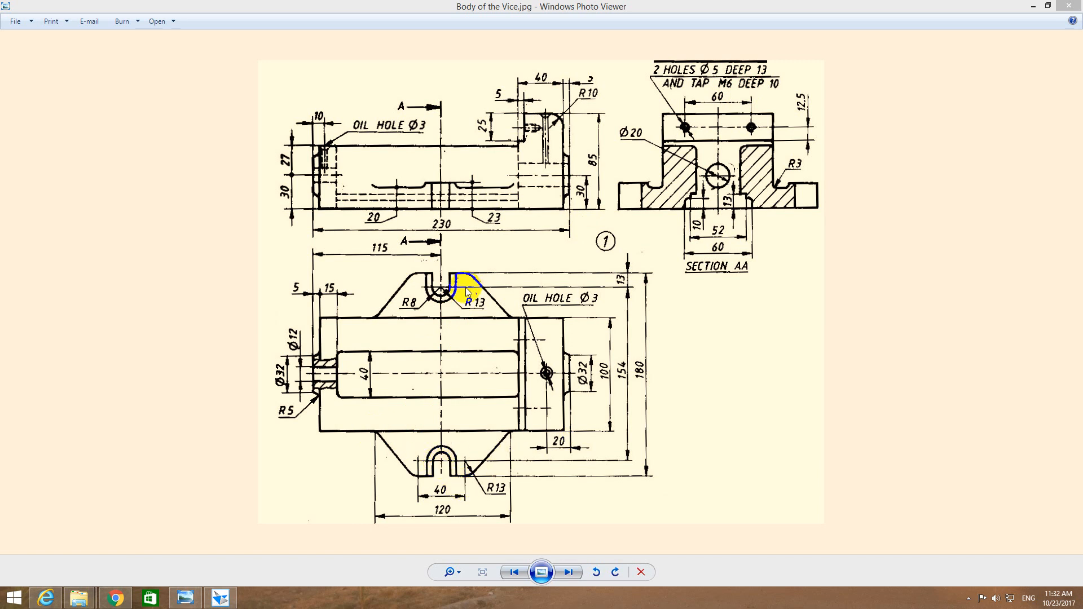
Switch to Solid Edge, create a new solid part, and start a sketch on the Right (yz) plane.
left_click(224, 598)
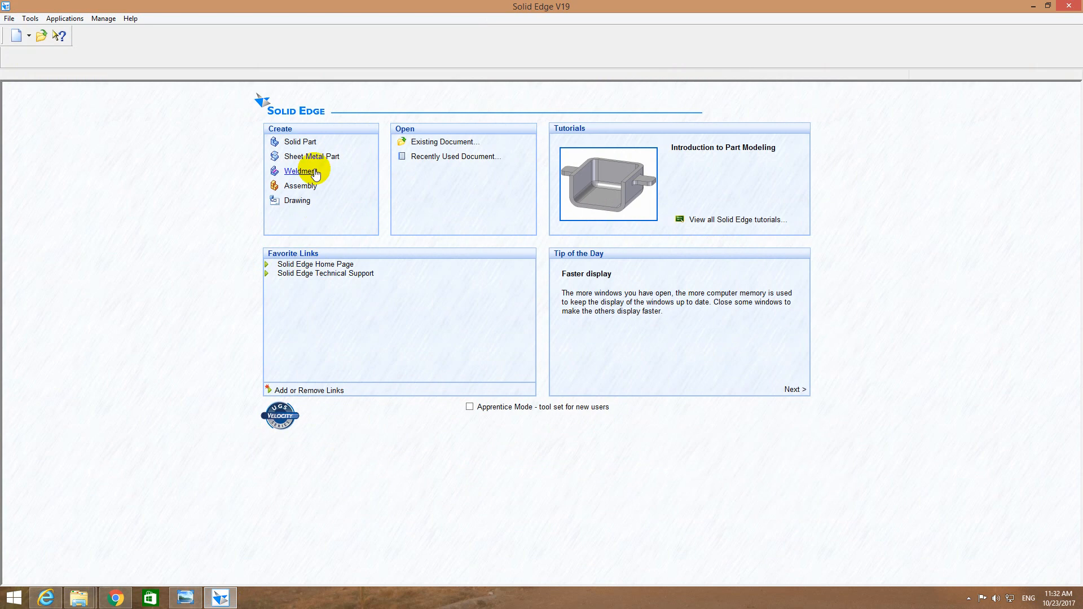
left_click(296, 141)
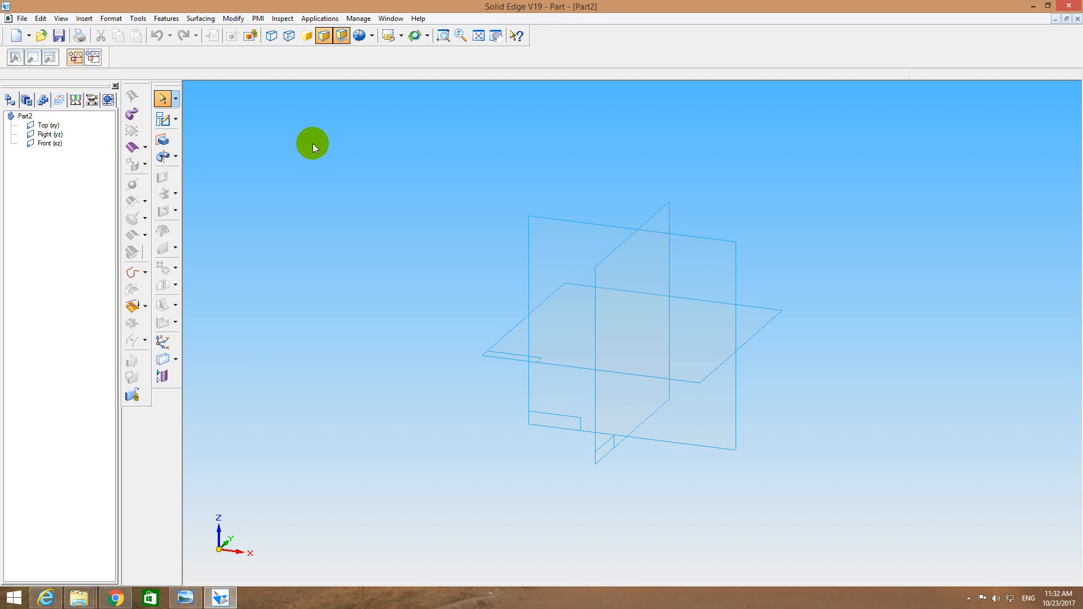
left_click(162, 119)
left_click(57, 138)
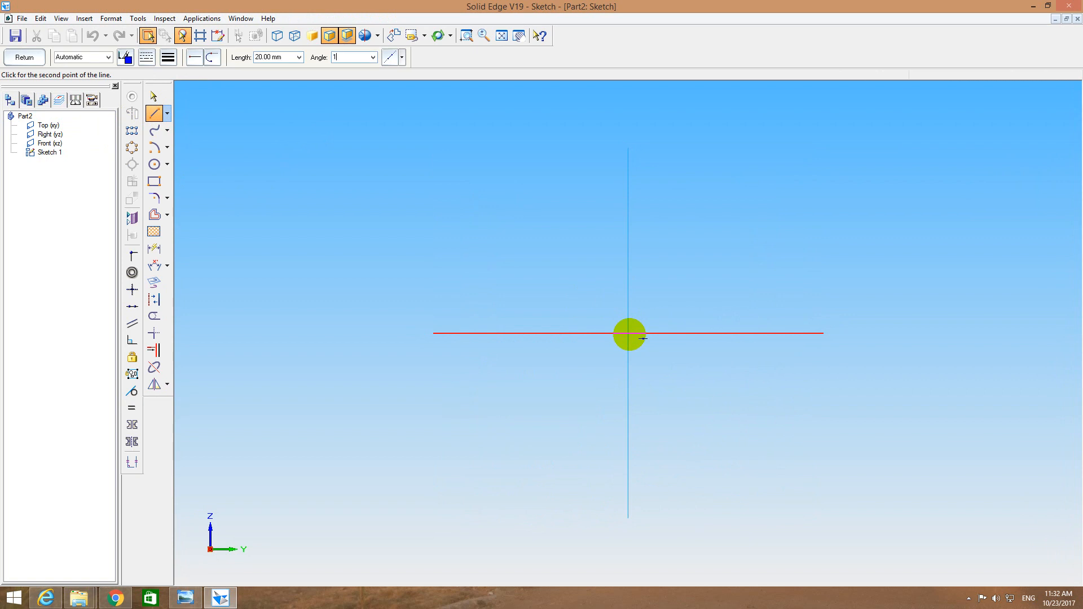
Draw a closed rectangle 30 mm wide and 57 mm high, offset by a 20 mm line from the origin, and delete that offset line.
key("Return")
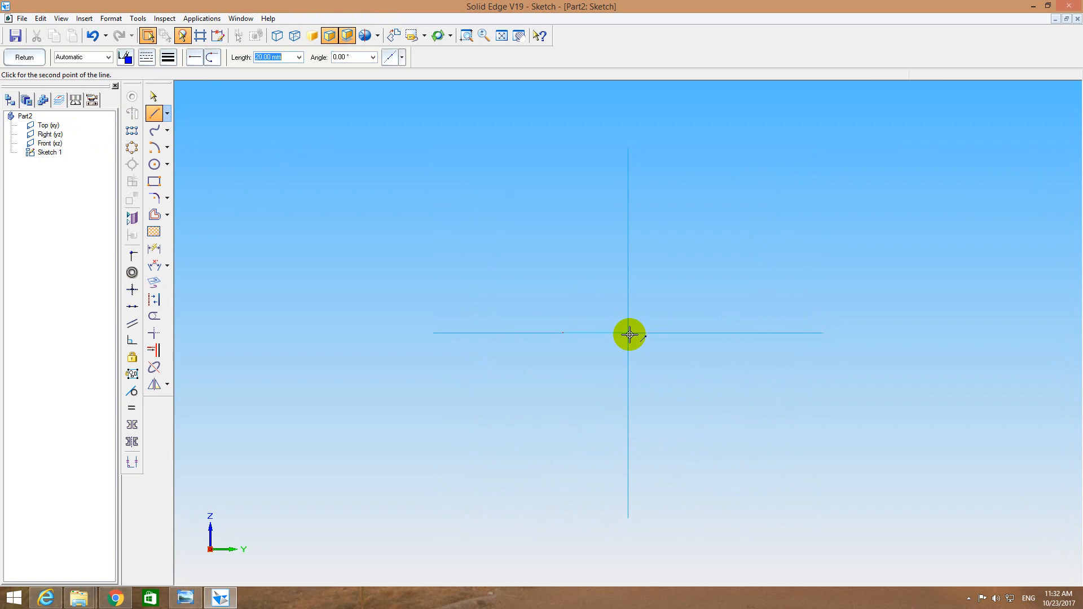
type("57")
key("Tab")
key("Return")
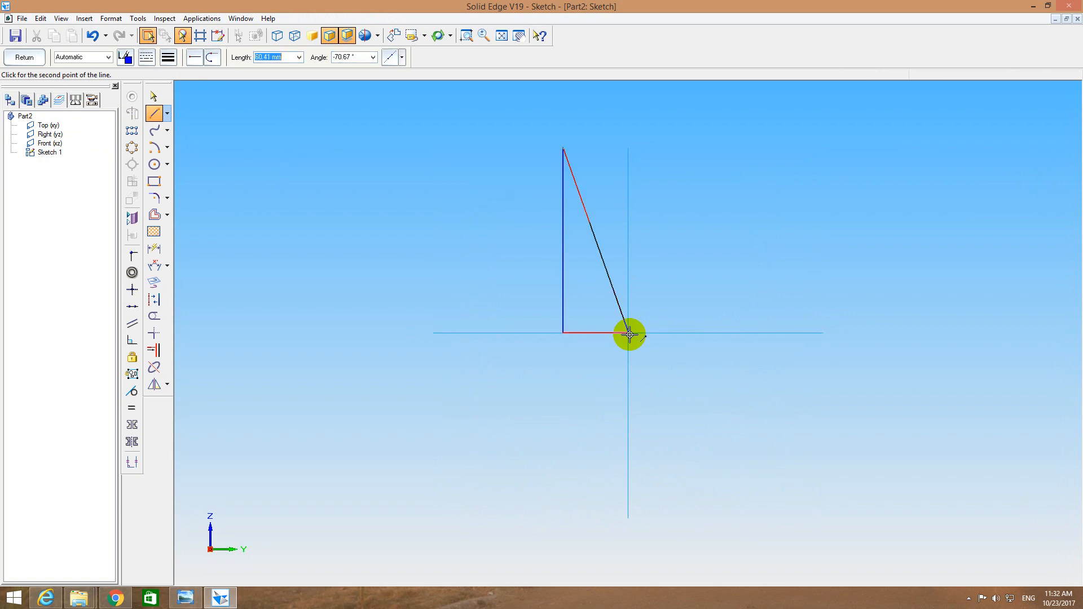
type("30")
key("Tab")
type("1")
key("Return")
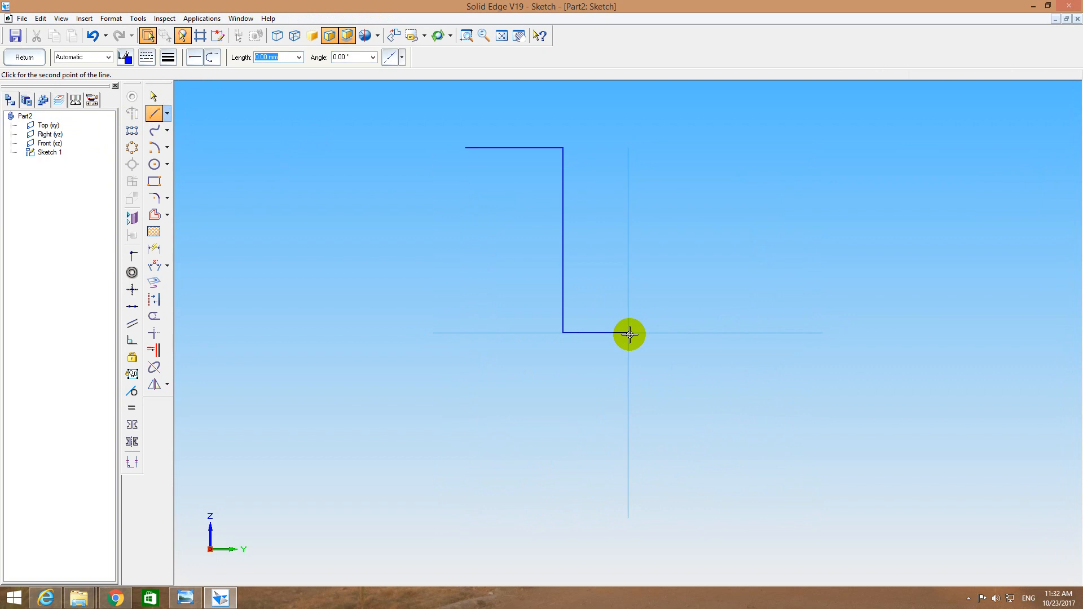
type("57")
key("Return")
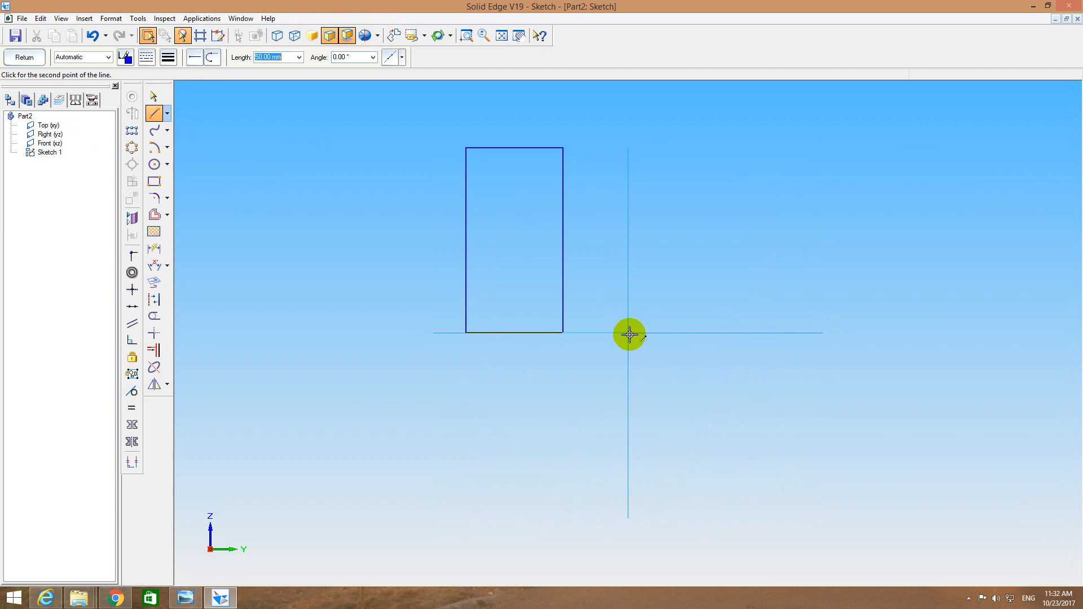
left_click(563, 333)
key("Escape")
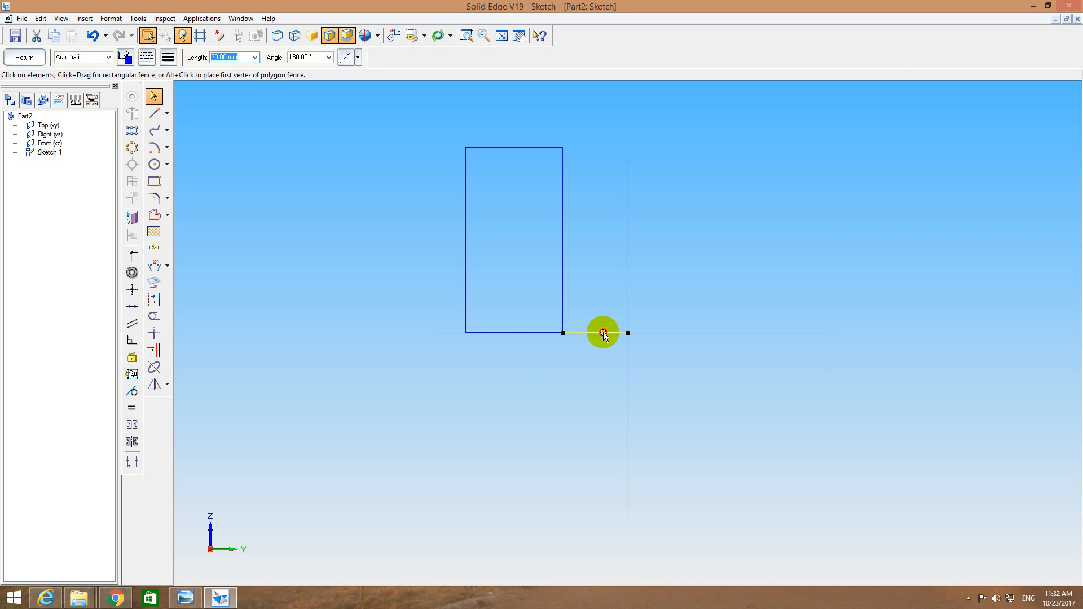
Draw a 30 mm horizontal line from the origin toward the rectangle and a 10 mm vertical line up from its end.
left_click(155, 113)
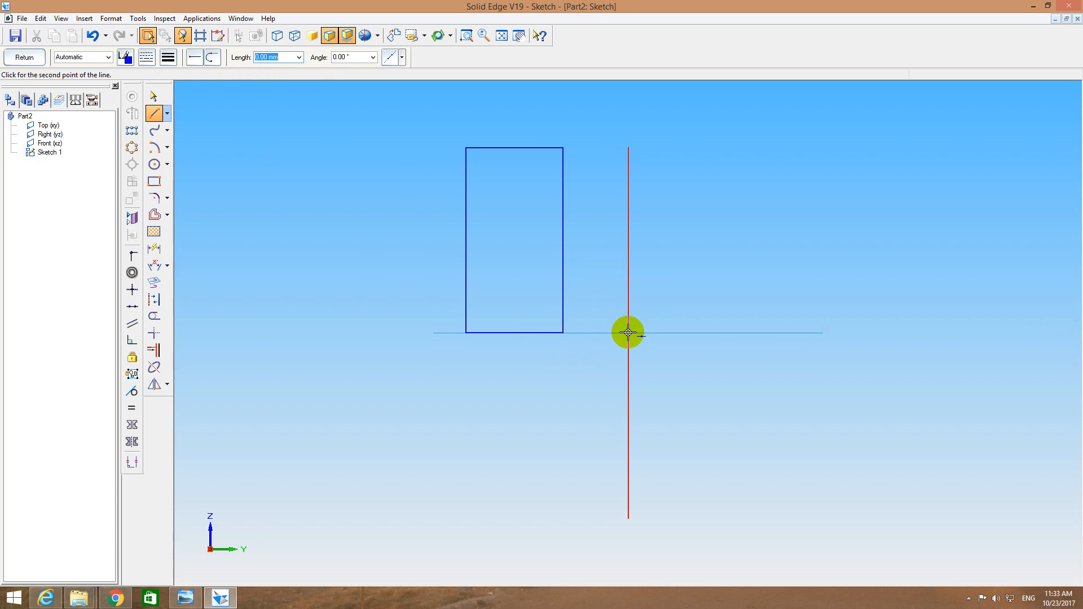
type("30")
key("Return")
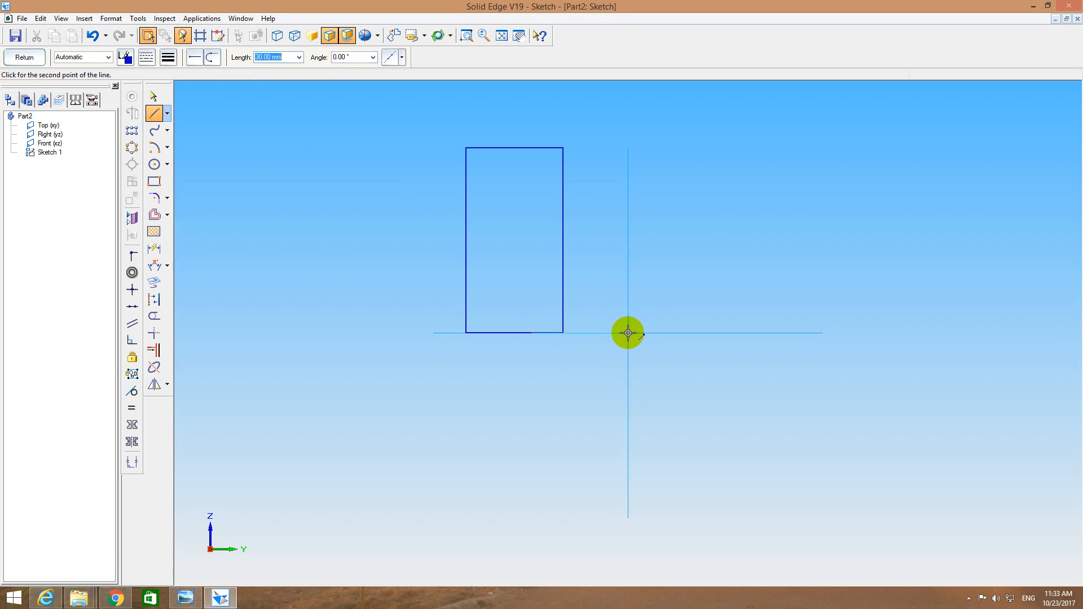
type("10")
key("Tab")
type("90")
key("Return")
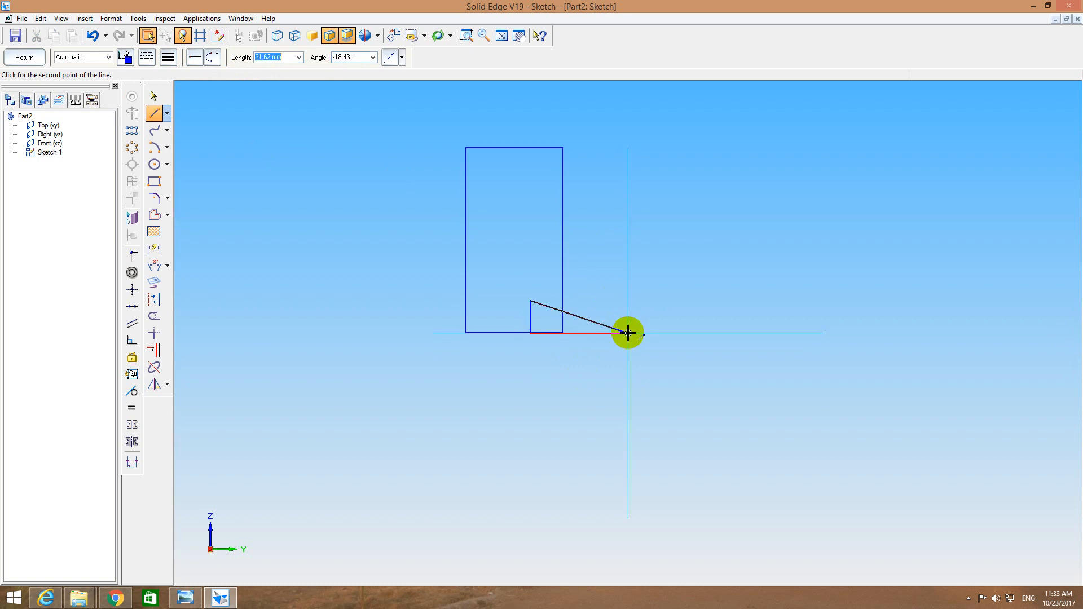
type("4")
key("Tab")
type("18")
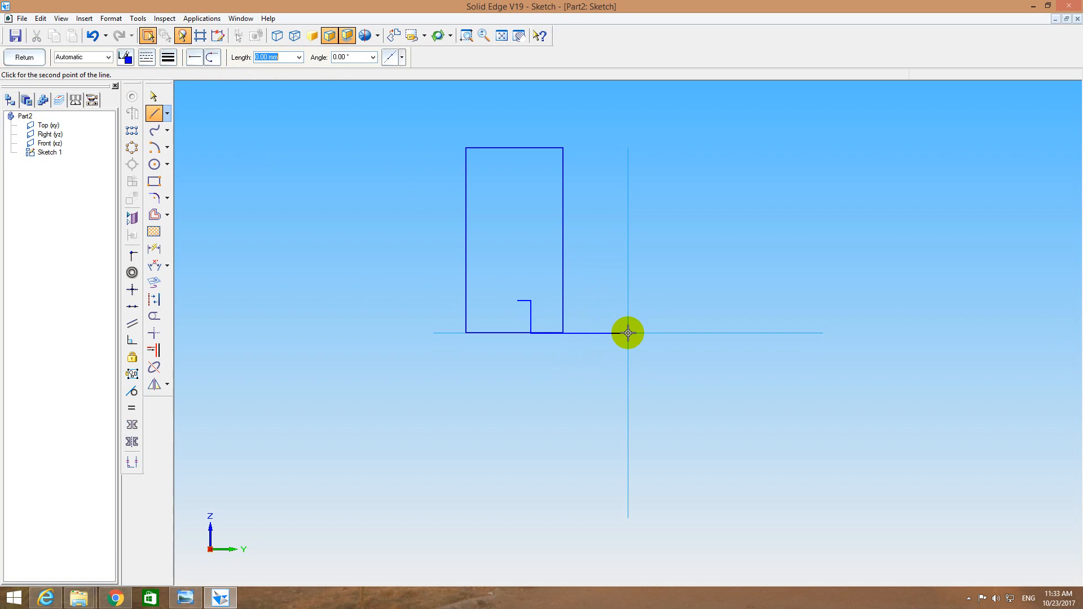
key("ctrl+z")
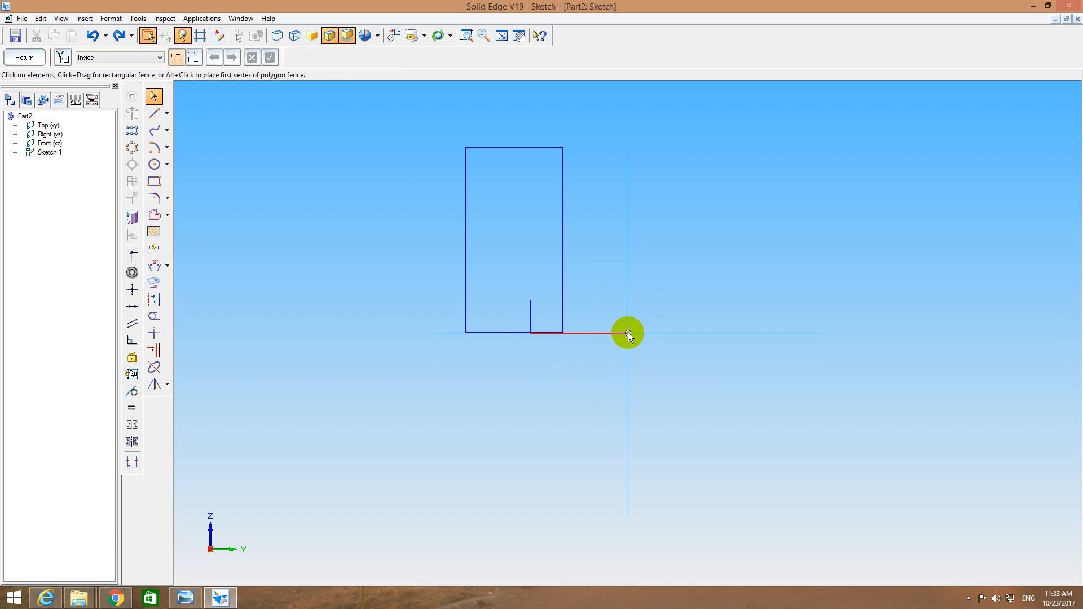
Continue the recess from the 10 mm line's upper end with lines 4 mm inward, 3 mm up, and across to the rectangle's inner edge.
left_click(153, 113)
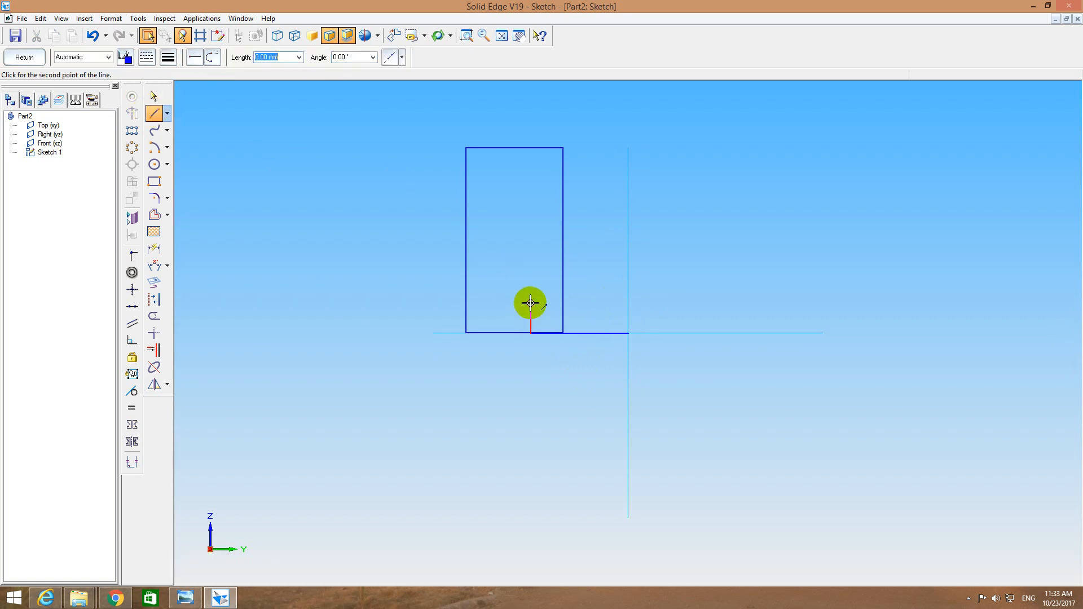
key("Return")
type("37")
key("Return")
type("90")
key("Return")
left_click(562, 291)
Fillet the corner between the 10 mm vertical line and the adjoining 4 mm horizontal line.
left_click(154, 198)
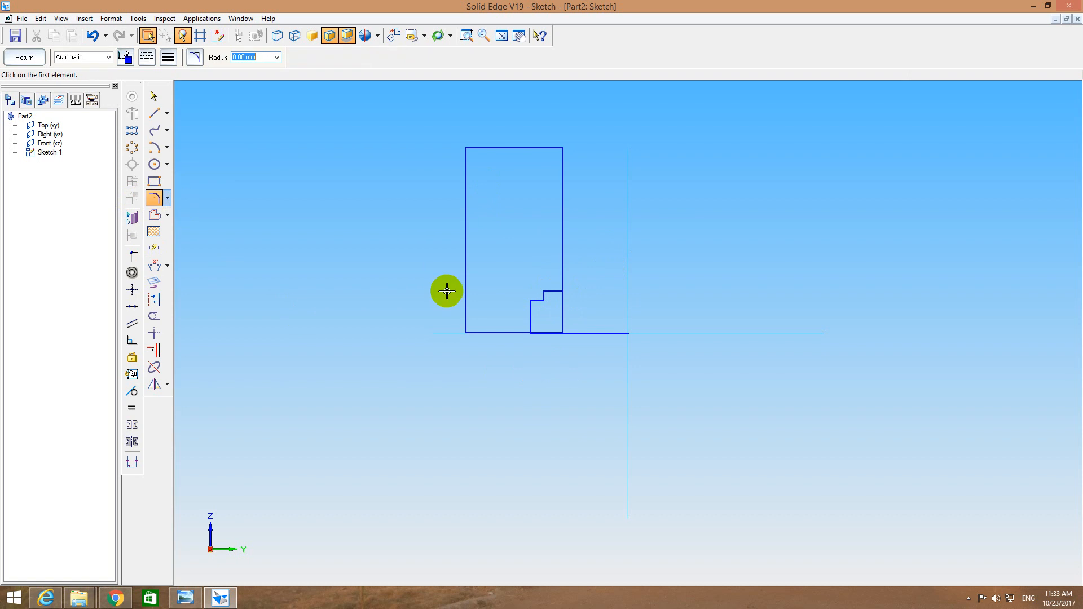
left_click(533, 299)
left_click(530, 307)
left_click(547, 315)
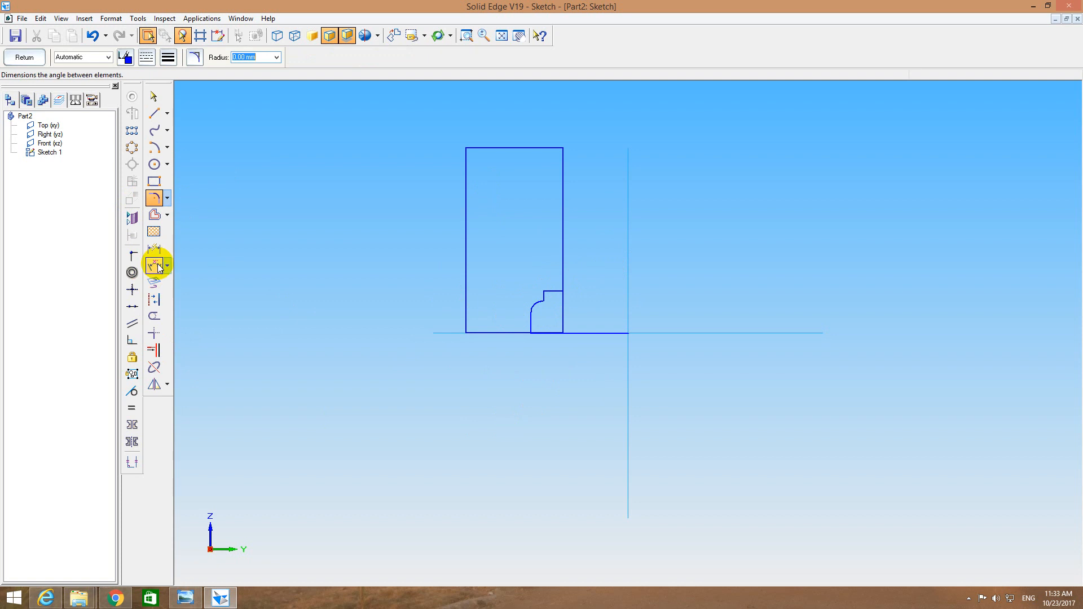
Trim away the rectangle's lower inner corner and the leftover base line up to the origin.
left_click(154, 317)
left_click(564, 320)
left_click(615, 333)
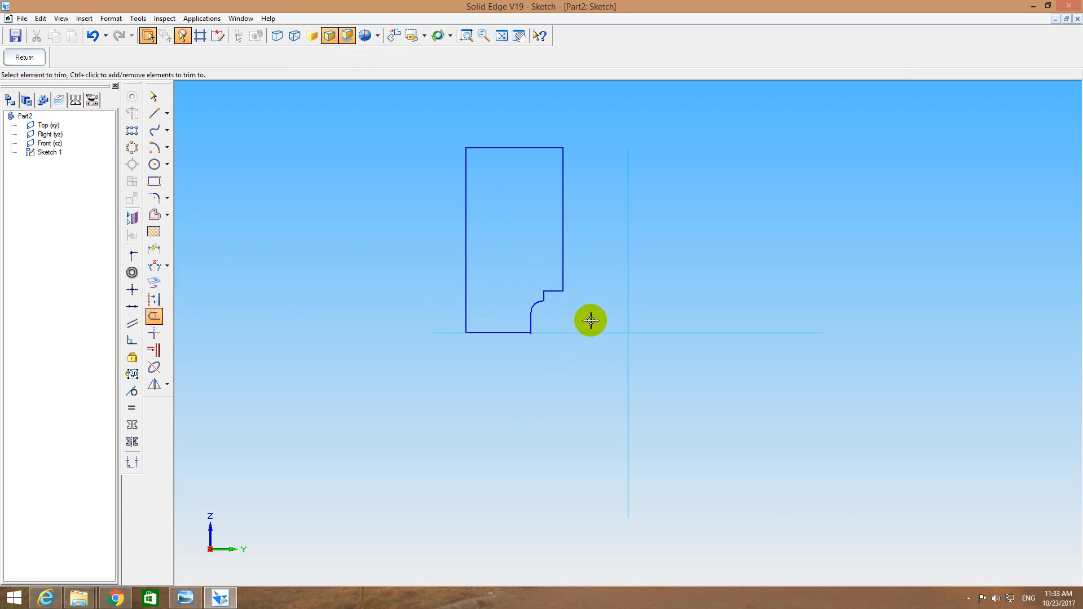
key("Escape")
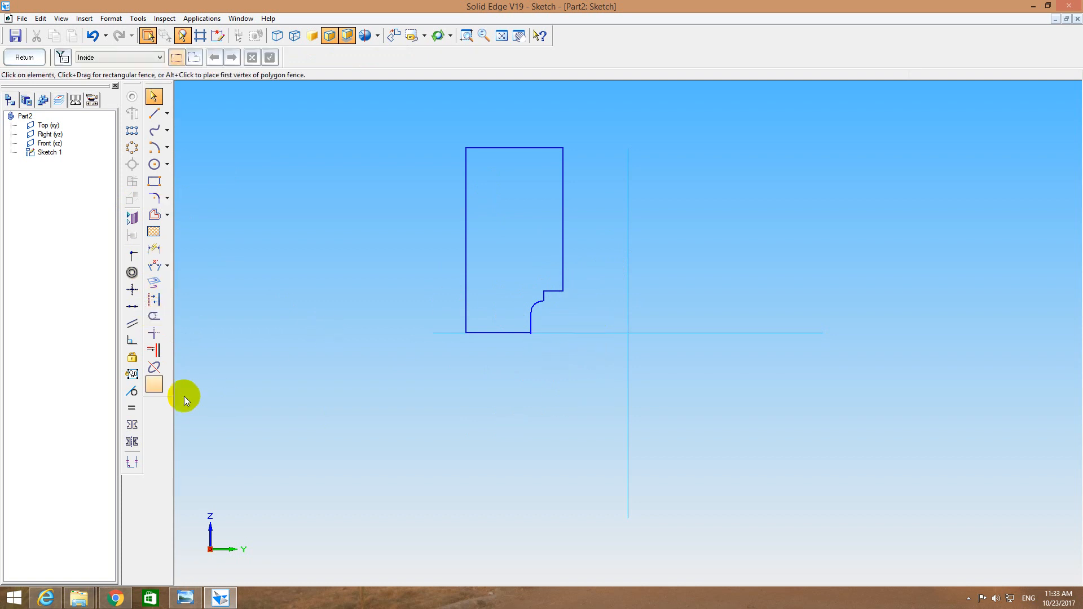
Mirror the whole profile about the vertical reference axis, keeping the original, and finish the sketch.
left_click_drag(391, 126, 604, 349)
left_click(153, 386)
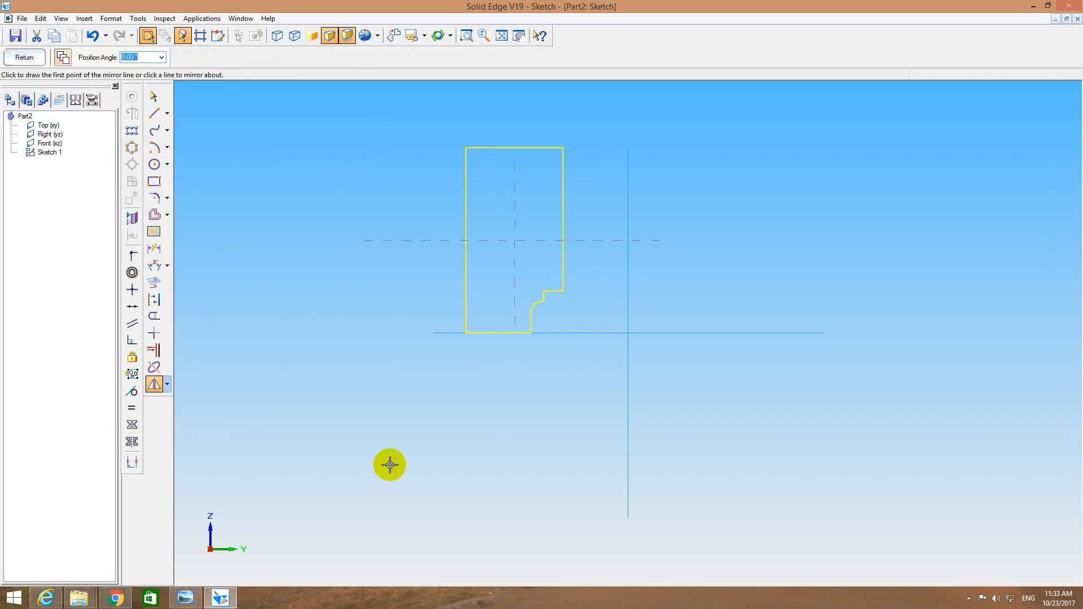
left_click(628, 283)
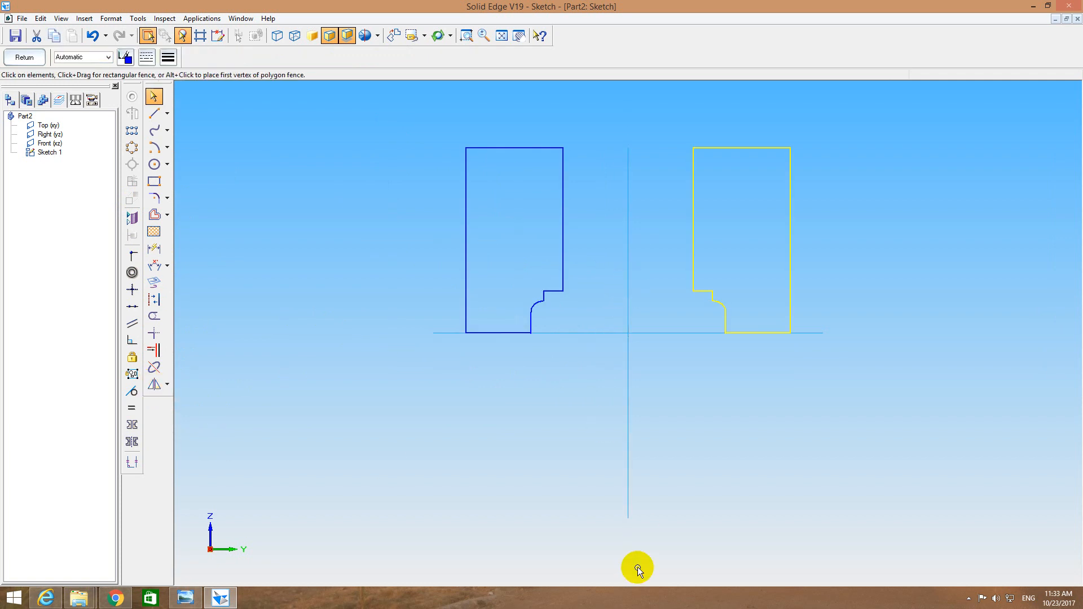
left_click(34, 60)
Extrude both sketch profiles 165 mm in the negative X direction.
left_click(156, 143)
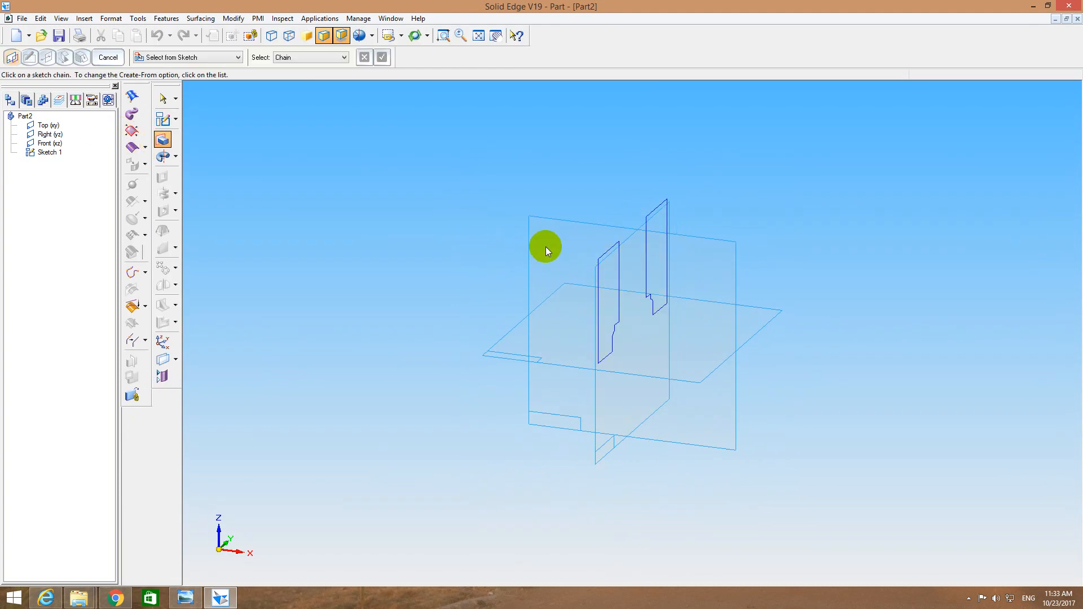
left_click(618, 276)
left_click(647, 258)
right_click(648, 258)
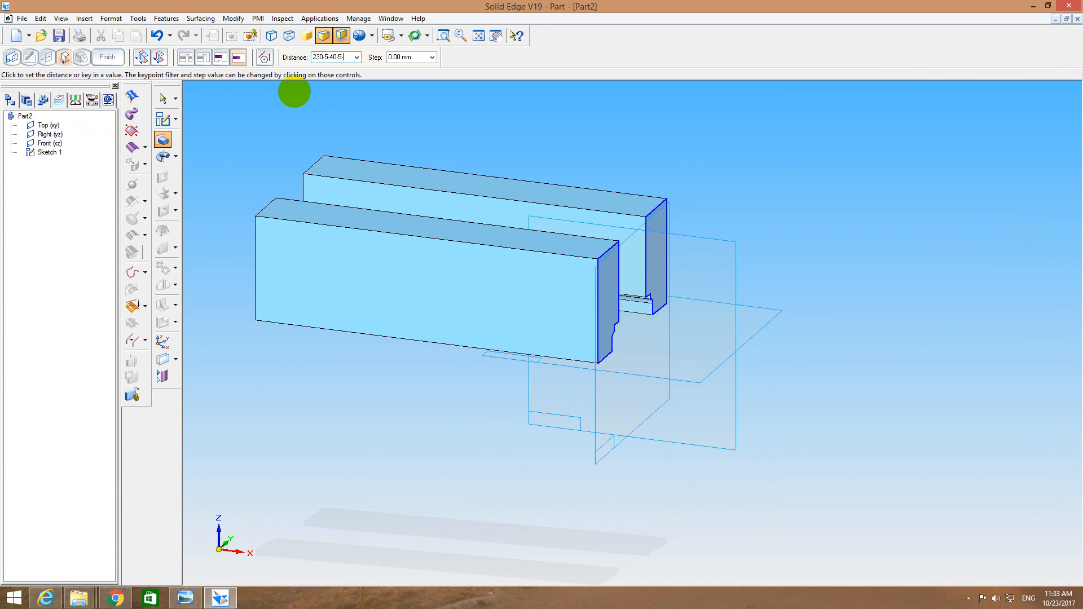
key("Return")
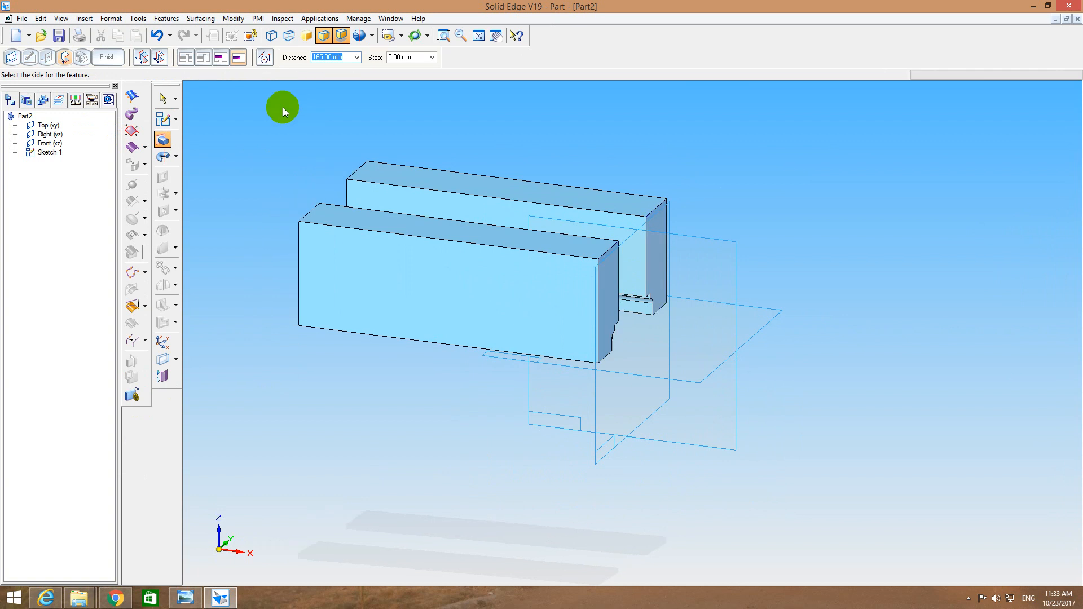
left_click(290, 181)
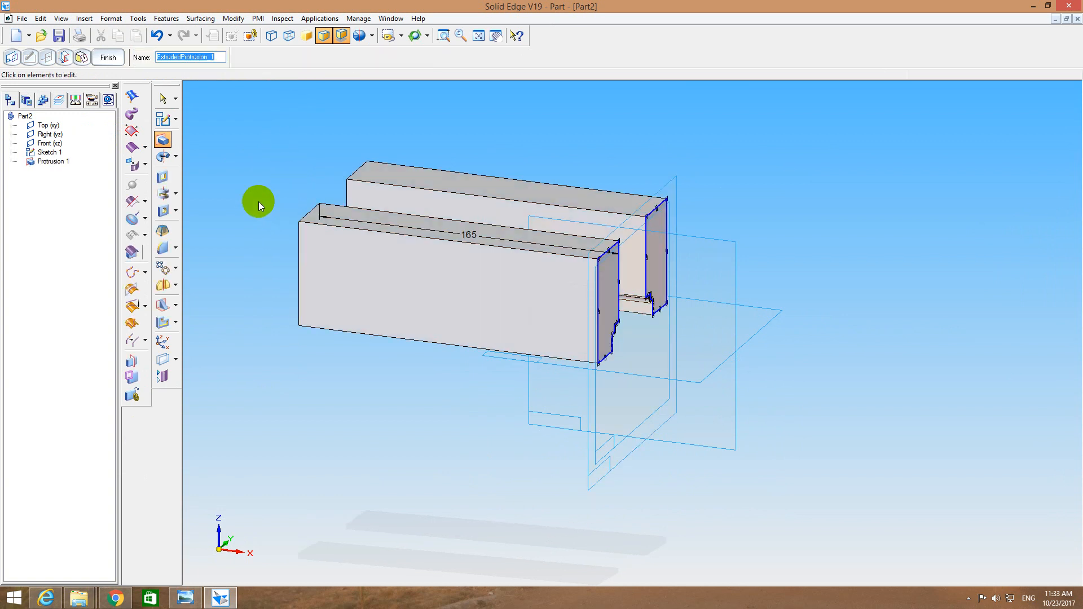
Sketch a closed rectangle on the far end face of the two blocks, joining their four outer corners.
mouse_move(259, 198)
middle_mouse_down()
mouse_move(307, 160)
mouse_move(370, 159)
mouse_move(219, 146)
middle_mouse_up()
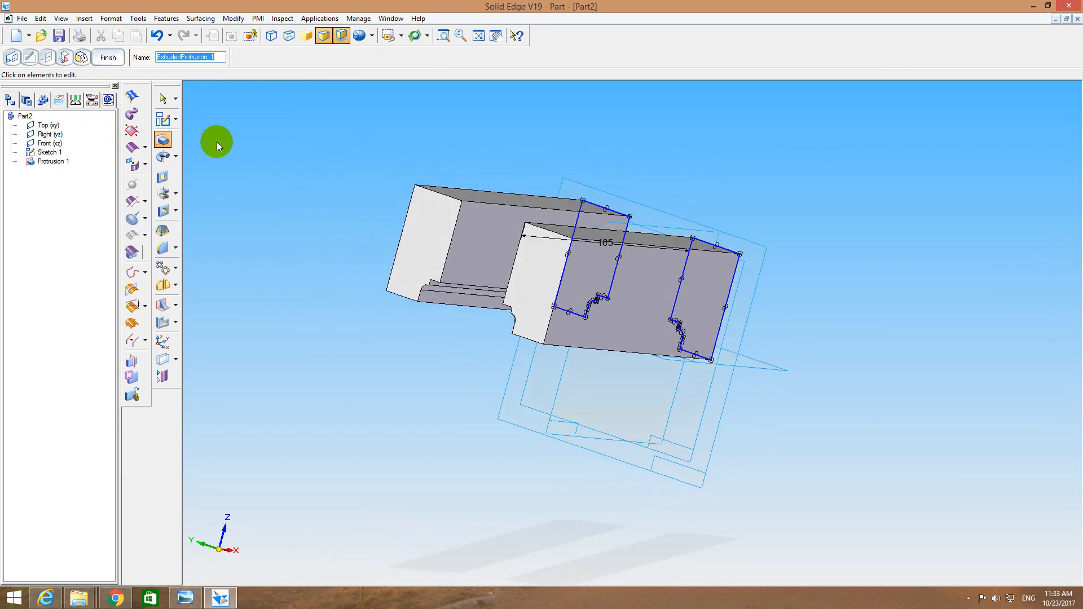
left_click(163, 120)
left_click(426, 228)
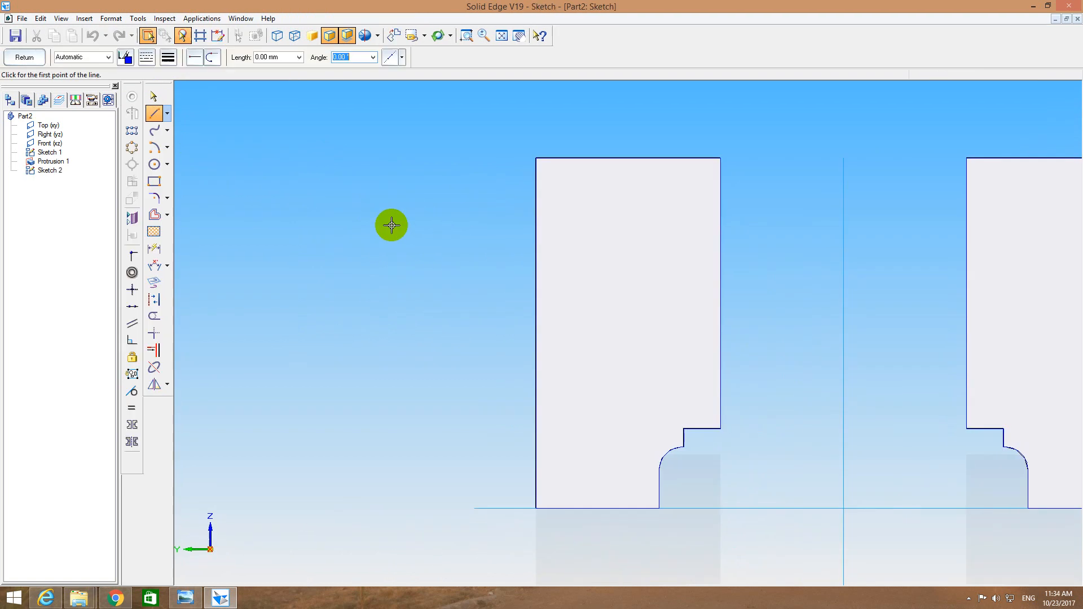
left_click(157, 114)
left_click(501, 35)
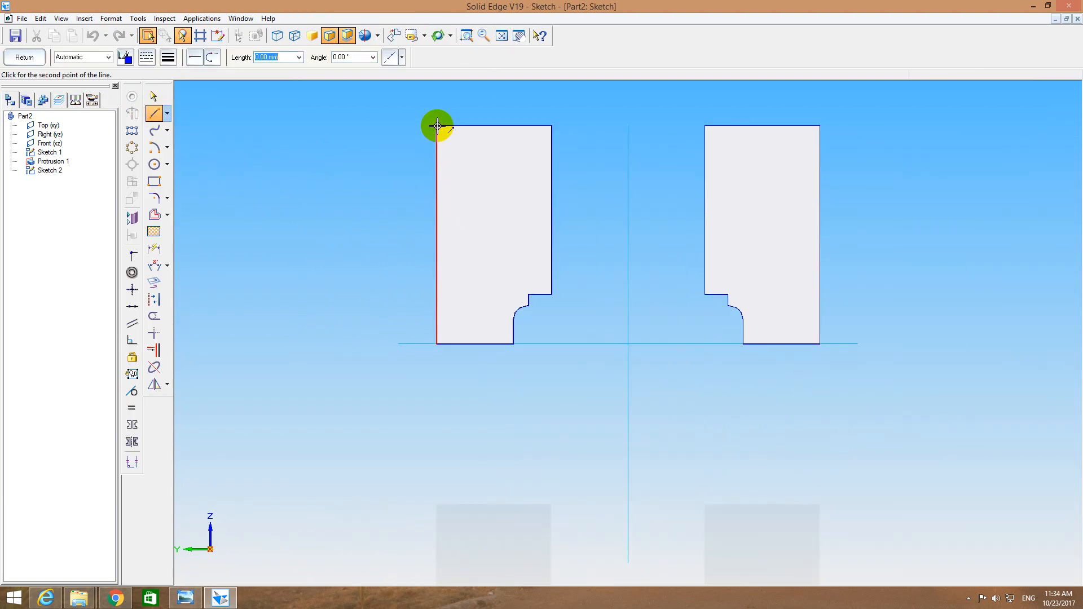
left_click(820, 125)
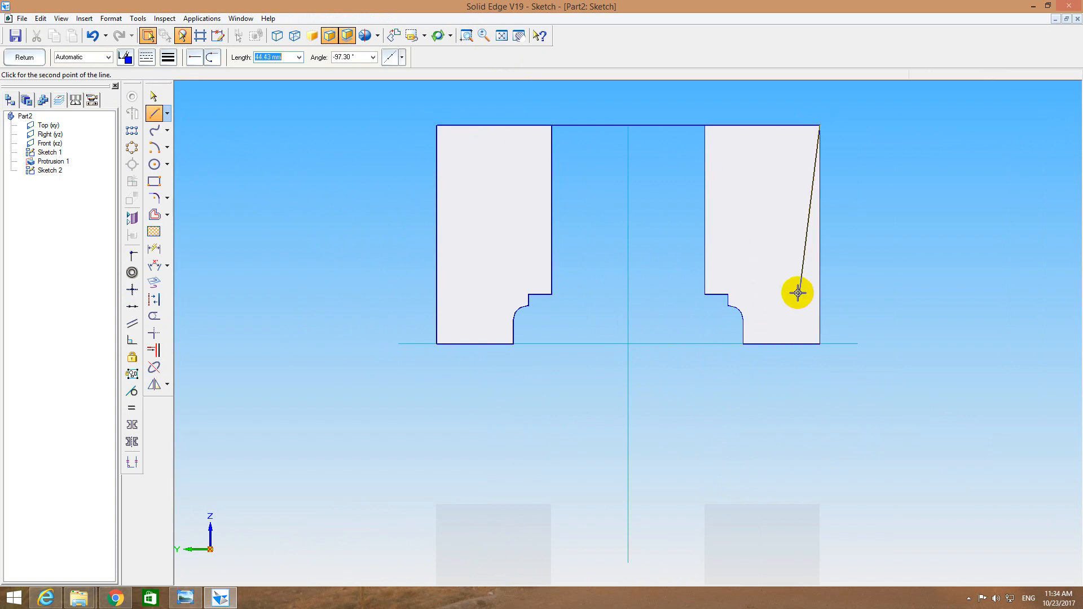
left_click(820, 344)
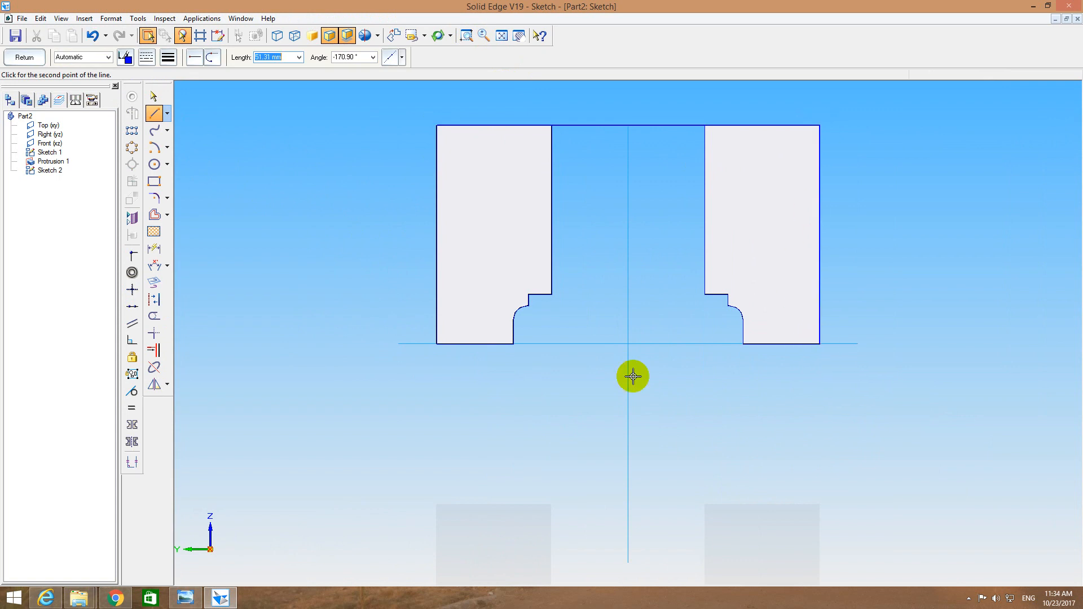
left_click(437, 344)
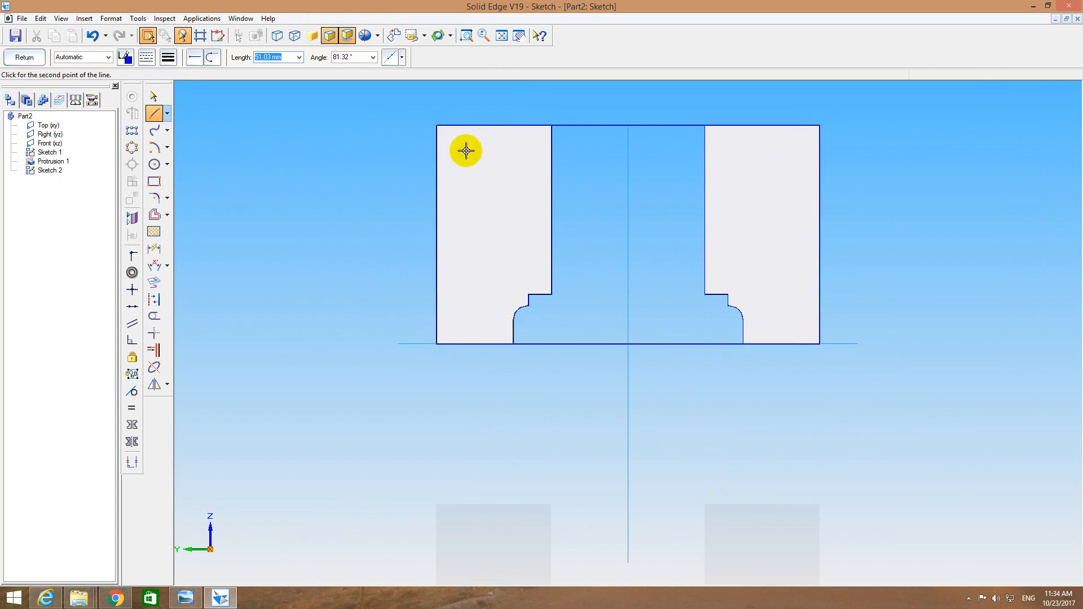
left_click(438, 125)
left_click(24, 57)
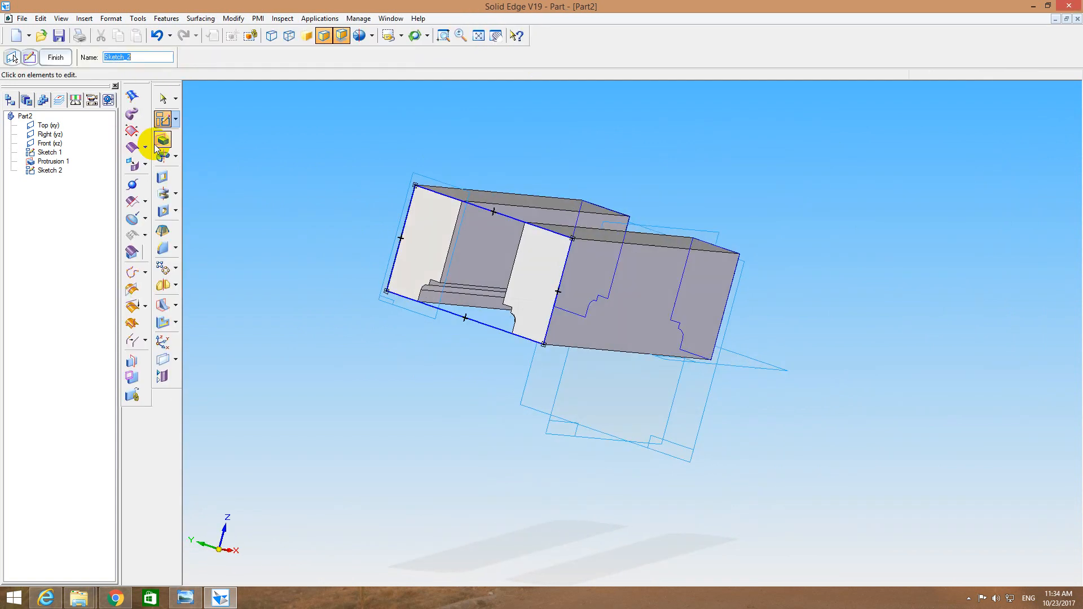
Extrude the end-face rectangle 15 mm outward to form a wall connecting the two blocks.
left_click(162, 140)
left_click(464, 204)
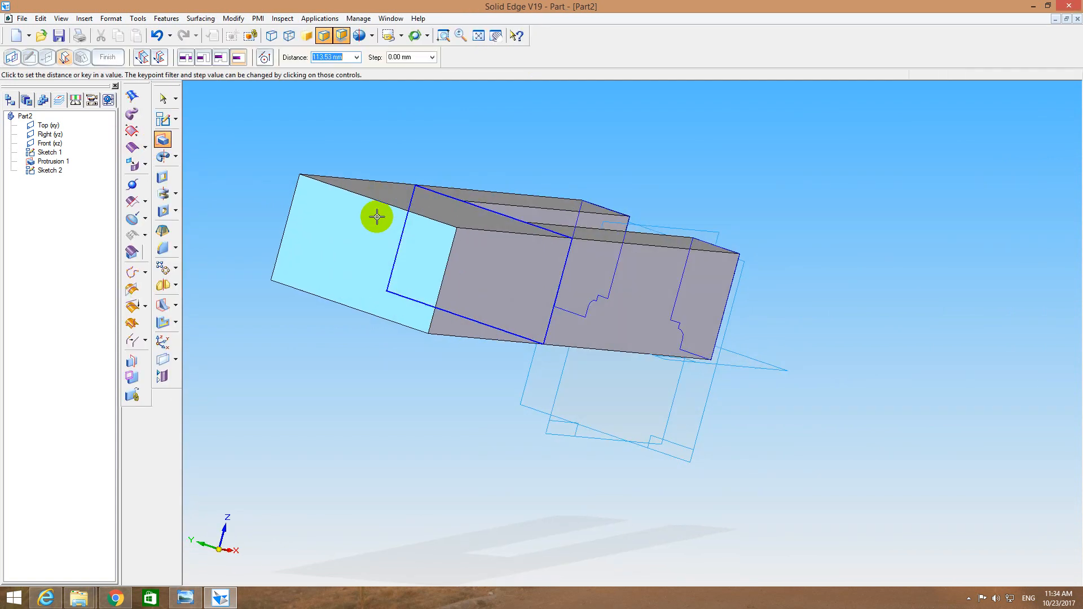
type("15")
key("Return")
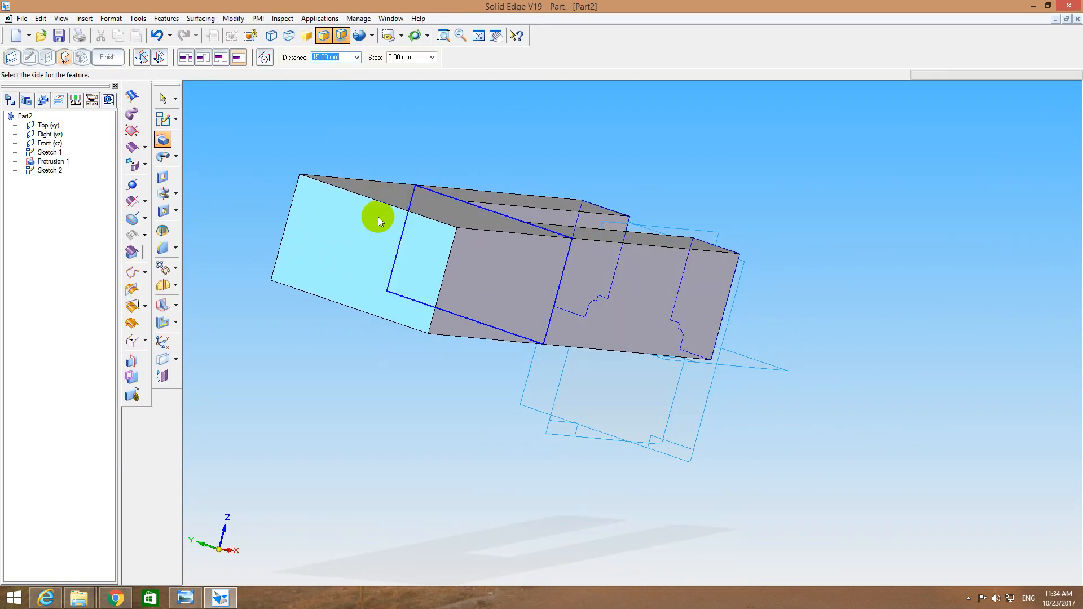
left_click(378, 216)
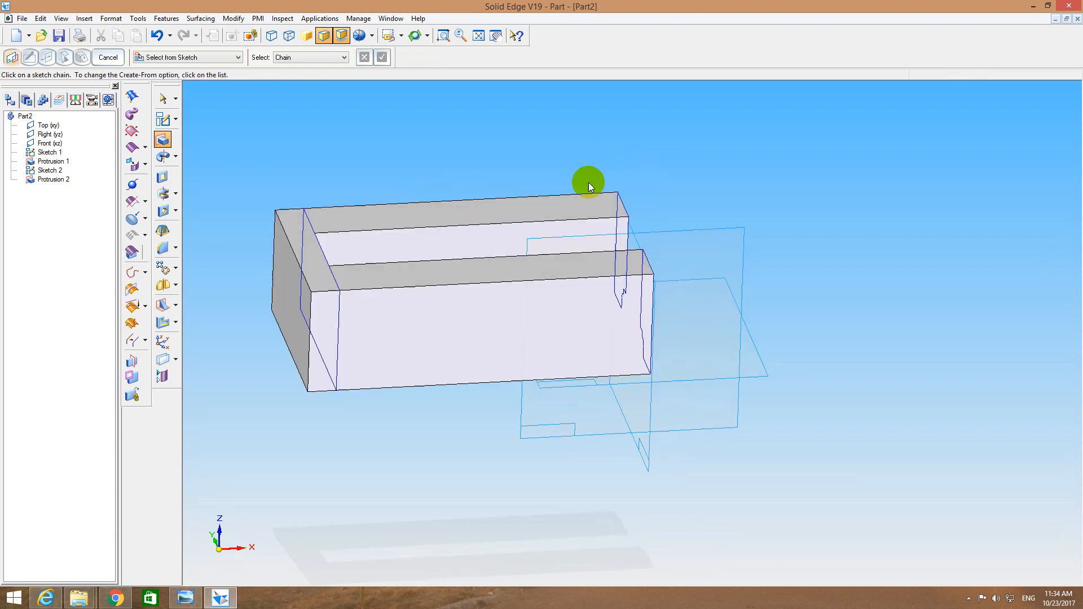
On the Front (xz) plane, sketch a 40 mm horizontal line outward from the block's lower open-end corner, then an 85 mm vertical line upward.
left_click(163, 119)
left_click(673, 250)
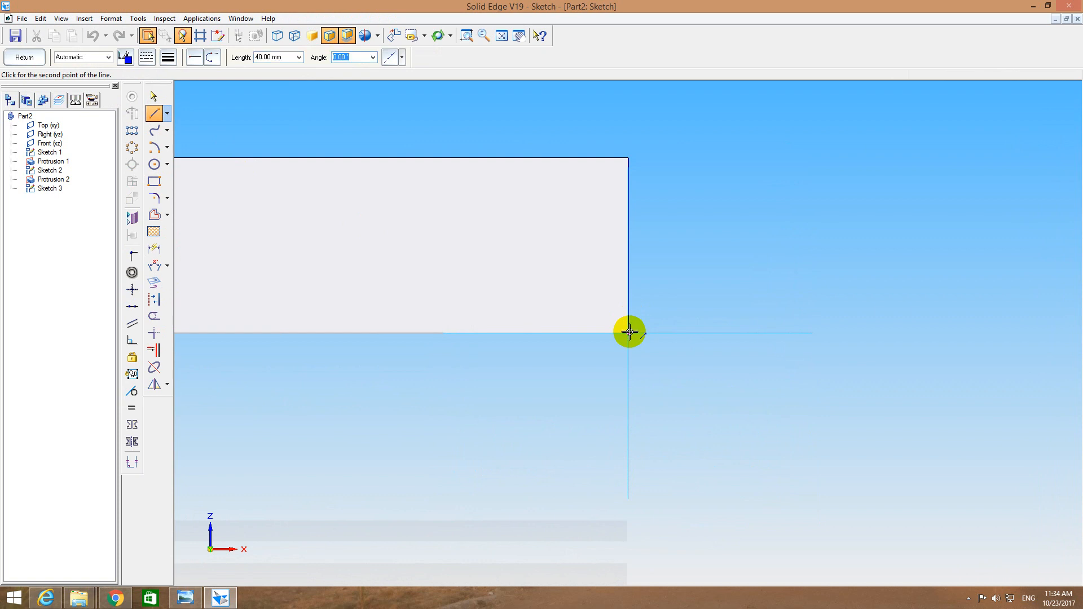
type("180")
key("Tab")
type("85")
key("Tab")
type("90")
key("Return")
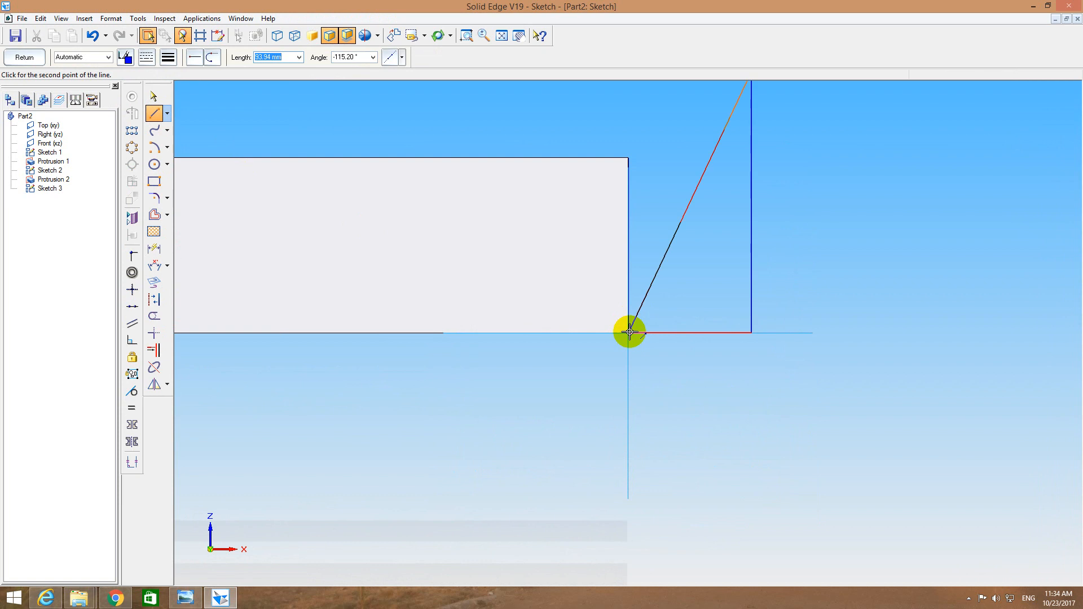
Complete the closed jaw profile with a 35 mm line inward, a vertical line down, a 5 mm inward ledge and a vertical line to the start.
left_click(502, 35)
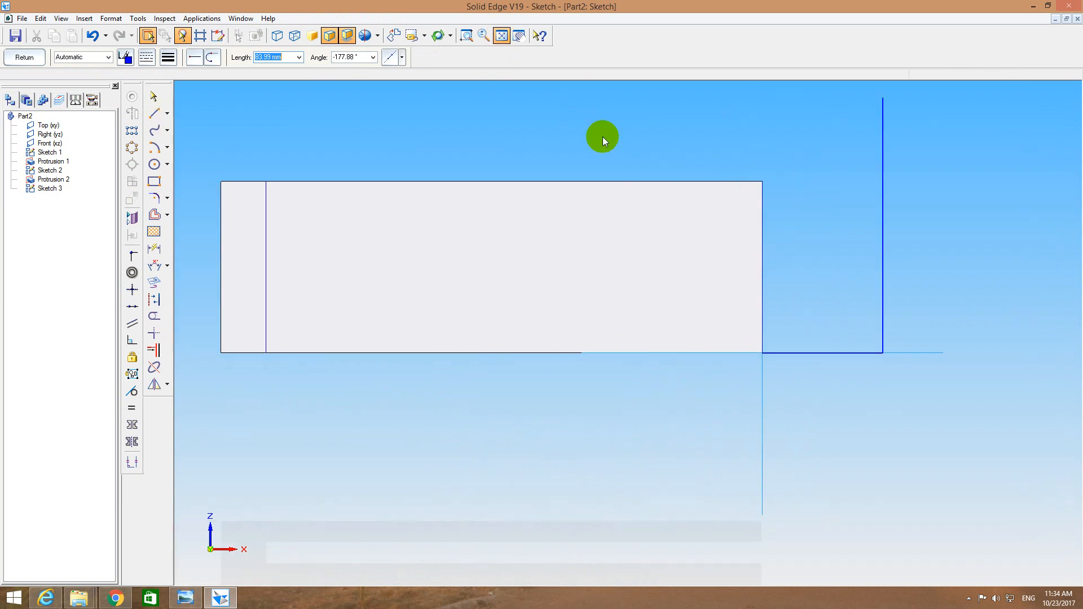
type("35")
key("Tab")
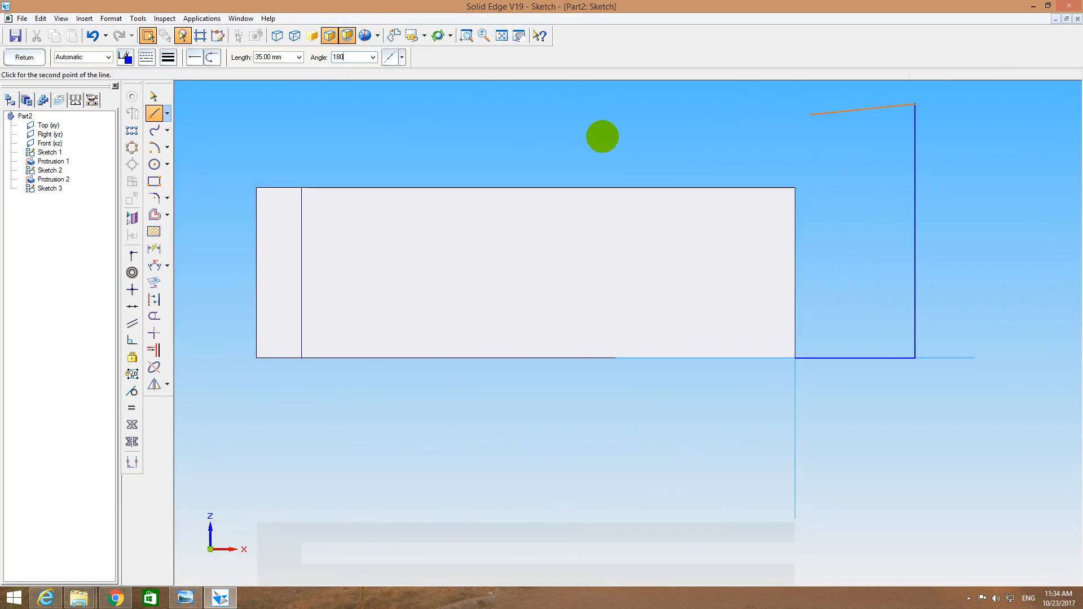
key("Return")
type("-90")
key("Return")
type("5")
key("Tab")
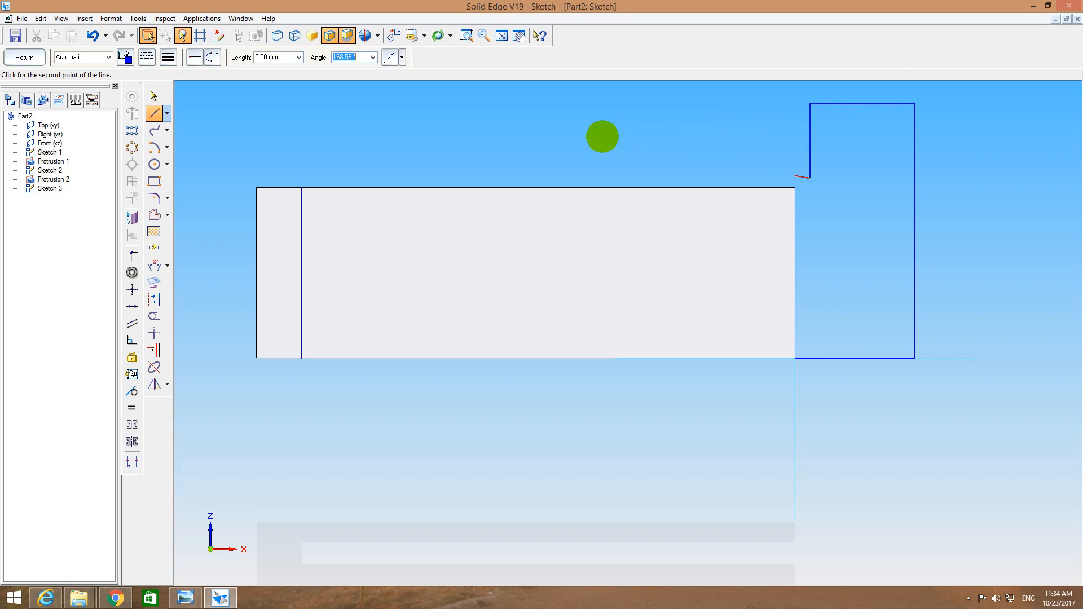
type("180")
left_click(603, 137)
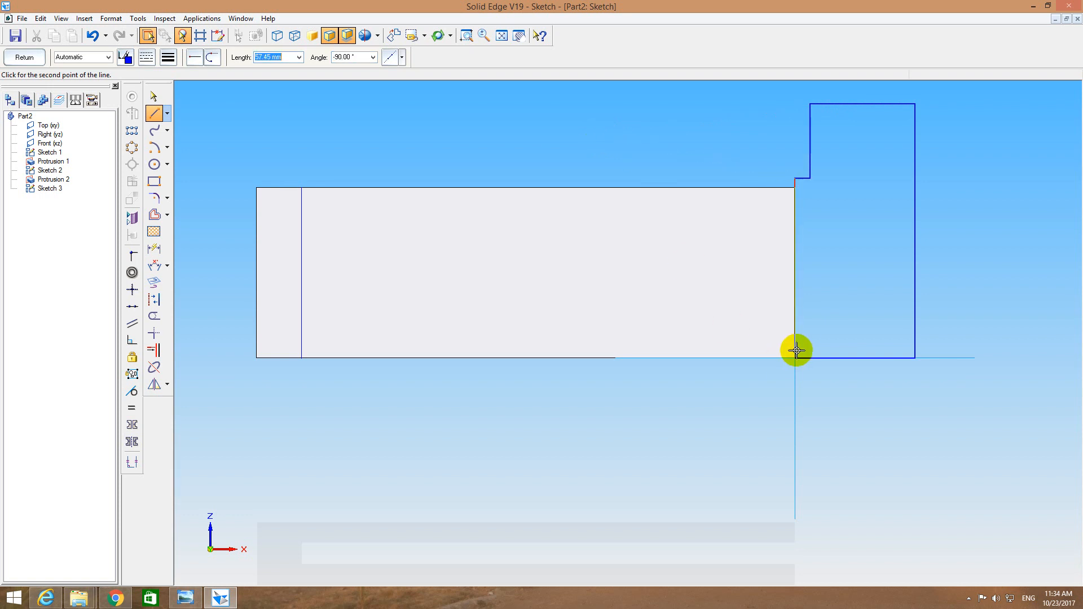
left_click(795, 358)
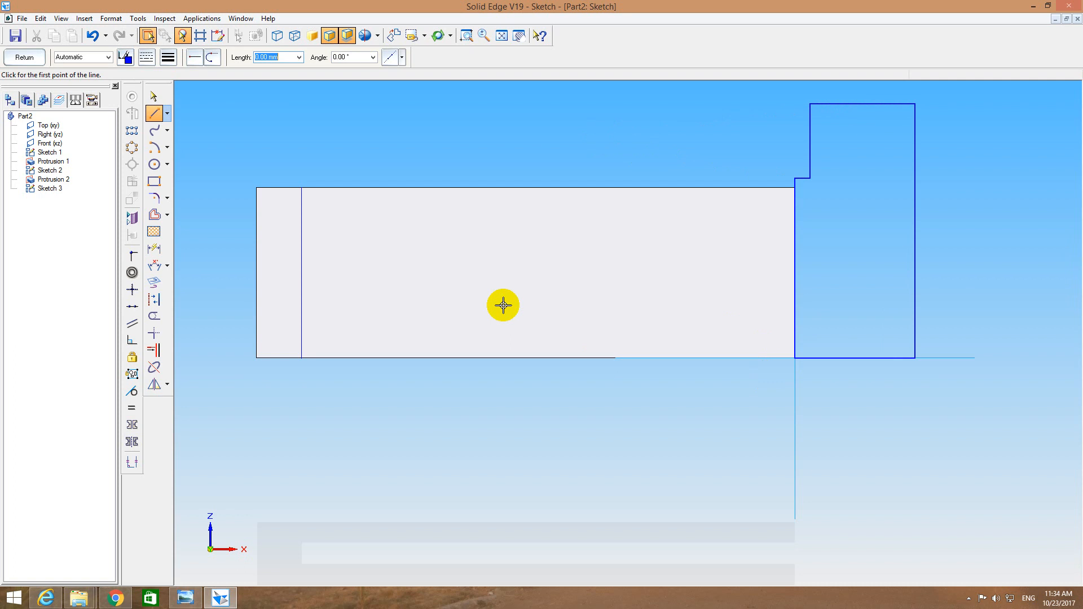
Fillet the jaw profile's upper outer corner with a 10 mm radius and finish the sketch.
left_click(154, 214)
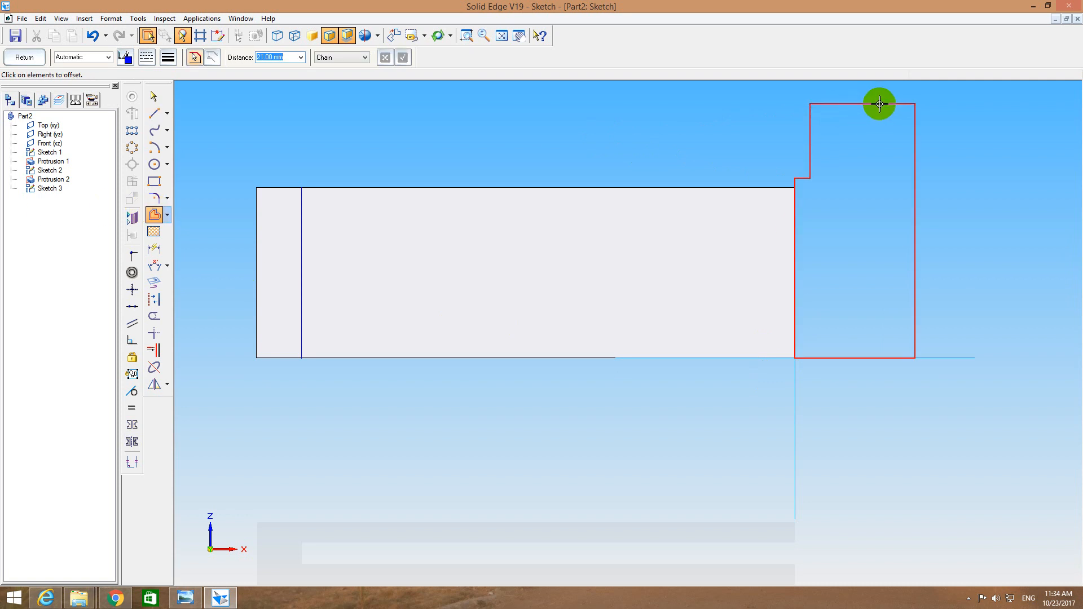
left_click(154, 198)
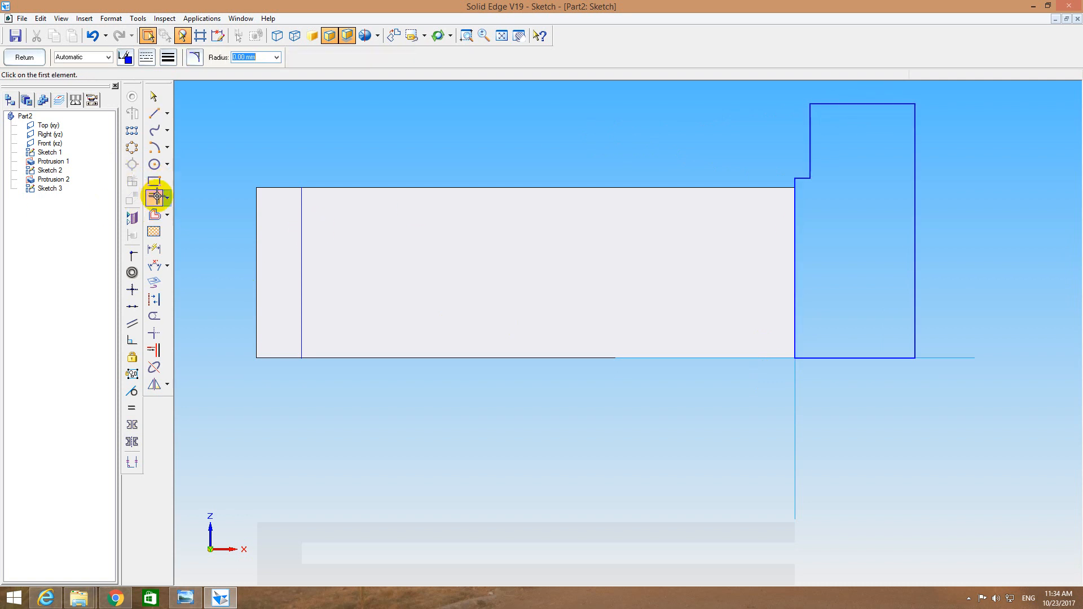
left_click(846, 104)
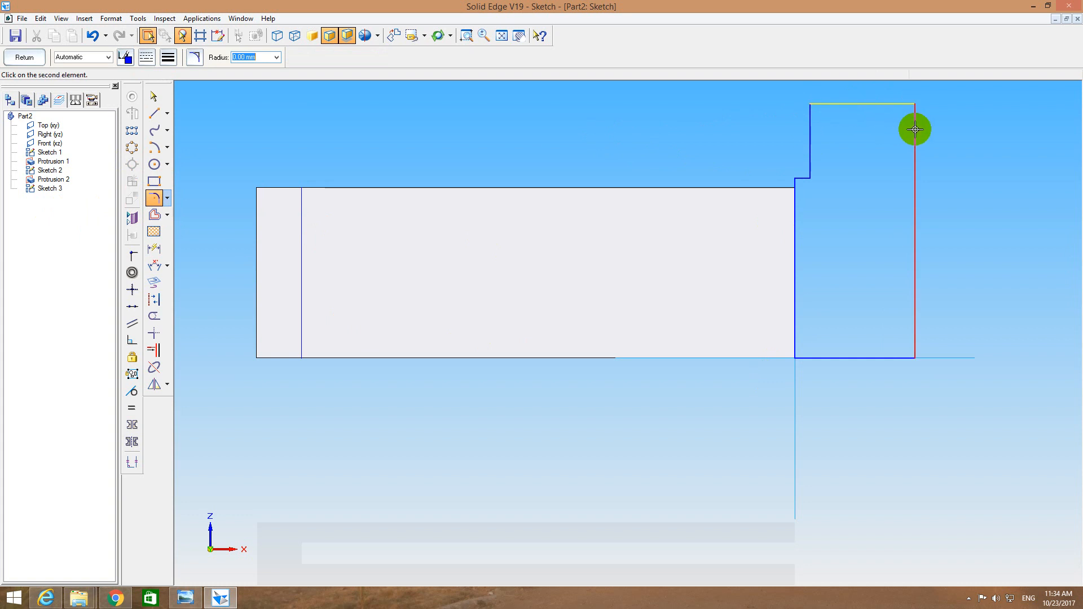
left_click(915, 127)
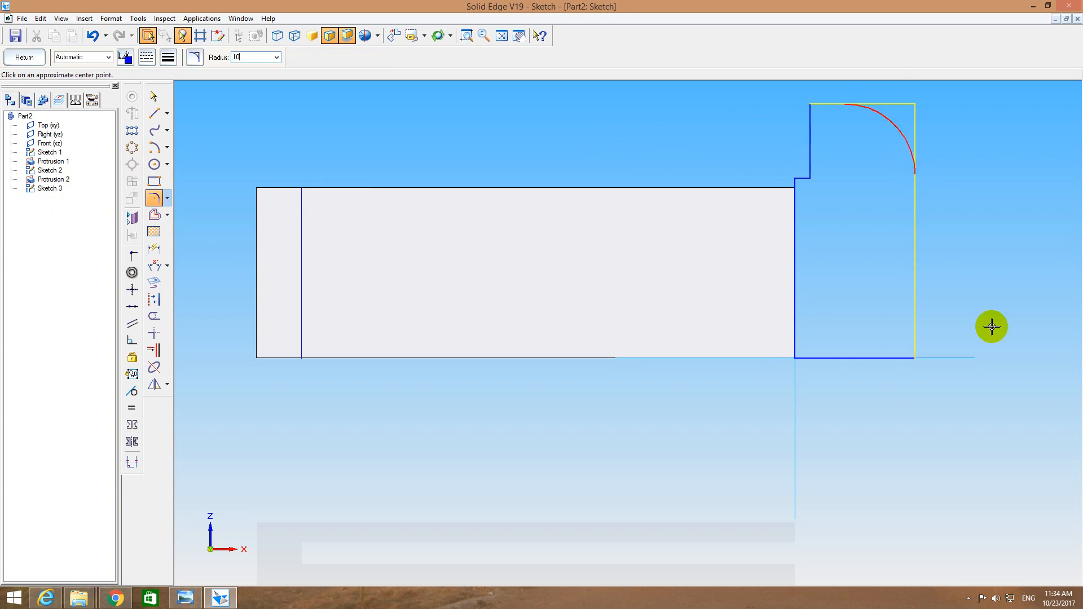
left_click(992, 327)
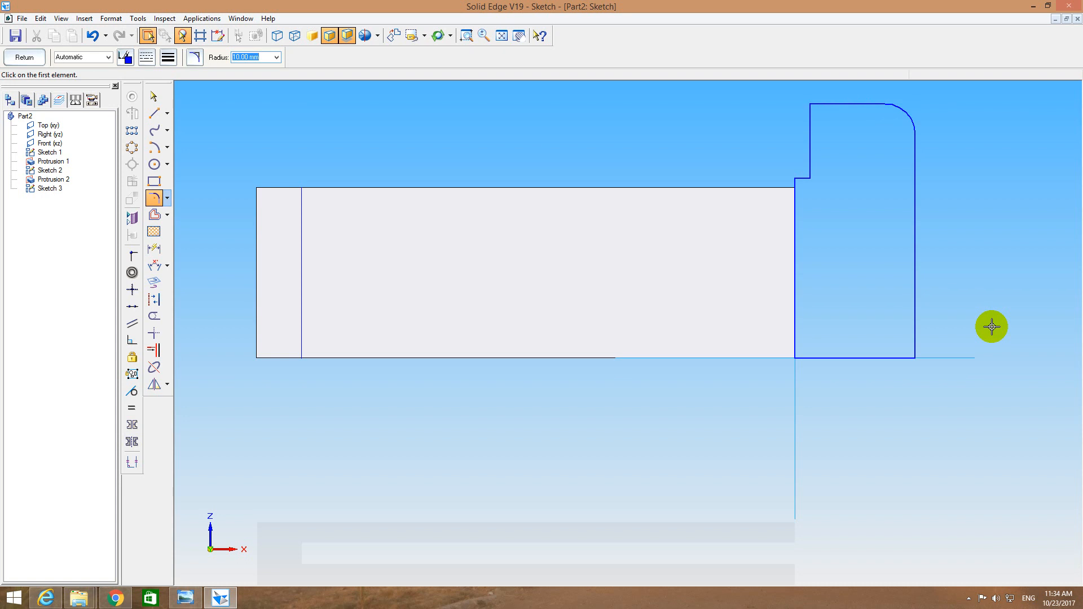
left_click(29, 58)
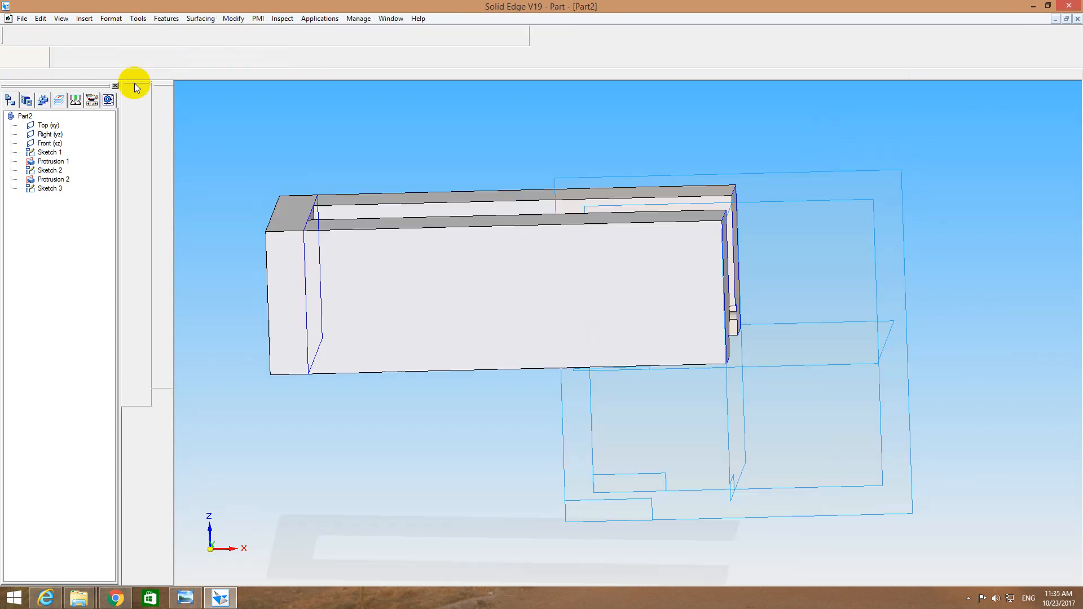
Extrude the jaw profile symmetrically about its sketch plane to a total of 100 mm.
left_click(163, 140)
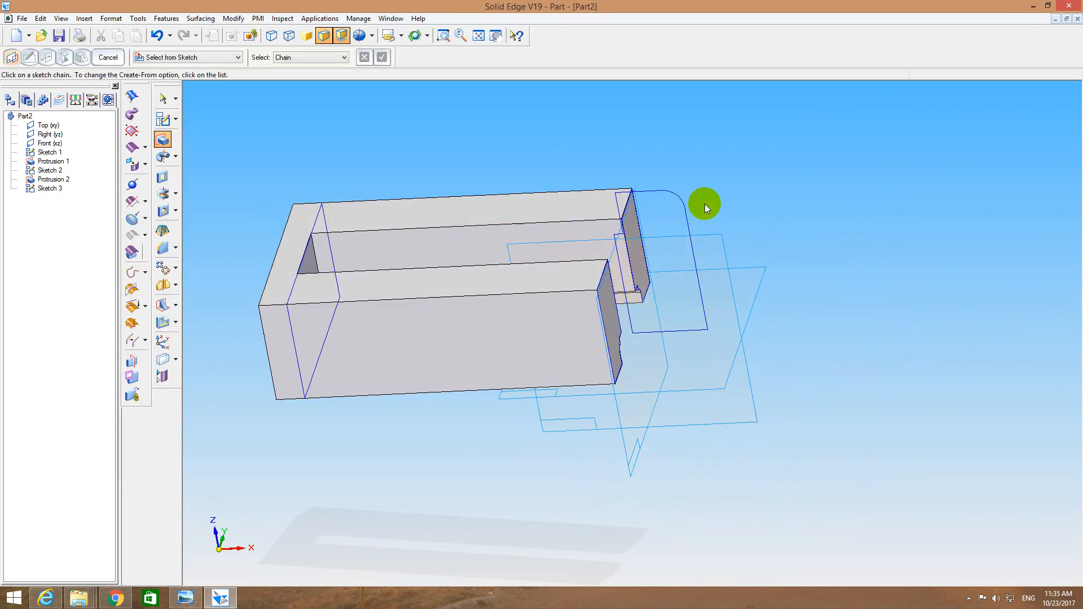
left_click(686, 207)
right_click(698, 164)
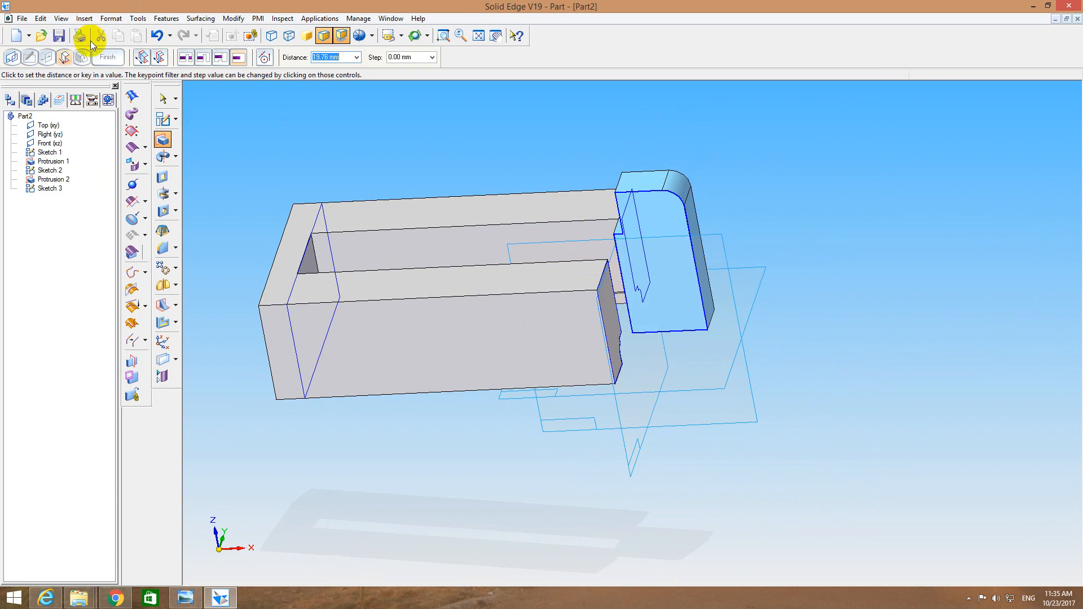
left_click(161, 58)
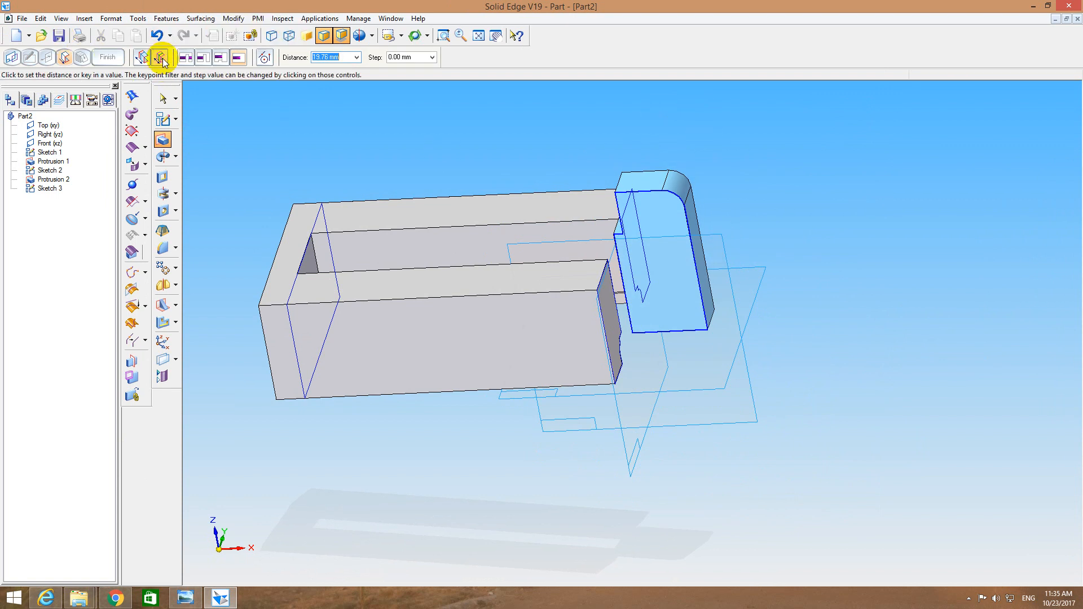
type("100")
key("Return")
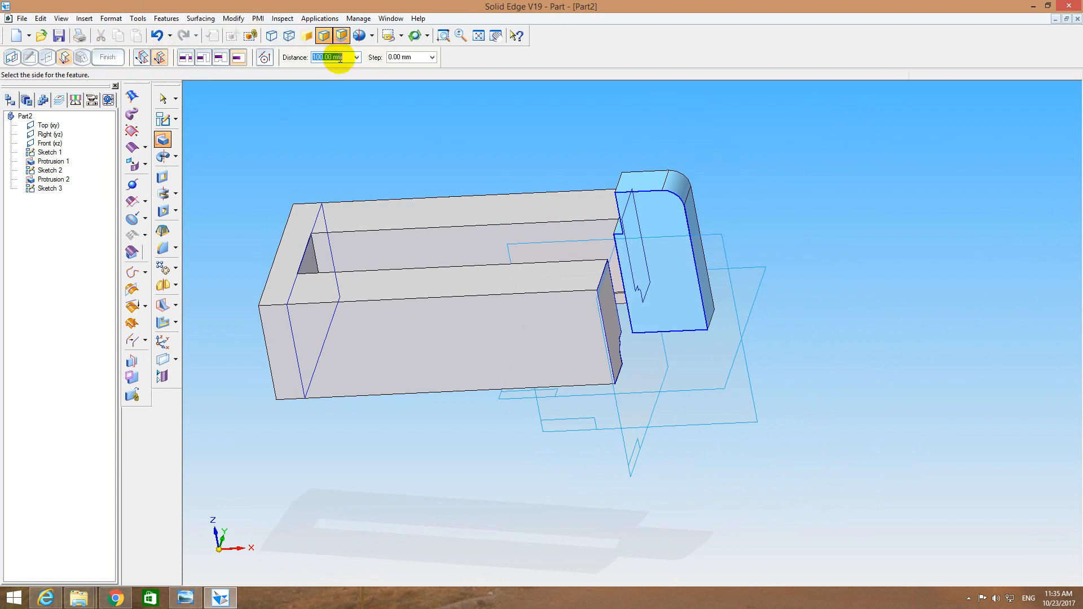
left_click(604, 252)
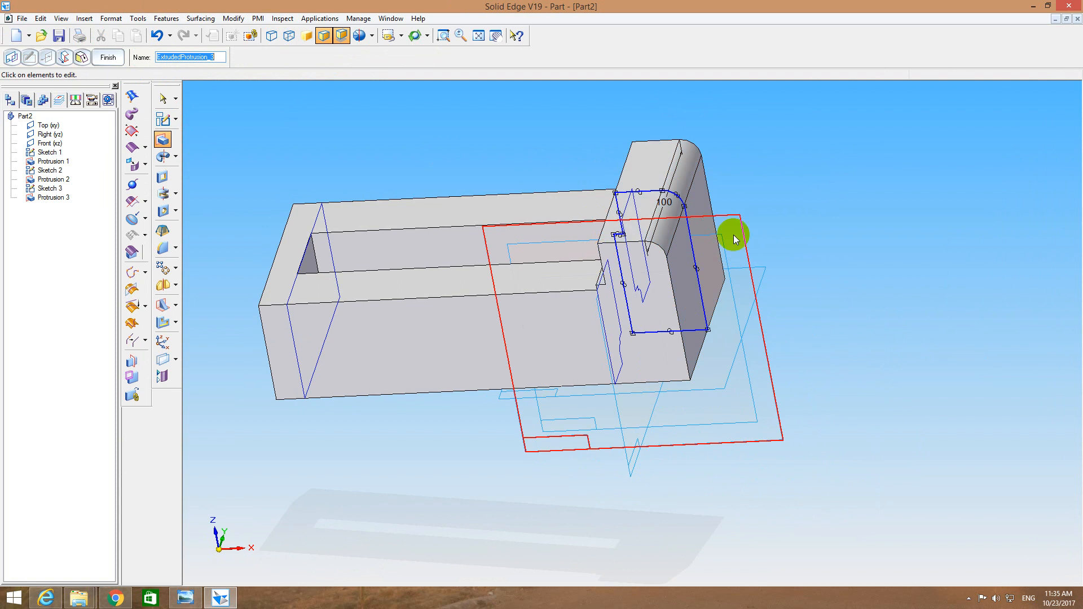
key("Escape")
key("Escape")
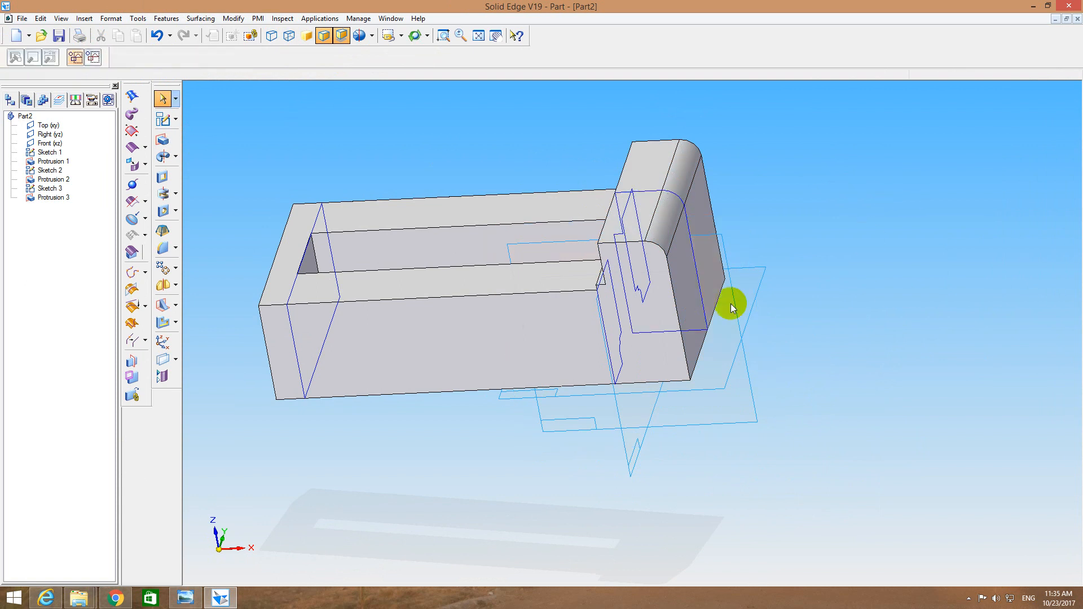
Start a sketch on the jaw's outer vertical face and draw a vertical line up from the midpoint of its bottom edge.
left_click(163, 118)
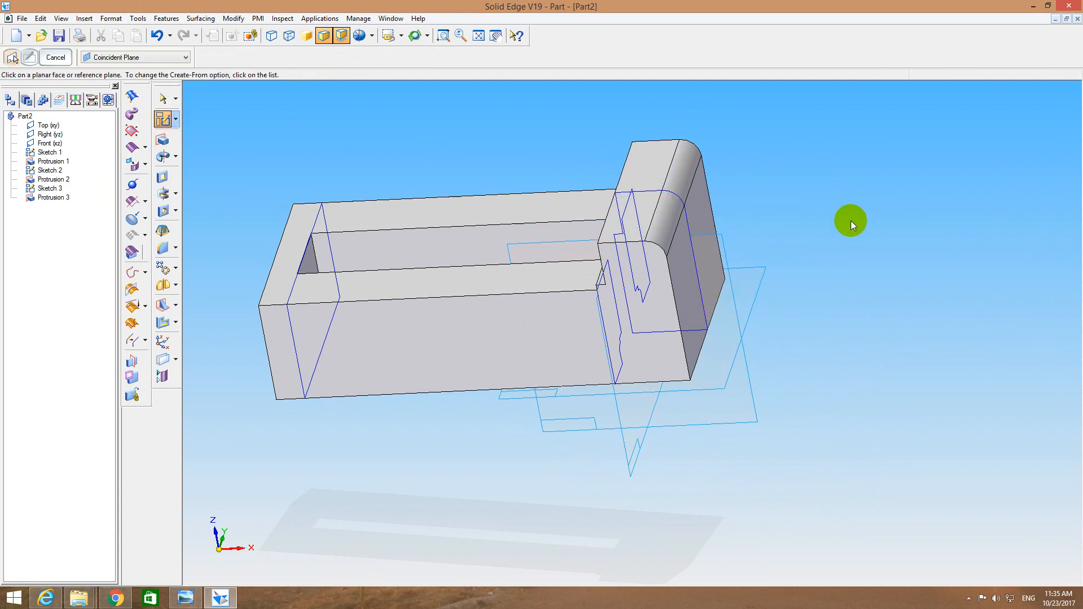
middle_click_drag(851, 221, 838, 219)
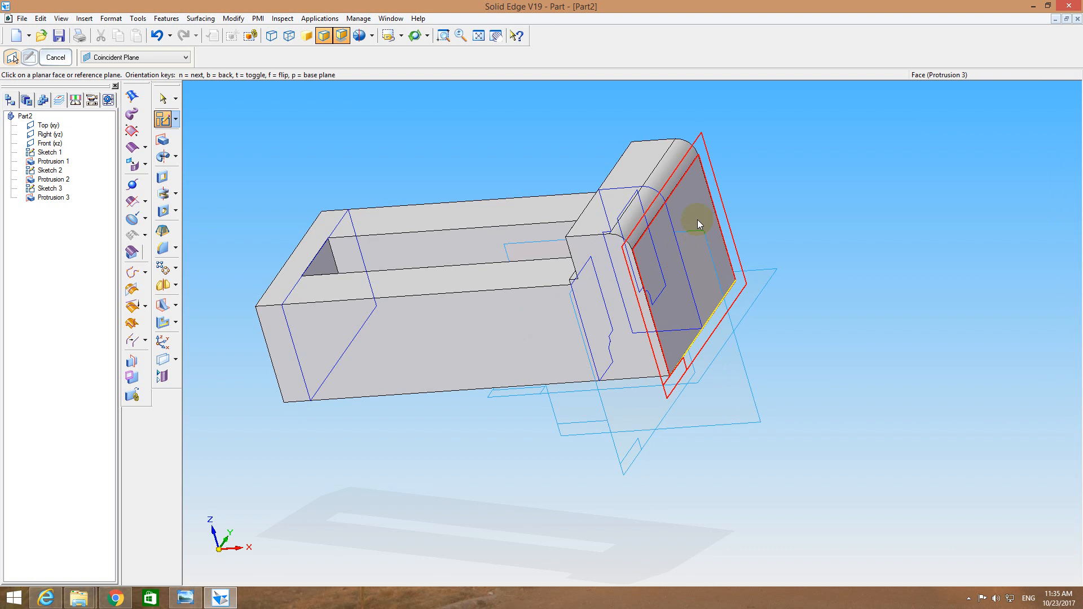
left_click(693, 204)
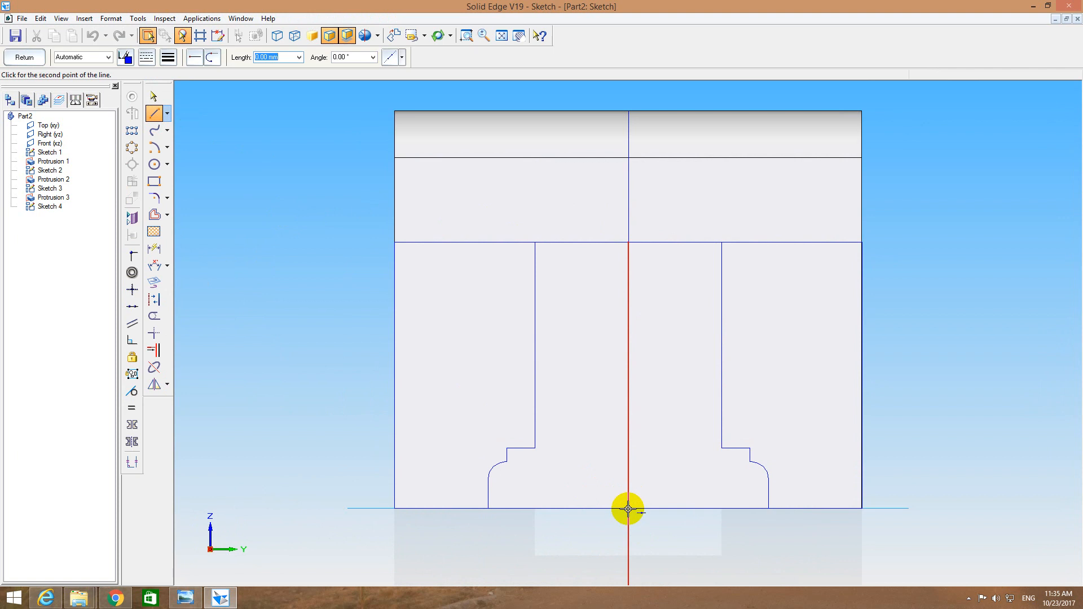
key("Return")
key("Escape")
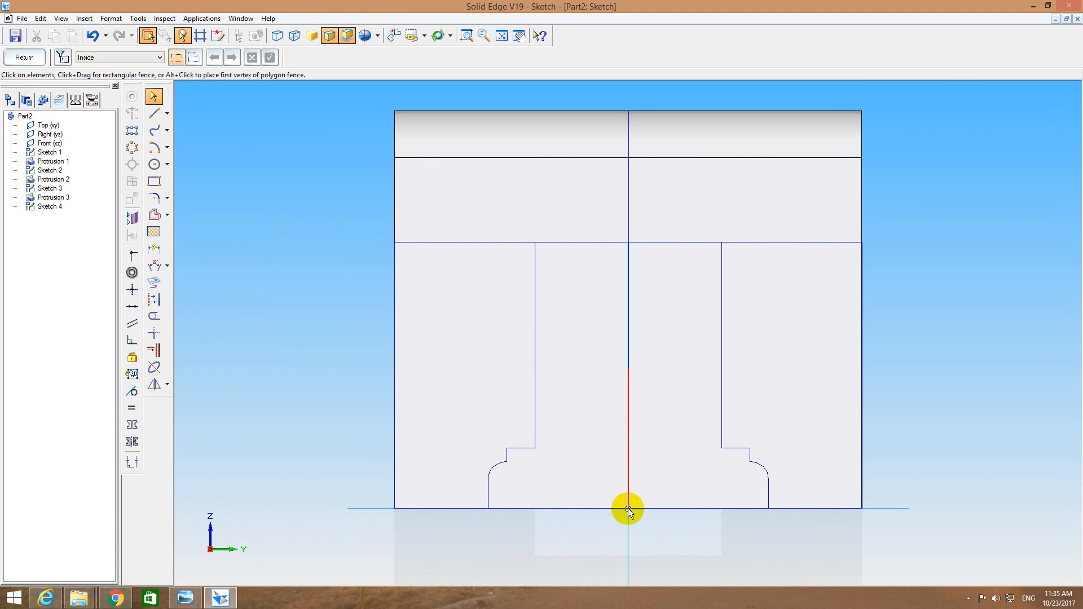
Draw a 32 mm diameter circle centred on the vertical line's upper end and finish the sketch.
left_click(154, 164)
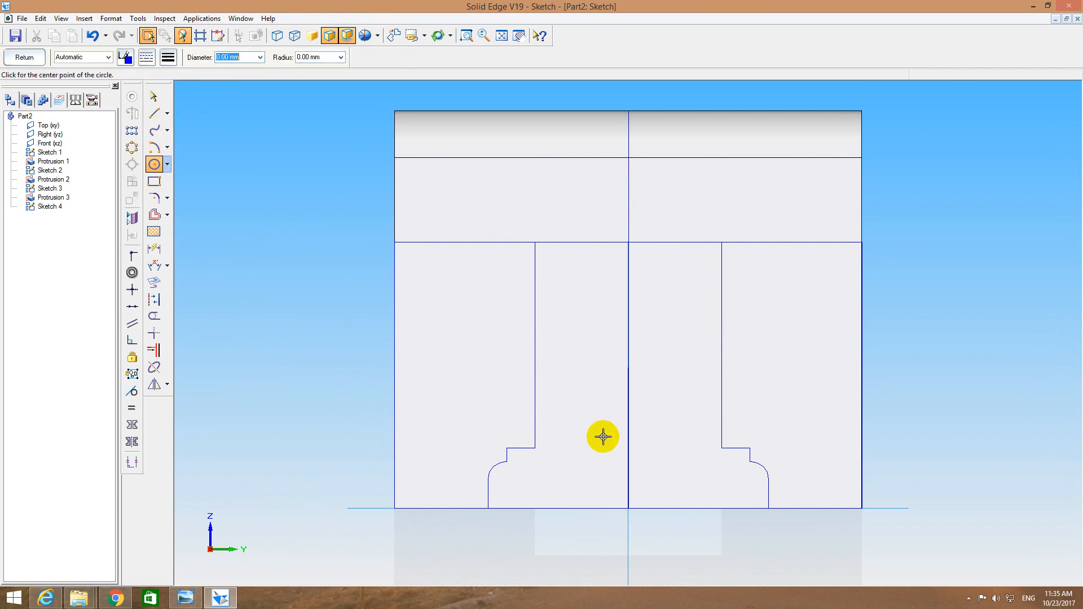
left_click(627, 370)
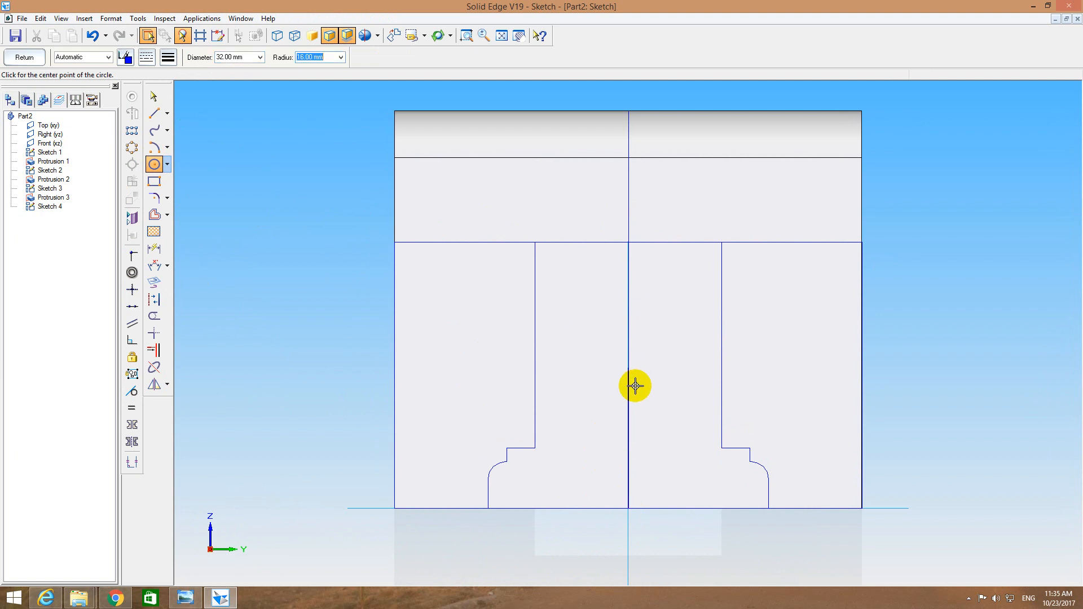
key("Return")
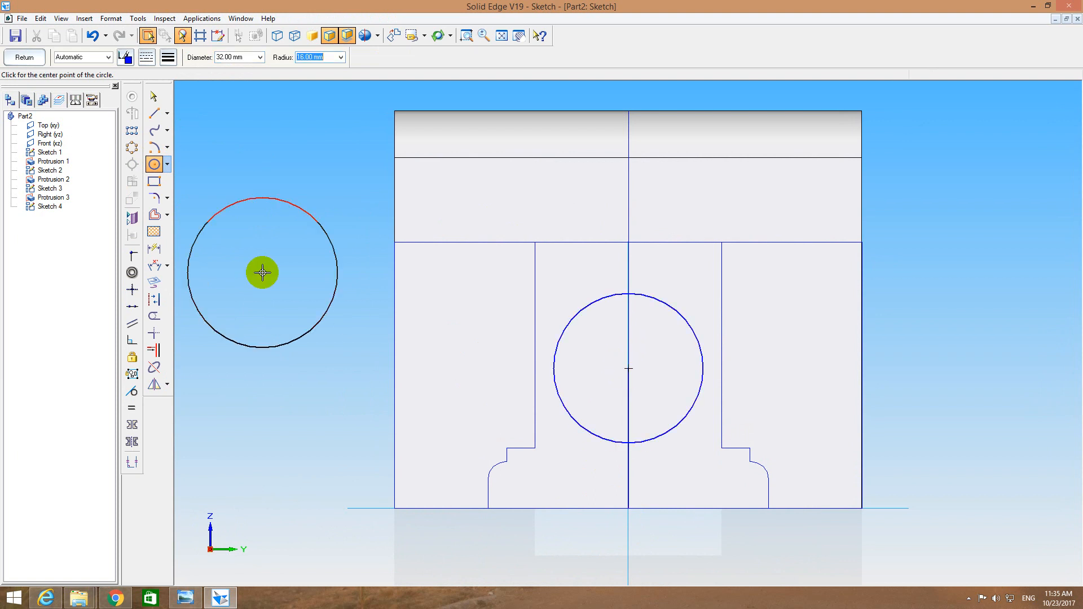
key("Escape")
left_click(24, 57)
Extrude the circle 5 mm outward from the jaw's outer face to form a round boss.
left_click(162, 140)
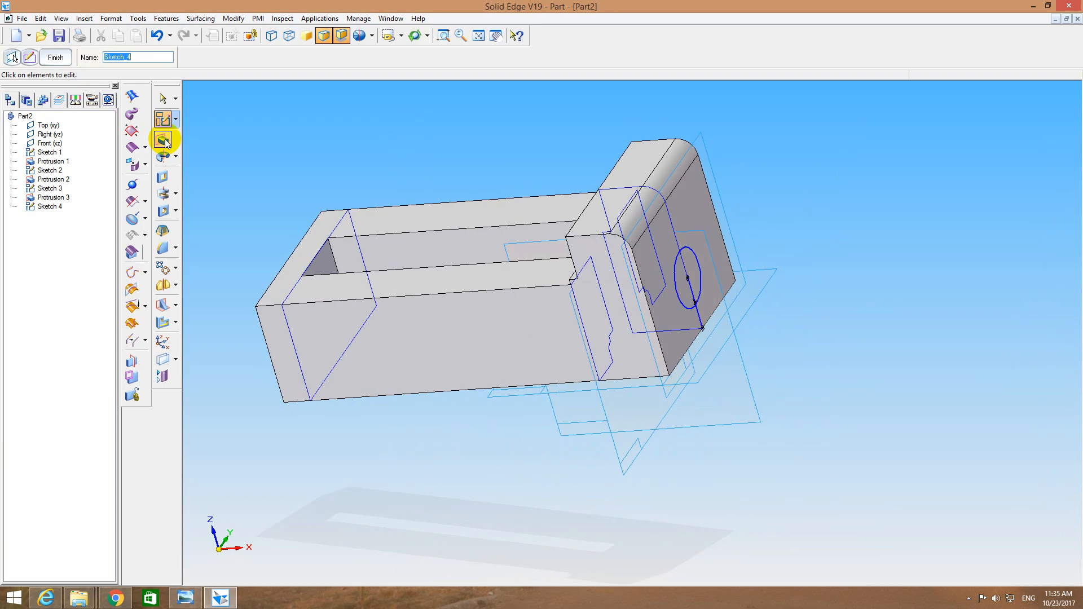
left_click(679, 297)
right_click(680, 297)
left_click(687, 301)
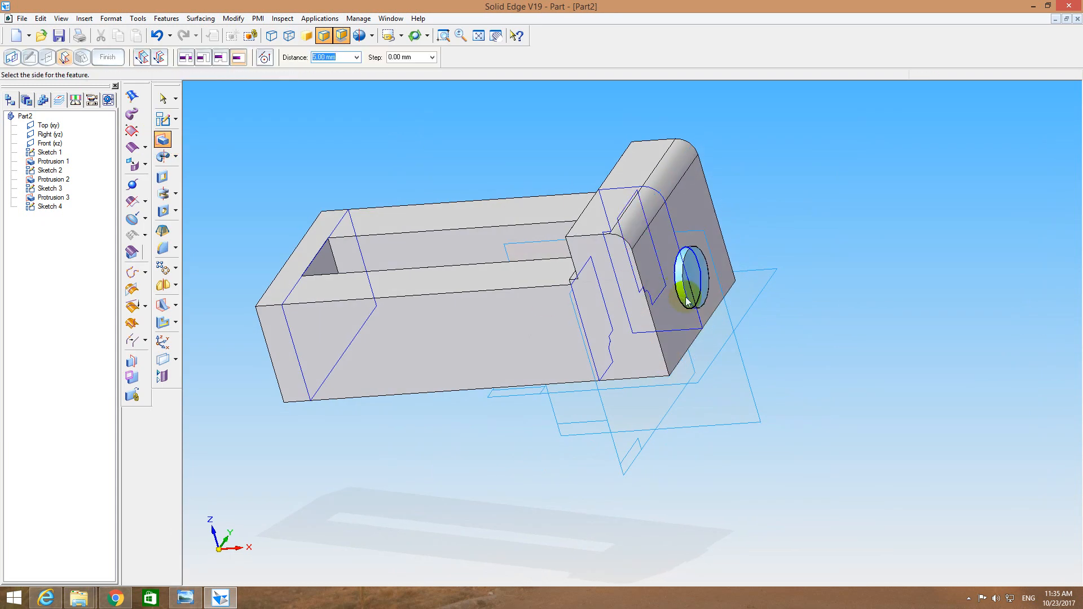
left_click(702, 294)
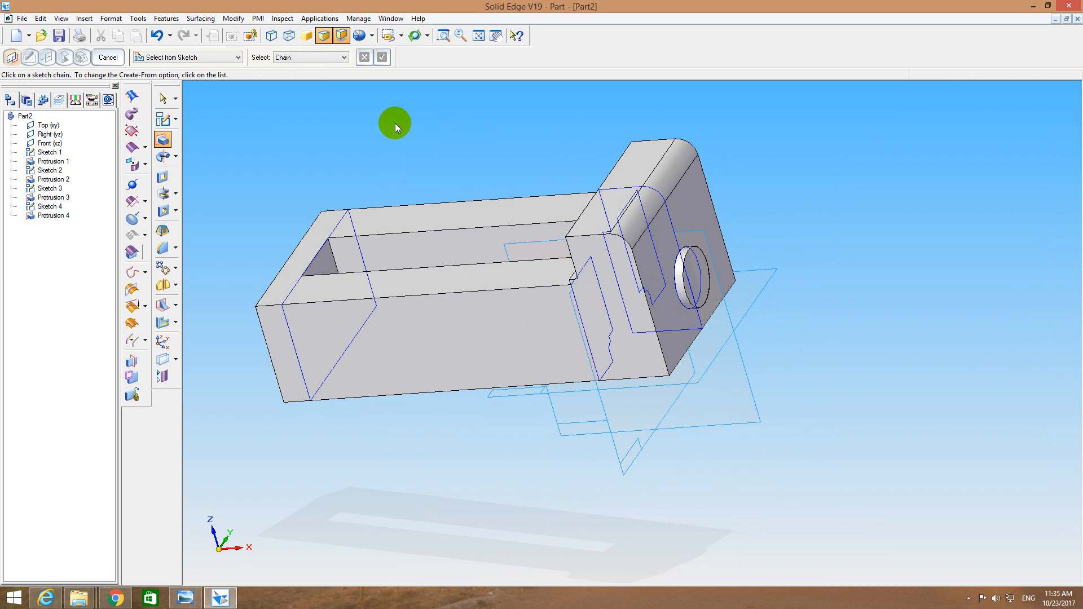
Round the edge where the circular boss meets the jaw face with a 5 mm radius.
left_click(163, 248)
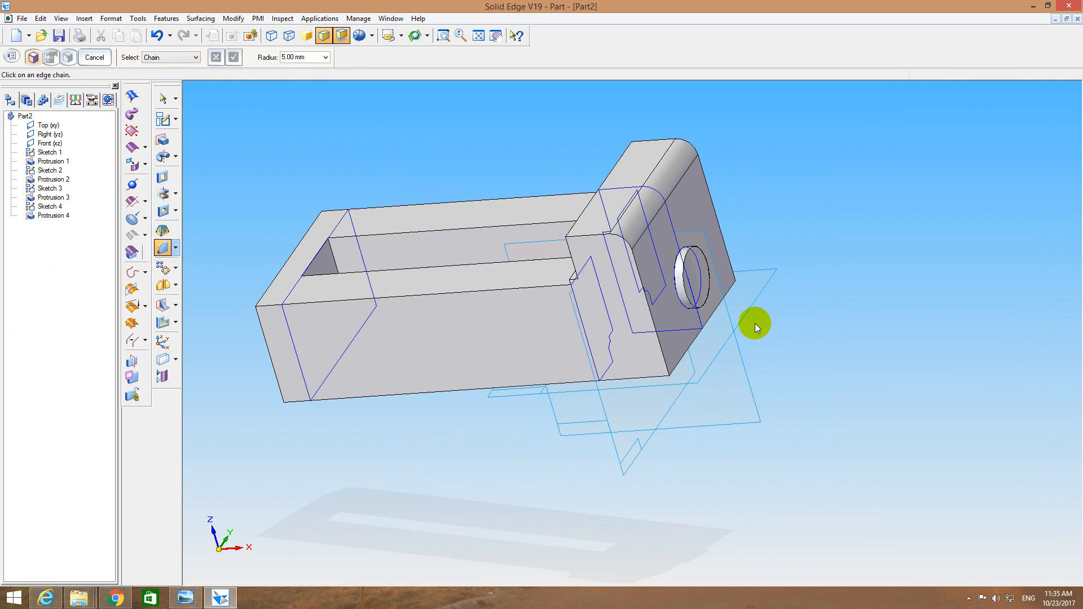
left_click(691, 297)
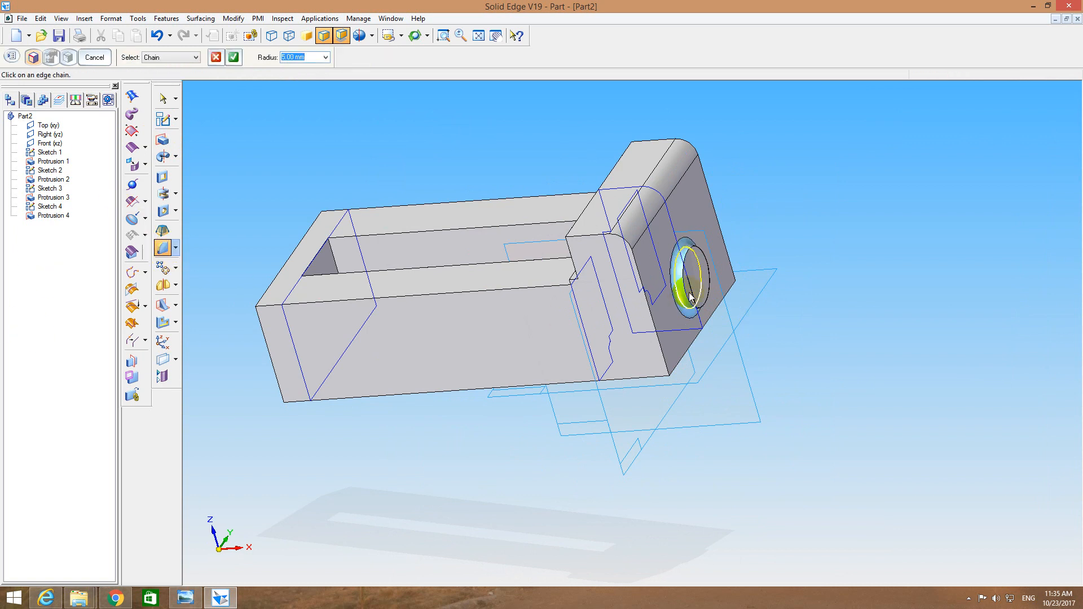
type("5")
key("Return")
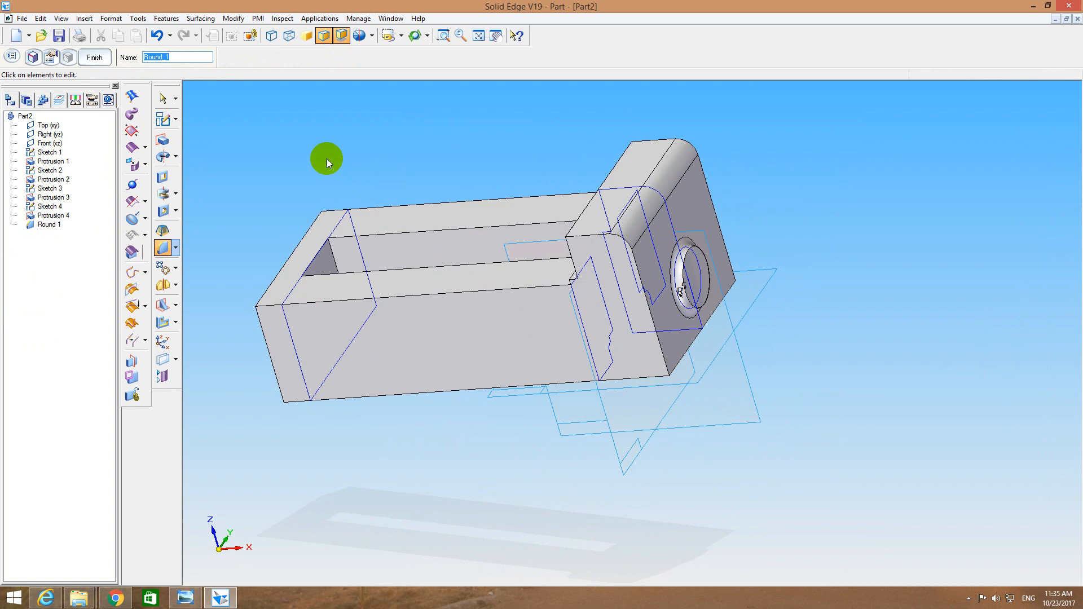
Sketch a 20 mm diameter circle on the flat face of the jaw's round boss, concentric with it.
left_click(158, 138)
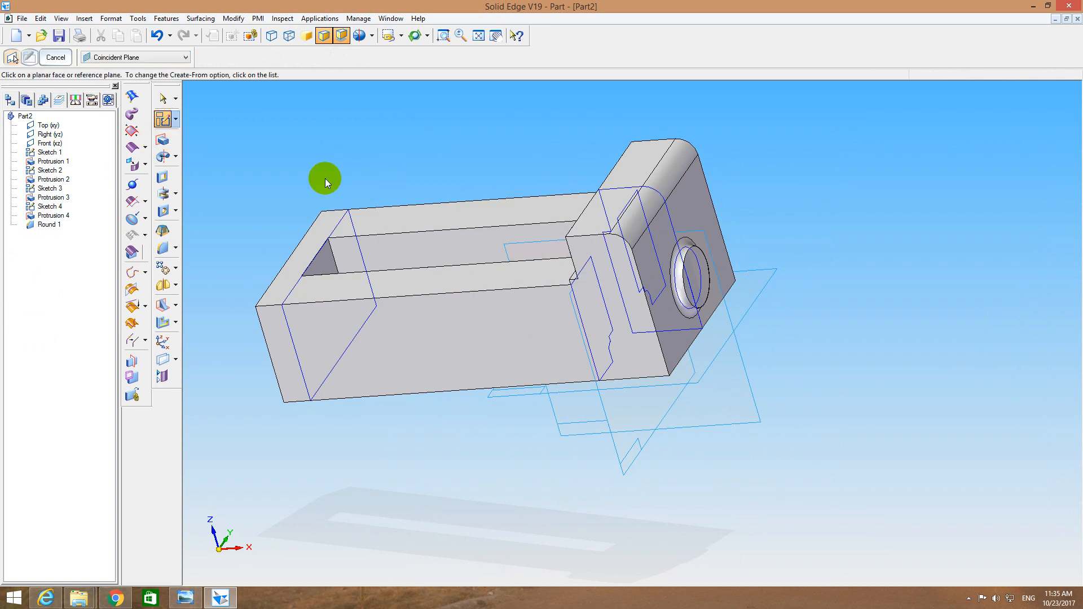
left_click(697, 271)
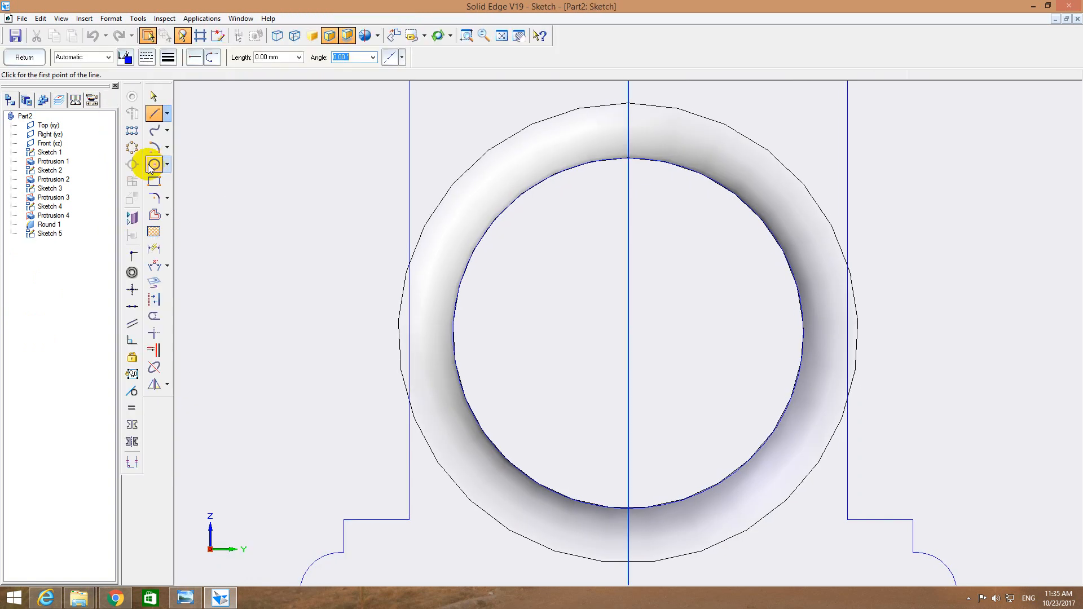
left_click(152, 166)
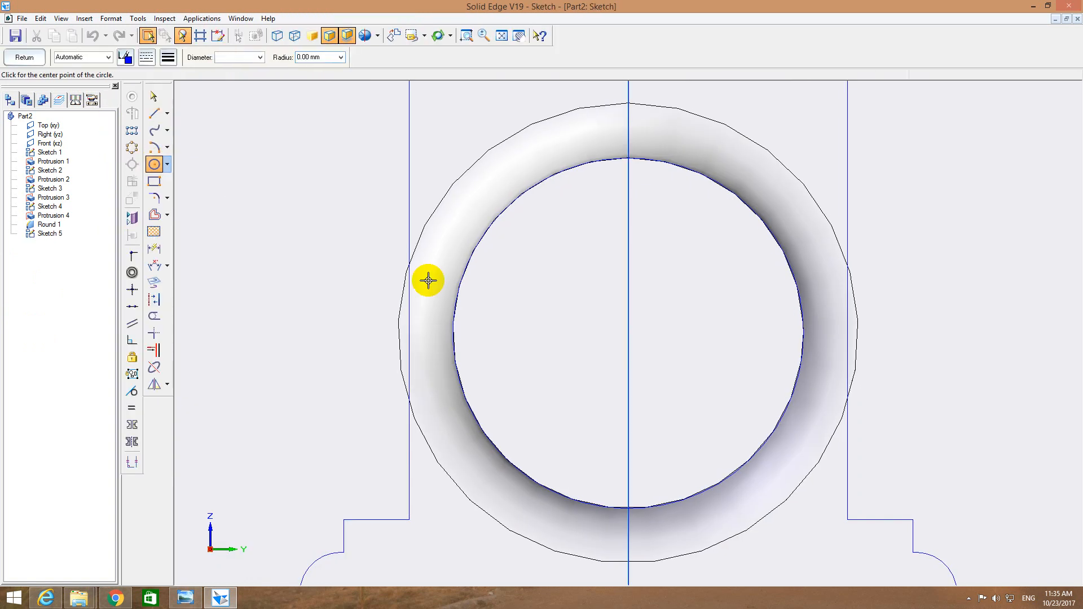
left_click(629, 333)
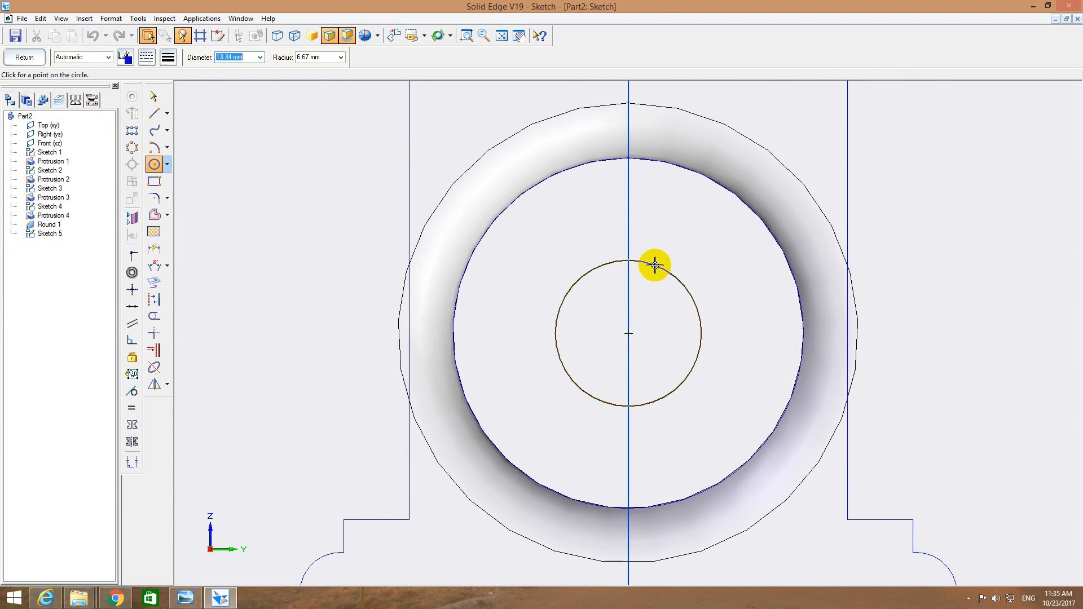
key("Return")
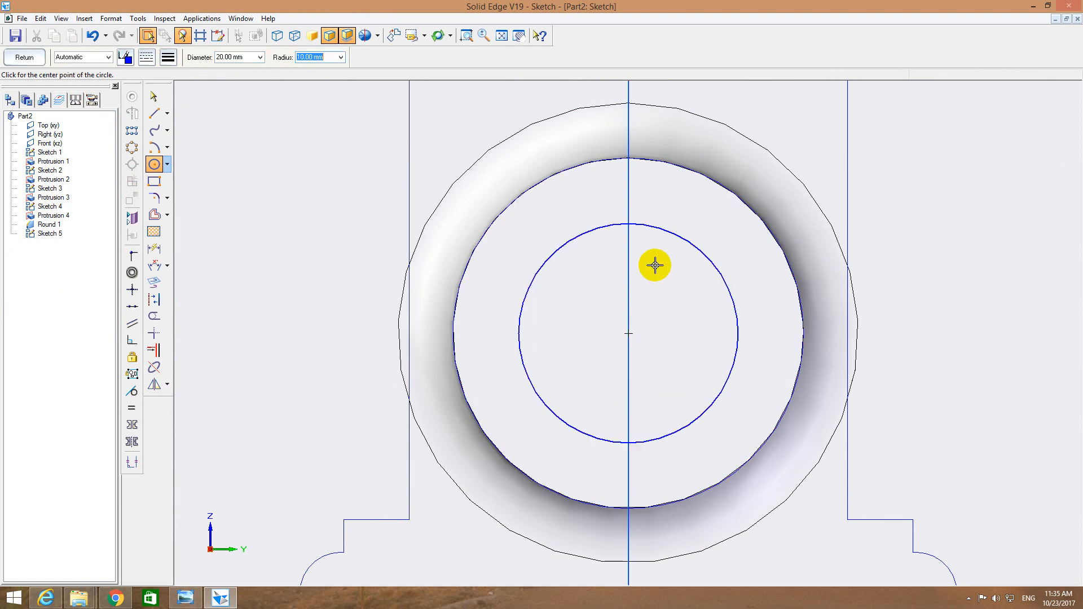
left_click(23, 58)
Cut the 20 mm circle 40 mm deep through the boss and jaw into the body's slot.
left_click(163, 176)
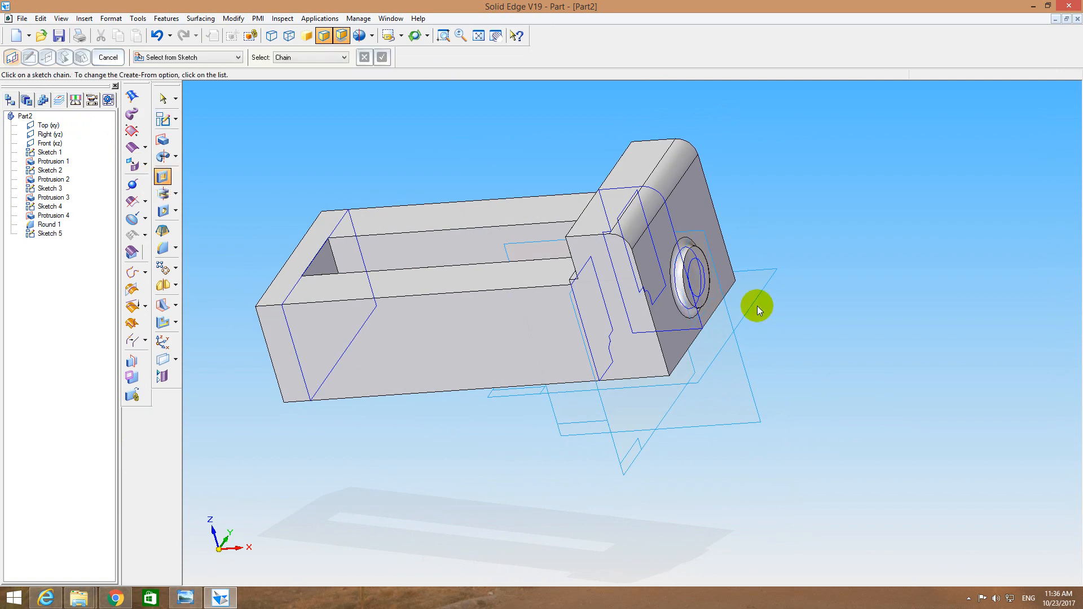
left_click(697, 277)
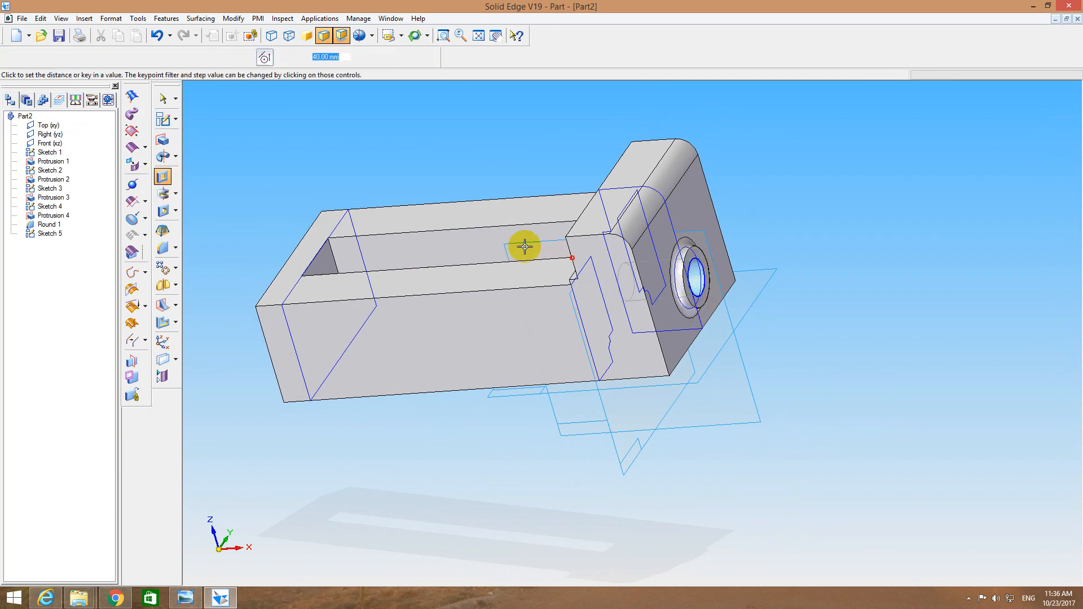
left_click(582, 279)
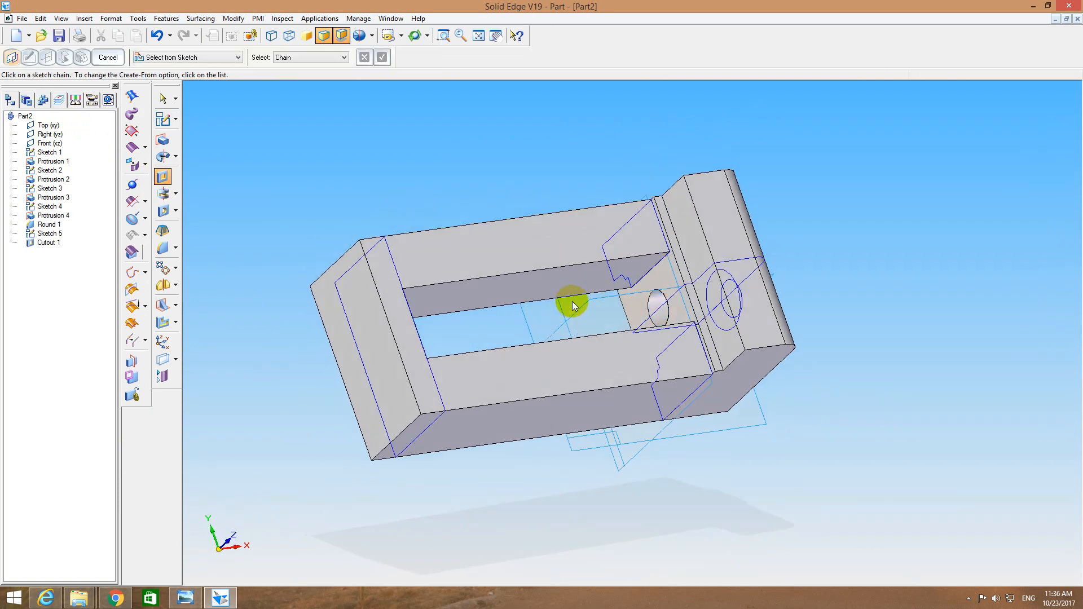
Sketch a 32 mm diameter circle on the body's end face opposite the jaw, concentric with the jaw's boss.
middle_click_drag(513, 191, 511, 119)
left_click(162, 119)
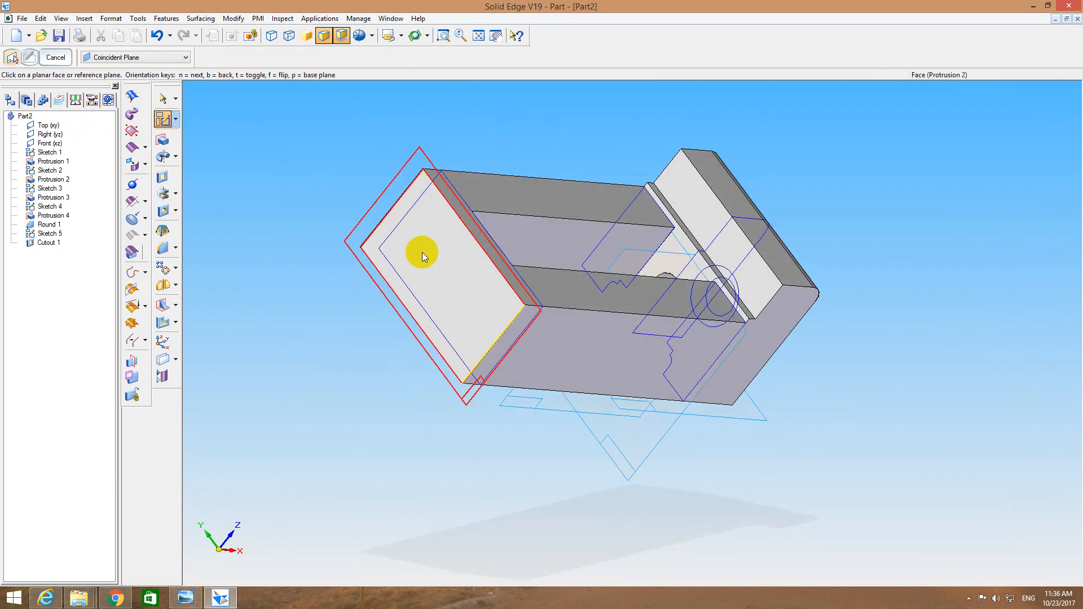
left_click(445, 261)
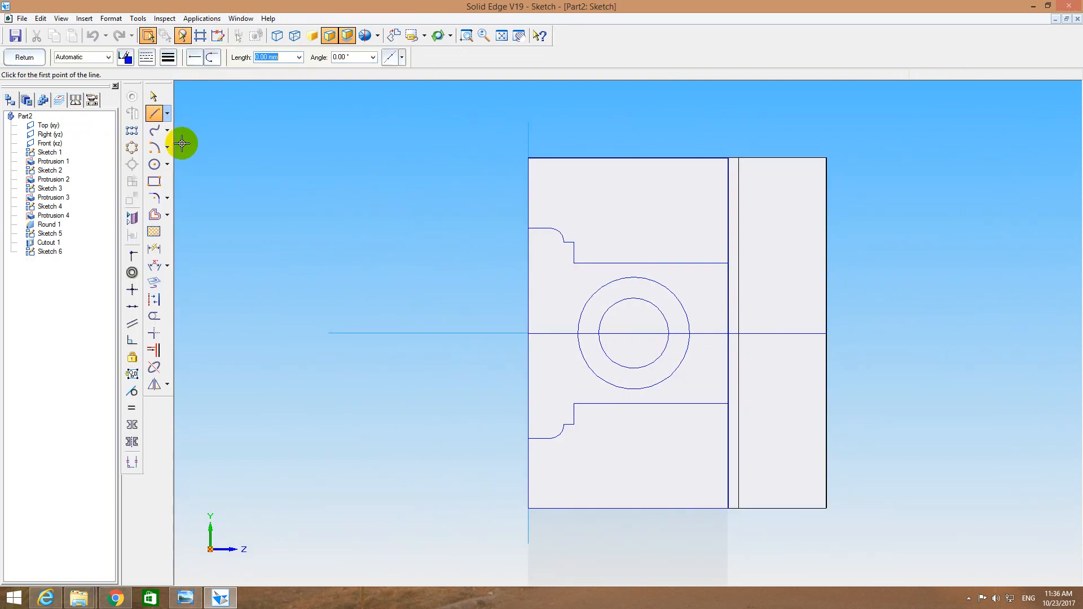
left_click(154, 164)
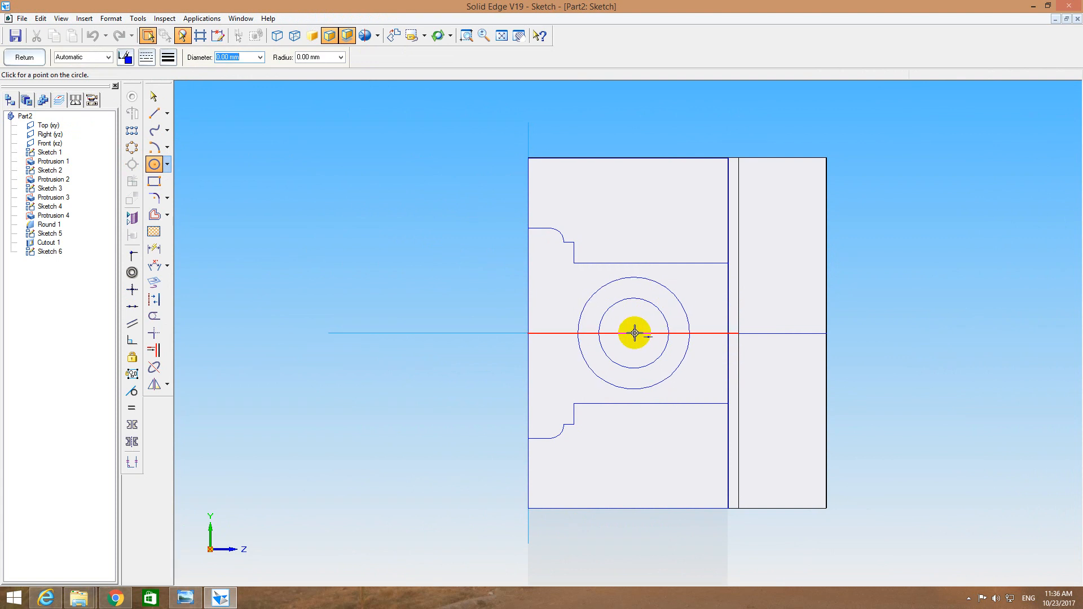
left_click(650, 281)
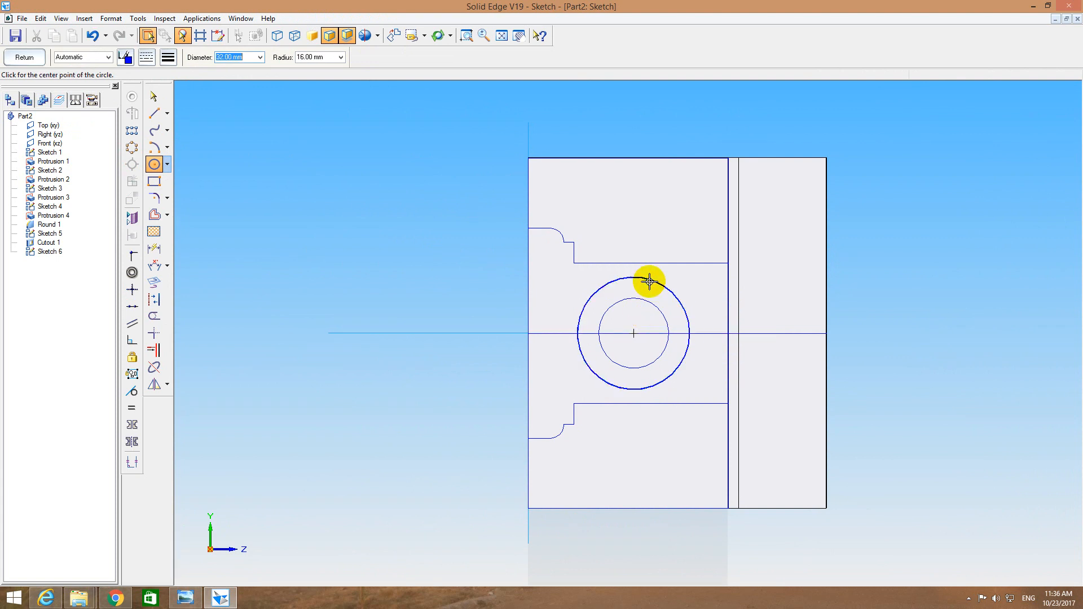
left_click(24, 57)
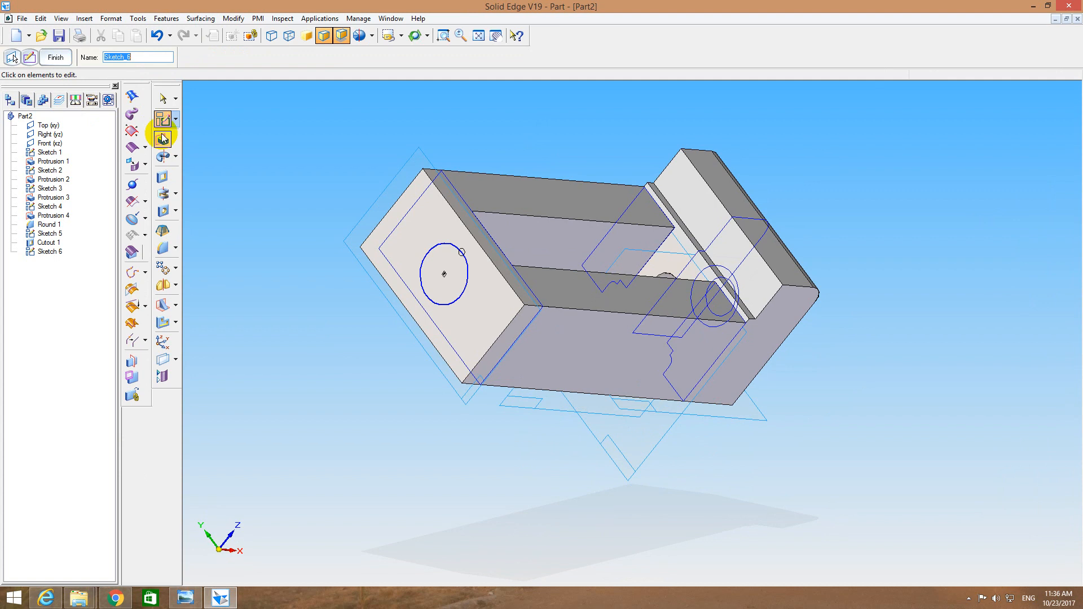
Extrude the 32 mm circle outward from the end face to form a second round boss.
left_click(163, 140)
left_click(431, 257)
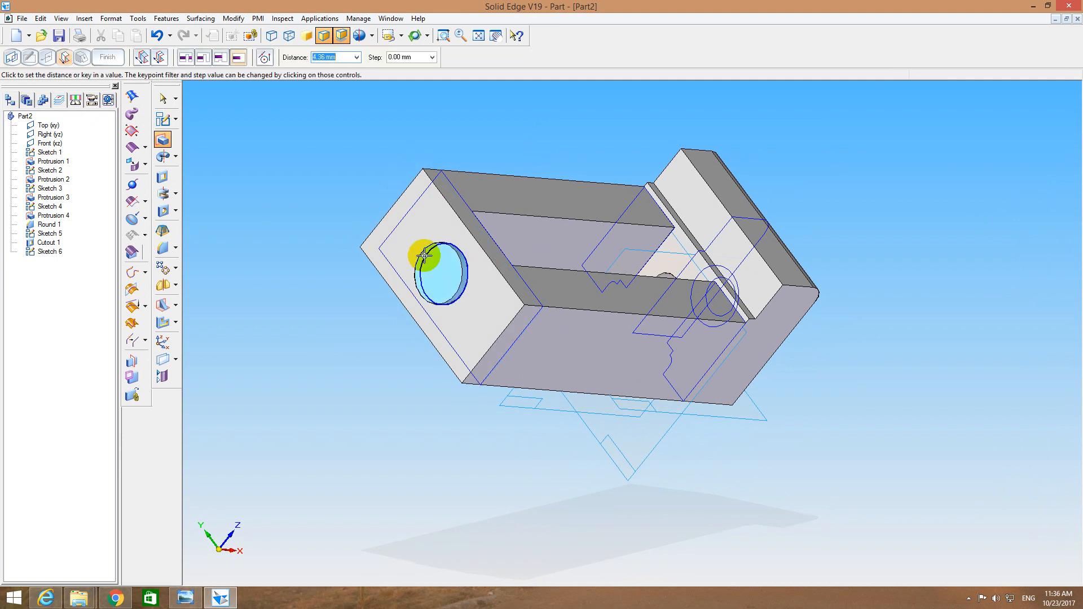
key("Return")
left_click(424, 256)
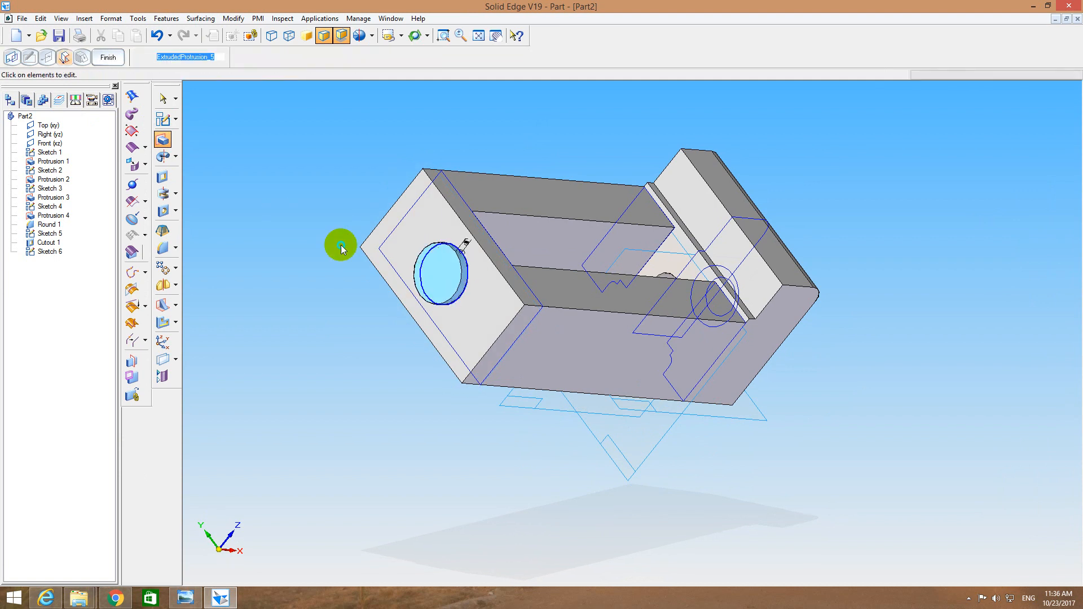
right_click(341, 244)
Round the edge where the second boss meets the end face with a 5 mm radius.
middle_click_drag(293, 175, 280, 196)
left_click(163, 247)
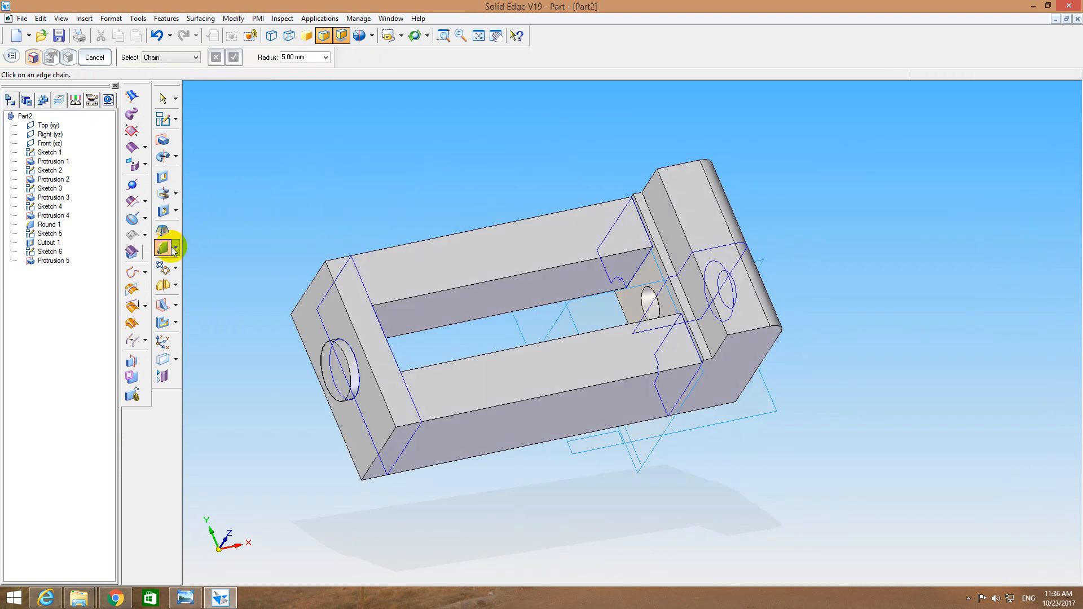
left_click(356, 359)
left_click(95, 57)
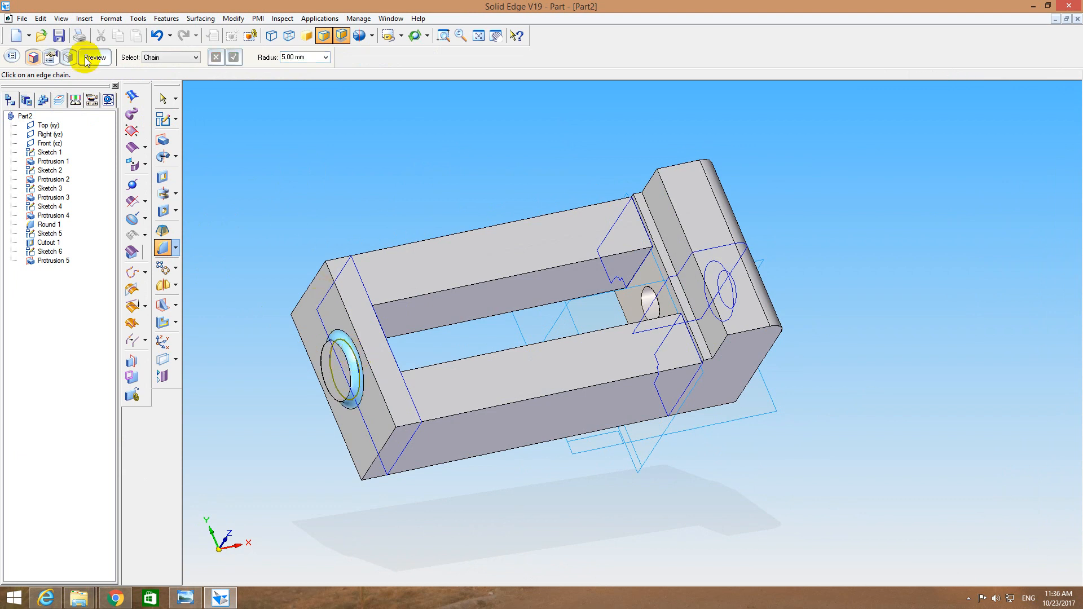
Sketch a 12 mm diameter circle centred on the flat face of the second boss.
left_click(159, 124)
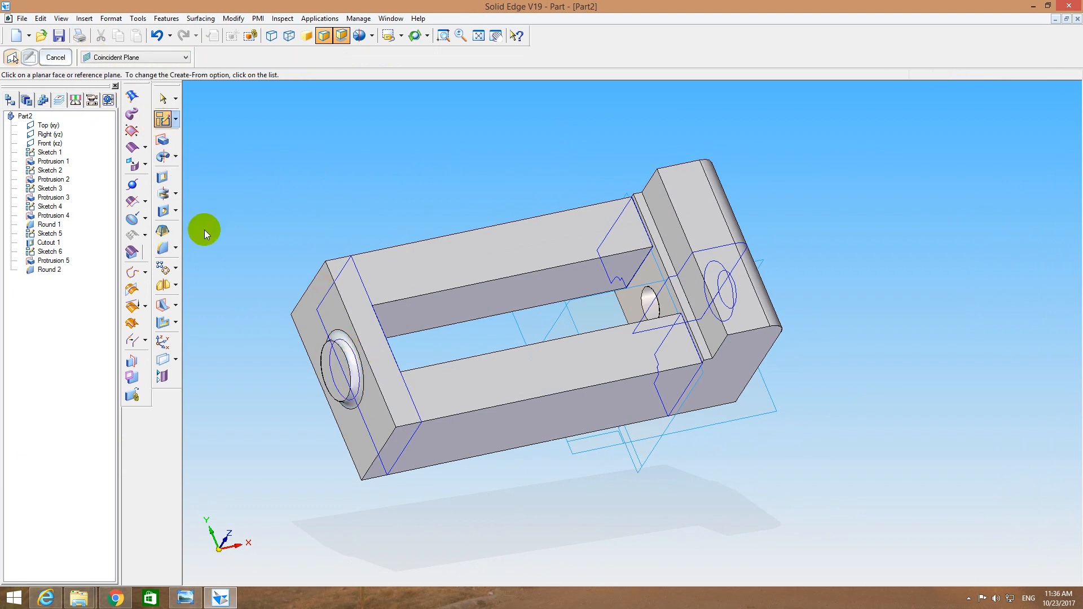
left_click(332, 377)
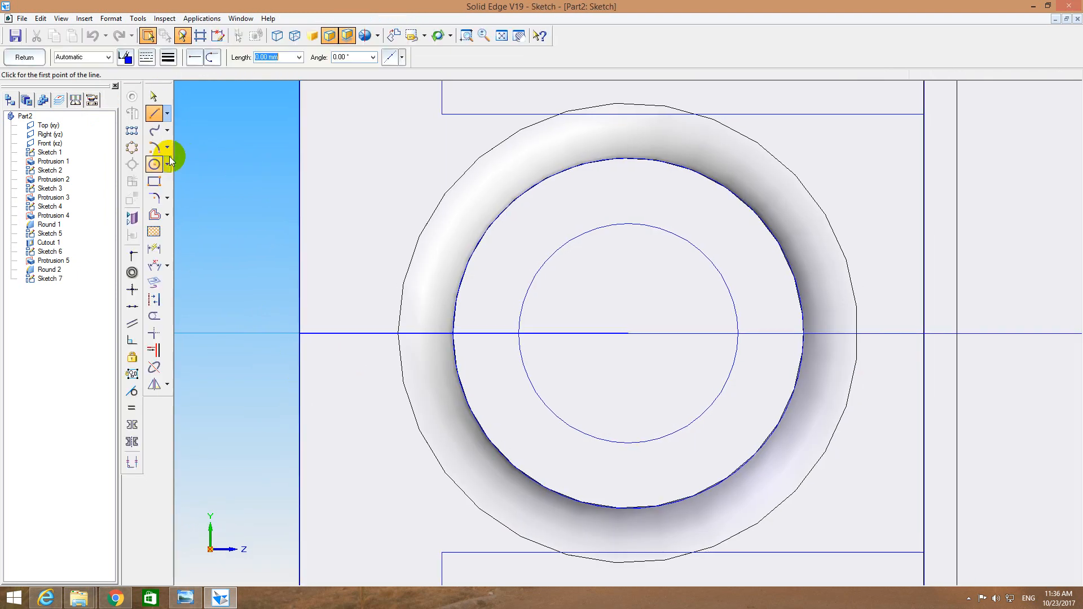
left_click(154, 164)
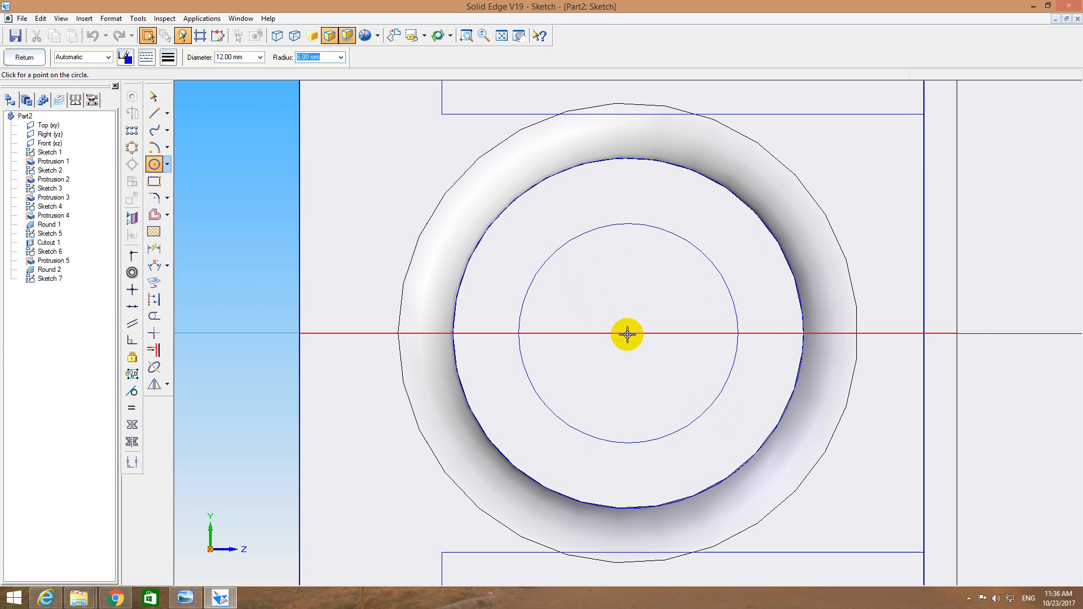
left_click(628, 332)
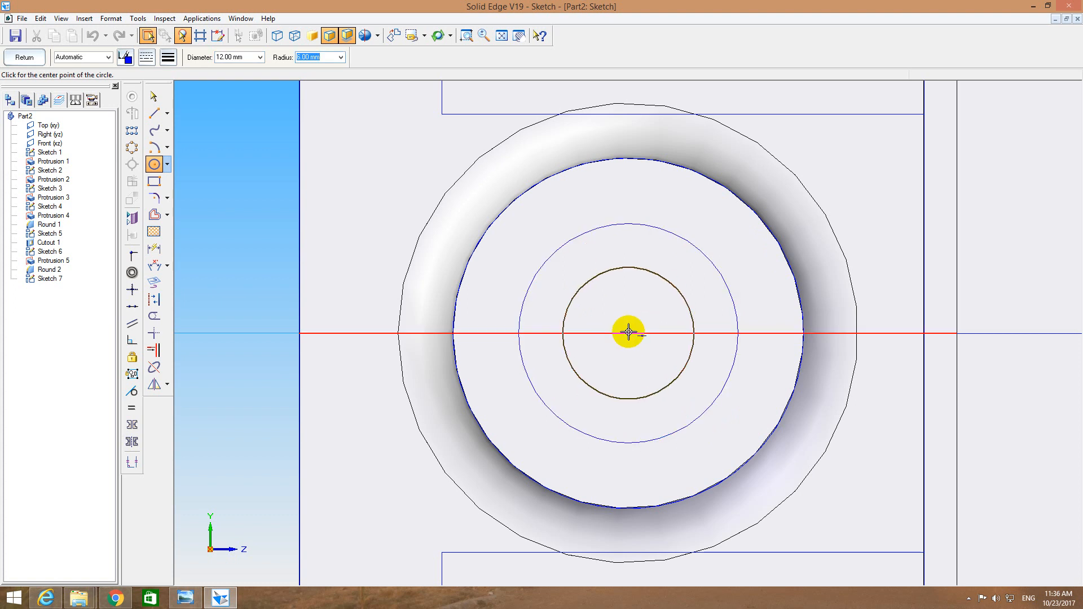
left_click(629, 332)
left_click(31, 66)
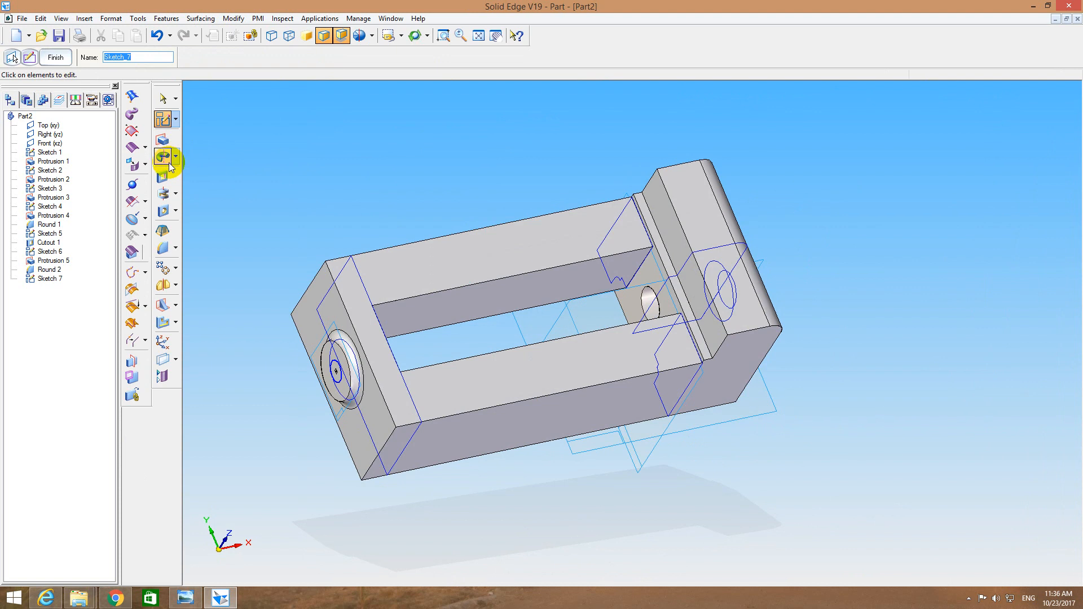
Cut the 12 mm circle through the second boss and end wall into the body's slot.
left_click(164, 175)
left_click(341, 371)
right_click(342, 371)
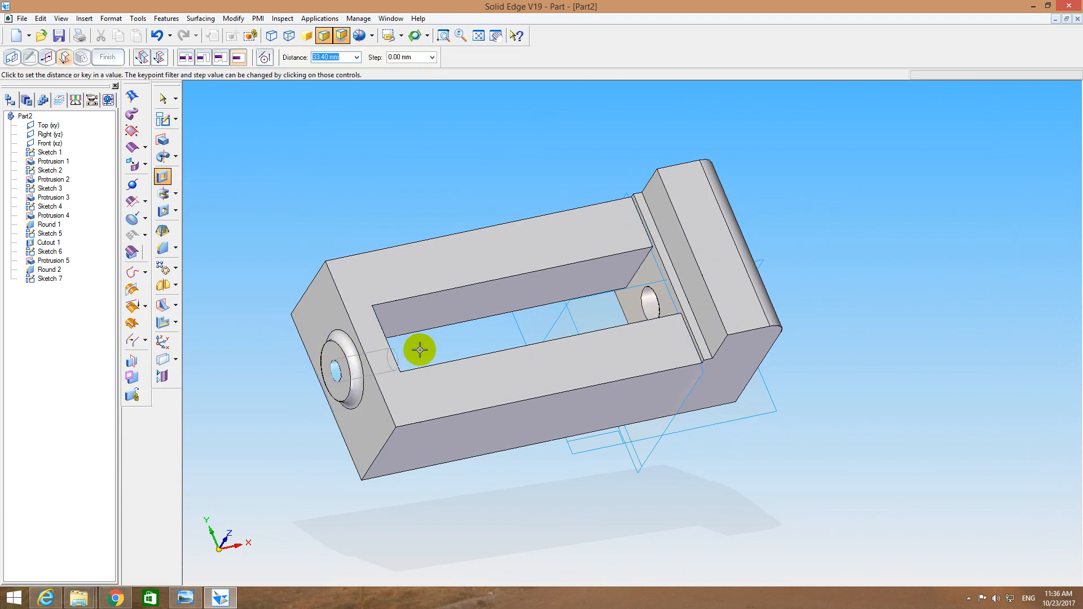
left_click(445, 346)
right_click(447, 346)
mouse_move(449, 345)
middle_mouse_down()
mouse_move(422, 331)
mouse_move(462, 279)
mouse_move(495, 239)
mouse_move(522, 257)
mouse_move(452, 270)
mouse_move(435, 303)
mouse_move(399, 320)
mouse_move(438, 323)
mouse_move(384, 295)
middle_mouse_up()
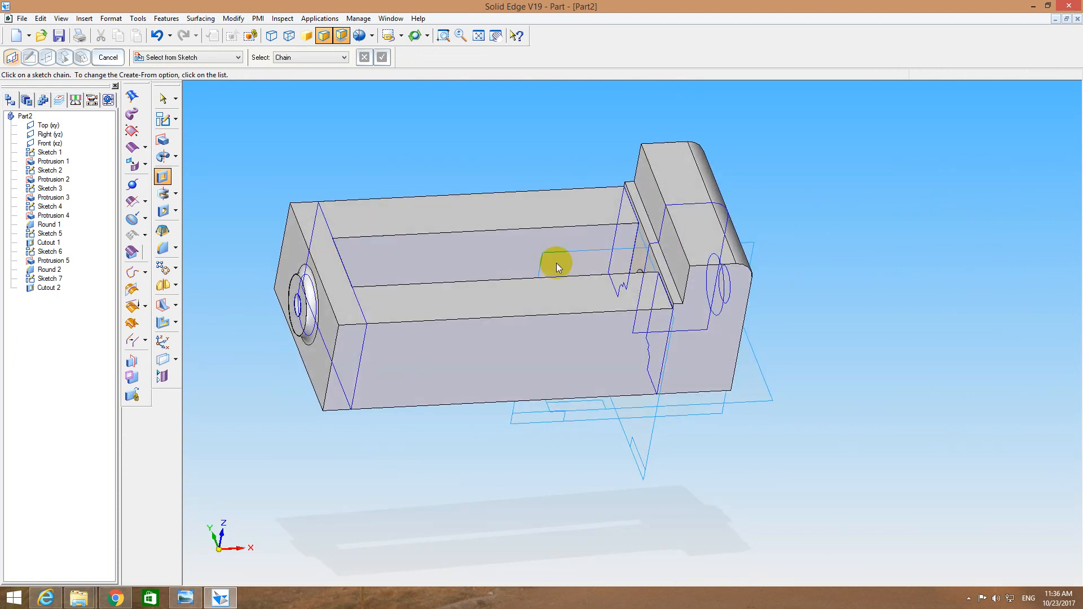
left_click(162, 119)
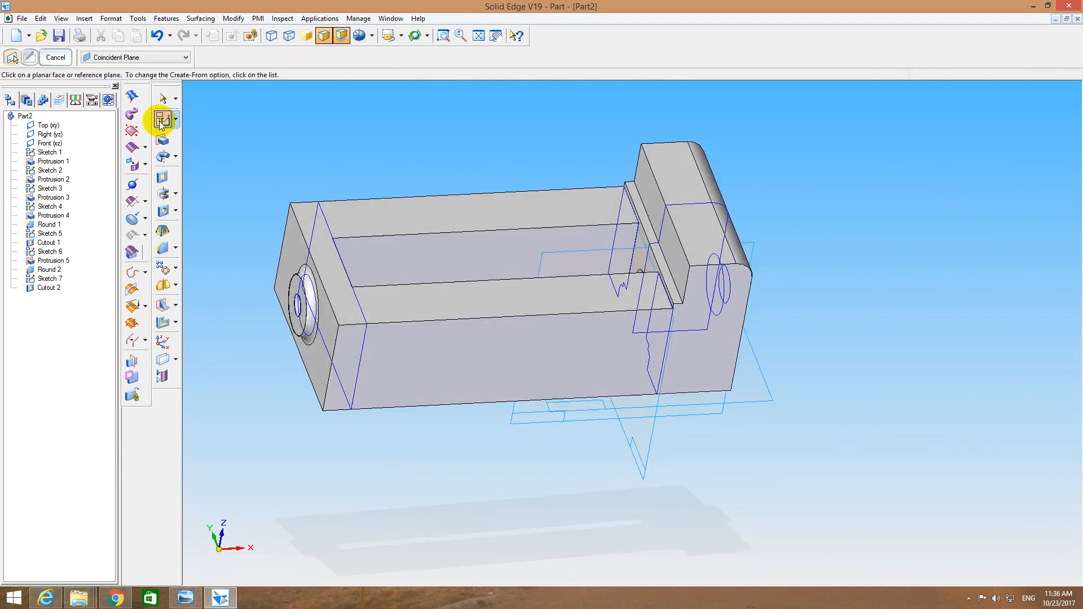
left_click(313, 223)
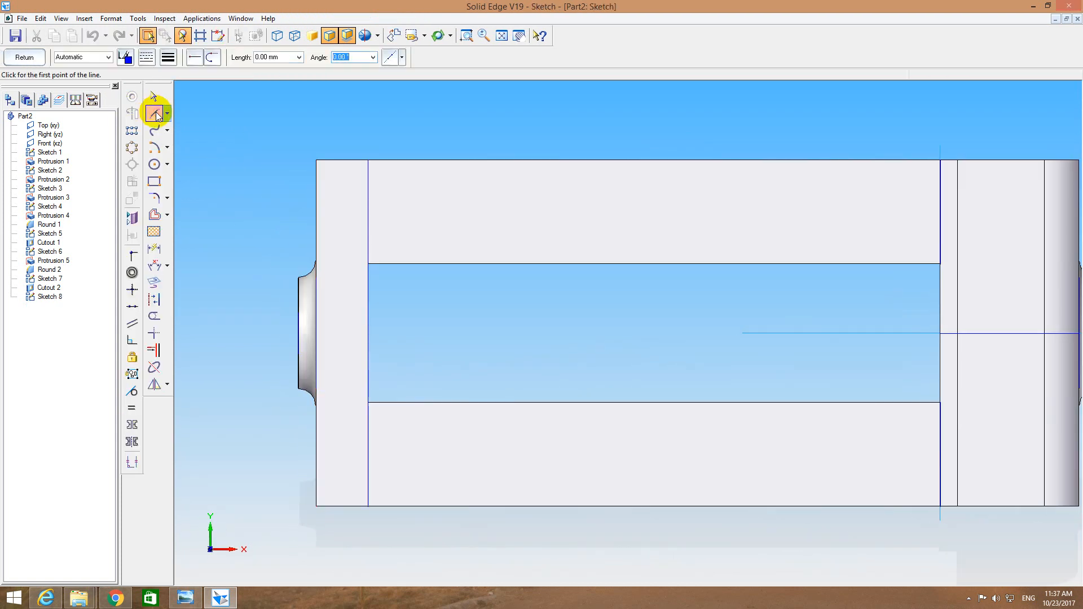
left_click(156, 114)
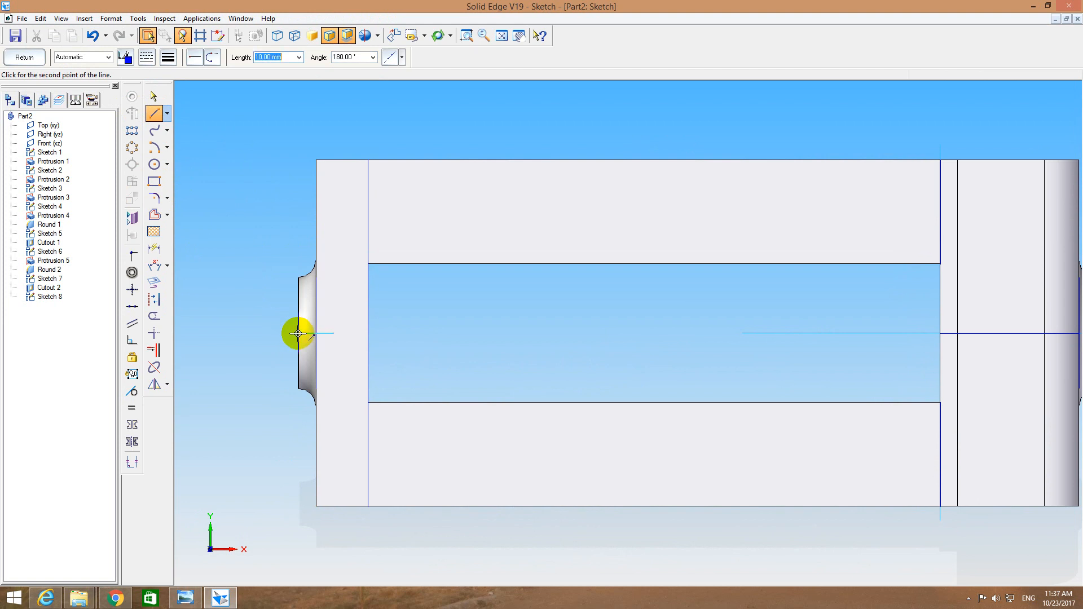
key("ctrl+z")
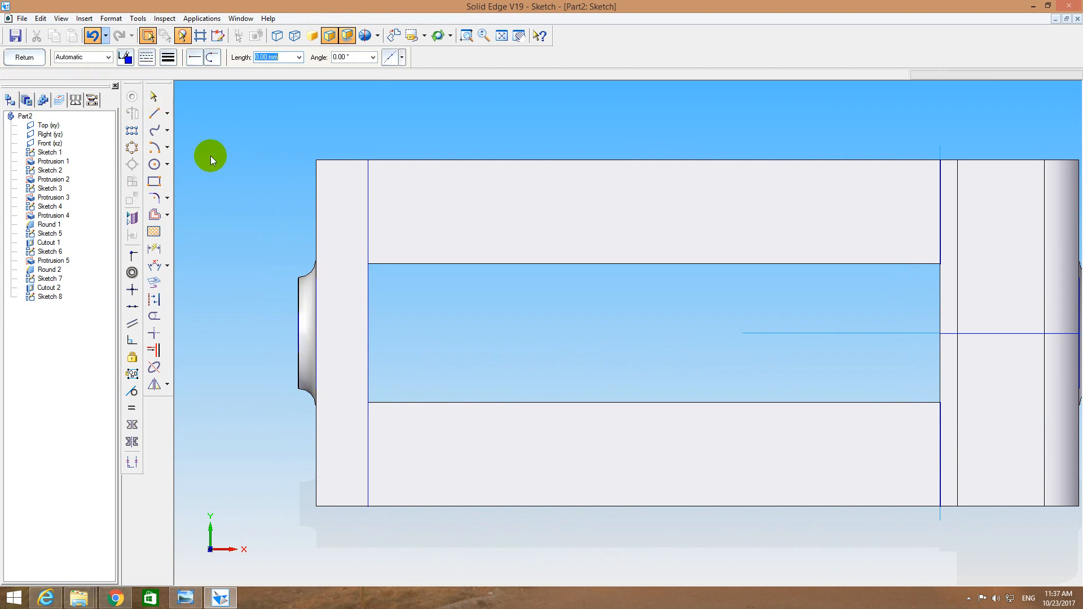
left_click(25, 58)
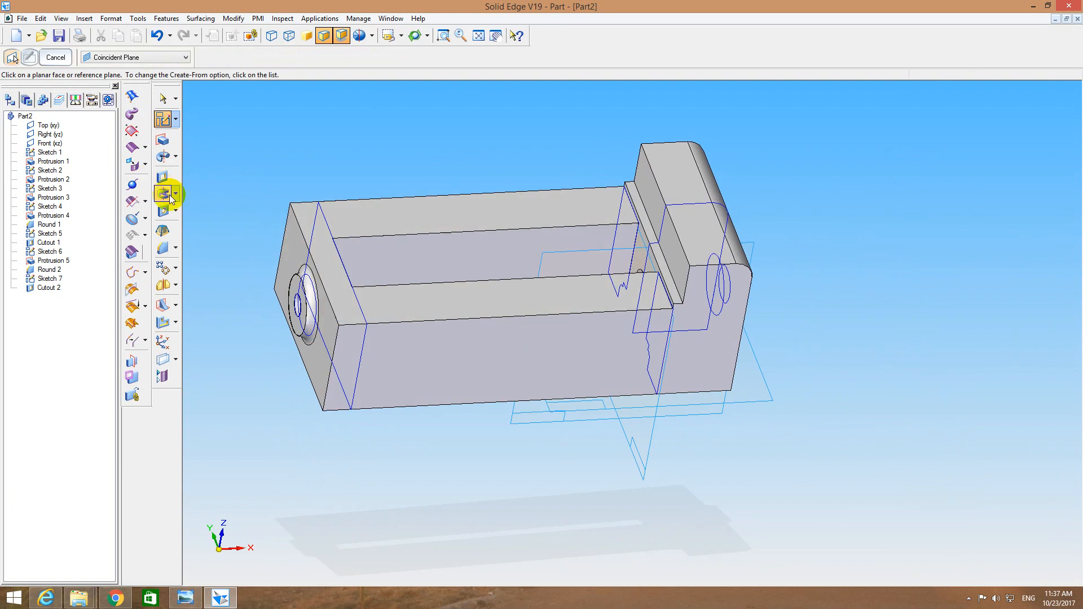
Start a hole feature on the body's top face and draw a 10 mm horizontal line inward from the end boss's outer midpoint.
left_click(166, 210)
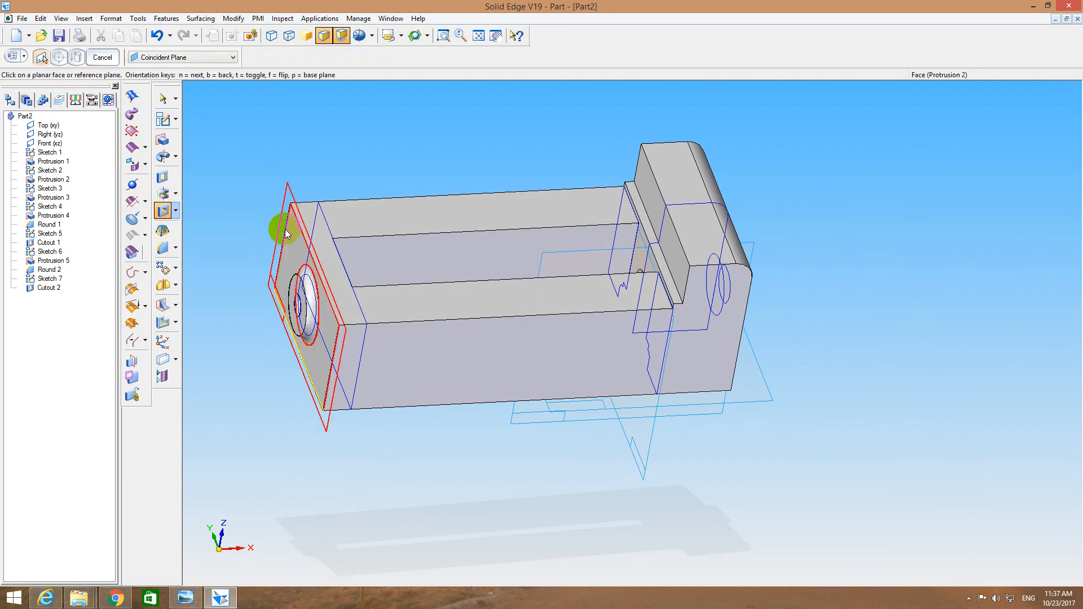
left_click(319, 237)
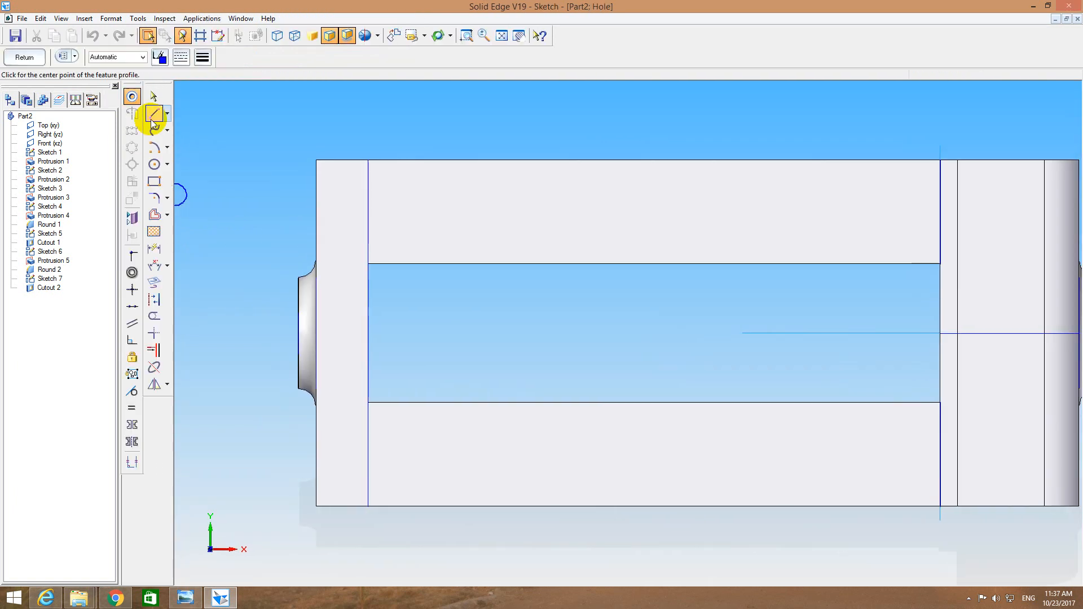
left_click(153, 113)
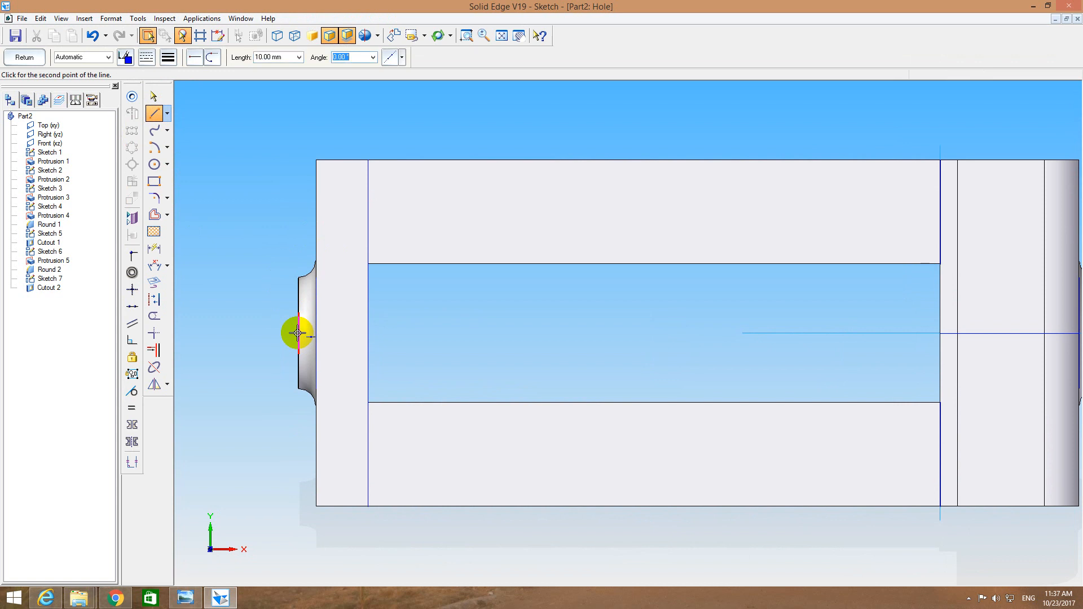
left_click(297, 333)
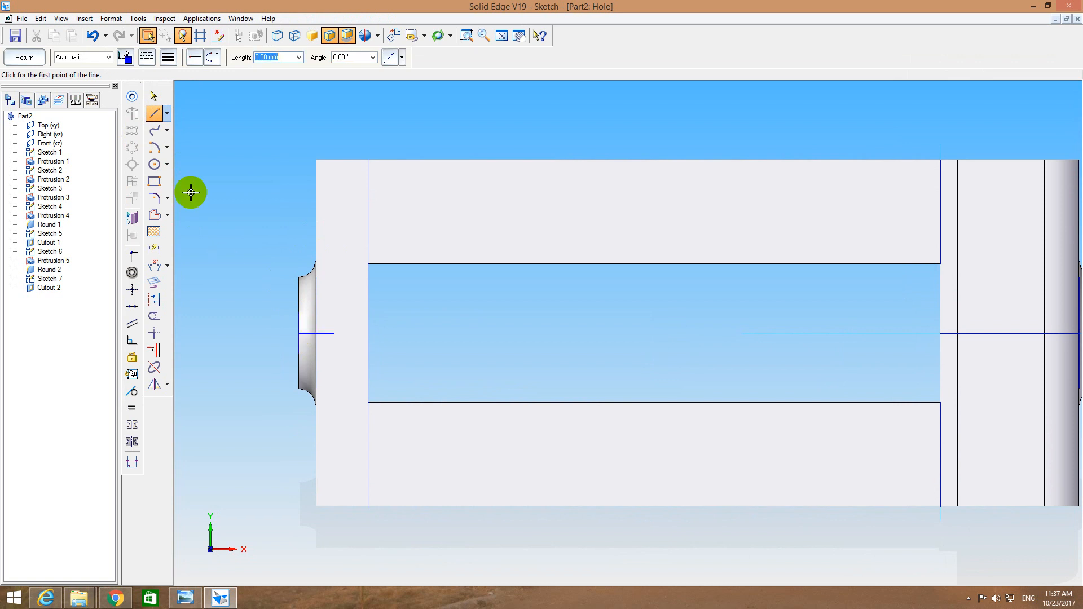
Configure the hole as a countersink with 3 mm diameter, 5 mm countersink diameter, 90° countersink angle and Through Next extent.
left_click(133, 96)
left_click(63, 56)
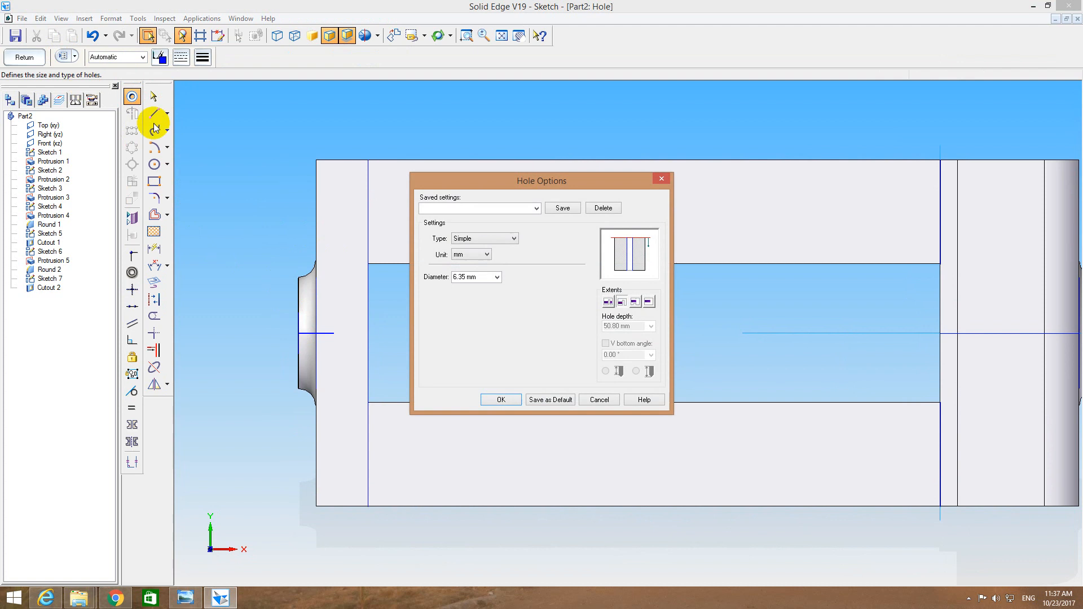
left_click(484, 239)
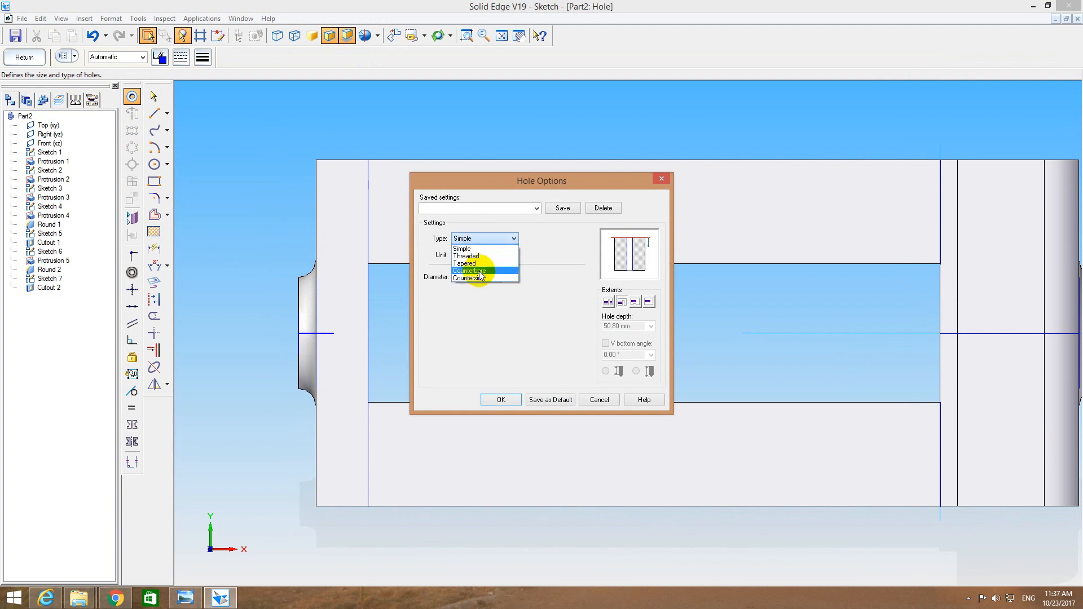
left_click(481, 278)
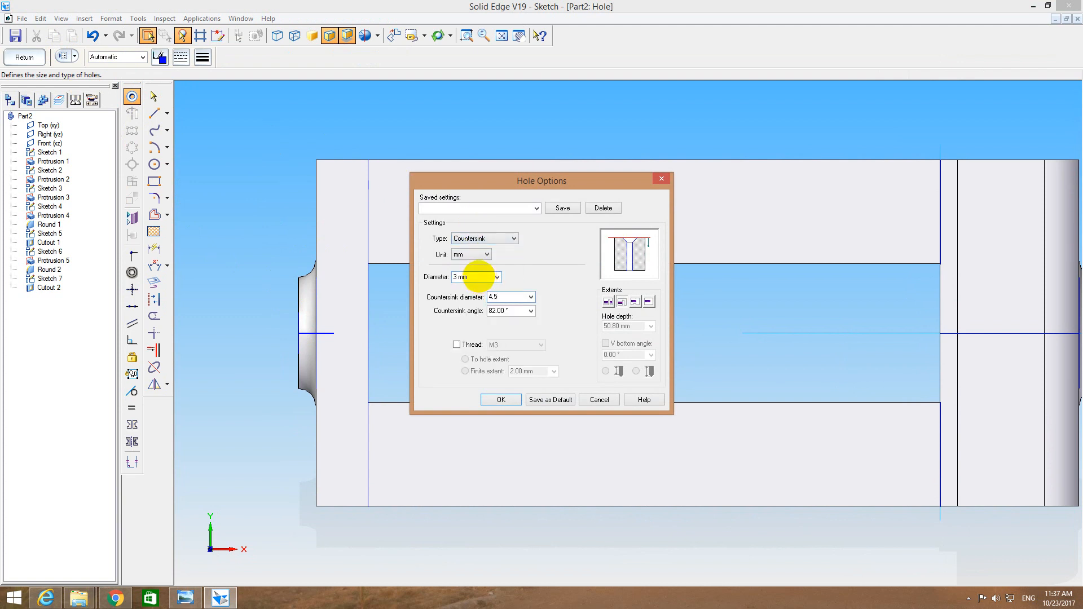
left_click(510, 310)
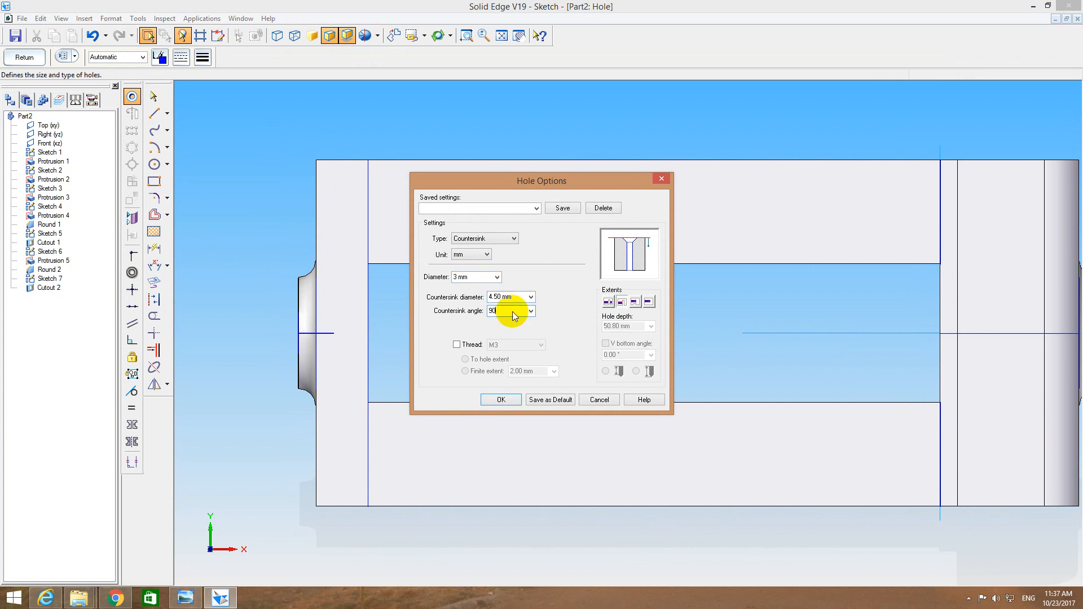
left_click(496, 297)
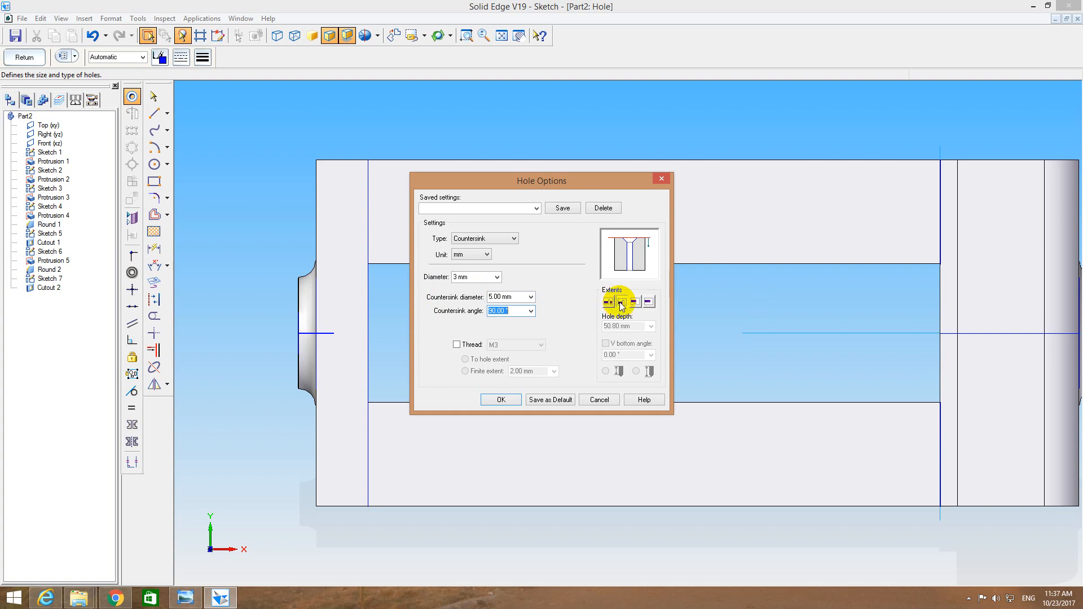
left_click(499, 397)
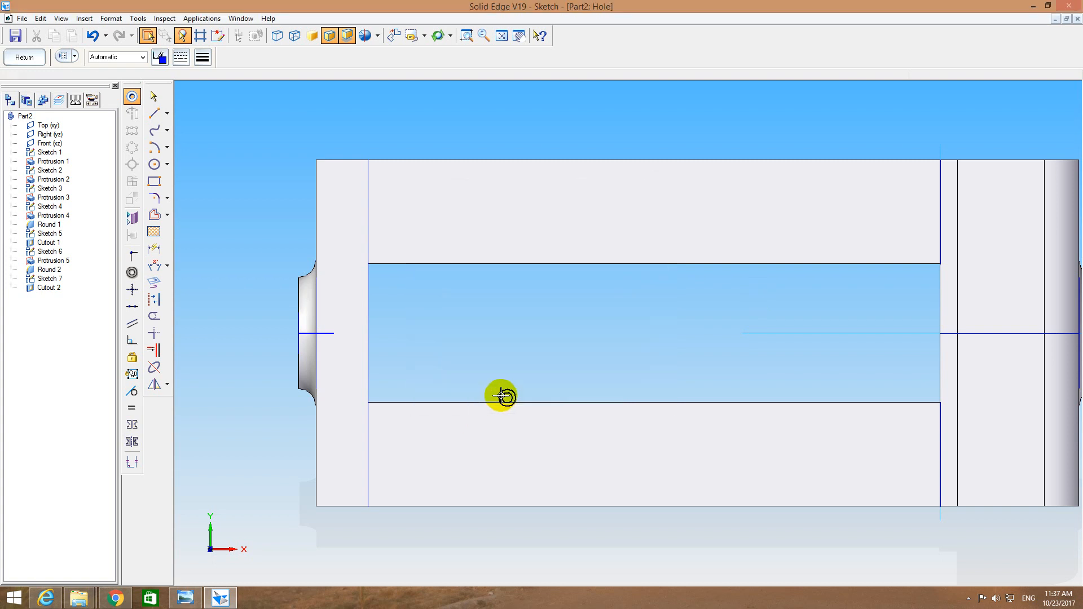
Place the hole at the inner end of the 10 mm line and cut it downward into the end wall.
left_click(335, 333)
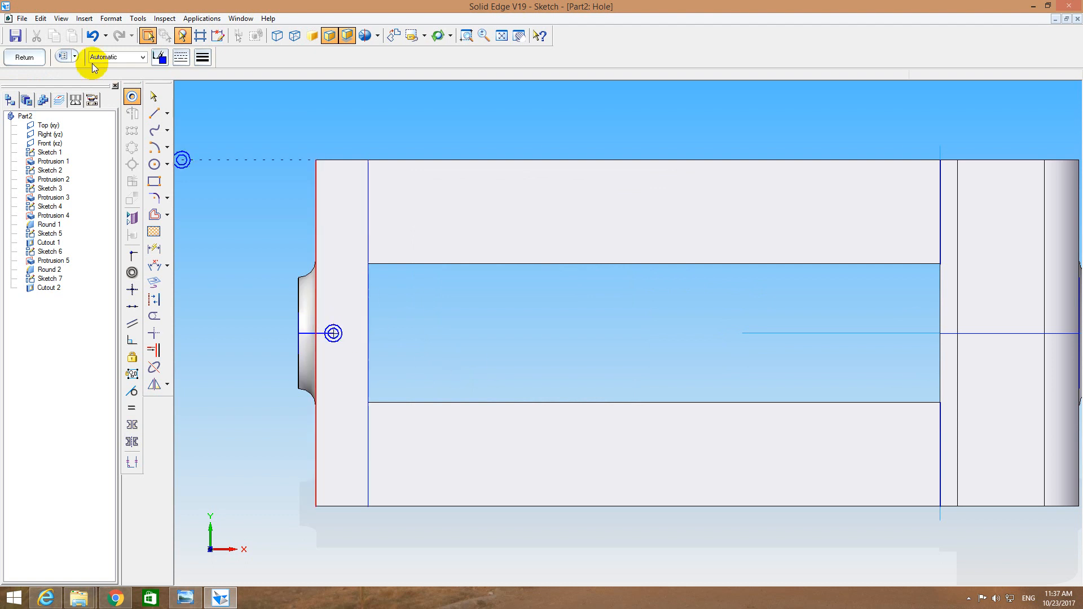
left_click(32, 60)
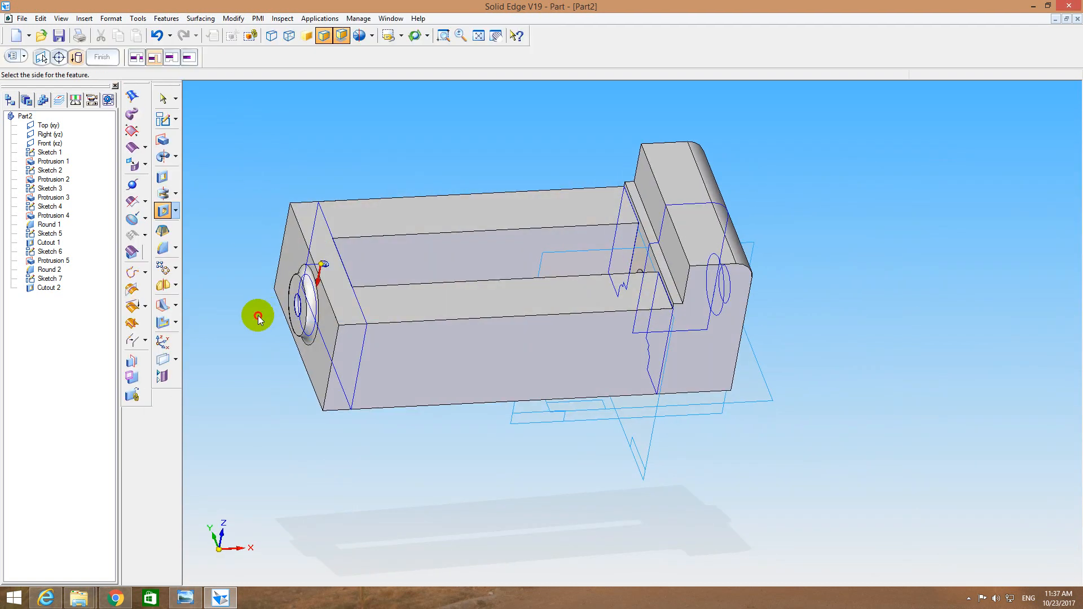
left_click(259, 317)
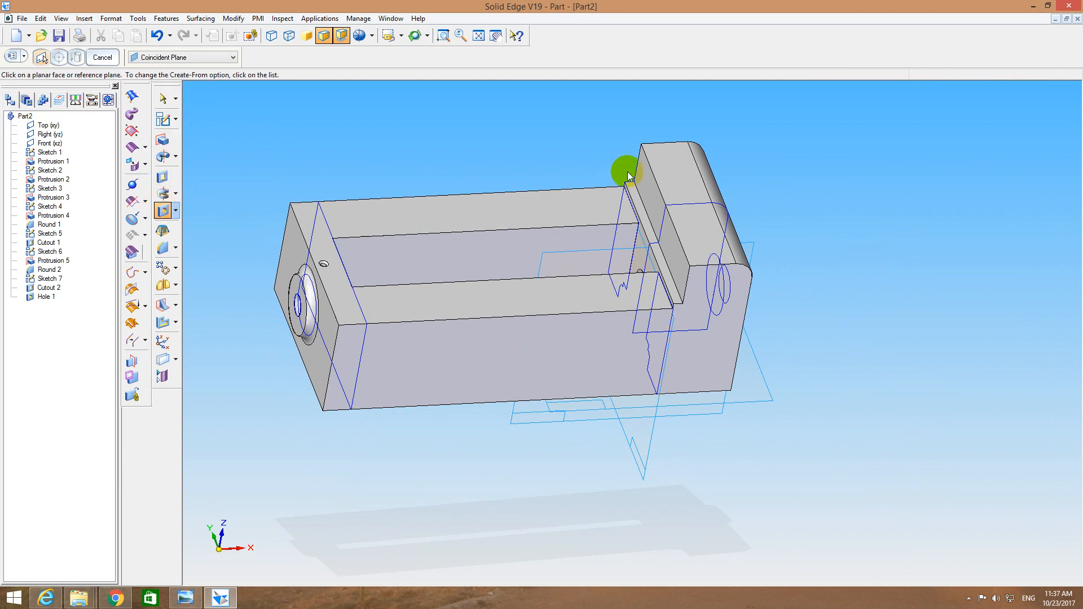
Start a hole on the raised jaw's top face and draw a horizontal line inward from the adjacent boss's outer midpoint.
left_click(679, 174)
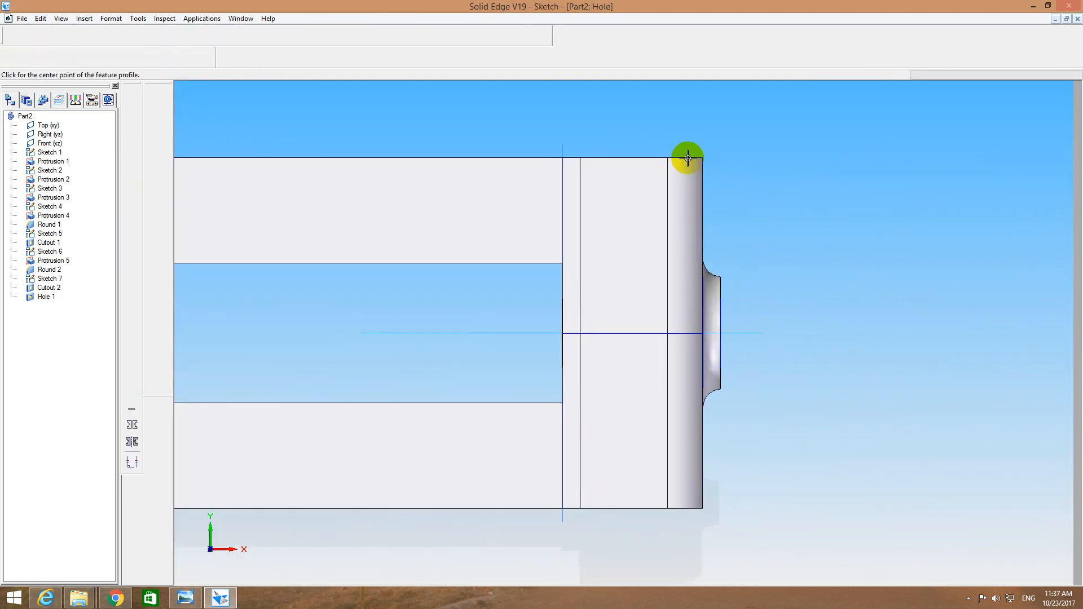
left_click(154, 113)
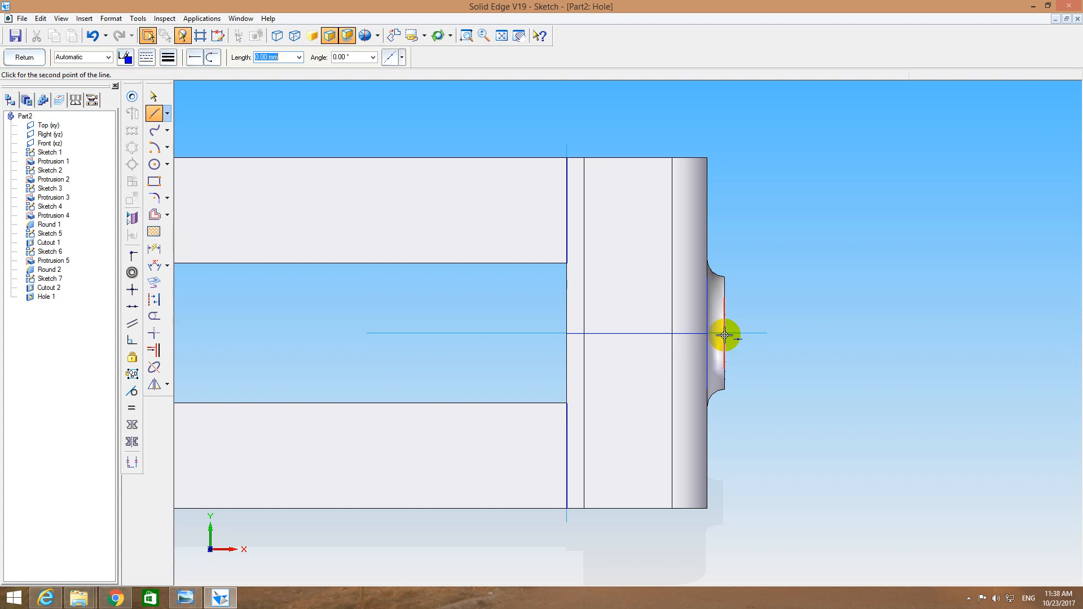
left_click(724, 335)
key("Escape")
left_click(132, 97)
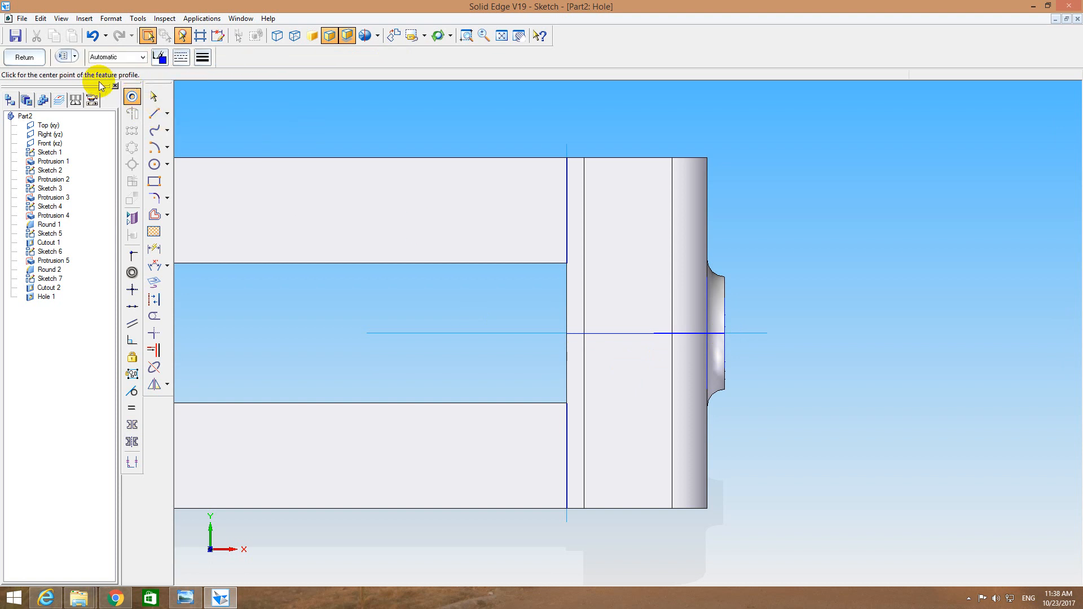
Cut a Through Next countersunk hole at the line's inner end, with 3 mm diameter, 5 mm countersink diameter and 90° angle.
left_click(62, 57)
left_click(484, 238)
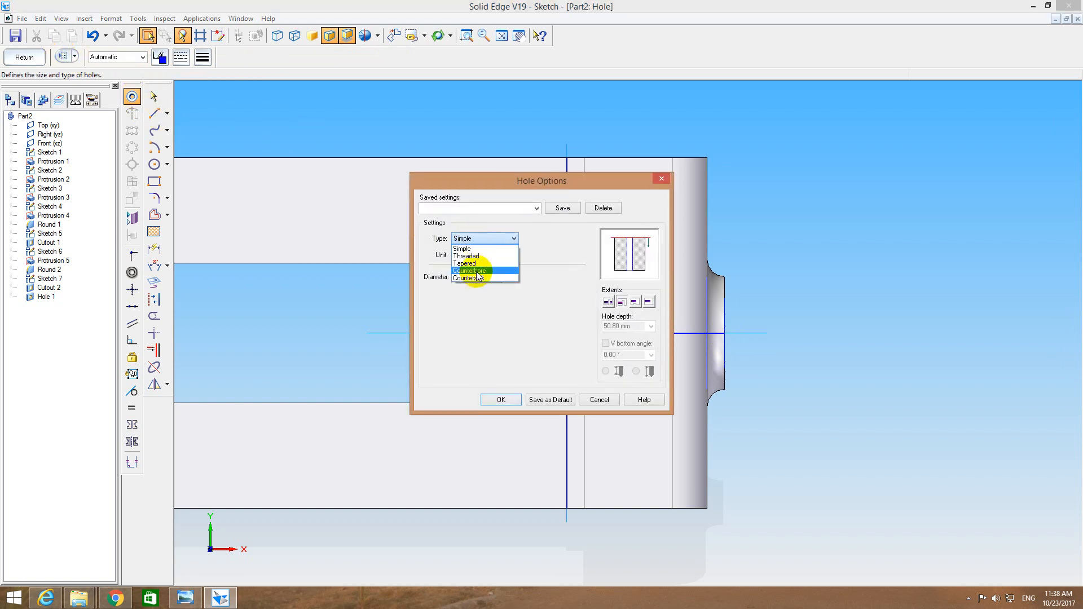
left_click(477, 272)
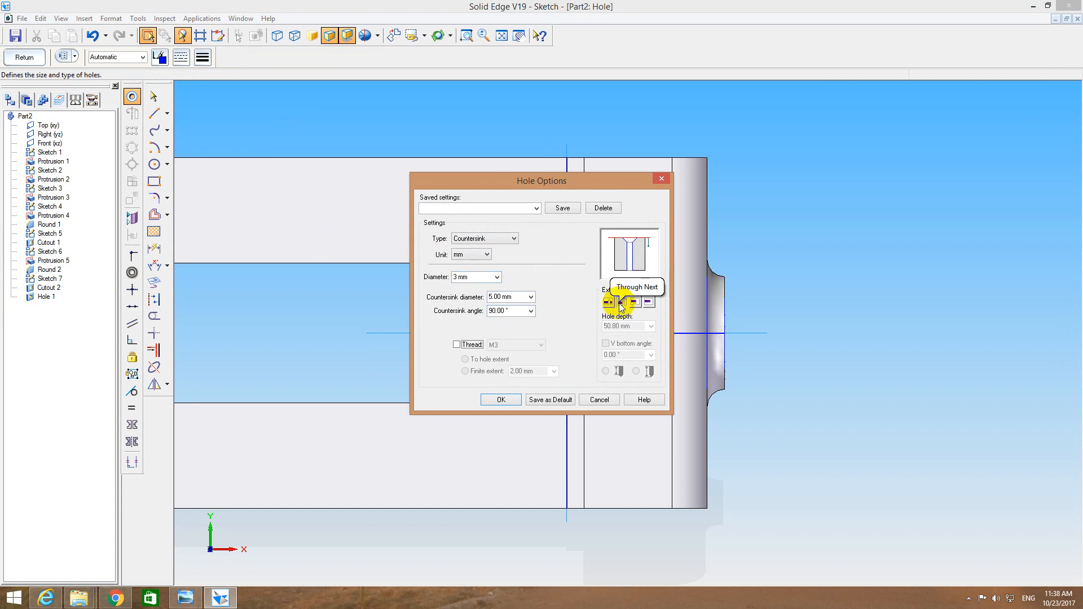
left_click(501, 399)
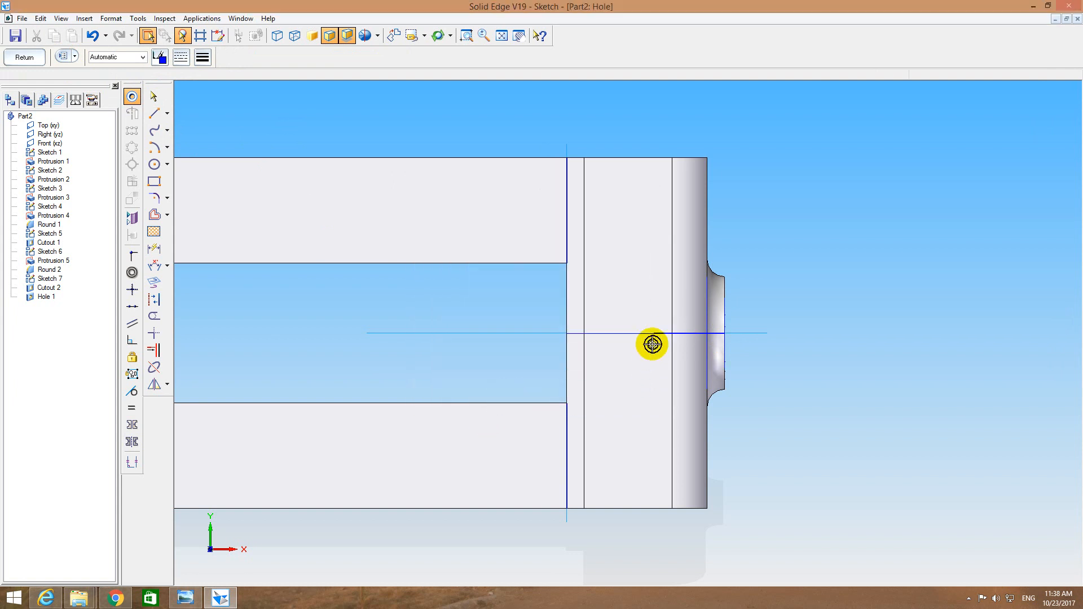
left_click(655, 335)
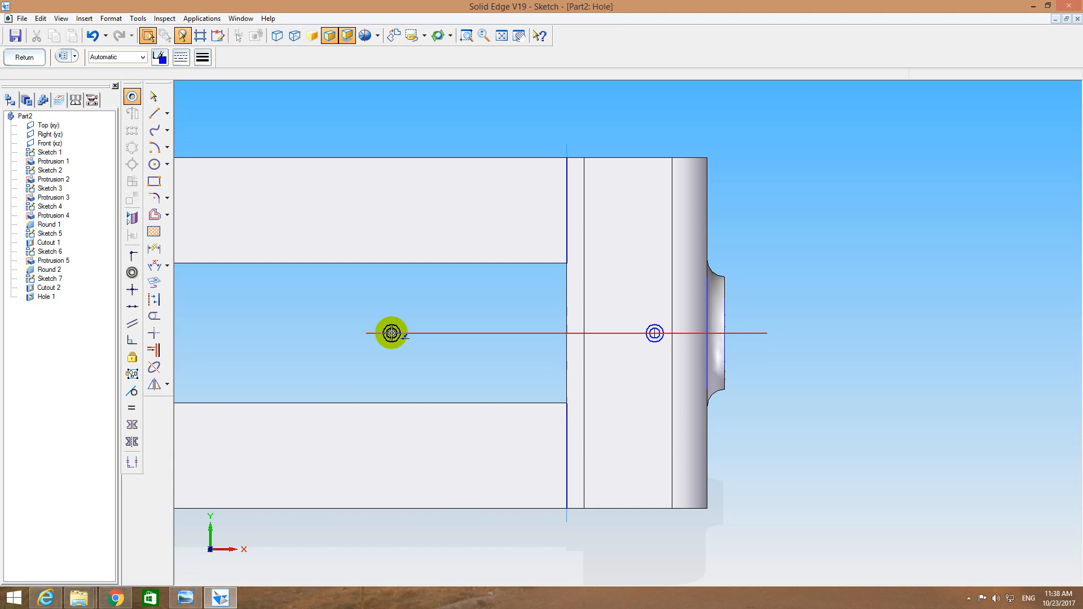
left_click(25, 58)
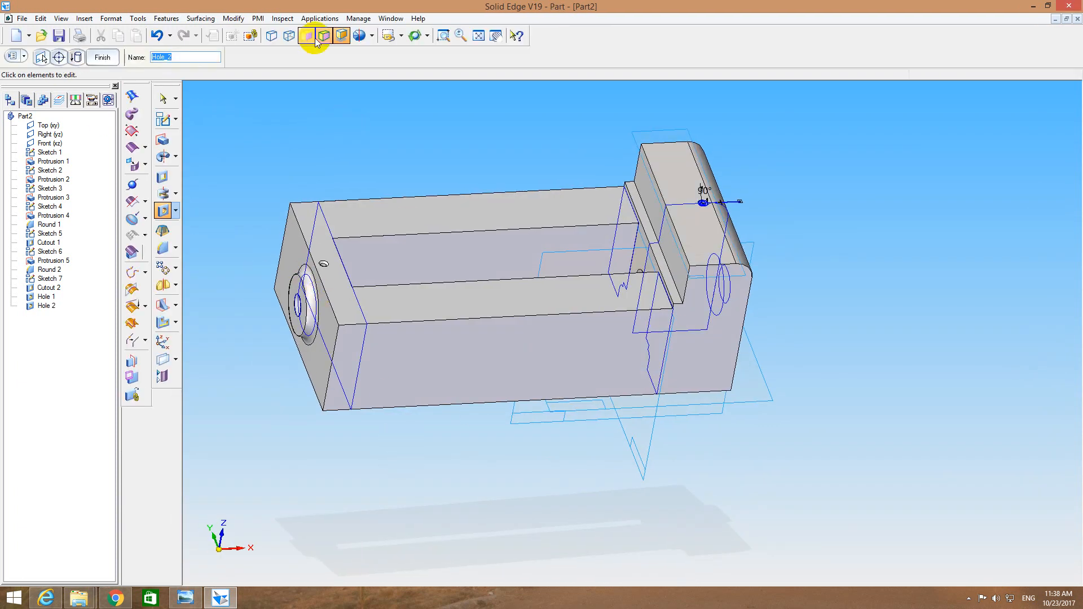
Examine the depth of both countersunk holes in a front view with hidden edges, and return to a shaded 3D view.
left_click(401, 37)
left_click(400, 69)
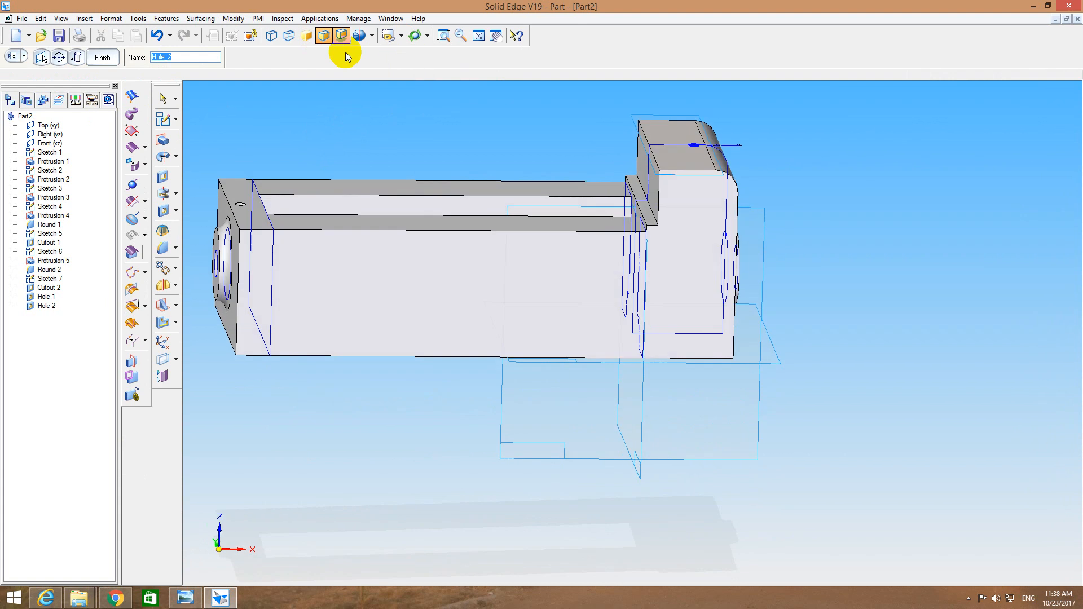
left_click(289, 35)
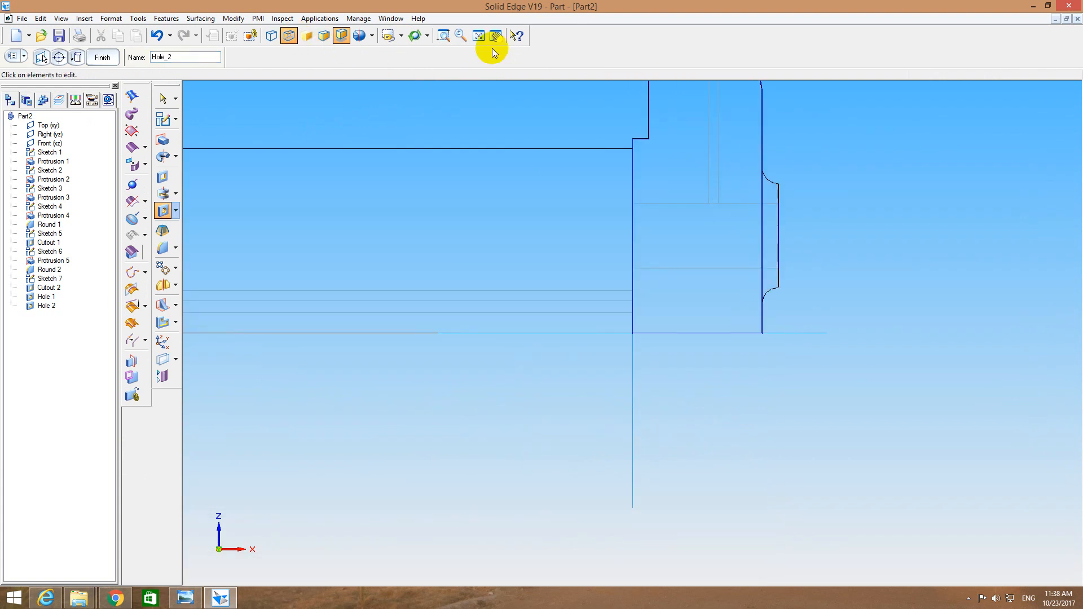
middle_click_drag(532, 91, 876, 149, "shift")
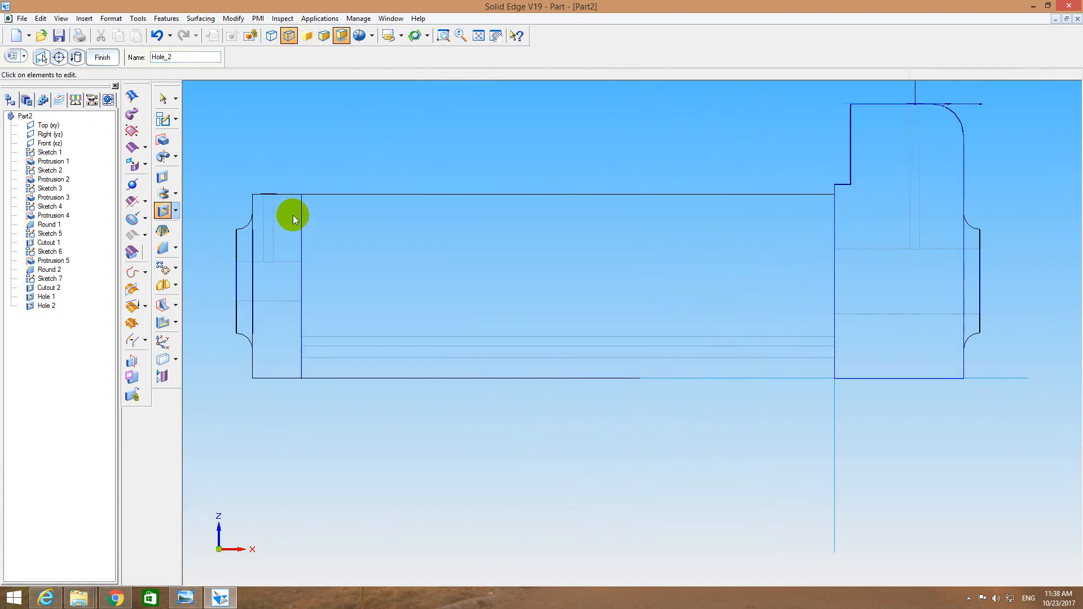
left_click(401, 35)
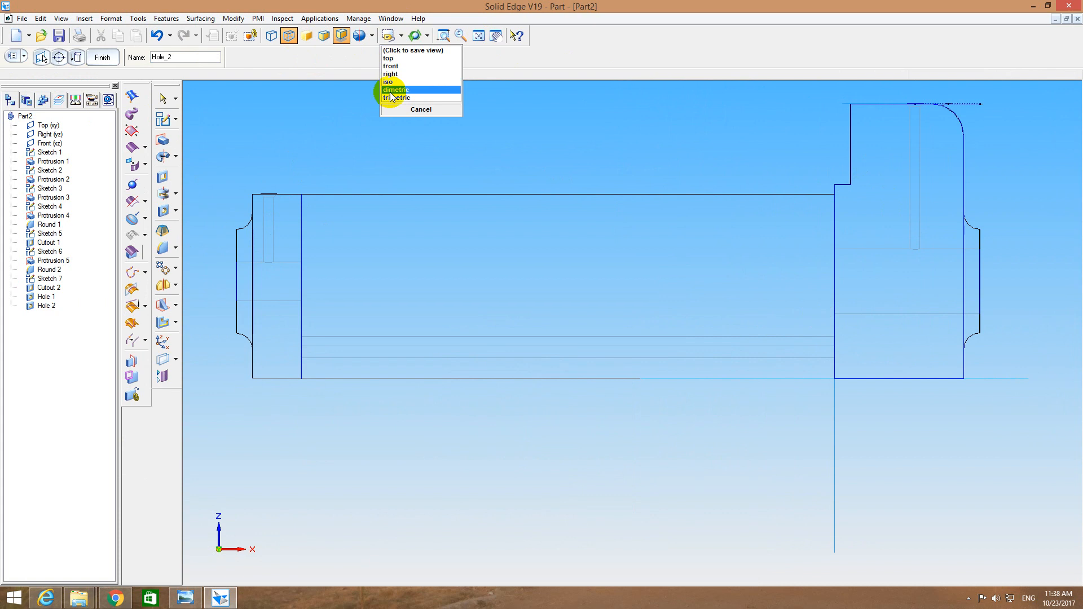
left_click(393, 85)
left_click(323, 35)
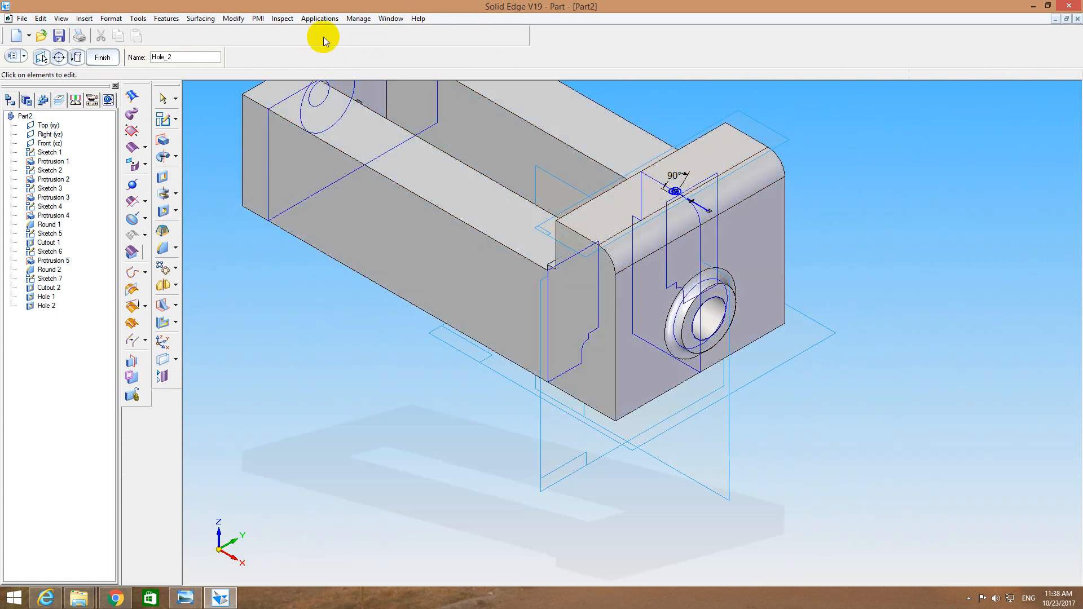
middle_click_drag(374, 276, 520, 262)
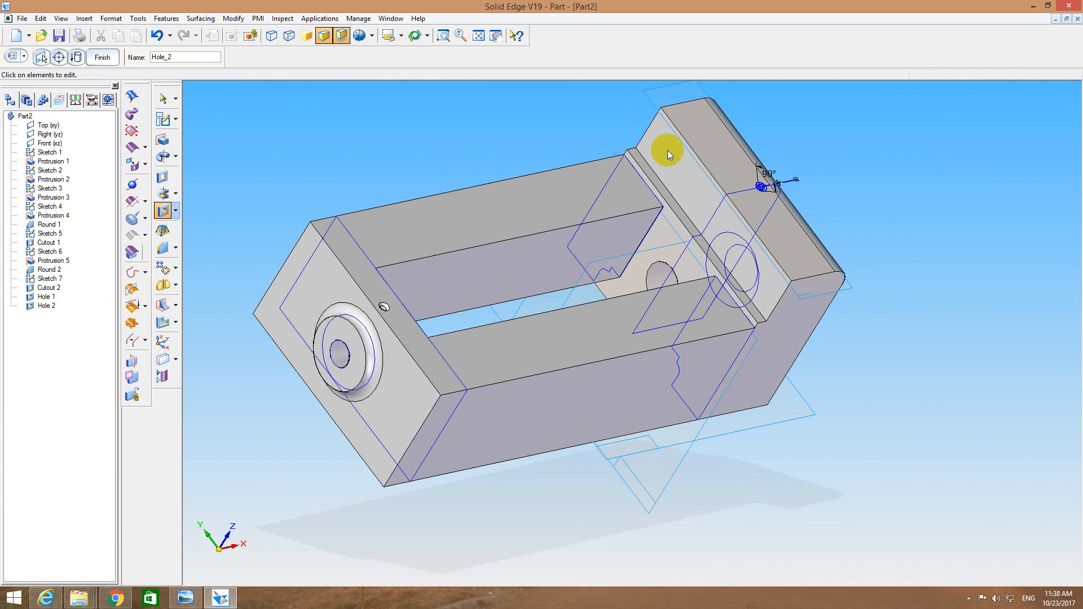
Start a sketch on the raised jaw's inner face and draw a vertical centre line from its top edge to its lower edge.
left_click(163, 119)
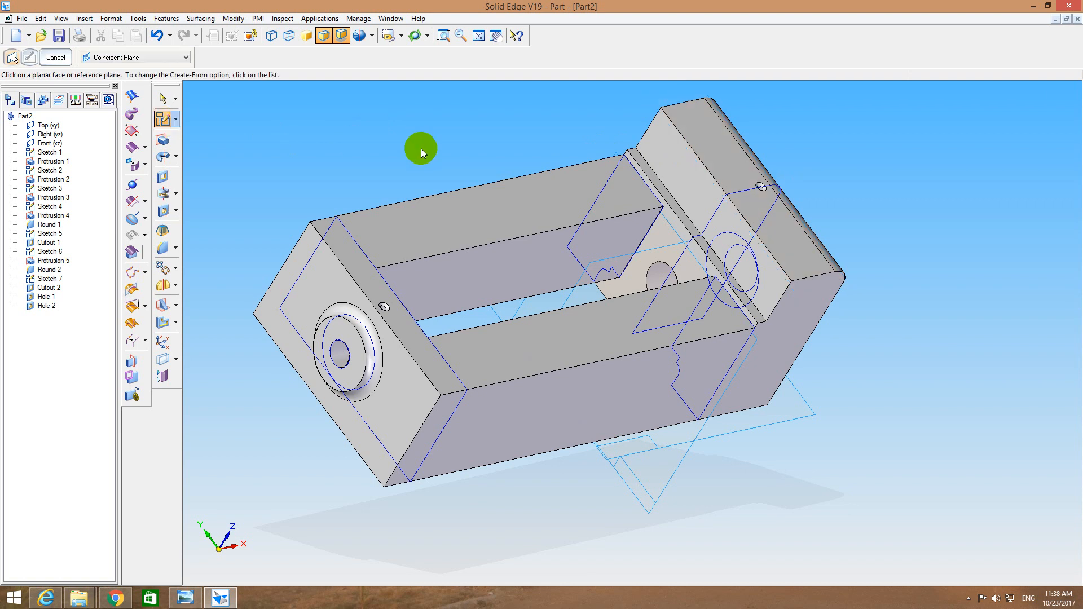
left_click(668, 145)
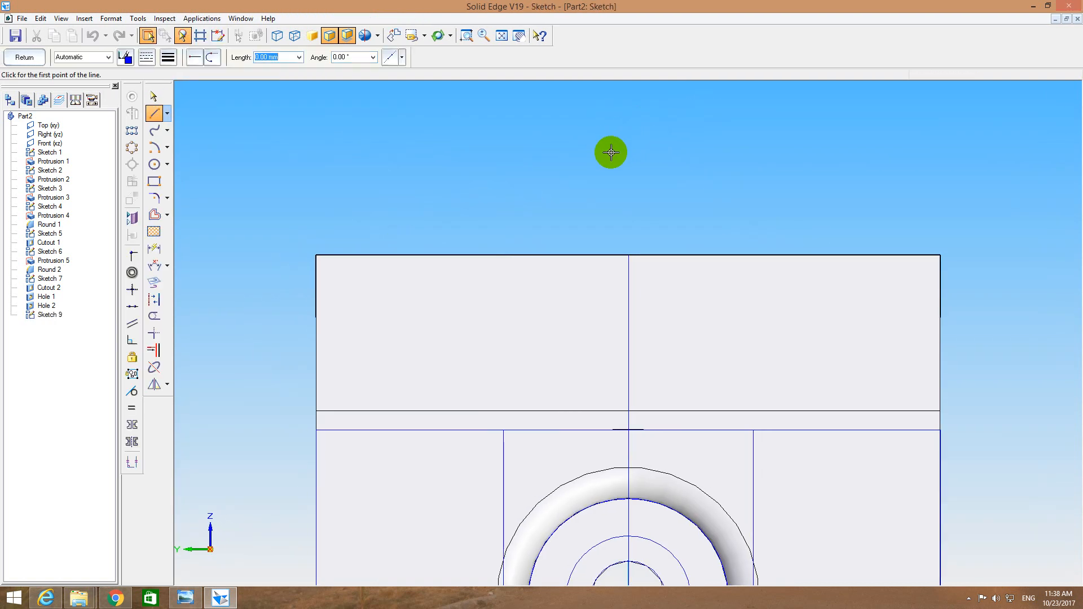
left_click(629, 257)
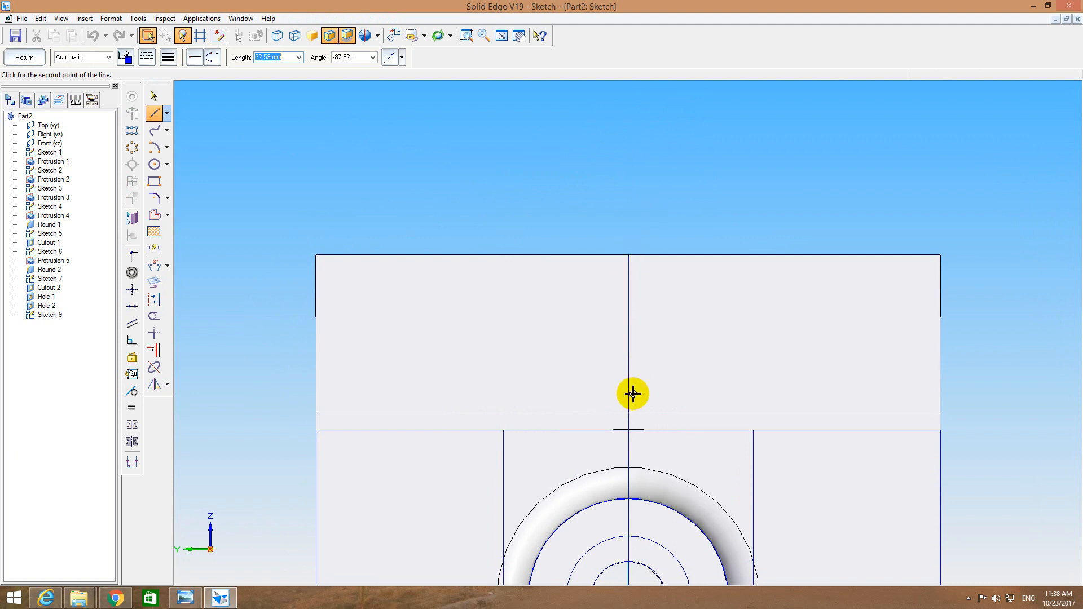
left_click(628, 411)
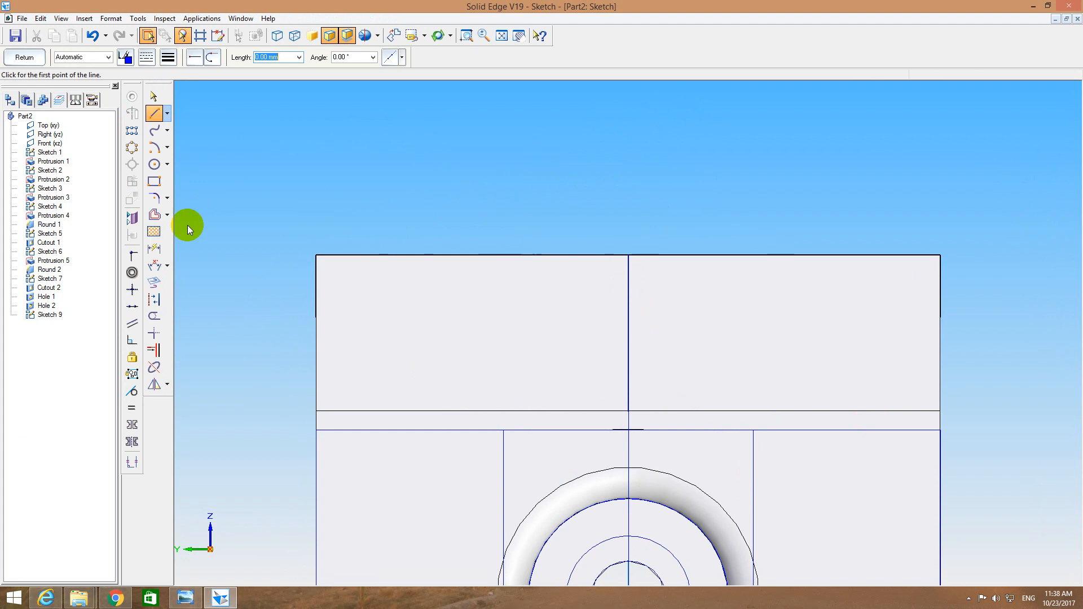
Offset the vertical centre line by 30 mm to each side.
left_click(154, 215)
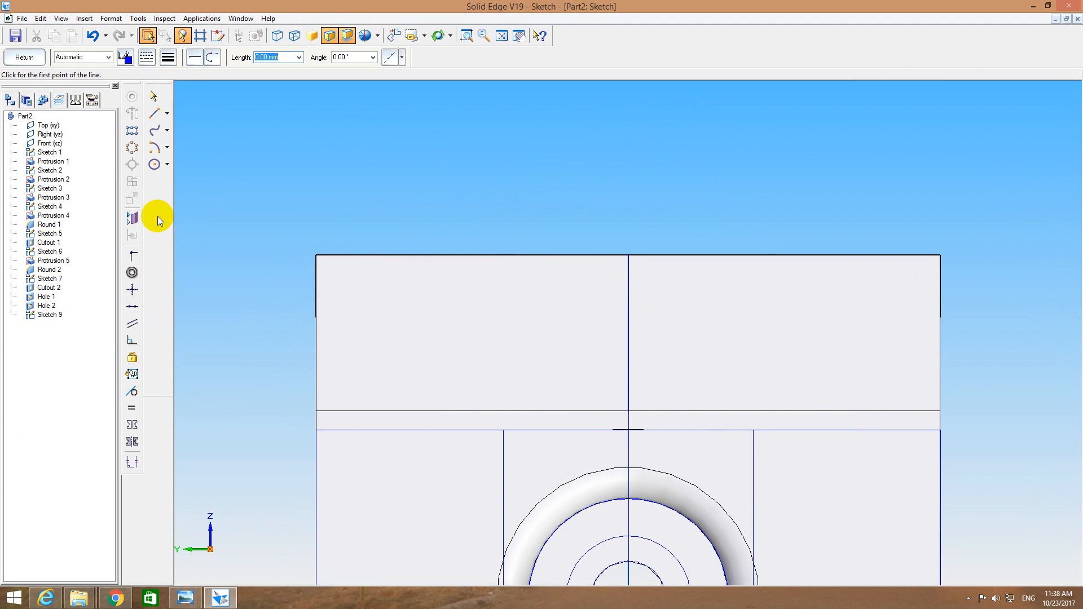
left_click(627, 343)
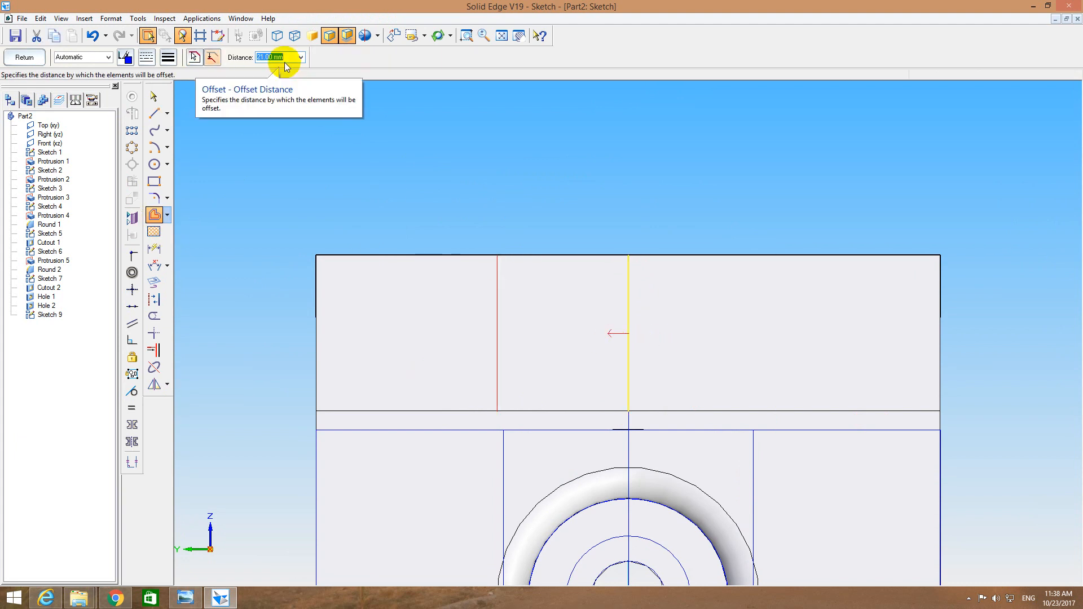
type("30")
key("Return")
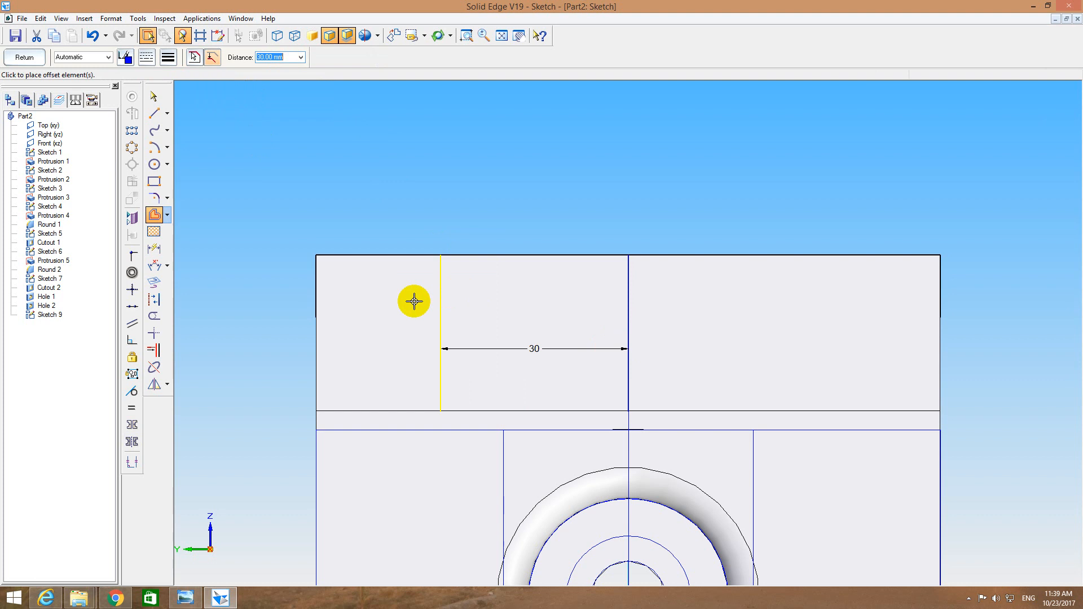
left_click(414, 301)
left_click(629, 310)
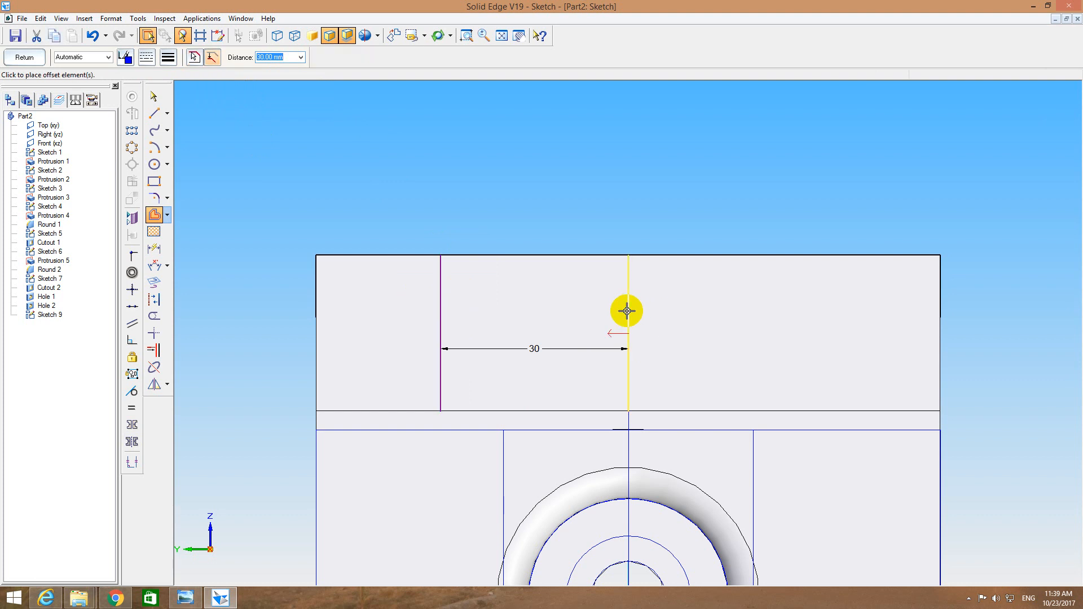
left_click(696, 319)
key("Escape")
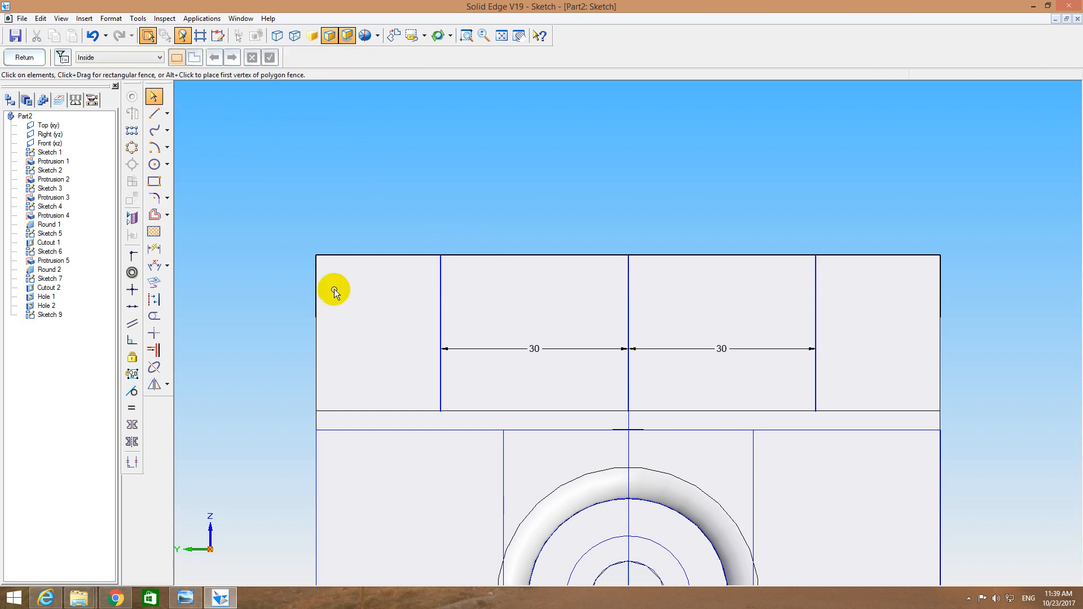
Draw a horizontal line along the full width of the jaw face's lower edge.
left_click(153, 116)
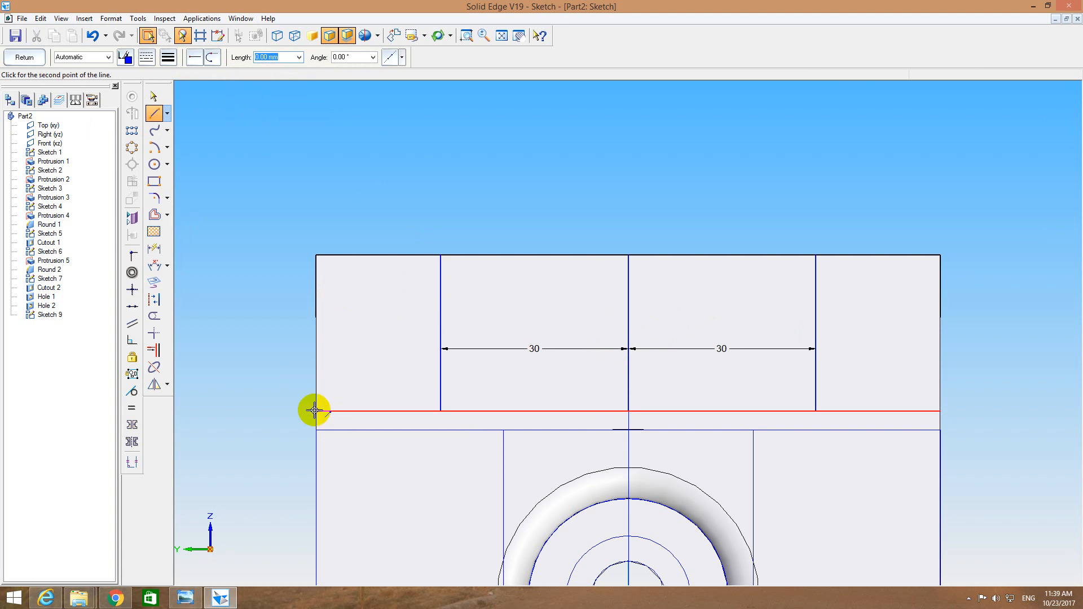
left_click(940, 410)
key("Escape")
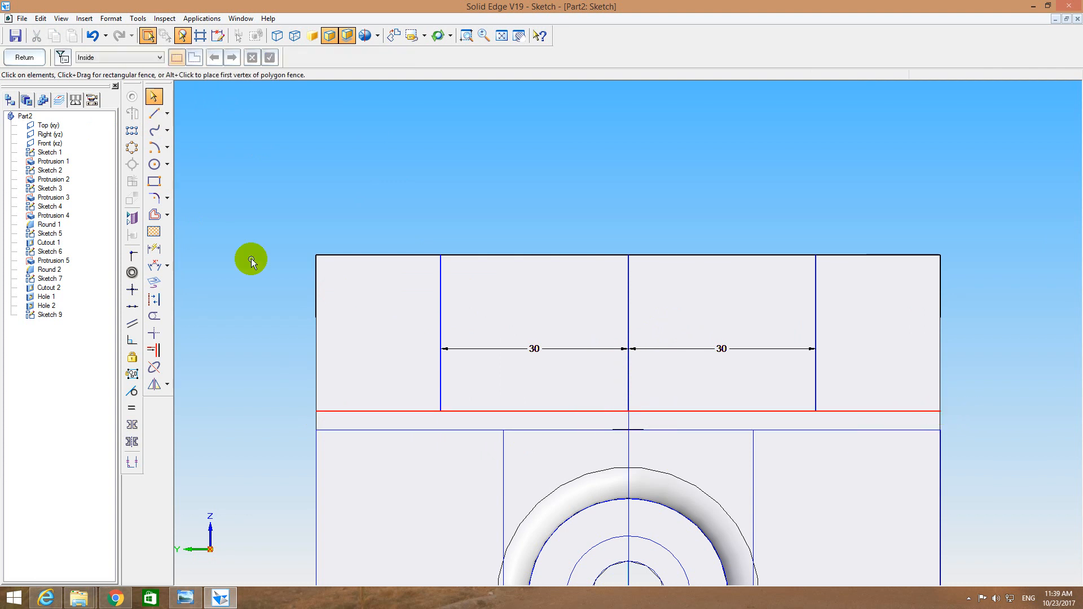
Offset the horizontal line on the jaw face's lower edge 12.5 mm upward.
left_click(155, 214)
left_click(378, 411)
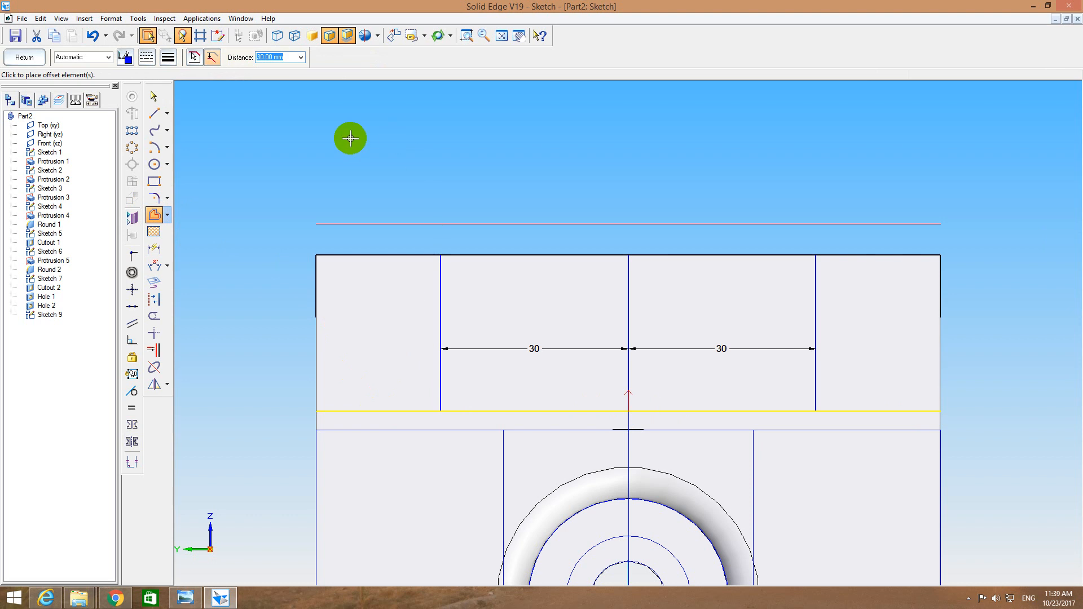
type("12.5")
key("Return")
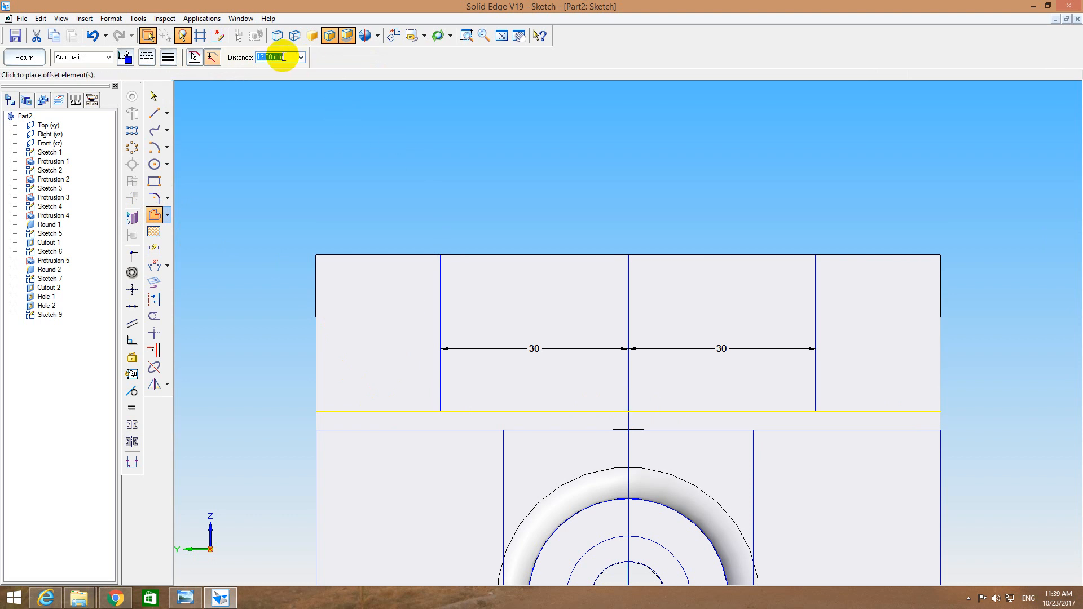
left_click(375, 288)
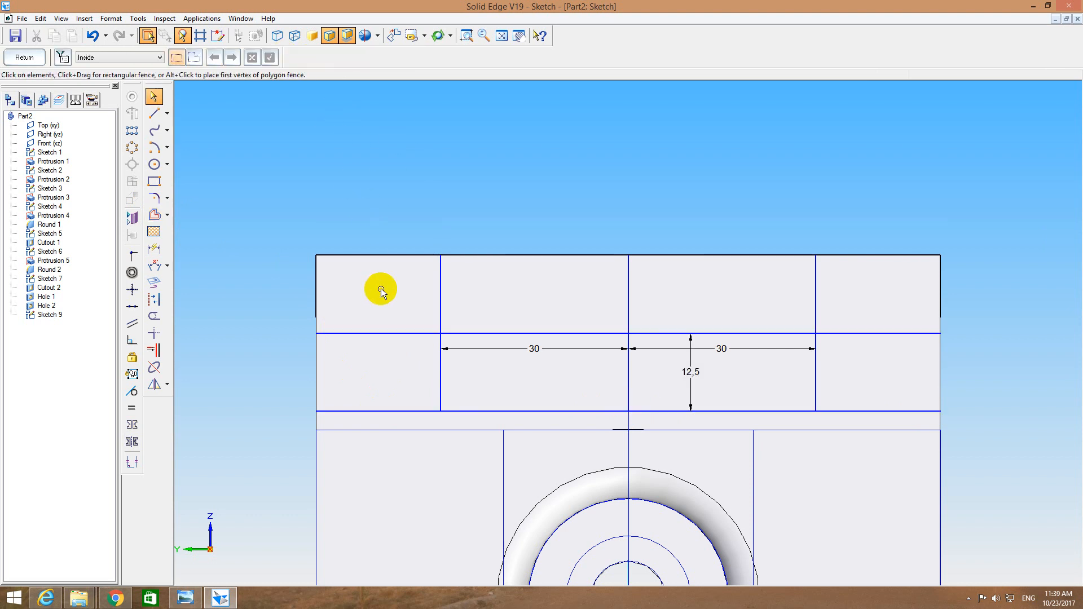
Delete the original horizontal line on the jaw face's lower edge and exit the sketch.
left_click(415, 410)
key("Delete")
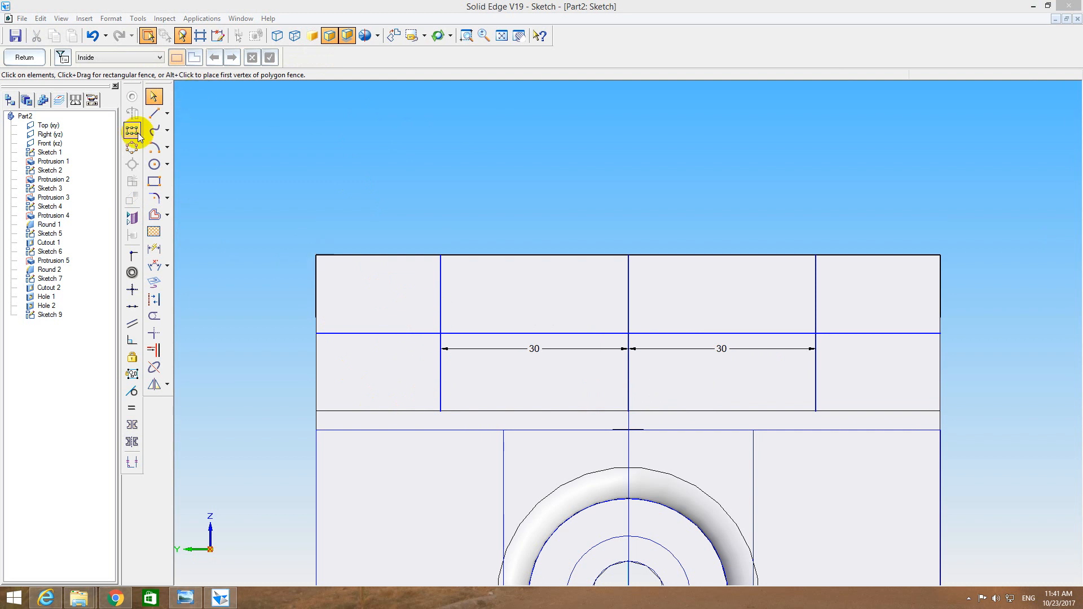
left_click(25, 57)
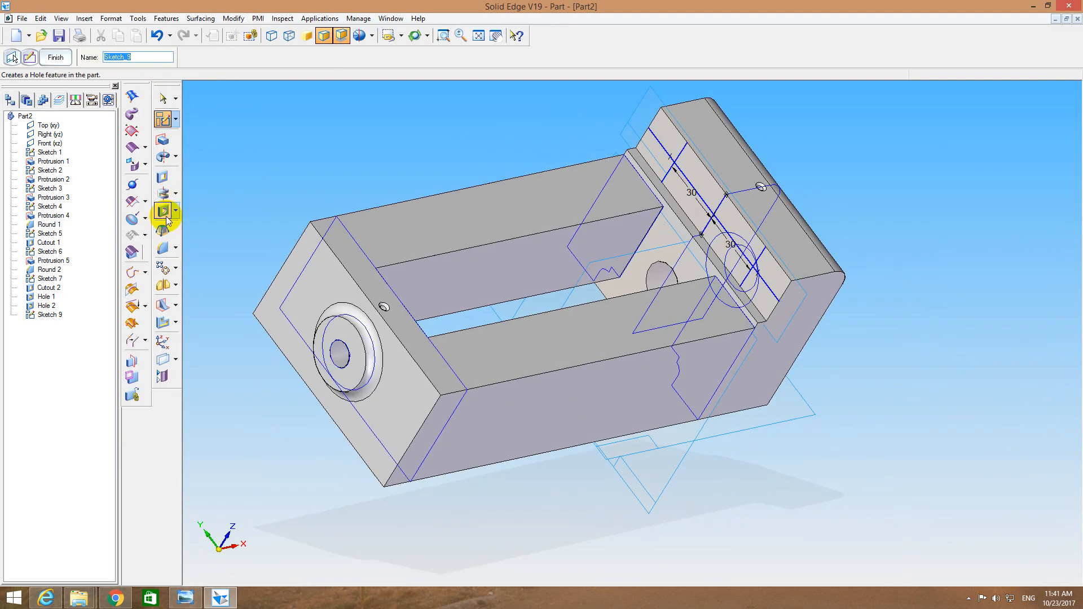
Start a hole feature on the raised jaw's inner face and define it as threaded with a 5 mm diameter.
left_click(165, 215)
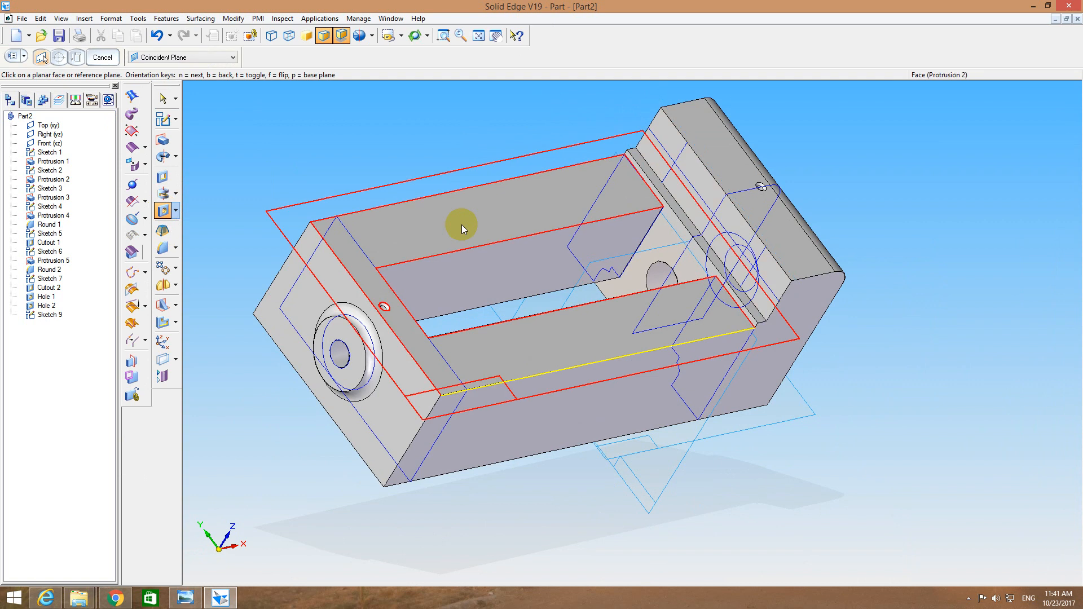
left_click(689, 167)
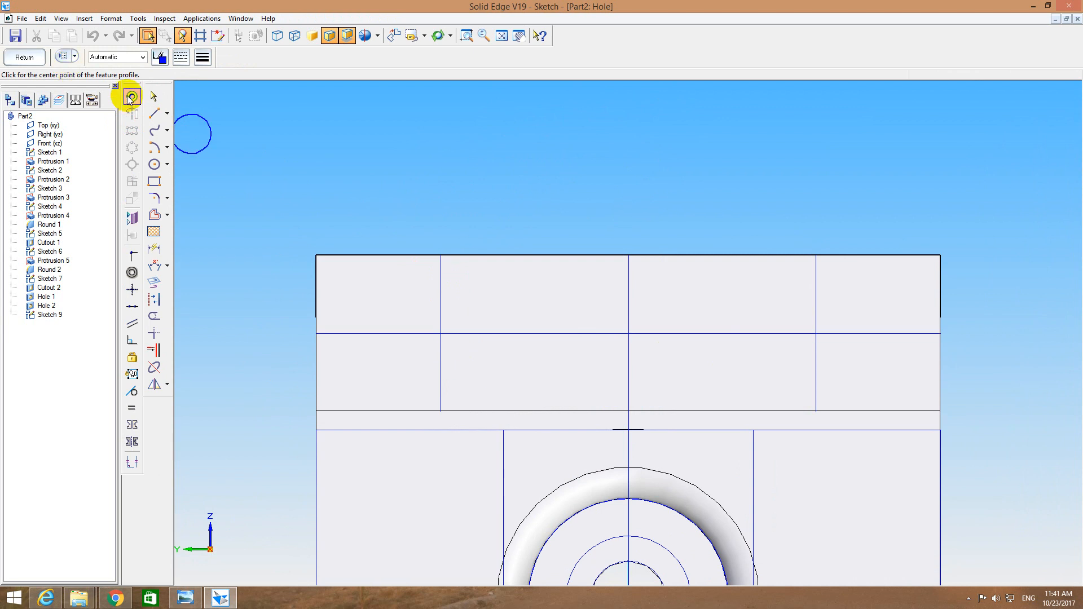
left_click(70, 58)
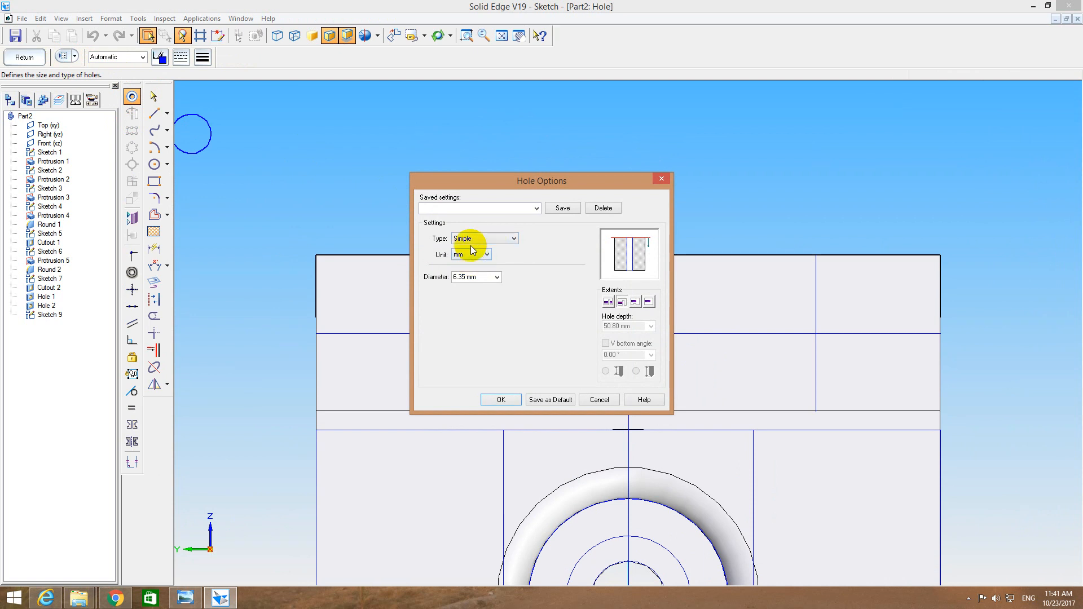
left_click(474, 239)
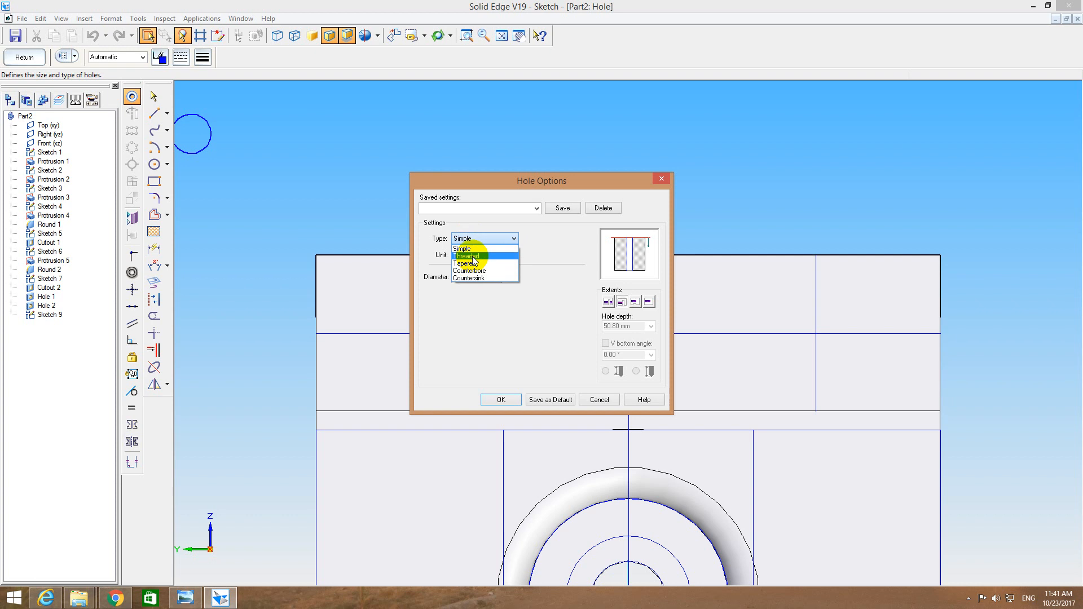
left_click(470, 256)
left_click(471, 277)
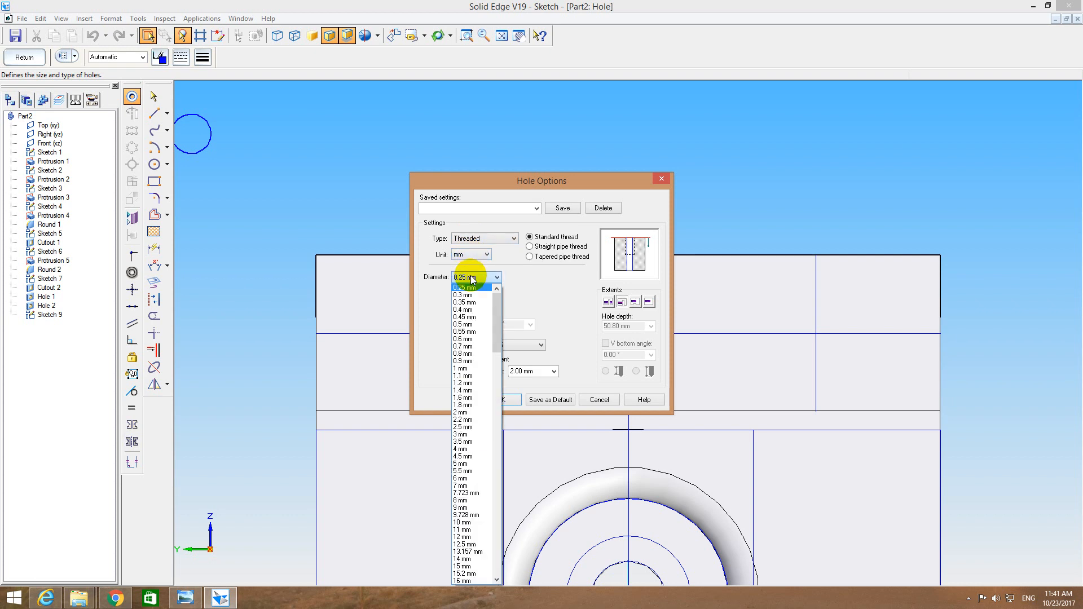
scroll(472, 424, "down", 3)
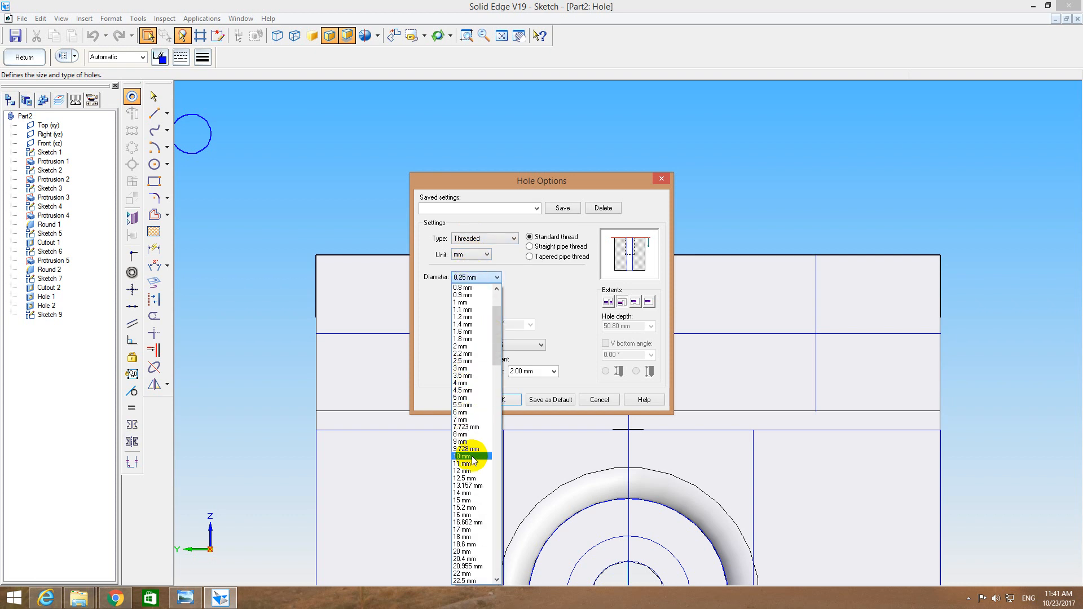
left_click(472, 398)
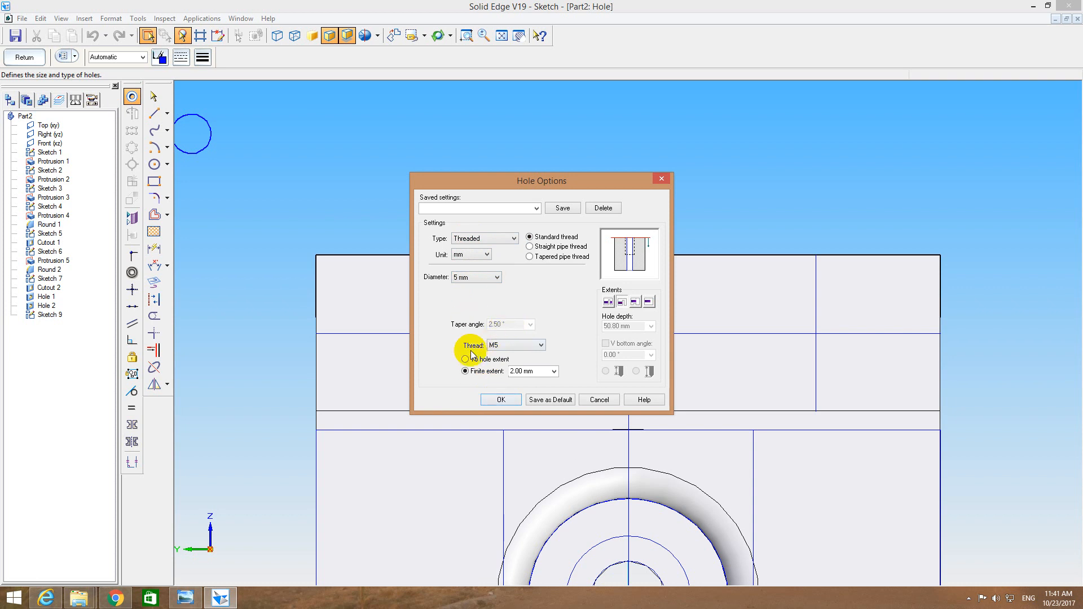
Set the hole's thread to M6 with a 10 mm finite extent, hole depth 13 mm and a 118° V bottom angle.
left_click(506, 347)
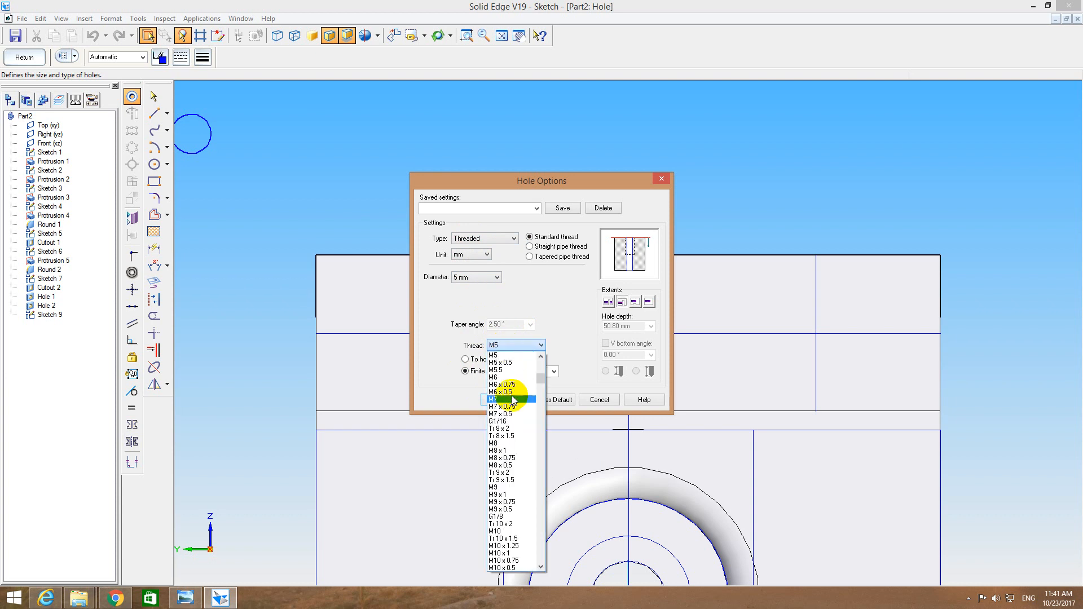
left_click(506, 377)
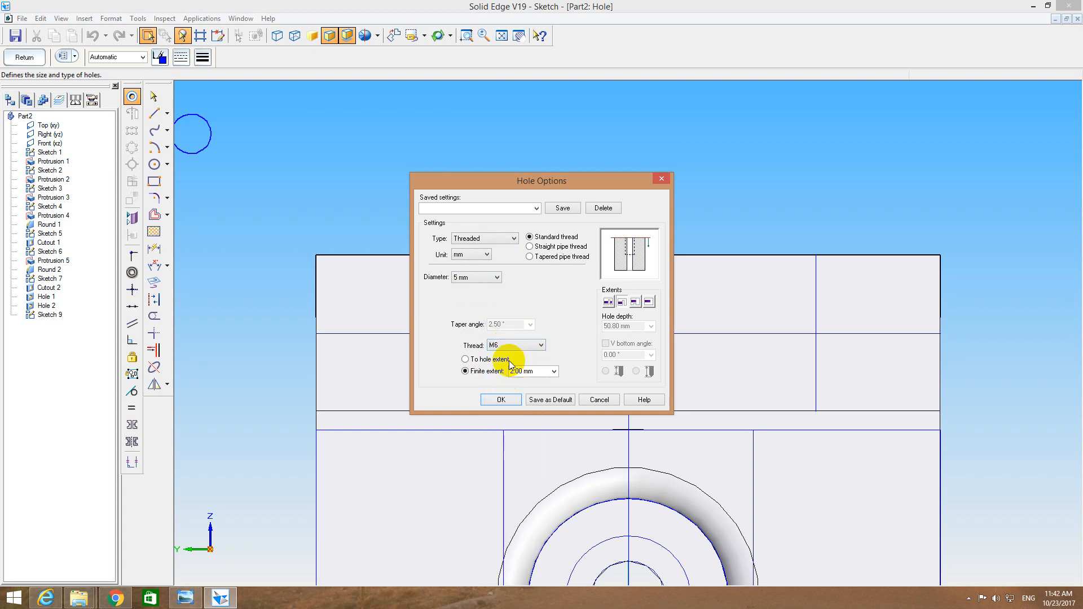
left_click(648, 302)
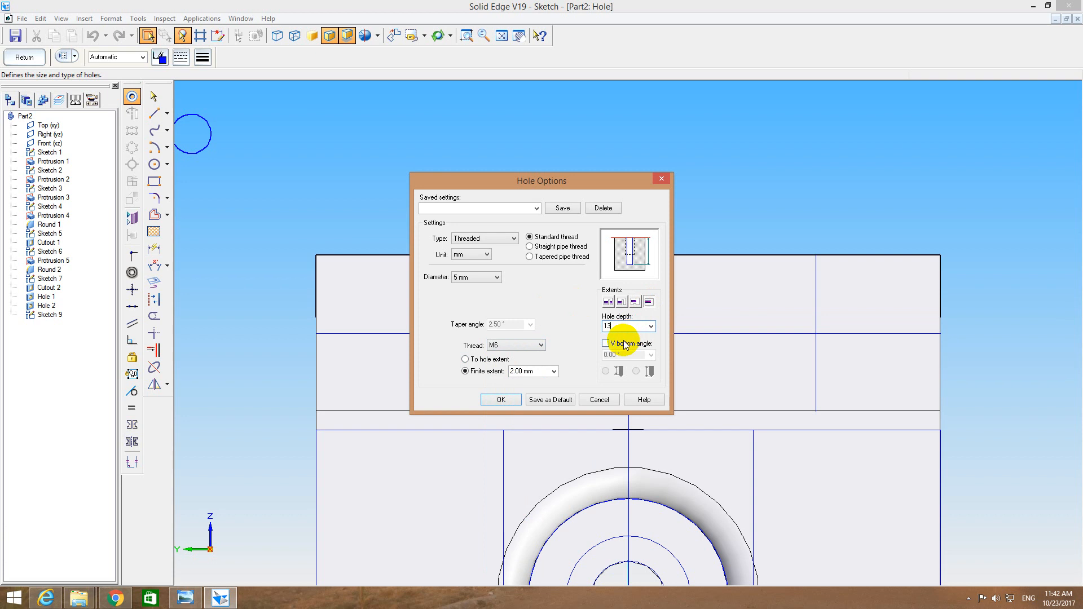
left_click(613, 345)
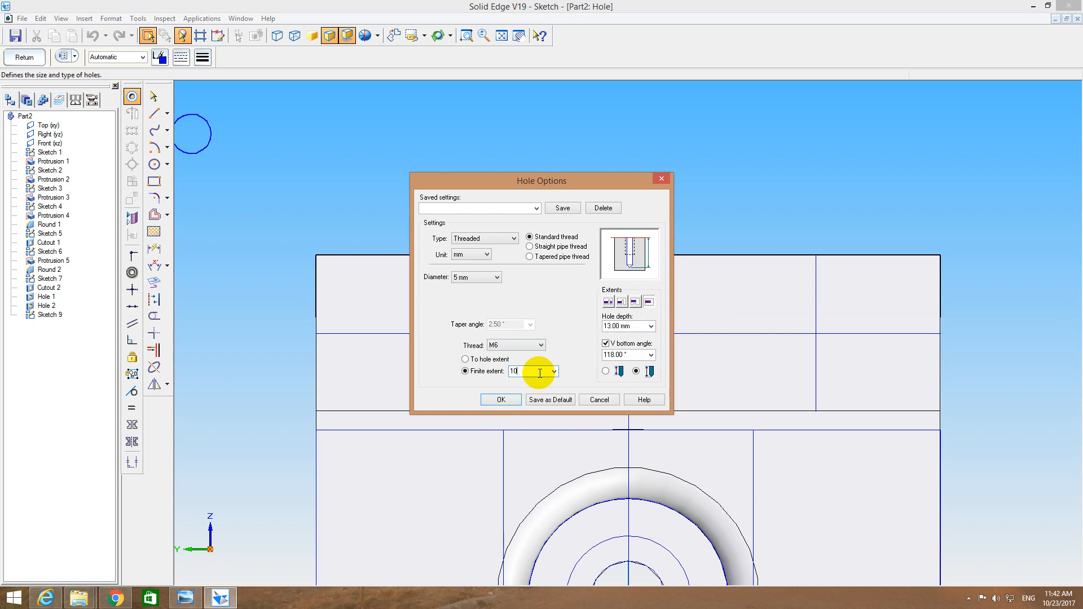
left_click(500, 399)
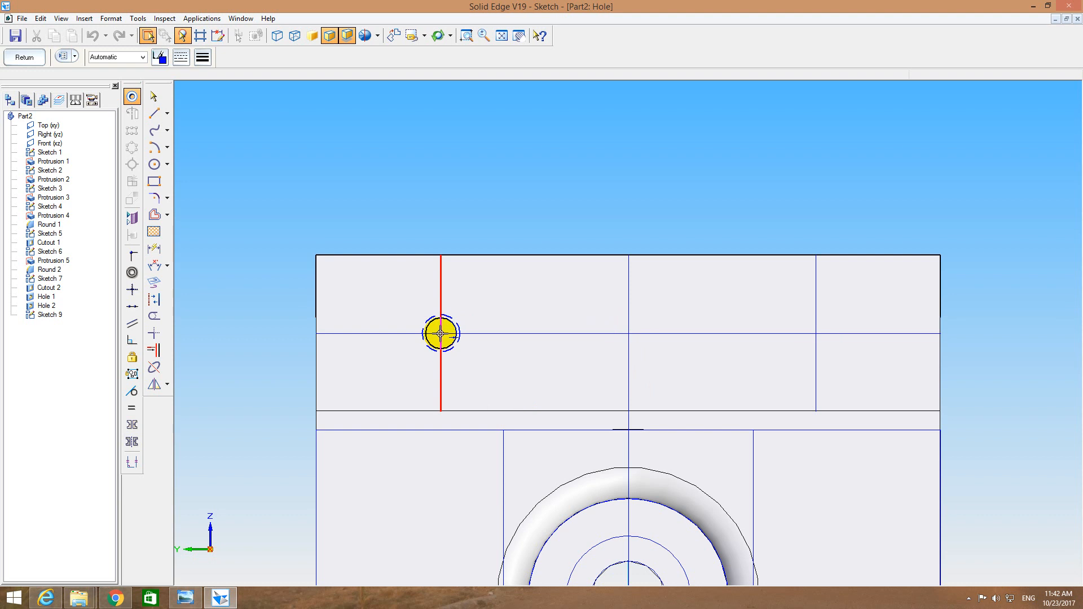
Review the IntelliSketch relationship settings for endpoint, midpoint and intersection snapping, and accept them.
left_click(137, 22)
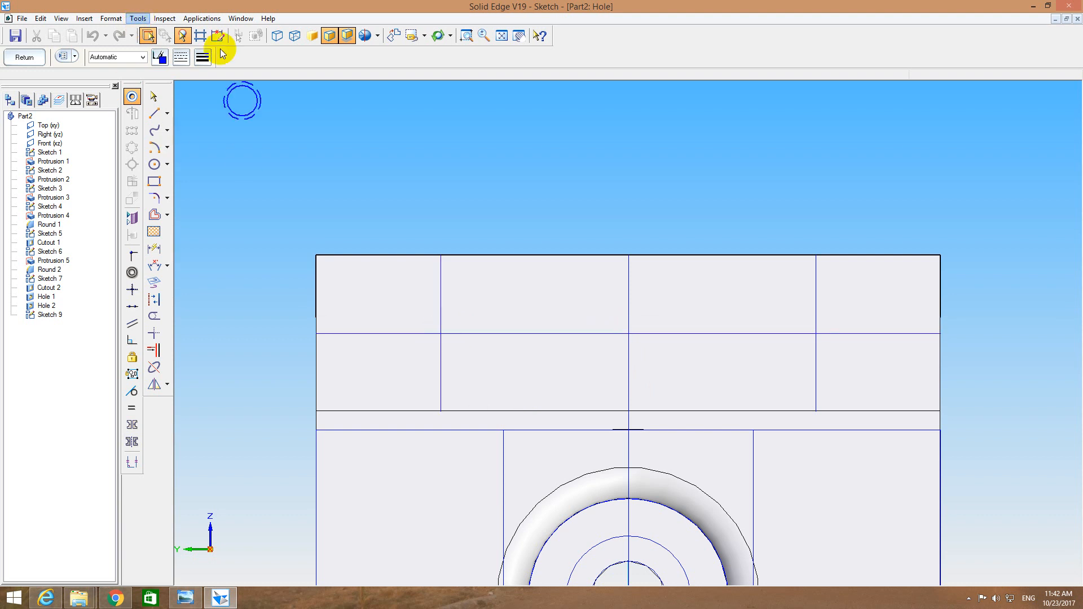
left_click(138, 19)
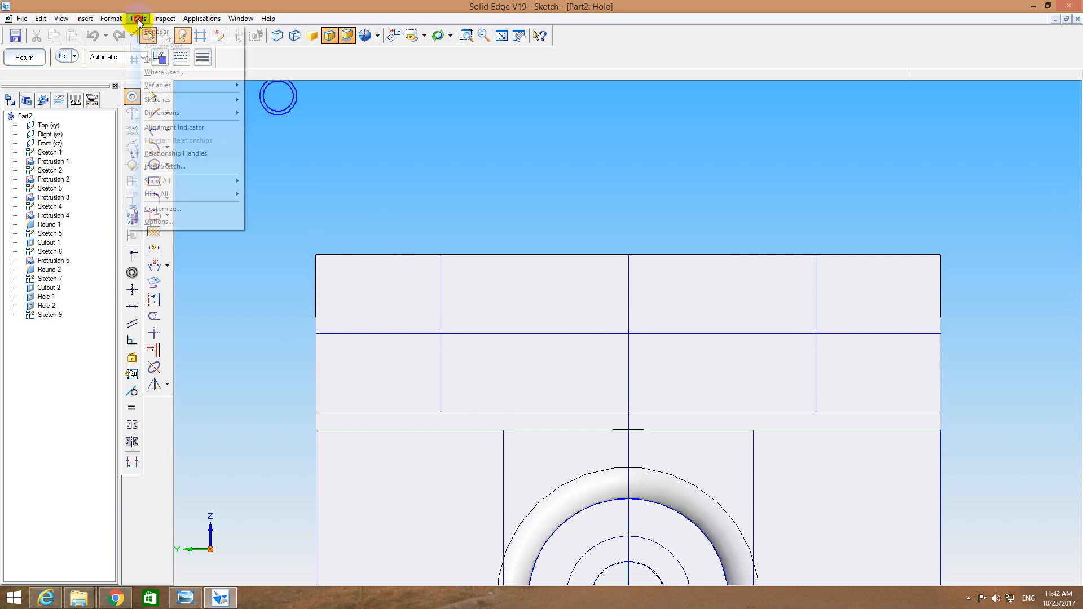
left_click(186, 168)
left_click(511, 237)
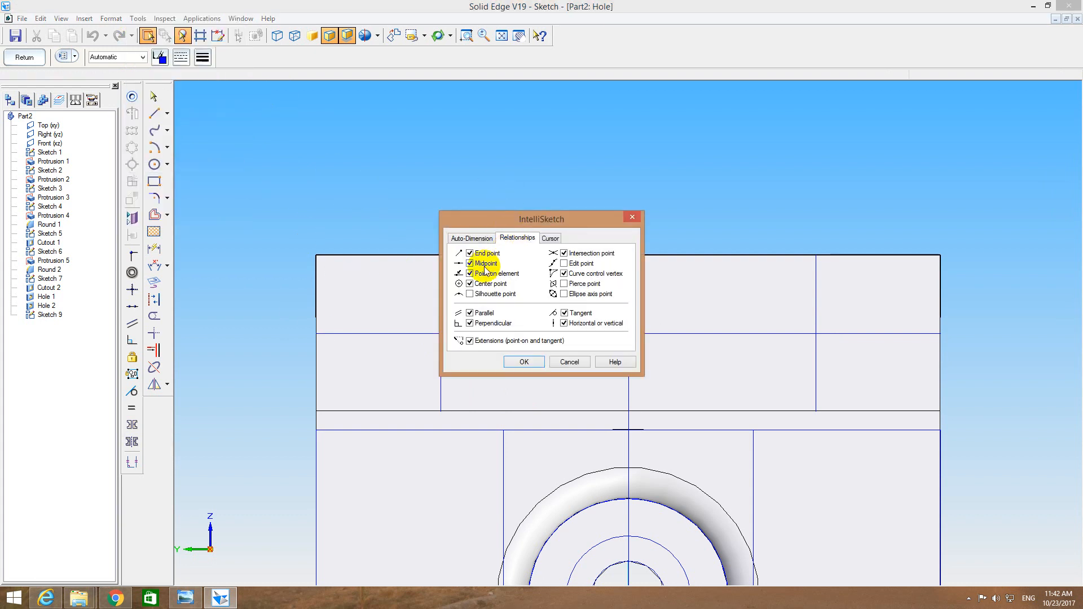
left_click(526, 363)
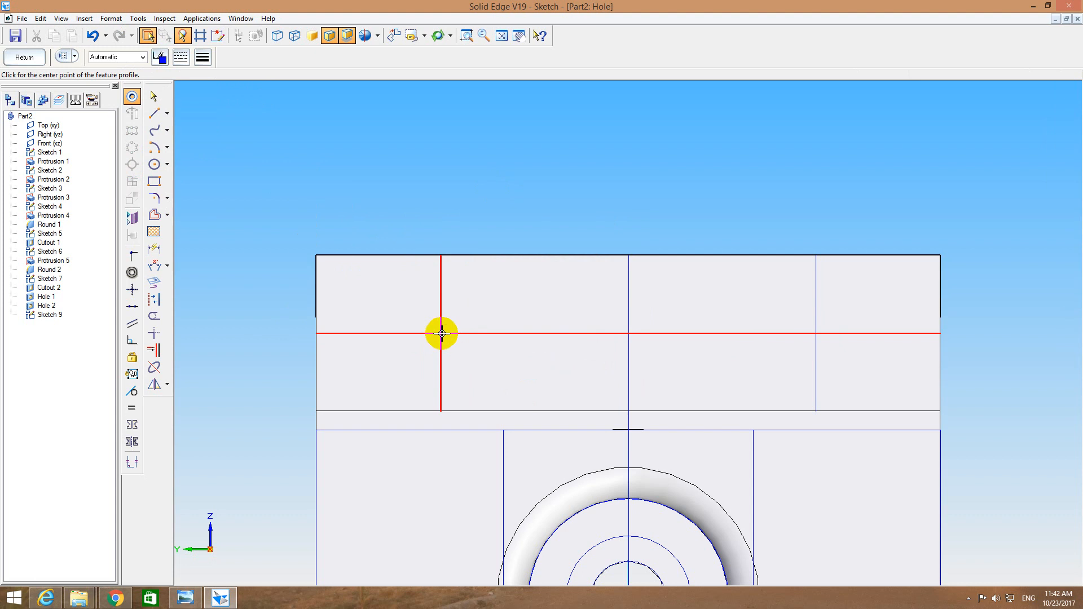
Place threaded holes at the two outer sketch-line intersections on the jaw face and extend them 13 mm into the jaw.
left_click(441, 333)
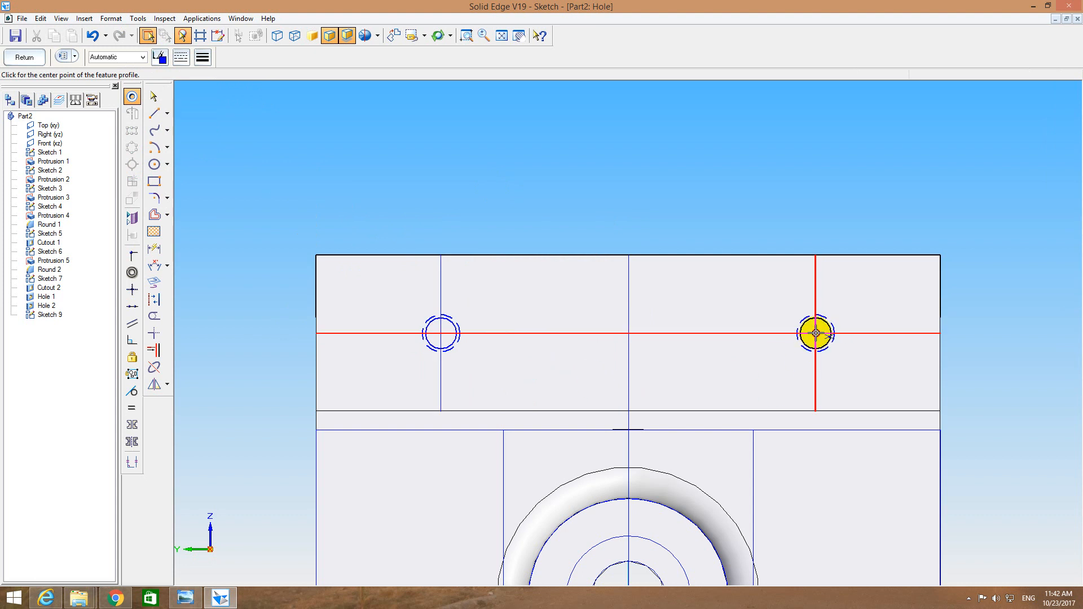
left_click(816, 334)
left_click(20, 57)
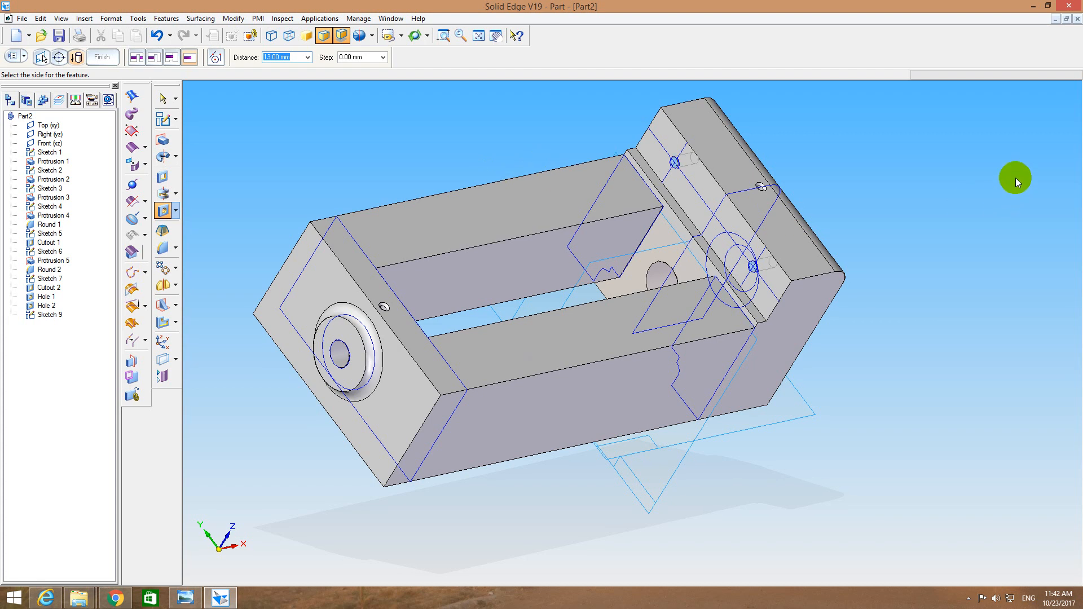
left_click(1016, 178)
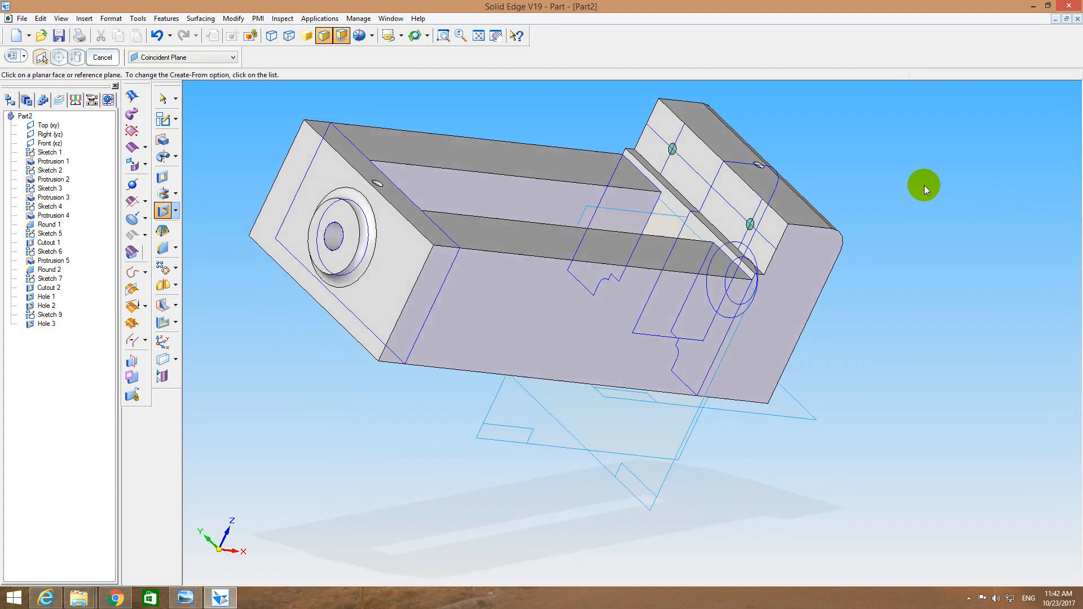
Examine a threaded hole in the jaw face up close and the whole part from several directions.
left_click(444, 35)
left_click_drag(648, 108, 714, 188)
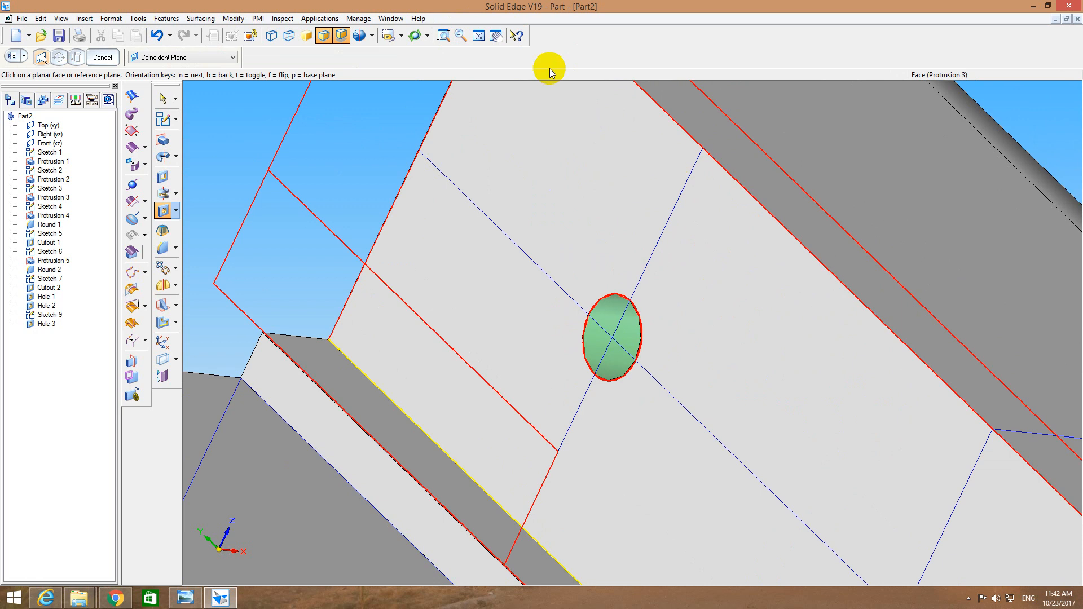
left_click(479, 35)
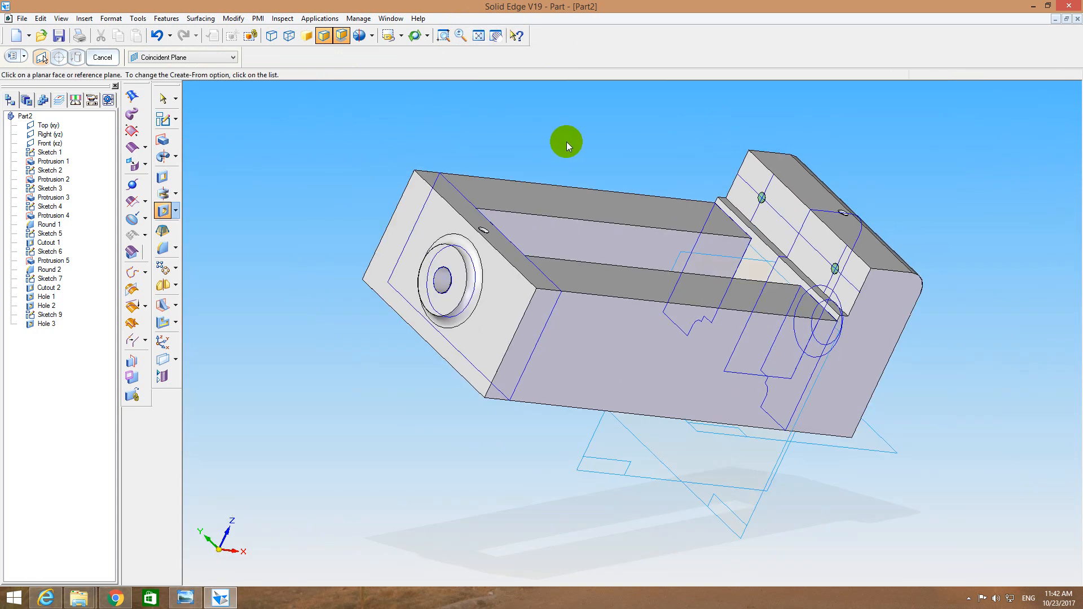
middle_click_drag(567, 142, 503, 124)
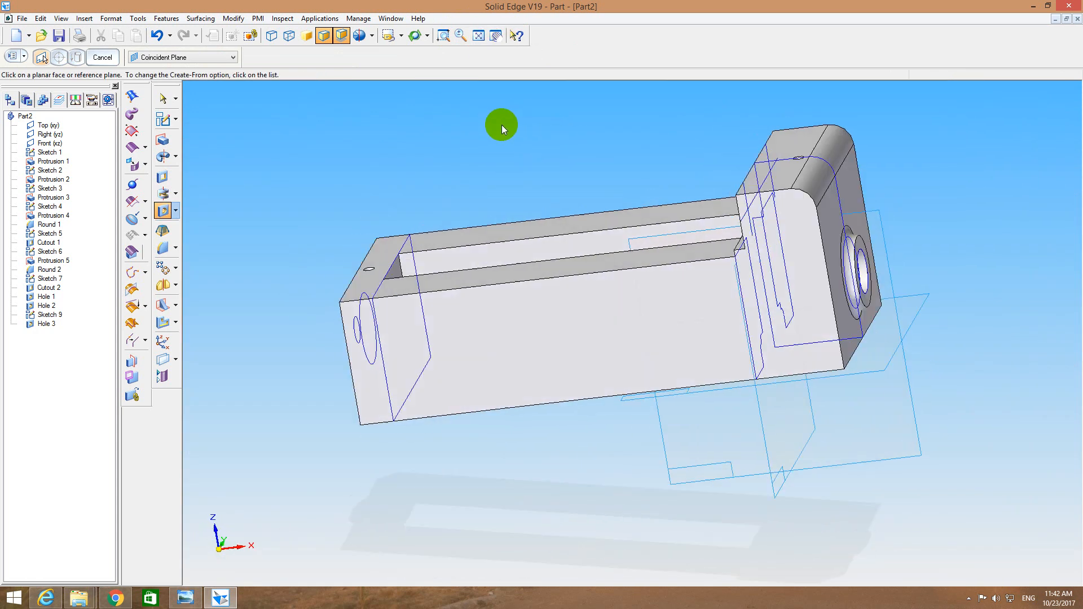
key("ctrl+t")
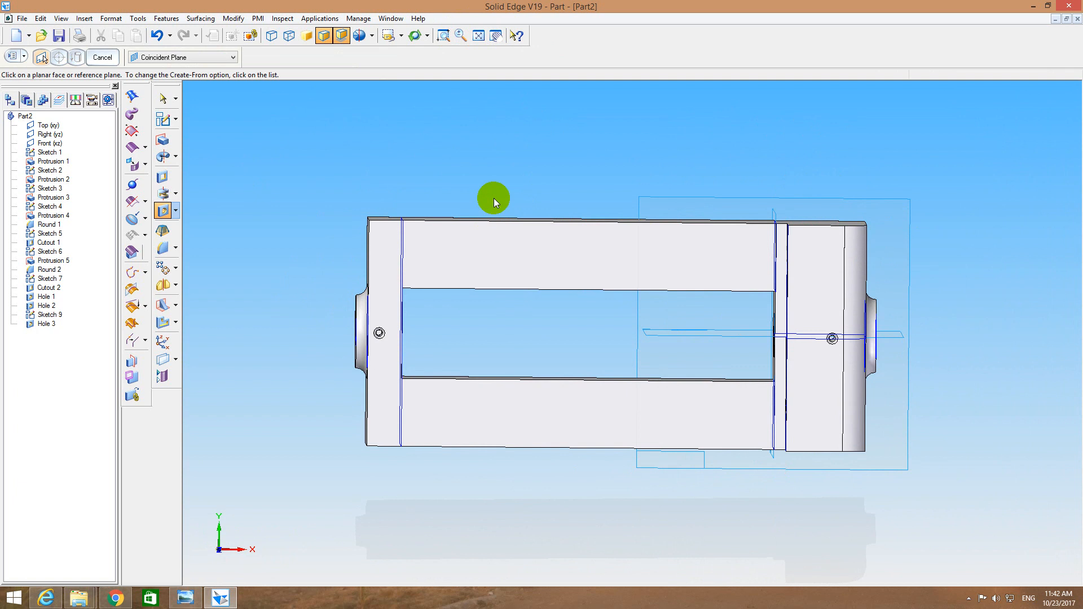
middle_click_drag(580, 170, 604, 139)
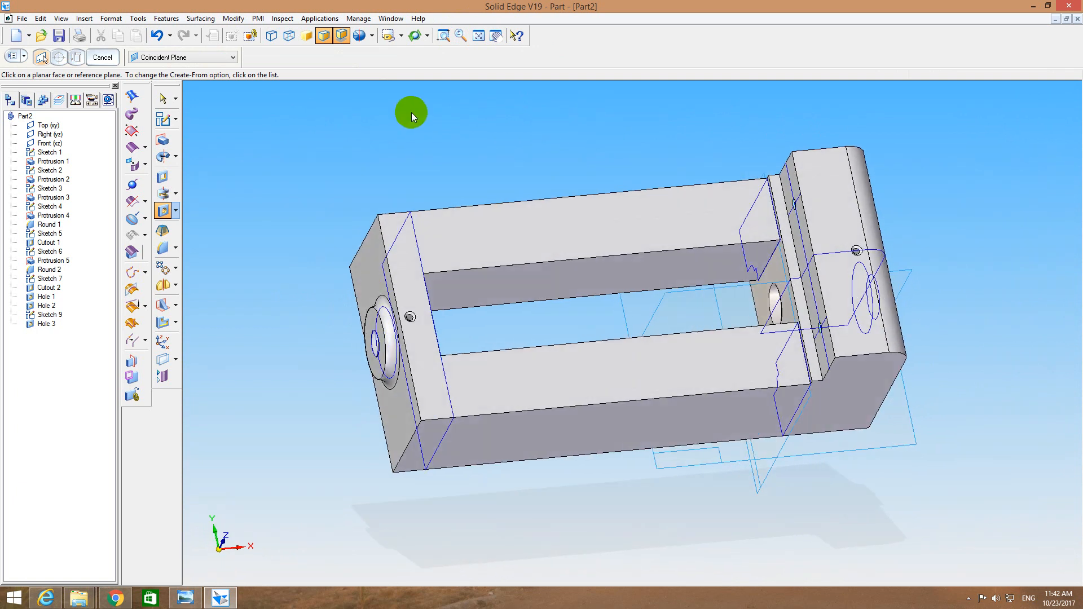
Start a sketch on the Top (xy) plane, showing the whole part, and consult the vice drawing for the side mounting lugs' dimensions.
left_click(186, 597)
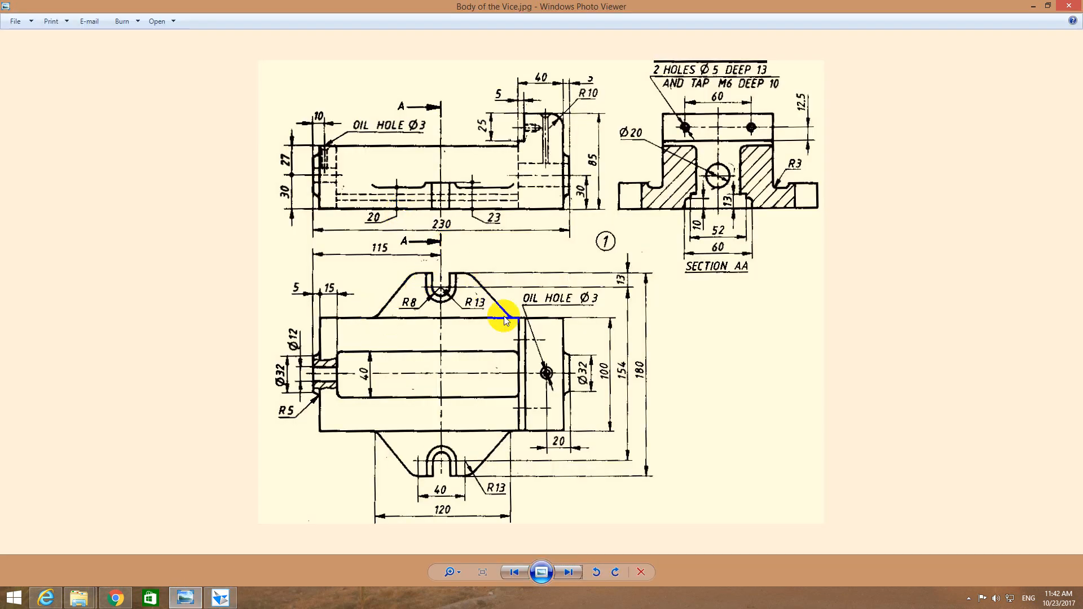
left_click(233, 602)
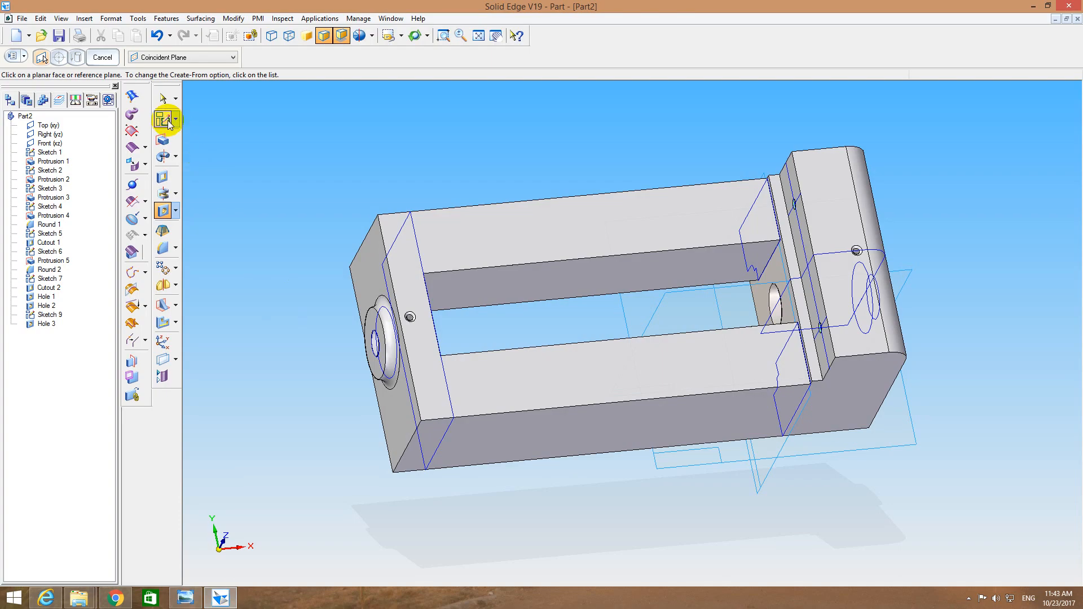
left_click(168, 120)
mouse_move(545, 485)
middle_mouse_down()
mouse_move(547, 448)
mouse_move(532, 452)
mouse_move(543, 455)
mouse_move(528, 472)
mouse_move(603, 468)
middle_mouse_up()
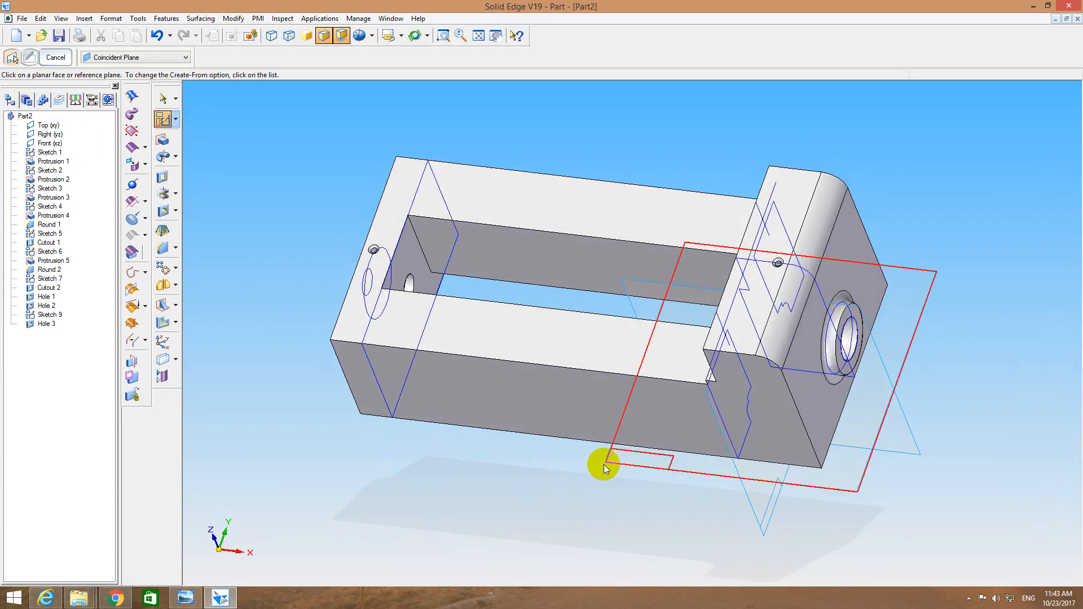
left_click(612, 459)
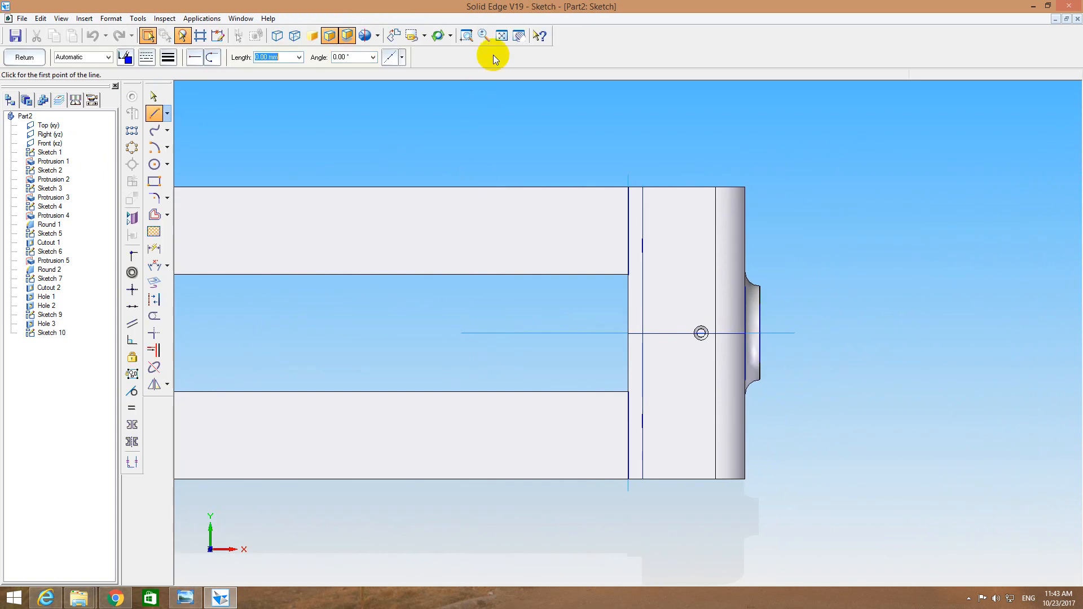
left_click(501, 36)
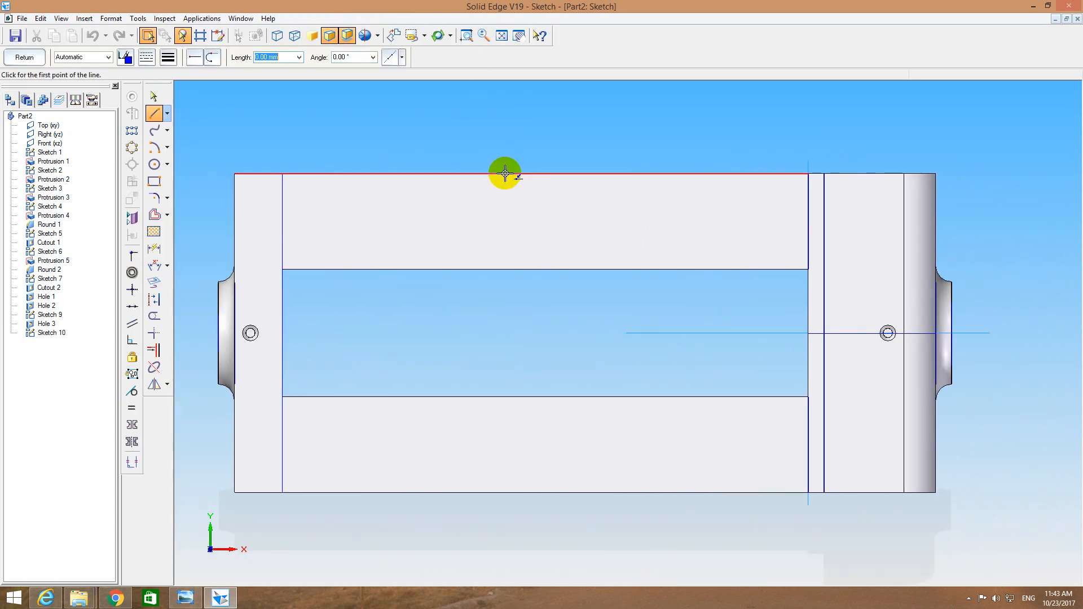
left_click(185, 597)
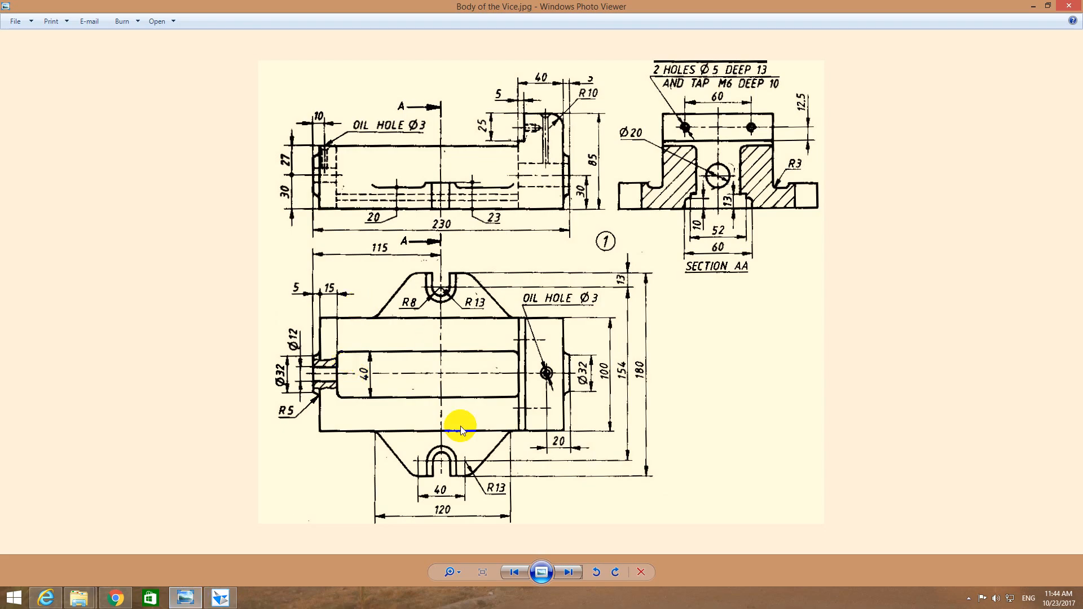
Check the side lug dimensions on the vice drawing, return to the Solid Edge sketch and review the IntelliSketch settings.
scroll(406, 451, "up", 3)
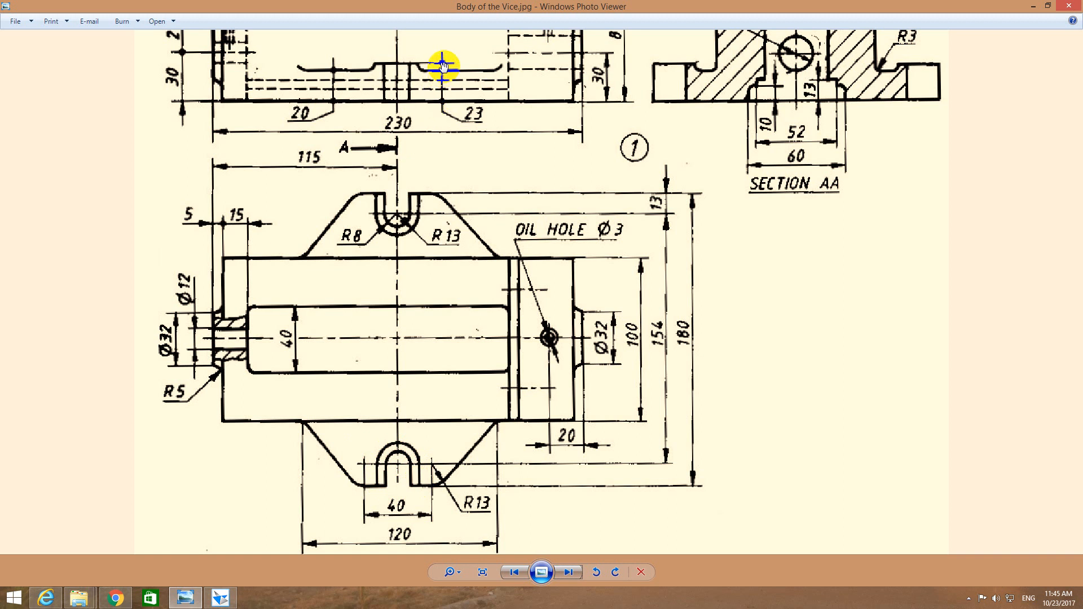
left_click(220, 599)
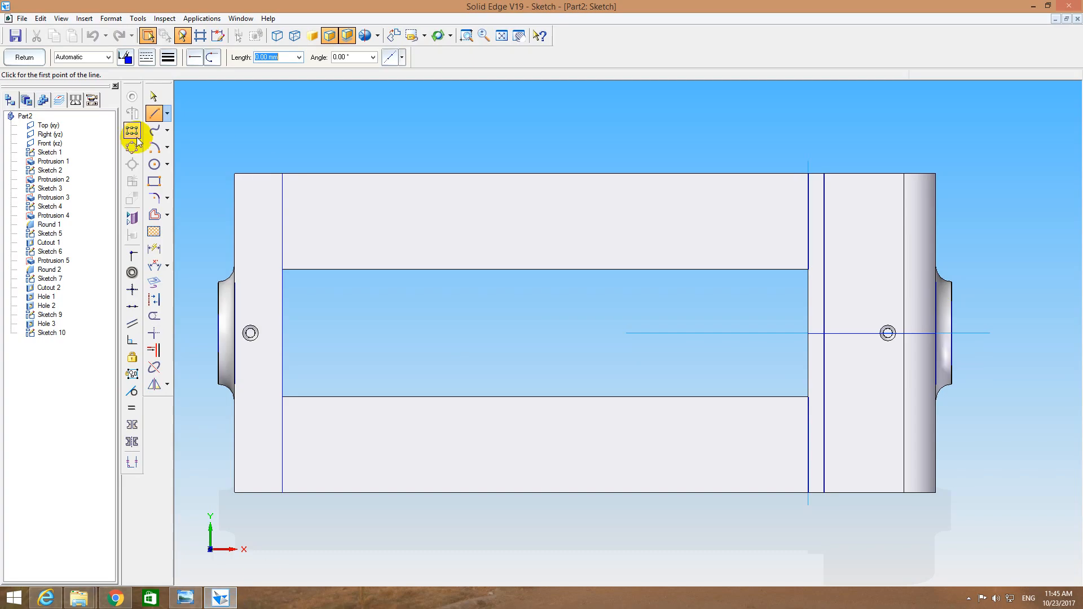
left_click(155, 114)
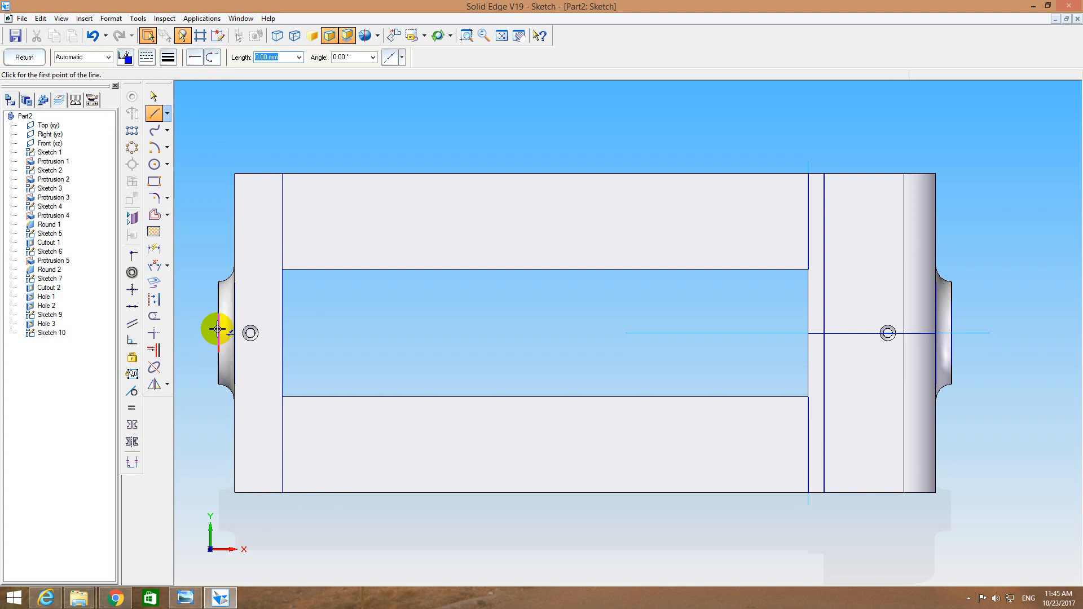
left_click(138, 18)
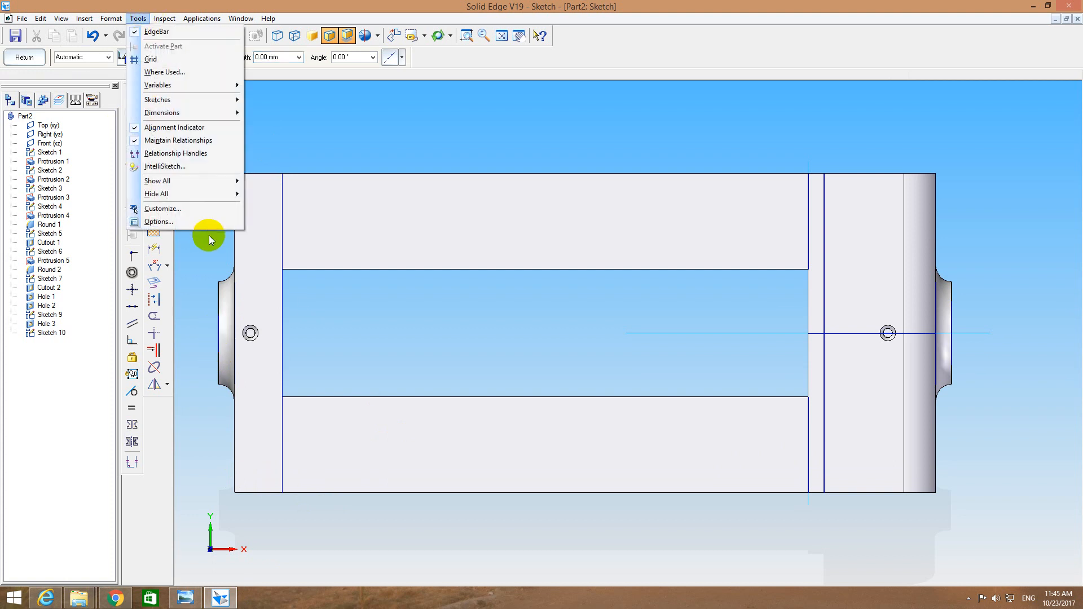
left_click(200, 169)
left_click(516, 238)
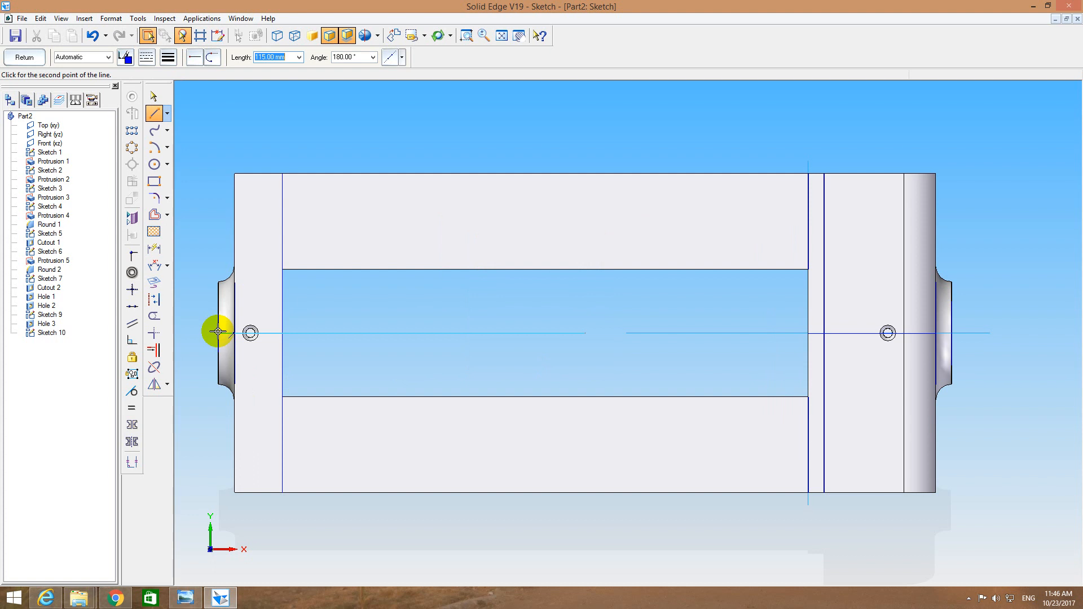
Draw a 115 mm horizontal line inward from the midpoint of the left boss face, and a vertical line from its end down to the body's edge.
left_click(218, 332)
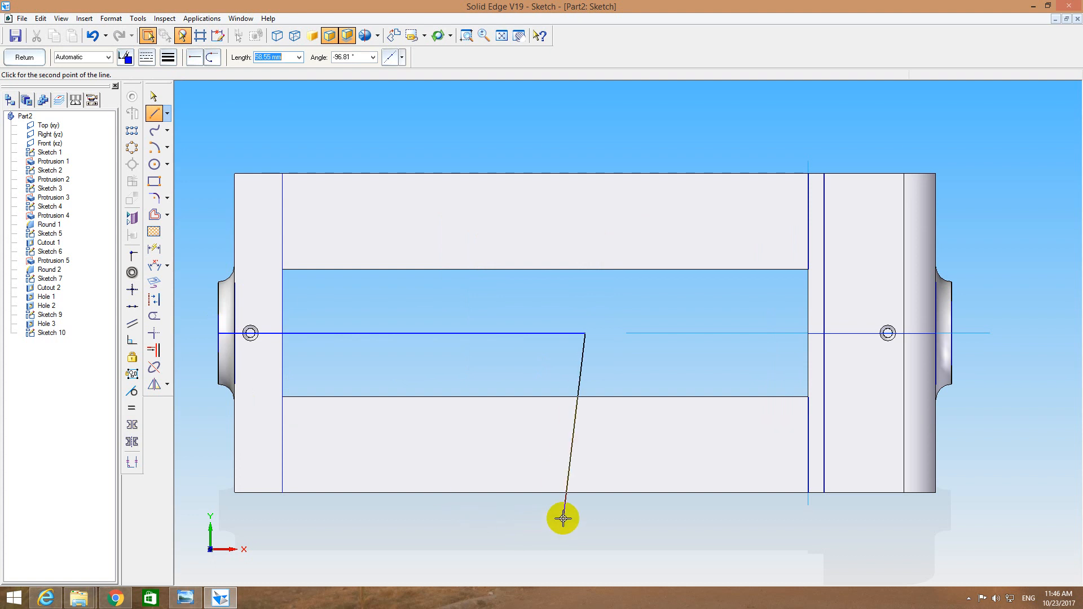
left_click(585, 494)
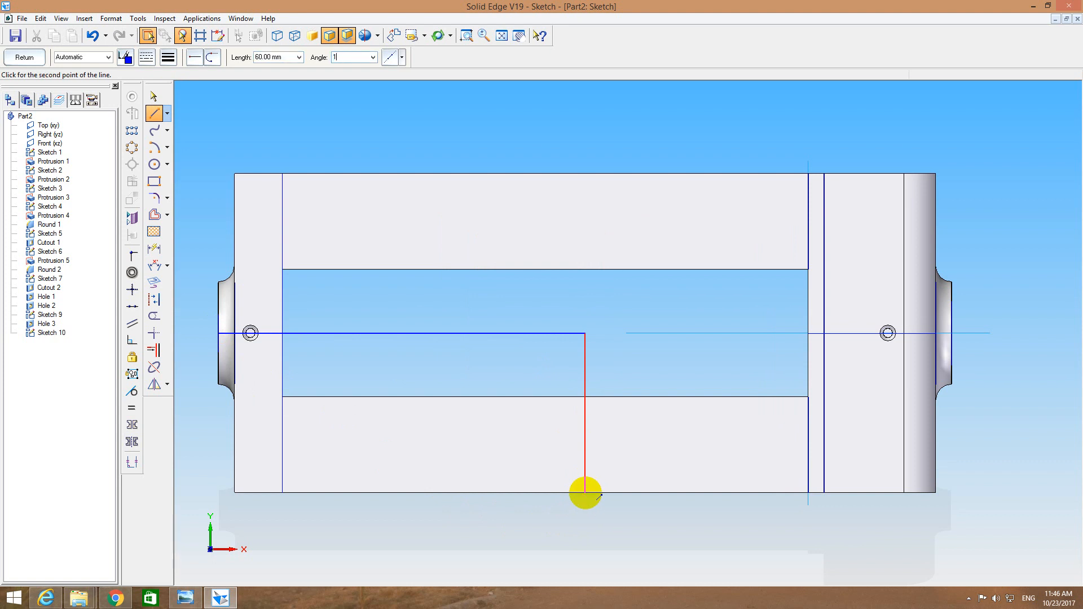
Draw 60 mm horizontal lines to both sides along the body's lower edge from the end of the vertical line.
left_click(586, 494)
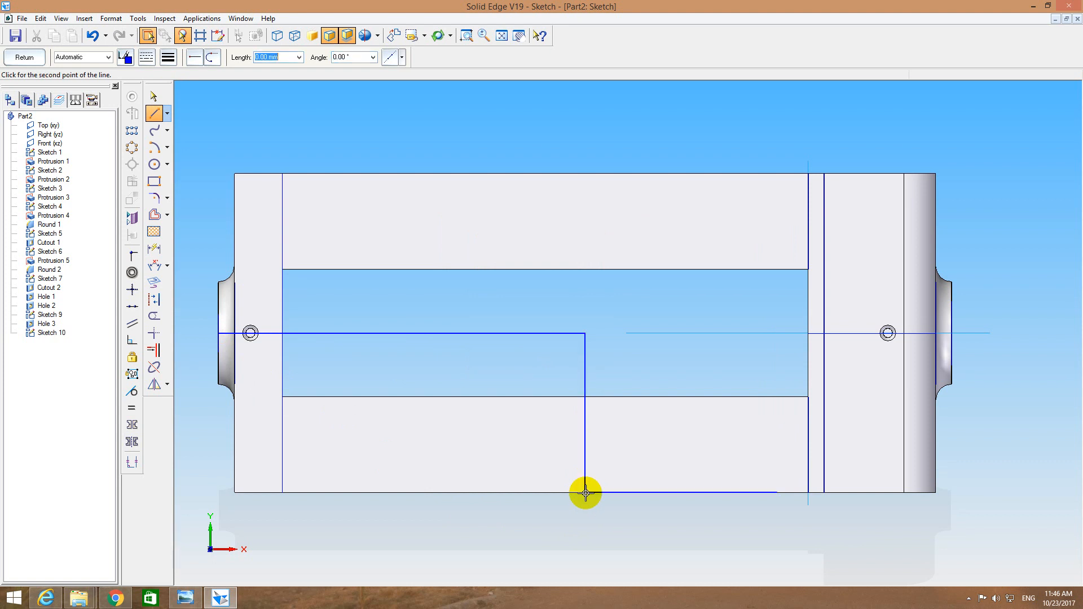
left_click(587, 493)
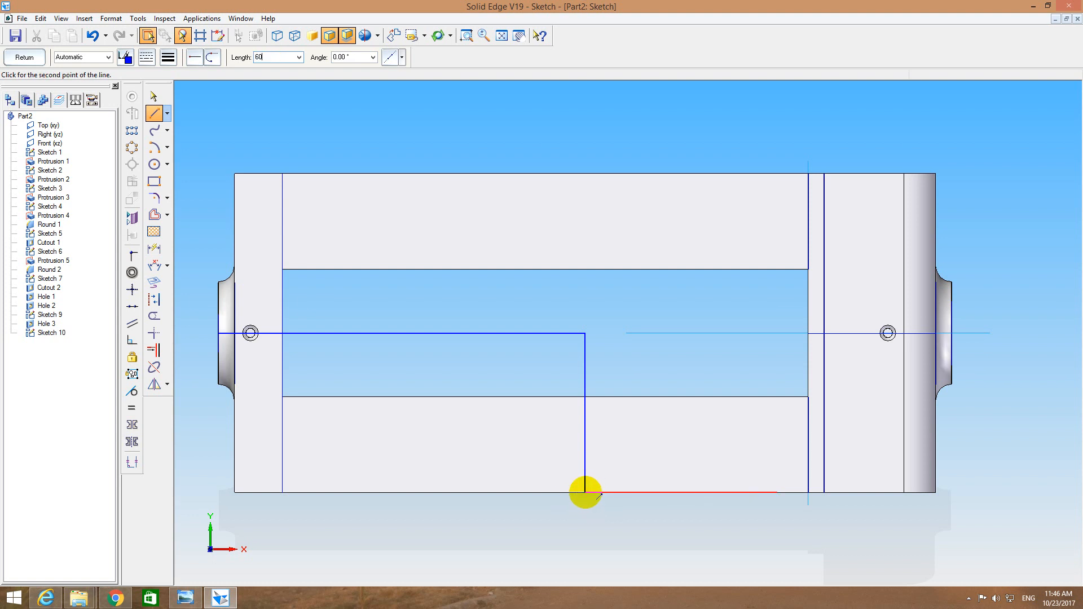
key("Return")
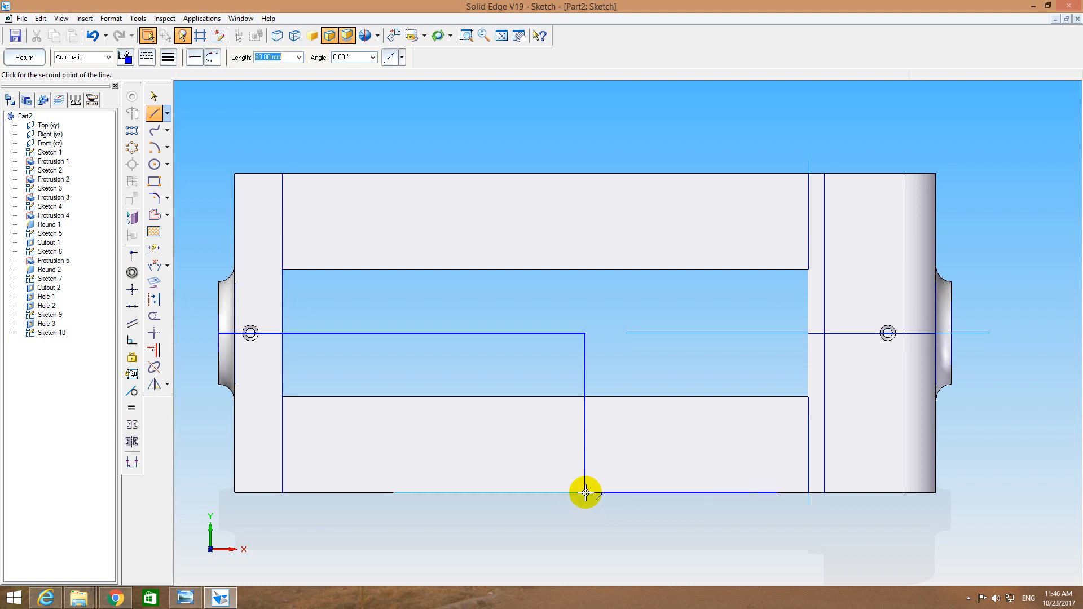
right_click(496, 535)
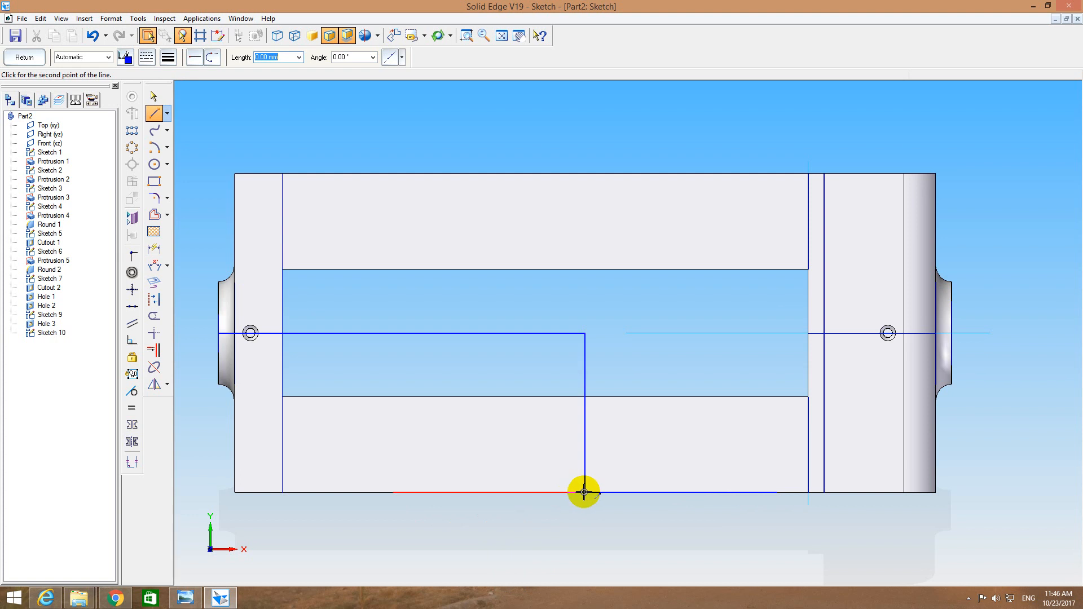
Draw a 40 mm line straight down from the centre of the lug's base line on the body's lower edge.
type("40")
key("Tab")
type("0")
left_click(584, 492)
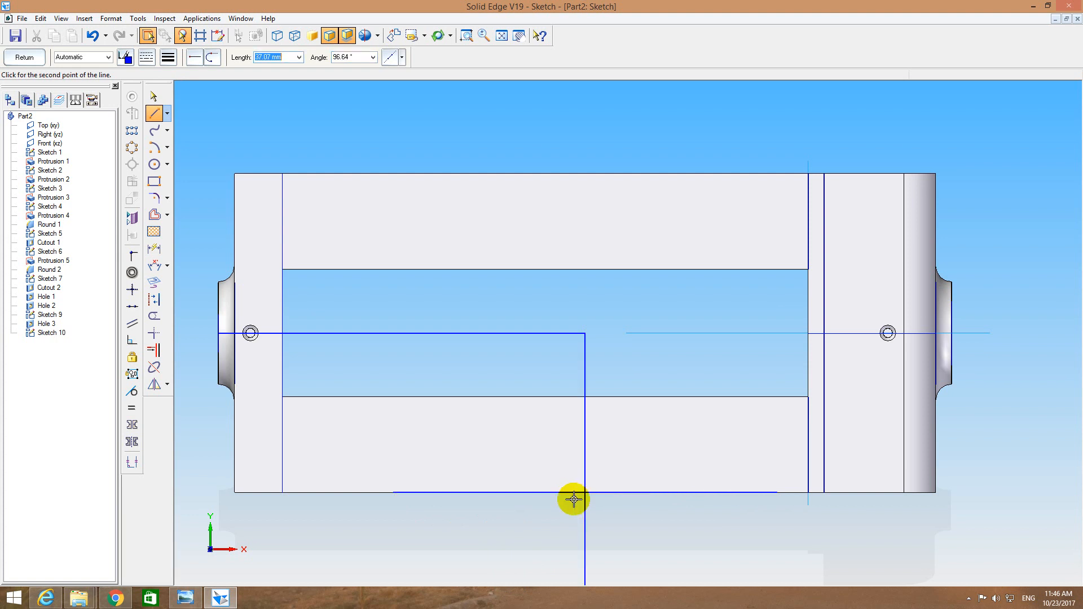
Draw 20 mm horizontal lines to both sides of the 40 mm line's lower end as the lug's outer edge.
left_click(500, 37)
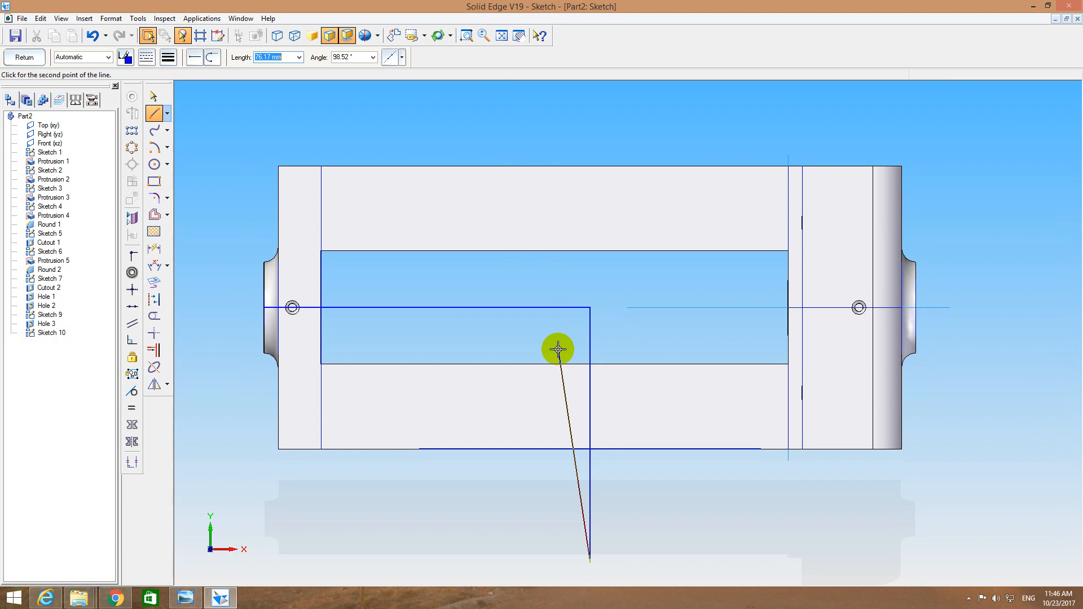
type("20")
key("Tab")
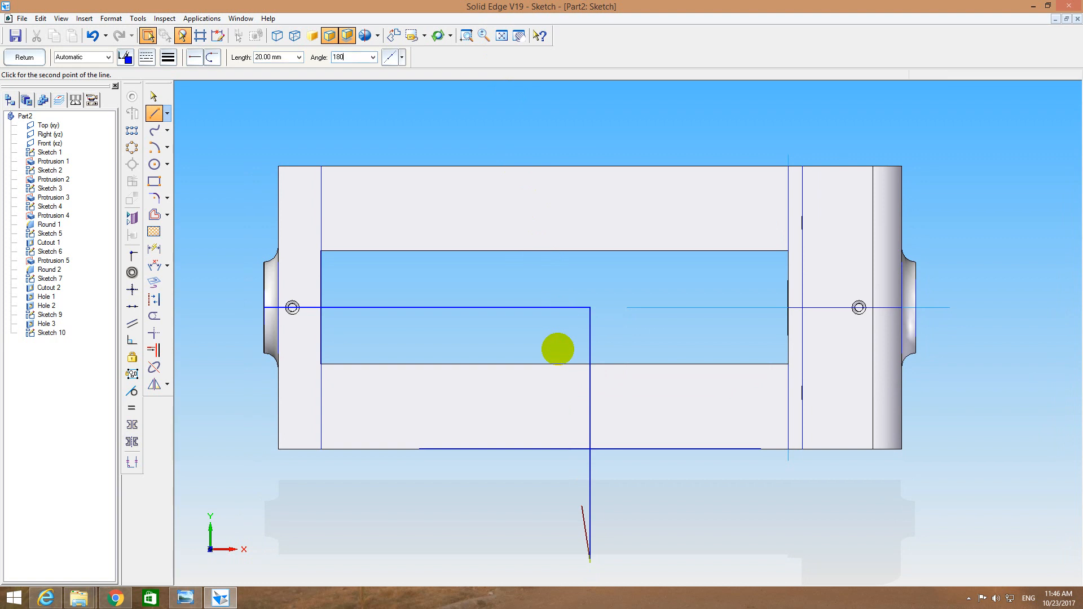
key("Tab")
type("0")
key("Return")
key("Escape")
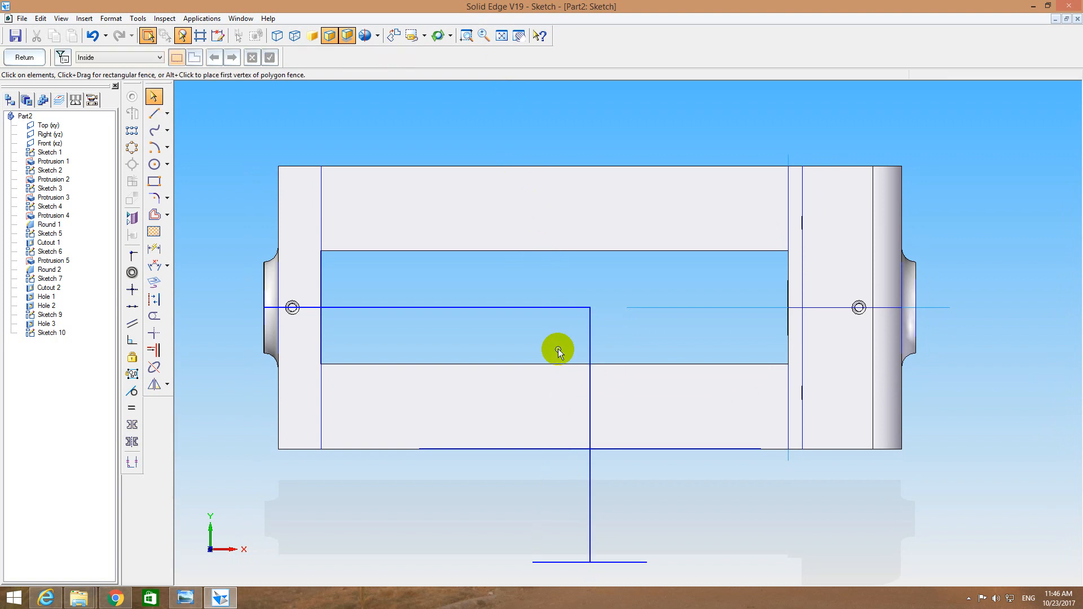
Draw a 13 mm vertical line at 90° upward from the midpoint of the lug's outer edge.
left_click(154, 112)
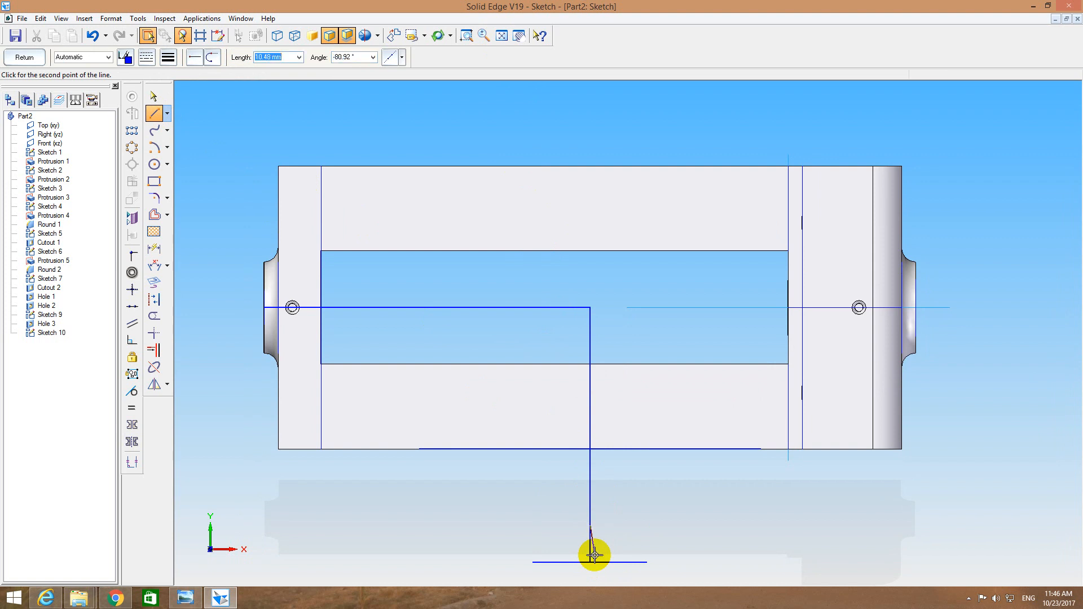
left_click(593, 559)
left_click(466, 35)
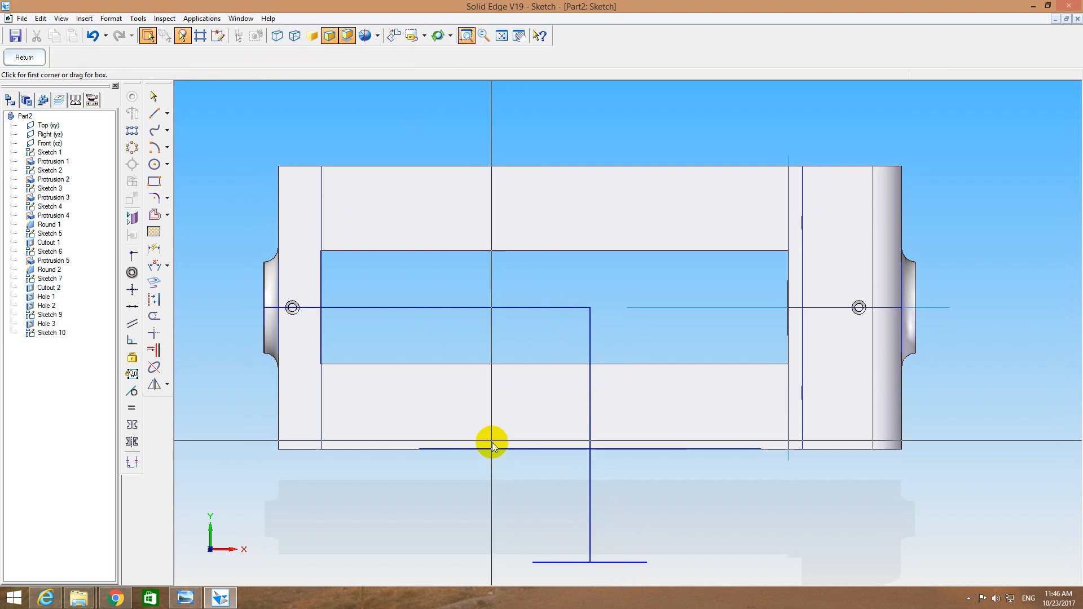
left_click_drag(407, 429, 769, 573)
key("Escape")
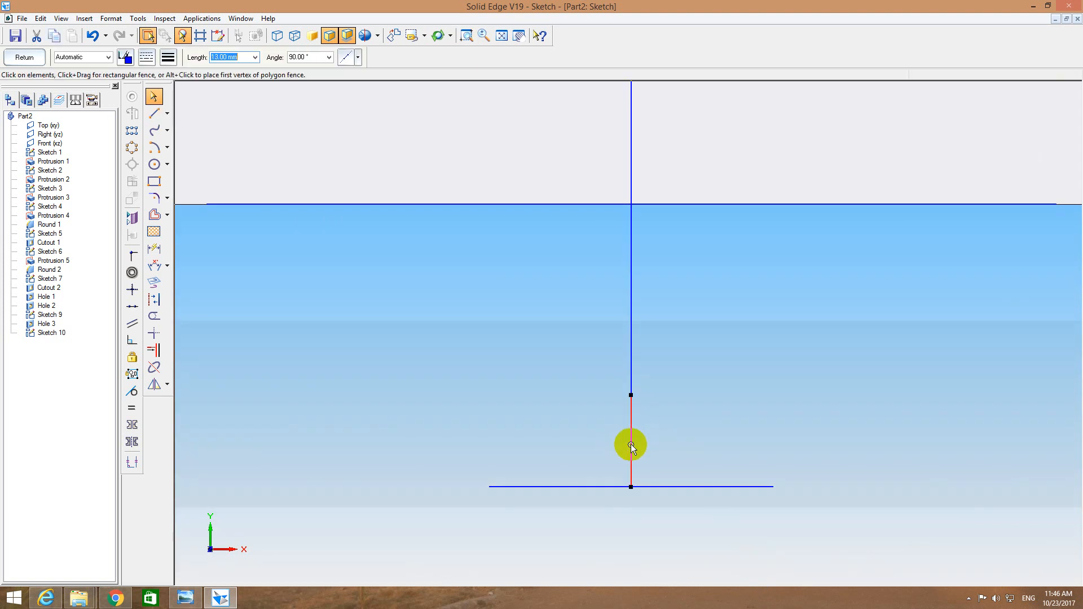
left_click(154, 214)
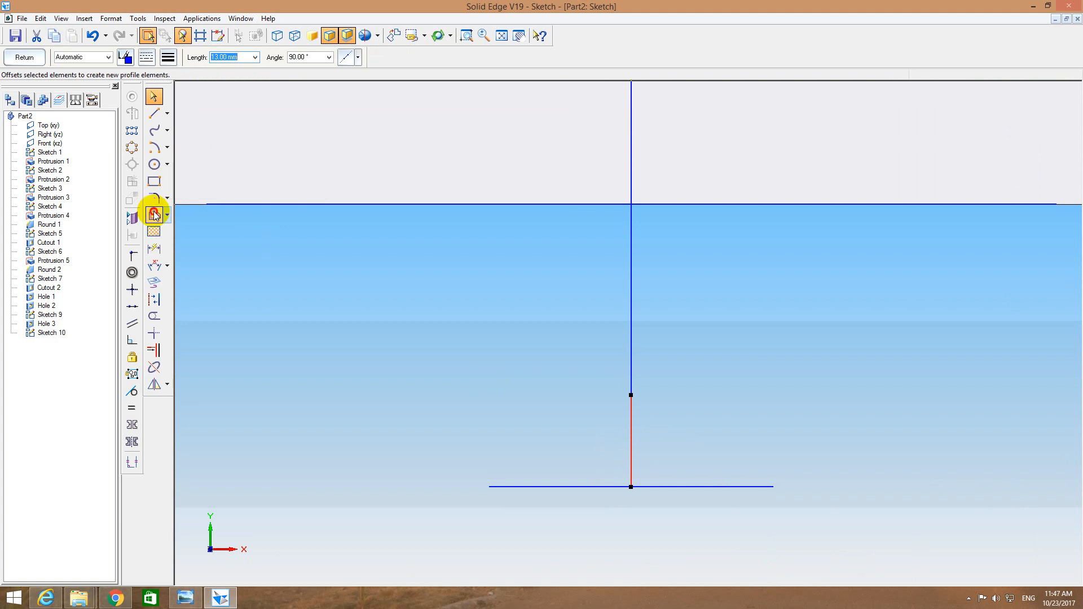
right_click(154, 214)
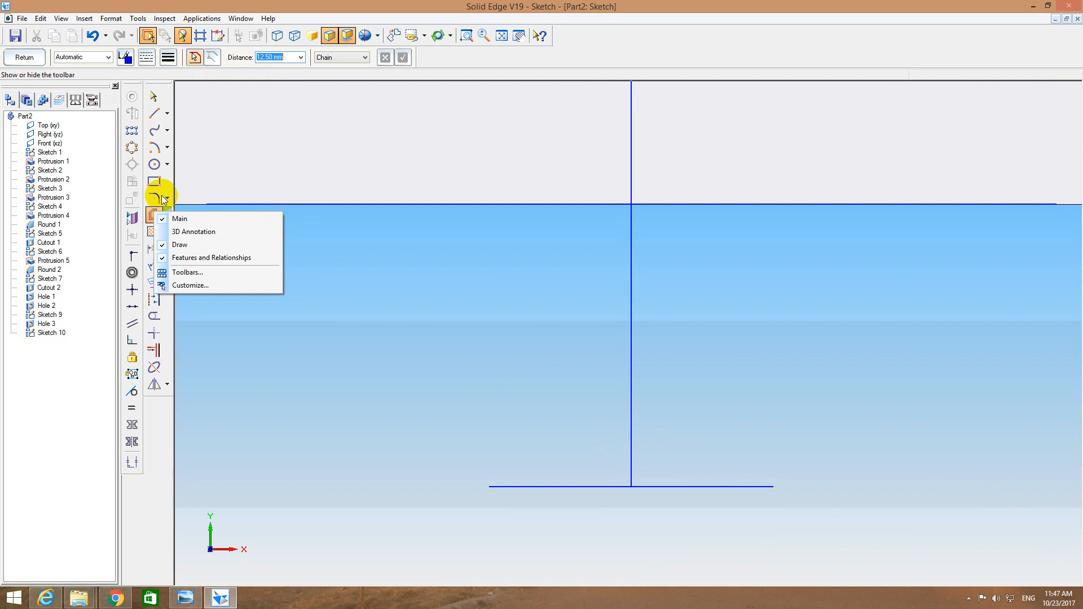
key("Escape")
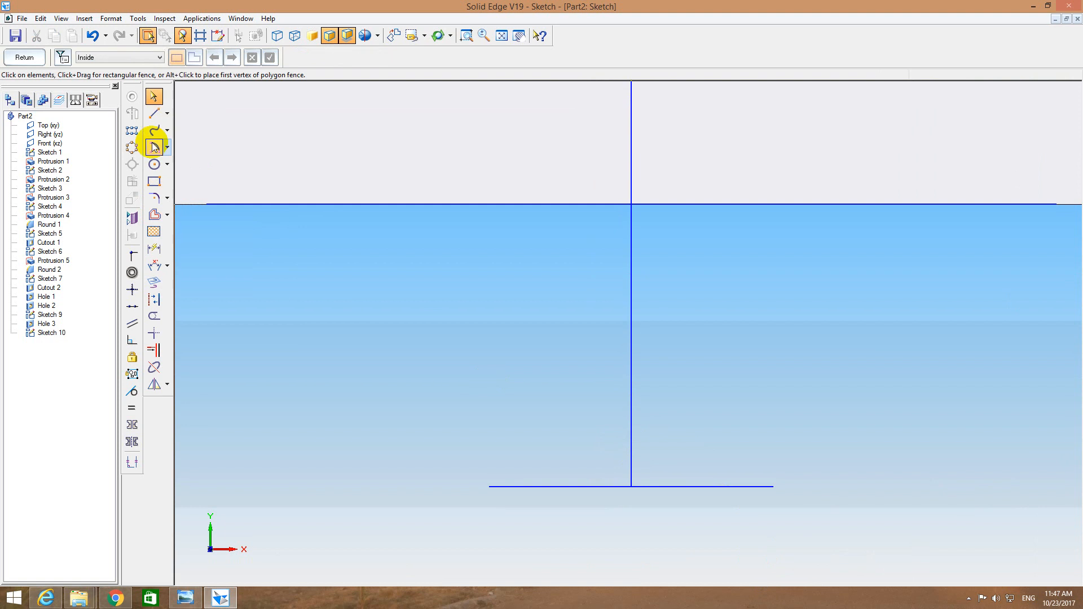
Offset the 13 mm vertical line as a single element by 8 mm to both sides for the slot walls.
left_click(155, 214)
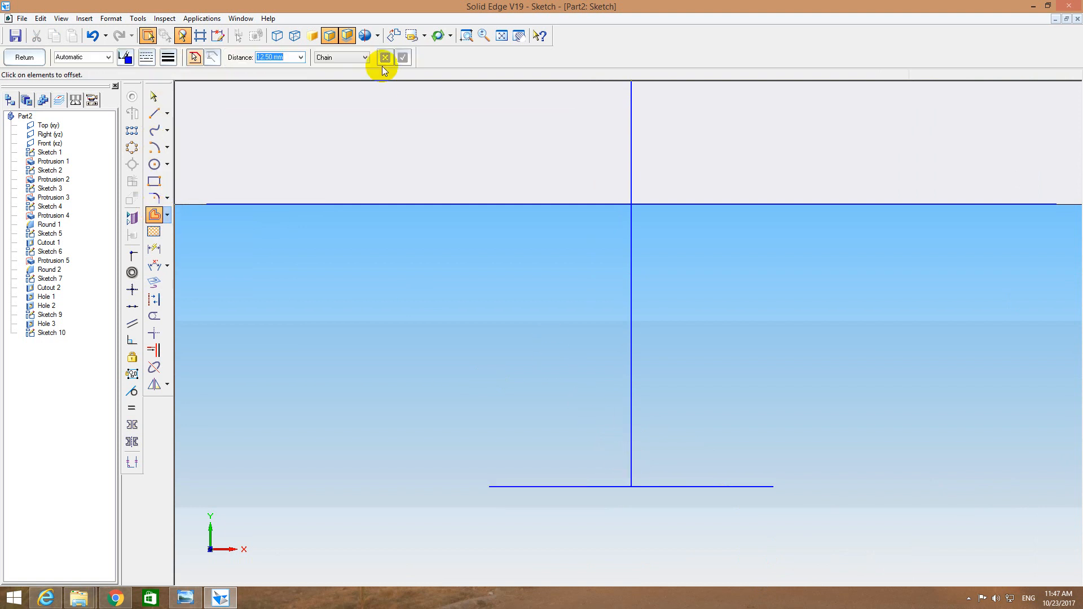
left_click(338, 57)
left_click(338, 66)
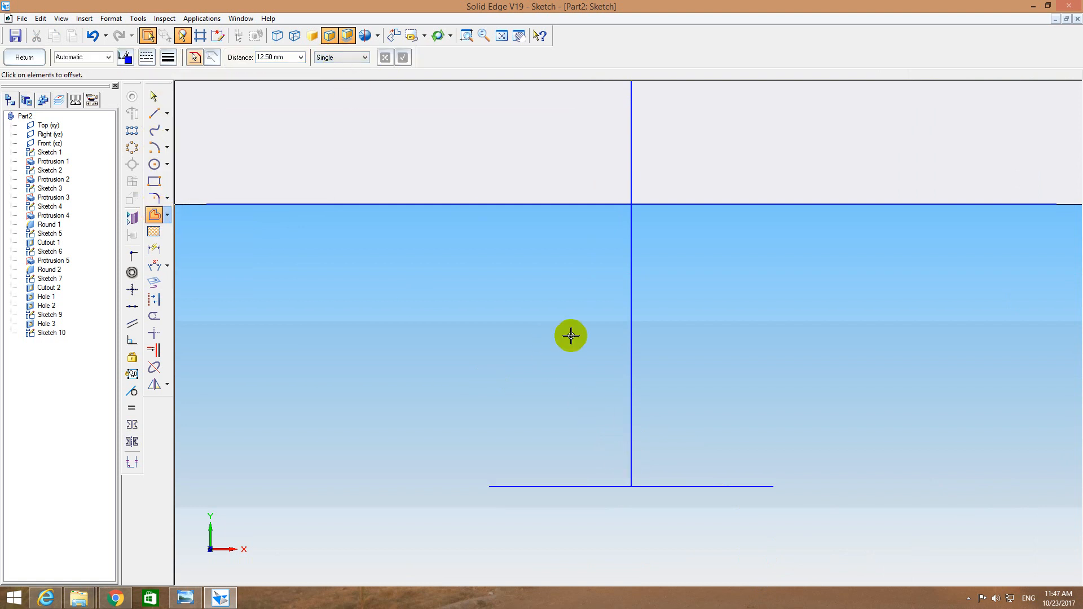
left_click(632, 447)
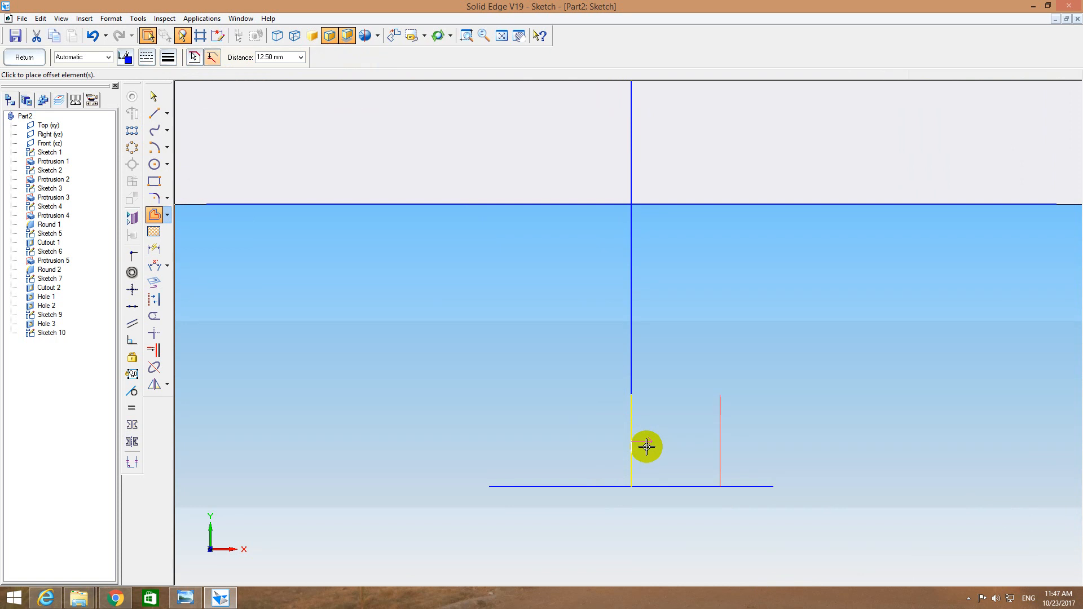
left_click(281, 60)
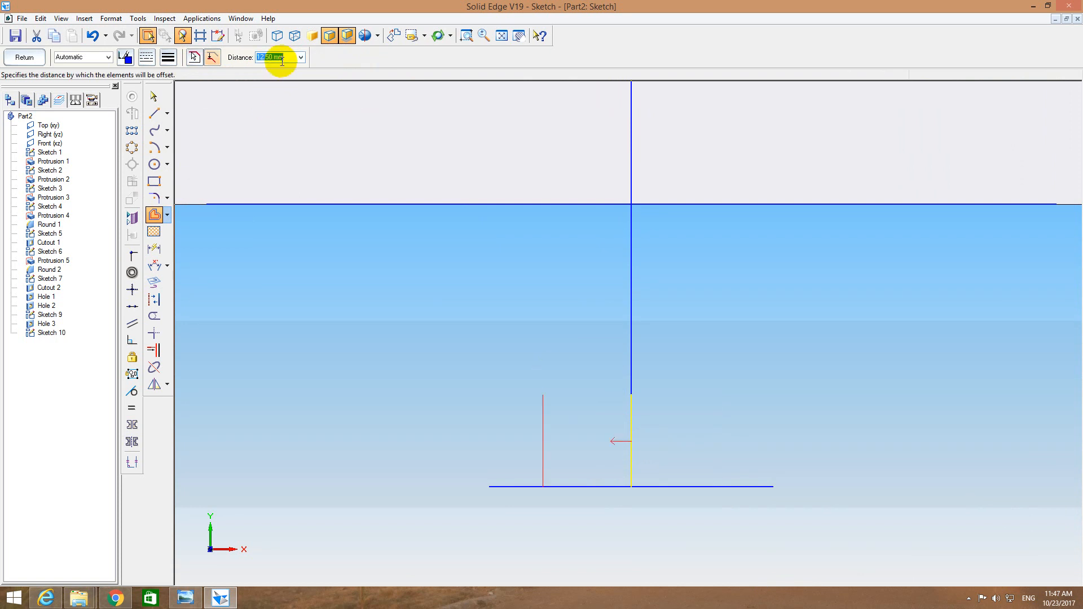
type("8")
key("Return")
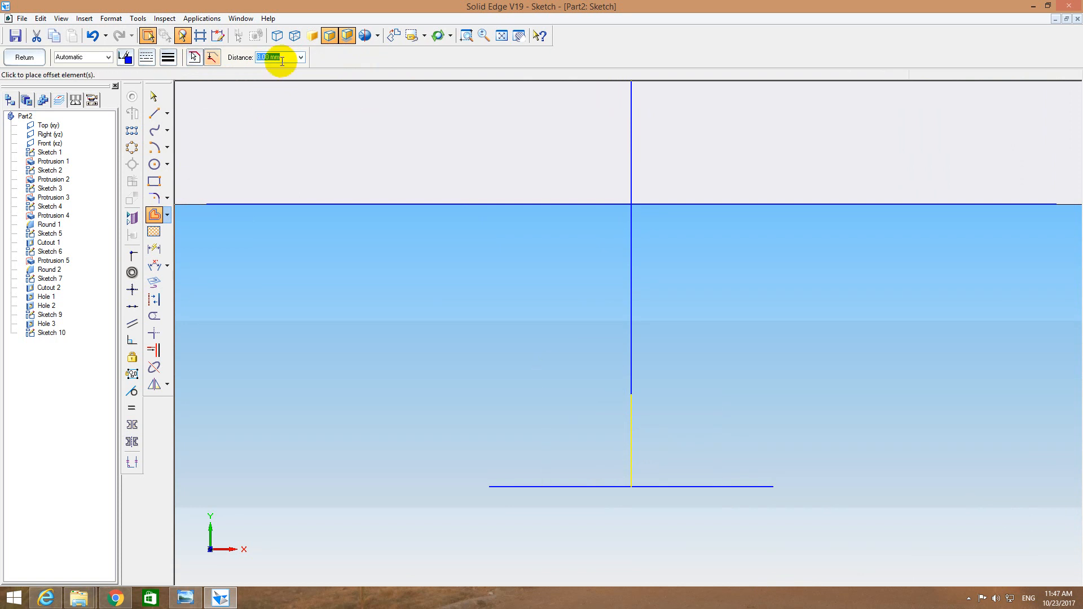
left_click(679, 397)
left_click(597, 411)
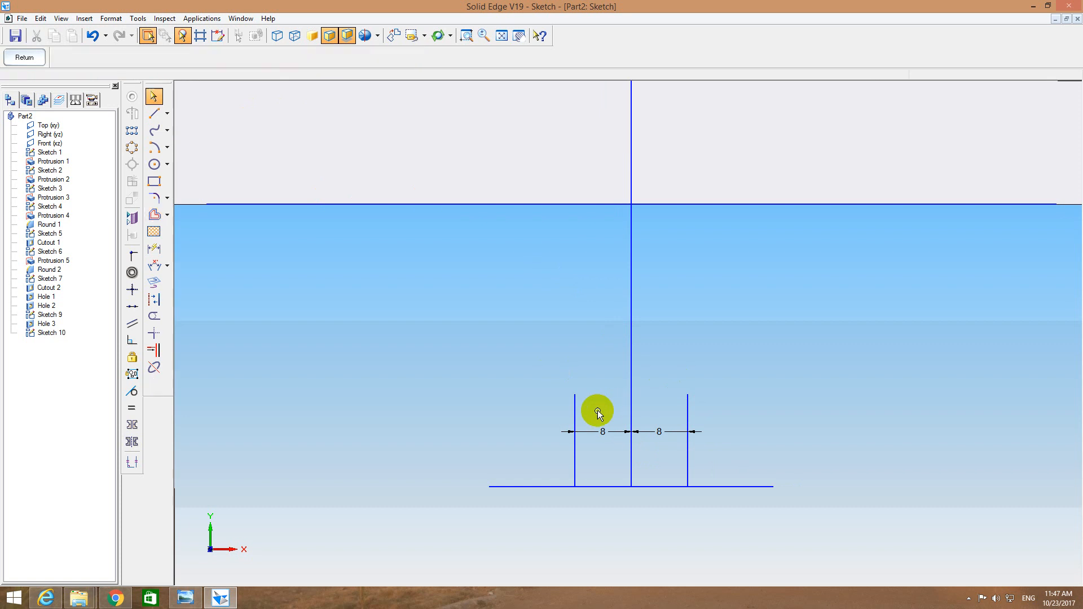
Draw a semicircular arc joining the slot walls and a concentric 180° arc of 13 mm radius, both centred on the 13 mm line's upper end.
left_click(153, 148)
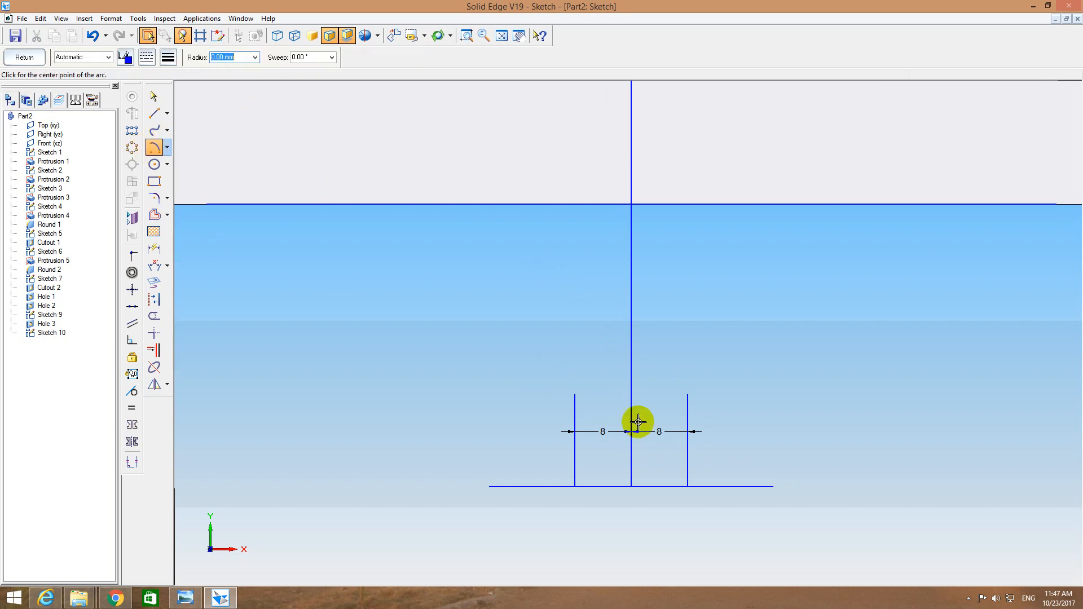
left_click(630, 397)
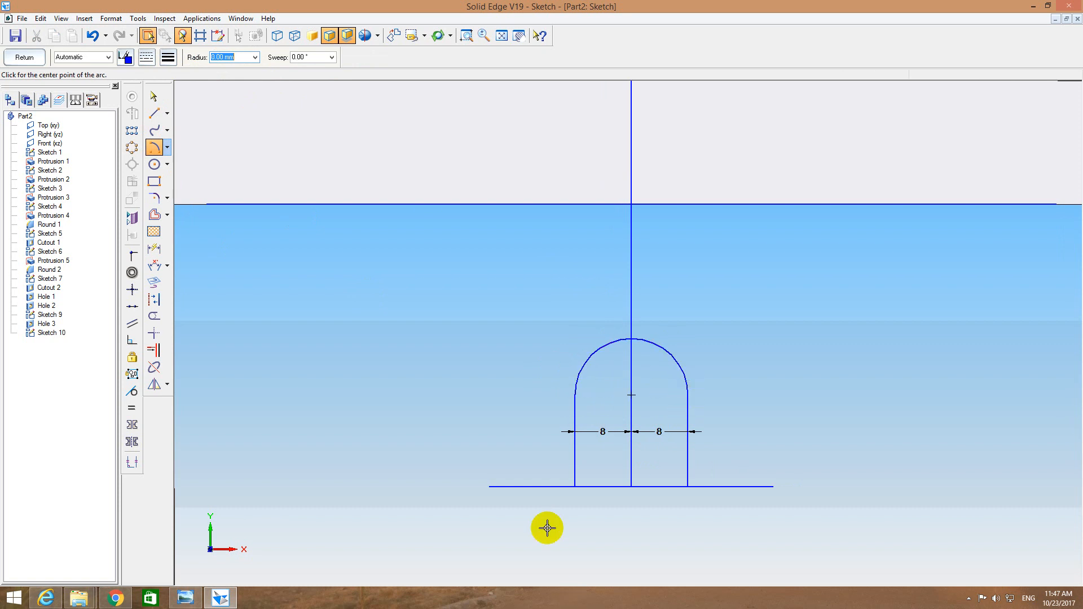
left_click(631, 396)
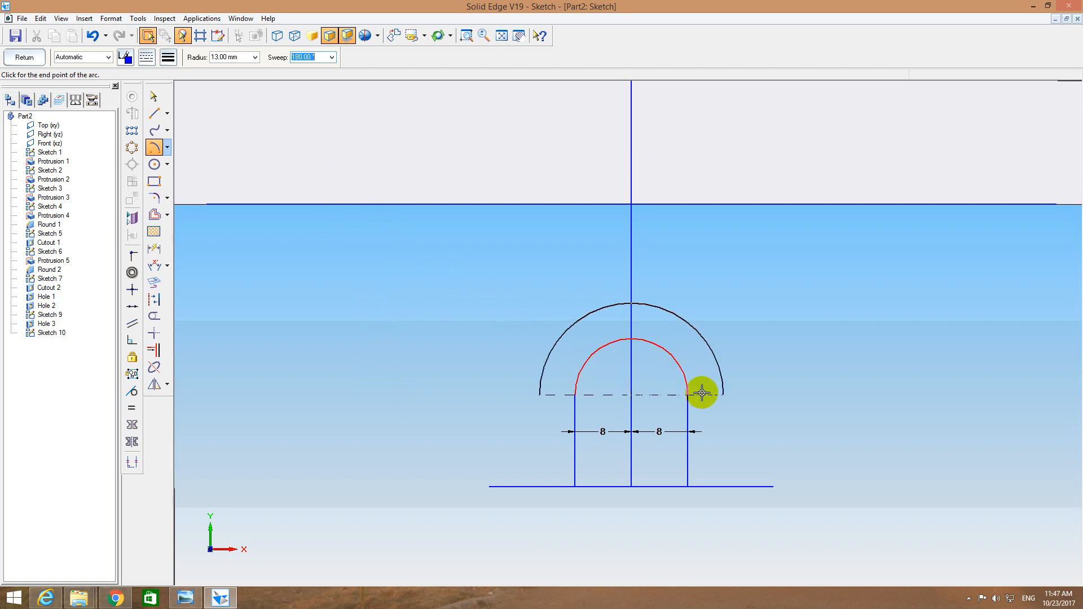
left_click(703, 395)
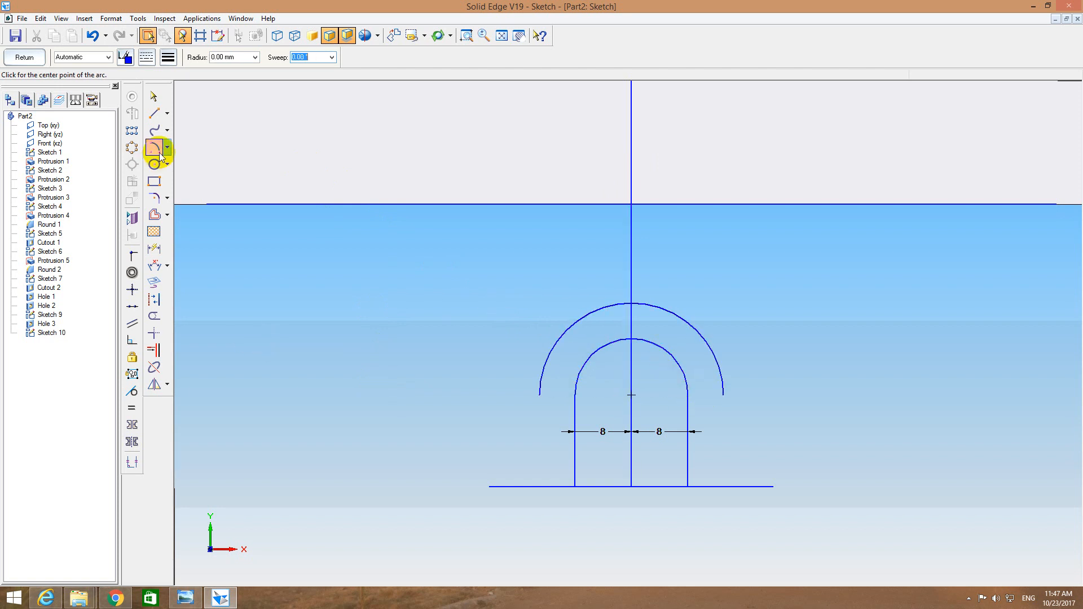
Offset the 13 mm vertical centre line as a single element by 13 mm to both sides, meeting the outer arc's ends.
left_click(156, 213)
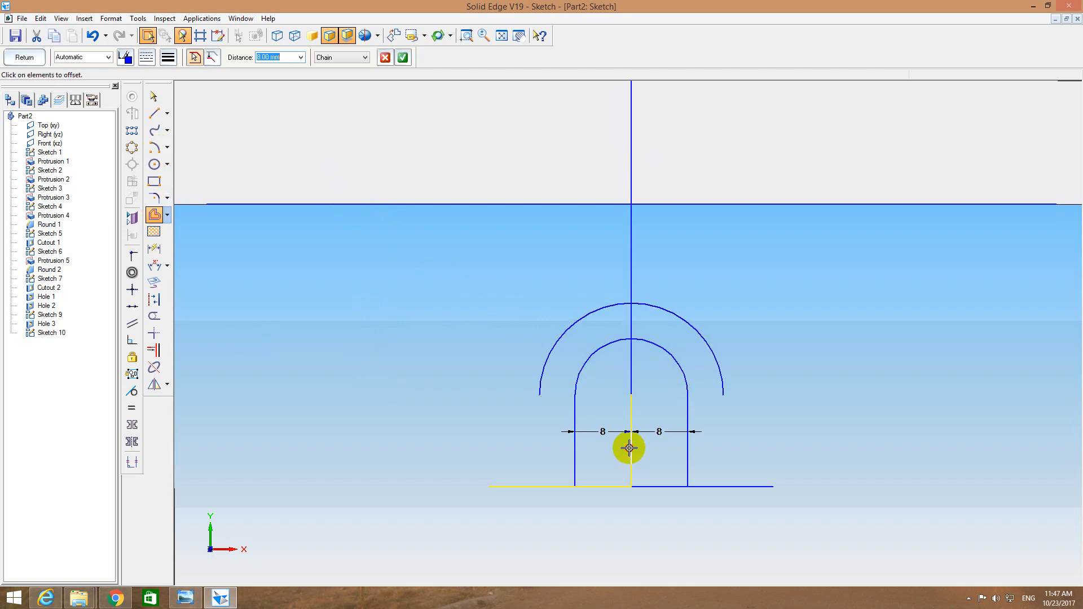
key("Escape")
left_click(154, 214)
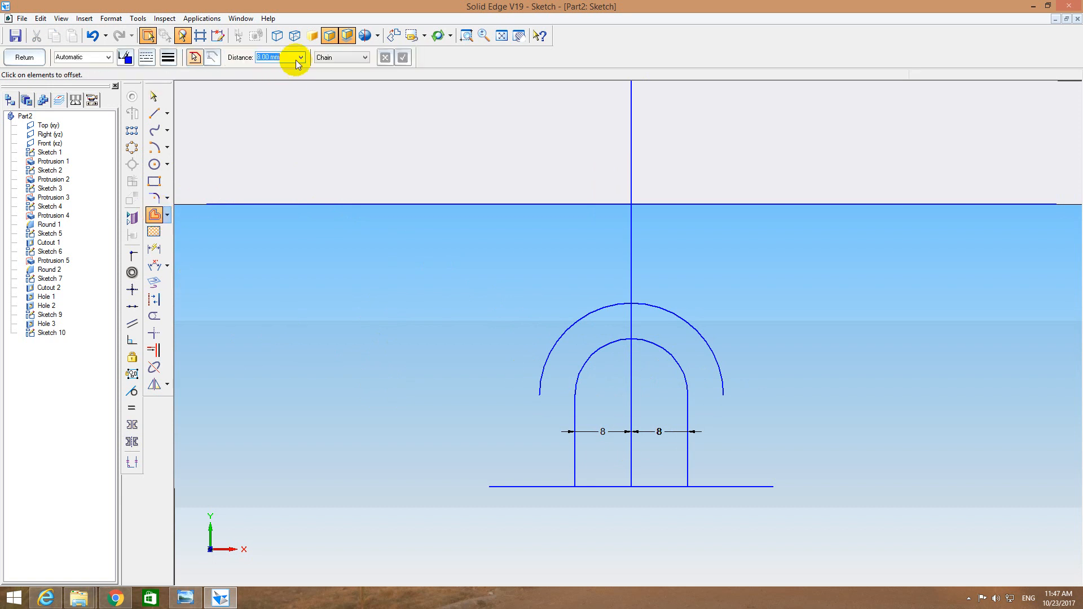
left_click(342, 57)
left_click(338, 66)
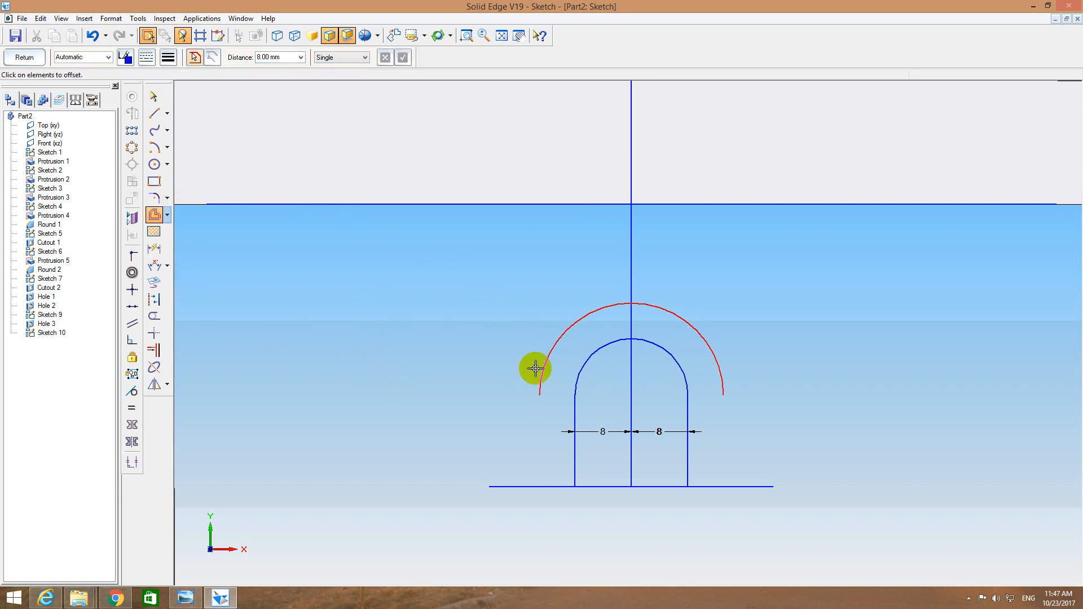
left_click(632, 454)
left_click(261, 57)
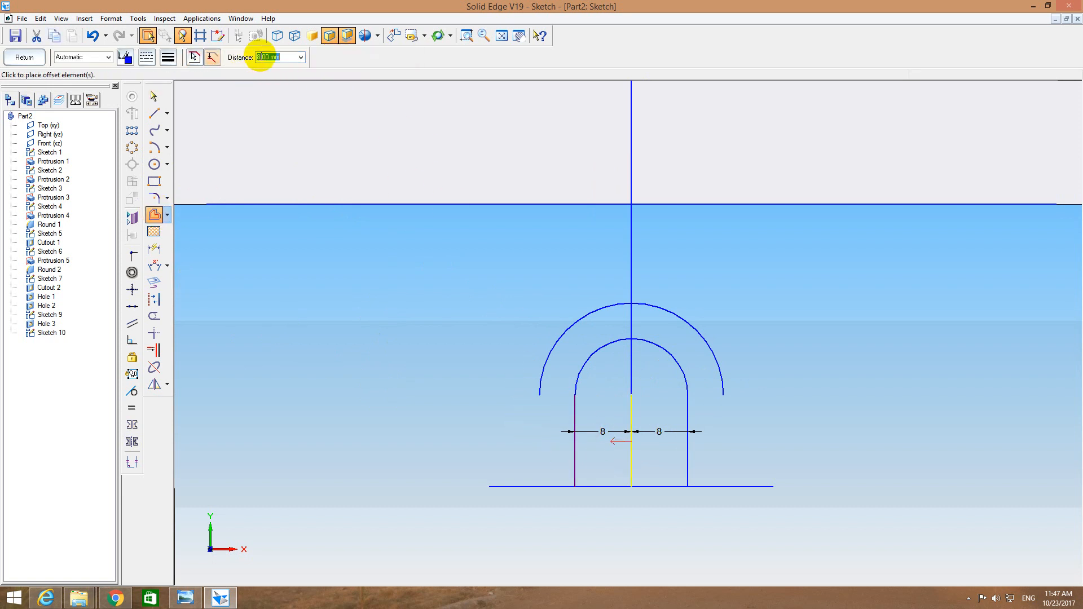
type("13")
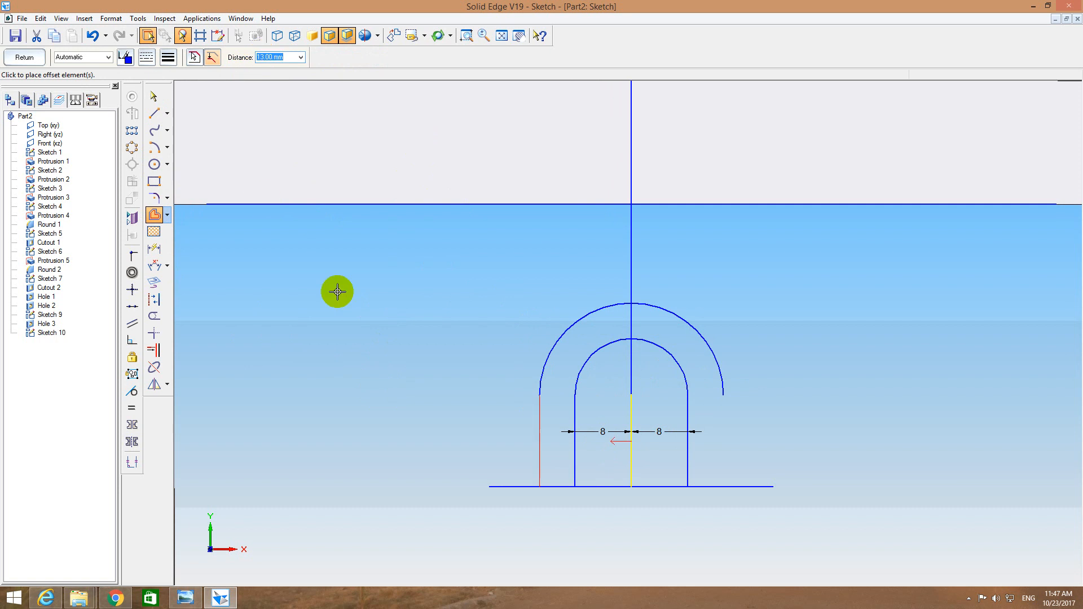
left_click(612, 406)
left_click(699, 450)
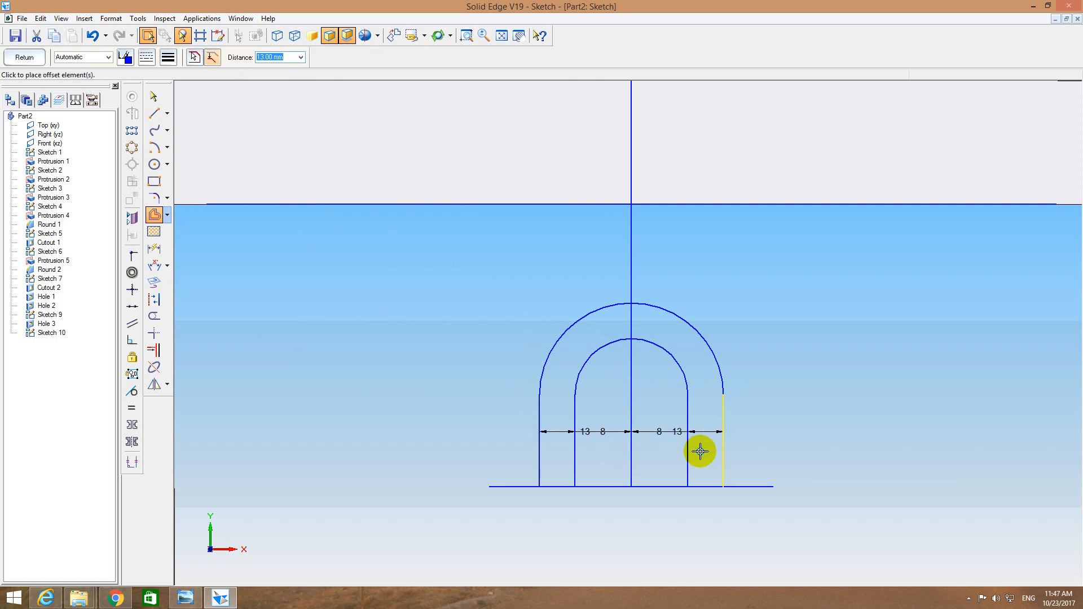
key("Escape")
Draw slanted lines from both ends of the lug's outer edge to the matching ends of the line along the body's edge.
left_click(500, 38)
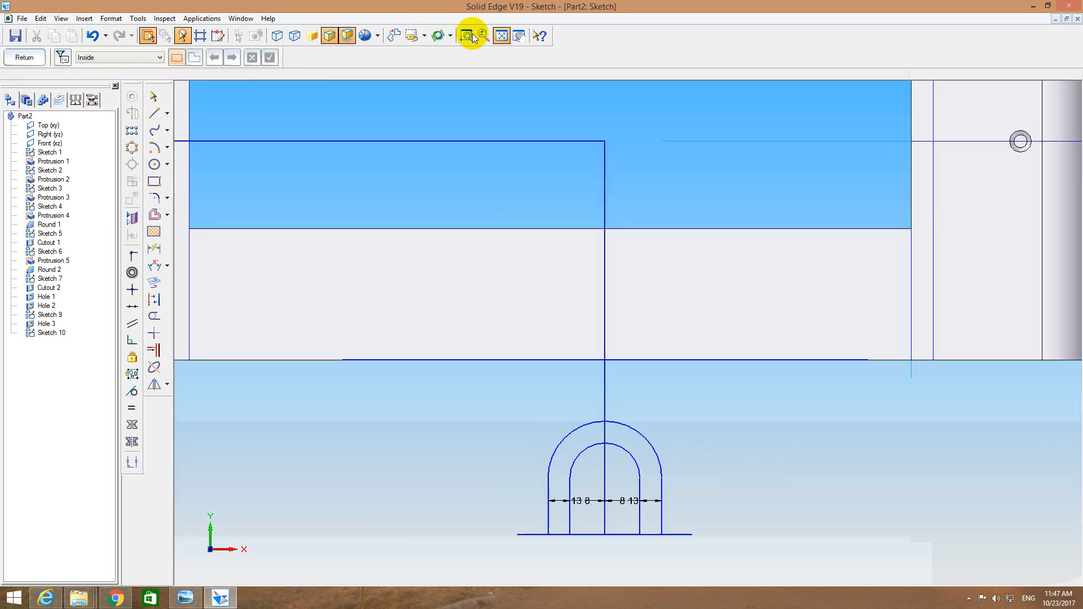
left_click(466, 36)
mouse_move(395, 420)
left_mouse_down()
mouse_move(710, 603)
mouse_move(762, 574)
mouse_move(787, 581)
left_mouse_up()
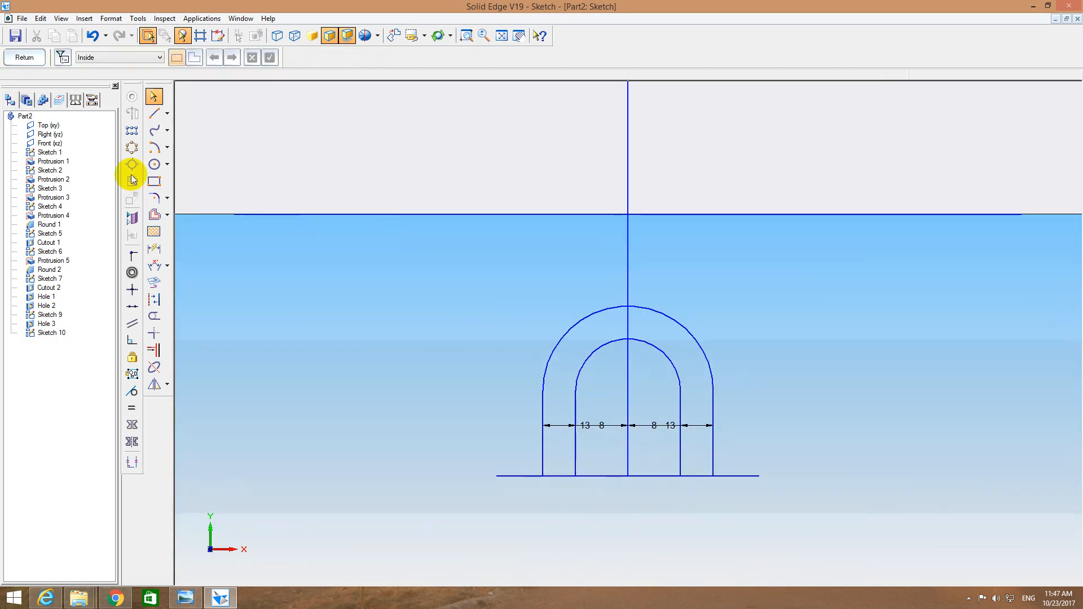
left_click(155, 113)
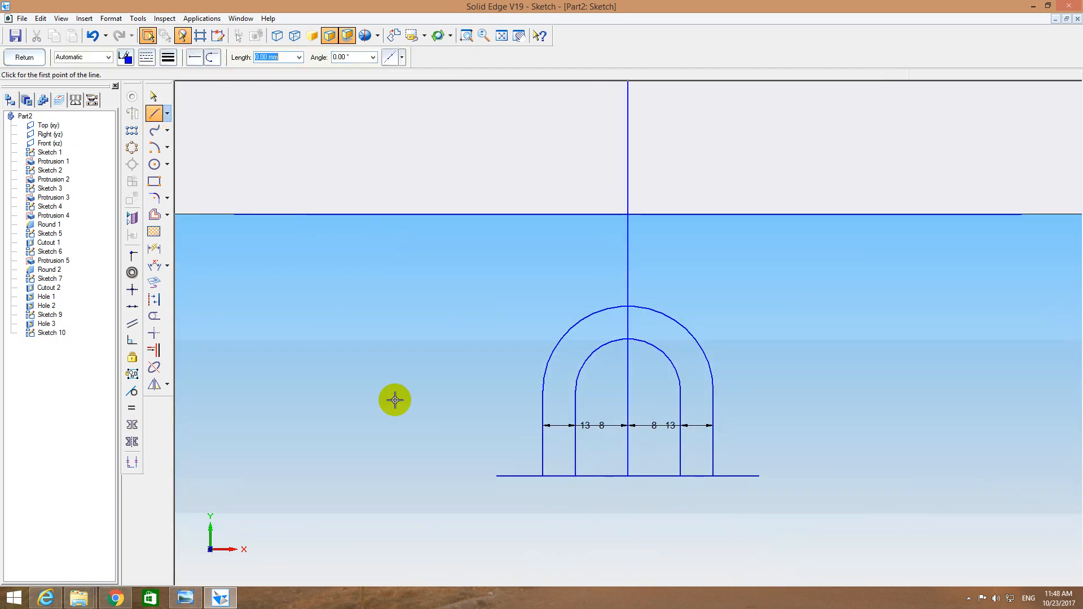
left_click(498, 475)
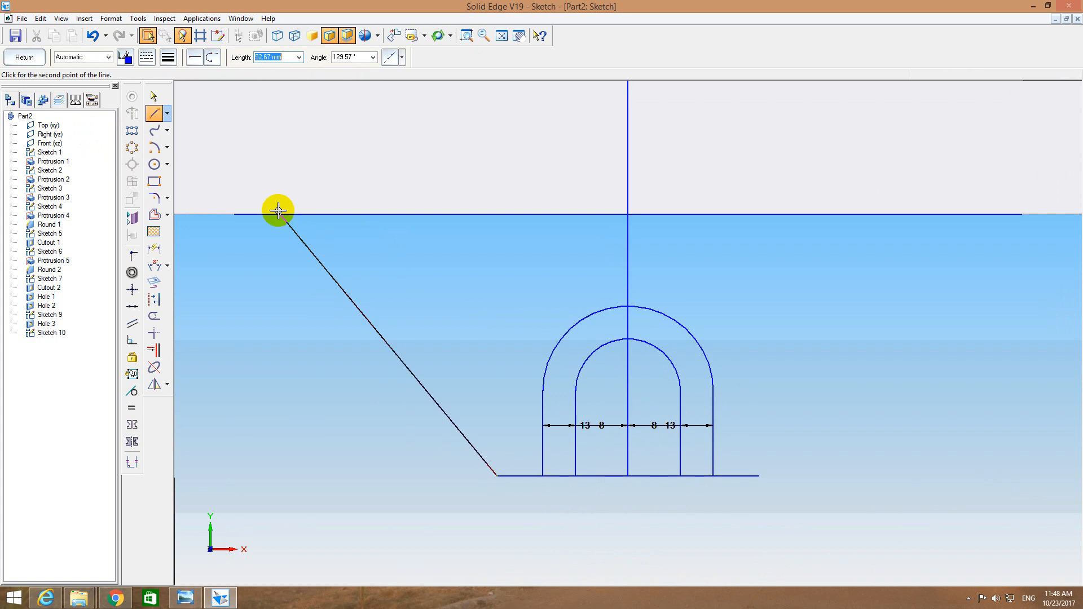
left_click(236, 214)
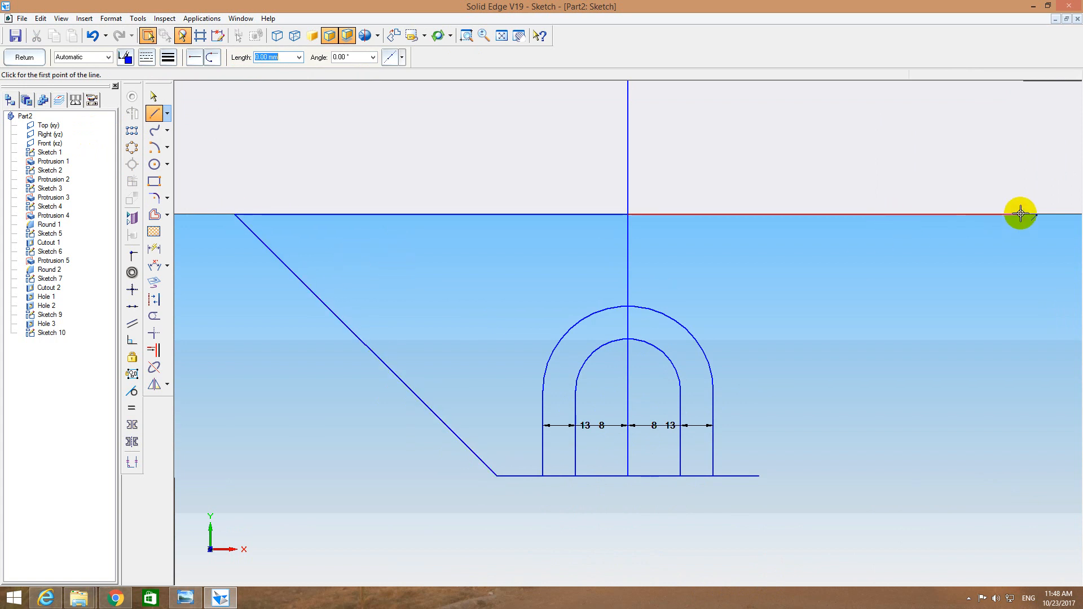
left_click(757, 476)
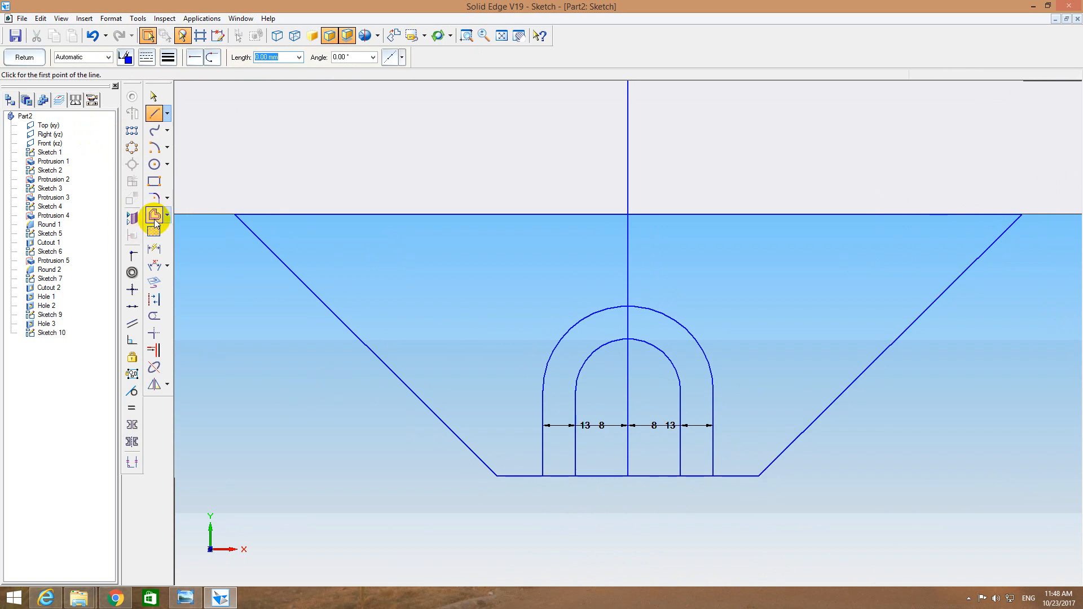
Trim the lug's outer edge across the slot opening and trim away all segments of the vertical centre line.
left_click(154, 316)
left_click(601, 476)
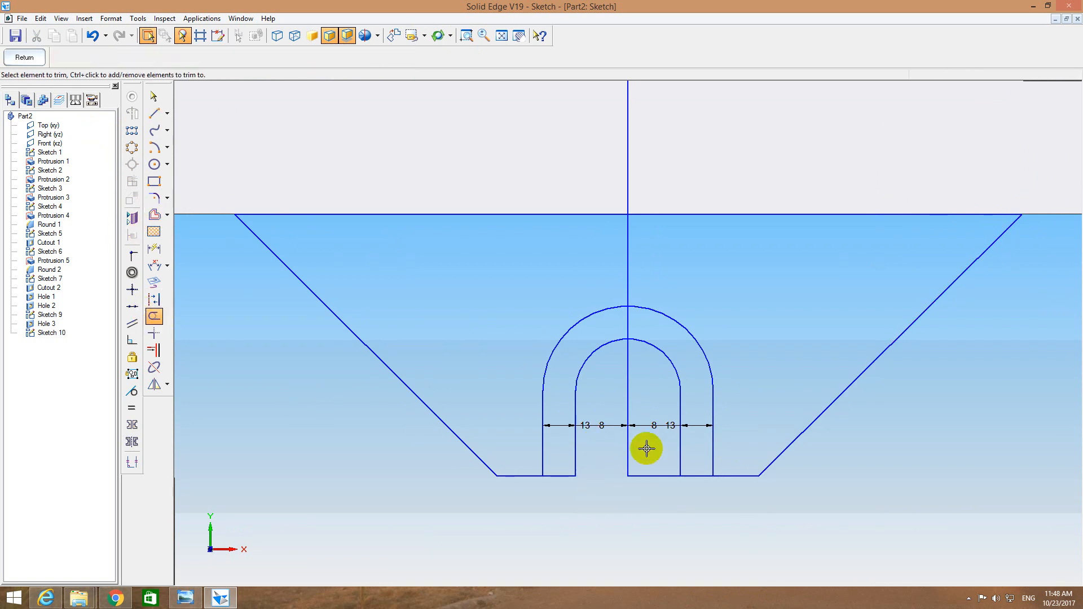
left_click(655, 476)
left_click(628, 384)
left_click(628, 323)
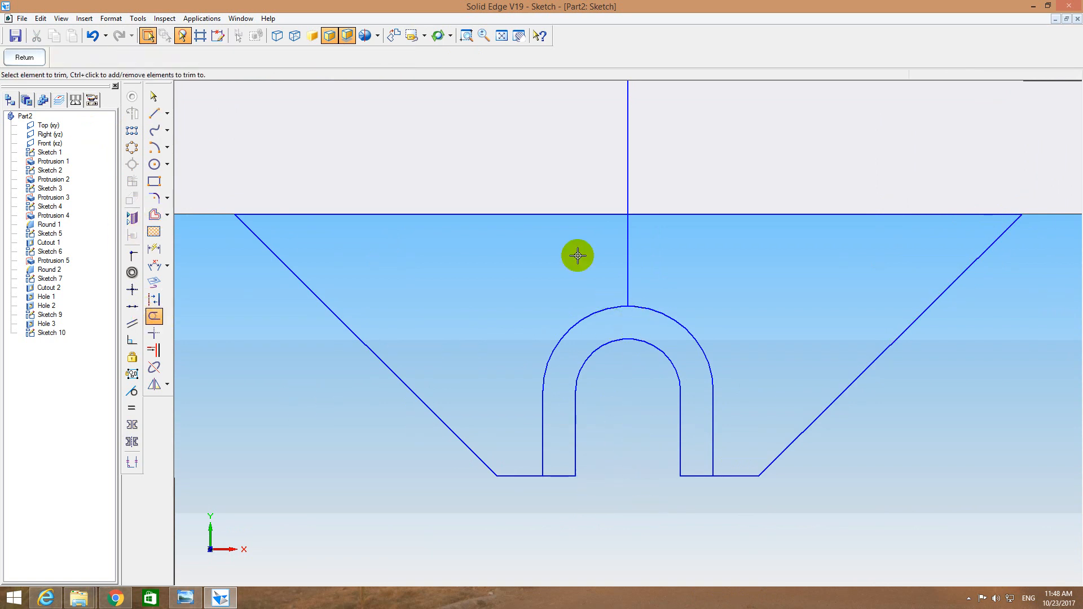
left_click(627, 258)
left_click(628, 149)
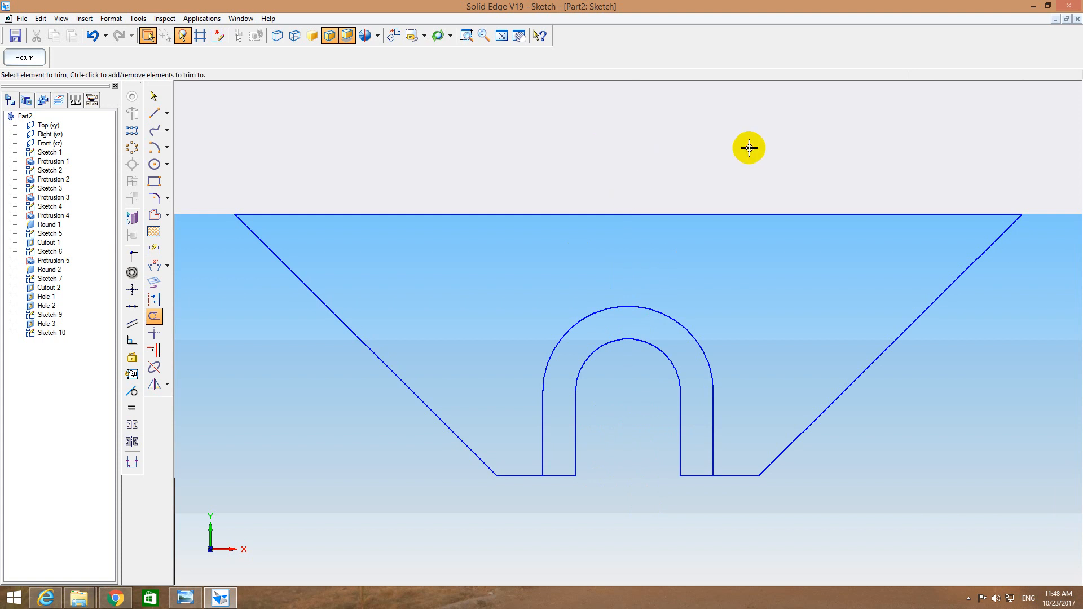
Fillet both corners between the slanted lines and the lug's outer edge with a 13 mm radius.
left_click(155, 198)
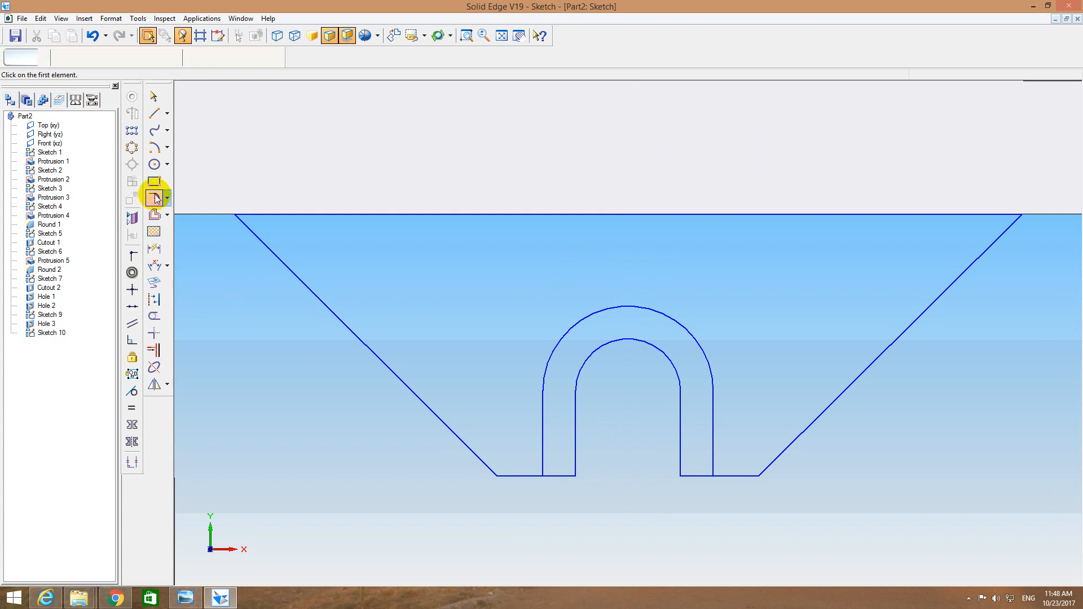
left_click(483, 463)
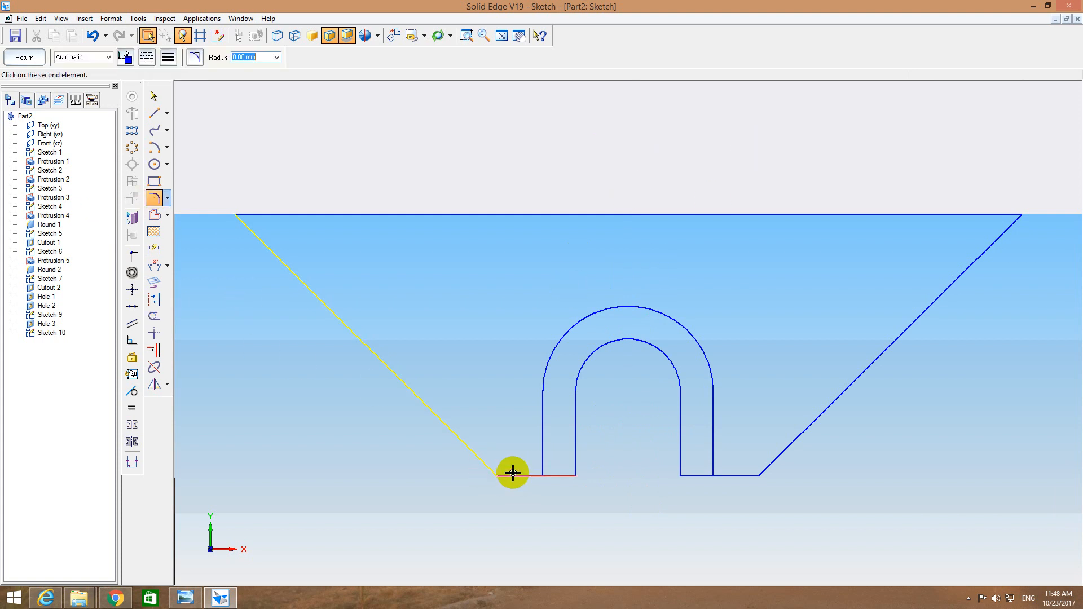
left_click(513, 474)
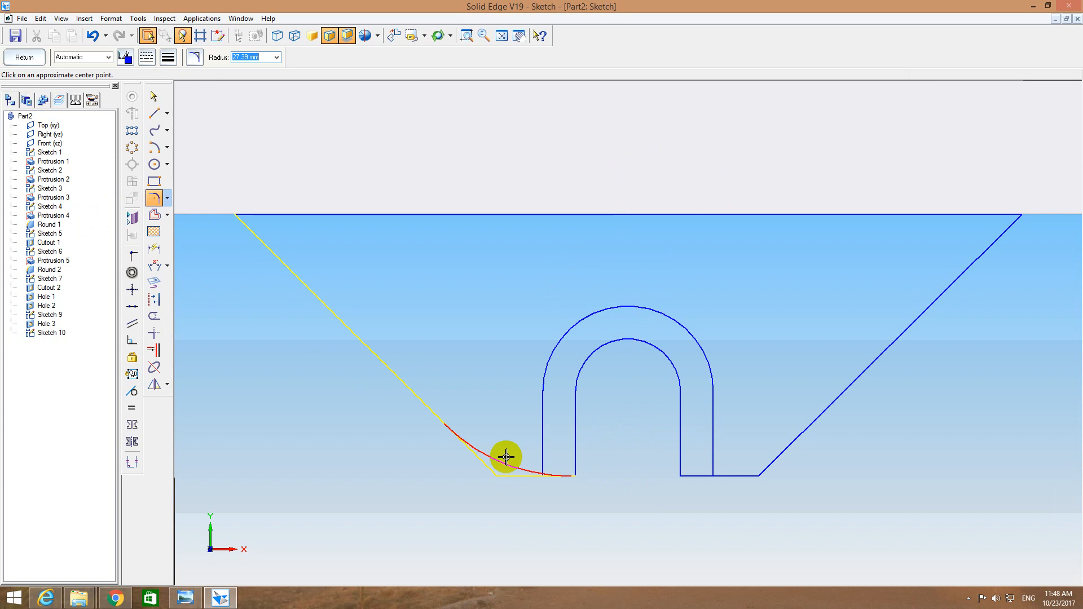
left_click(507, 457)
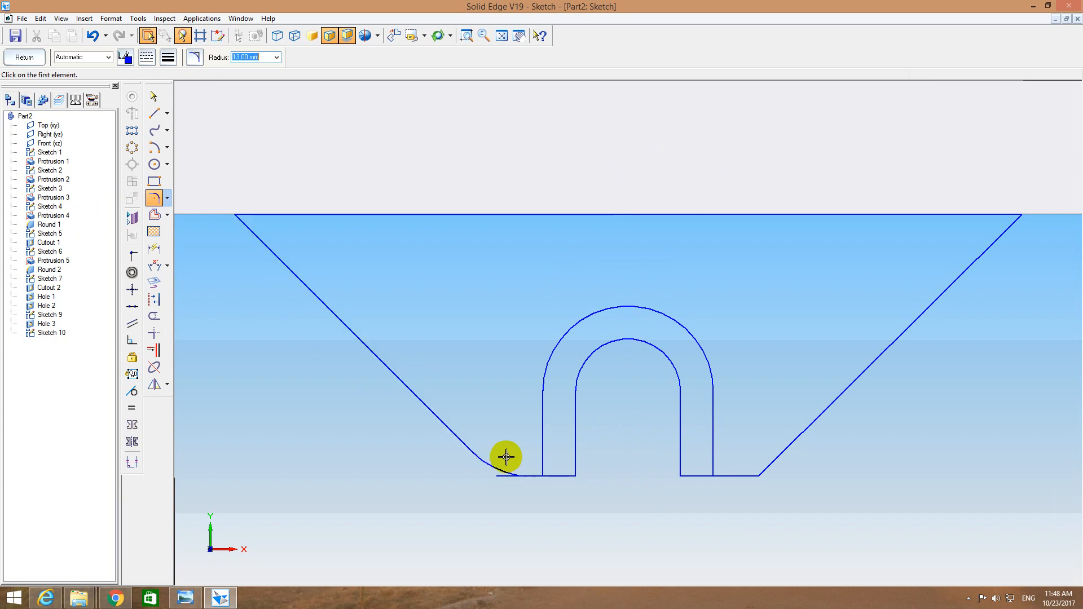
left_click(772, 462)
left_click(744, 475)
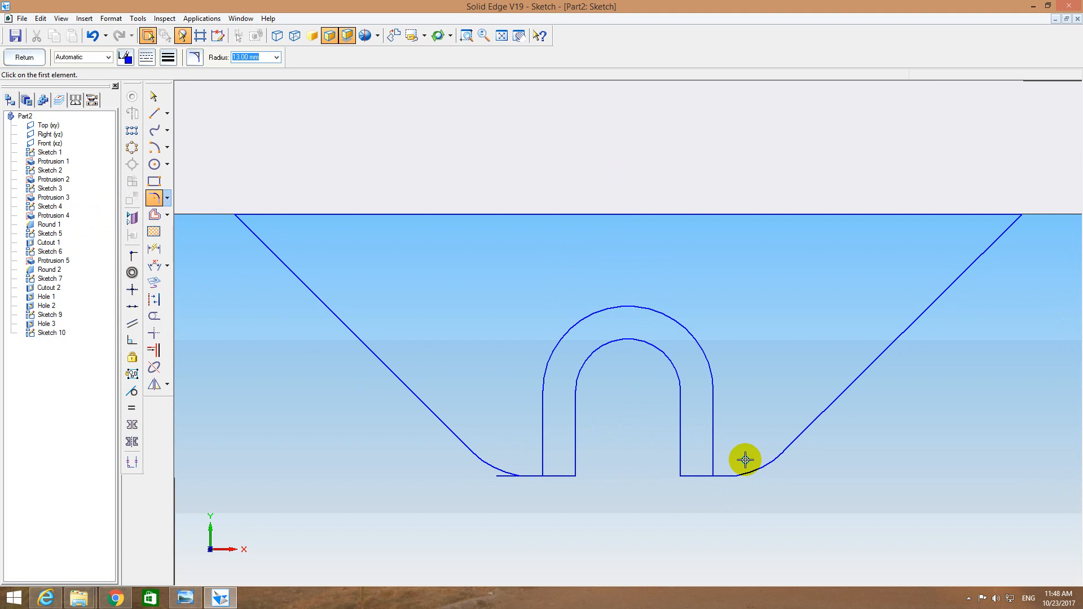
key("Escape")
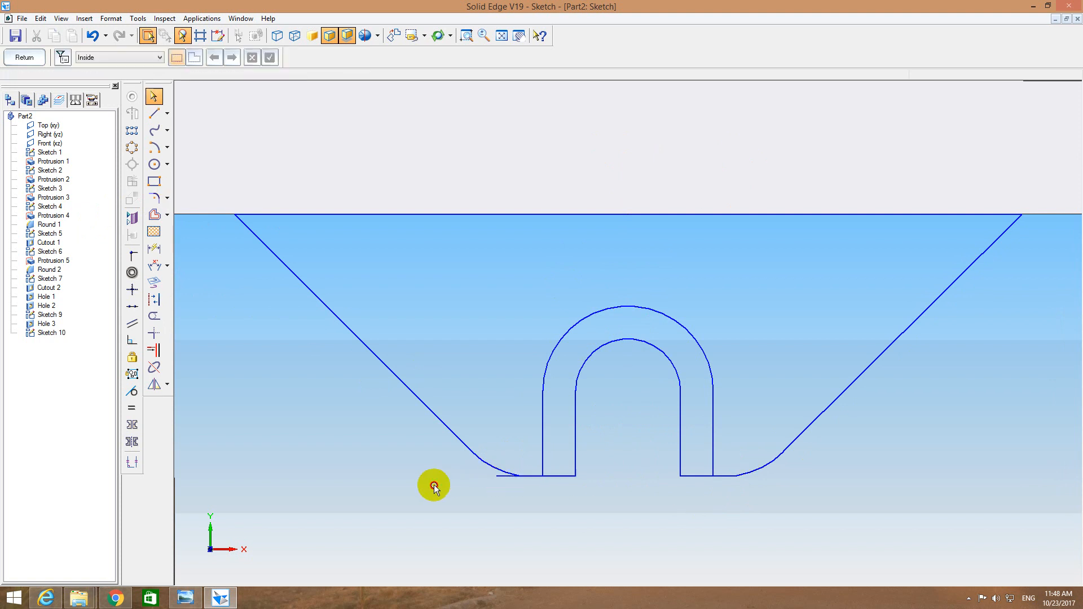
Trim the leftover line stub at the lug's filleted left corner and finish the sketch.
left_click(154, 316)
left_click_drag(485, 476, 505, 479)
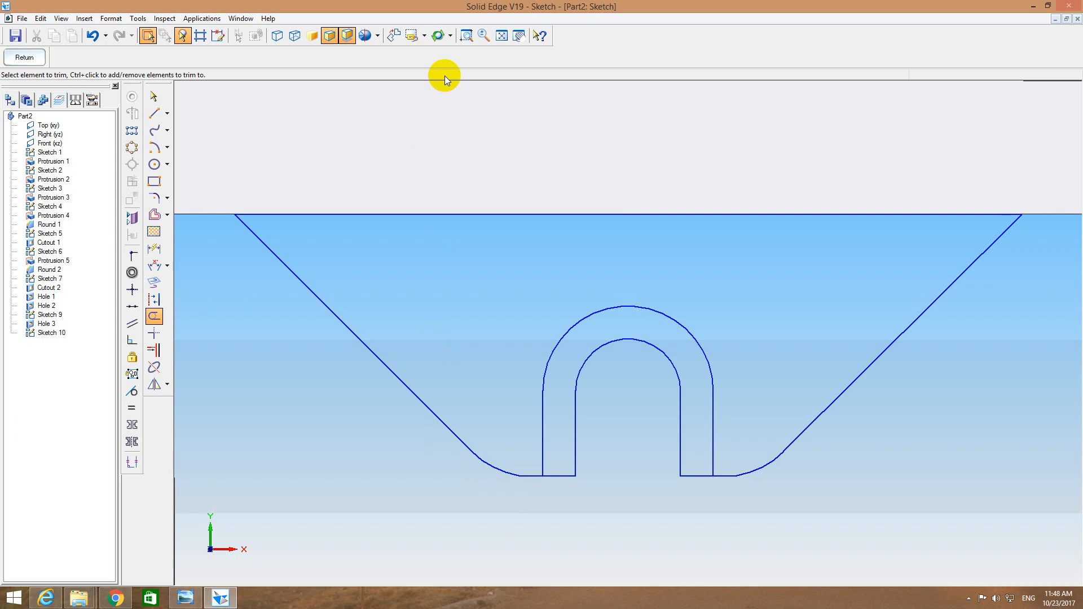
left_click(500, 36)
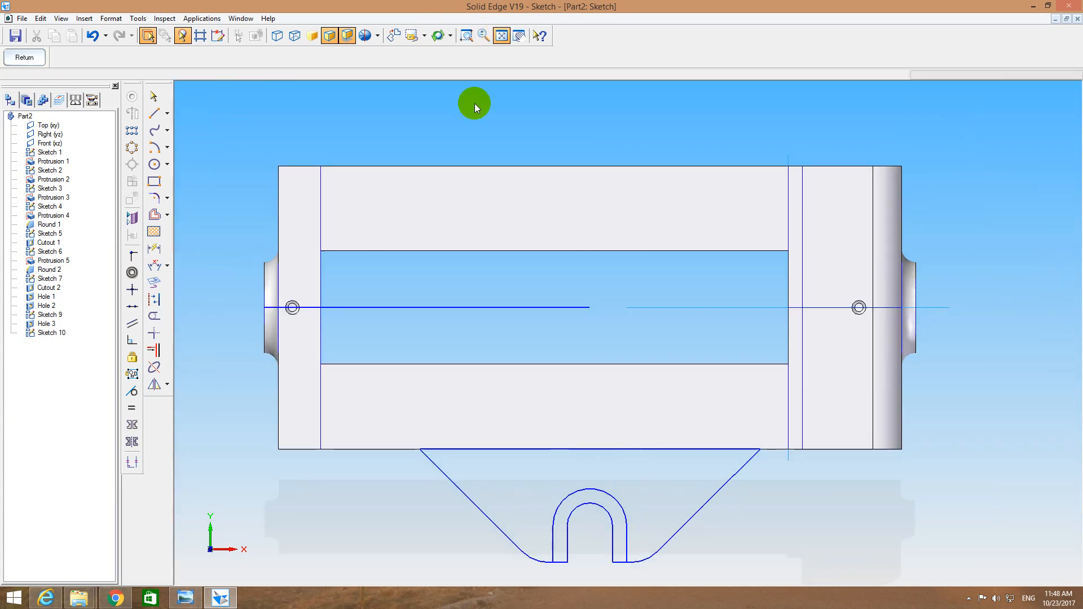
left_click(26, 57)
Extrude the slotted lug profile chain 20 mm upward along the side of the body.
left_click(162, 140)
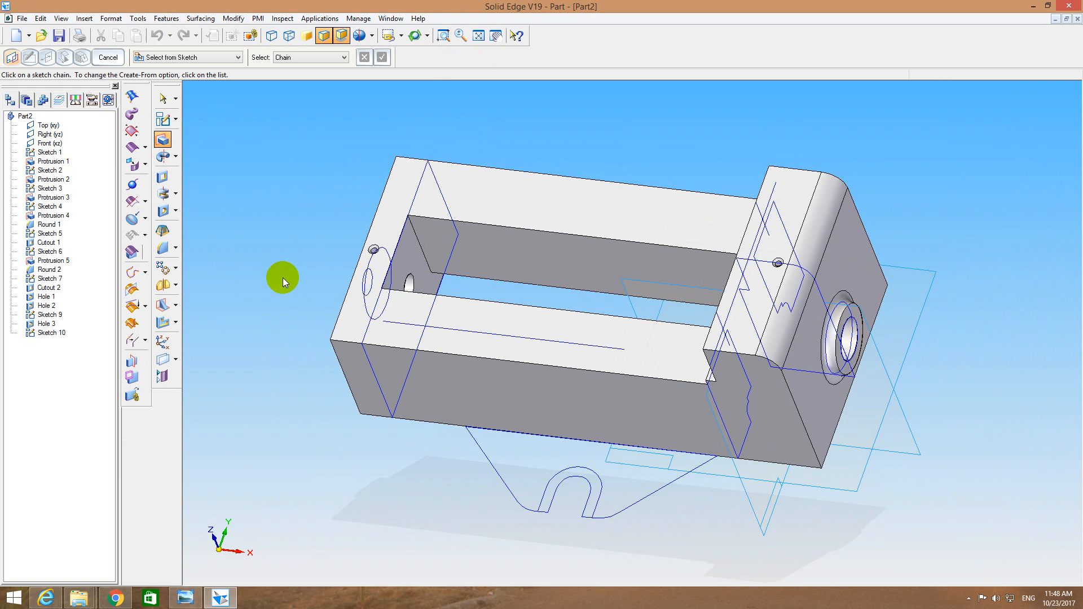
left_click(499, 479)
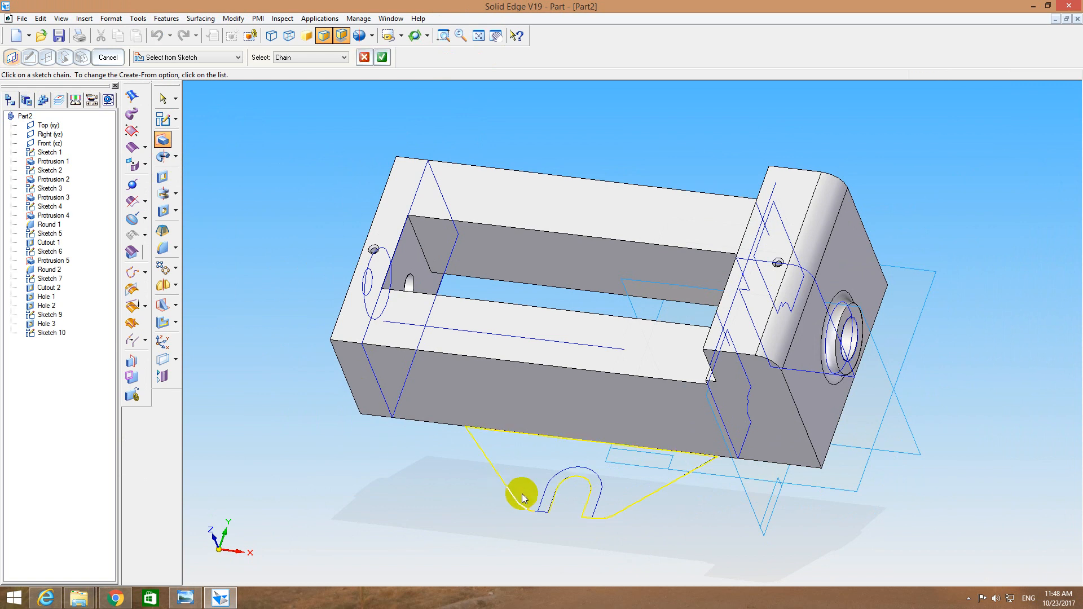
right_click(413, 473)
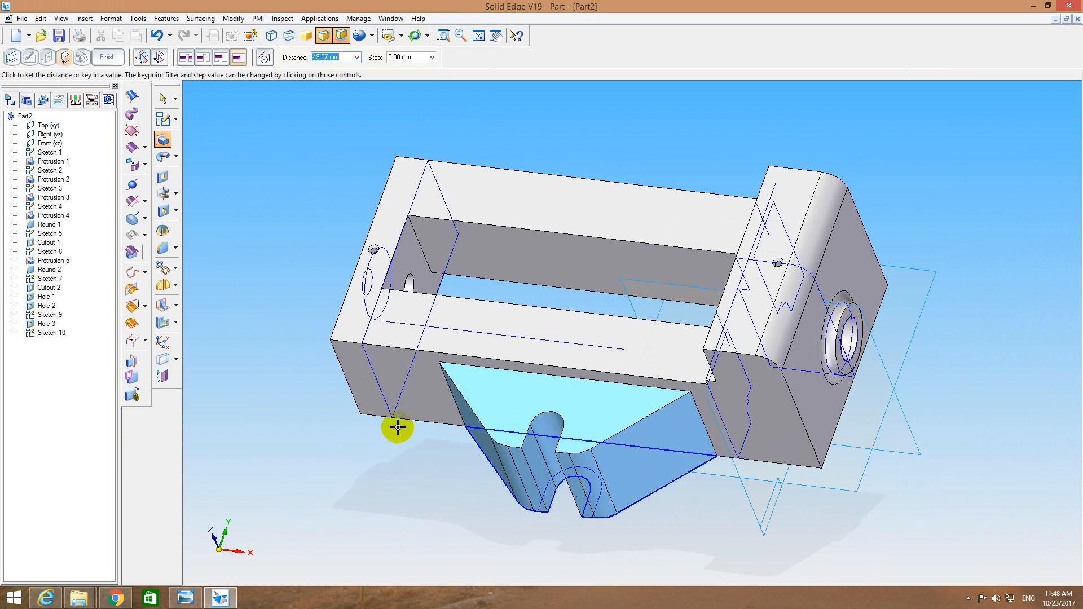
key("Return")
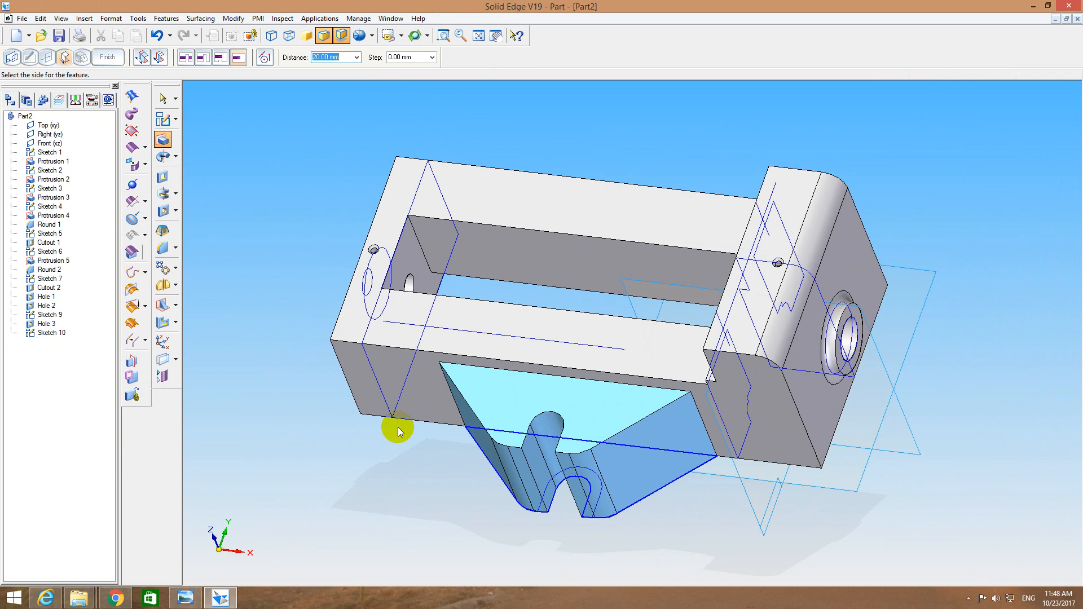
left_click(401, 430)
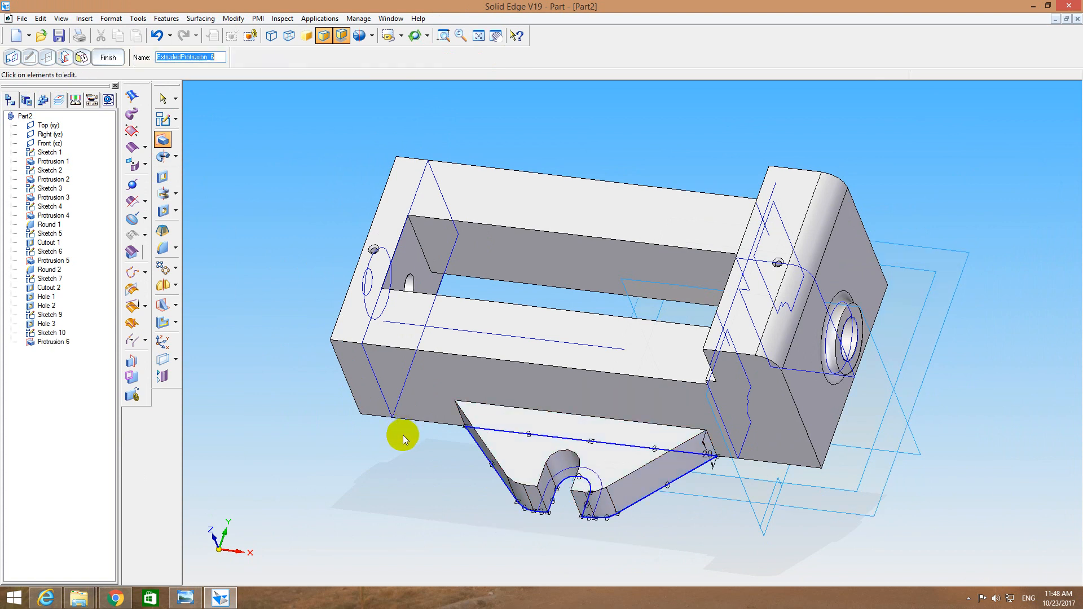
Start a sketch on the lug's top face and draw two concentric semicircular arcs around the slot, with radii 8 mm and 13 mm.
left_click(162, 118)
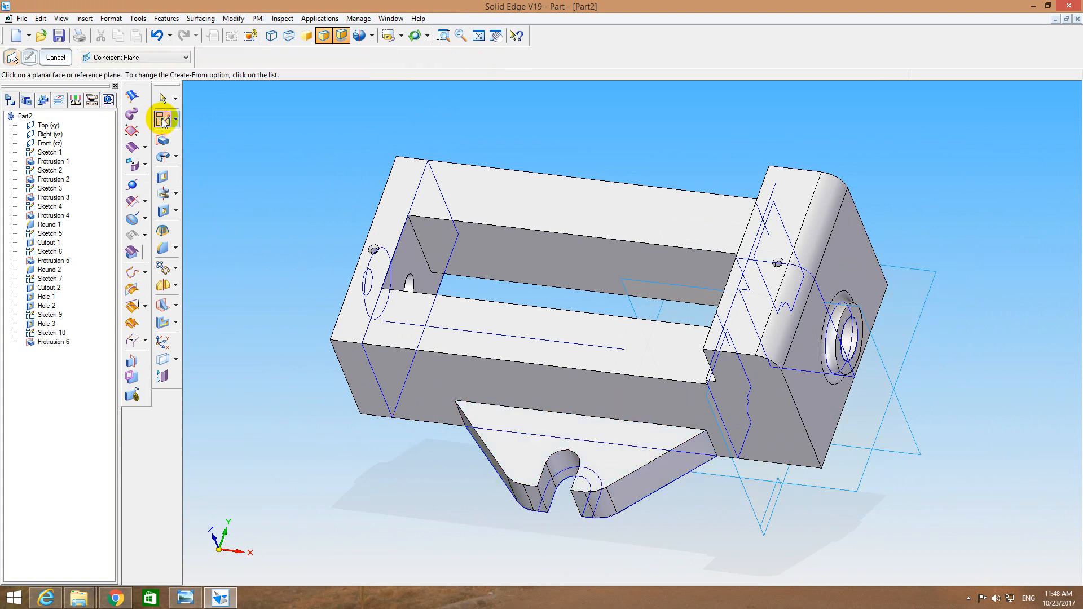
left_click(506, 455)
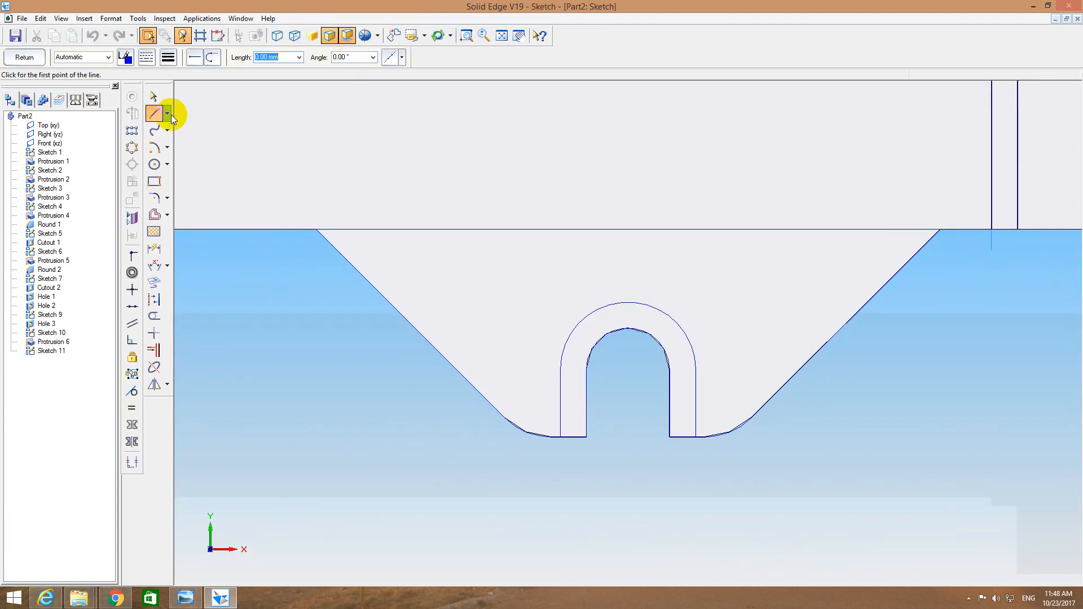
left_click(153, 114)
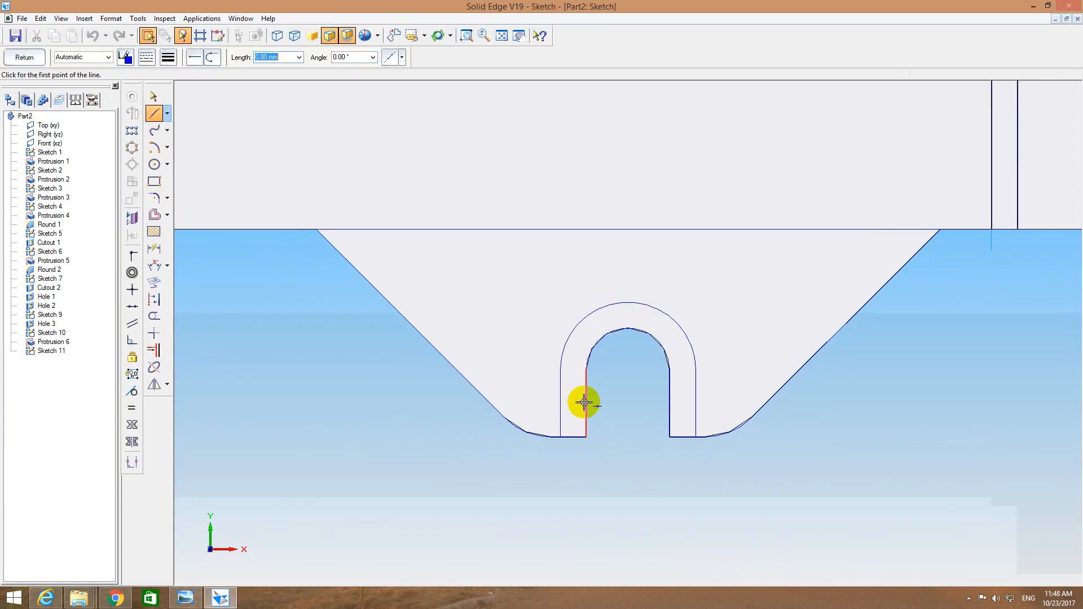
left_click(154, 147)
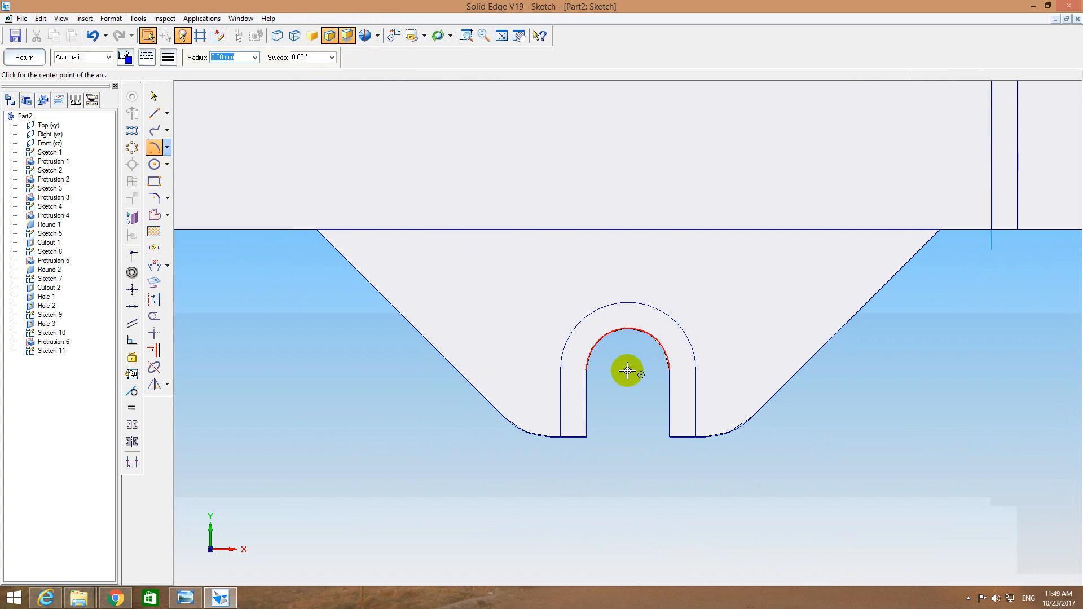
left_click(627, 371)
left_click(586, 369)
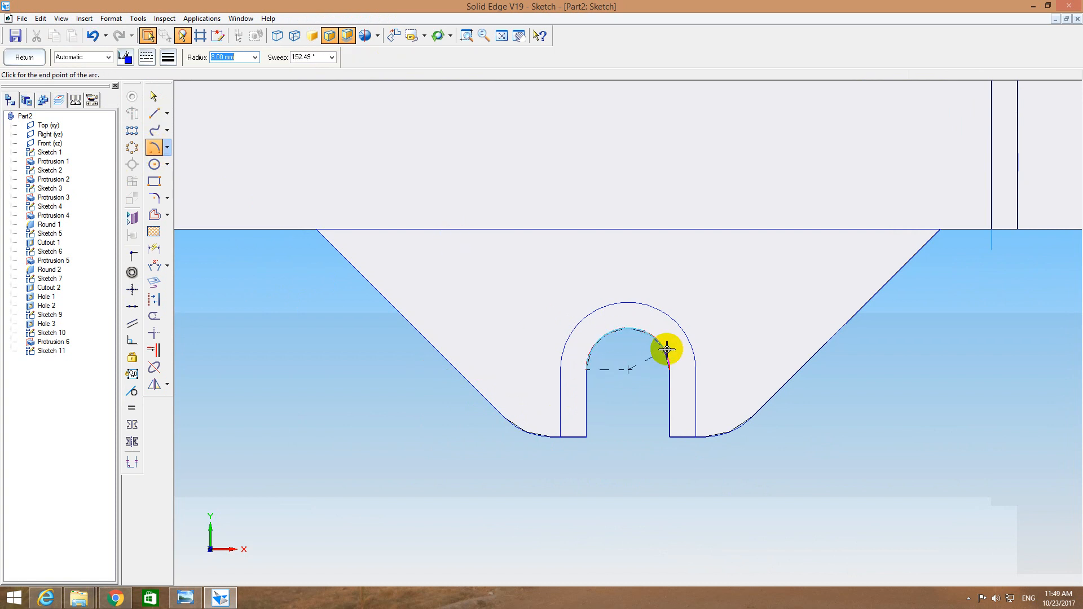
left_click(669, 368)
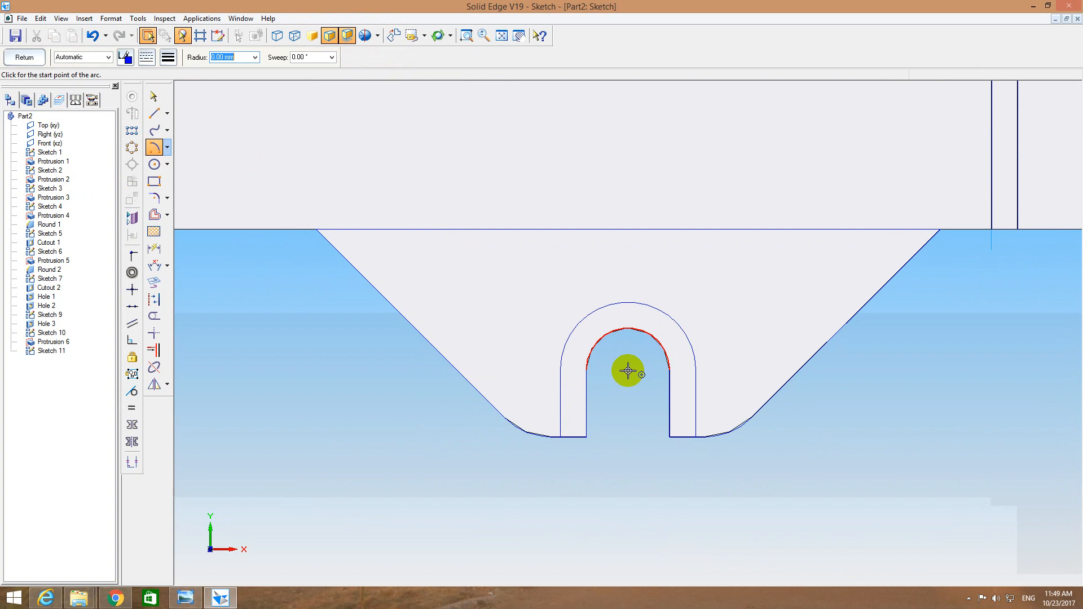
left_click(560, 369)
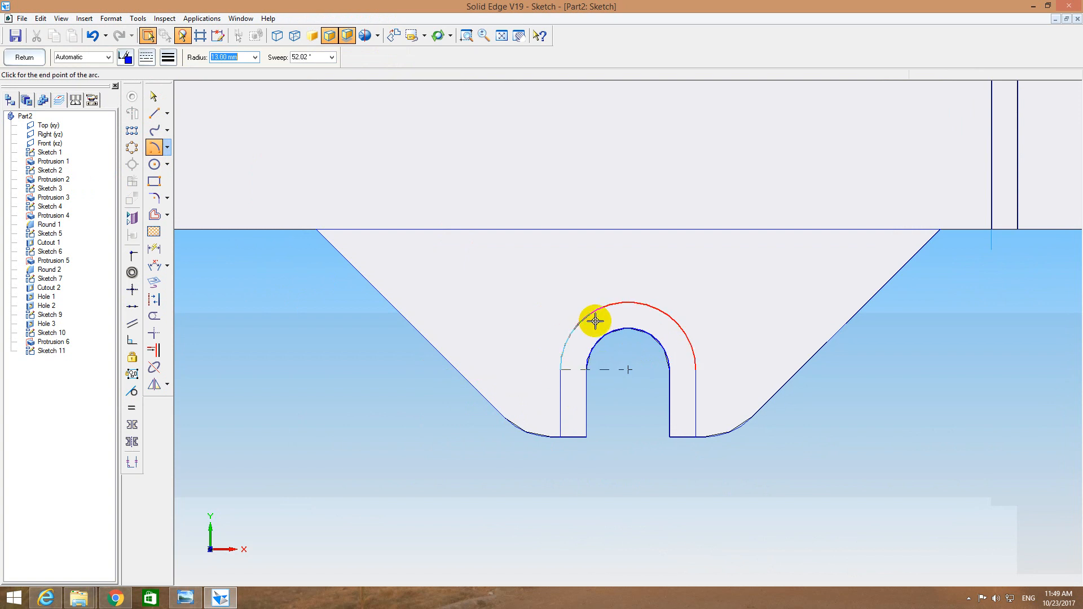
left_click(696, 370)
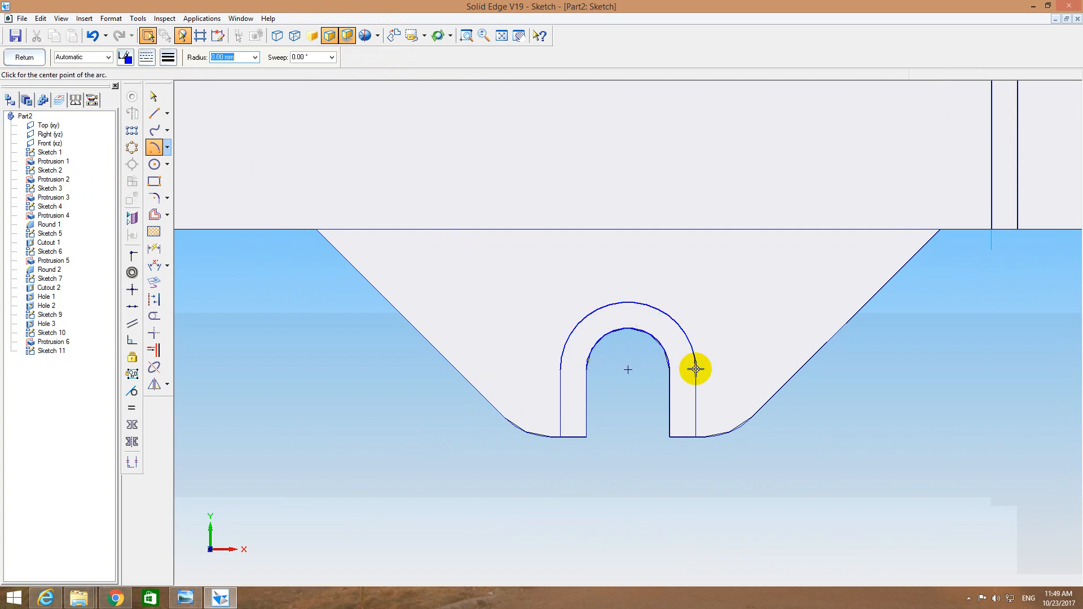
Connect the arcs down to the lug's outer edge with straight lines, closing the U-shaped profile around the slot, and finish the sketch.
left_click(154, 113)
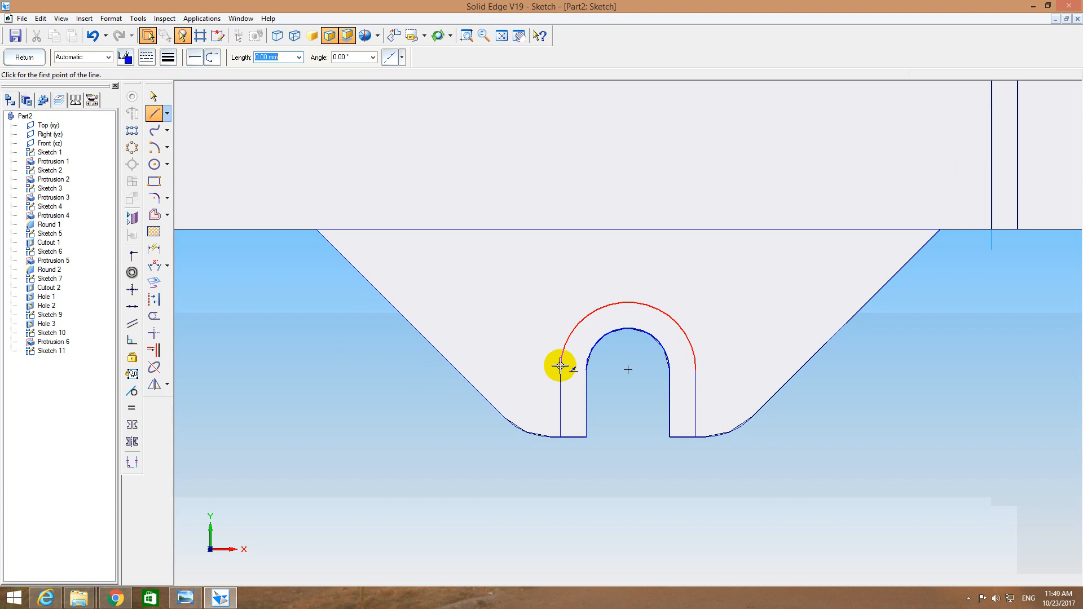
left_click(560, 437)
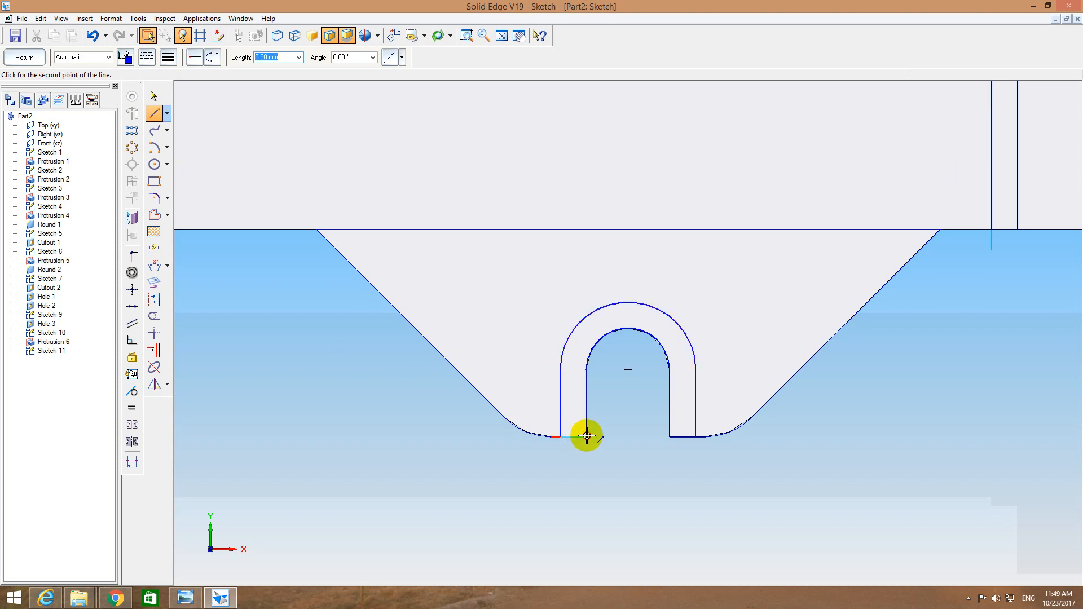
left_click(587, 436)
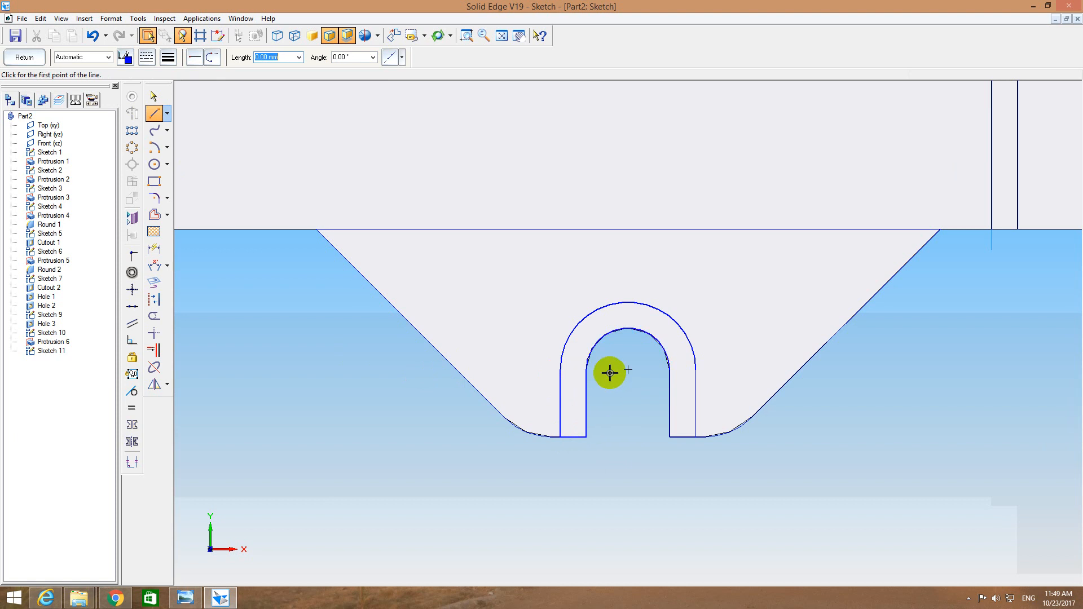
left_click(671, 371)
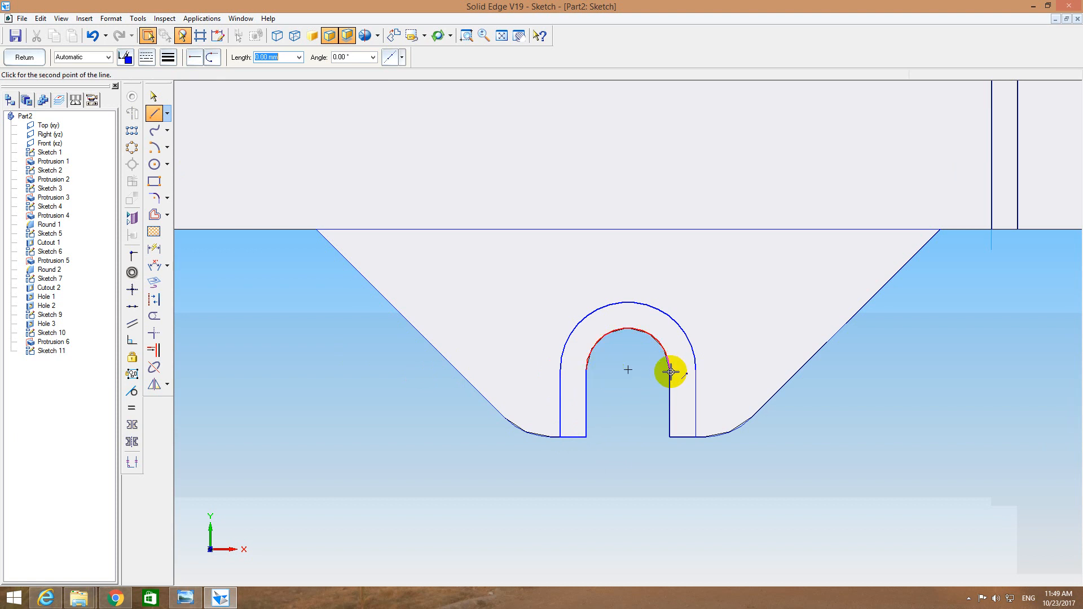
left_click(670, 436)
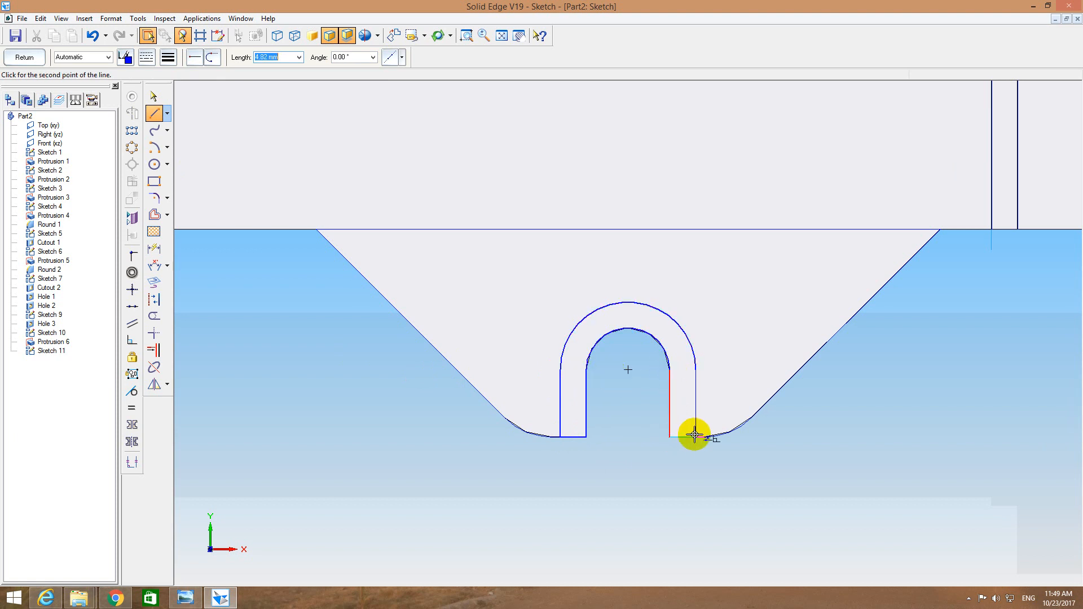
left_click(695, 437)
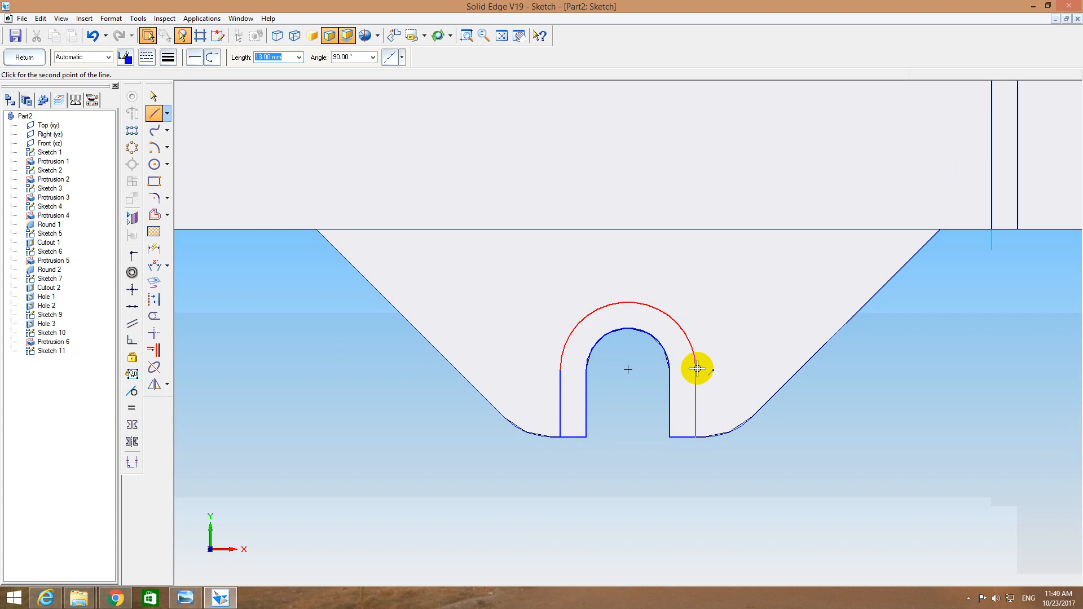
left_click(698, 369)
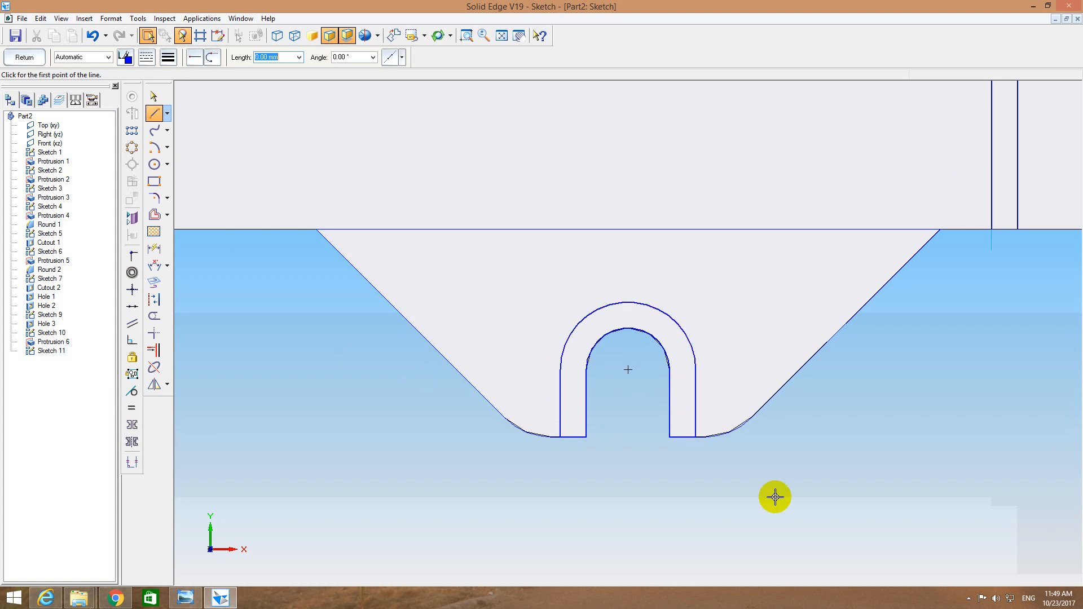
left_click(26, 61)
Extrude the U-shaped profile chain around the slot 3 mm upward from the lug's top face.
left_click(163, 141)
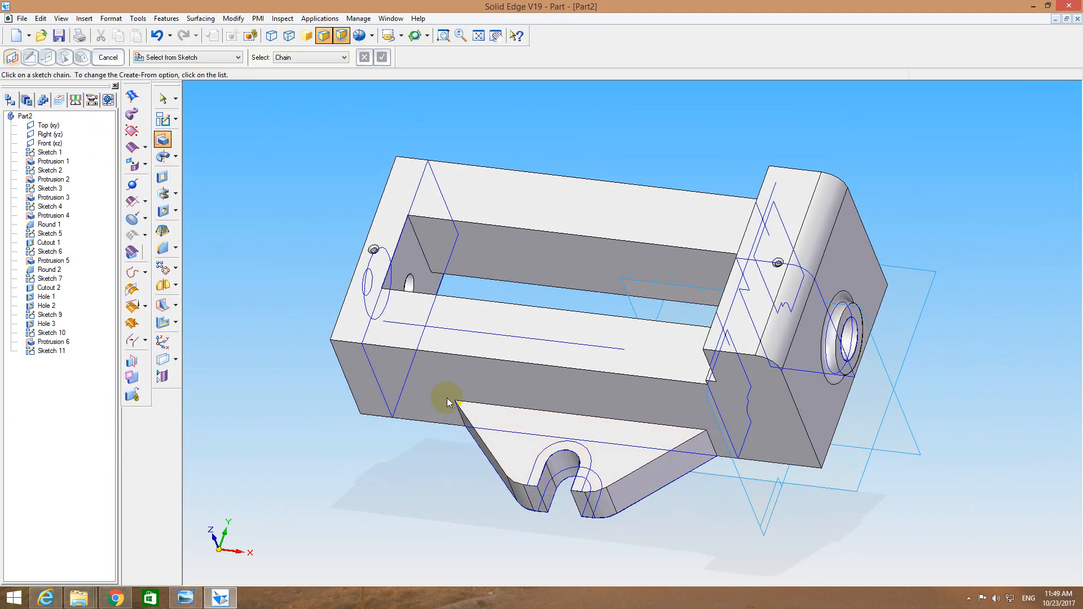
left_click(547, 453)
right_click(544, 450)
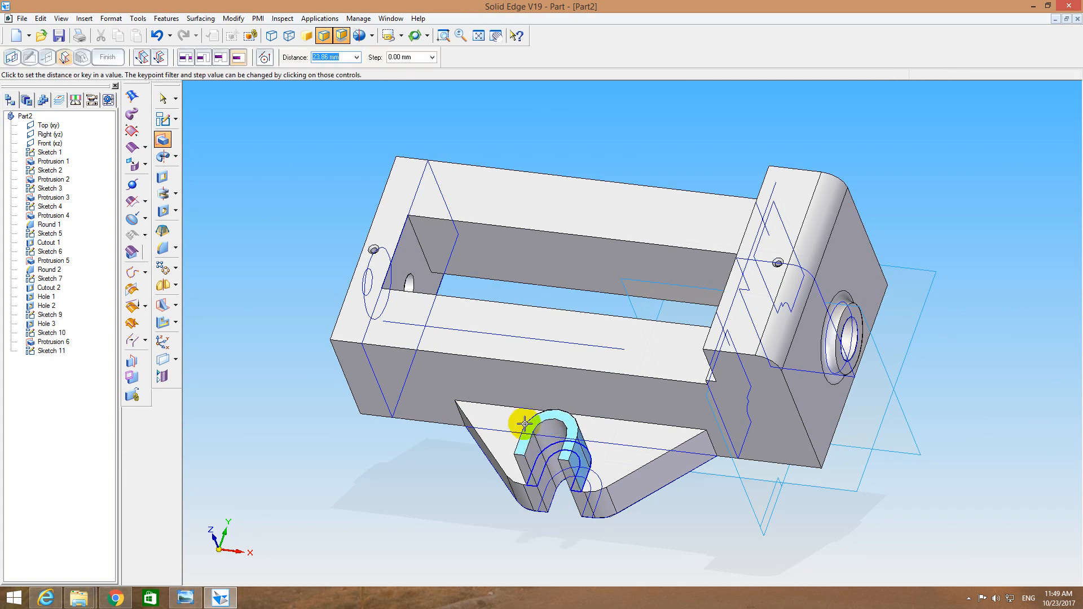
type("3")
key("Return")
left_click(524, 429)
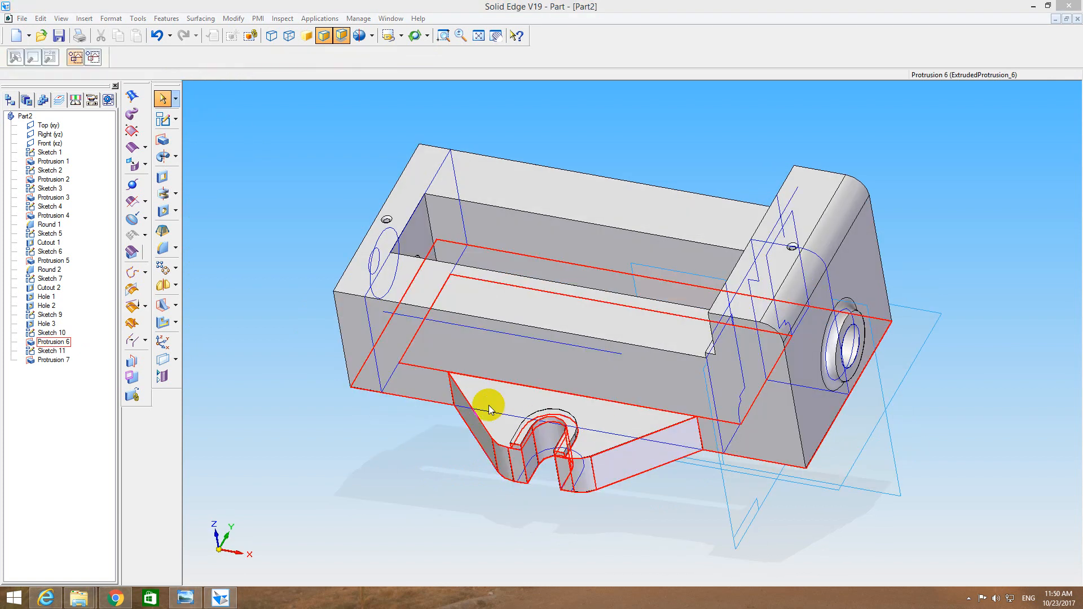
Mirror the lug and its raised slot rim, Protrusion 6 and Protrusion 7, about the body's lengthwise centre plane using the Smart option.
middle_click_drag(370, 436, 364, 489)
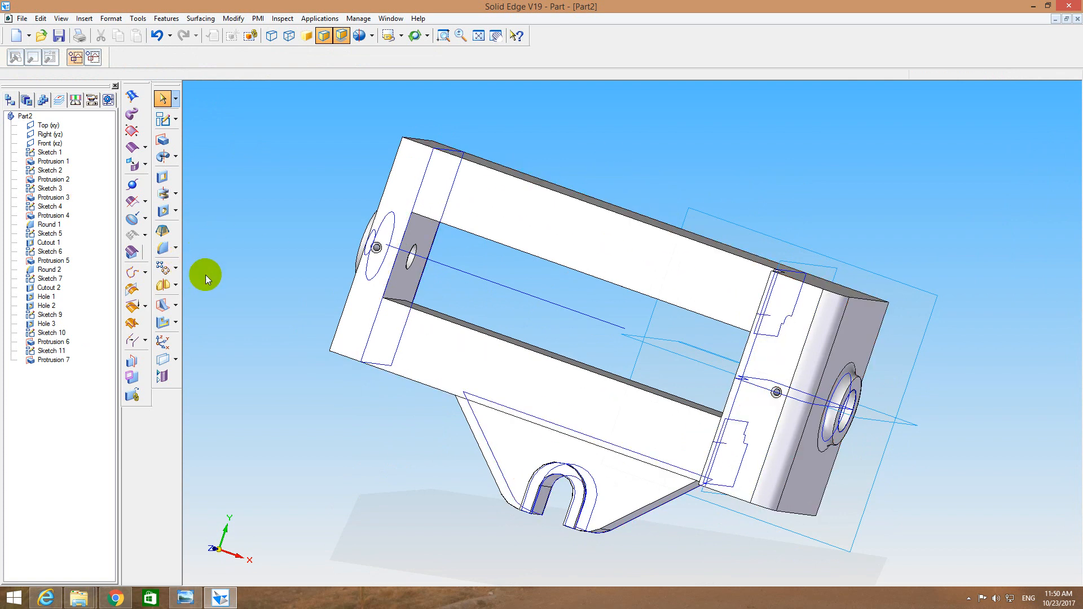
left_click(159, 285)
middle_click_drag(249, 343, 250, 300)
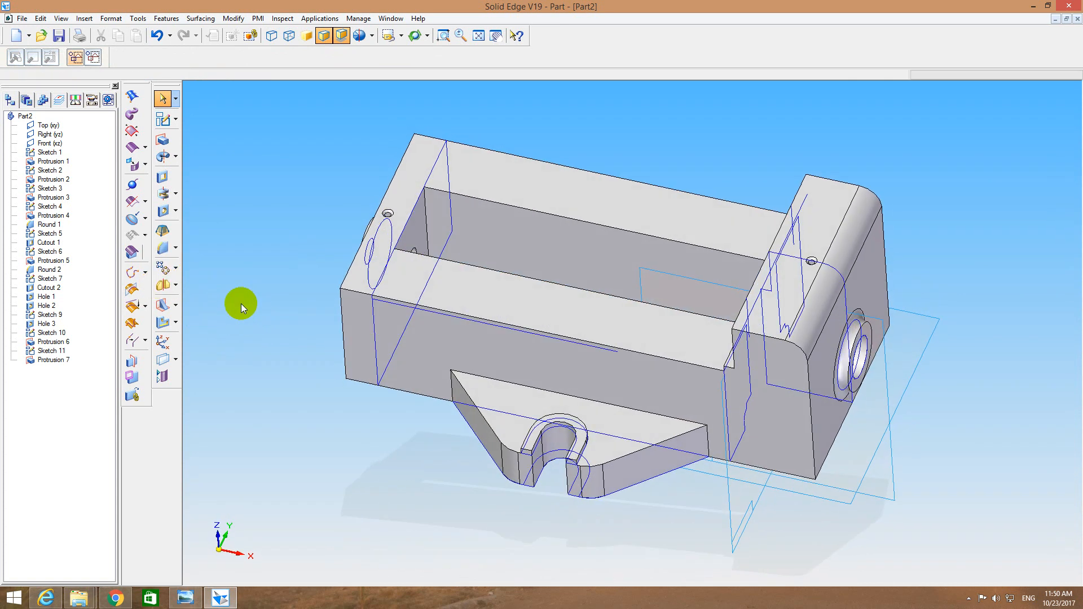
left_click(163, 285)
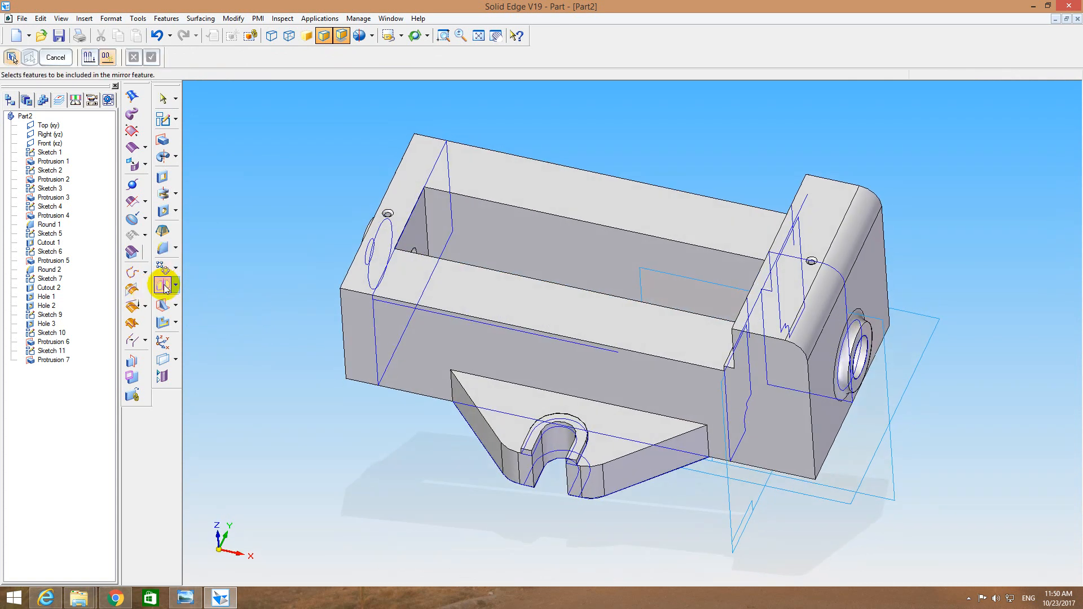
left_click(53, 342)
left_click(51, 361)
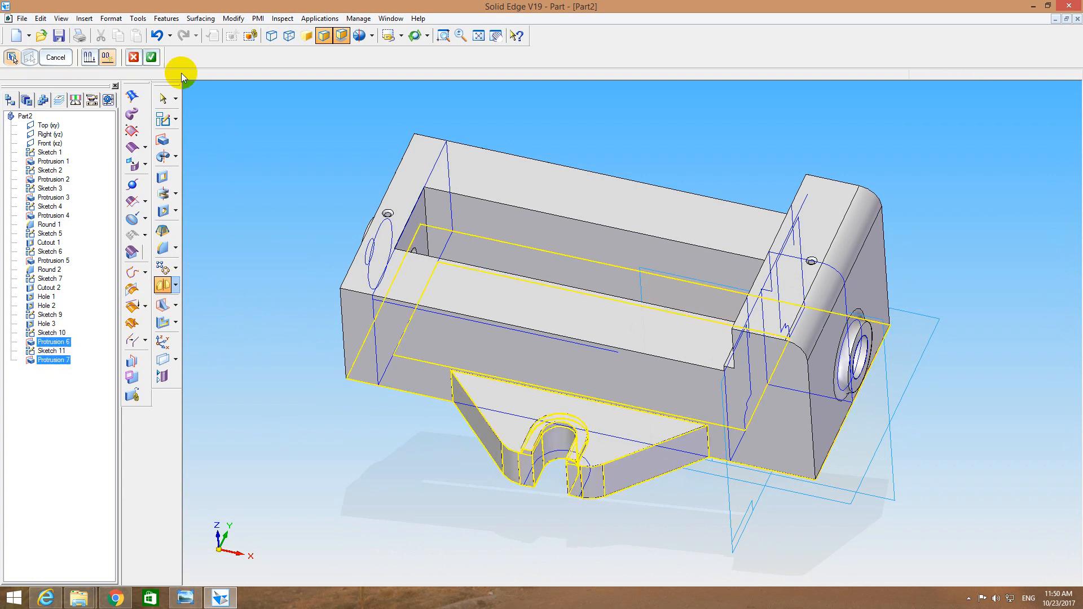
left_click(150, 58)
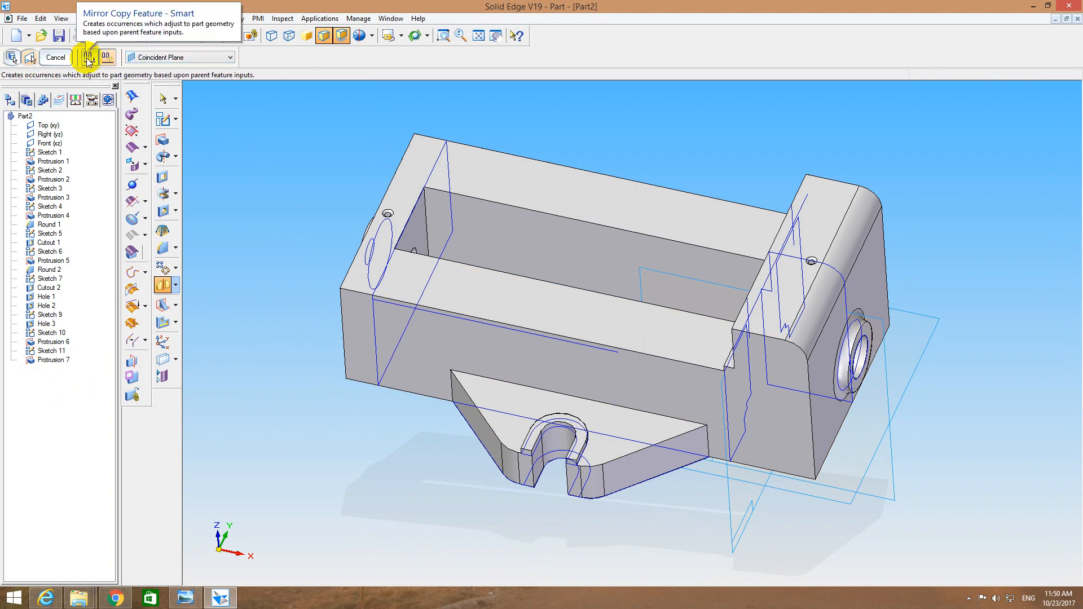
left_click(87, 59)
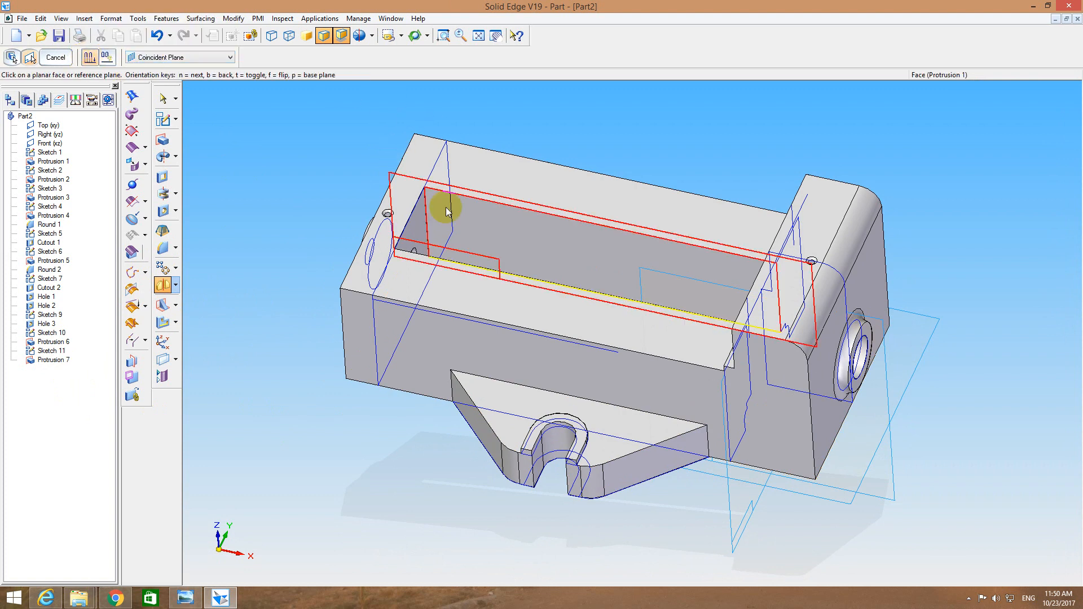
middle_click_drag(446, 209, 435, 259)
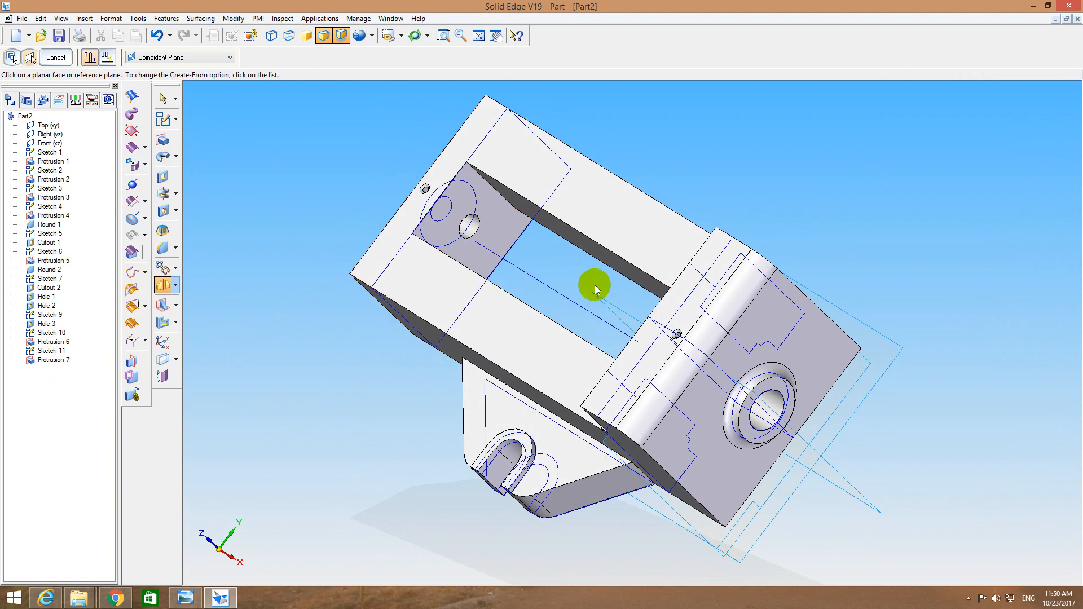
left_click(611, 305)
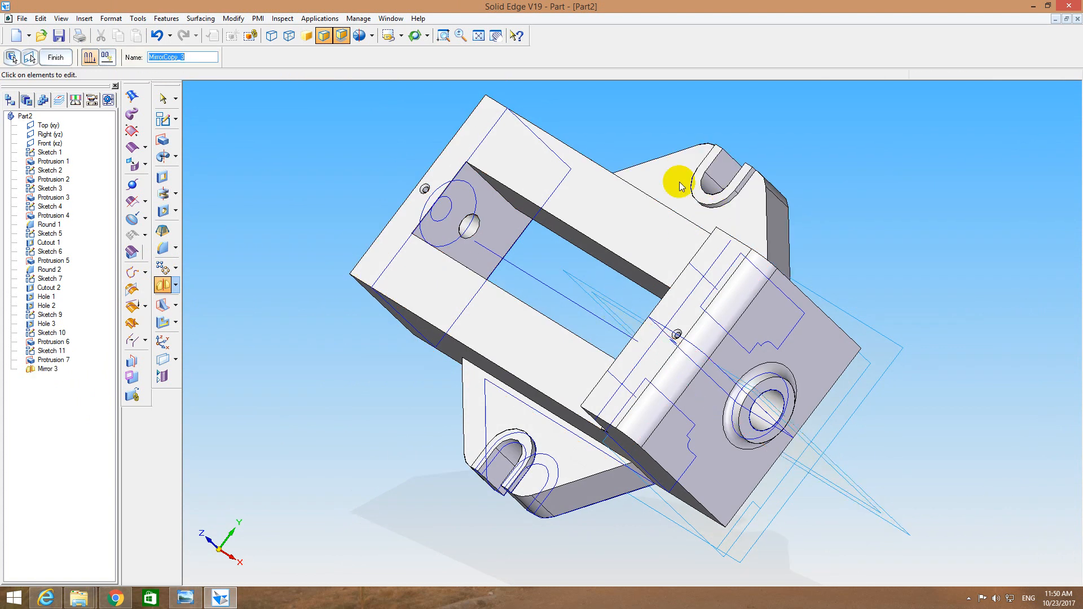
left_click(55, 57)
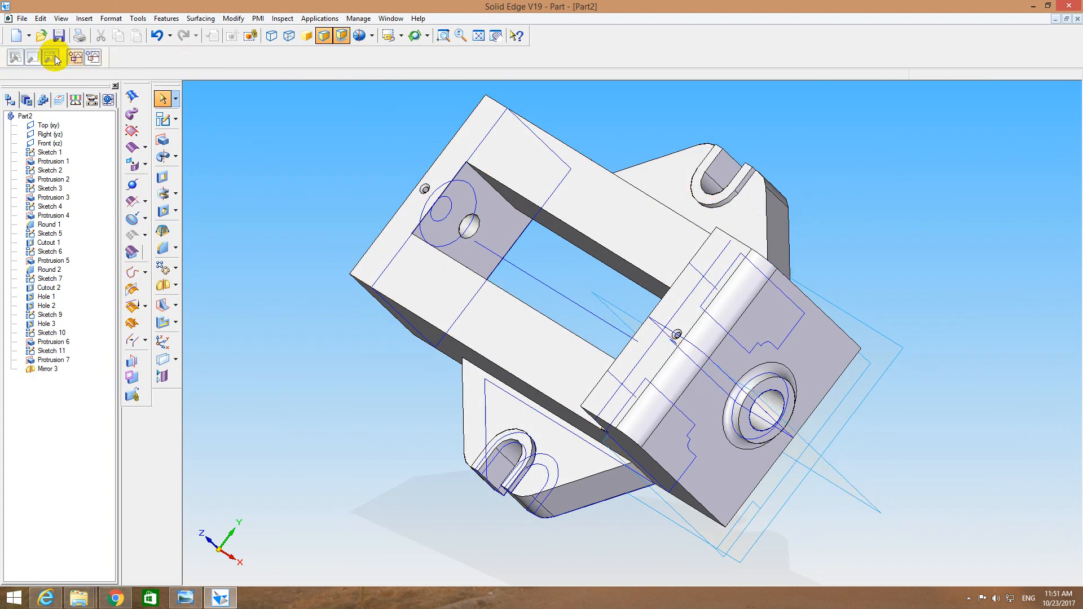
Start saving the part and set its title property to "Body of the Vice".
middle_click_drag(298, 204, 369, 167)
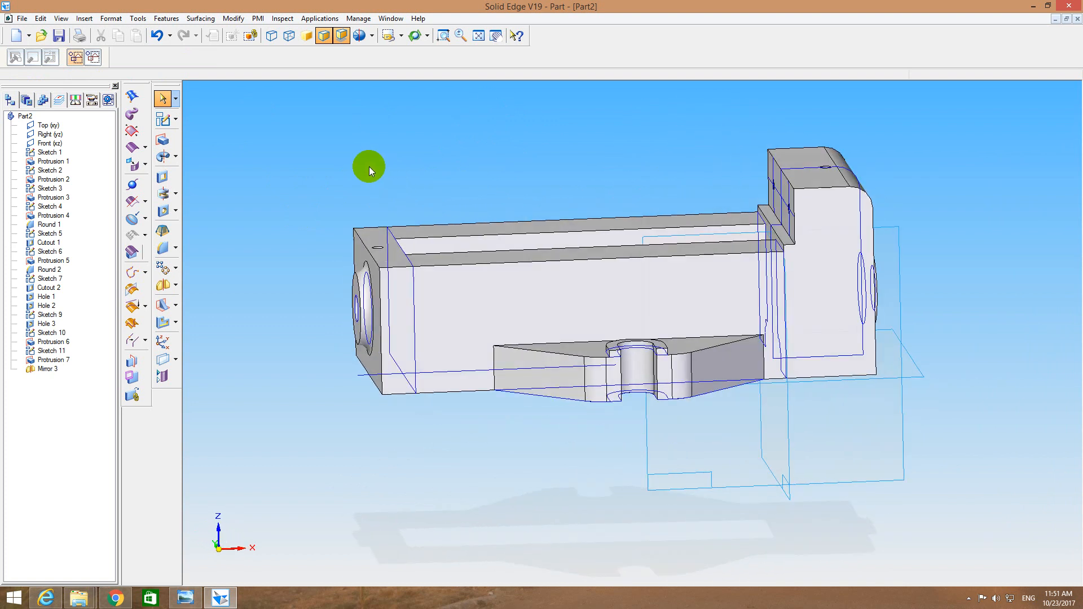
middle_click_drag(369, 168, 317, 156)
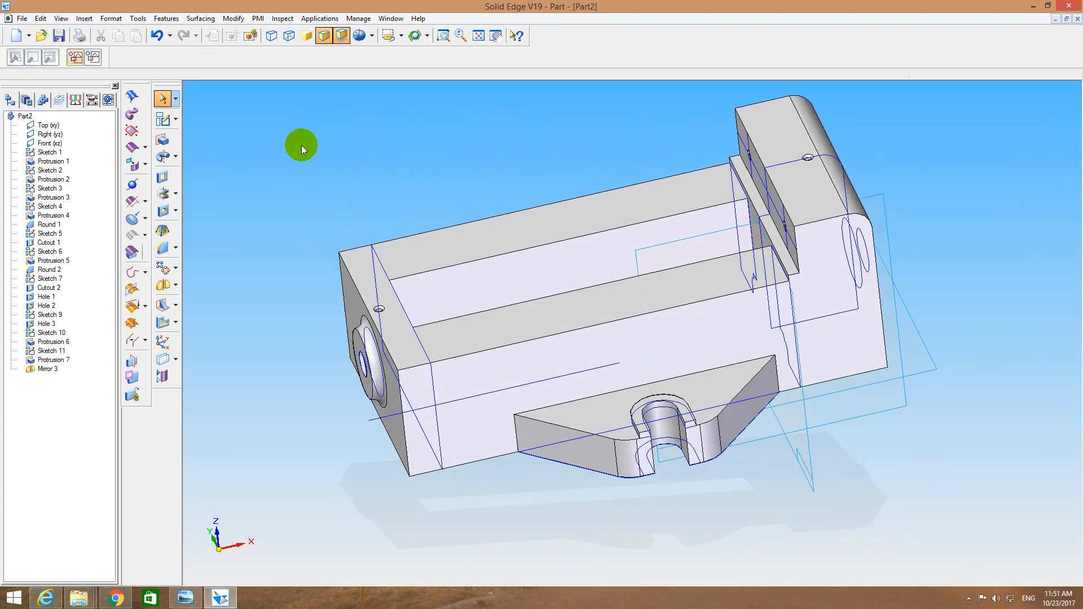
left_click(59, 35)
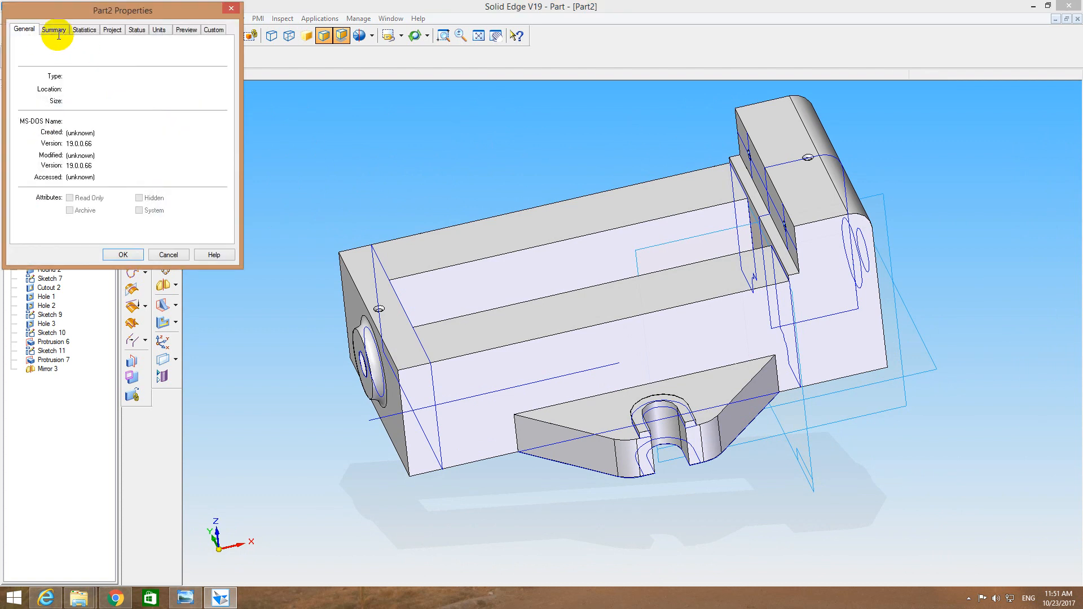
left_click(54, 30)
left_click(61, 48)
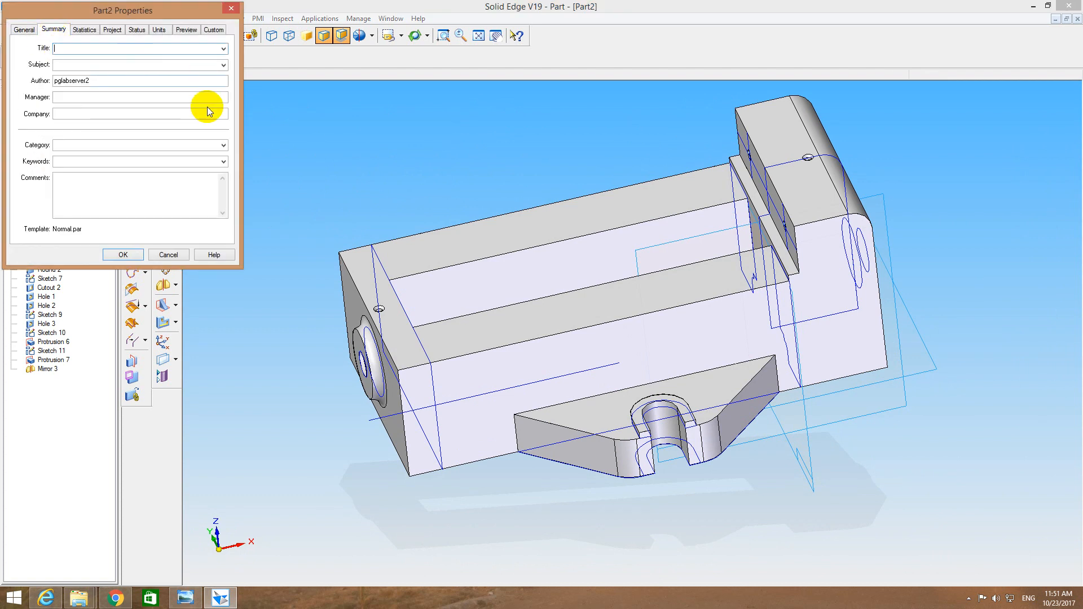
type("bODY")
key("BackSpace")
key("BackSpace")
key("BackSpace")
key("BackSpace")
type("Body of the Vice")
key("Return")
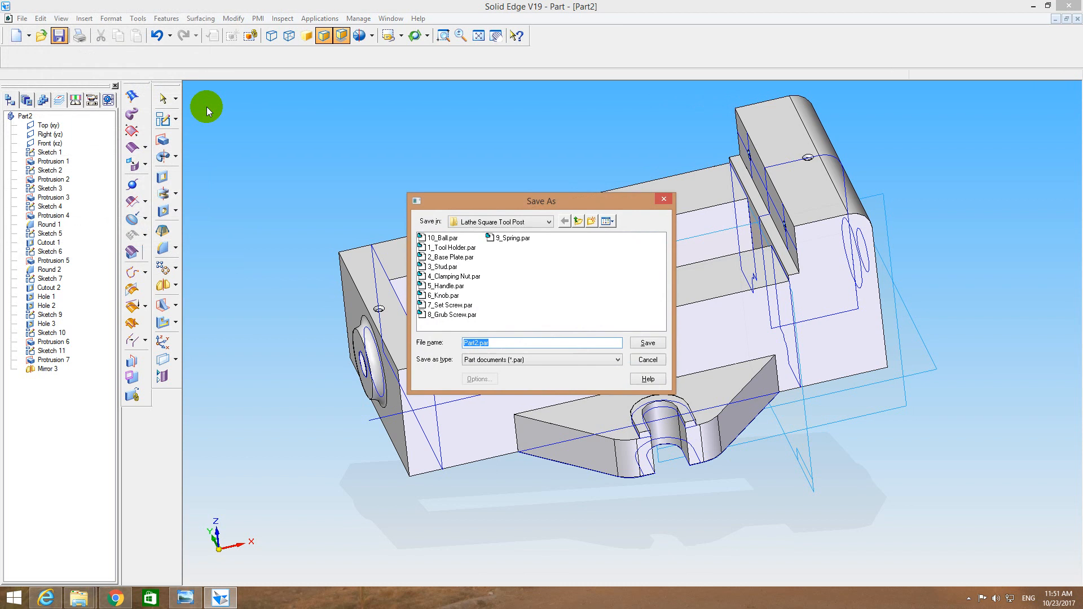
Create a new folder named MV_New inside the 3VC15ME00 folder as the save location.
left_click(579, 222)
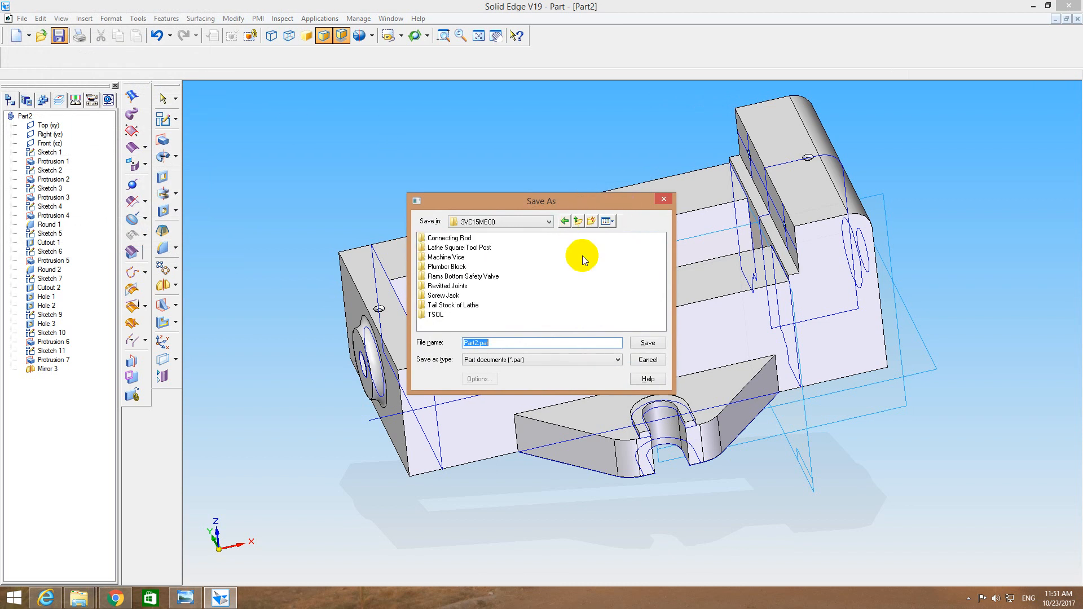
left_click(592, 223)
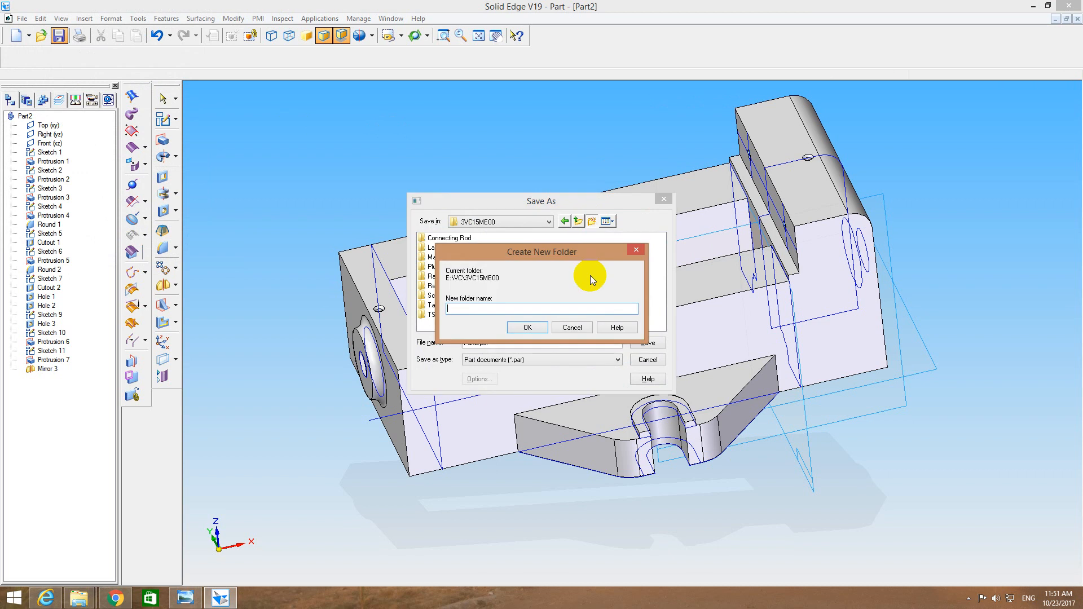
type("New")
key("BackSpace")
key("BackSpace")
key("BackSpace")
type("MV_NEw")
key("Return")
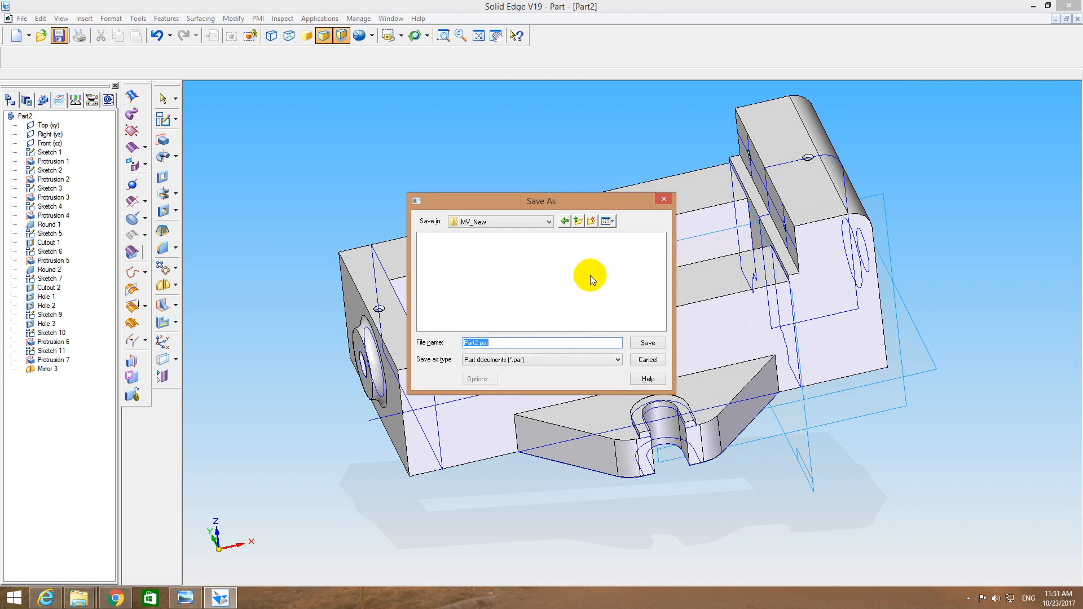
Save the part in the MV_New folder as "Body of the Vice" and close the document.
type("Body of teh")
key("BackSpace")
key("BackSpace")
key("Return")
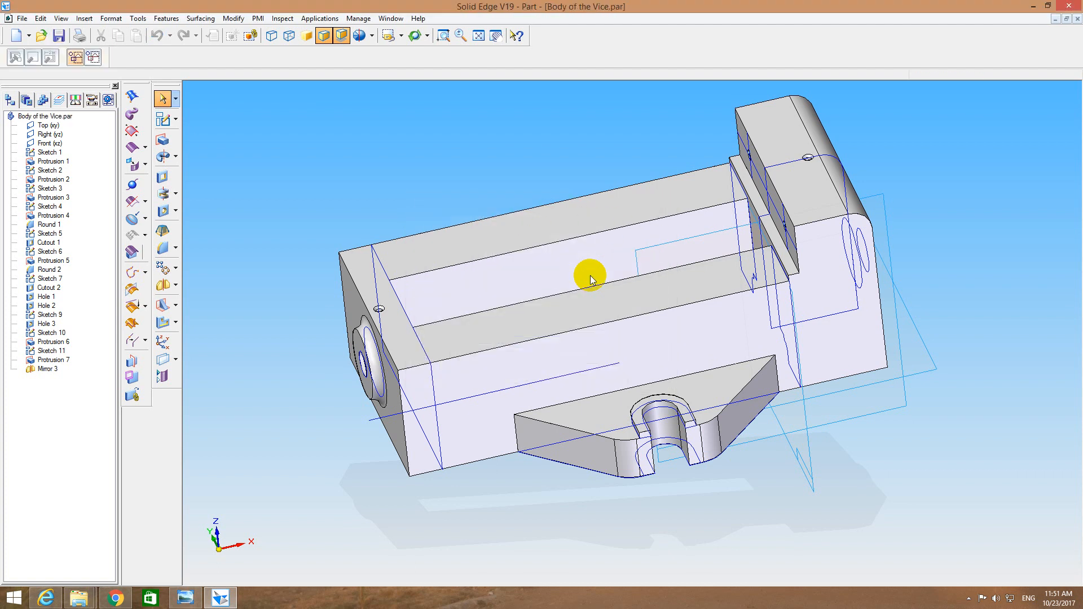
middle_click_drag(470, 236, 358, 205)
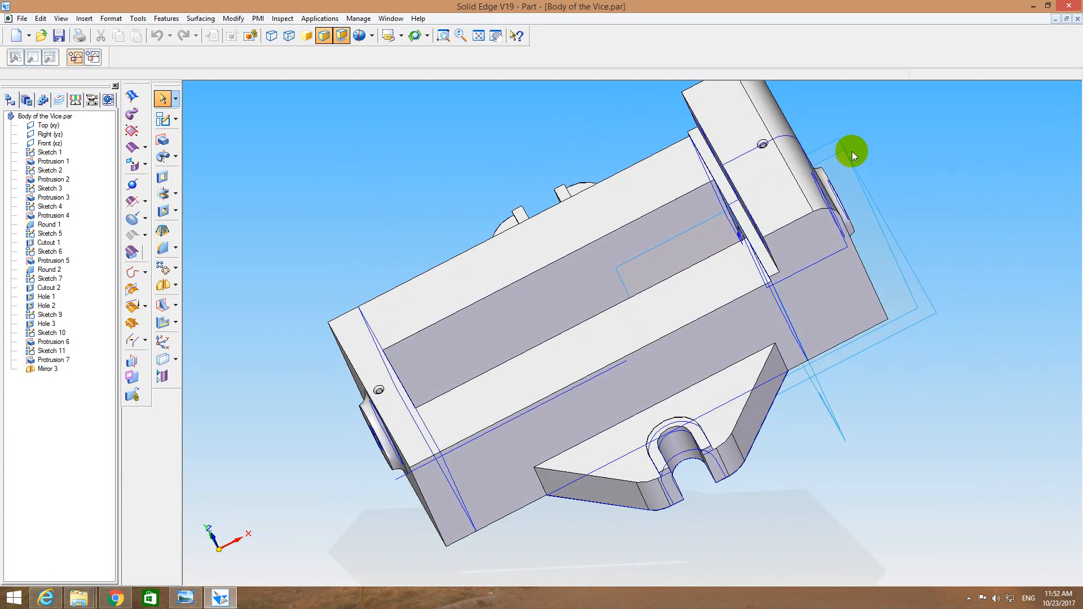
left_click(1078, 18)
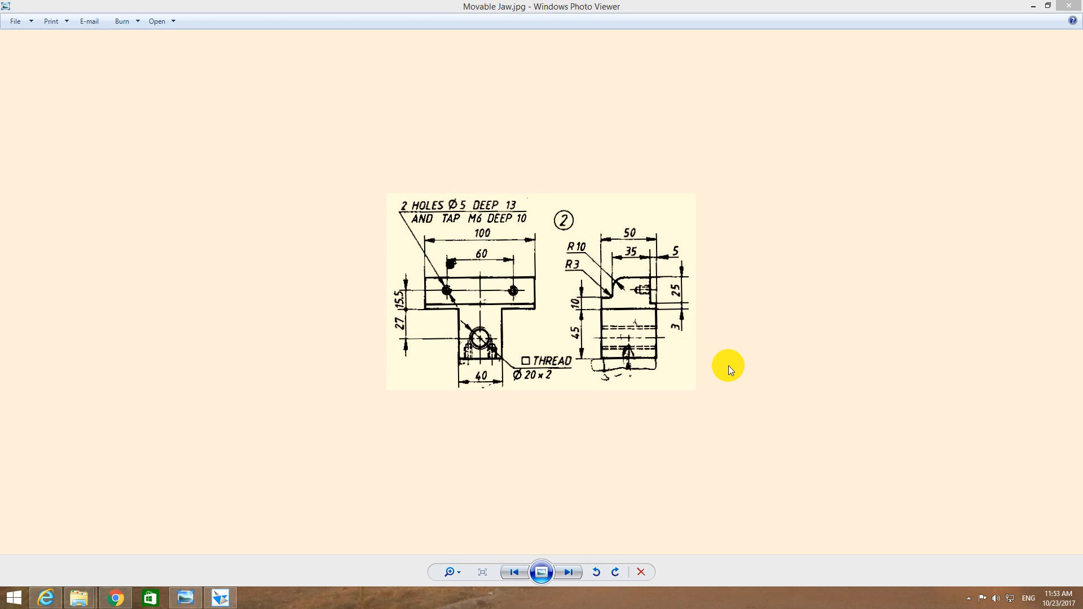
Check the Movable Jaw drawing, switch back to Solid Edge and create a new solid part.
left_click(643, 347)
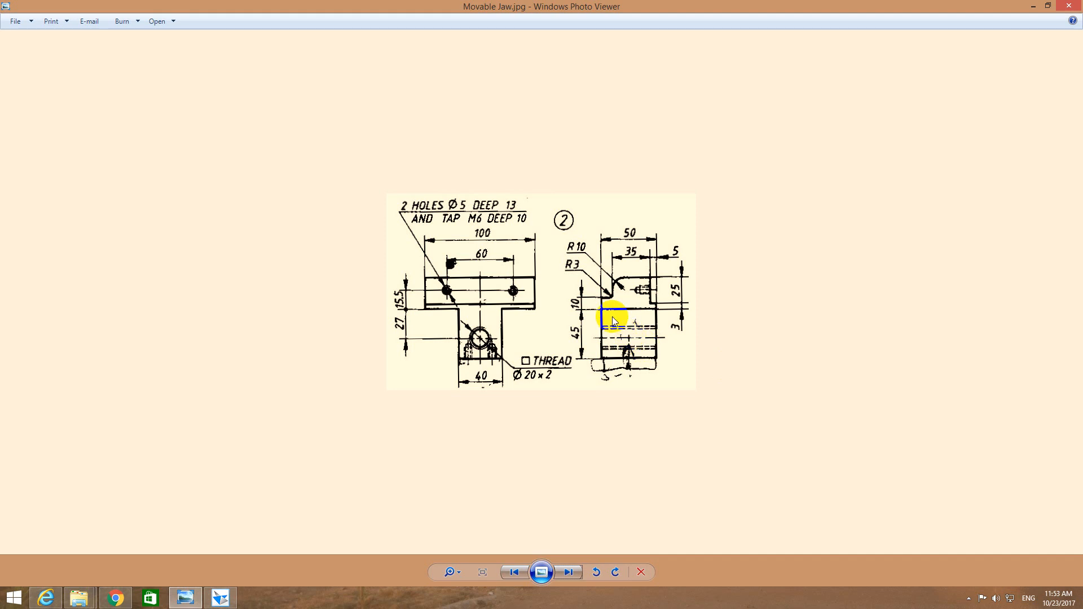
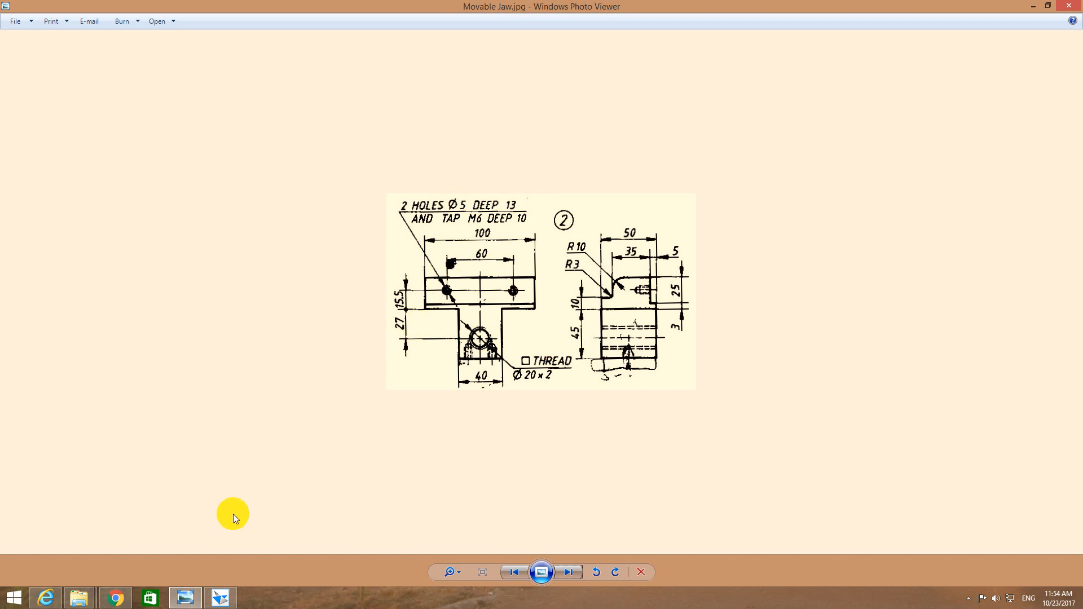
left_click(222, 598)
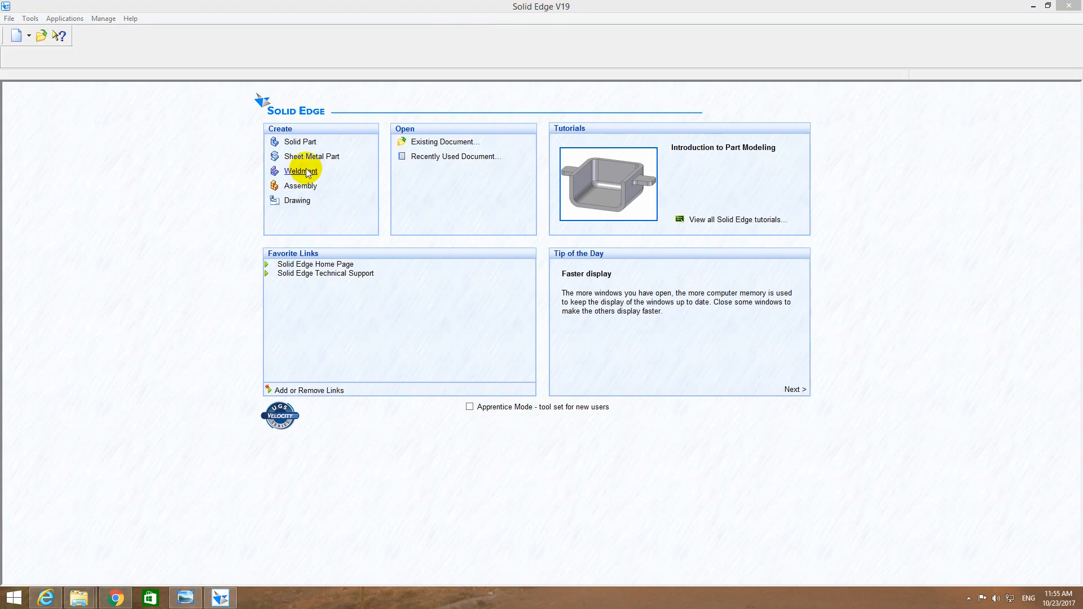
left_click(299, 141)
Start a sketch on the Front (xz) plane and draw a 45 mm line up from the origin, followed by a 50 mm horizontal line.
left_click(163, 120)
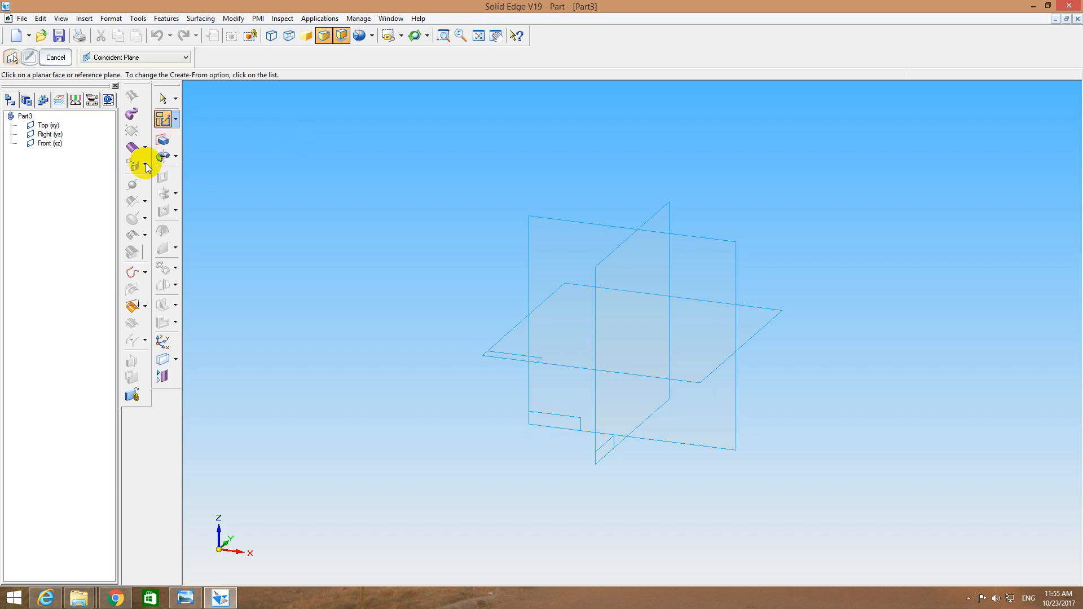
left_click(51, 144)
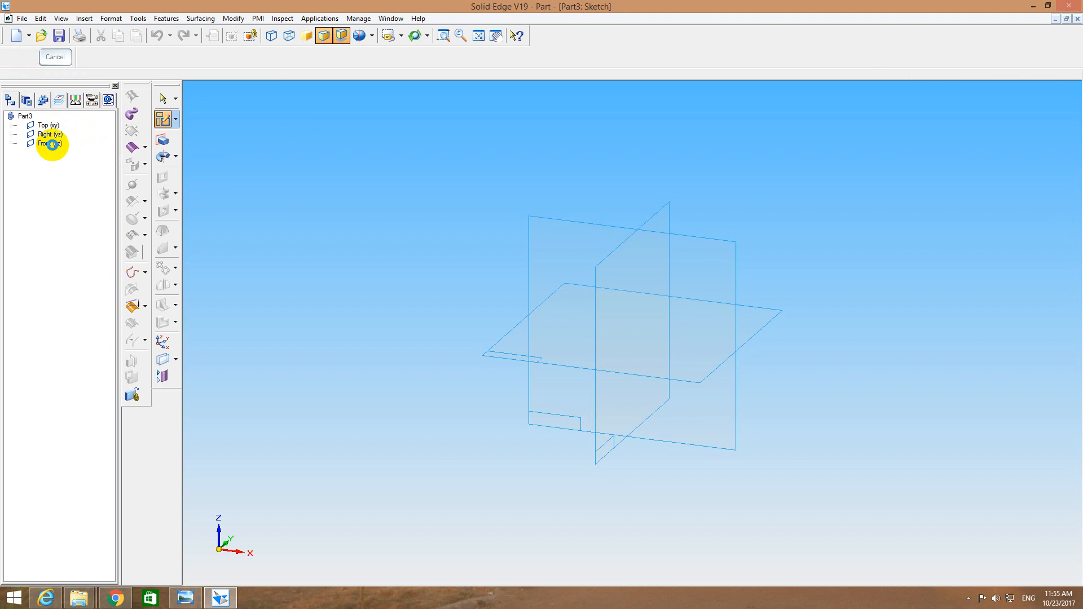
left_click(156, 116)
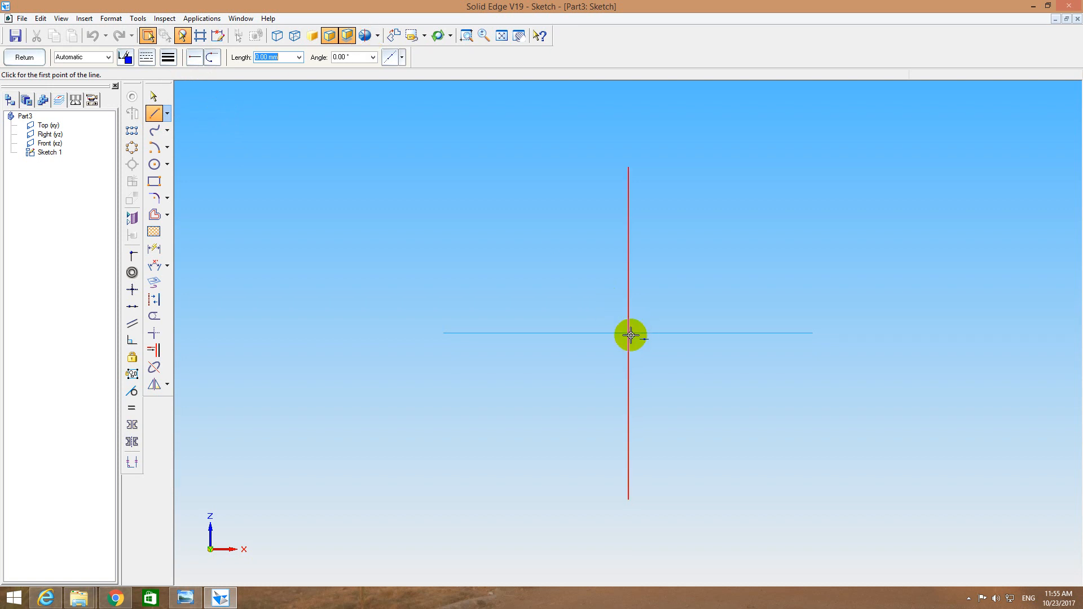
left_click(628, 334)
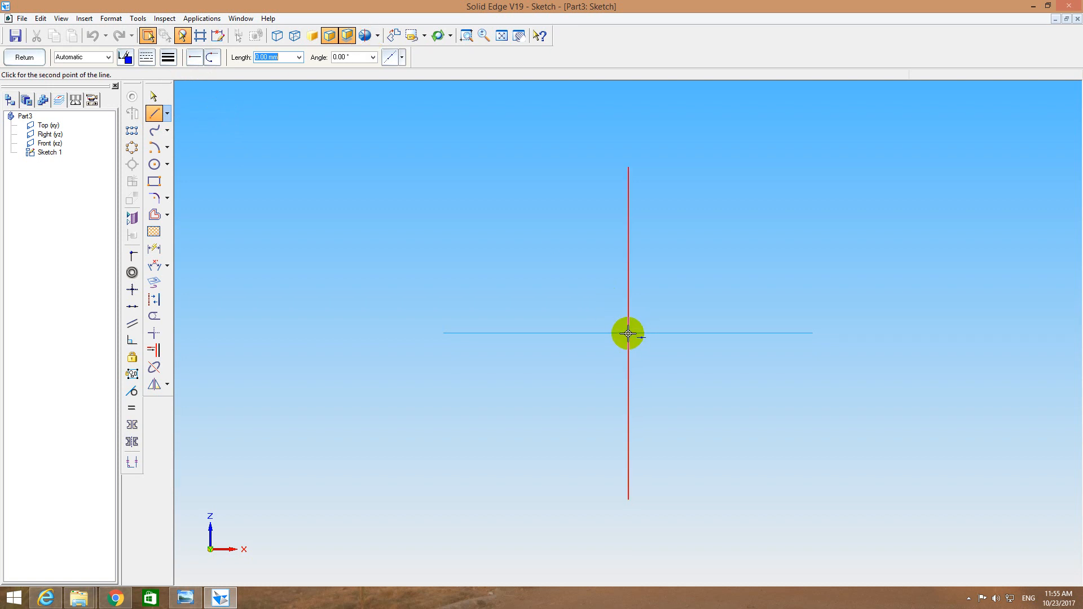
type("40")
key("Tab")
type("90")
key("Return")
type("50")
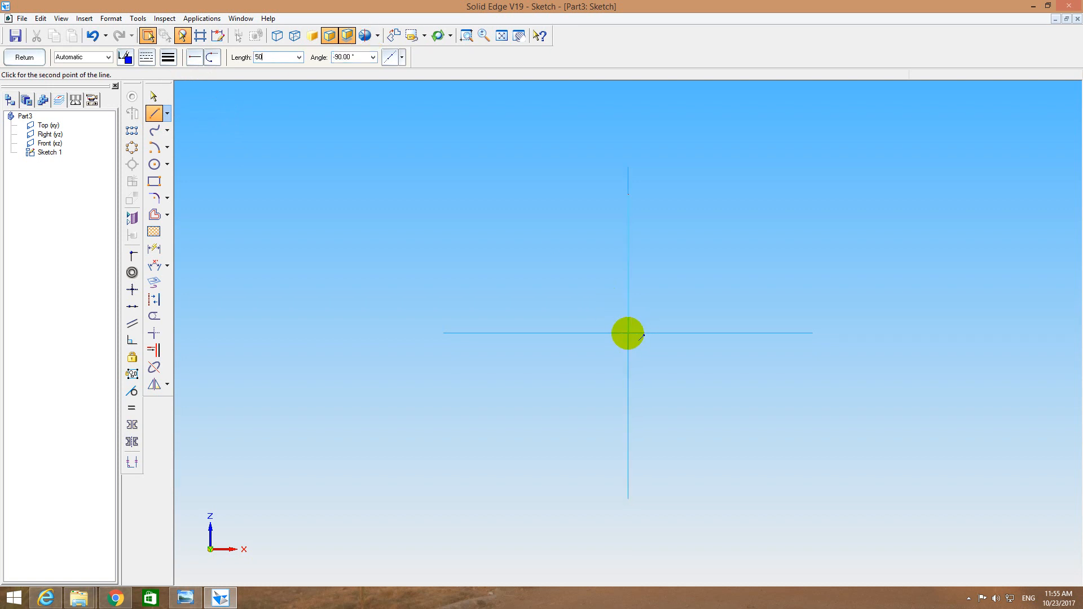
key("Tab")
type("0")
key("Return")
Complete the rectangle with a 45 mm line downward and a 50 mm line back to the origin, and finish the sketch.
type("45")
key("Tab")
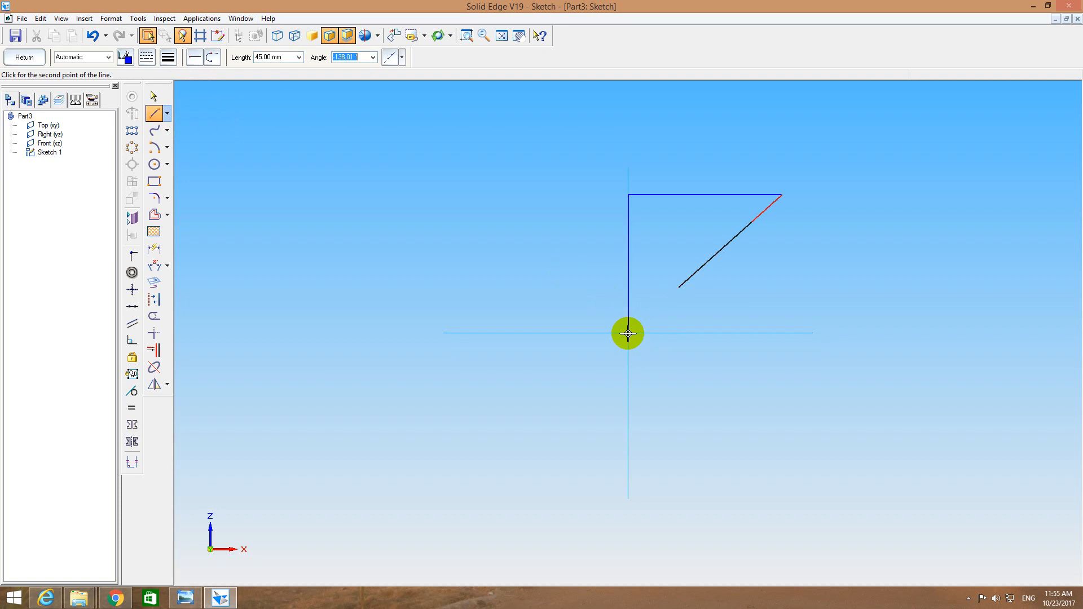
type("-90")
key("Return")
type("50")
key("Tab")
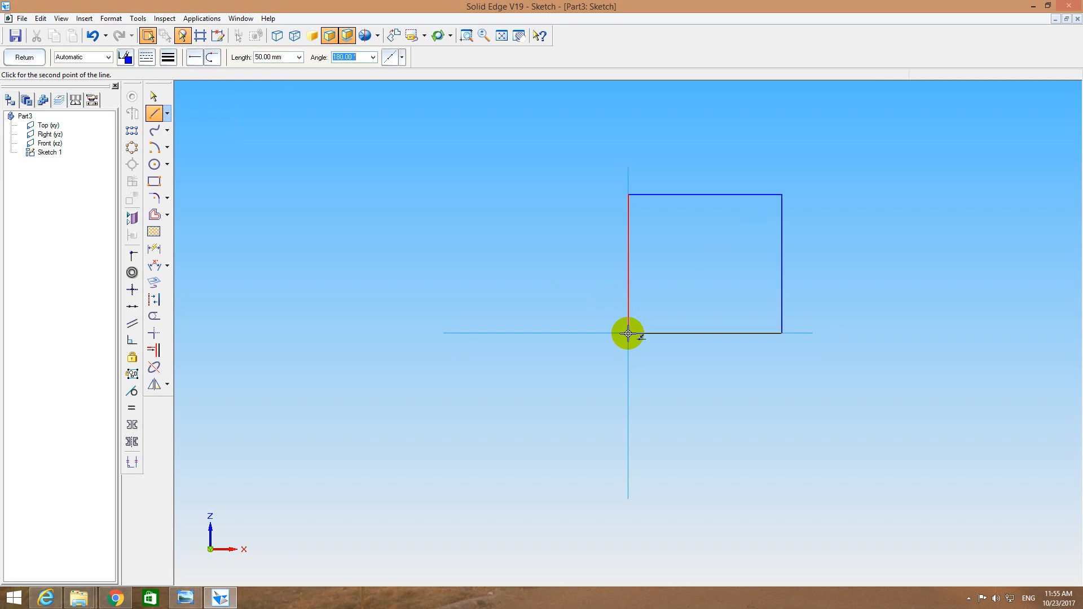
key("Return")
key("Escape")
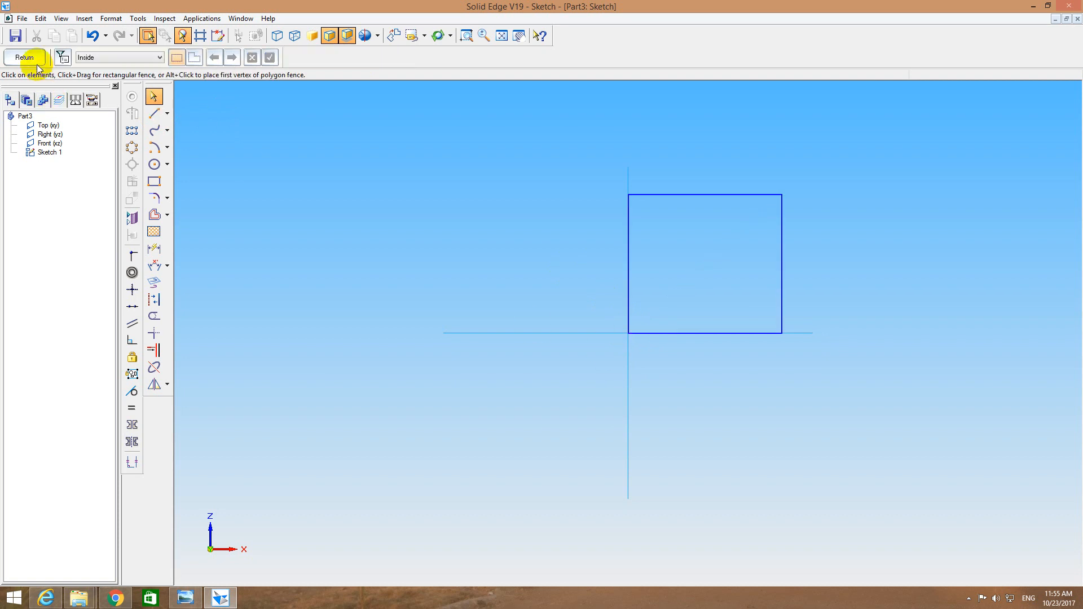
left_click(24, 57)
Extrude the rectangle symmetrically about the Front plane to a total distance of 40 mm.
left_click(162, 139)
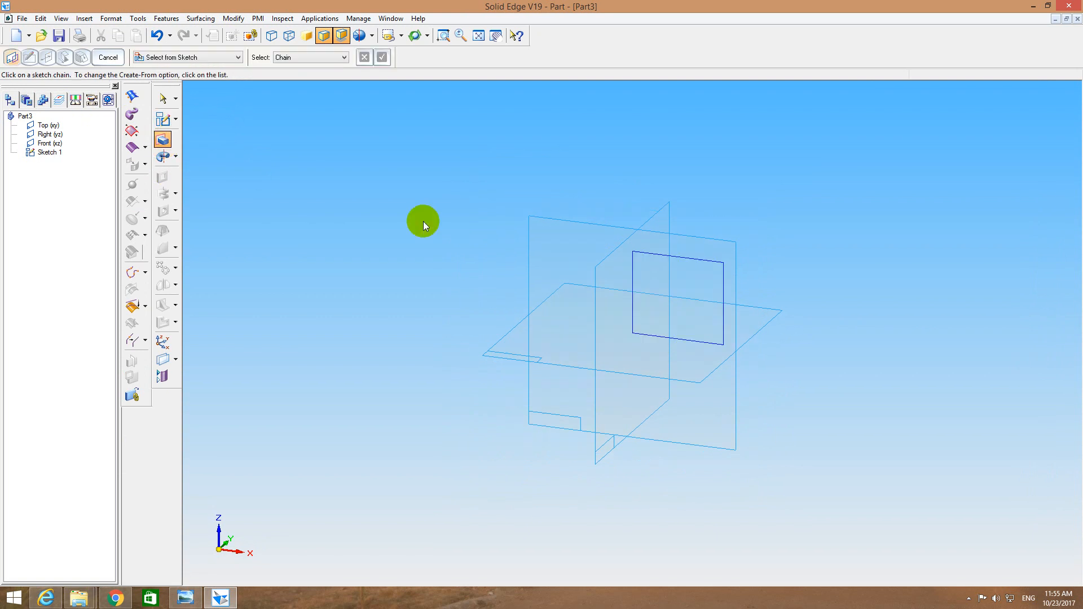
left_click(650, 258)
right_click(650, 258)
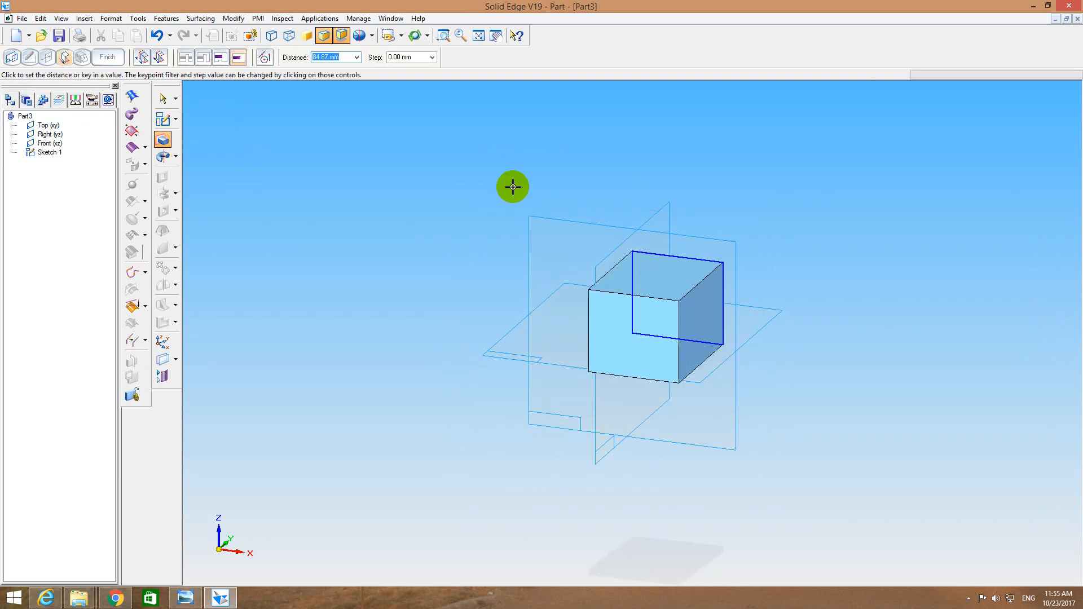
left_click(160, 57)
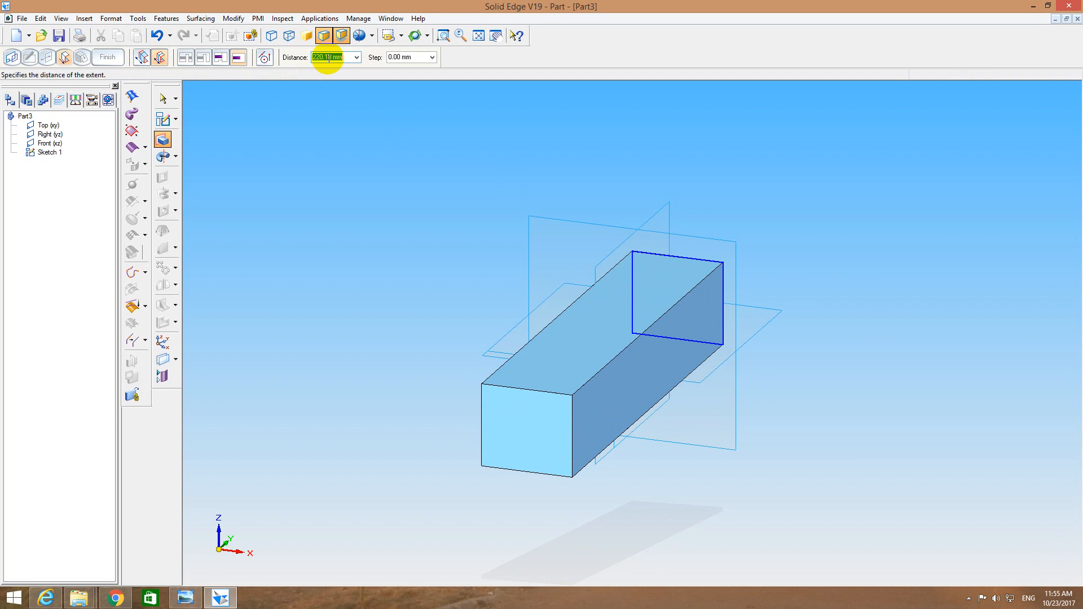
type("40")
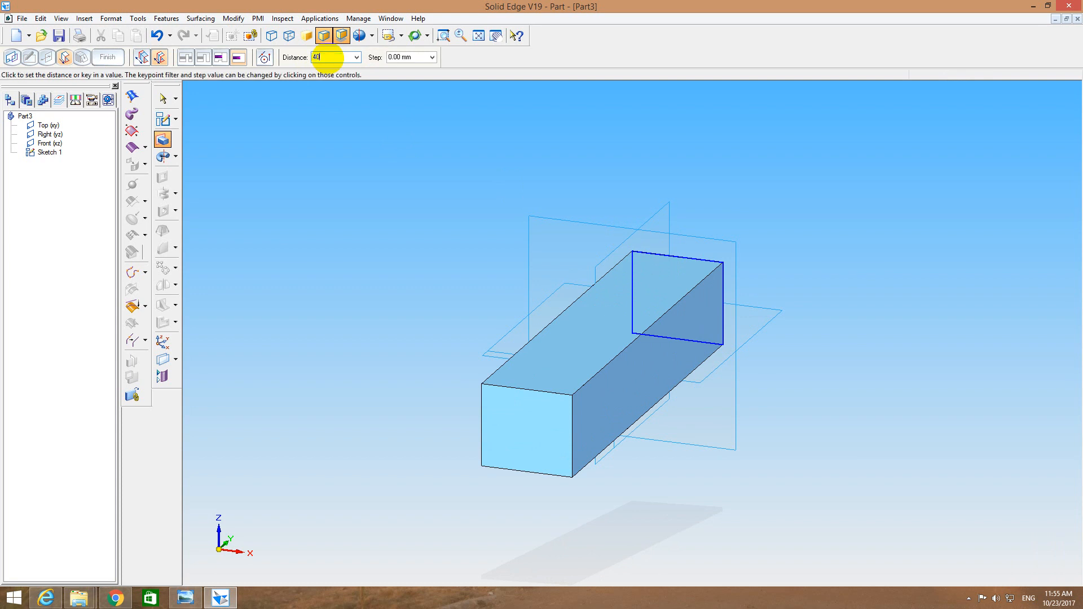
key("Return")
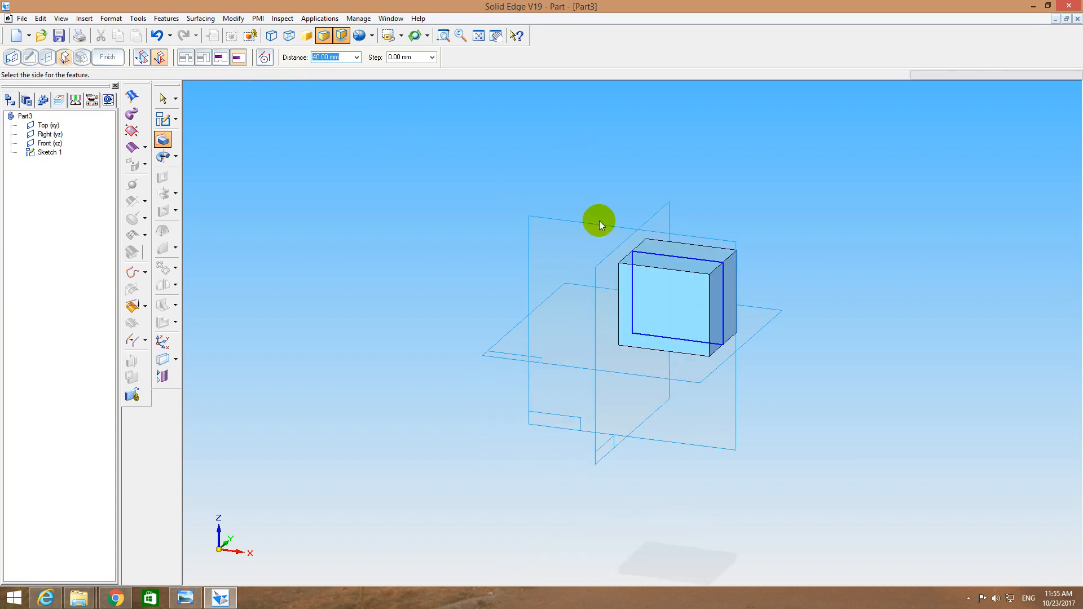
left_click(599, 221)
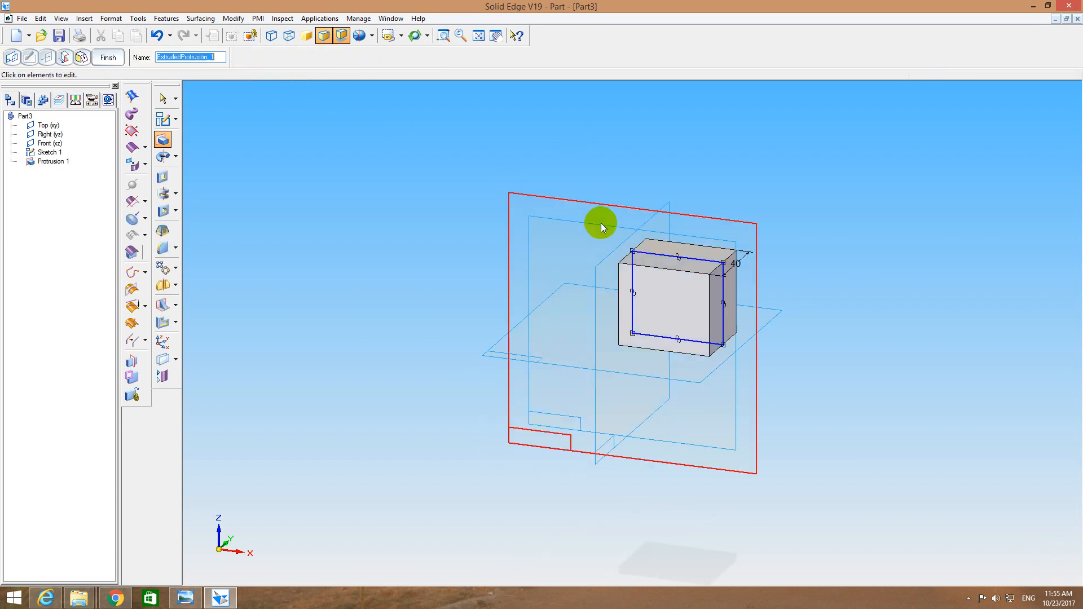
Start a second sketch on the Front (xz) plane with a 50 mm line along the block's top edge and a 3 mm line upward.
left_click(162, 118)
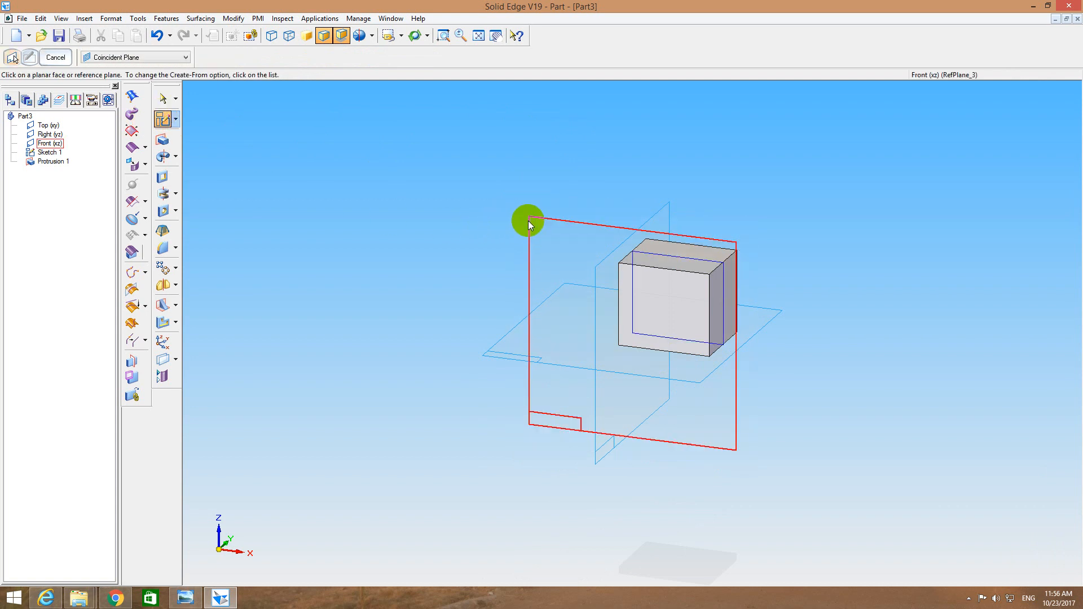
left_click(530, 221)
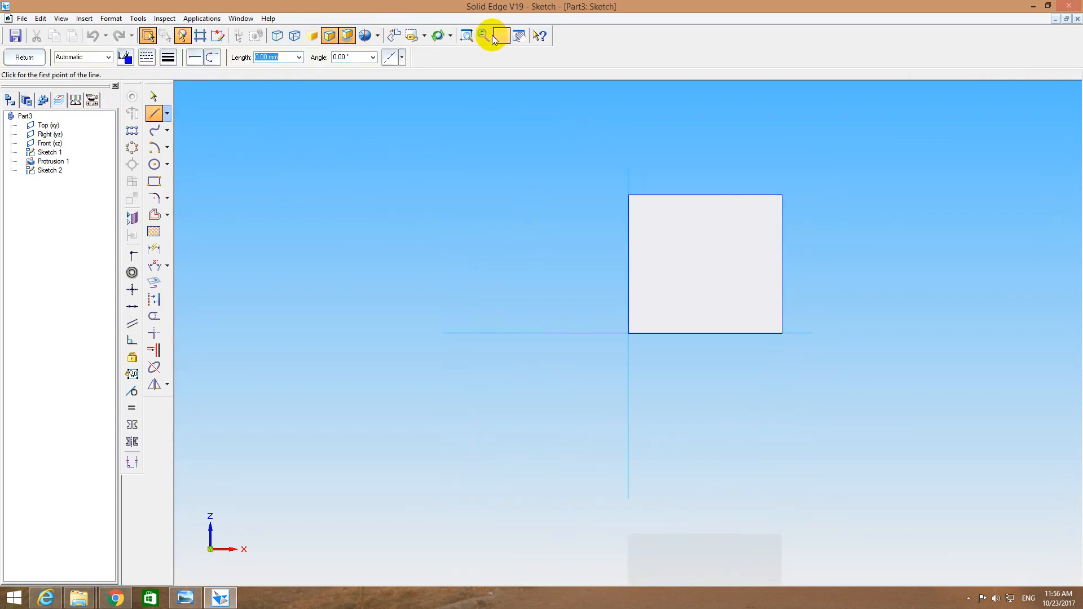
left_click(502, 35)
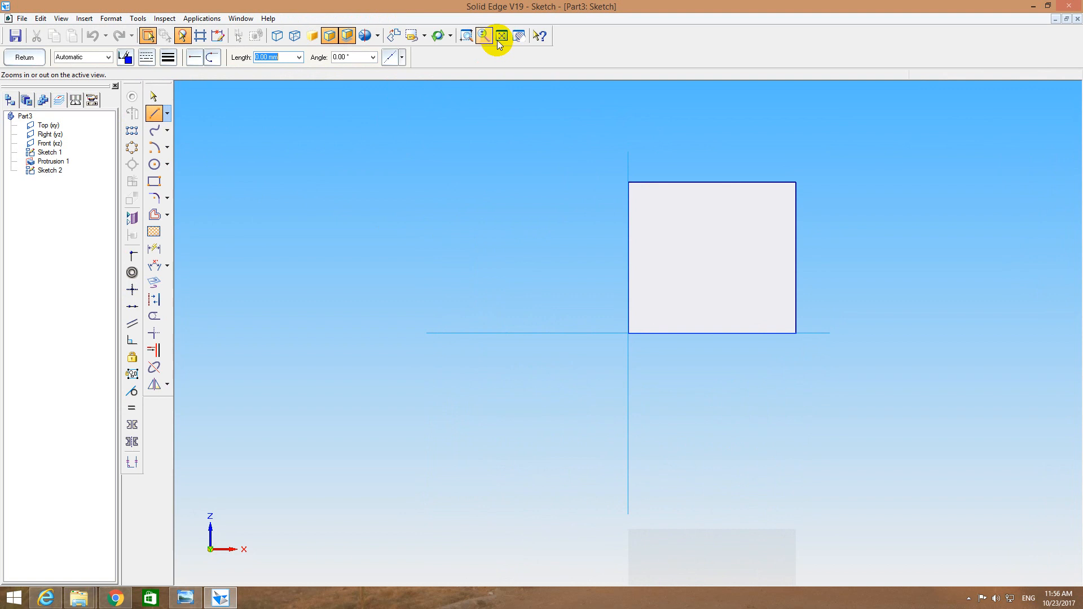
left_click(156, 118)
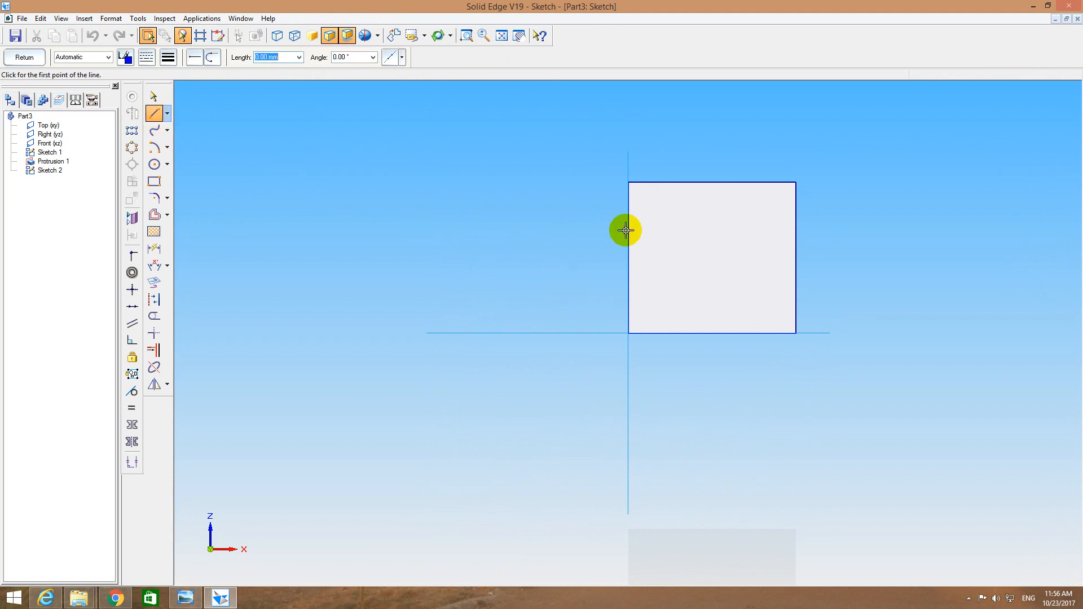
left_click(629, 183)
type("50")
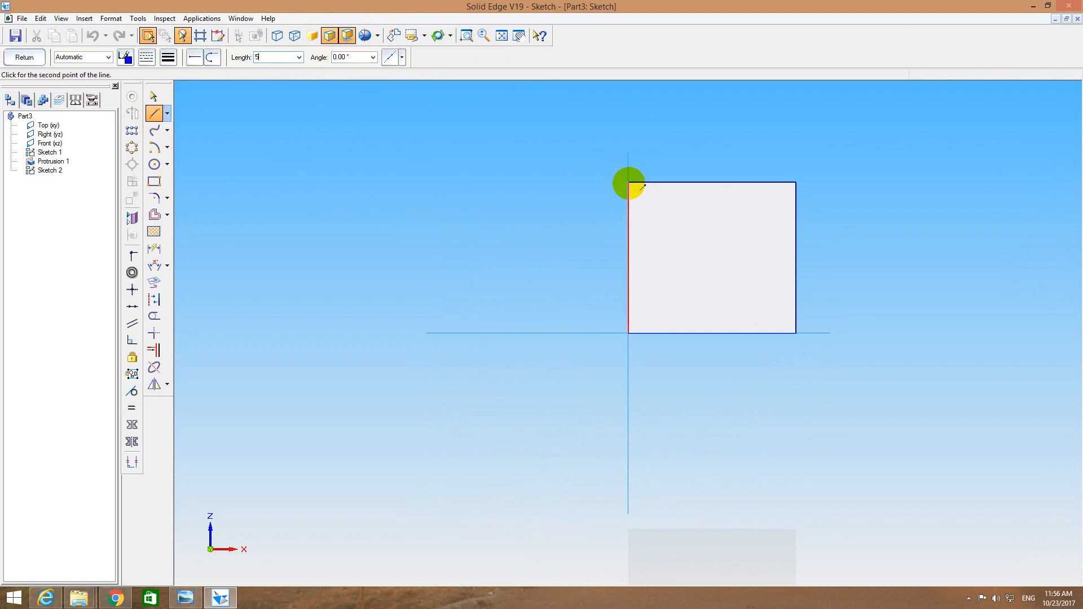
key("Tab")
type("0")
key("Return")
type("3")
key("Tab")
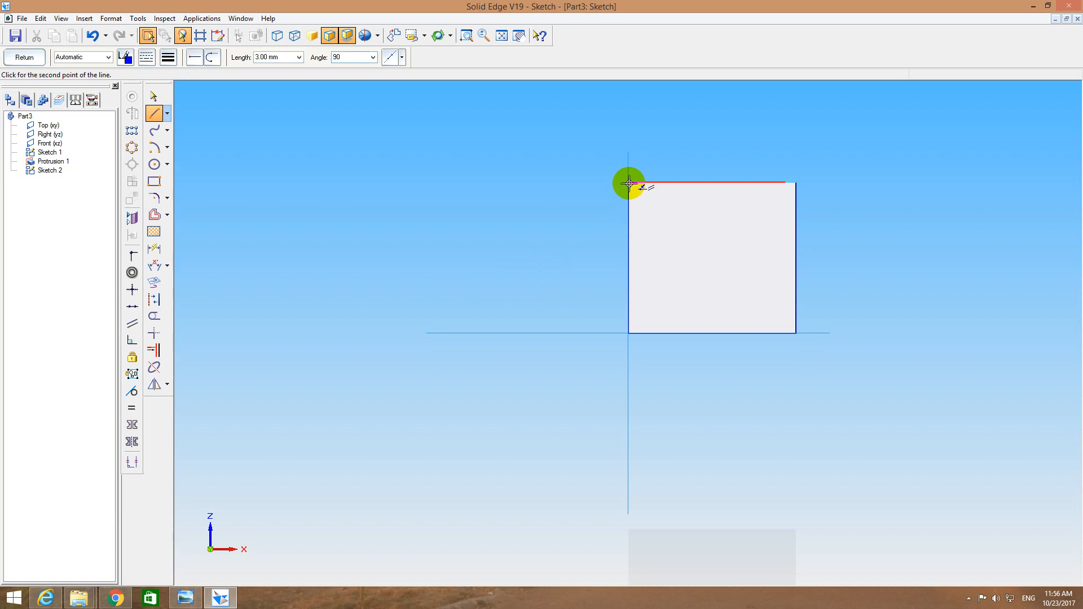
key("Return")
Continue the jaw profile with a 5 mm line inward at 180°, a 25 mm line at 90° and a 35 mm line at 180°.
type("5")
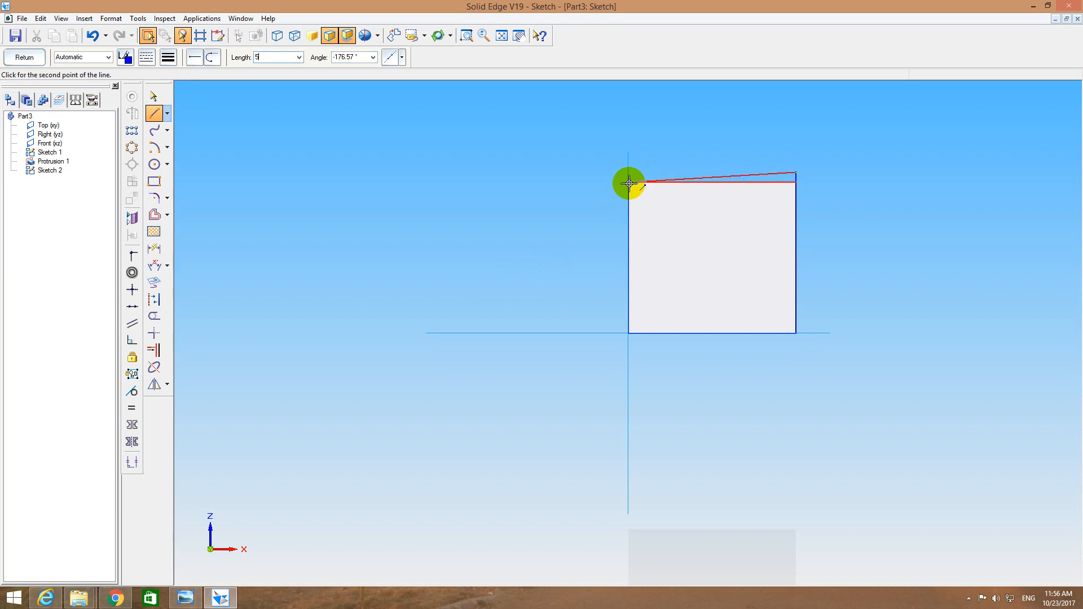
key("Tab")
type("180")
key("Return")
type("25")
key("Tab")
type("90")
key("Return")
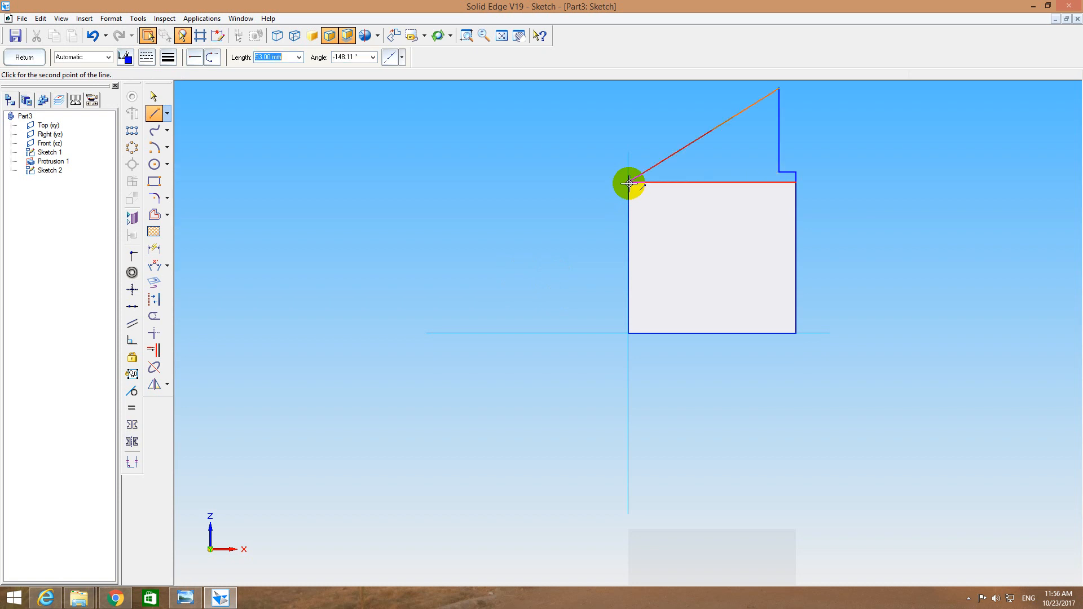
type("35")
key("Tab")
type("180")
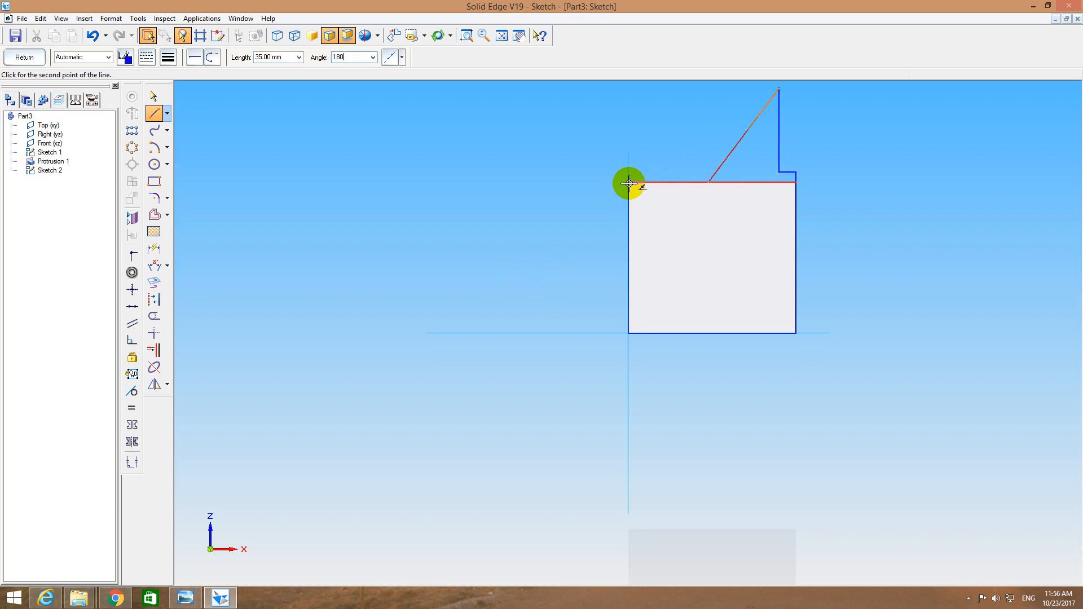
key("Return")
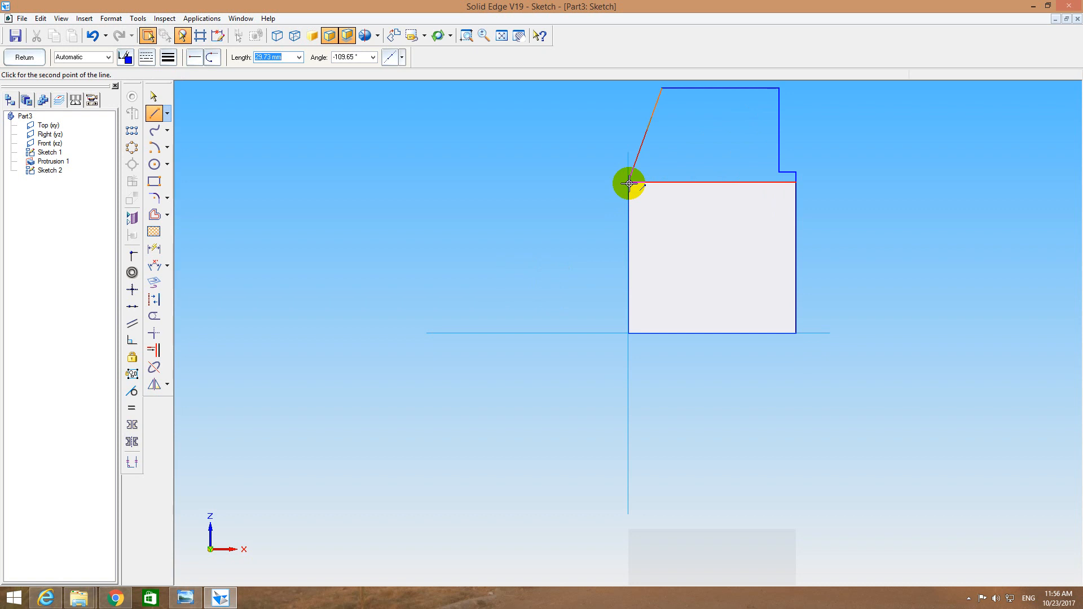
Close the jaw profile with a vertical line down, a ledge 10 mm above the block, and a line to the block's upper corner.
type("10")
key("Return")
left_click(628, 148)
left_click(628, 181)
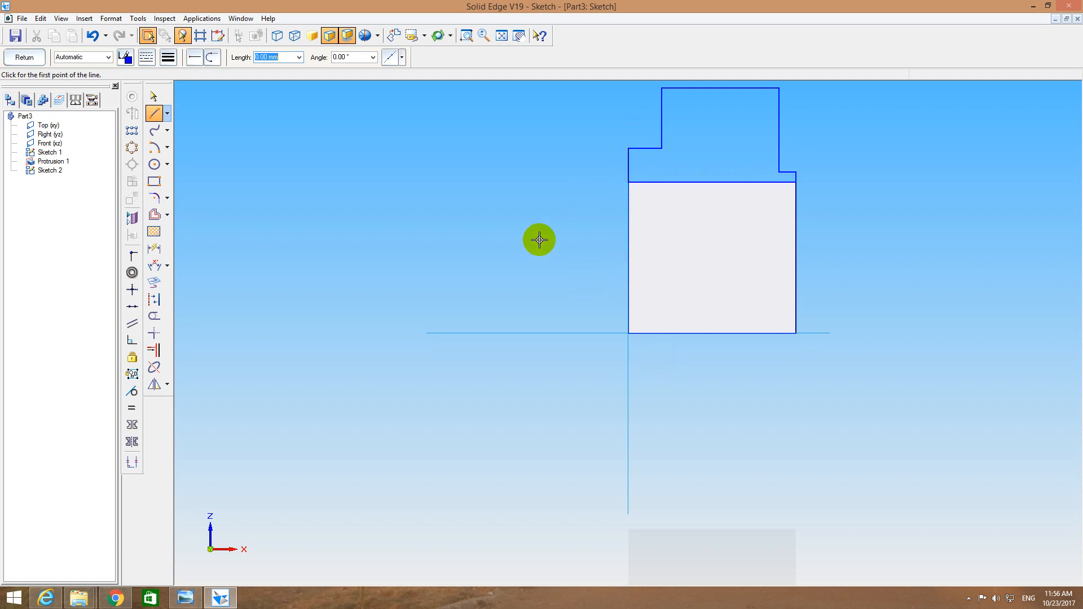
Fillet the inner corner of the step on the profile's left side with a 3 mm radius.
left_click(155, 197)
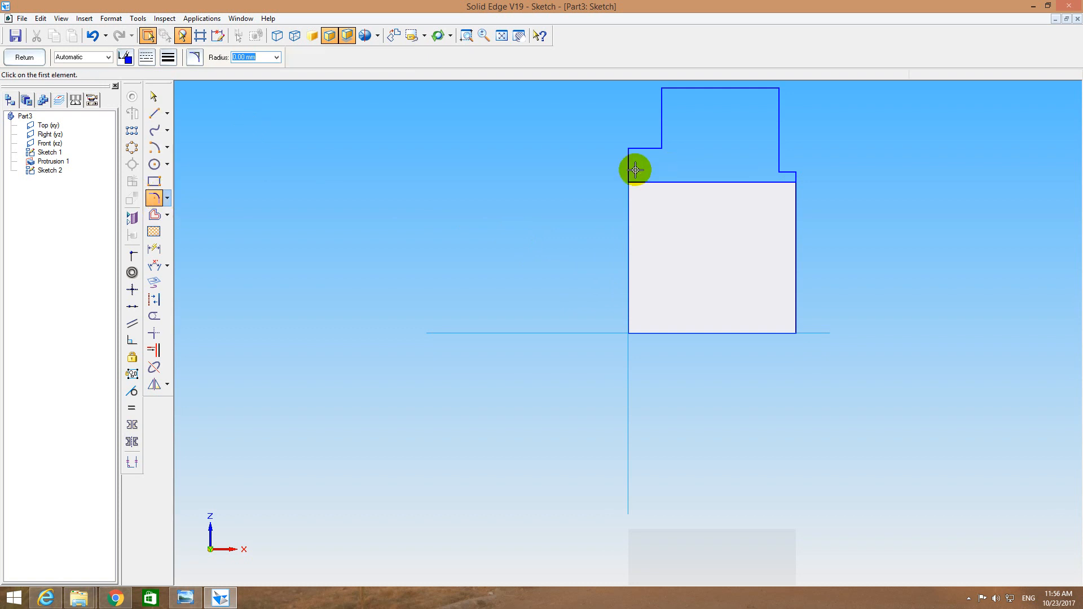
left_click(653, 147)
left_click(656, 140)
left_click(651, 136)
Try a 3 mm fillet on the profile's upper-left corner and undo it.
left_click(662, 99)
left_click(675, 90)
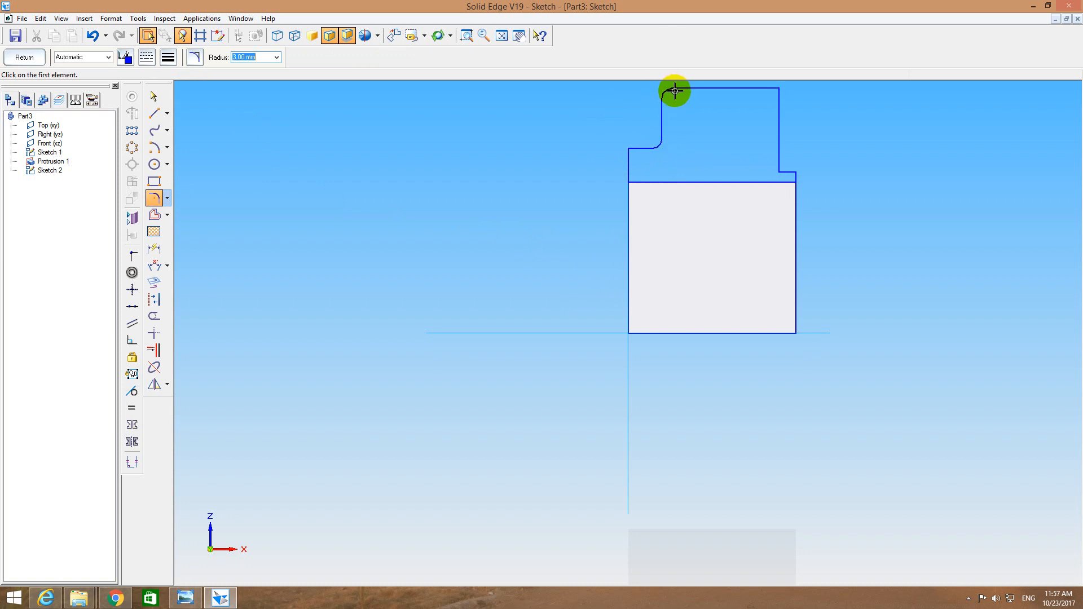
type("10")
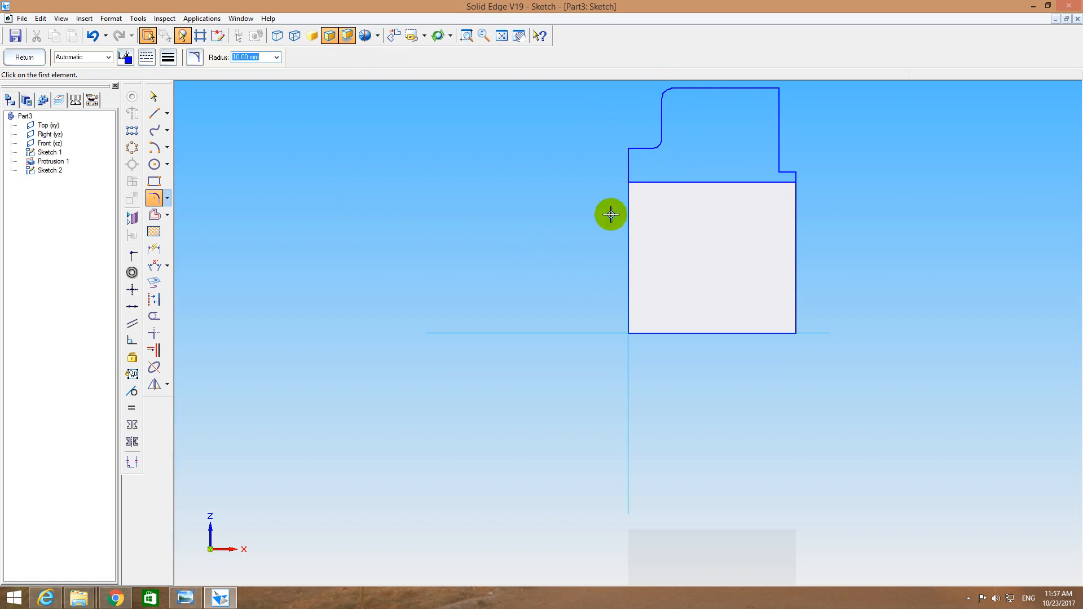
key("Escape")
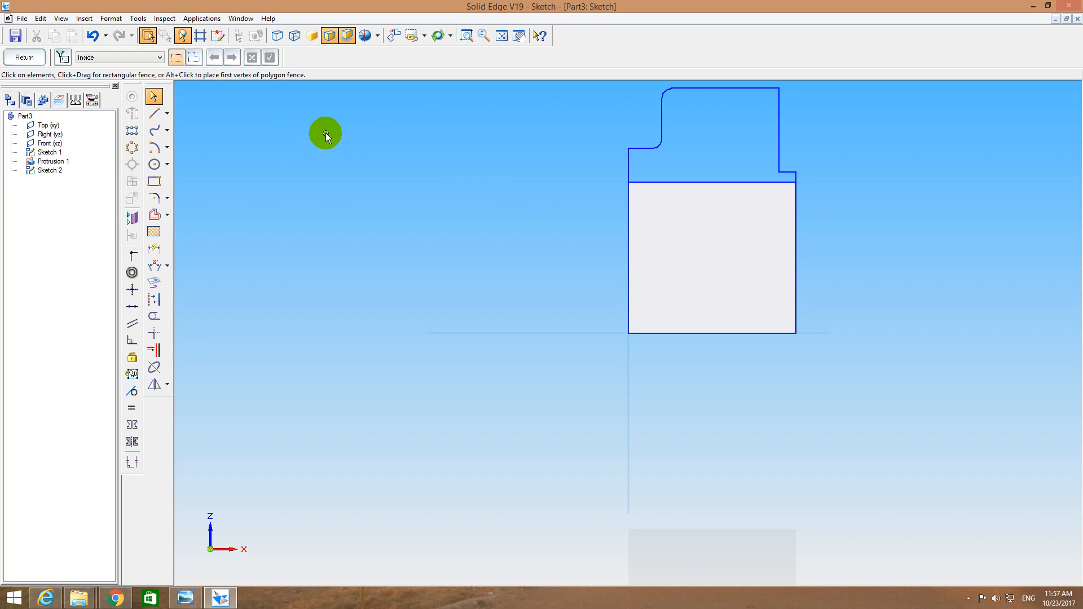
left_click(667, 91)
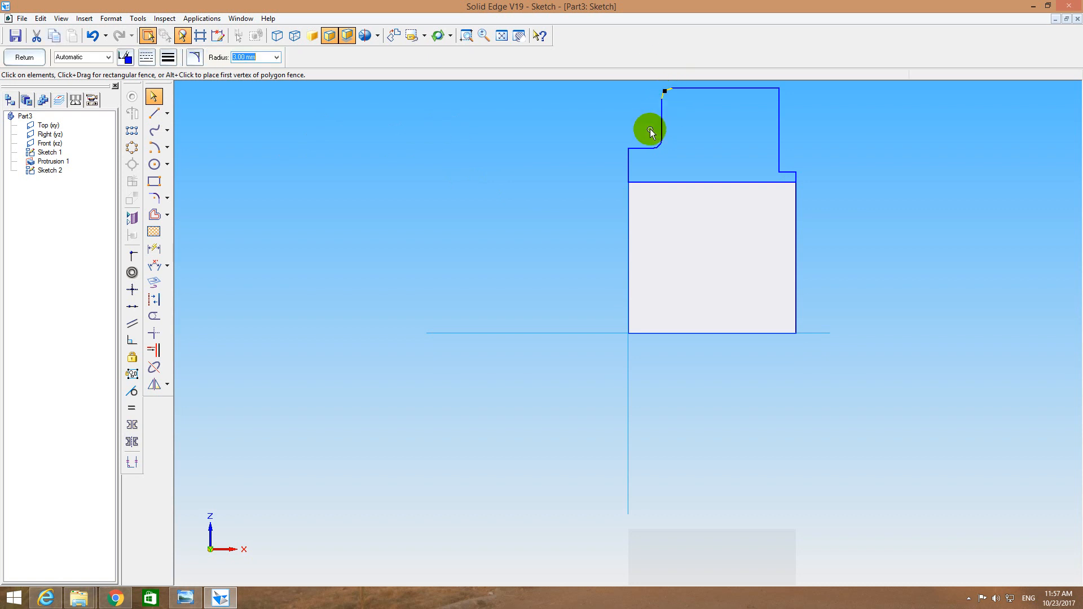
key("ctrl+z")
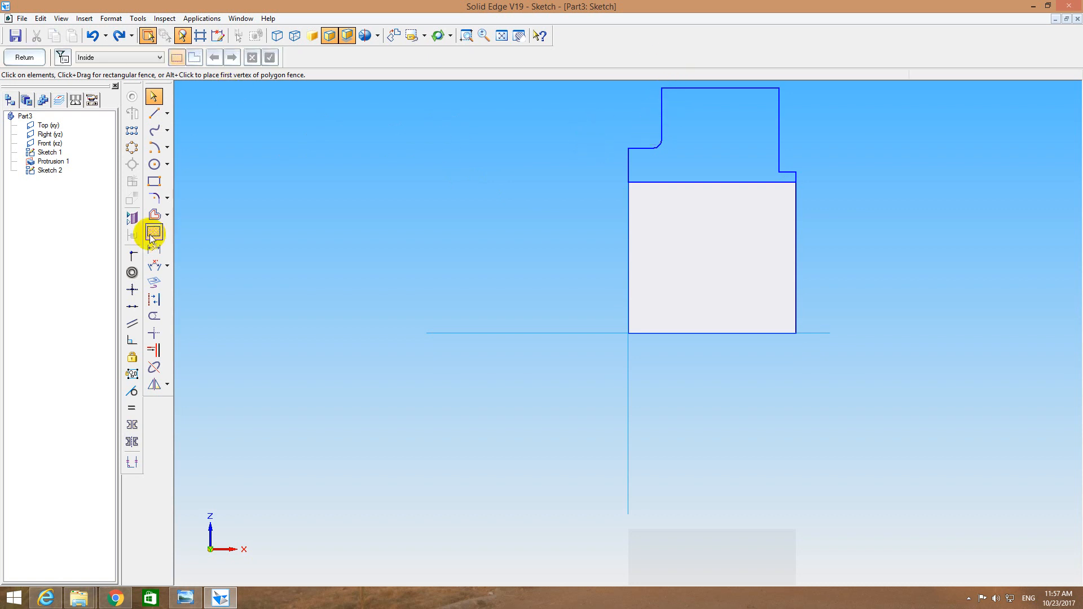
Fillet the profile's upper-left corner with a 10 mm radius.
left_click(153, 198)
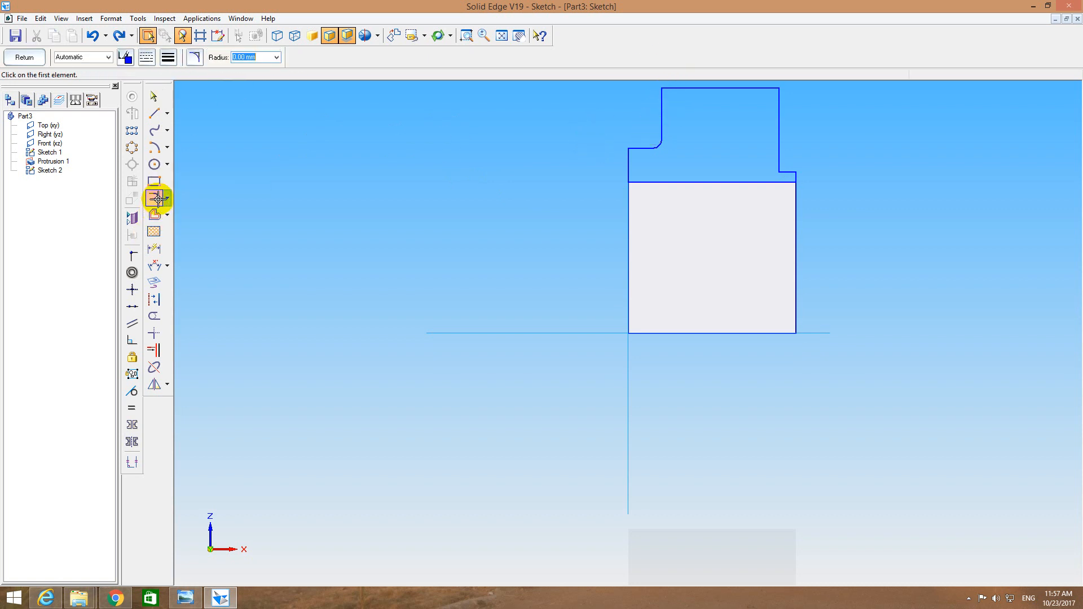
left_click(657, 111)
left_click(680, 90)
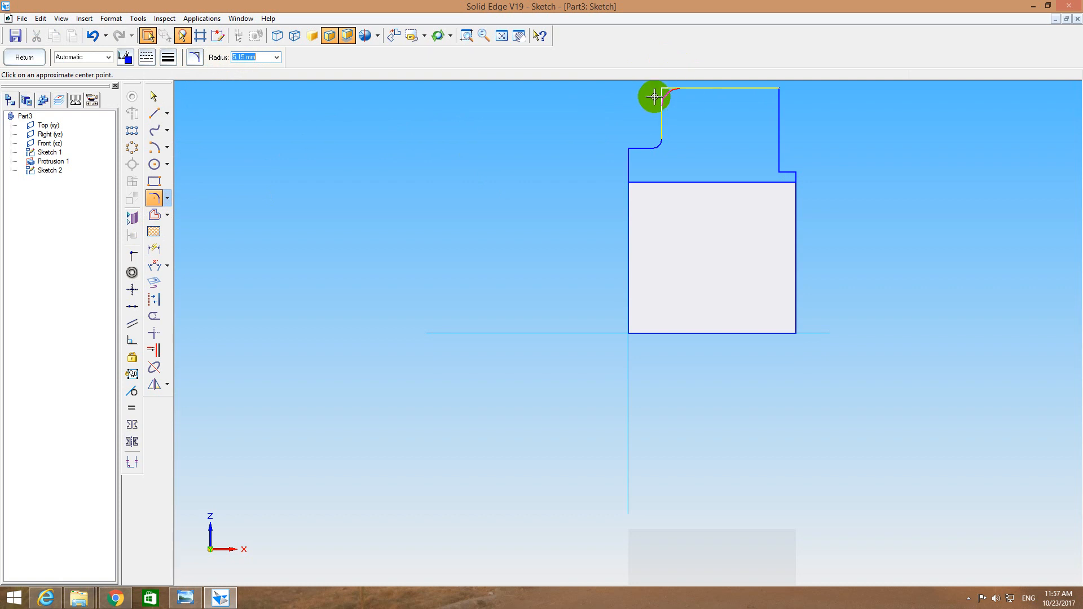
type("10")
key("Return")
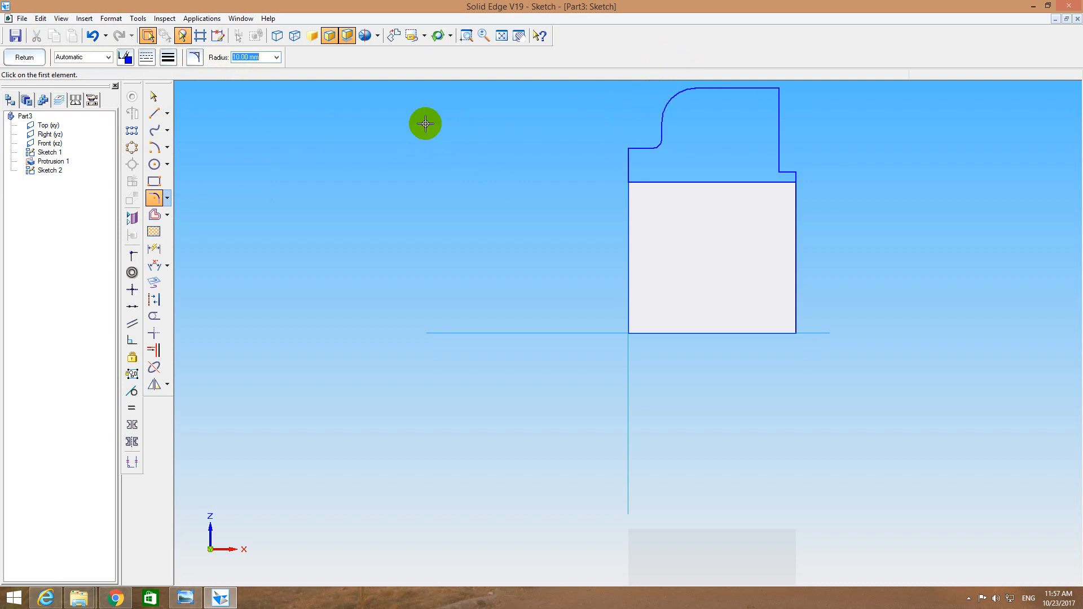
Finish the sketch and extrude the stepped profile above the block 100 mm, symmetrically about its plane.
left_click(38, 59)
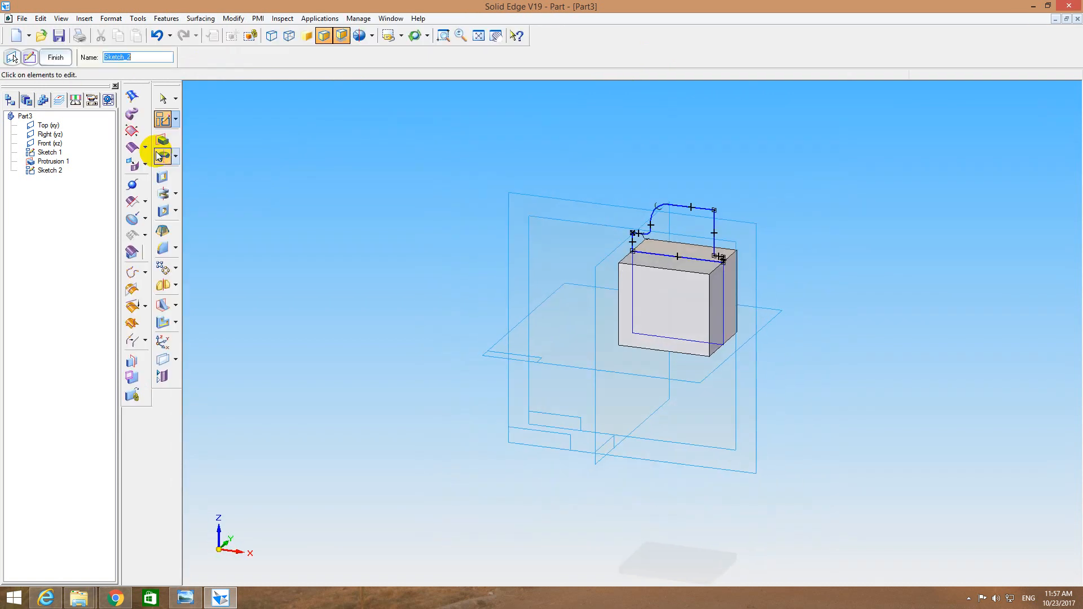
left_click(162, 140)
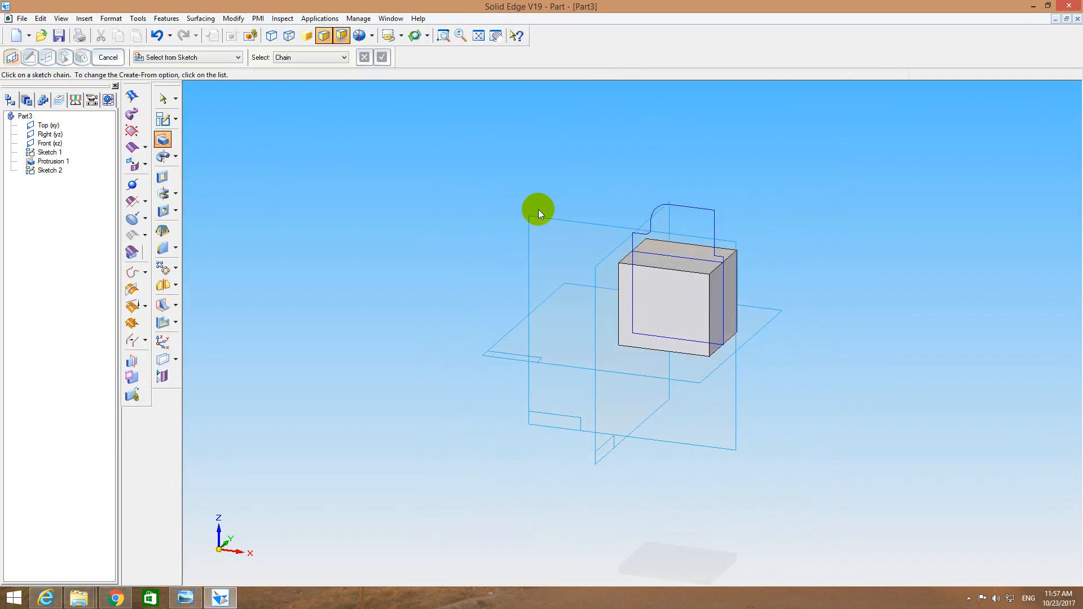
left_click(696, 215)
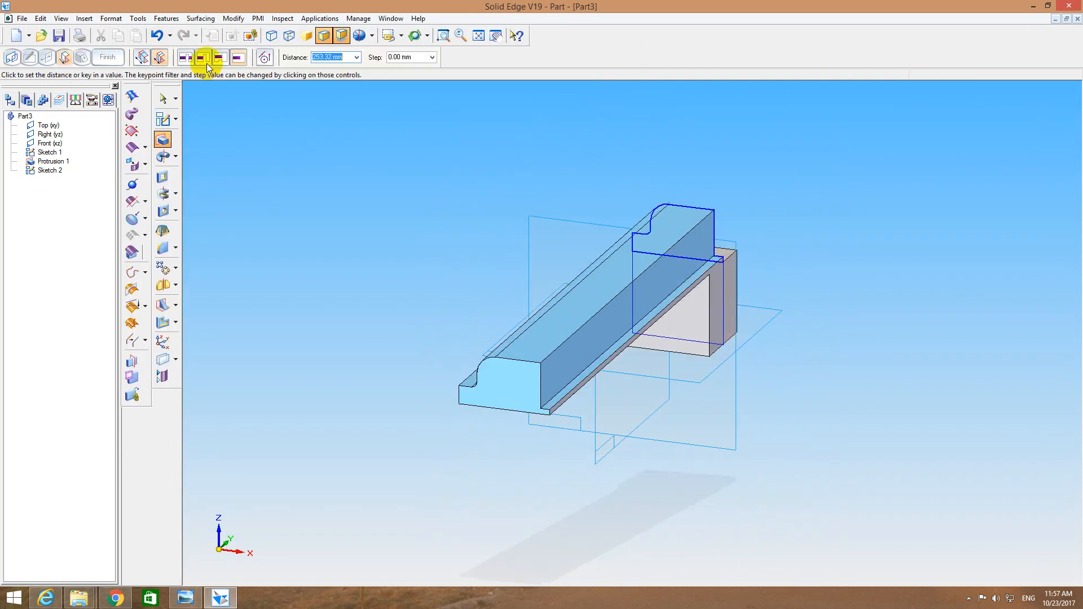
type("100")
key("Return")
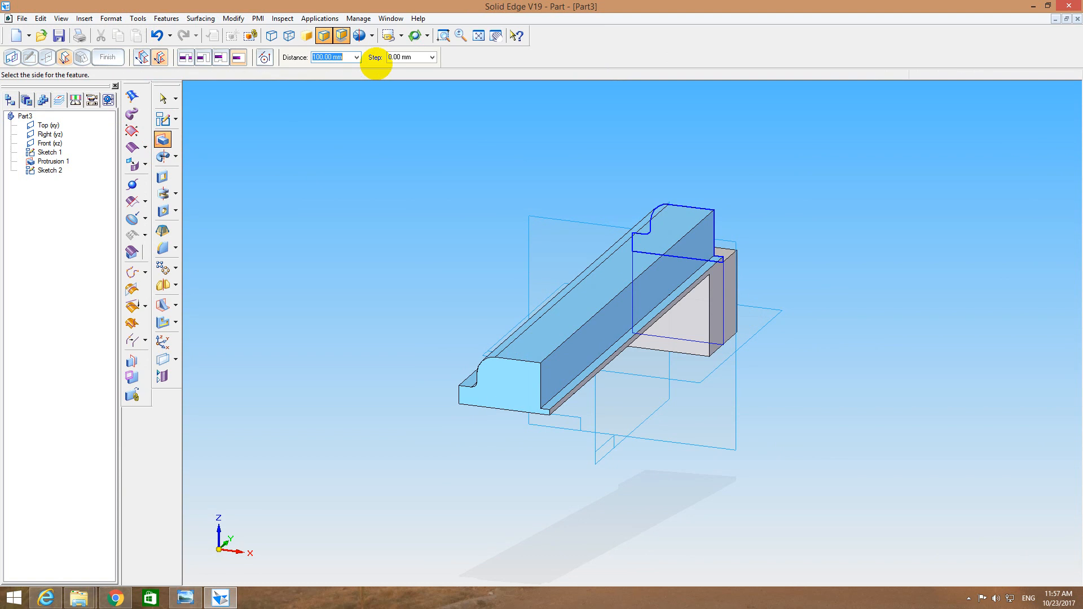
left_click(595, 169)
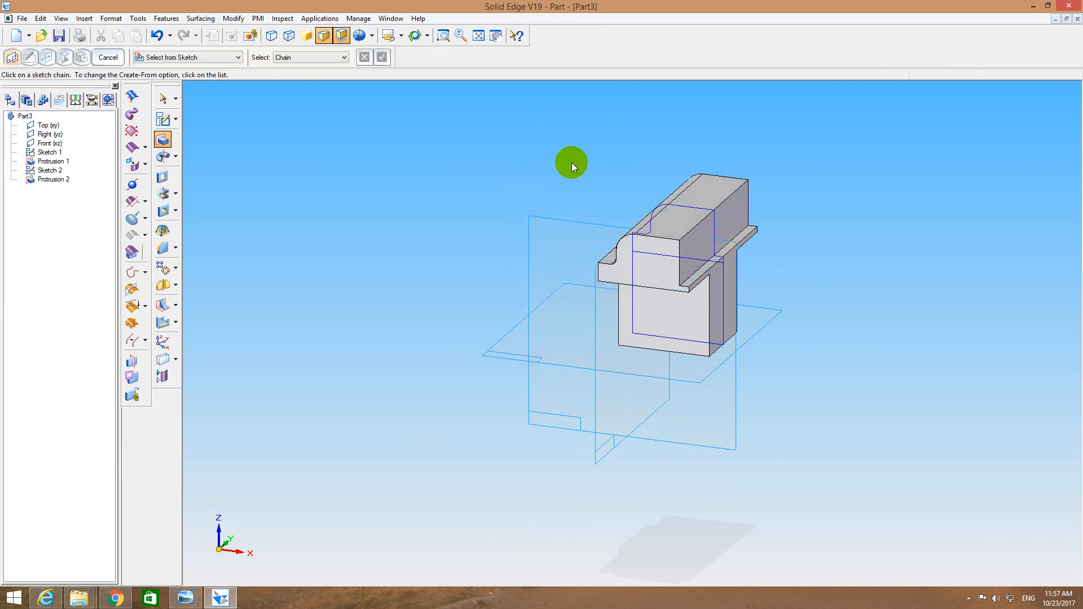
Start a hole feature on the long vertical side face of the upper body, above the thin flange.
middle_click_drag(540, 160, 520, 161)
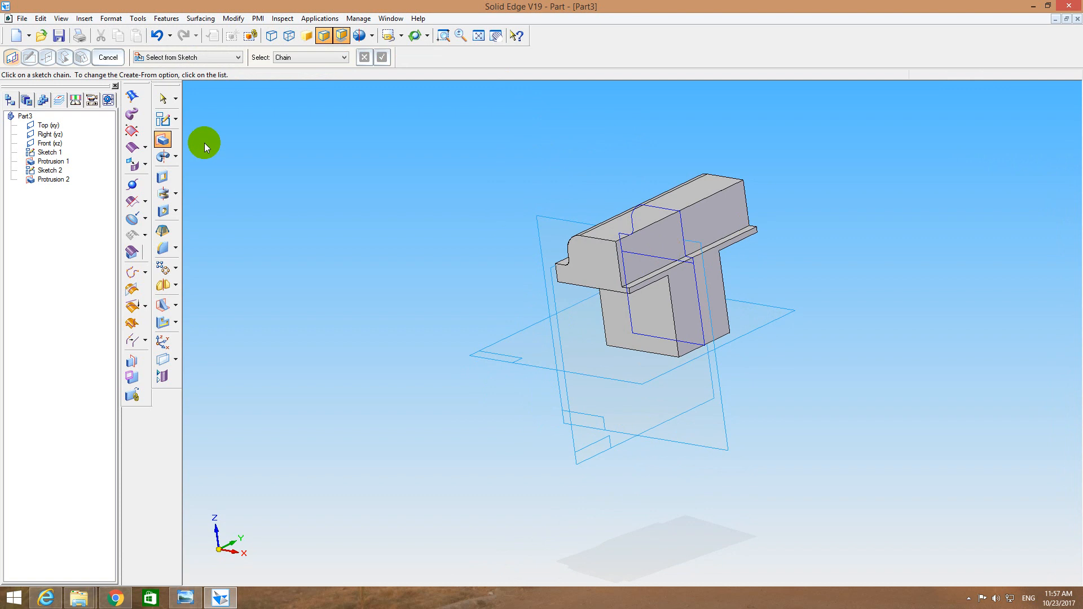
left_click(163, 211)
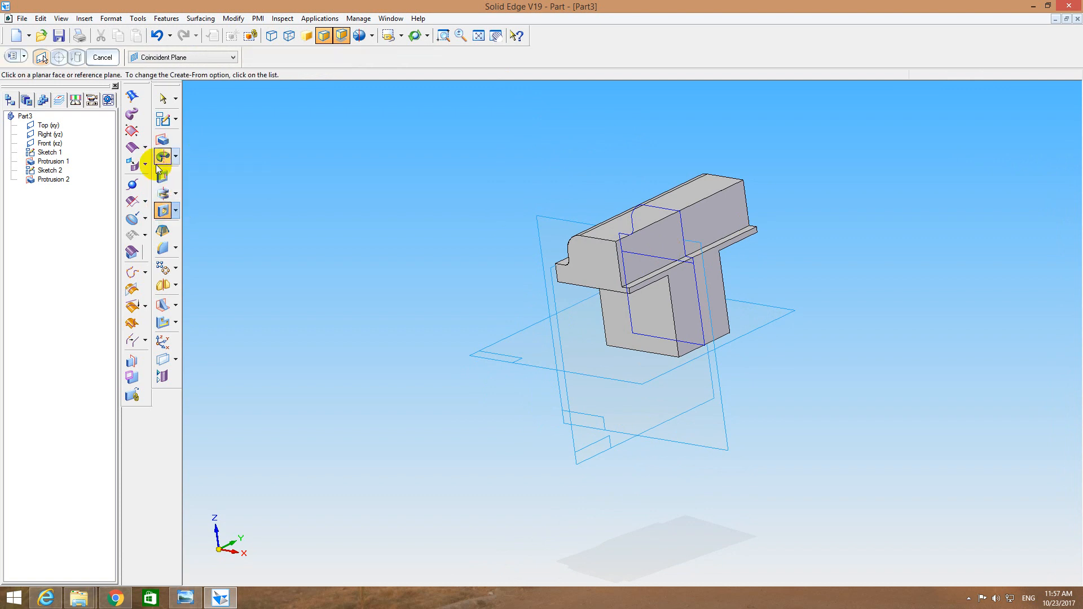
left_click(162, 119)
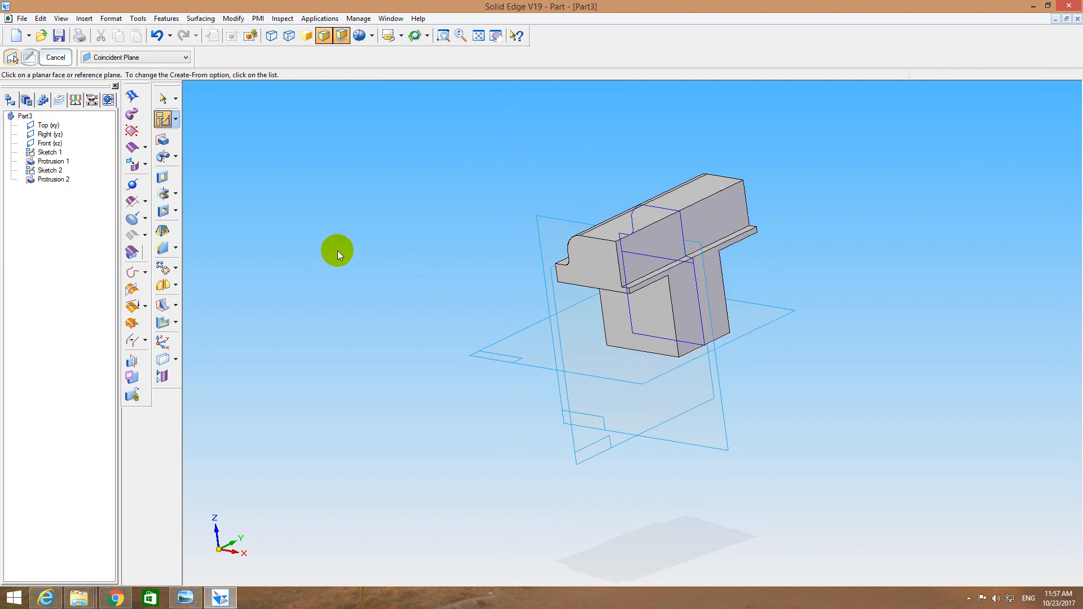
left_click(163, 211)
middle_click_drag(521, 186, 506, 178)
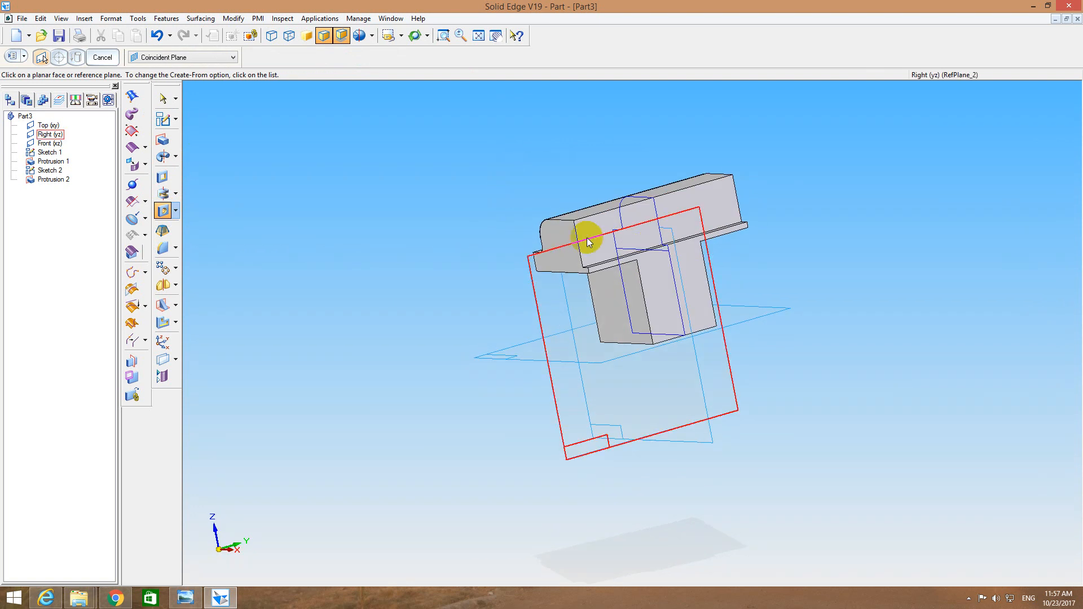
left_click(601, 228)
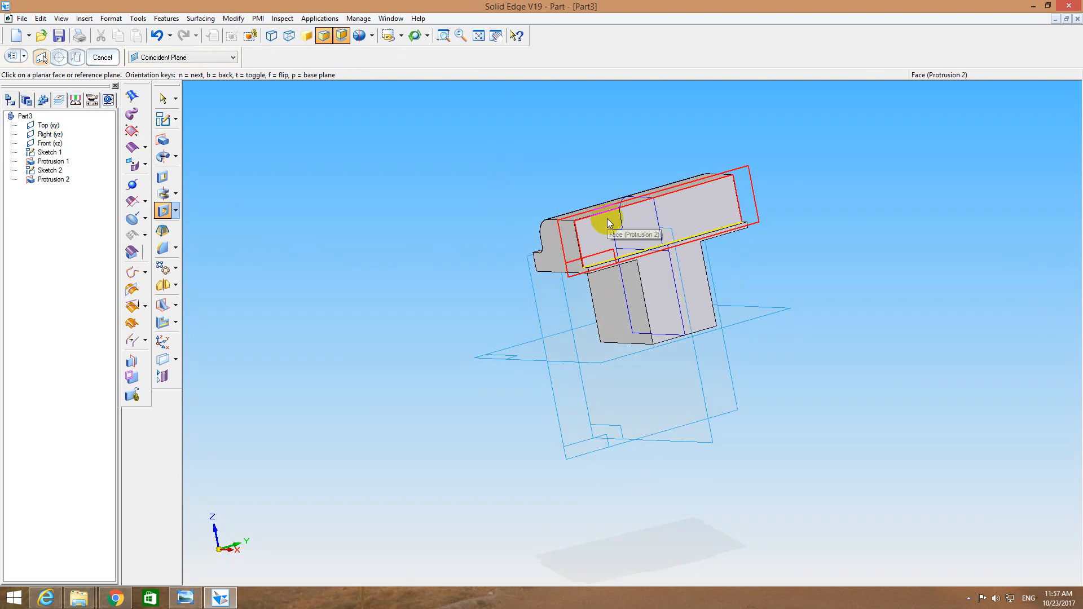
left_click(602, 231)
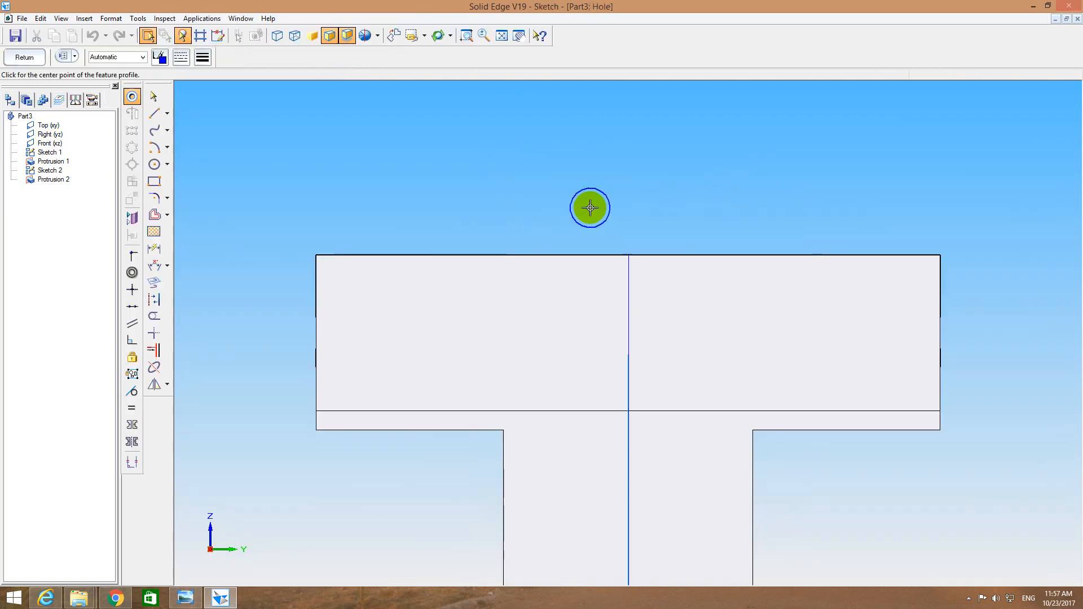
Draw a horizontal line along the full bottom edge of the upper body, from one end corner to the other.
left_click(154, 113)
left_click(500, 40)
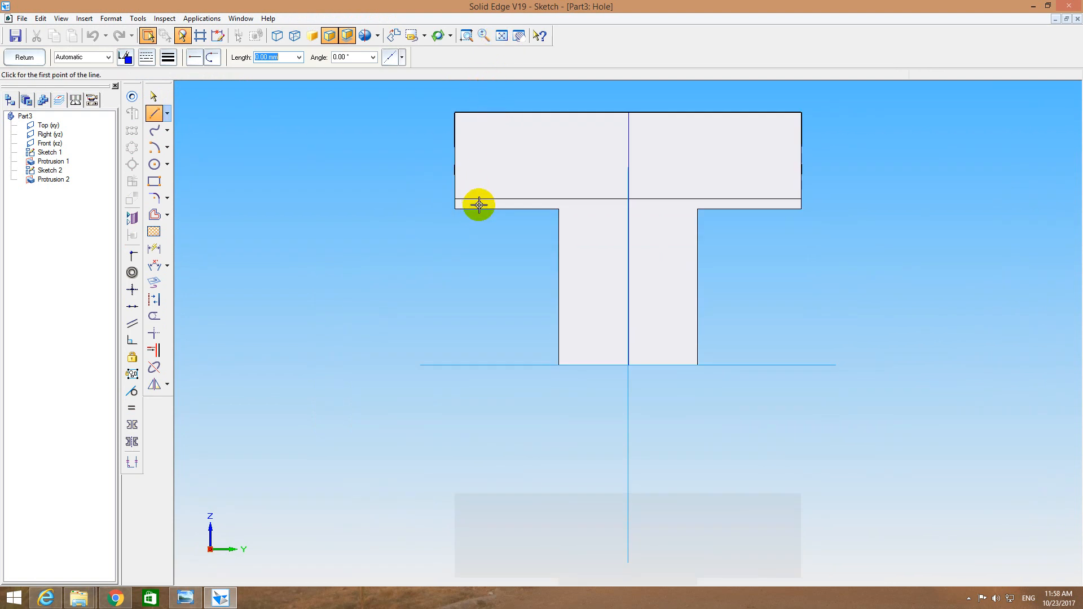
left_click(459, 208)
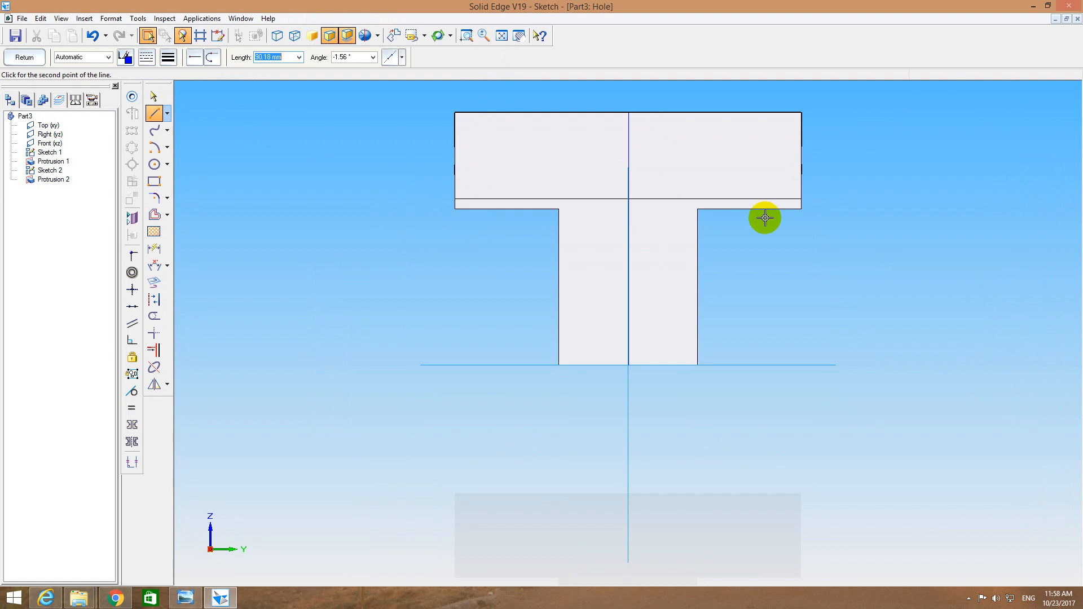
left_click(802, 209)
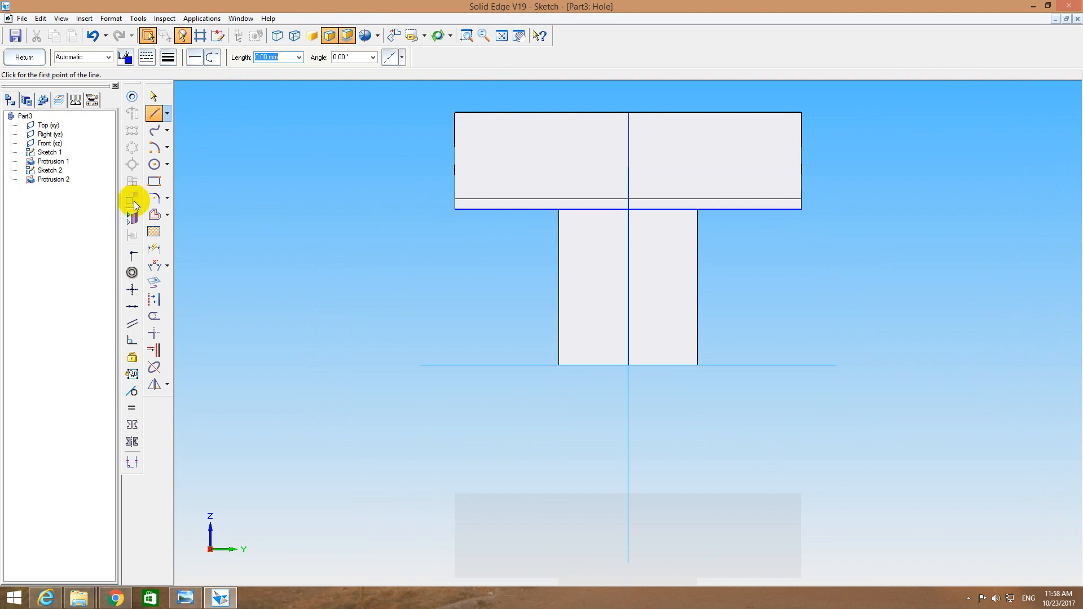
Offset the bottom edge line 15.5 mm upward.
left_click(154, 214)
left_click(529, 213)
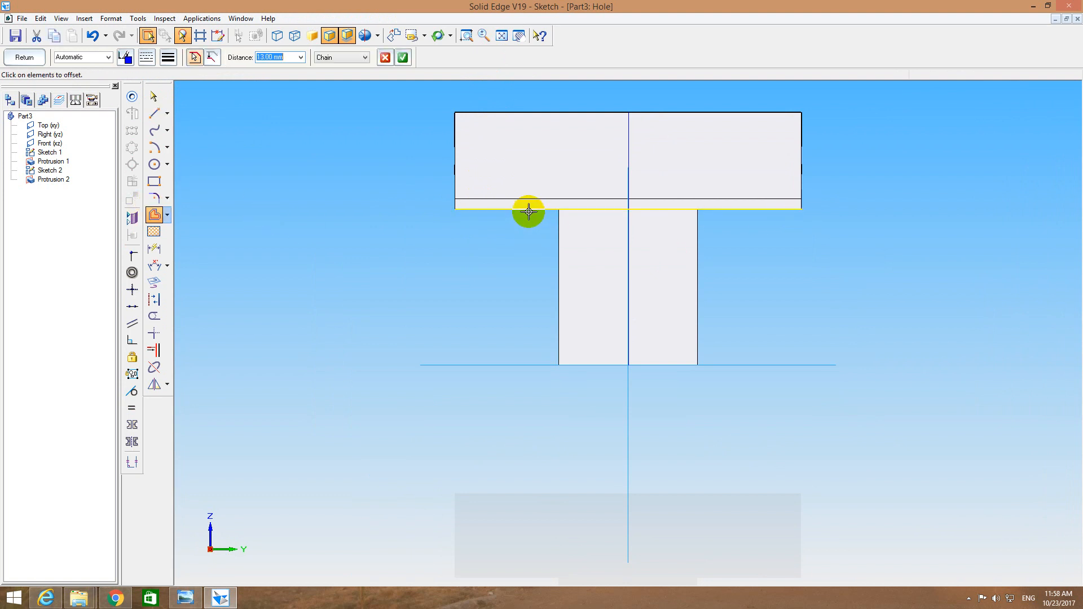
type("15.5")
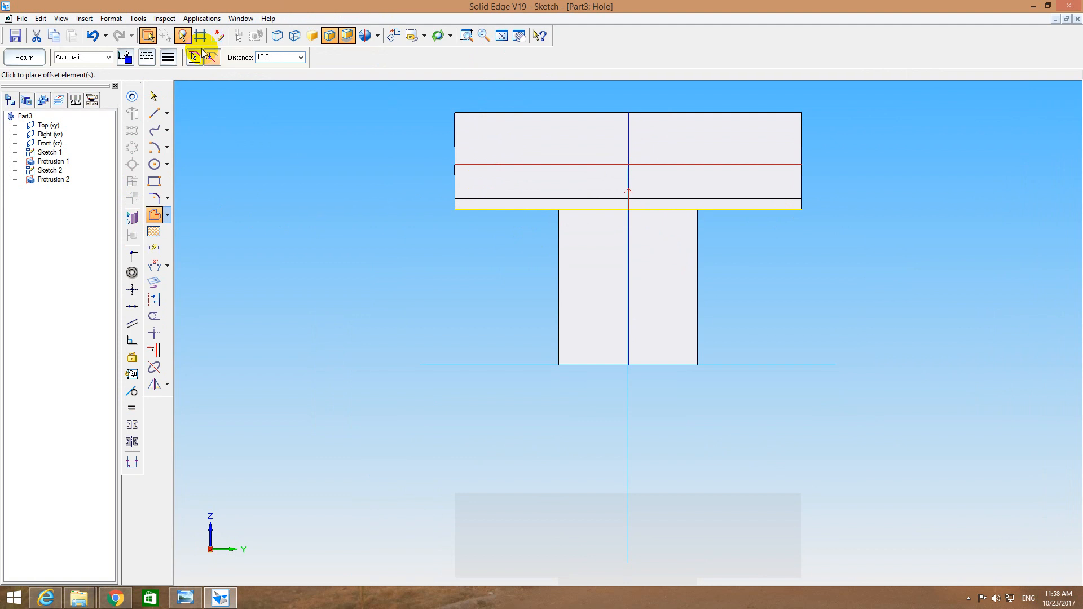
key("Return")
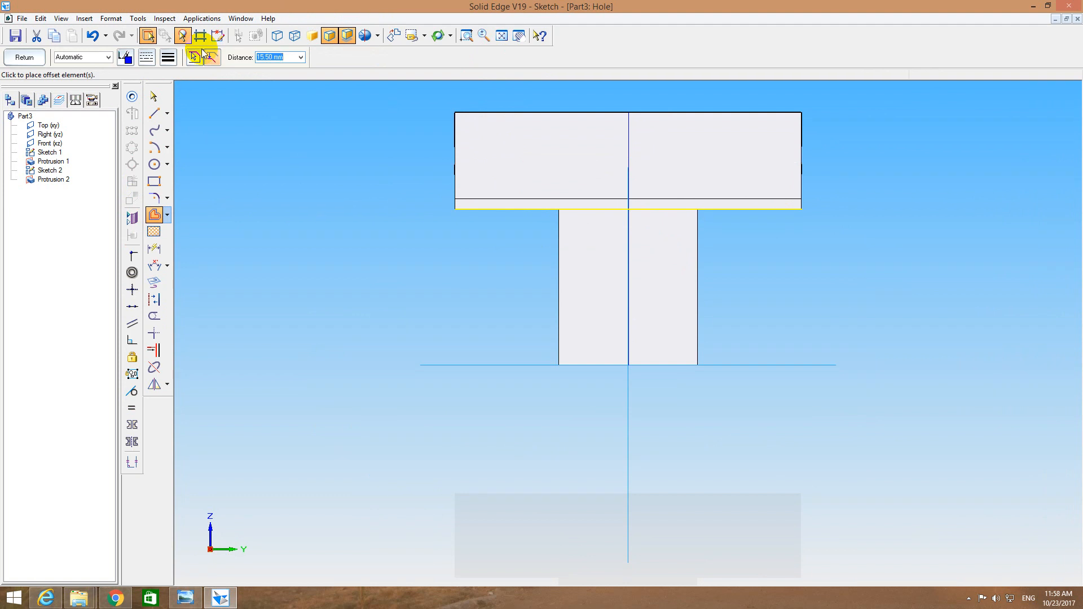
left_click(556, 142)
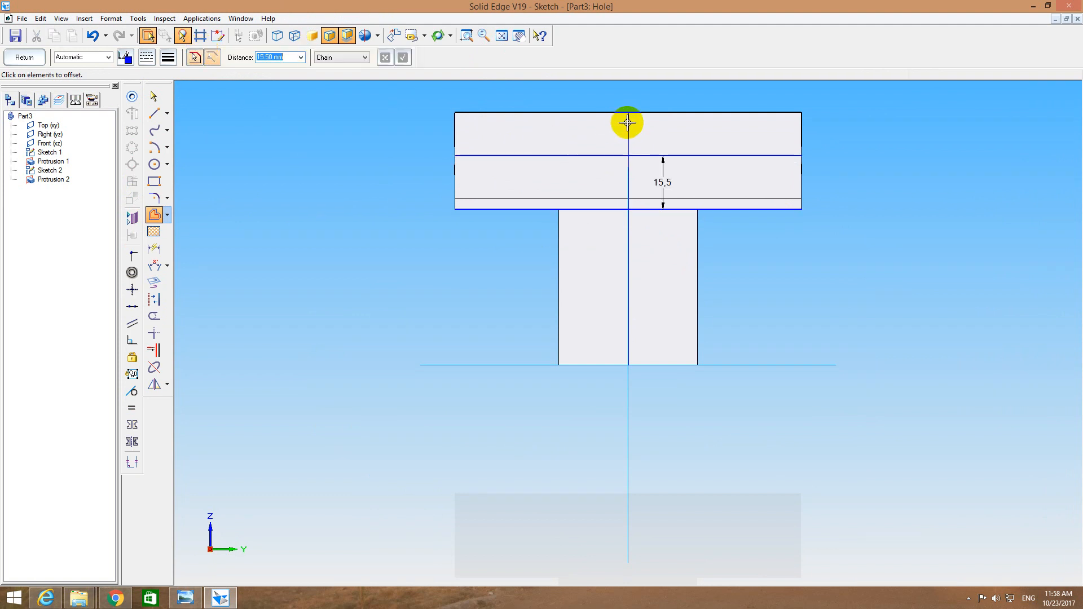
Draw a vertical centre line from the midpoint of the upper body's top edge down to the flange.
left_click(154, 113)
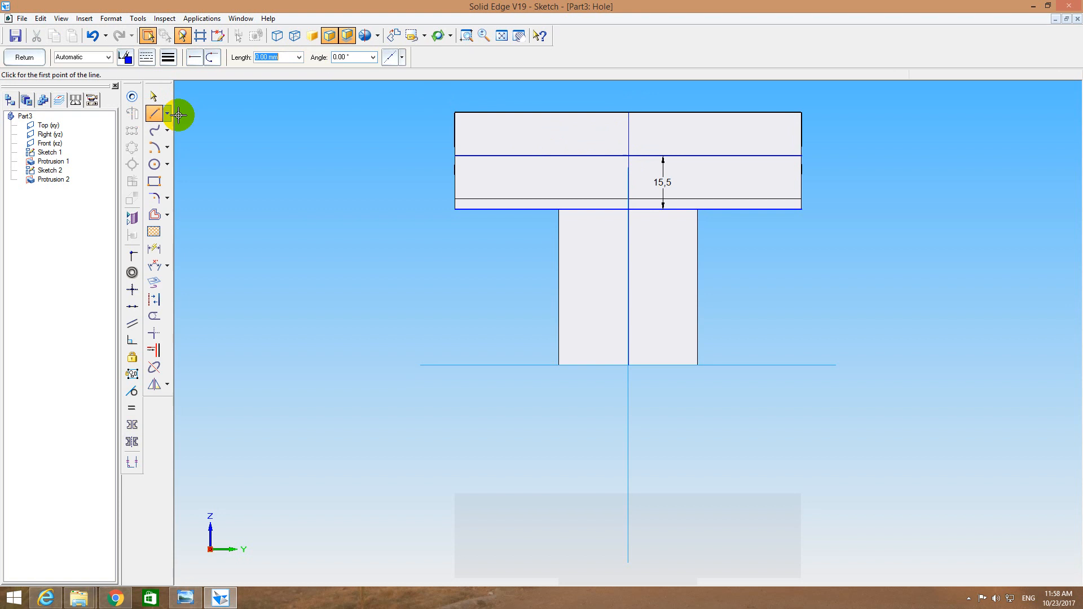
left_click(627, 113)
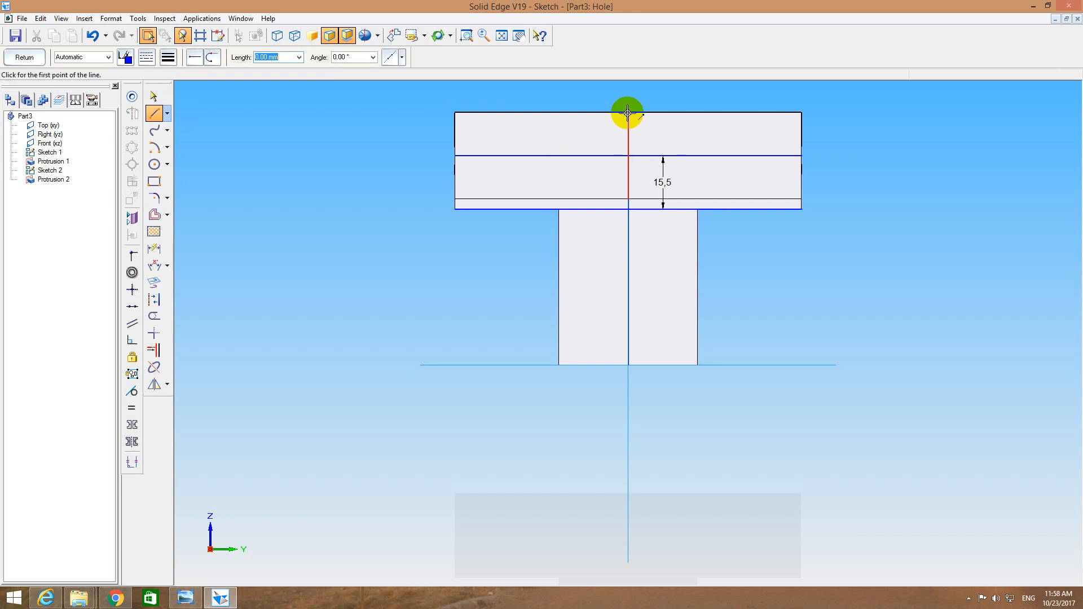
left_click(628, 195)
Offset the vertical centre line 30 mm to both sides.
left_click(154, 215)
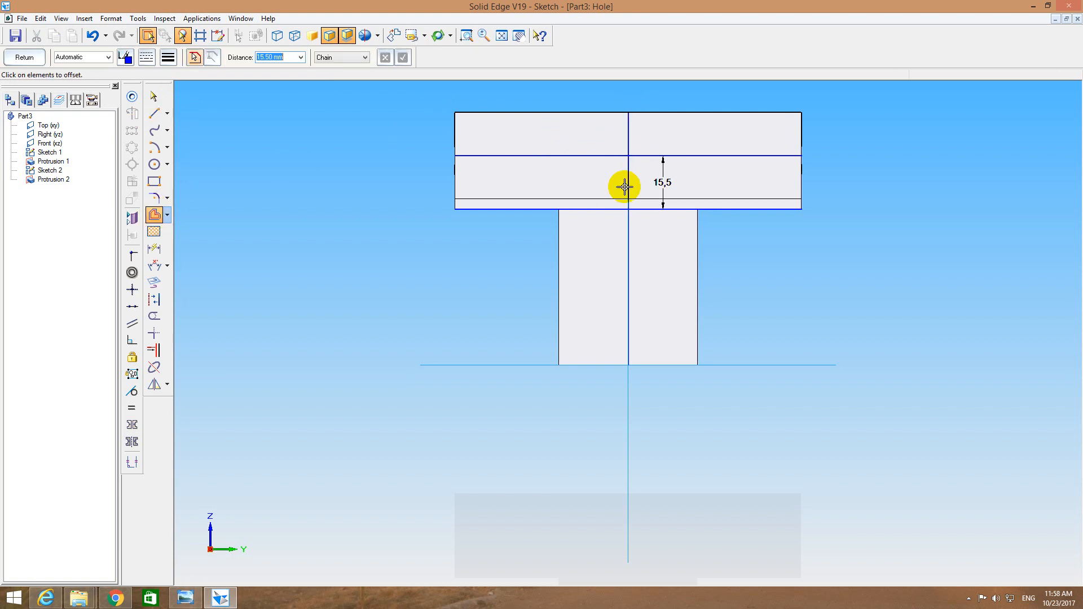
left_click(627, 182)
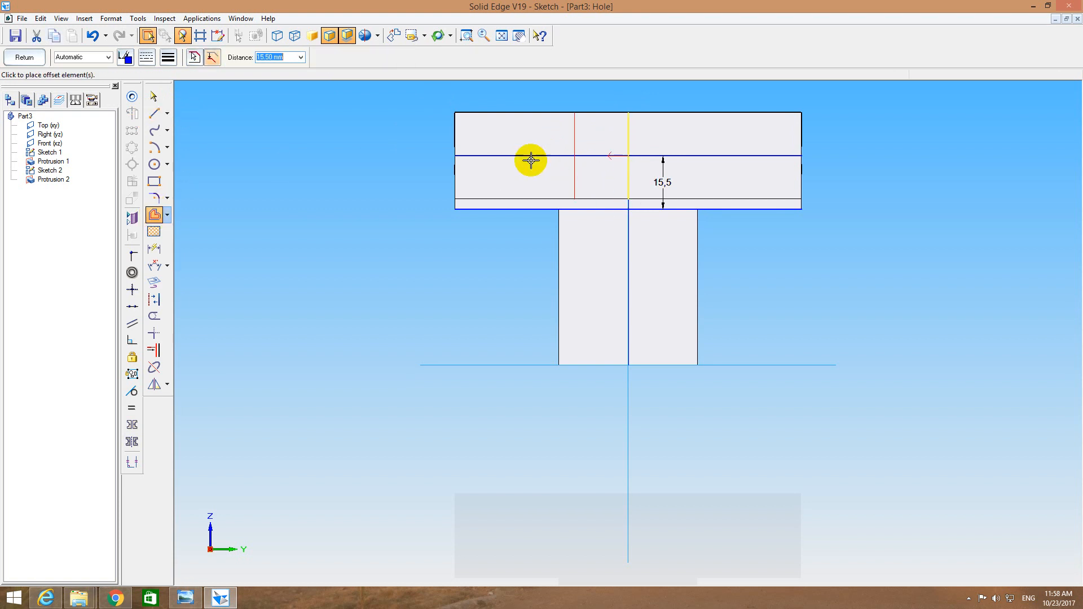
type("30")
key("Return")
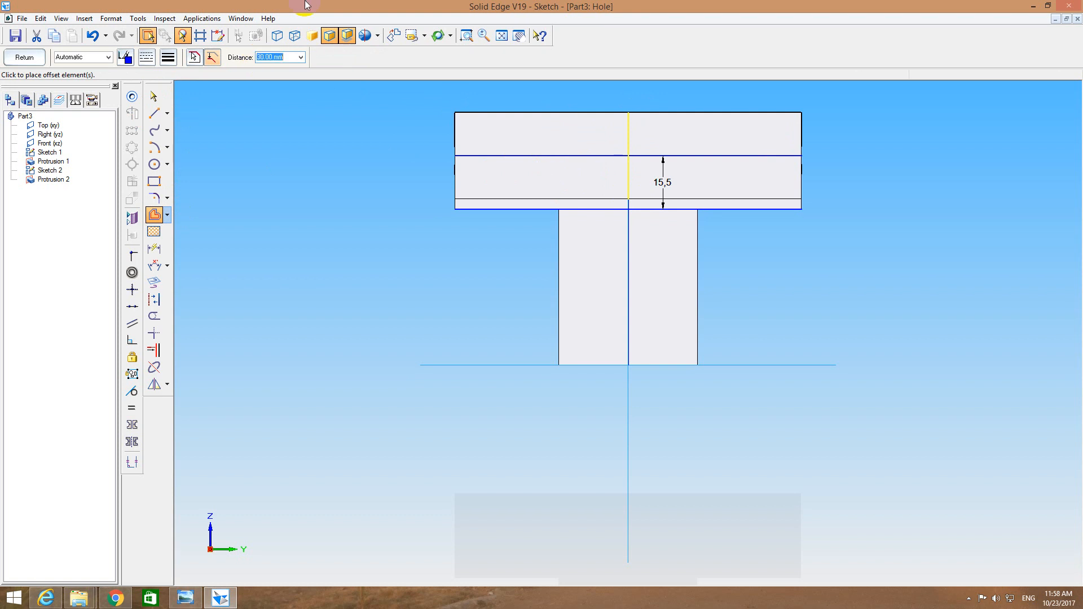
left_click(550, 159)
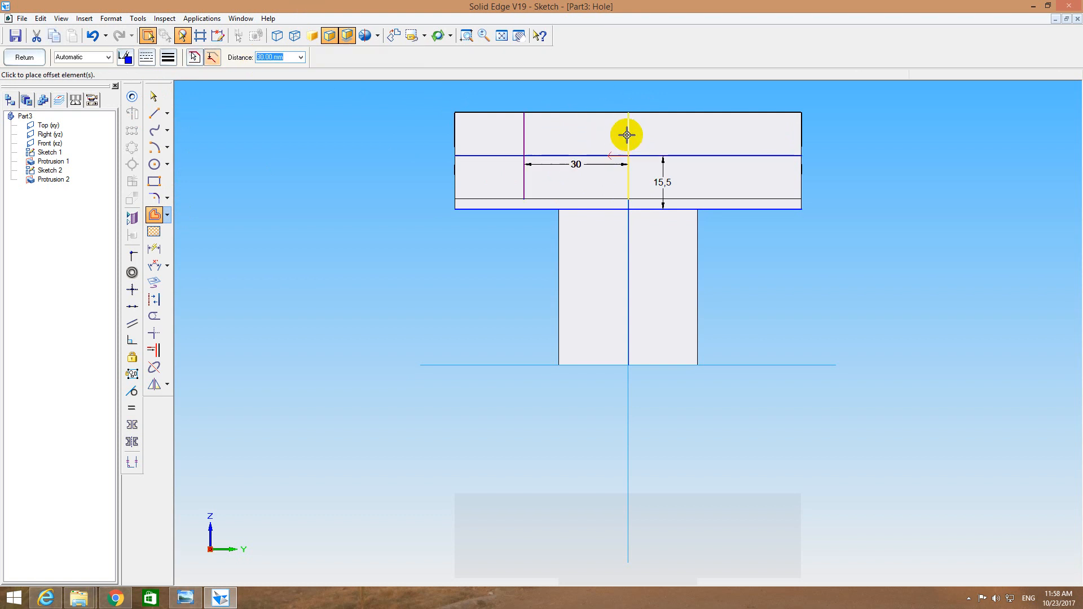
left_click(688, 139)
key("Escape")
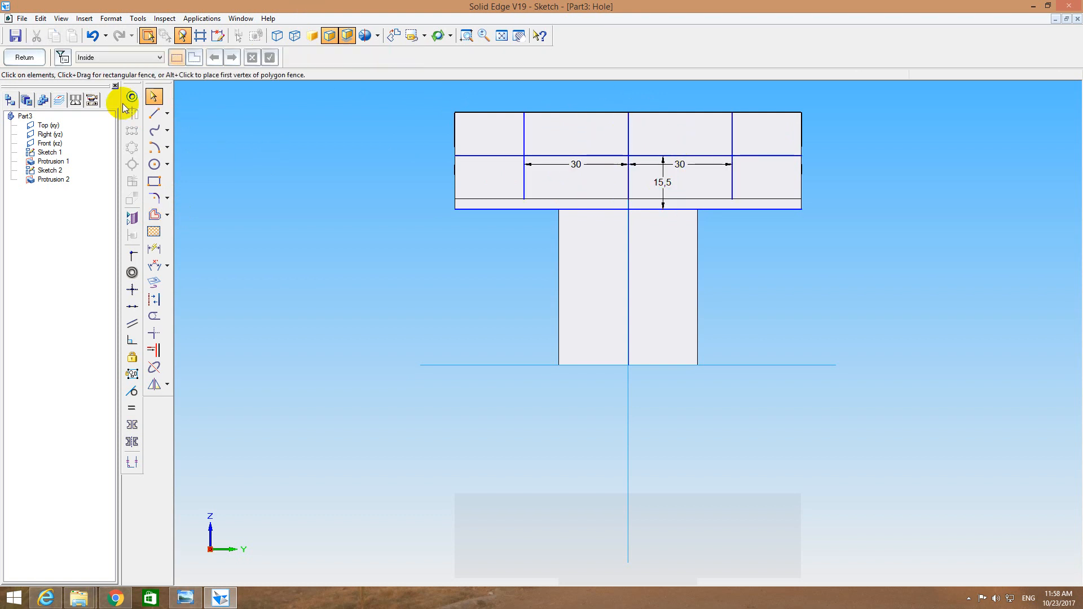
Configure the hole as a standard Threaded type with a 5 mm diameter and an M6 thread.
left_click(131, 96)
left_click(64, 56)
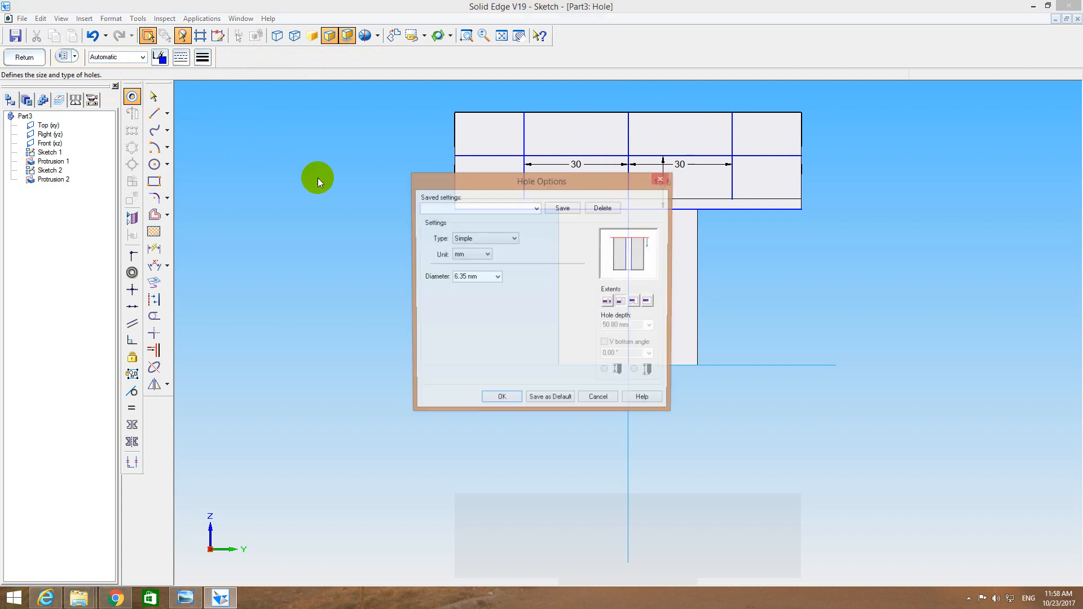
left_click(490, 238)
left_click(475, 248)
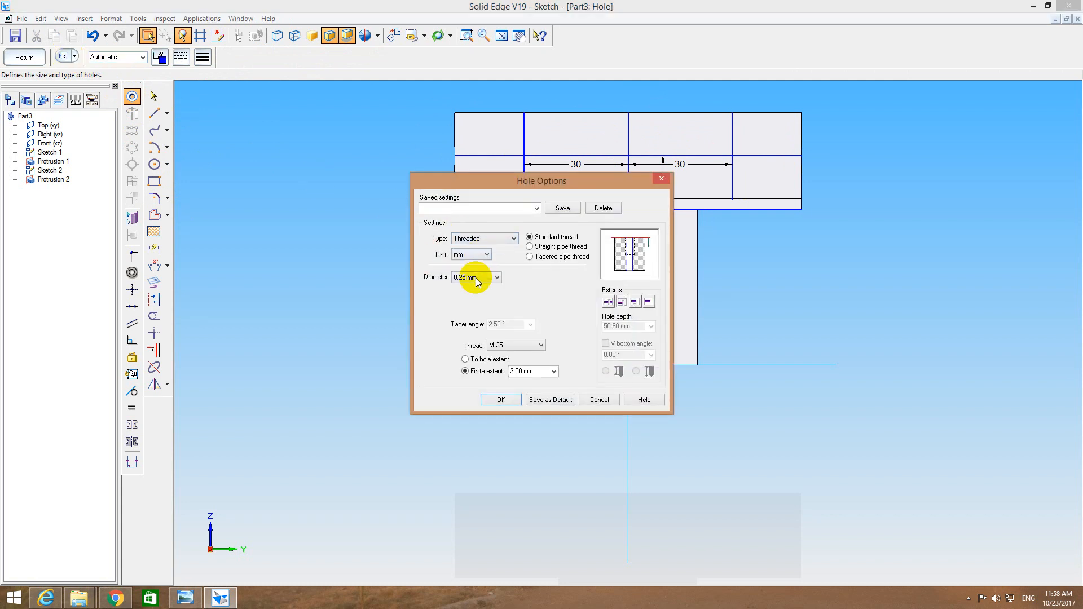
left_click(476, 279)
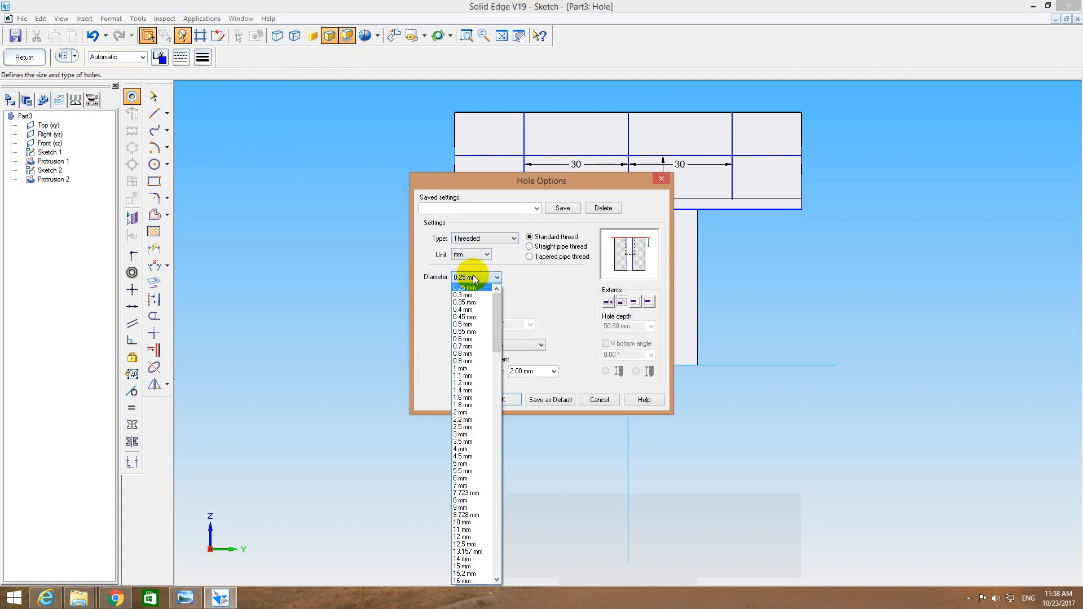
scroll(476, 409, "down", 6)
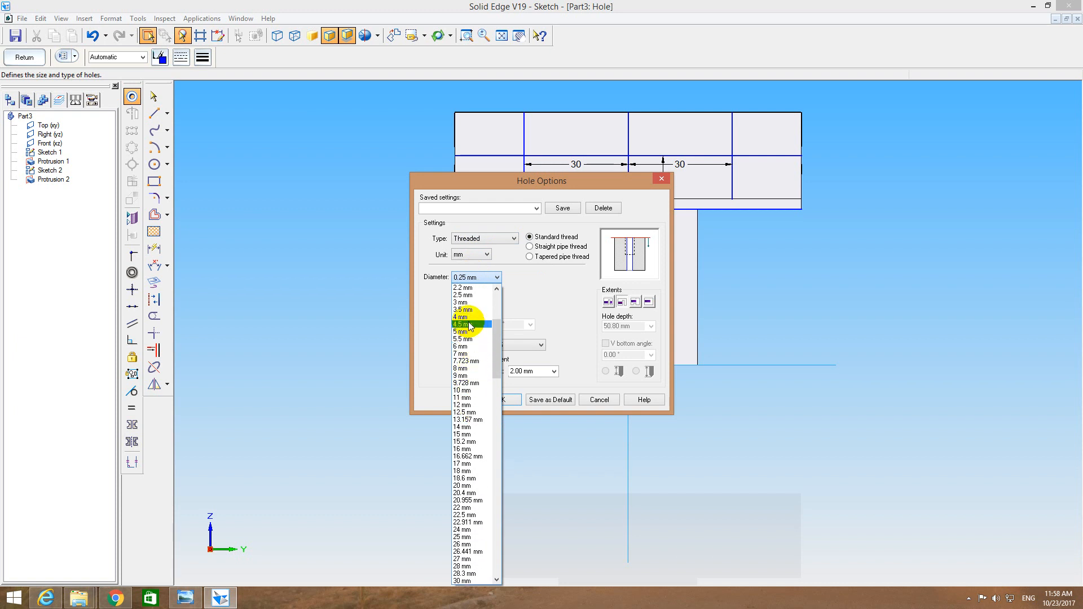
left_click(469, 332)
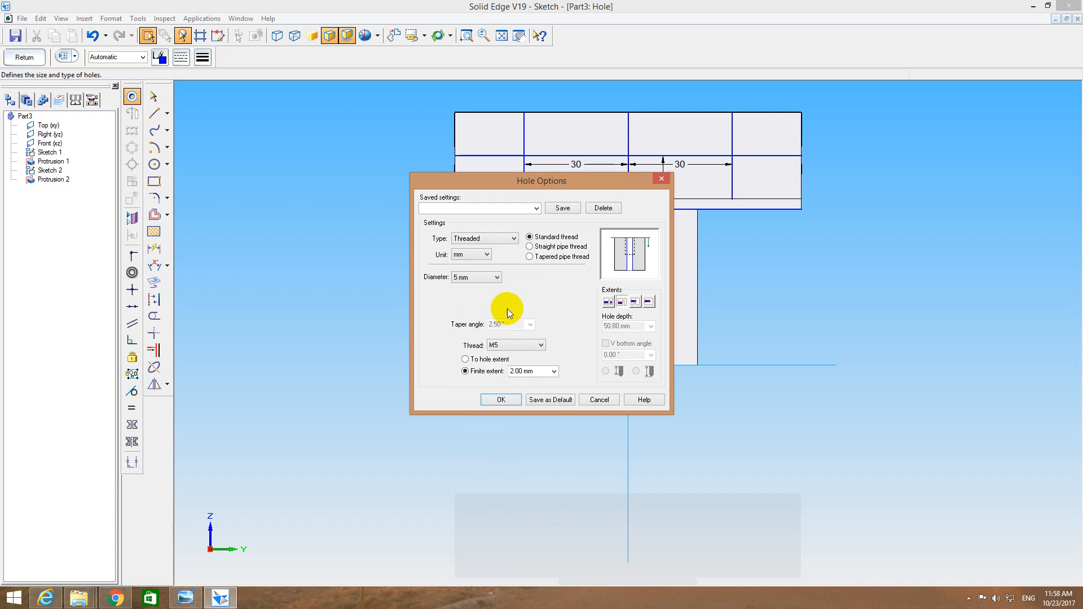
left_click(513, 344)
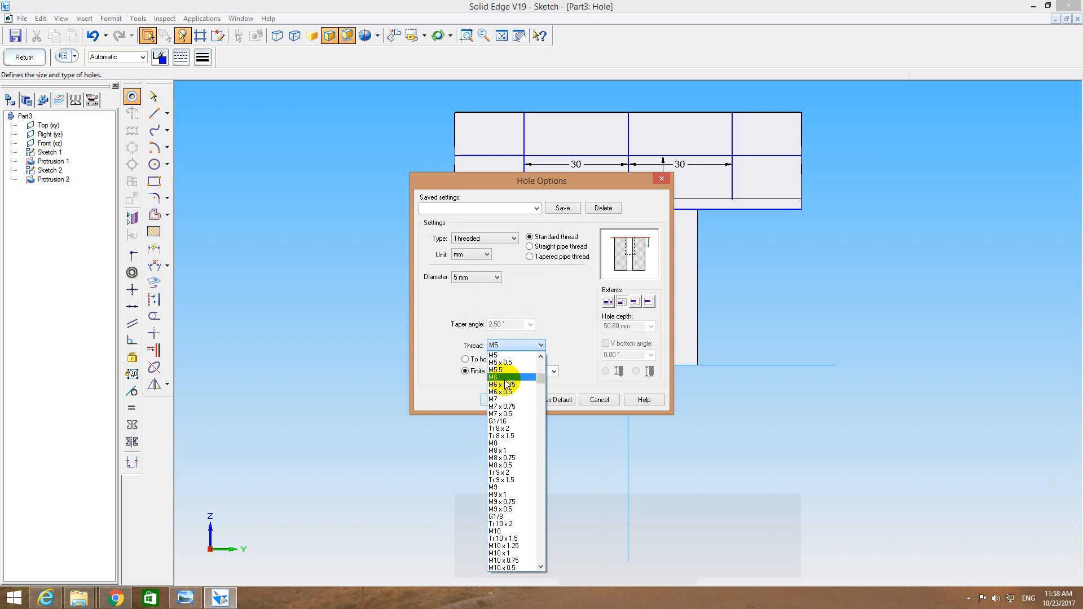
left_click(505, 378)
Give the hole a finite depth of 13 mm with a 118° V bottom and a 10 mm thread extent.
left_click(649, 303)
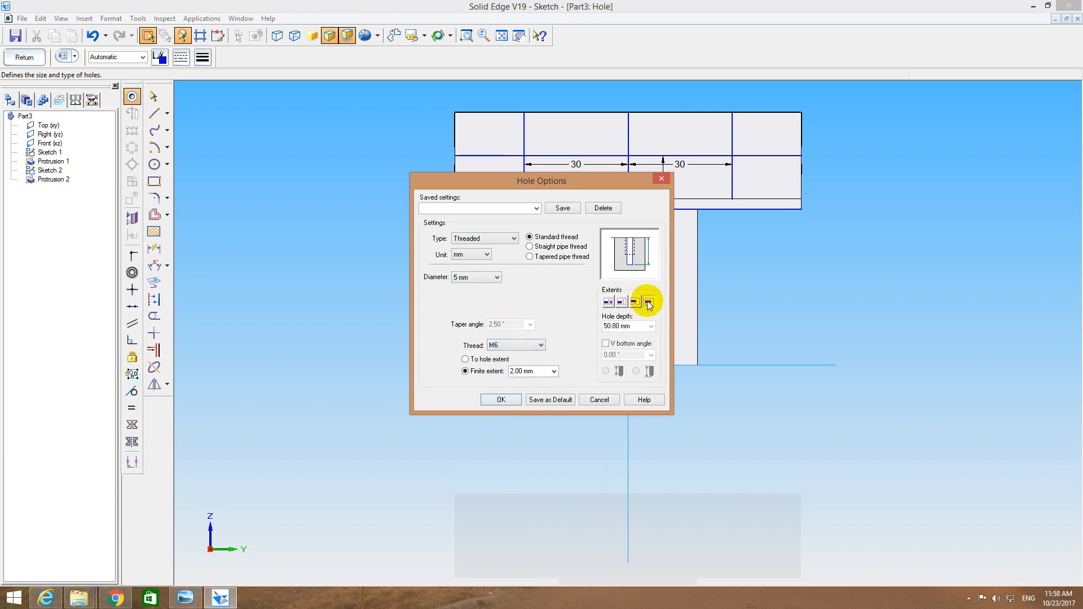
left_click(626, 325)
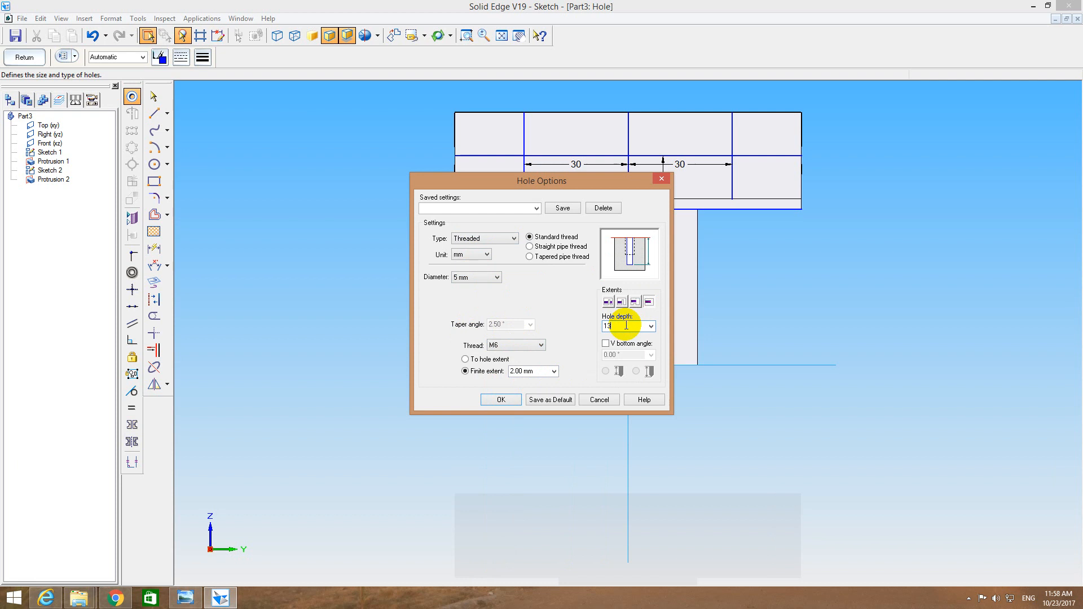
left_click(629, 343)
left_click(636, 371)
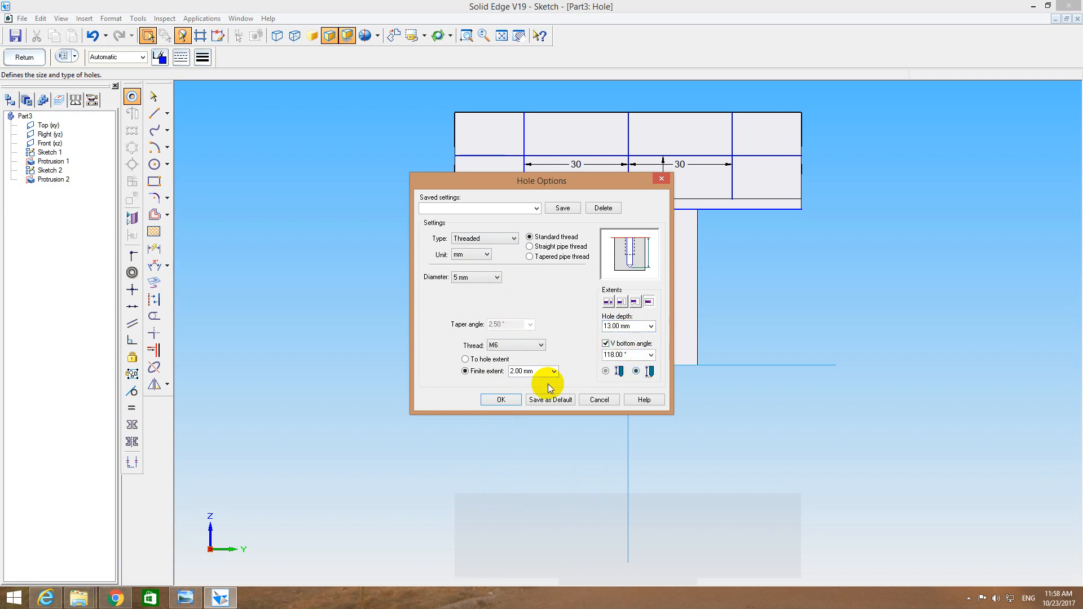
left_click(525, 371)
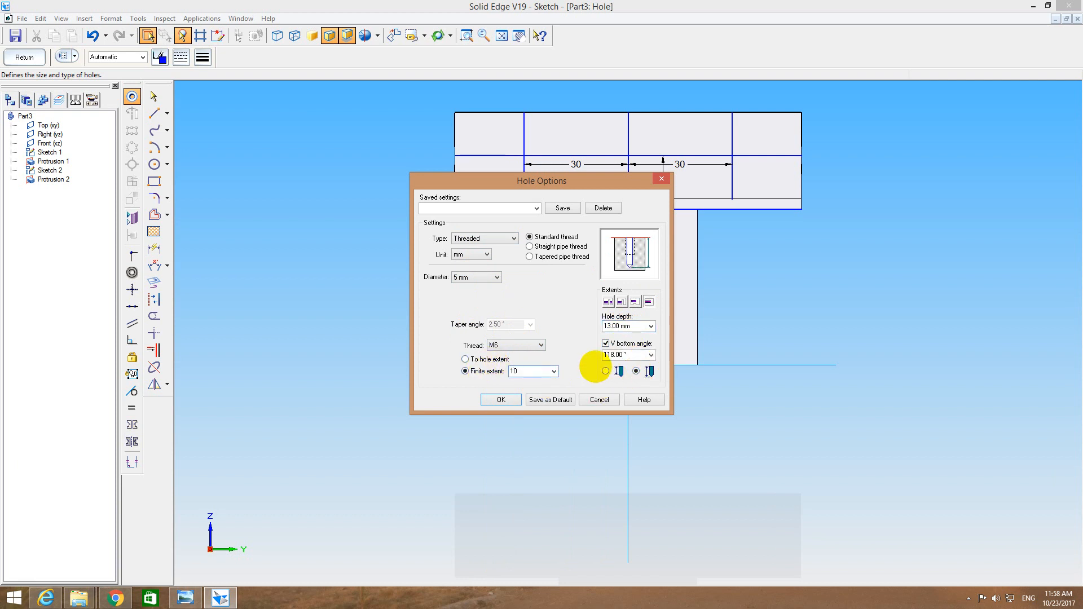
left_click(501, 400)
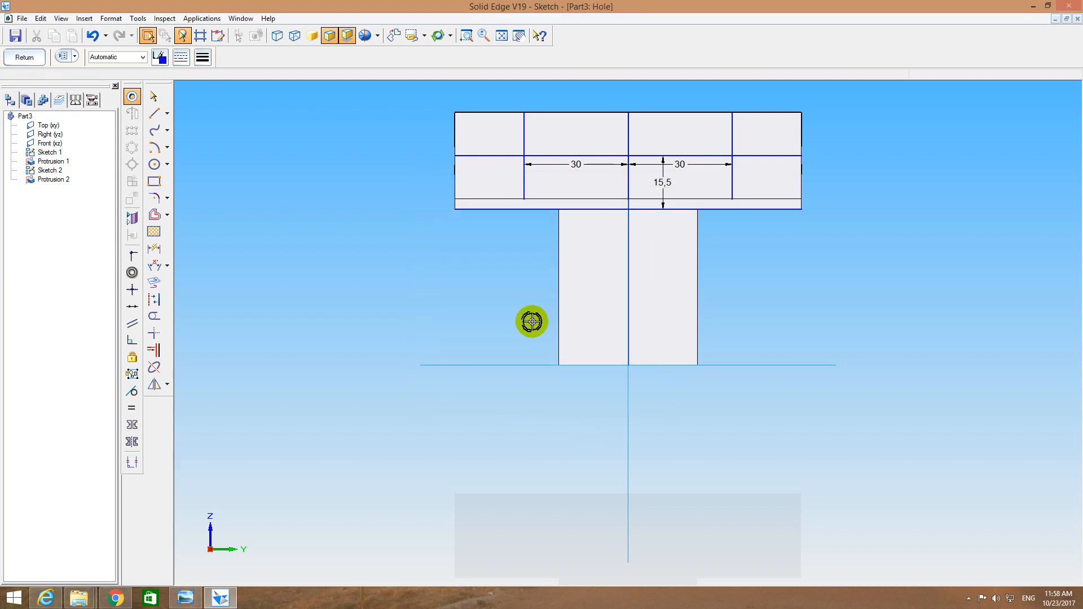
Enable midpoint recognition in the IntelliSketch relationship settings.
left_click(467, 35)
left_click_drag(485, 126, 813, 208)
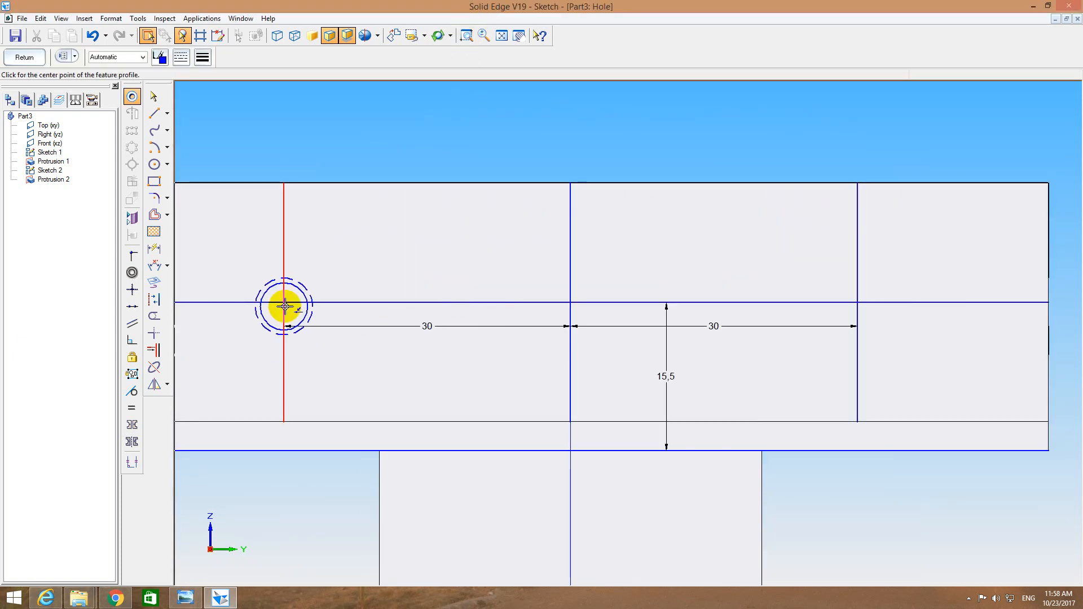
left_click(136, 19)
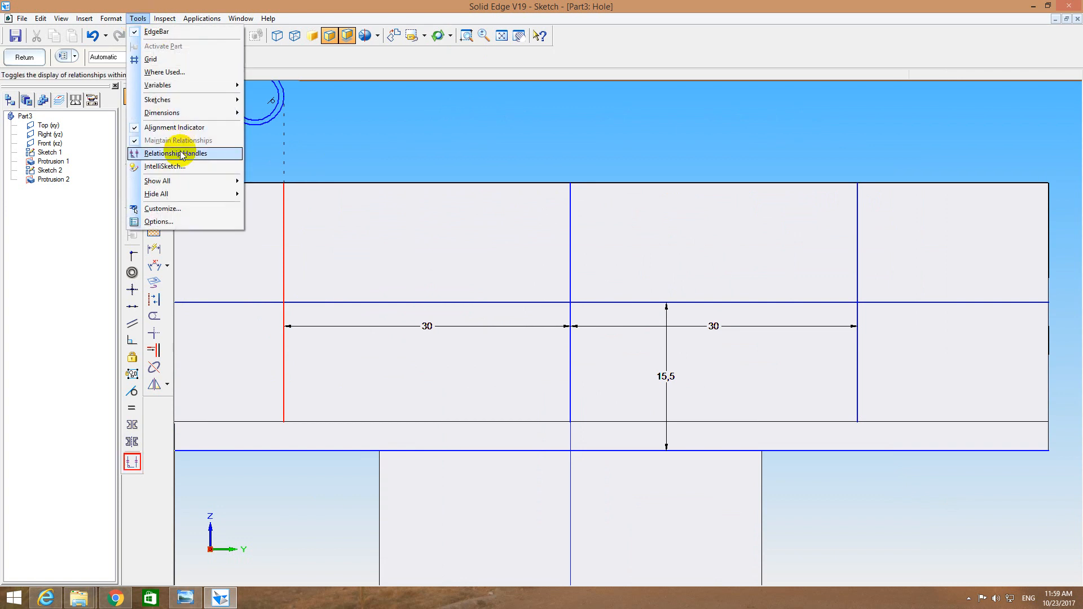
left_click(188, 166)
left_click(517, 237)
left_click(470, 264)
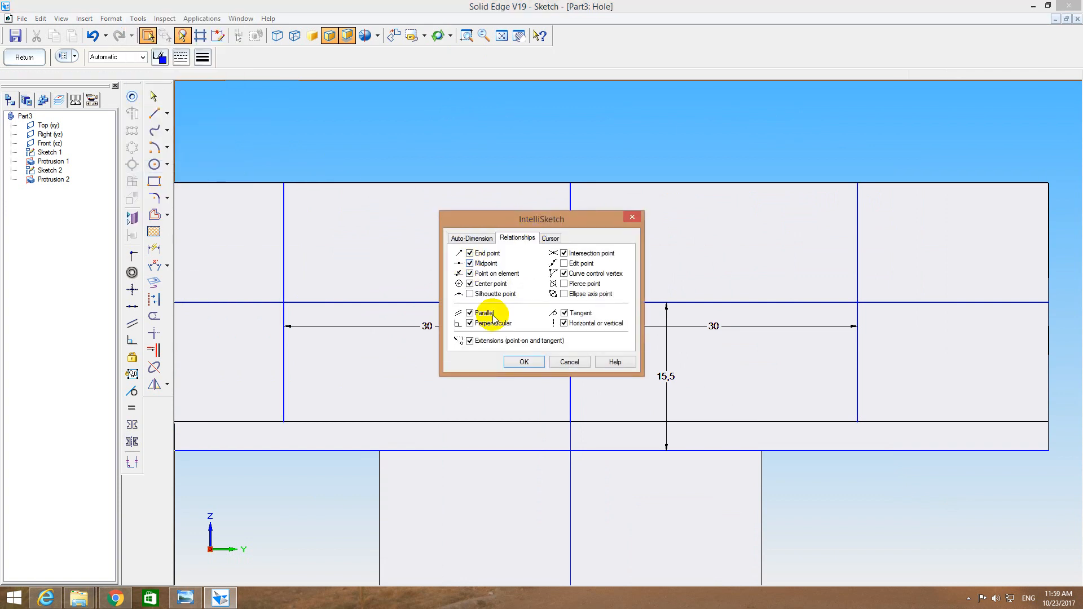
left_click(521, 361)
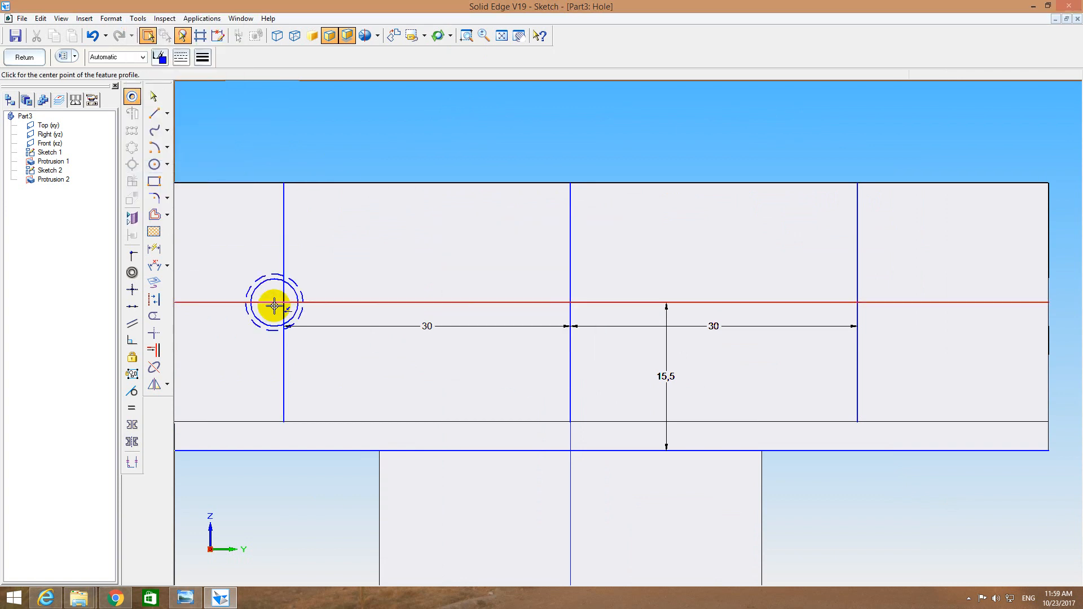
Place holes where the horizontal line crosses the two 30 mm offset lines and finish the feature into the upper body.
left_click(284, 303)
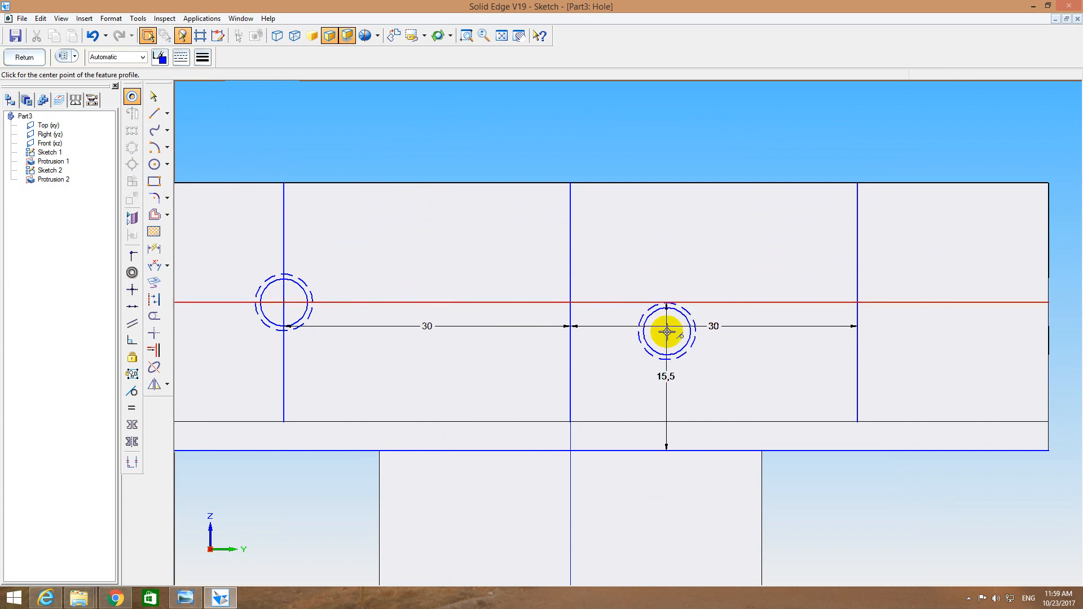
left_click(858, 304)
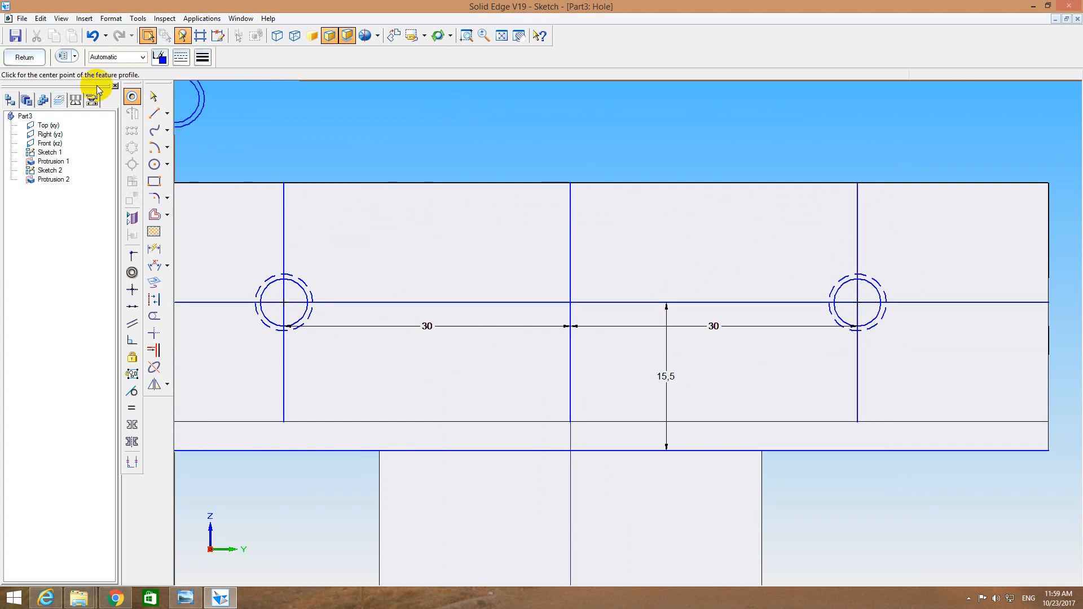
left_click(26, 57)
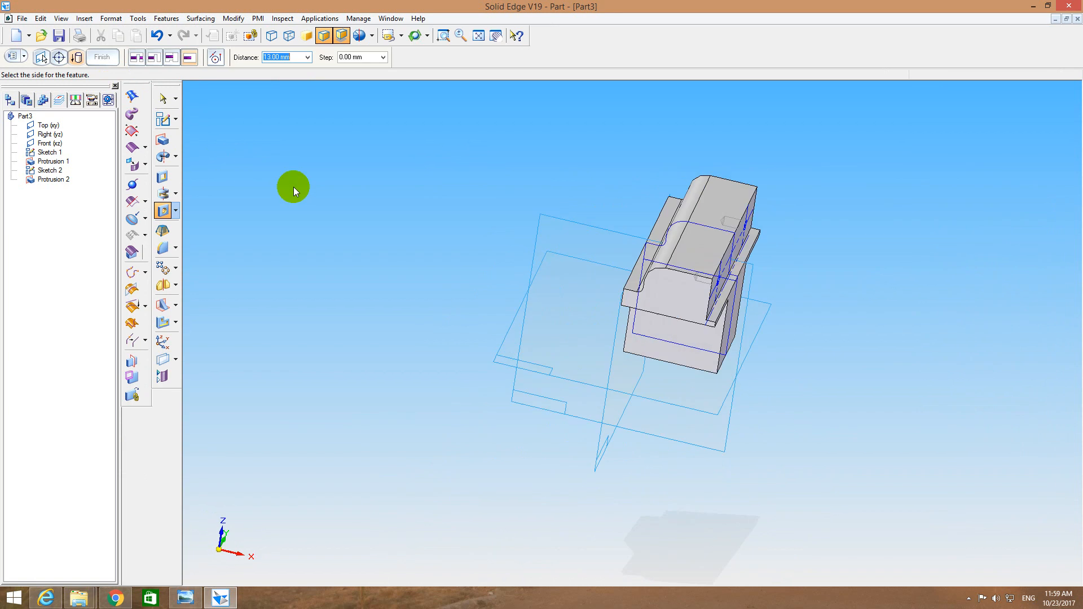
left_click(258, 196)
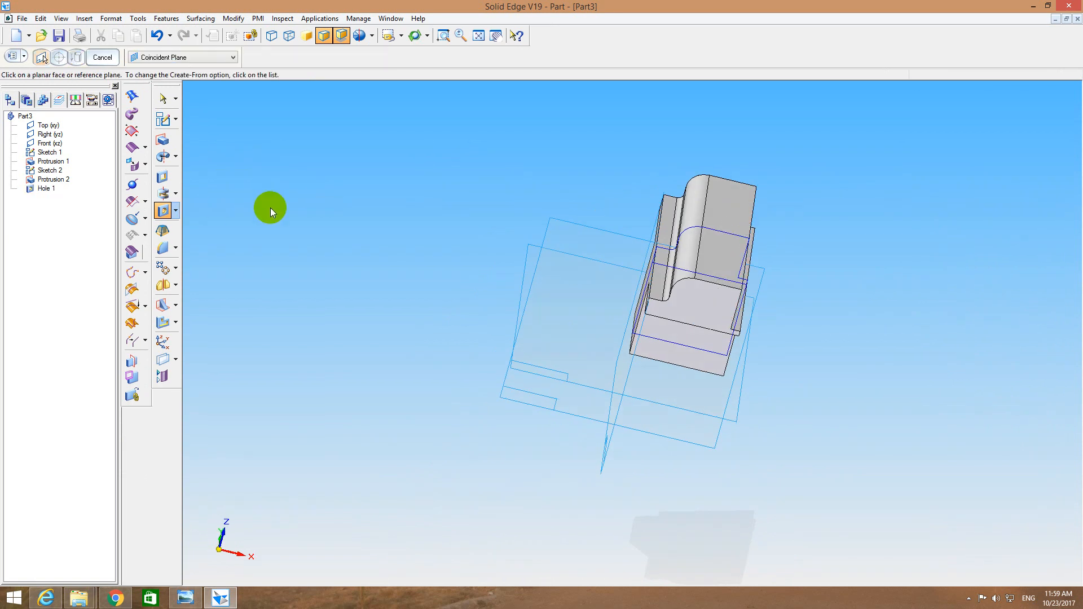
Start a sketch on the stem's side face and draw a 27 mm line vertically down from the stem's top centre.
left_click(164, 119)
left_click(683, 304)
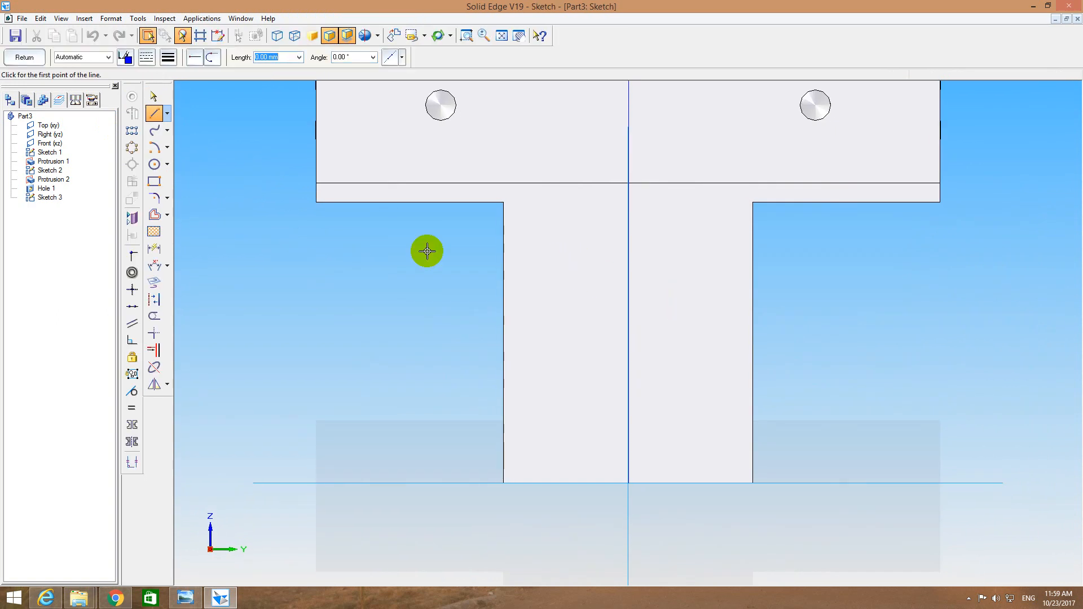
left_click(154, 113)
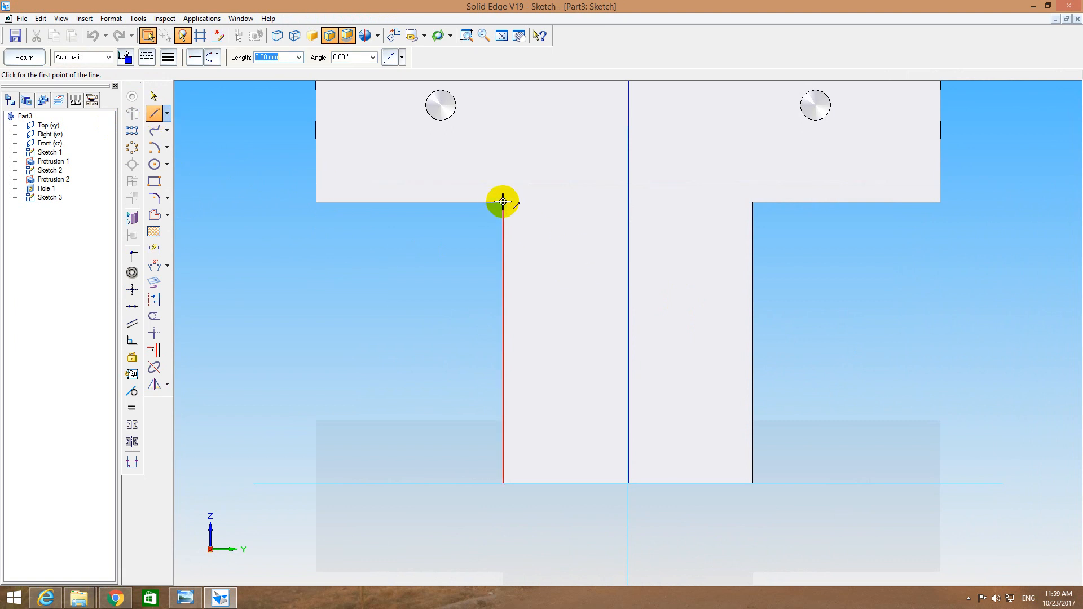
left_click(627, 205)
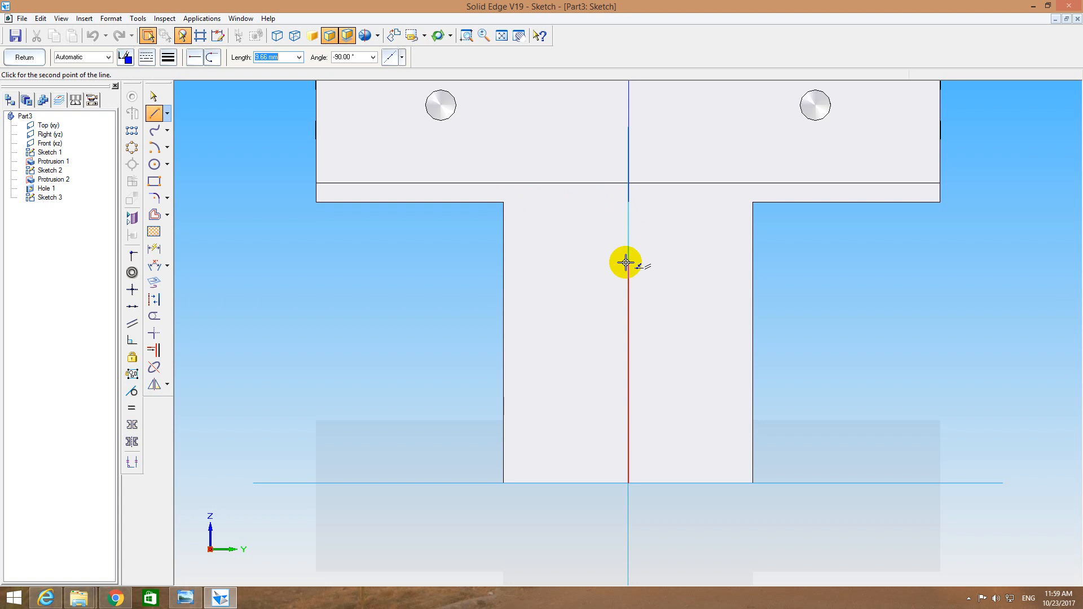
type("27")
key("Tab")
left_click(626, 261)
key("Escape")
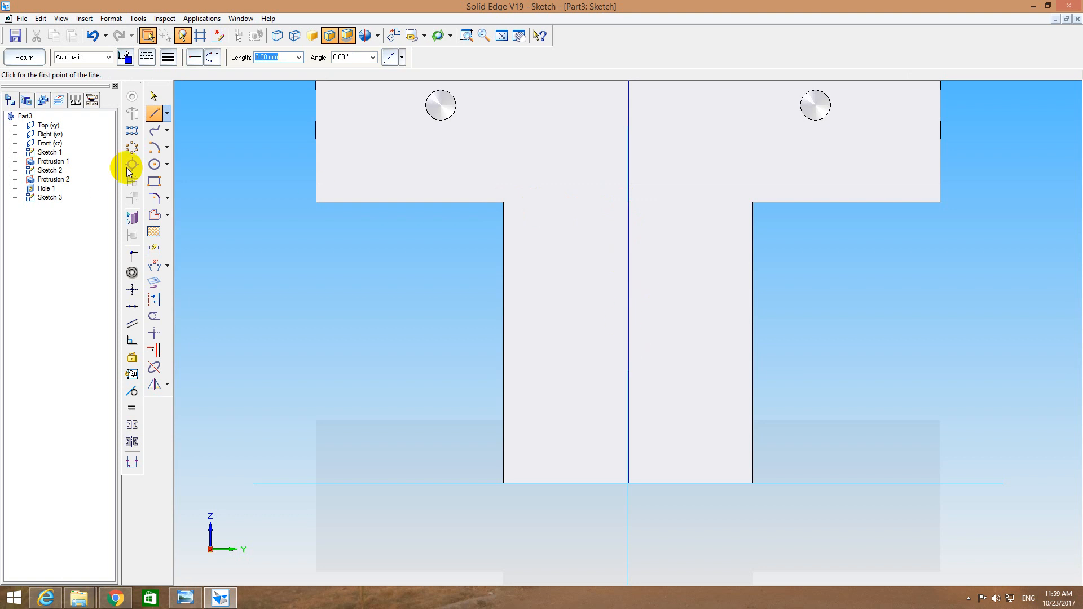
Draw a 20 mm diameter circle centred on the lower end of the 27 mm line and close the sketch.
left_click(154, 164)
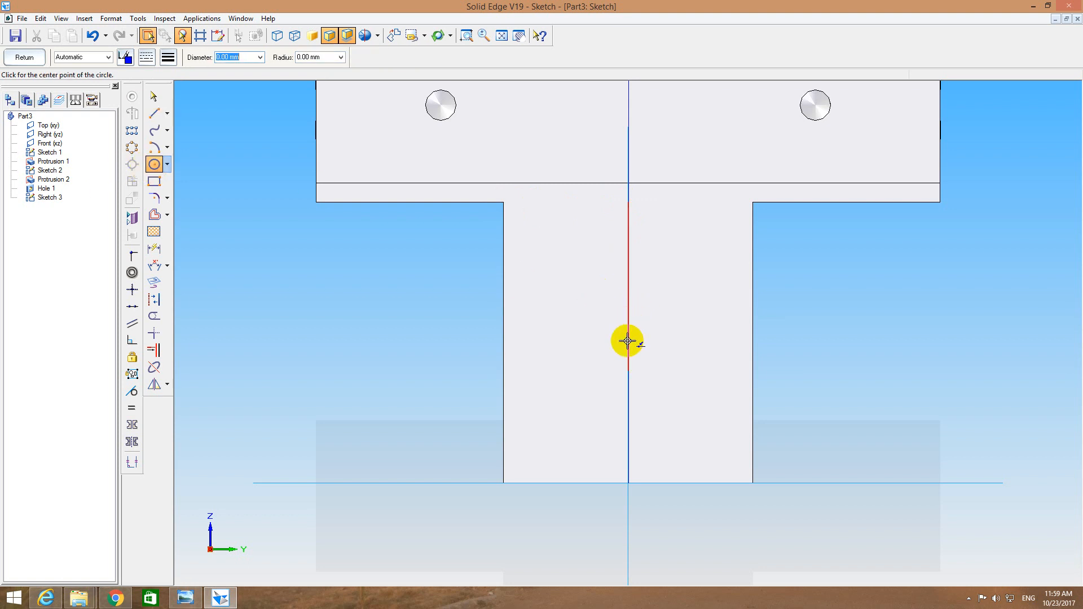
left_click(630, 371)
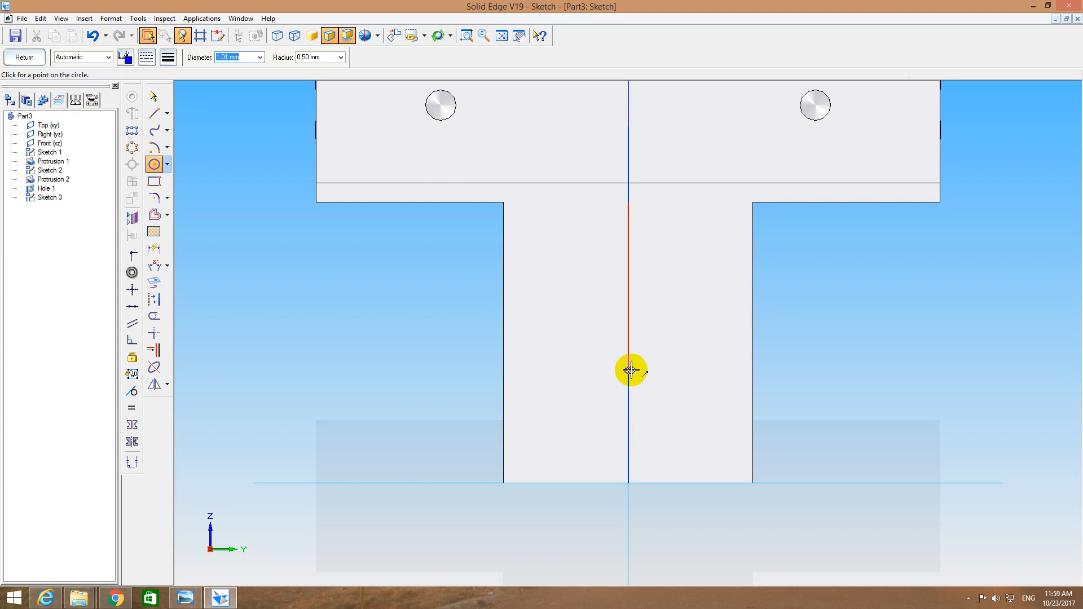
key("Tab")
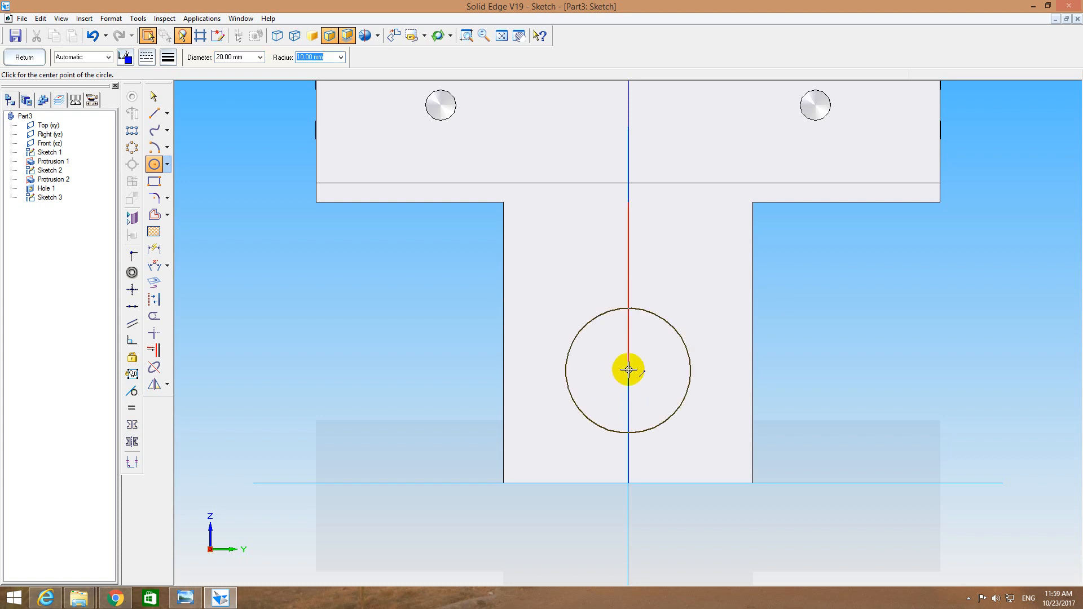
left_click(629, 370)
key("Escape")
left_click(24, 57)
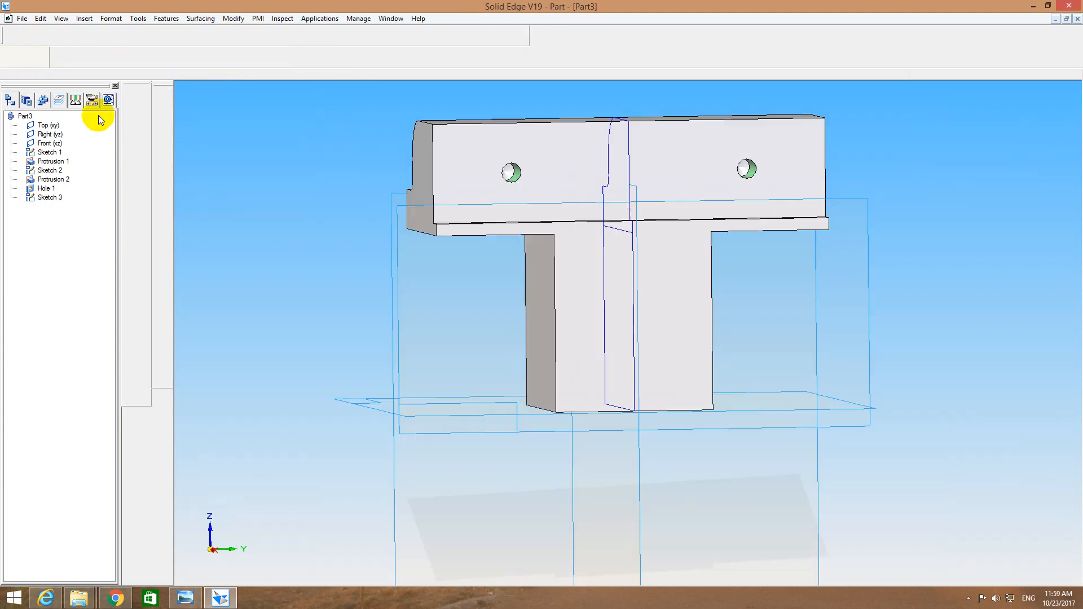
Cut the sketched circle through the full depth of the stem.
left_click(163, 176)
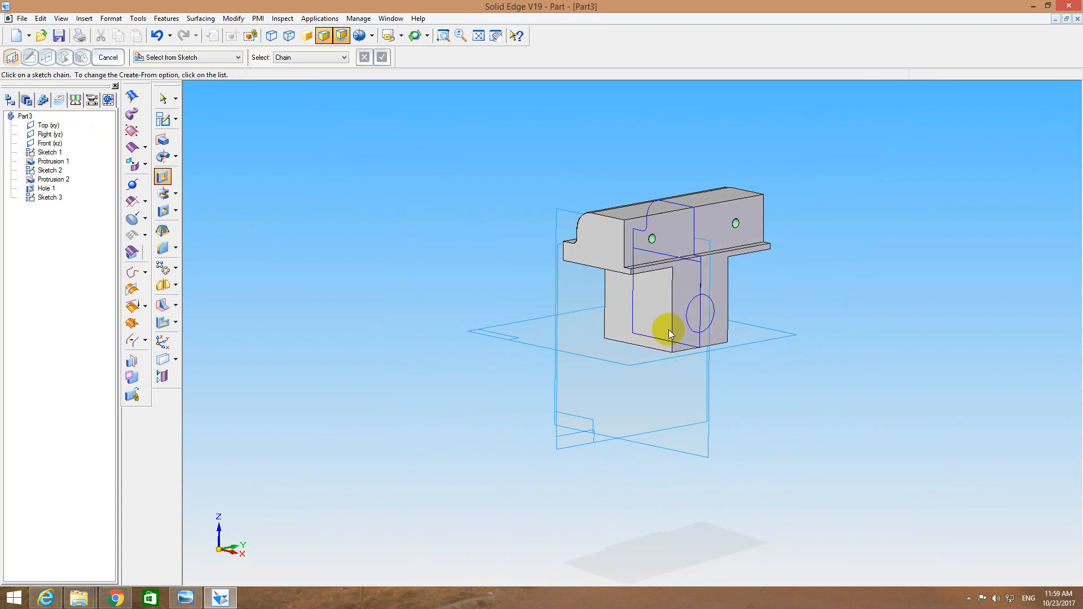
left_click(688, 314)
left_click(391, 284)
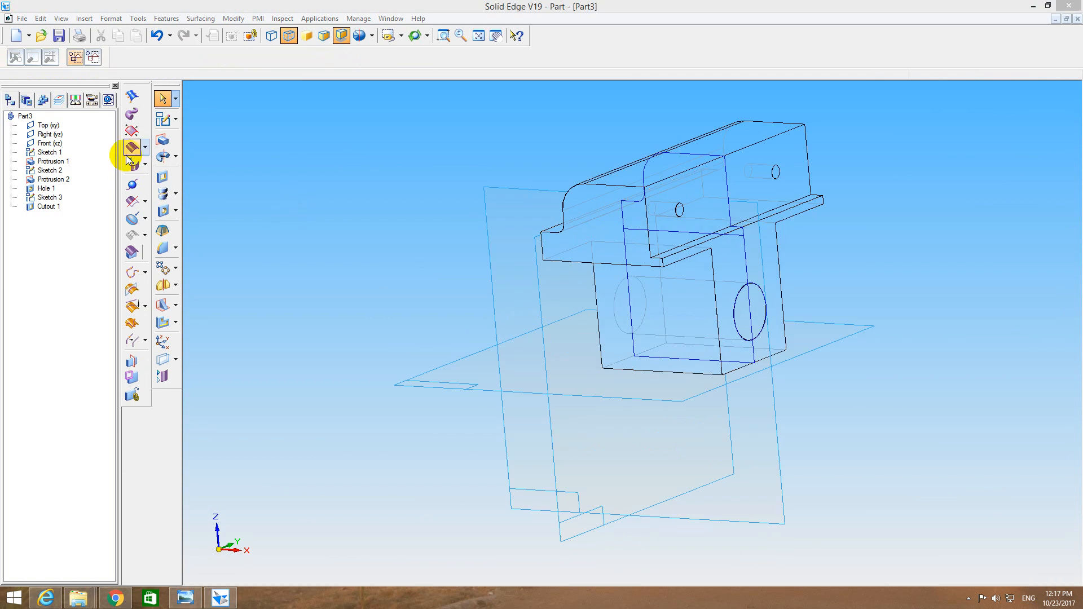
Start a sketch on the Front (xz) plane and draw a vertical line across the large hole's opening at the stem's side face.
left_click(163, 118)
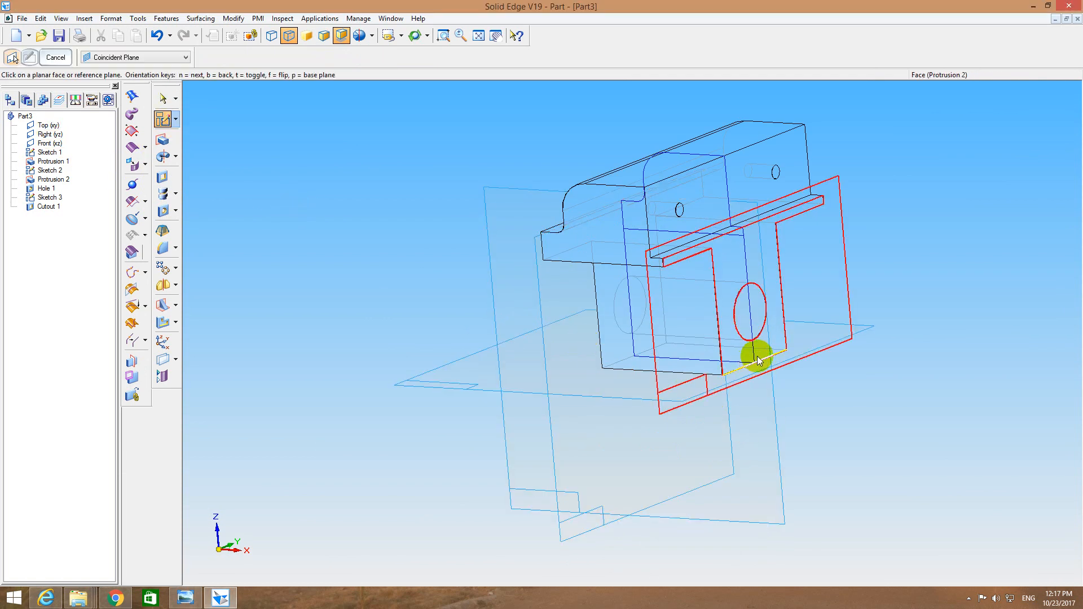
left_click(50, 143)
left_click(466, 36)
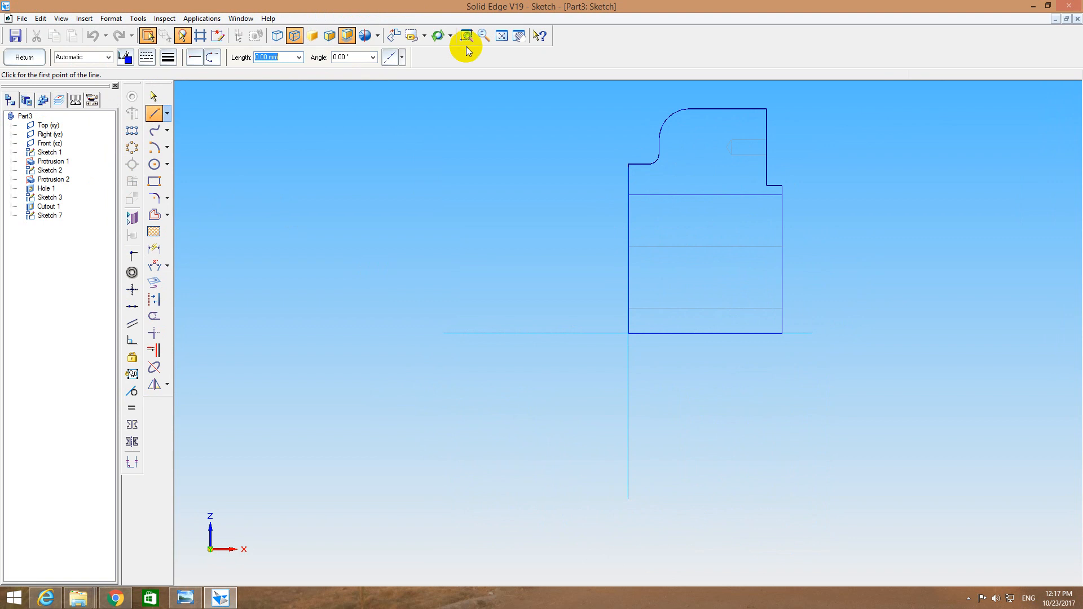
left_click_drag(582, 185, 804, 350)
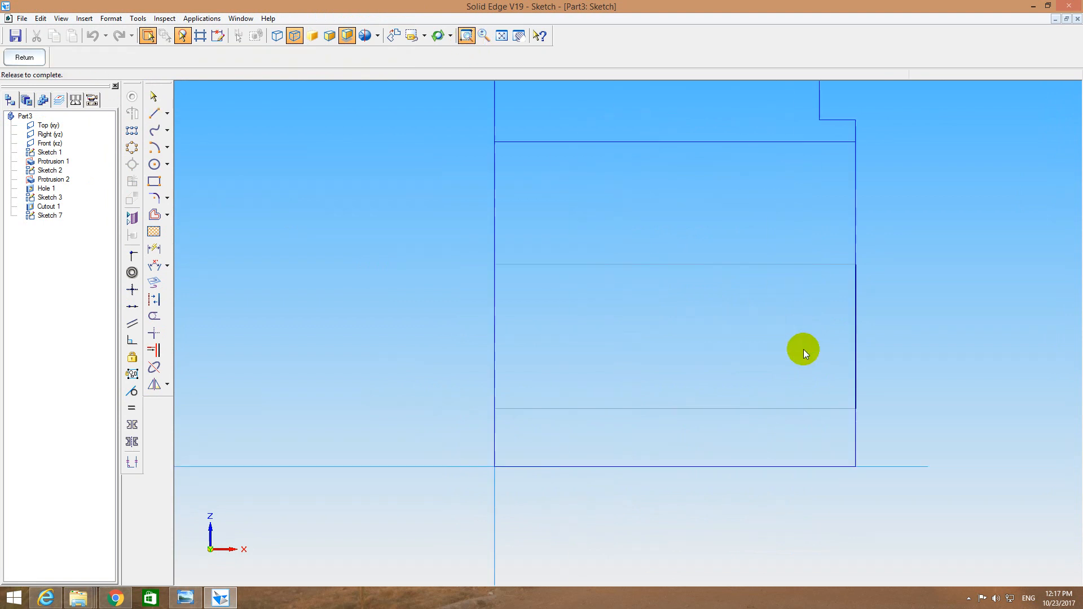
left_click(153, 113)
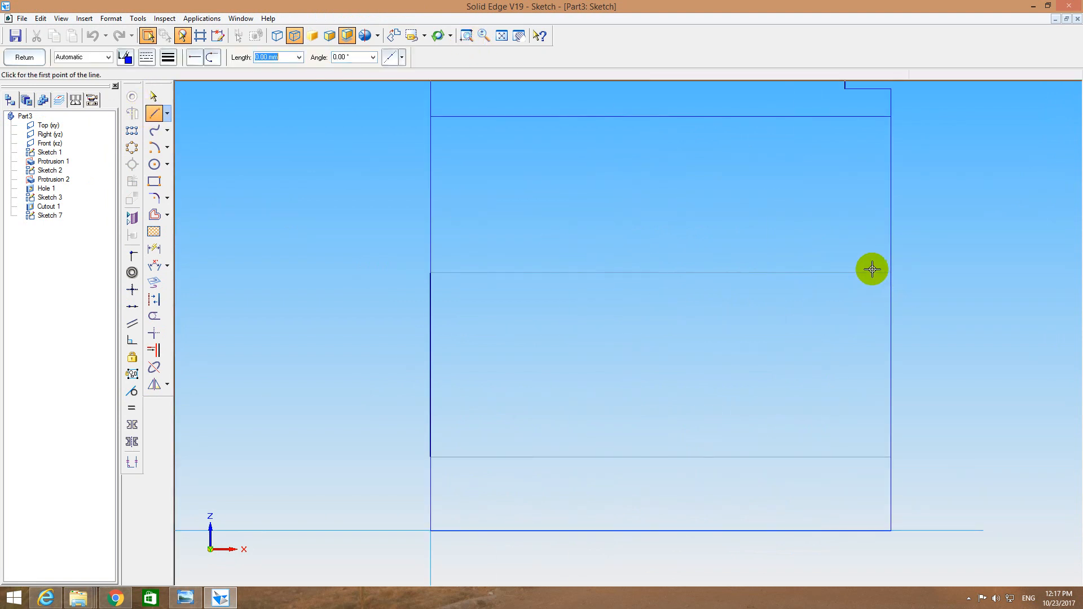
left_click(890, 273)
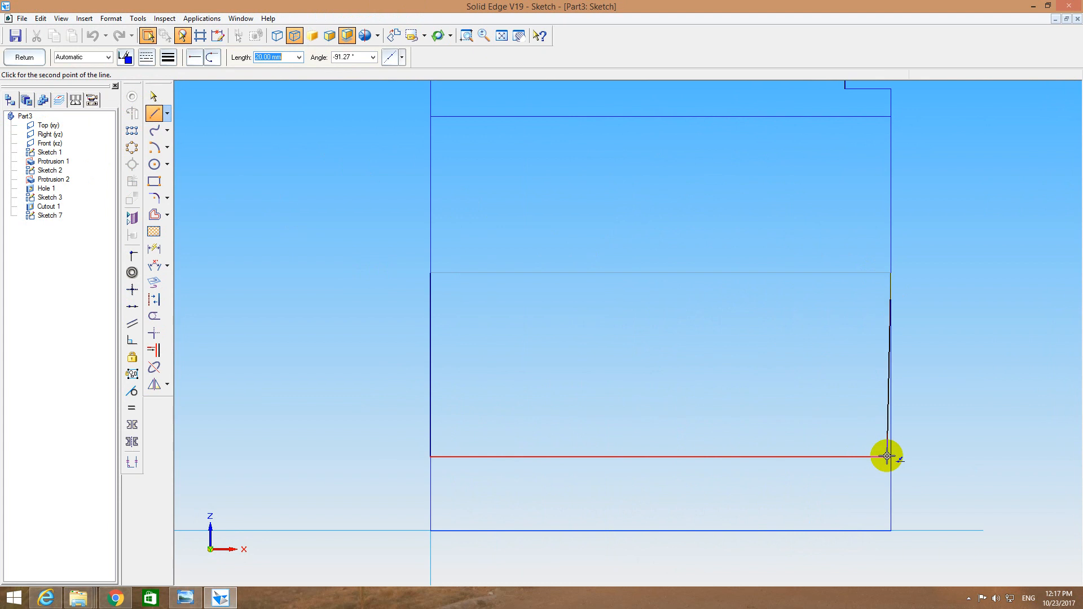
left_click(891, 456)
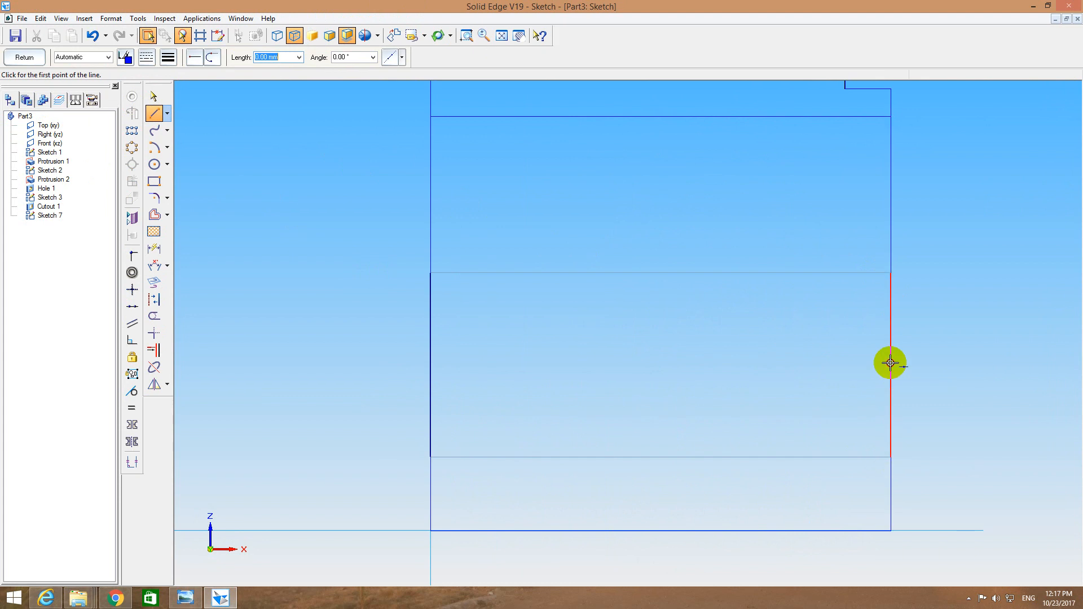
Draw a horizontal line along the large hole's axis, joining the midpoints of the vertical lines across both openings.
left_click(891, 364)
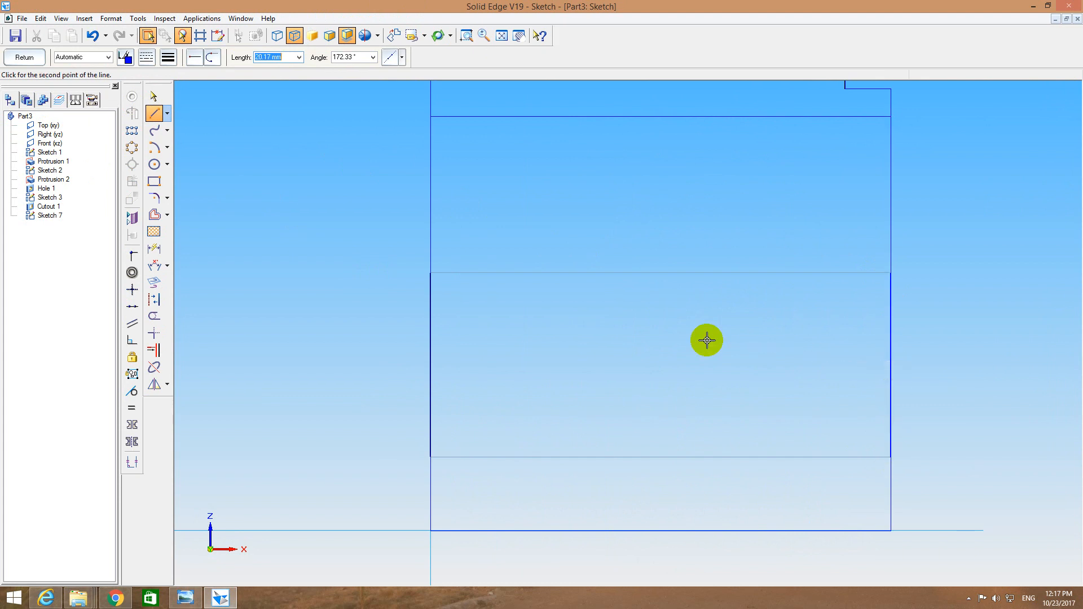
left_click(430, 364)
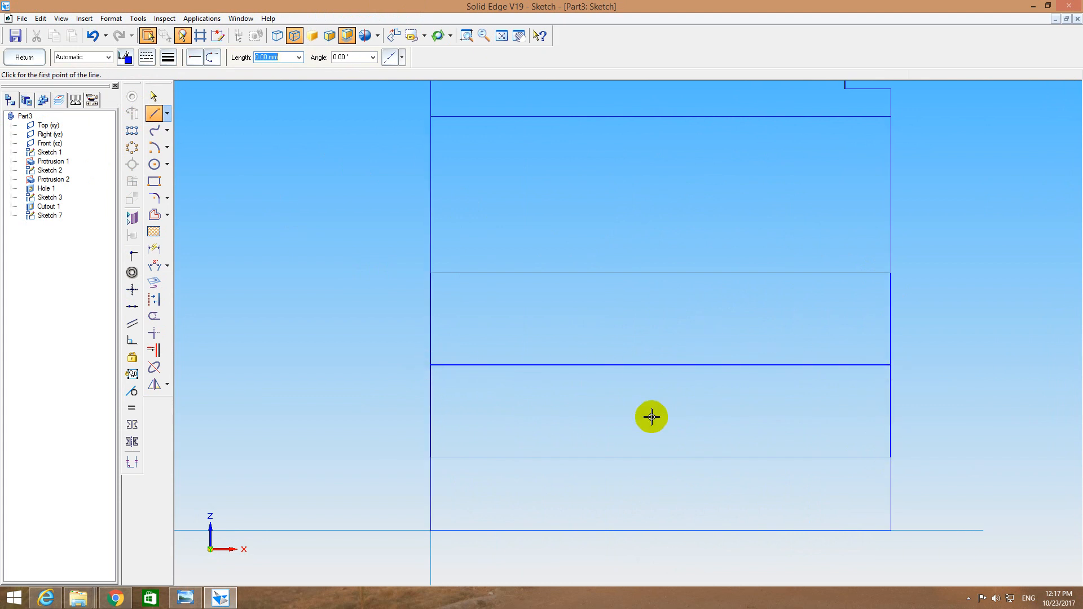
key("Escape")
Delete the vertical line at the stem's side-face opening, draw a small square at the hole's upper corner there, and close the sketch.
left_click(892, 323)
left_click(615, 306)
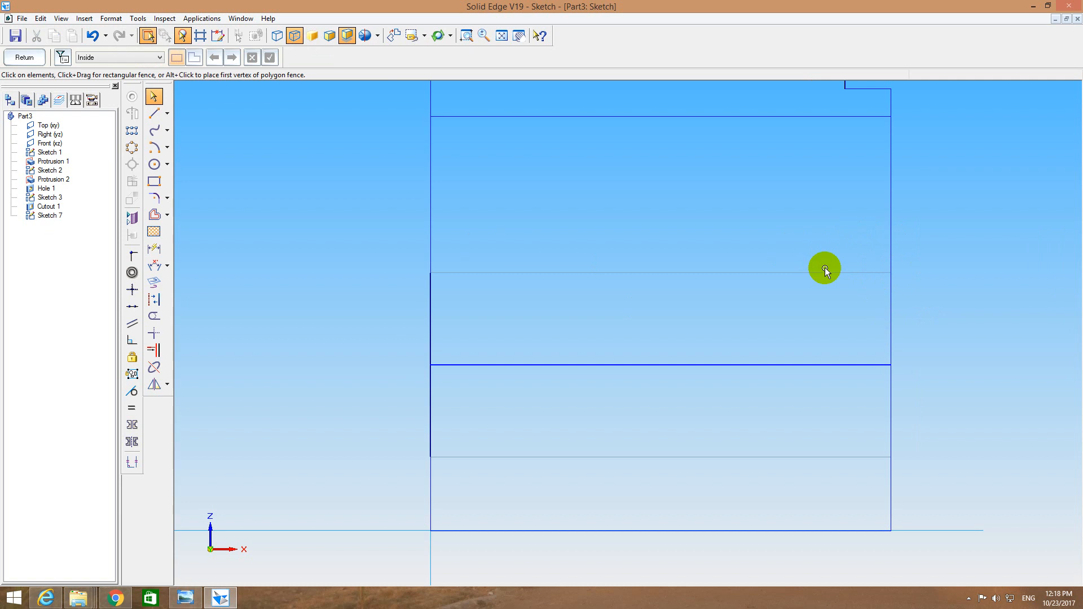
key("r")
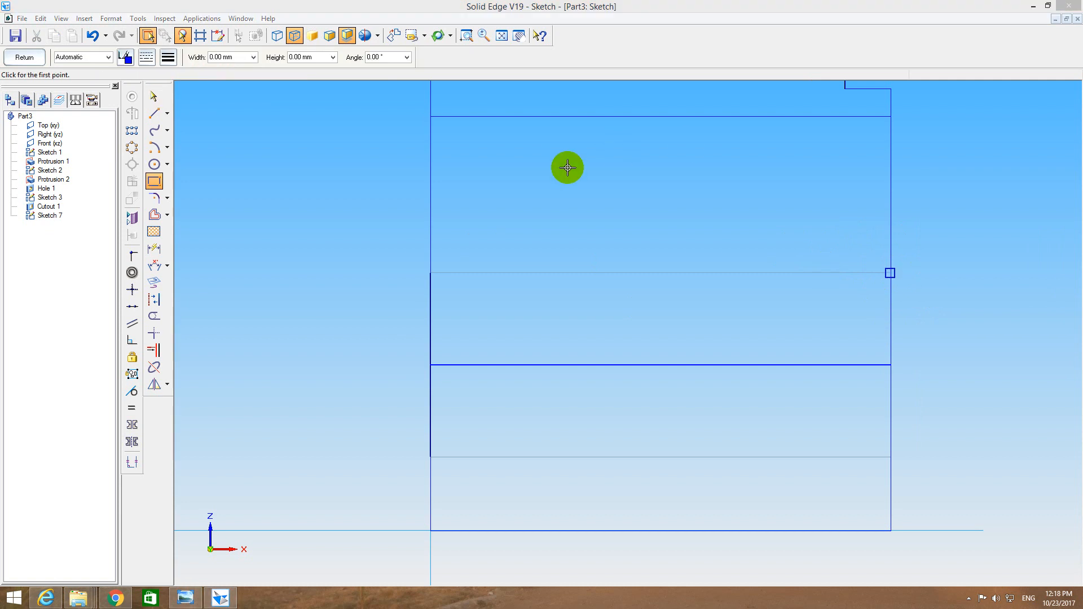
left_click(29, 59)
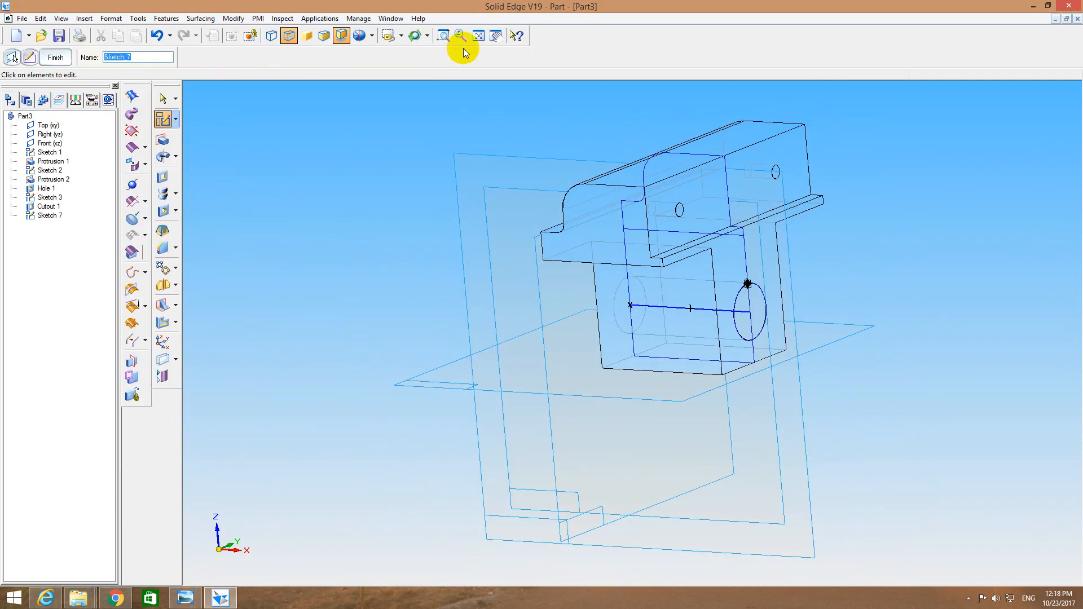
Create a helical cutout in the large hole from the small square profile around the hole's centreline, starting at the side face, with a 2 mm pitch.
left_click(444, 35)
left_click_drag(549, 246, 817, 375)
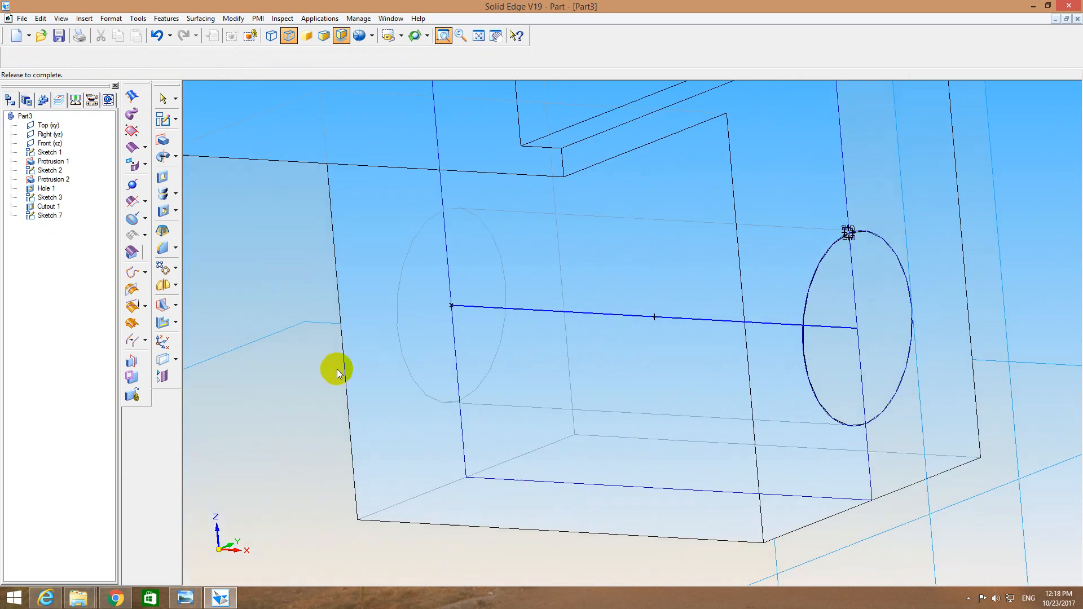
left_click(164, 194)
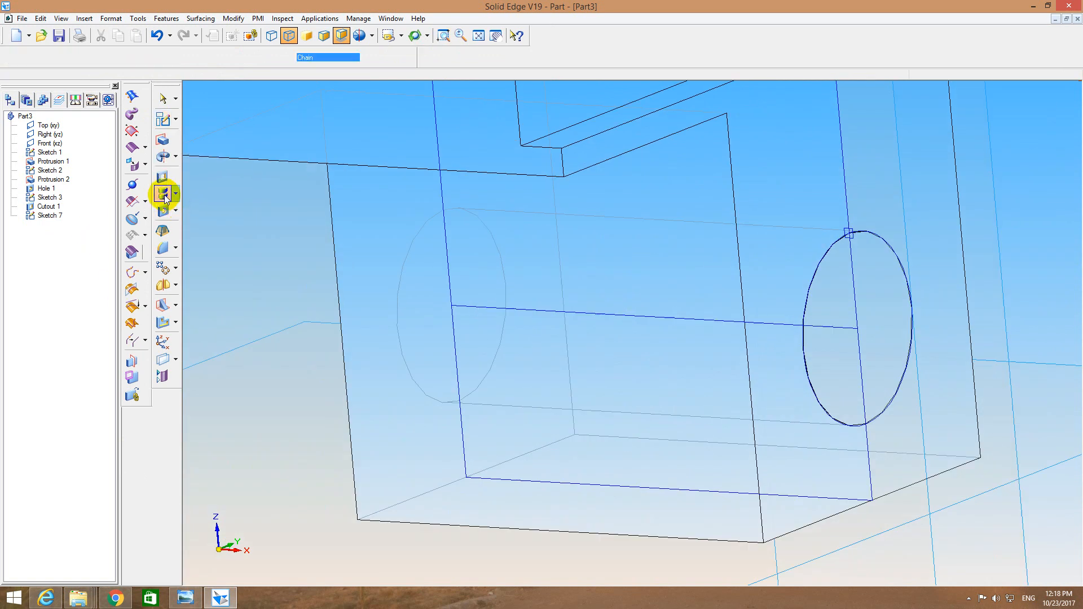
left_click(853, 243)
left_click(834, 324)
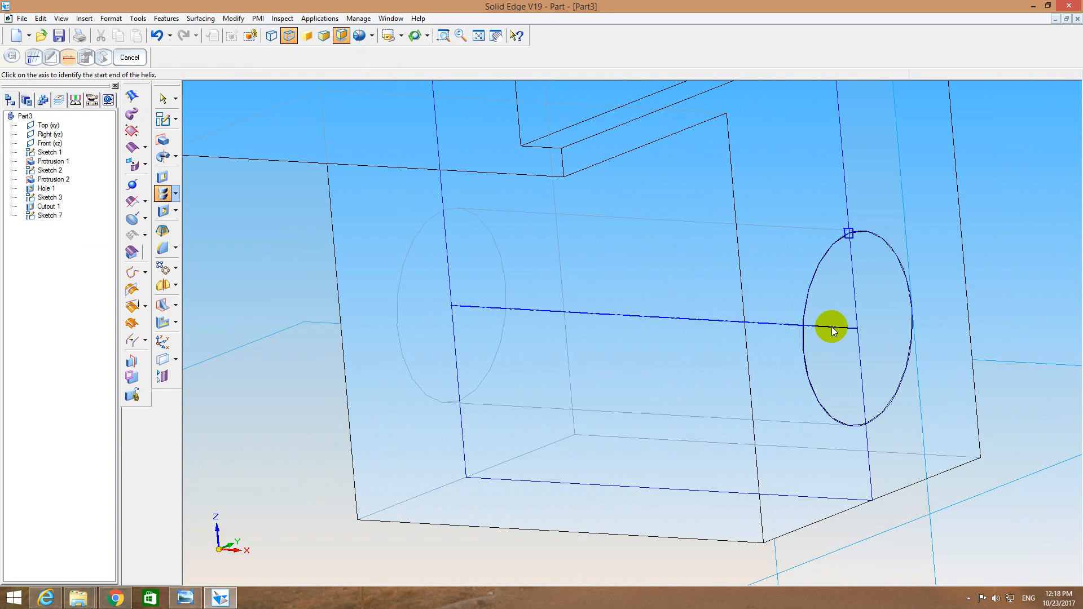
left_click(857, 328)
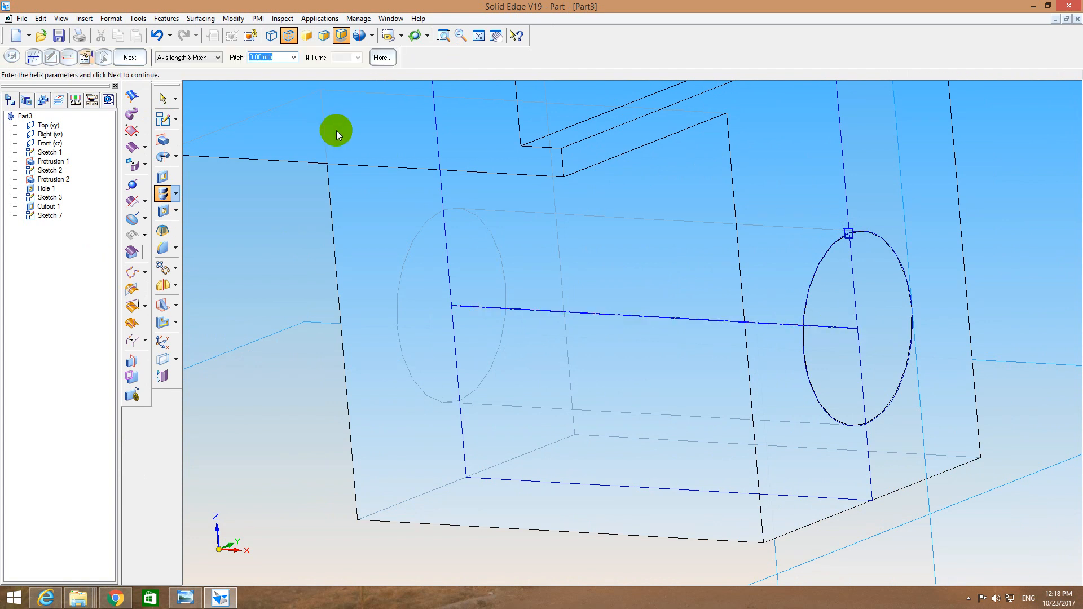
type("2")
key("Return")
key("Return")
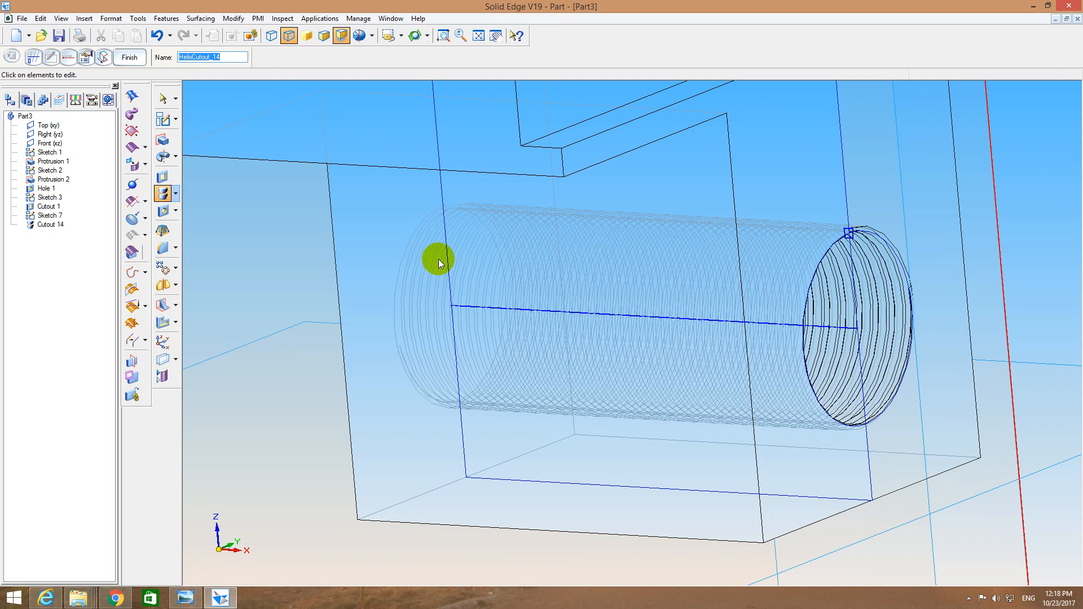
Display the model shaded to inspect the thread and finish the helical cutout.
left_click(327, 35)
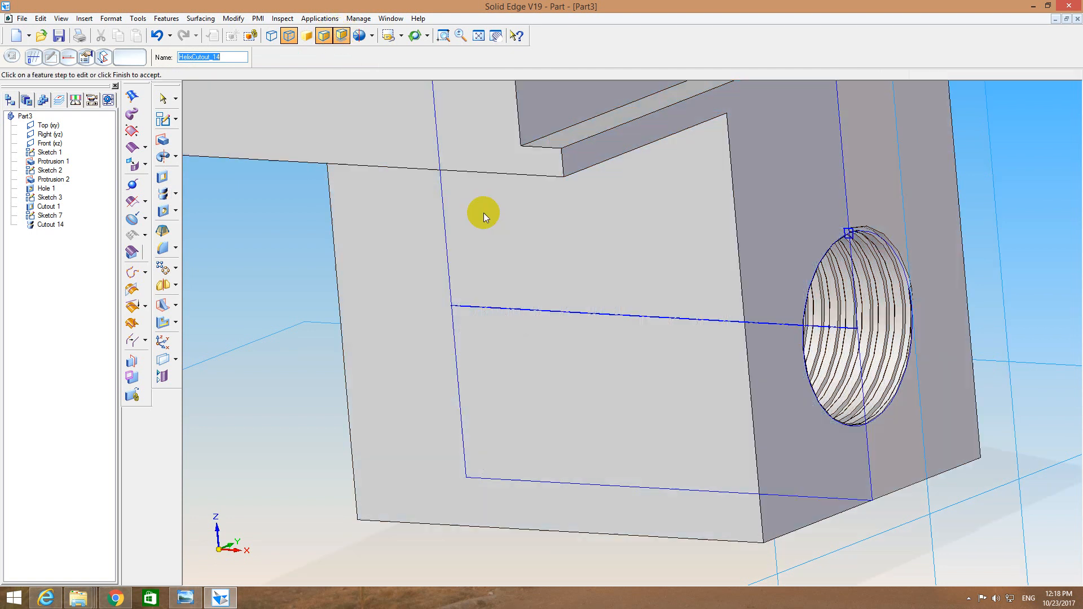
mouse_move(619, 288)
middle_mouse_down()
mouse_move(566, 283)
mouse_move(580, 266)
mouse_move(641, 307)
middle_mouse_up()
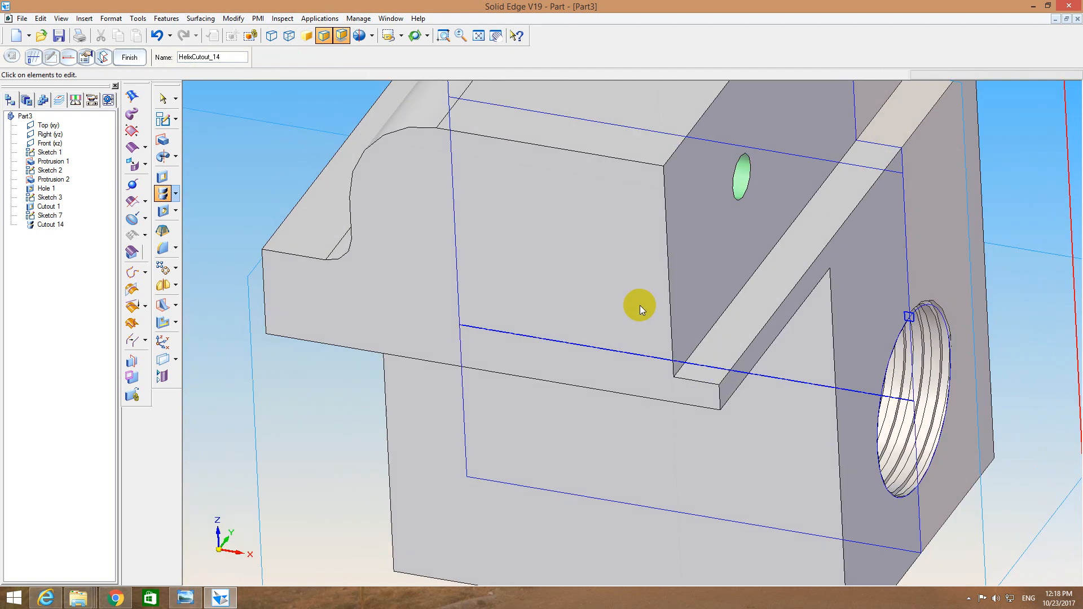
left_click(479, 35)
middle_click_drag(480, 84, 425, 136)
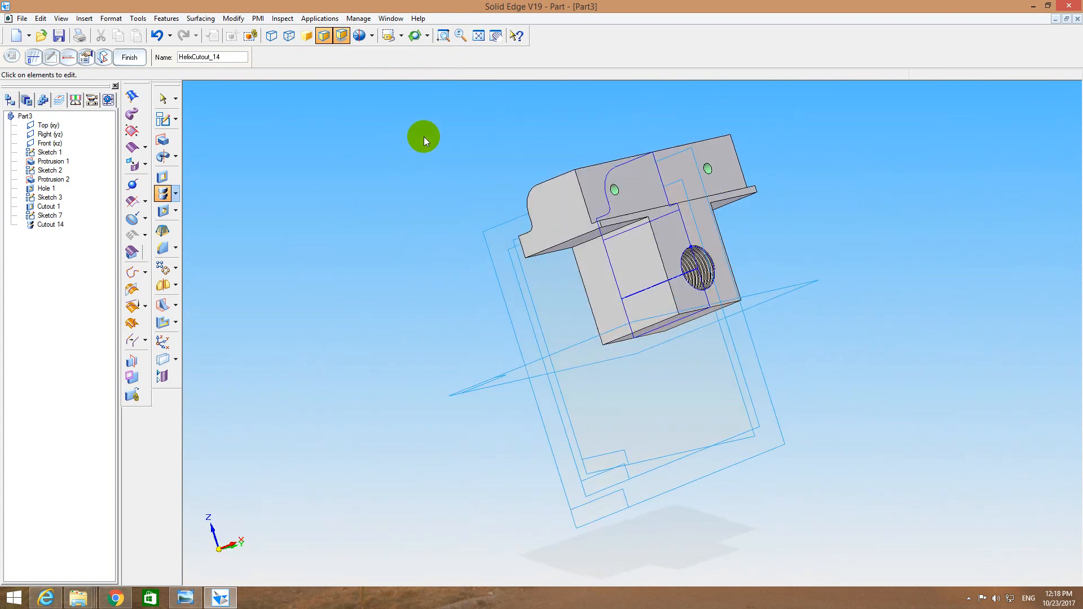
left_click(129, 57)
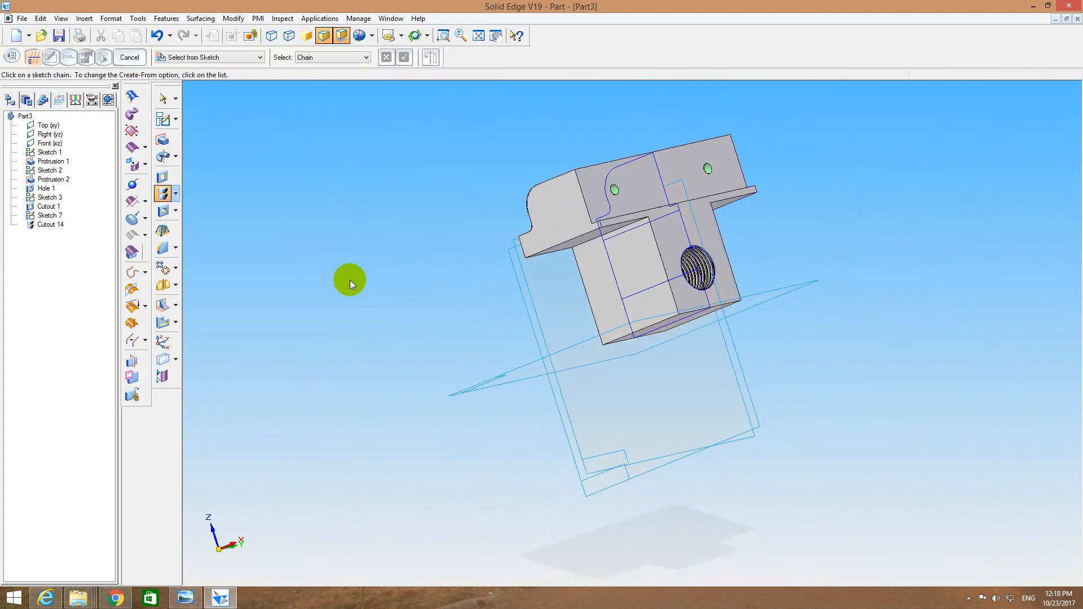
Check the stem's bottom hole details in the Movable Jaw.jpg drawing in Windows Photo Viewer and switch back to Solid Edge.
left_click(185, 598)
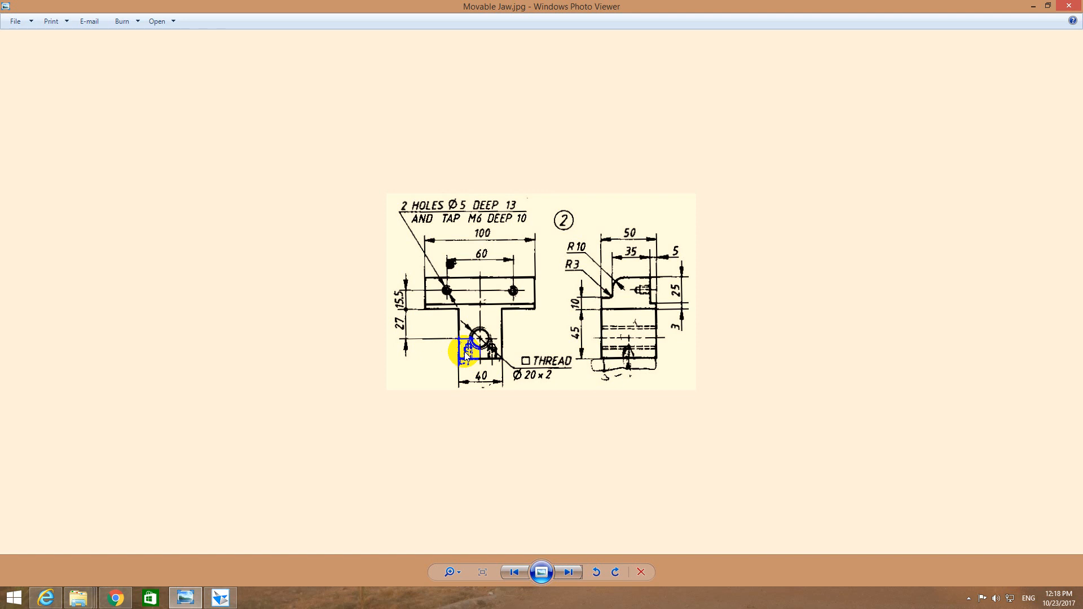
key("alt+Tab")
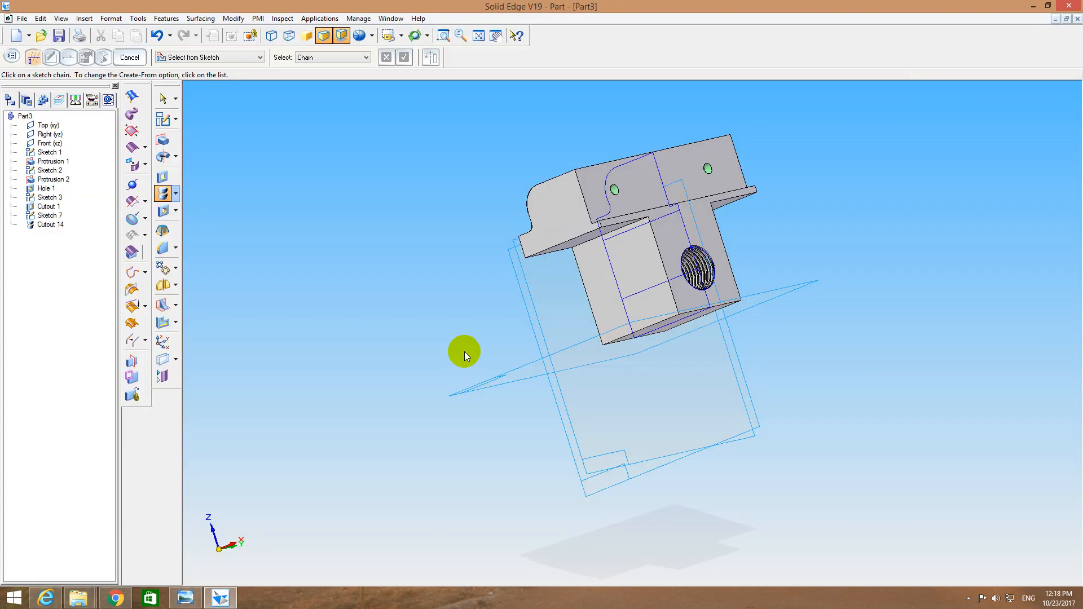
key("alt+Tab")
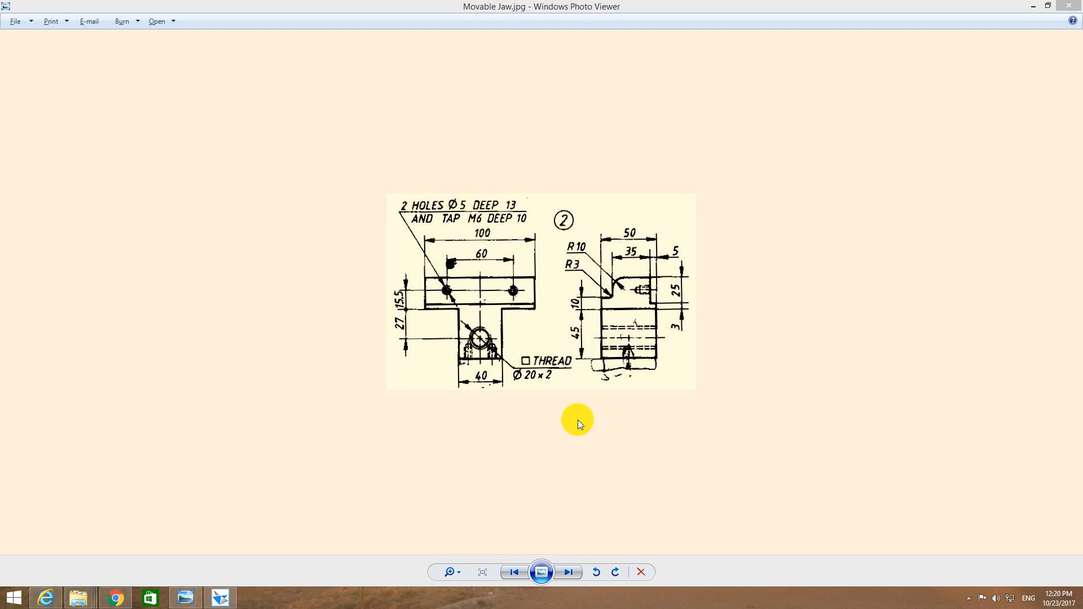
left_click(188, 593)
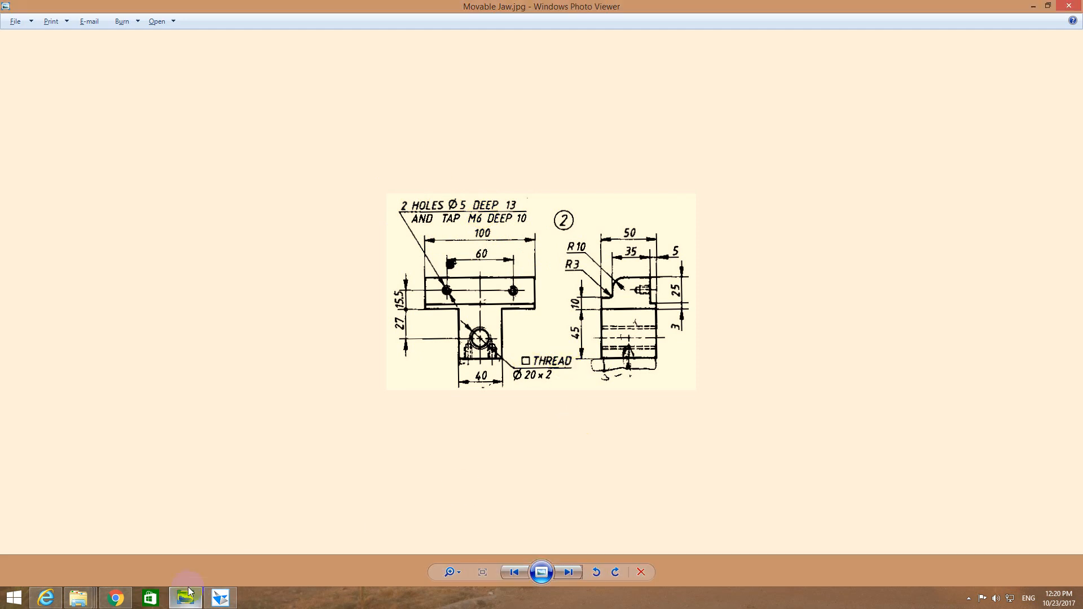
left_click(220, 598)
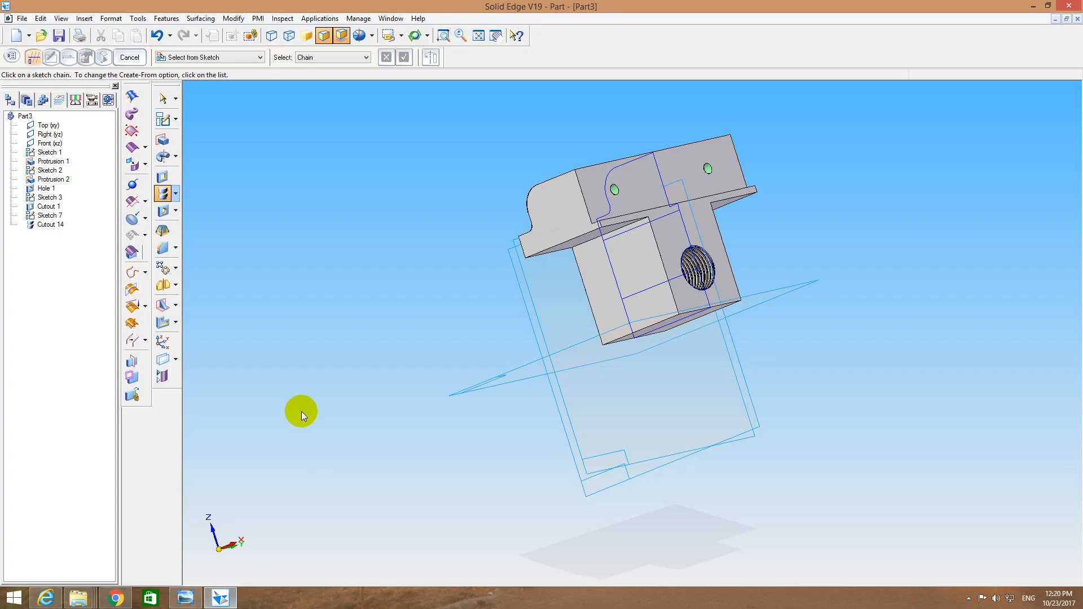
Start a sketch on the stem's bottom face, draw a 40 mm line along its threaded-side edge, and draw a centreline across the face's depth.
left_click(172, 118)
mouse_move(508, 235)
middle_mouse_down()
mouse_move(455, 194)
mouse_move(479, 212)
middle_mouse_up()
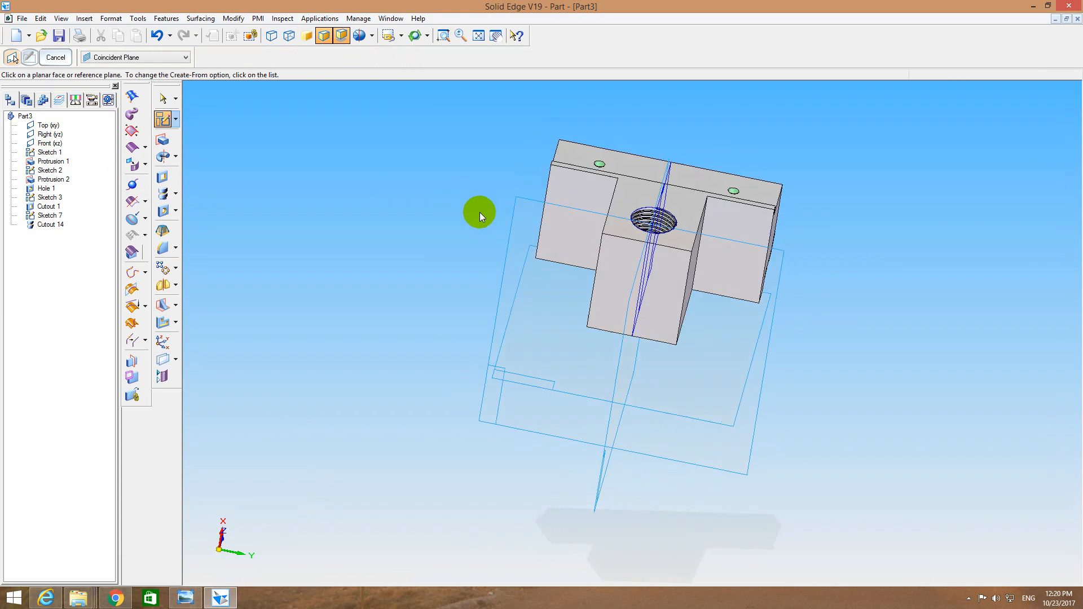
left_click(621, 251)
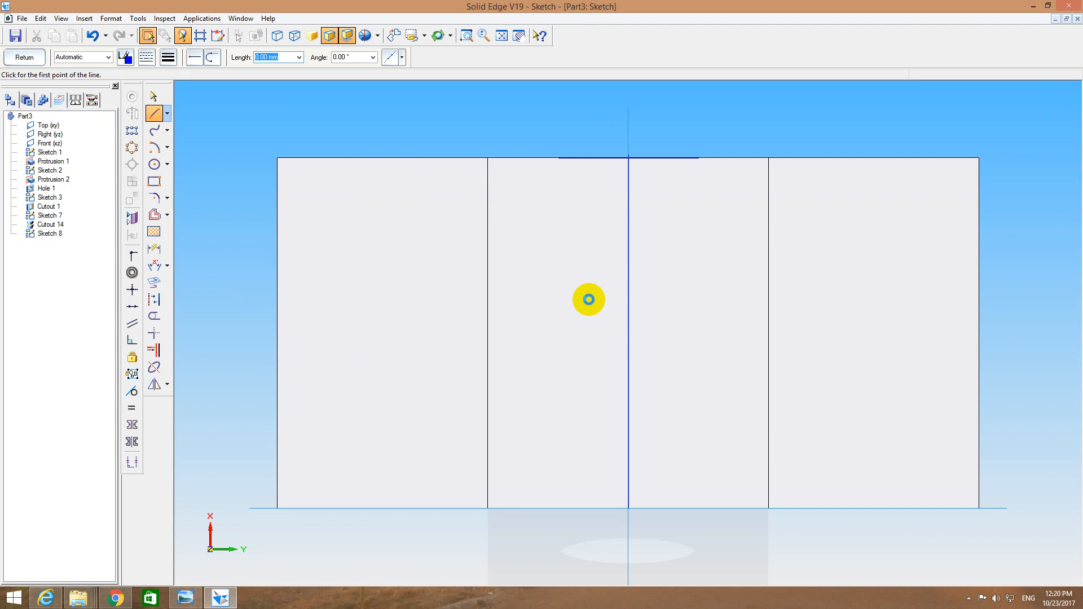
left_click(488, 159)
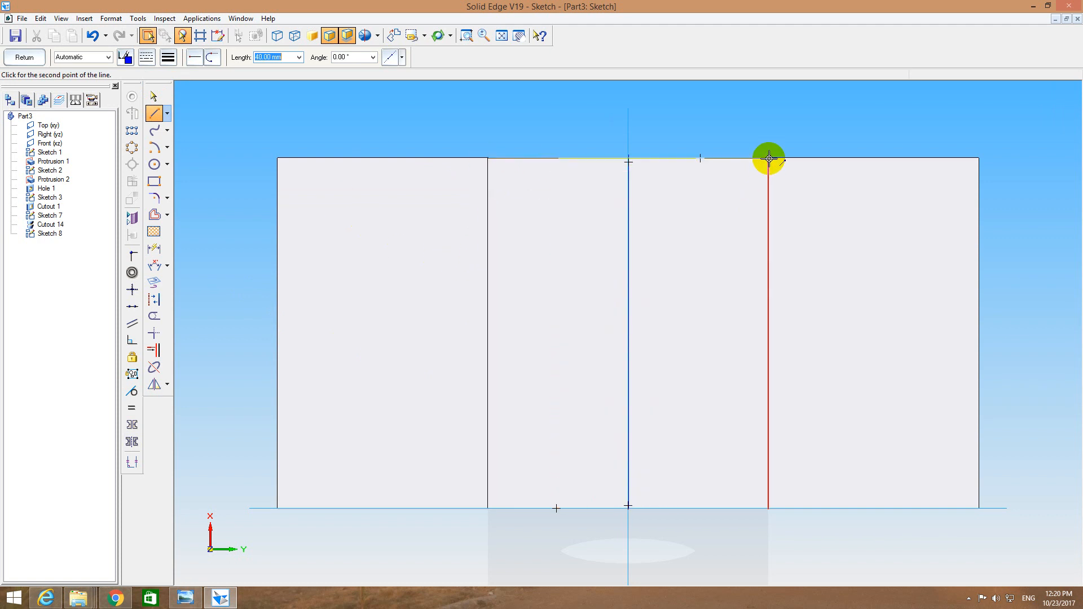
left_click(769, 159)
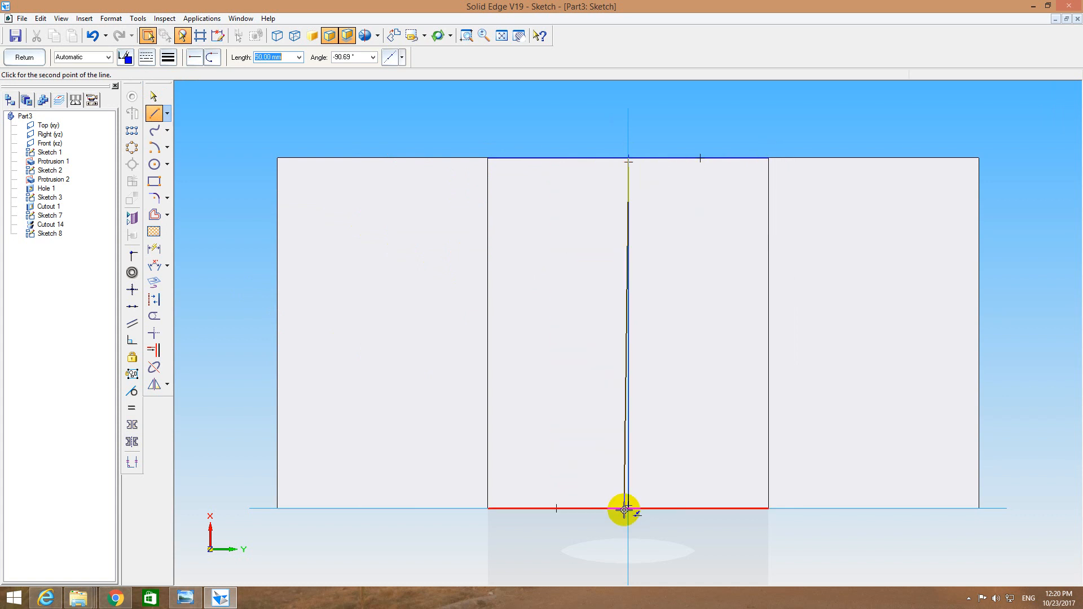
left_click(628, 508)
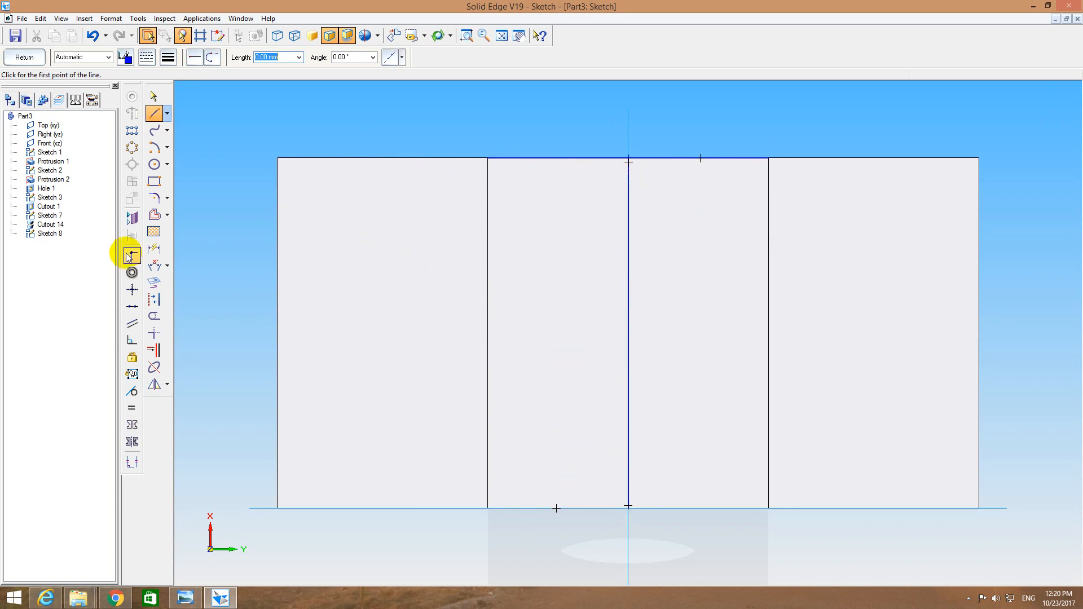
Offset the bottom face's centreline by 12 mm to both sides.
left_click(154, 213)
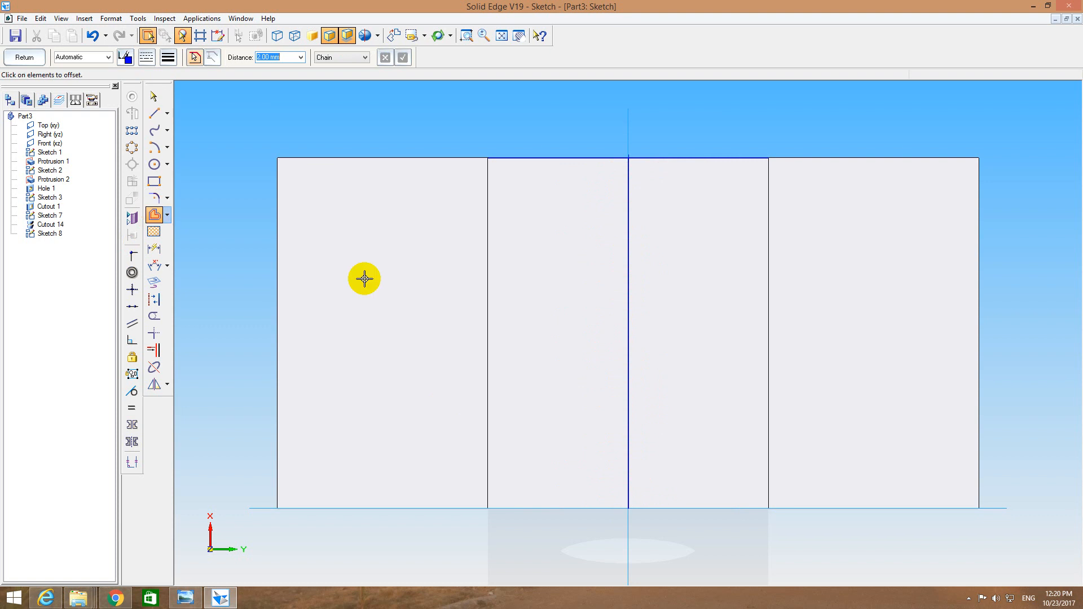
left_click(627, 275)
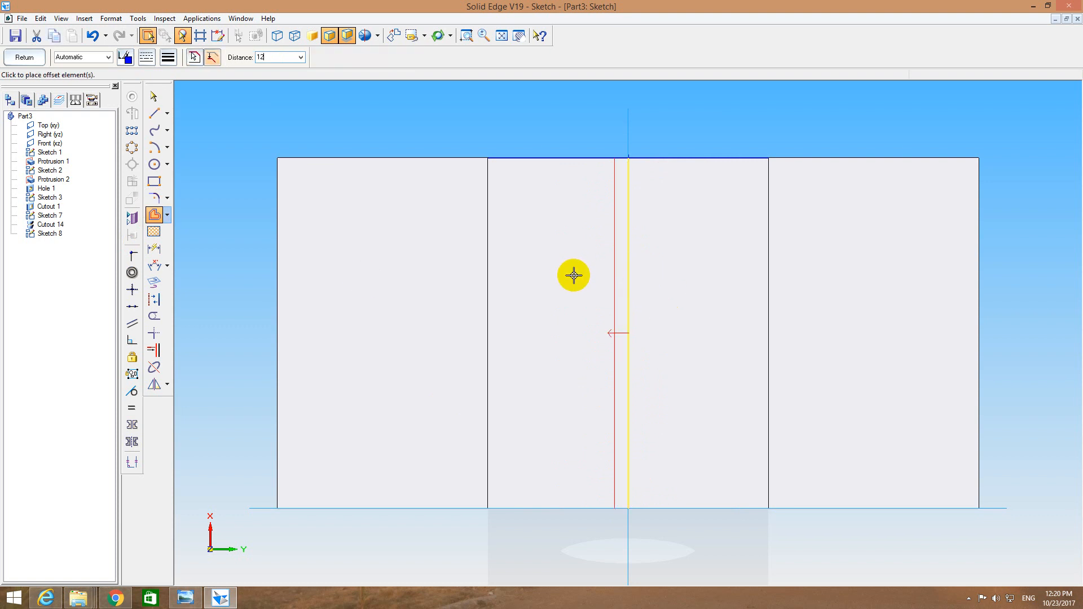
key("Return")
left_click(592, 319)
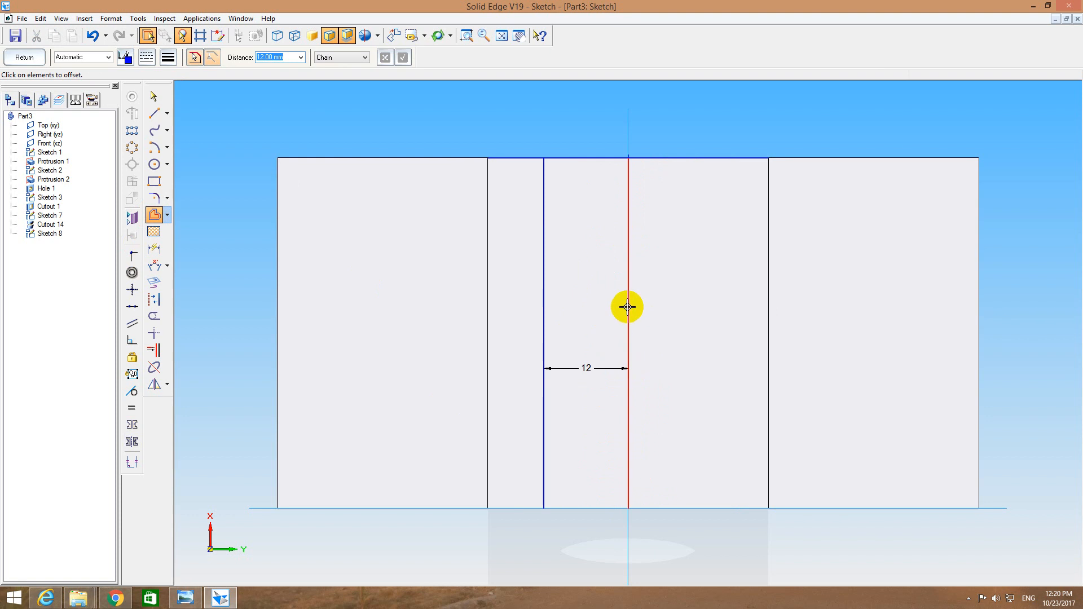
left_click(627, 307)
left_click(678, 310)
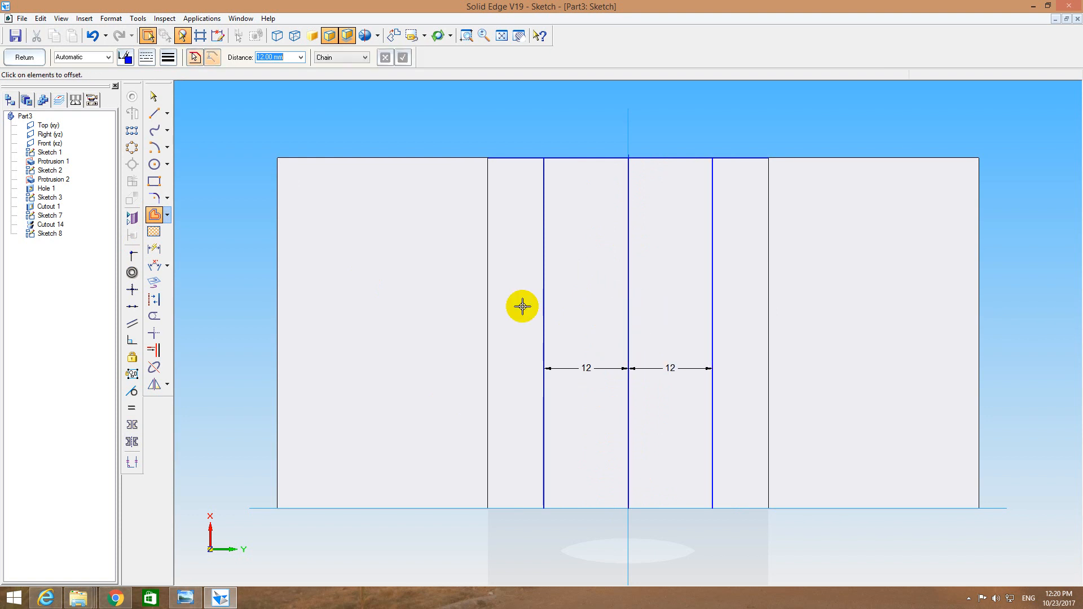
Offset the 40 mm edge line 25 mm inward across the stem's bottom face and close the sketch.
type("2")
key("Return")
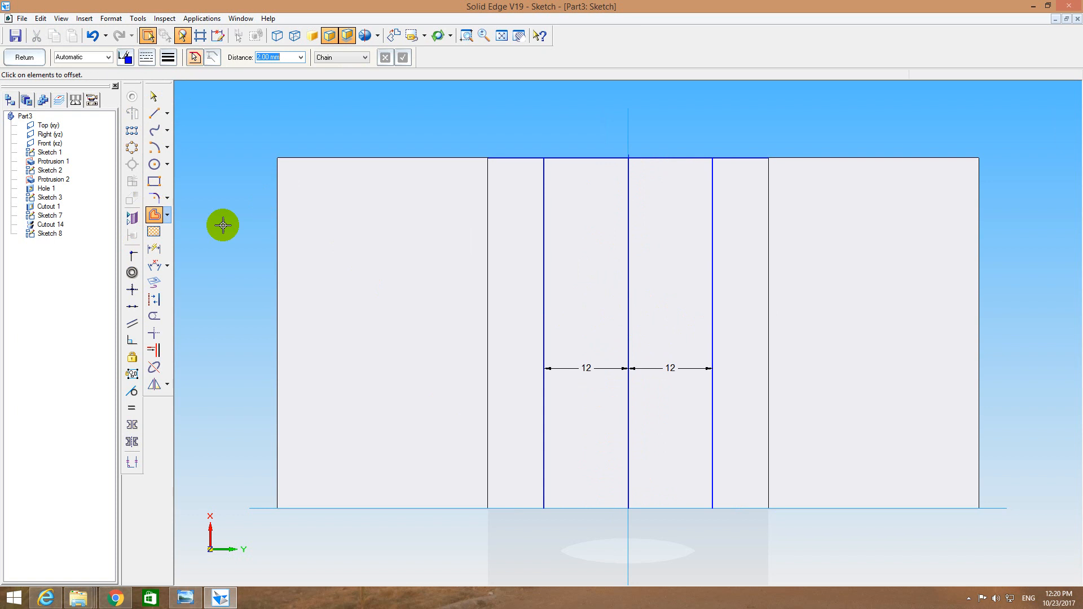
left_click(514, 157)
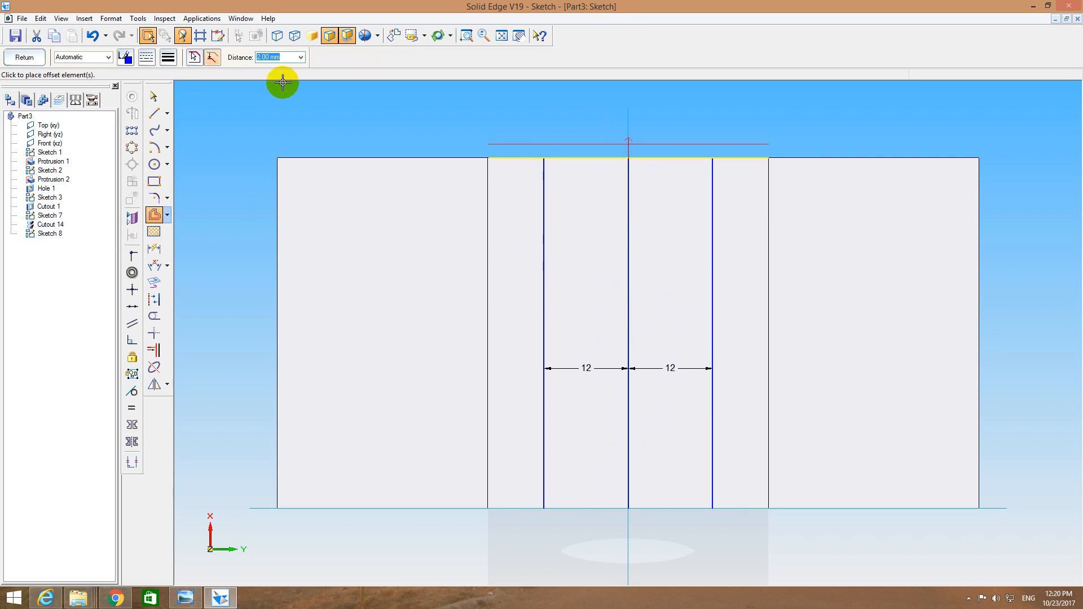
key("Return")
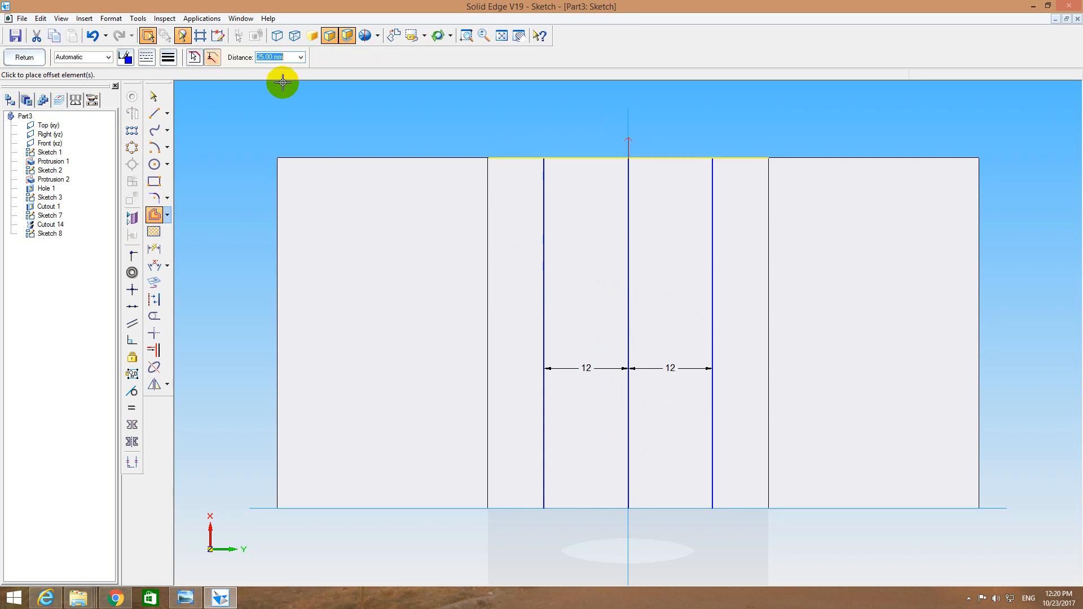
left_click(410, 274)
key("Escape")
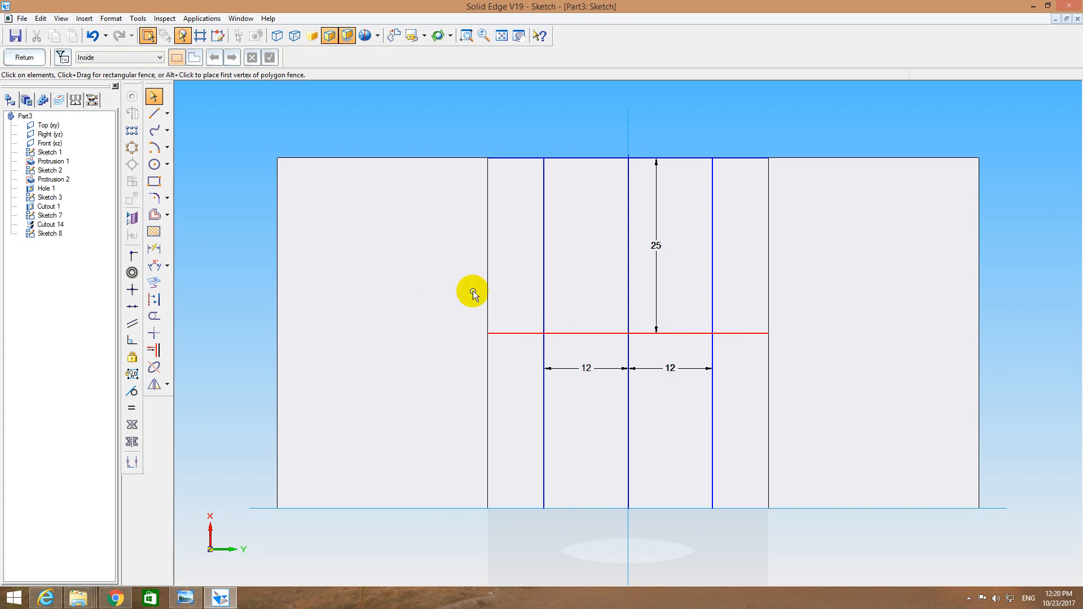
left_click(25, 57)
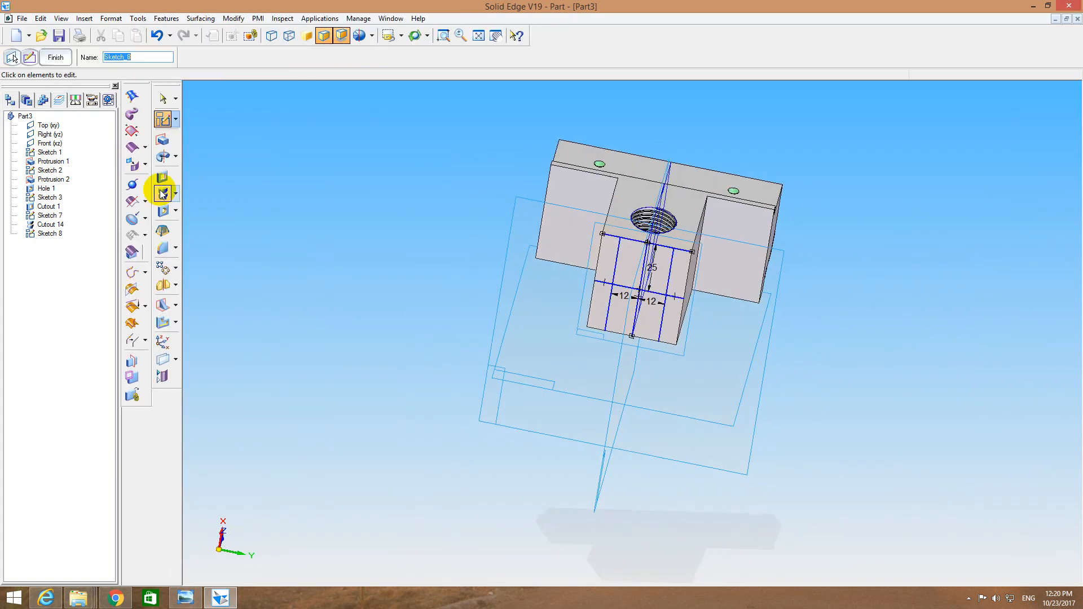
Start a hole feature on the stem's bottom face and define it as a 5 mm diameter threaded hole with M6 thread.
left_click(163, 210)
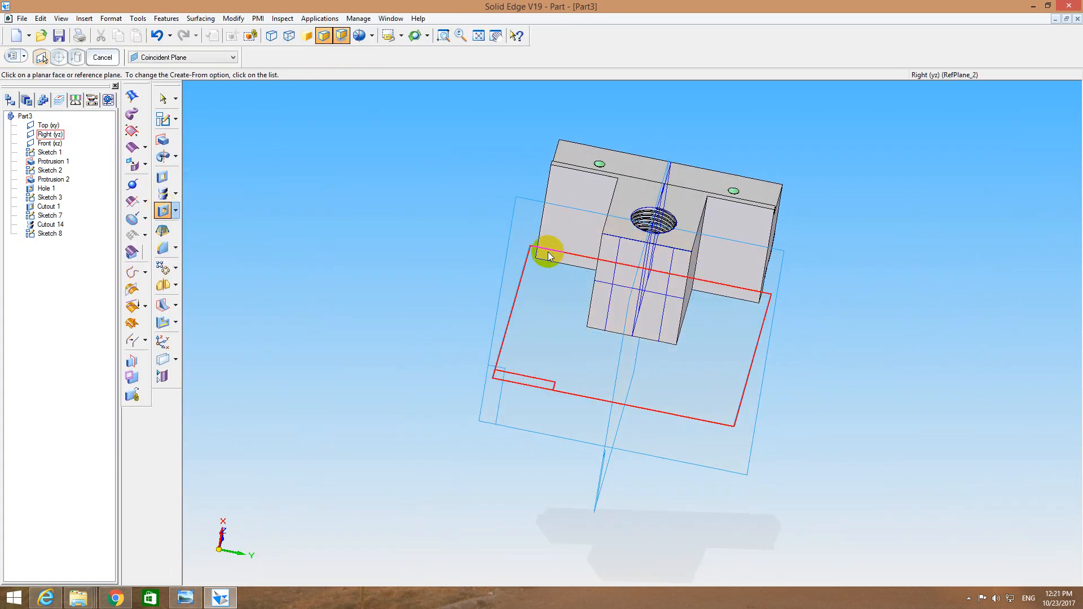
left_click(616, 252)
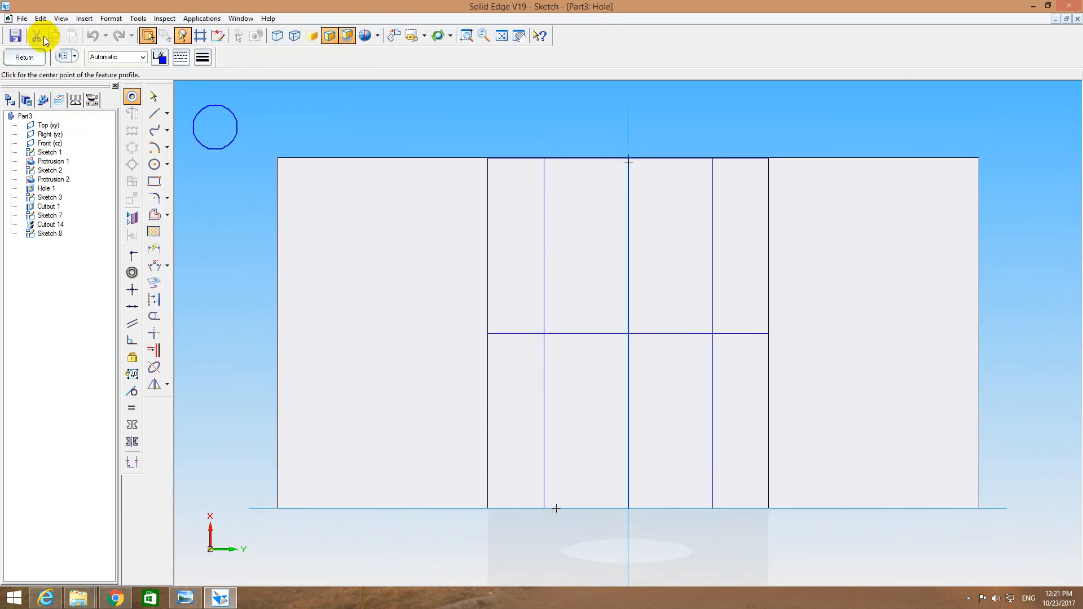
left_click(65, 57)
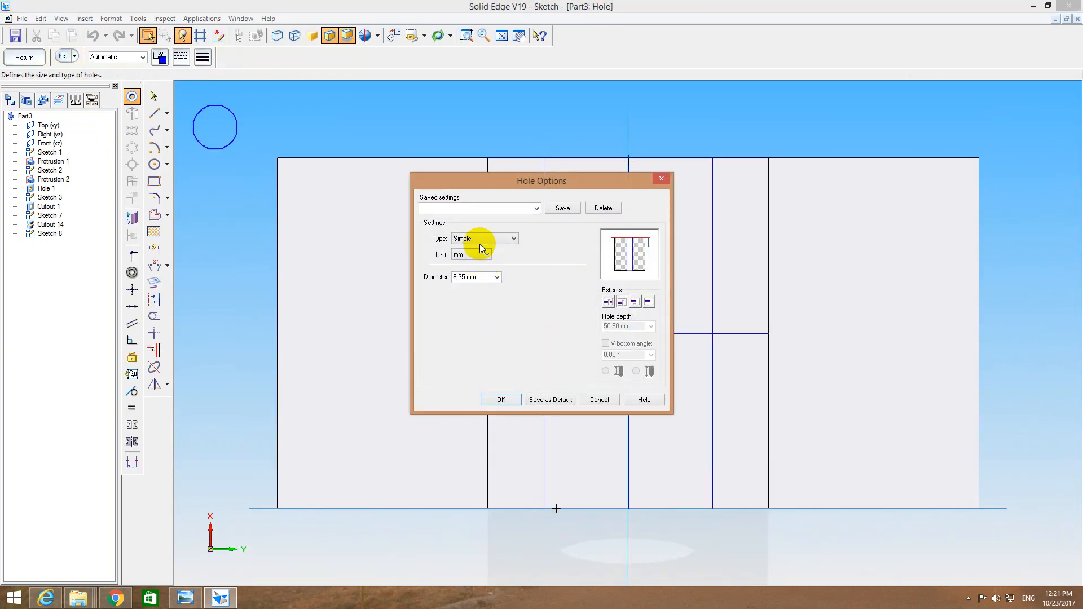
left_click(481, 240)
left_click(482, 257)
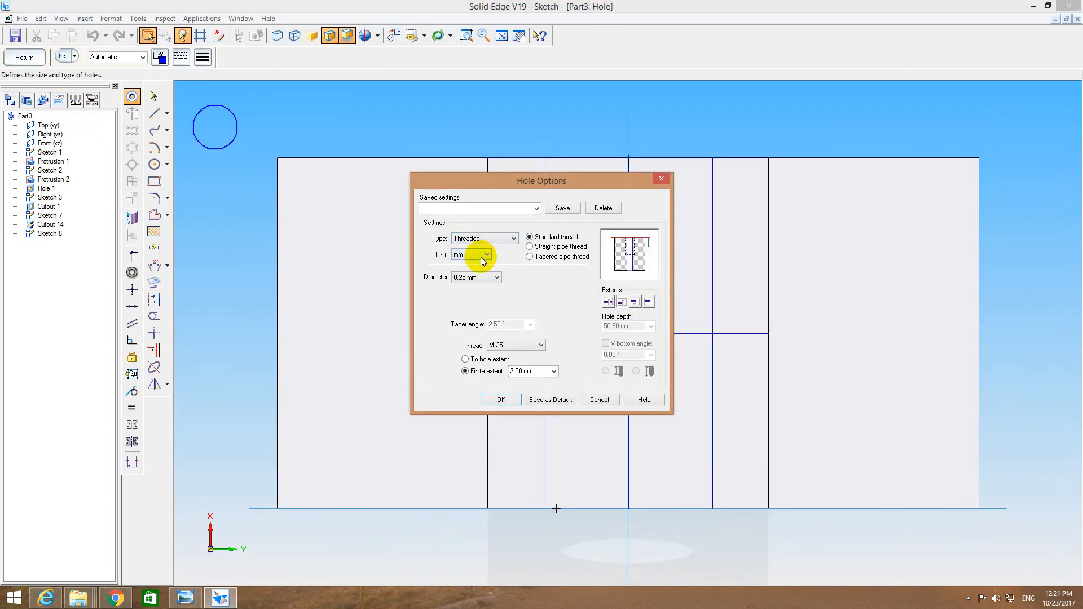
left_click(473, 277)
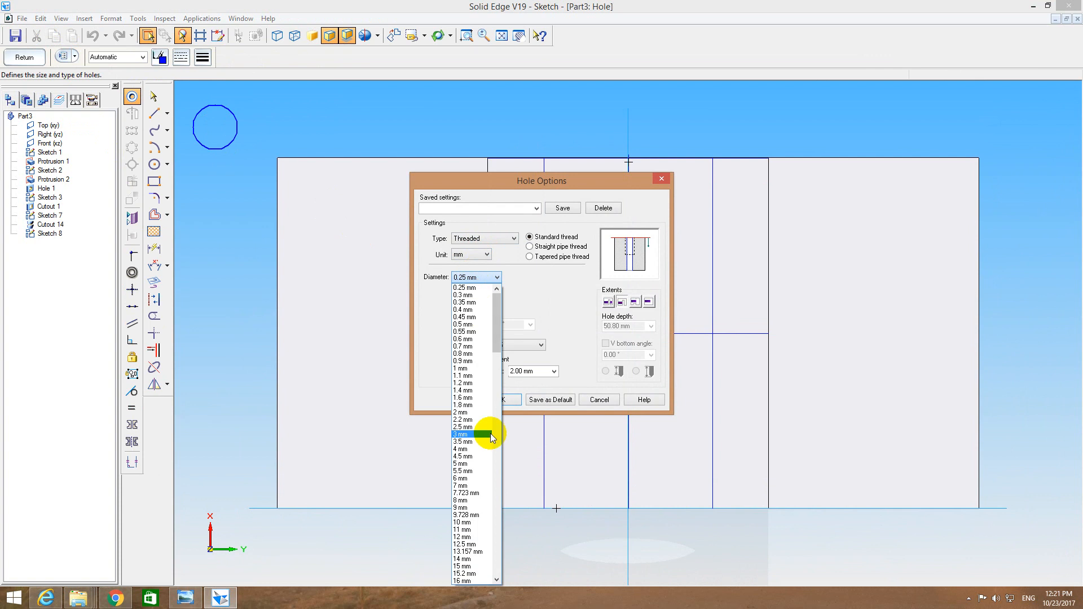
left_click(467, 463)
left_click(524, 345)
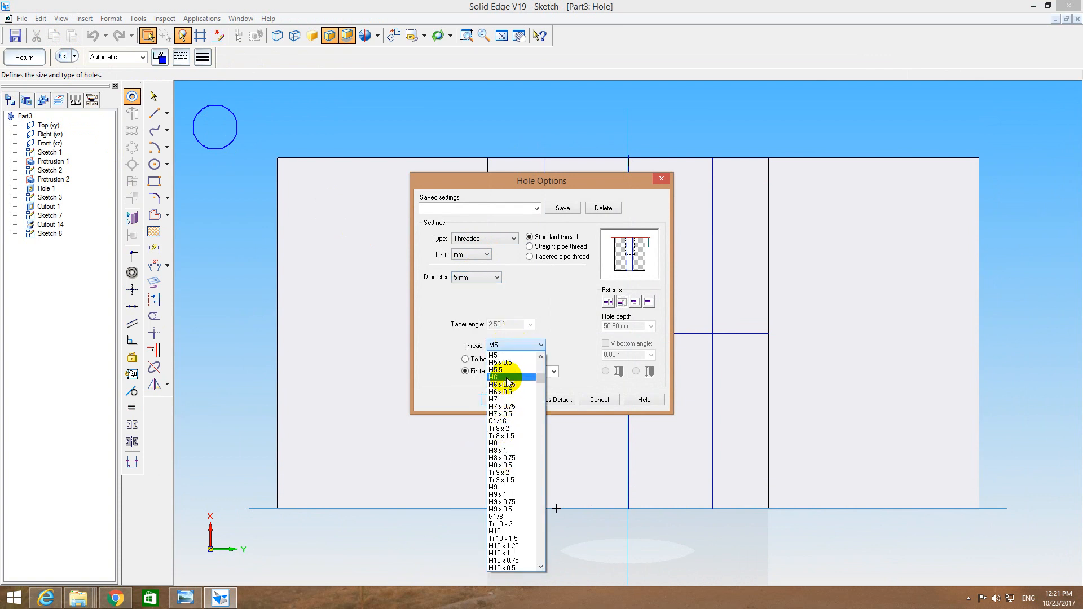
left_click(494, 377)
Set a finite hole depth of 13 mm with a 118° V bottom measured to its tip, and a 10 mm thread extent.
left_click(648, 301)
left_click(629, 327)
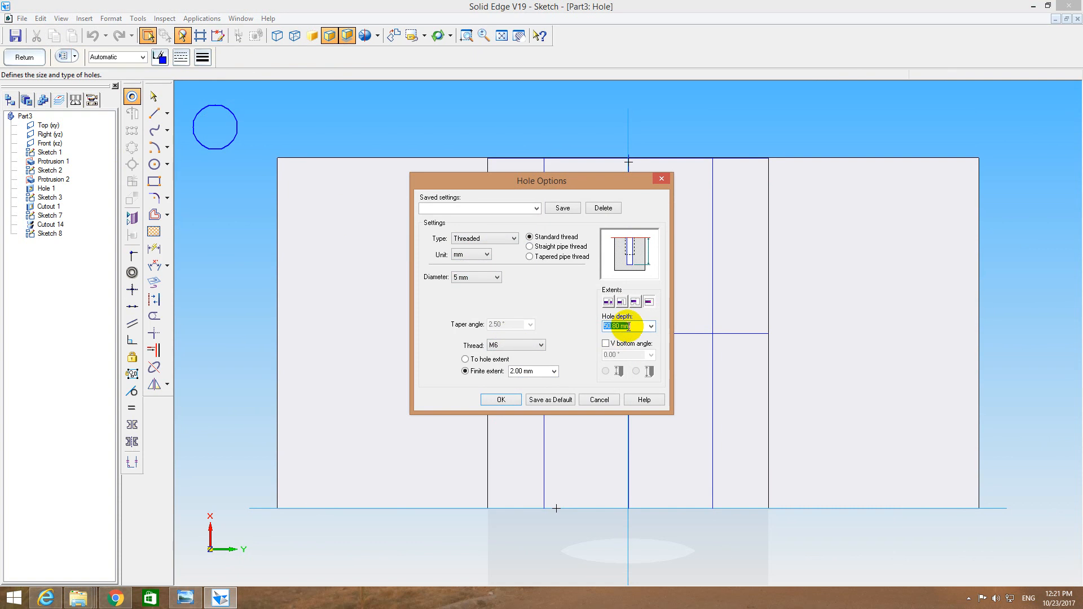
left_click(609, 343)
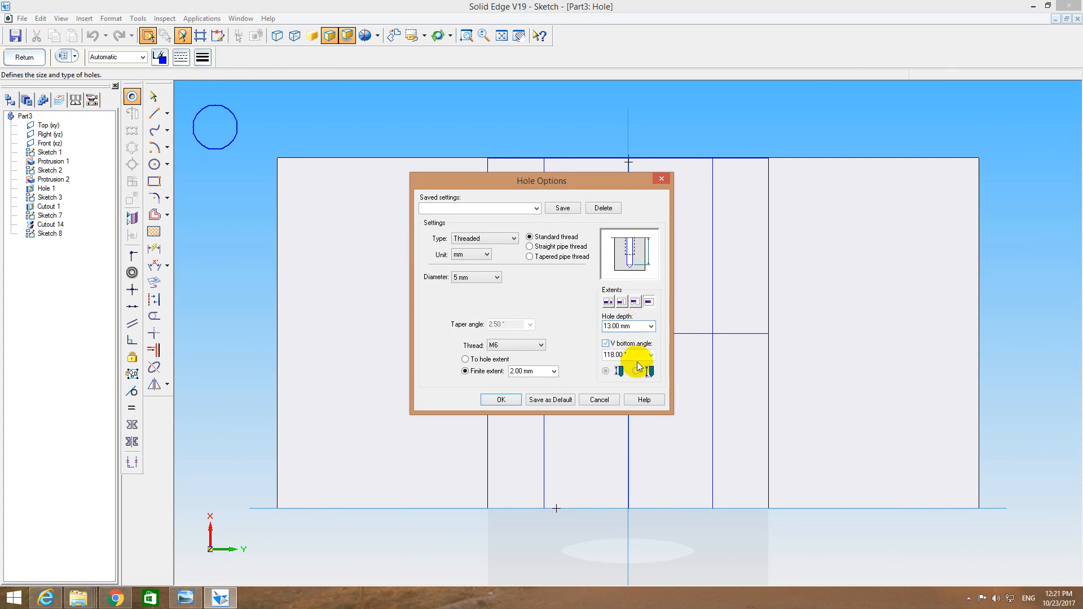
left_click(636, 371)
left_click(531, 373)
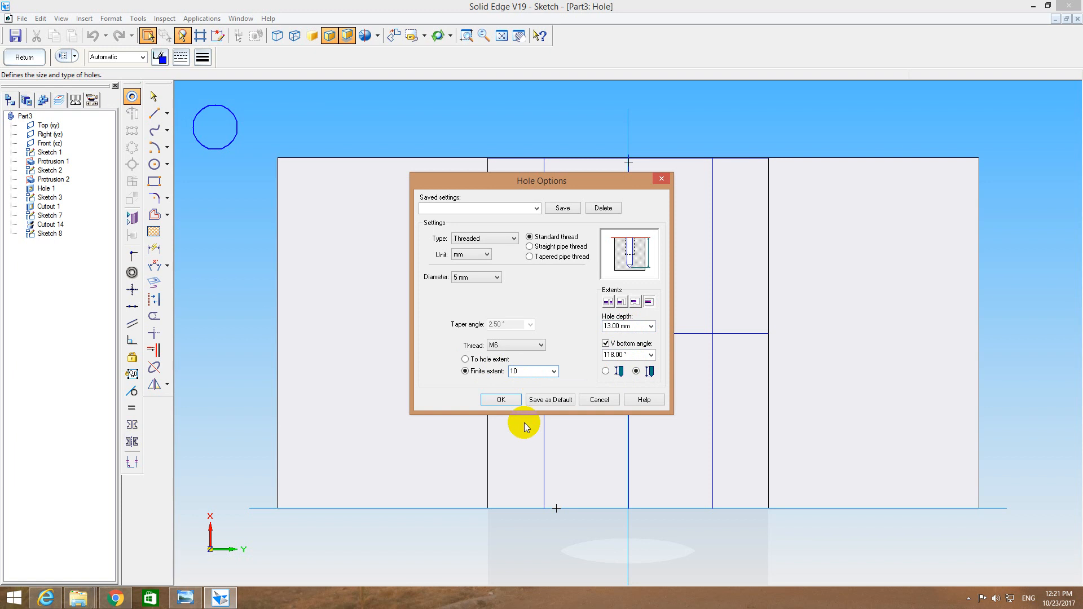
left_click(501, 399)
Check the IntelliSketch relationship settings used for locating hole centres at the intersections of the sketch lines.
left_click(545, 334)
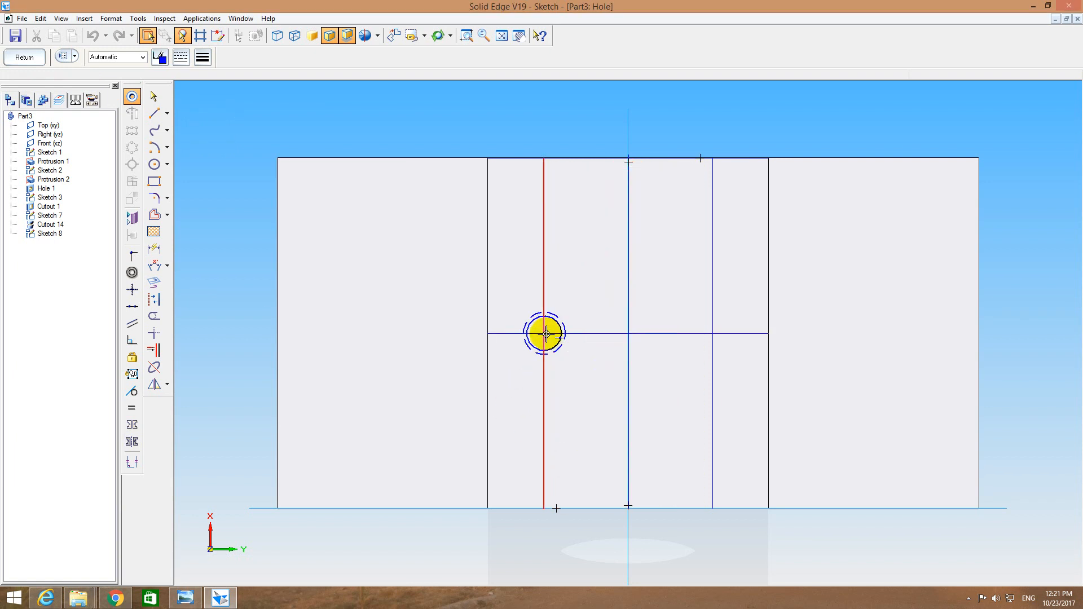
left_click(137, 18)
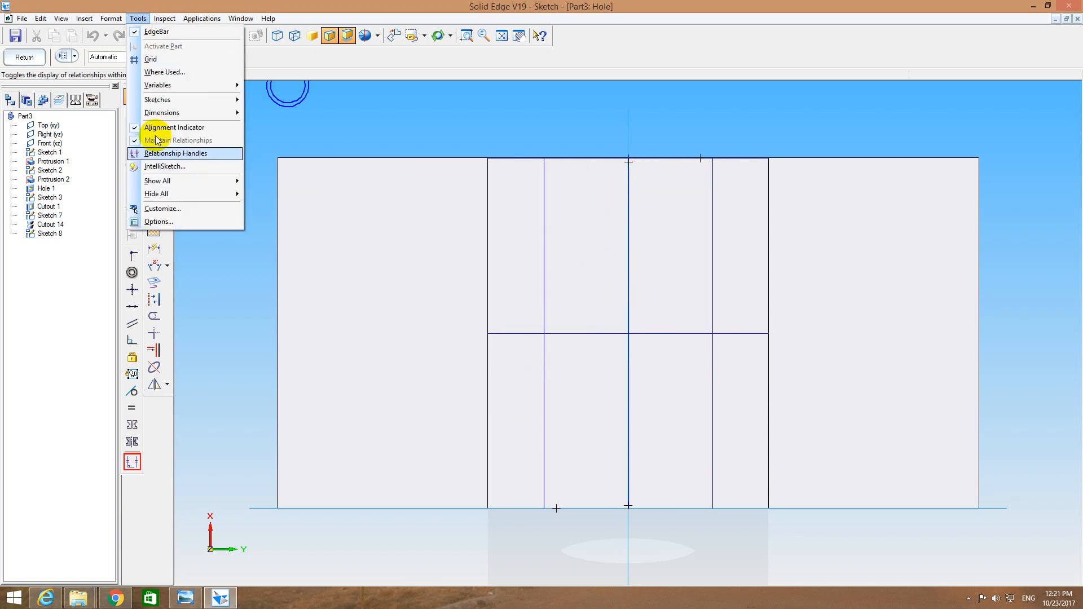
left_click(163, 166)
left_click(517, 238)
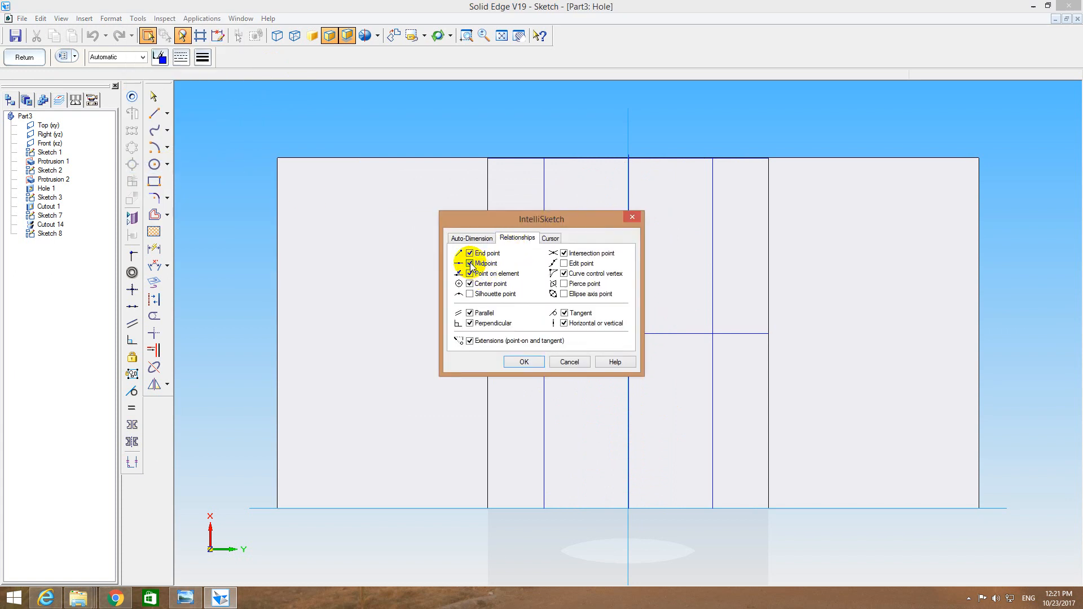
left_click(524, 362)
Place two holes where the 12 mm offset lines cross the 25 mm offset line on the stem's bottom face.
left_click(467, 36)
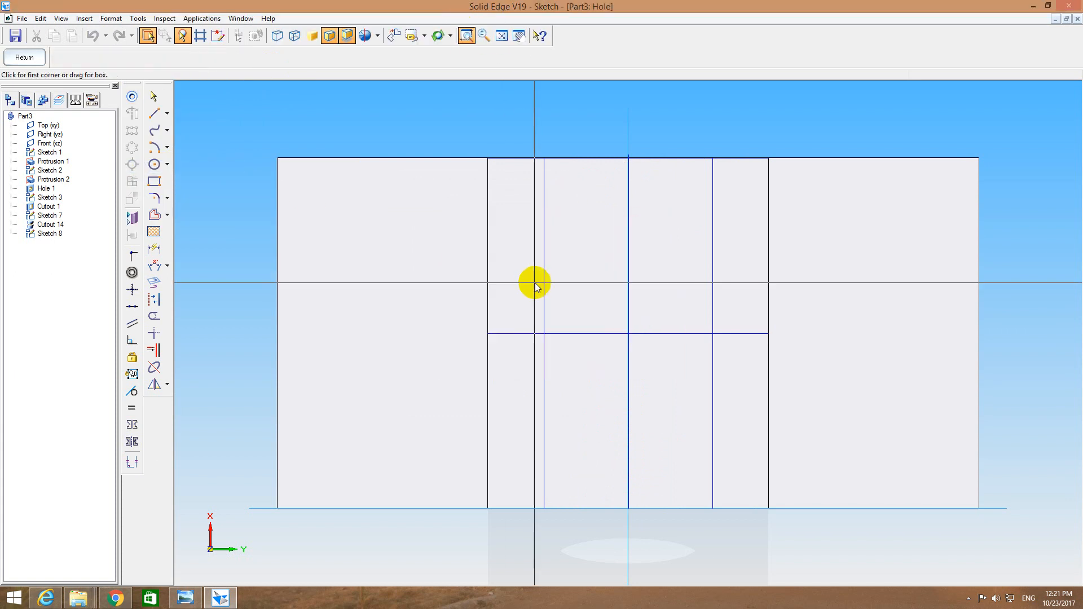
left_click_drag(520, 271, 797, 415)
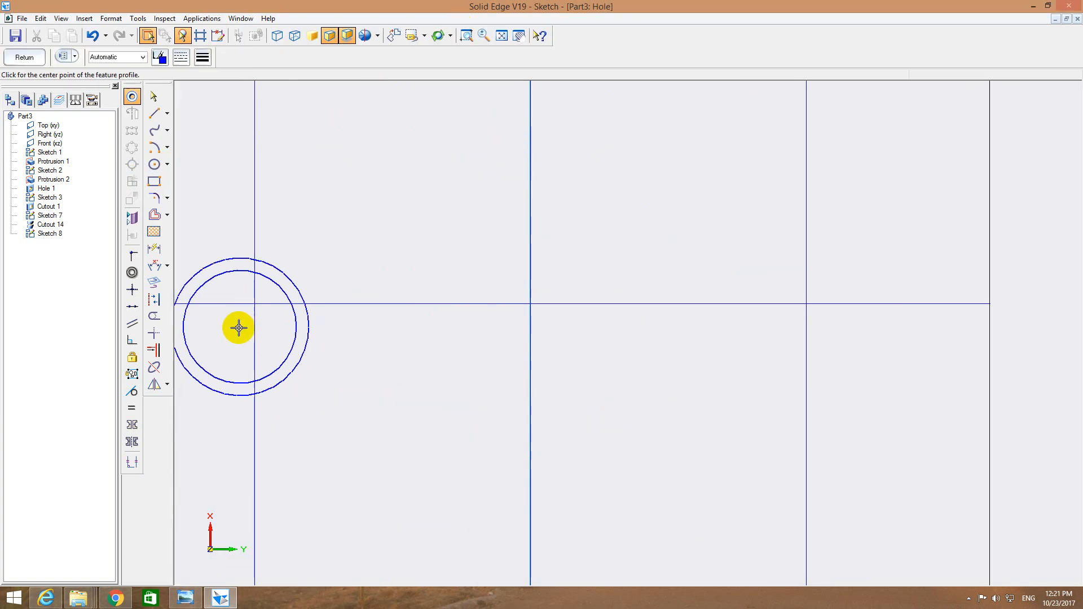
left_click(255, 304)
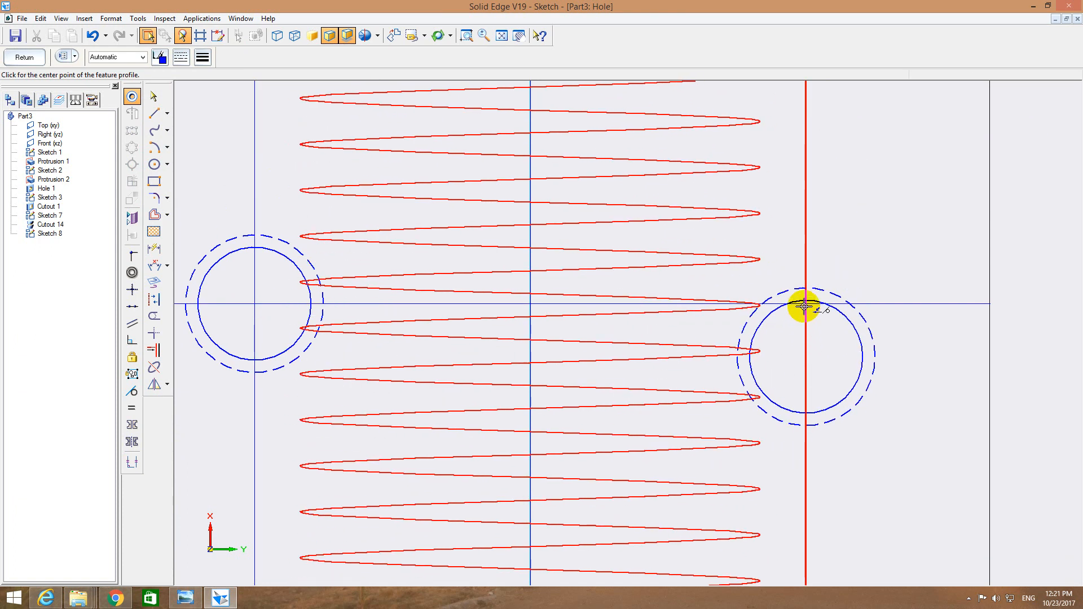
left_click(804, 305)
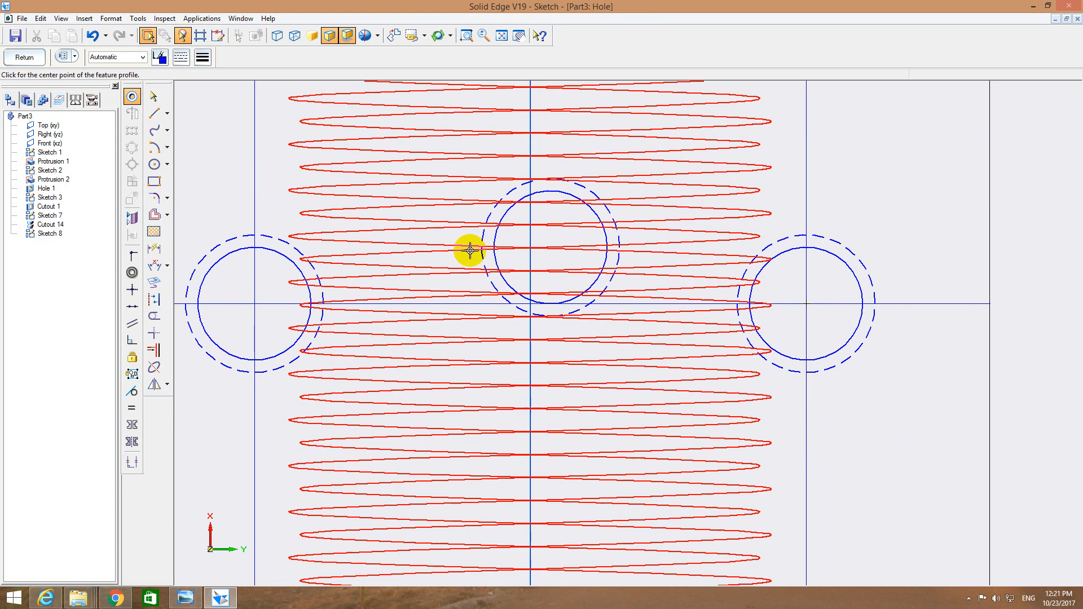
Close the hole profile, cut both holes upward into the stem, and check them in wireframe before restoring the shaded display.
left_click(18, 60)
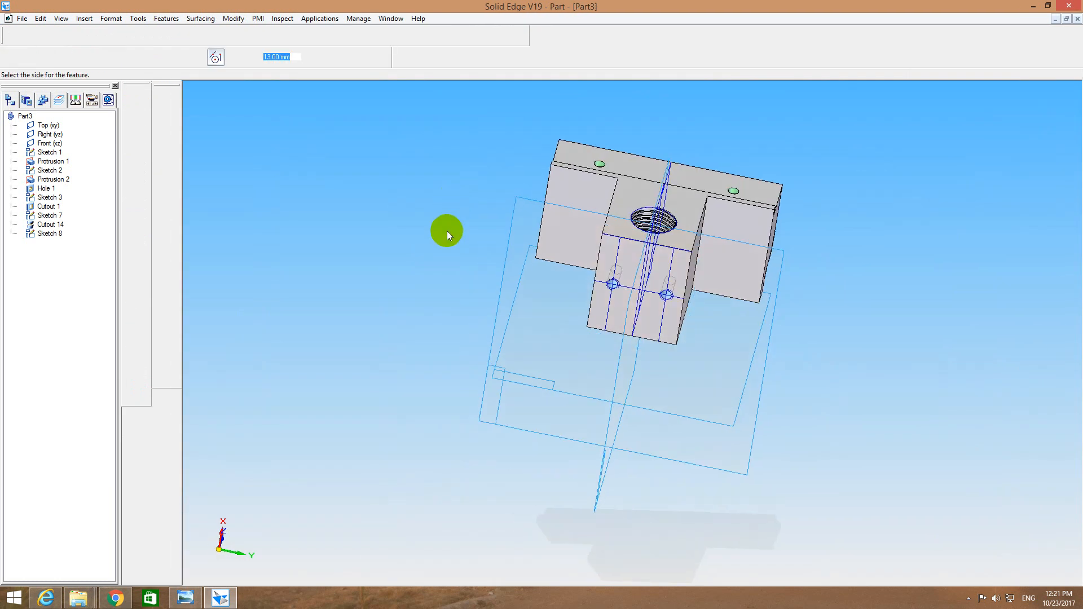
left_click(542, 207)
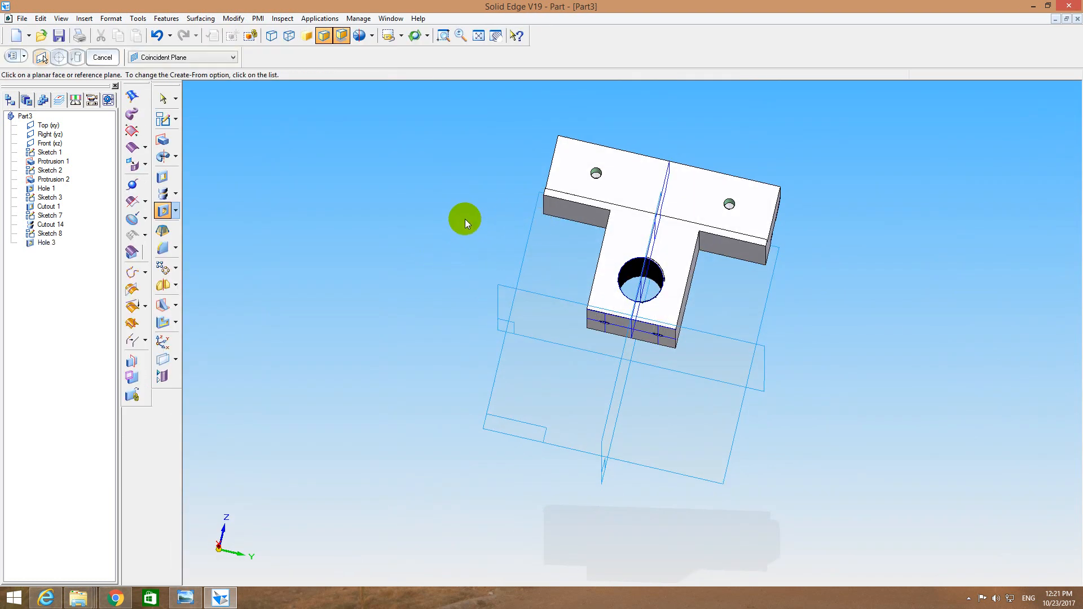
mouse_move(465, 219)
middle_mouse_down()
mouse_move(480, 260)
mouse_move(524, 239)
mouse_move(387, 172)
mouse_move(402, 167)
mouse_move(378, 184)
mouse_move(504, 215)
mouse_move(508, 235)
mouse_move(406, 246)
middle_mouse_up()
left_click(289, 36)
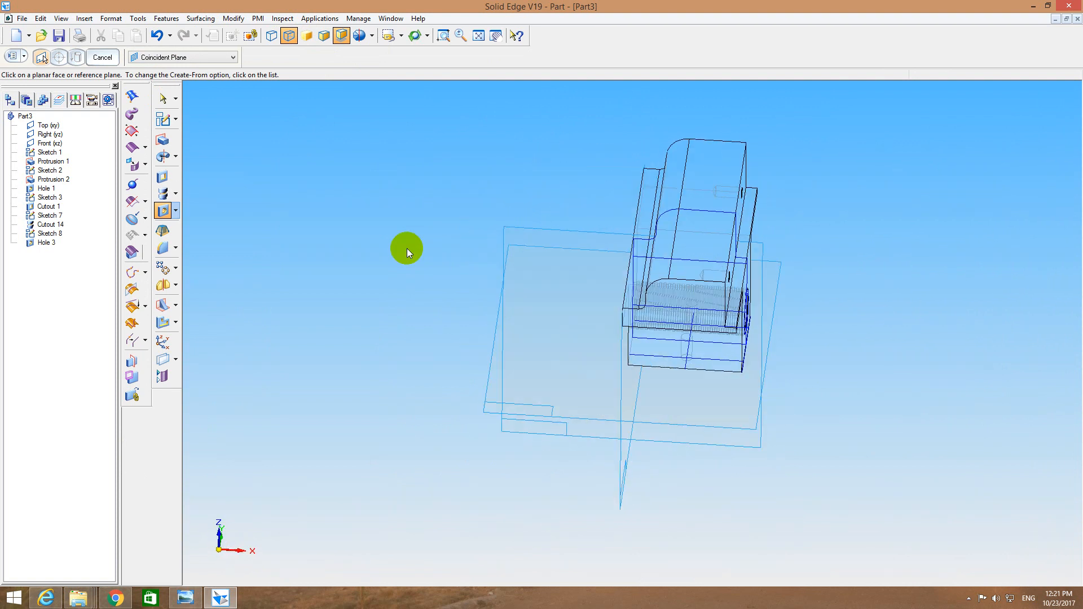
left_click(325, 37)
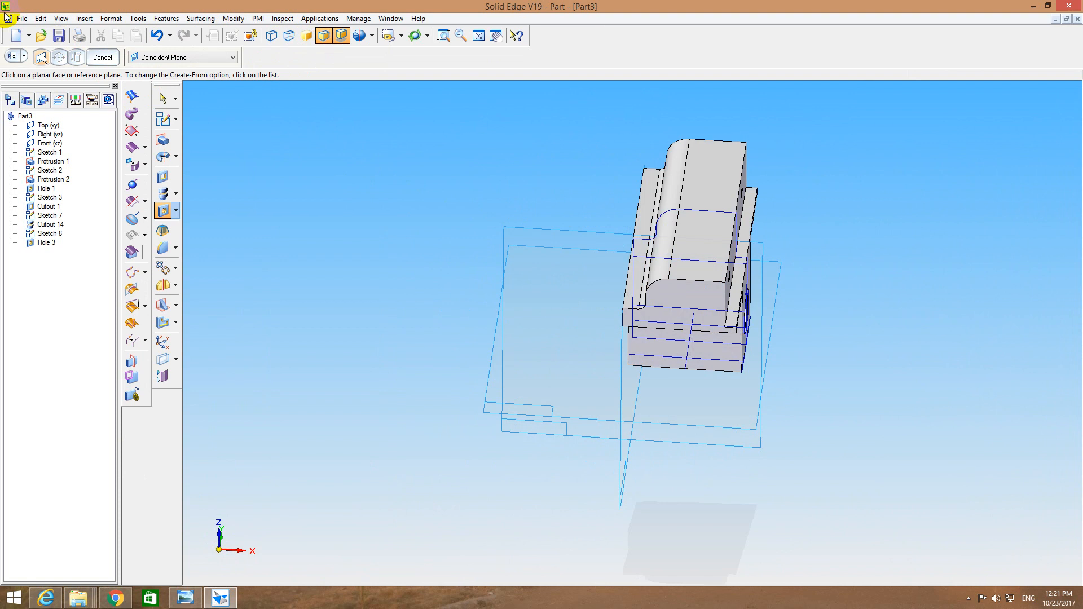
Leave the hole command, start saving the part, and enter Movable Jaw as its title in the summary properties.
left_click(21, 18)
left_click(80, 31)
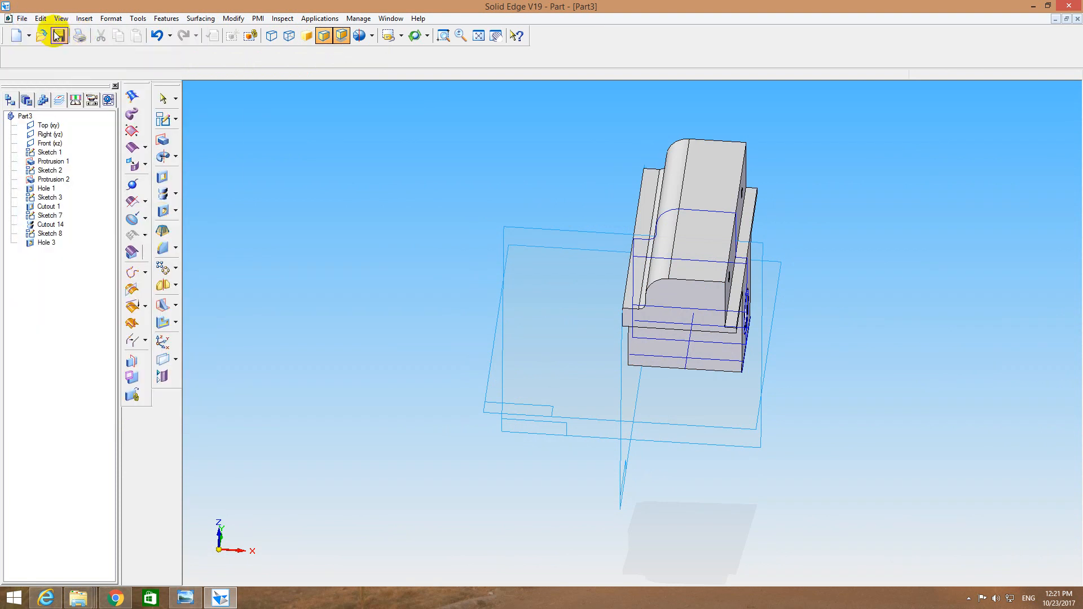
left_click(55, 30)
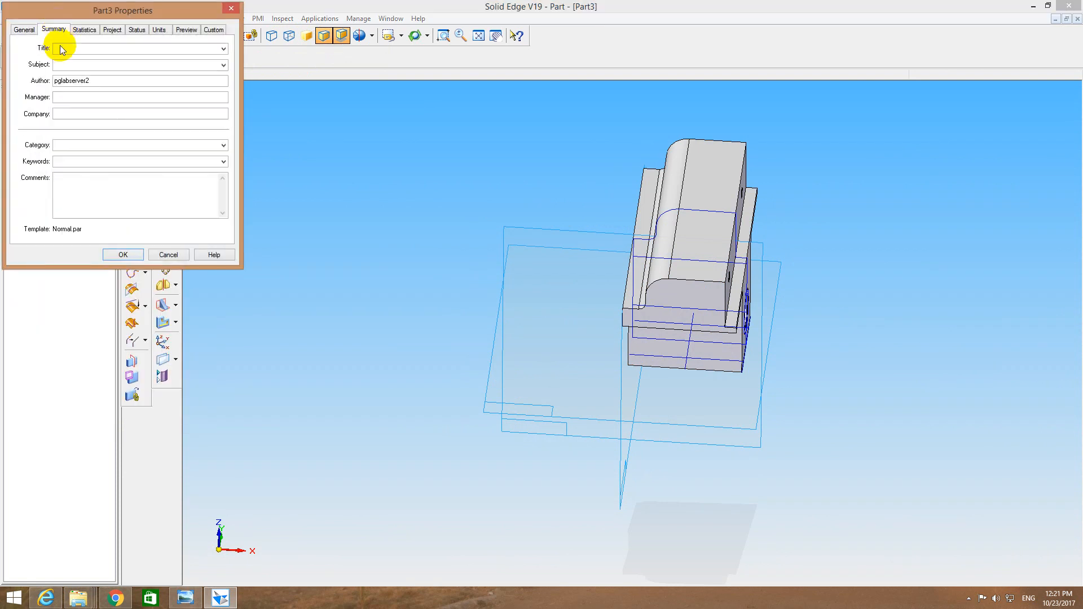
left_click(72, 48)
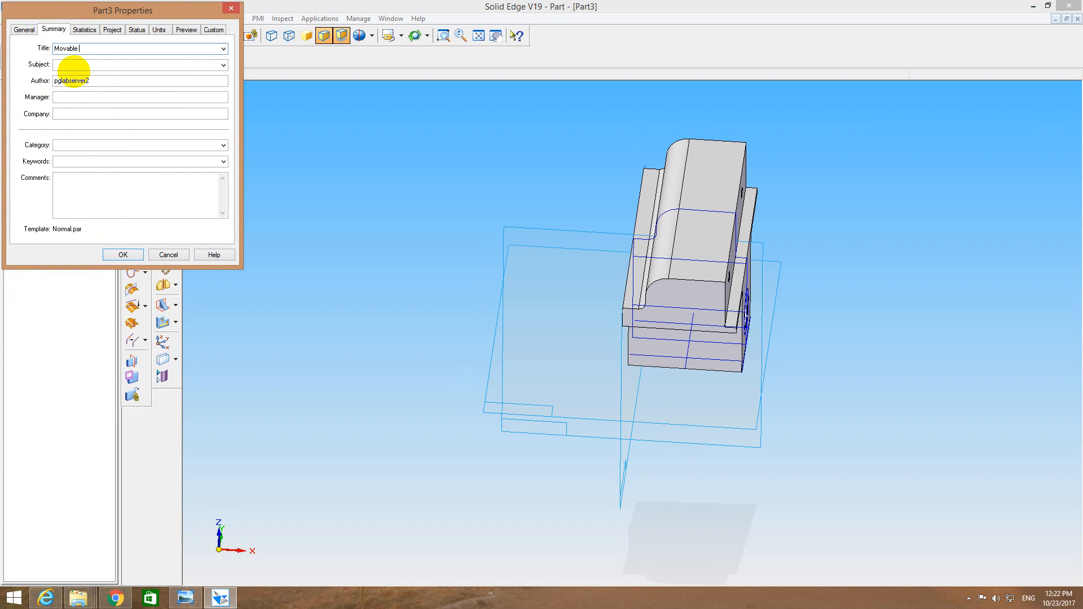
key("Return")
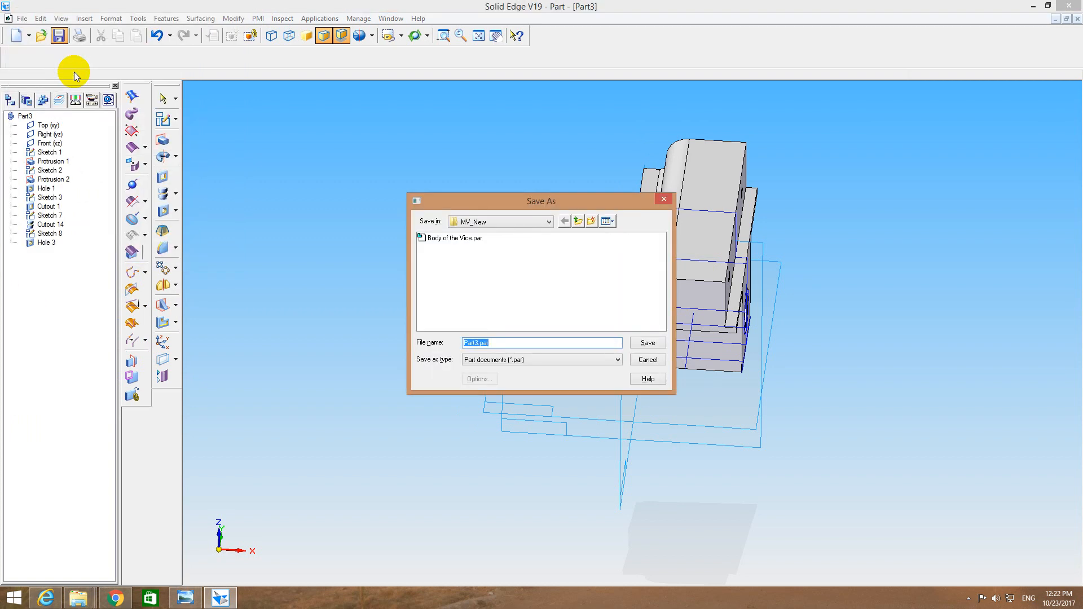
Save the part as Movable Jaw in the MV_New folder and close the document.
type("Movab")
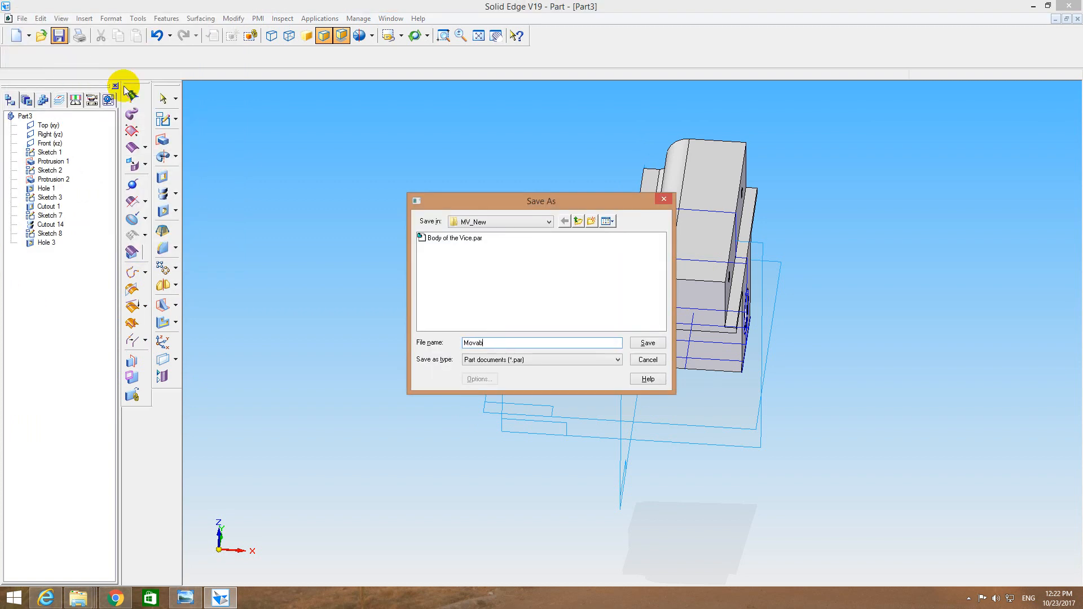
type("le Jaw")
key("Return")
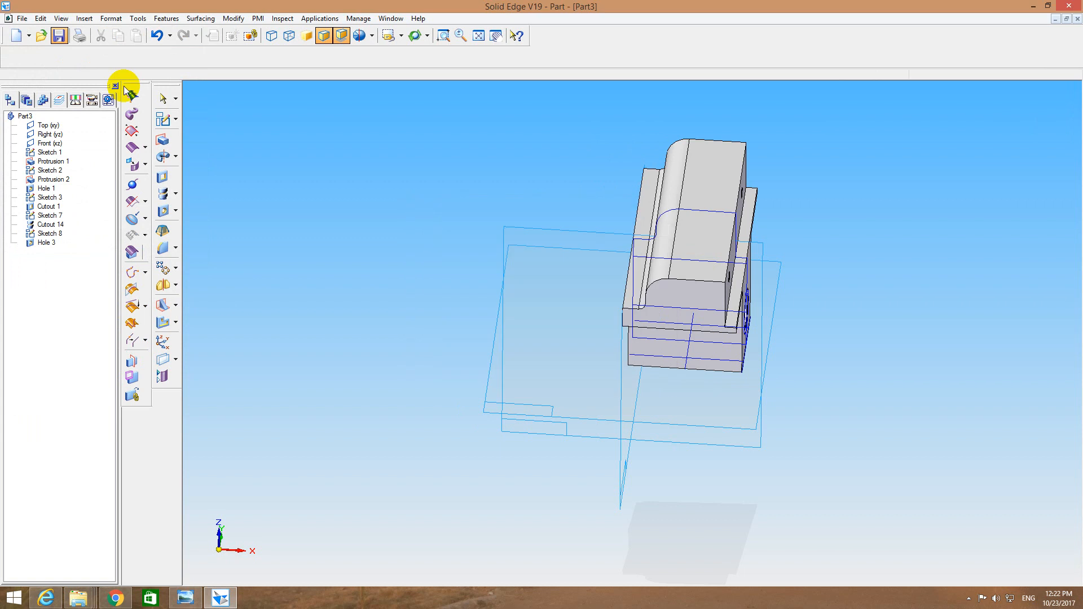
left_click(369, 188)
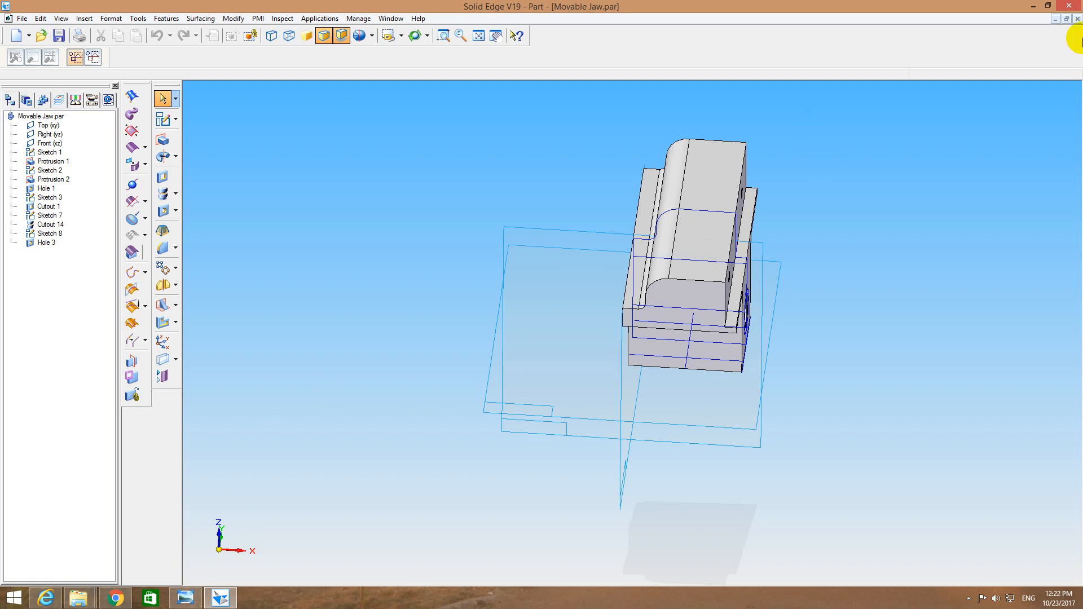
left_click(1078, 19)
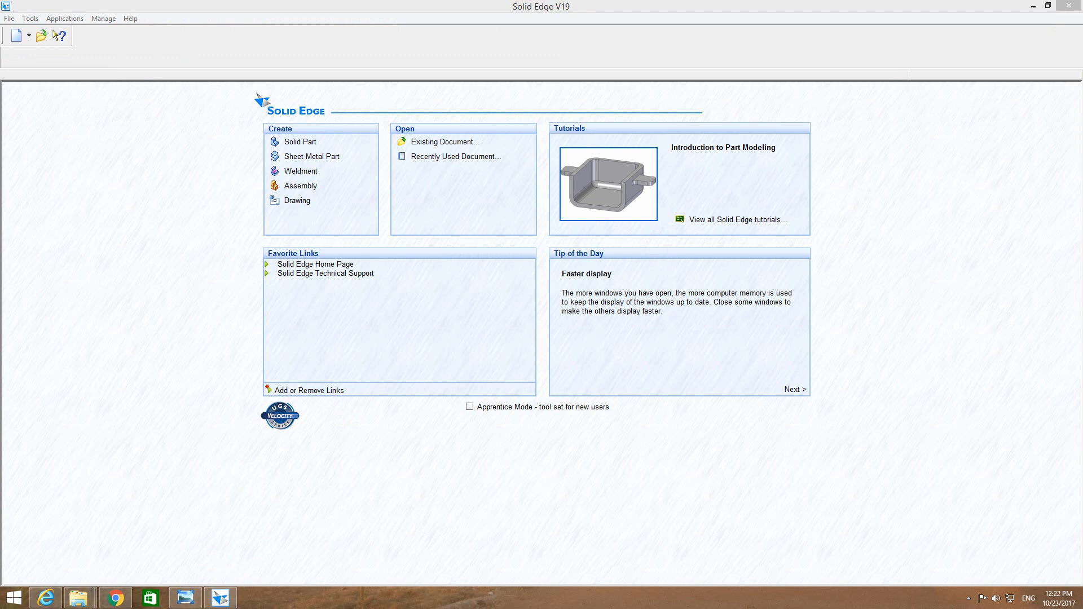
Examine the dimensions in the Jaw Grip.jpg drawing in Windows Photo Viewer and switch back to Solid Edge.
left_click(186, 597)
left_click(510, 252)
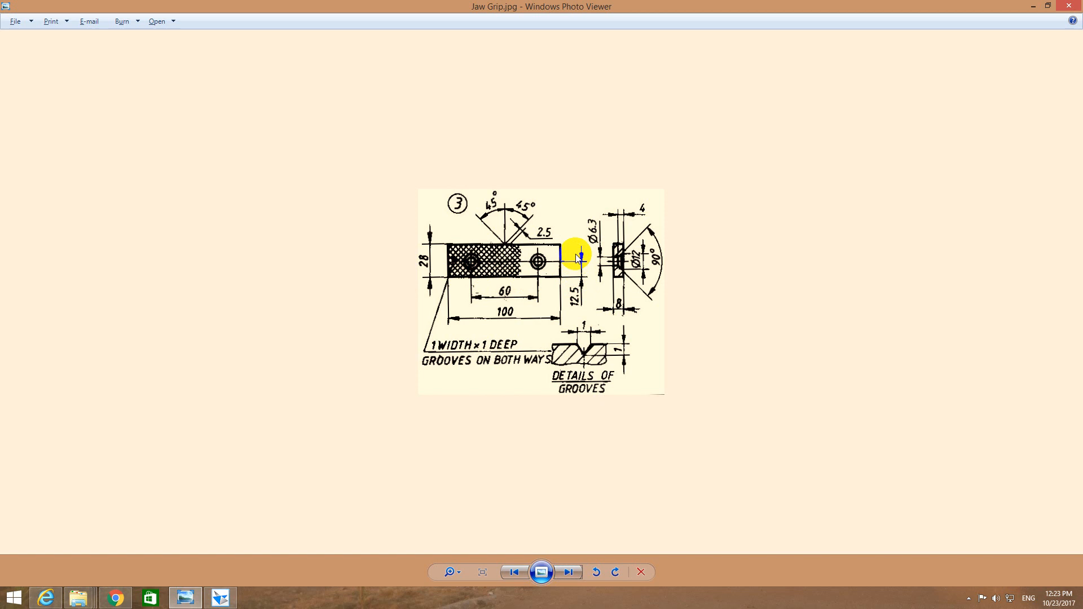
left_click(491, 258)
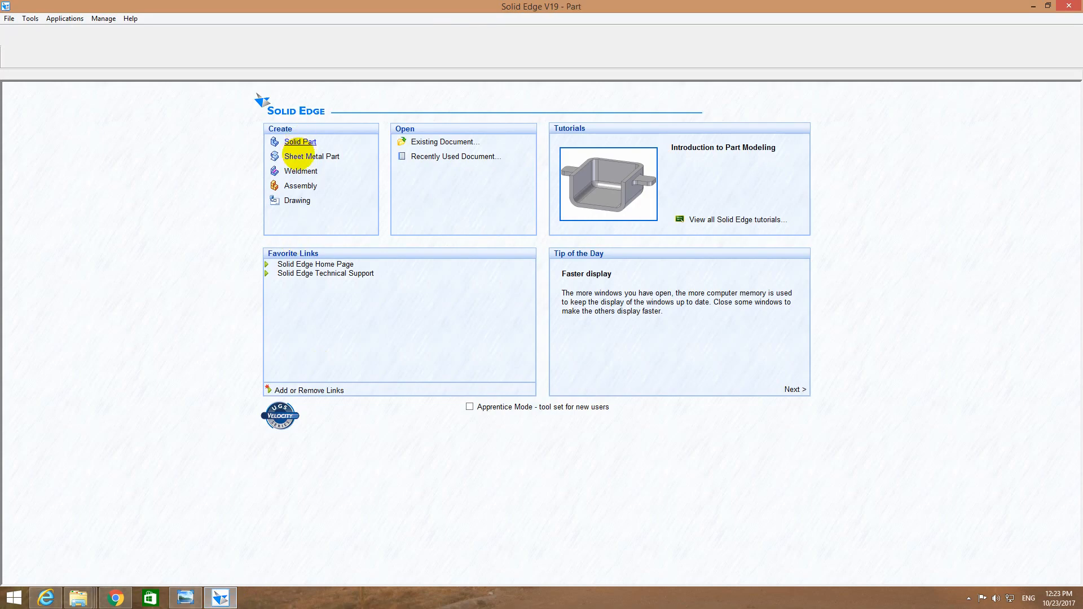
Create a new solid part and start a sketch on the Right (yz) plane.
left_click(299, 143)
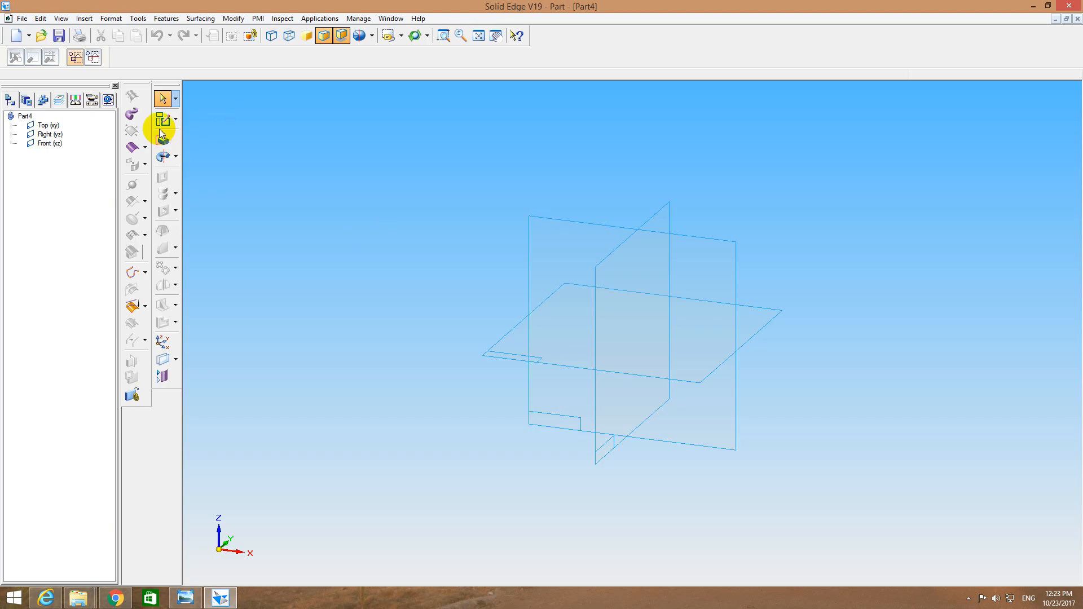
left_click(162, 120)
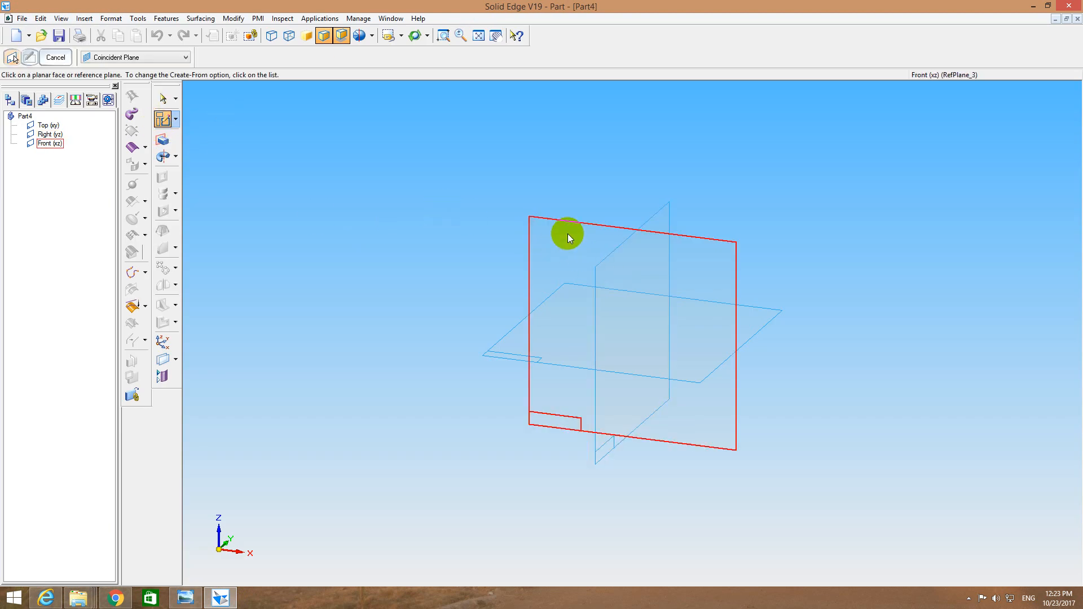
left_click(602, 259)
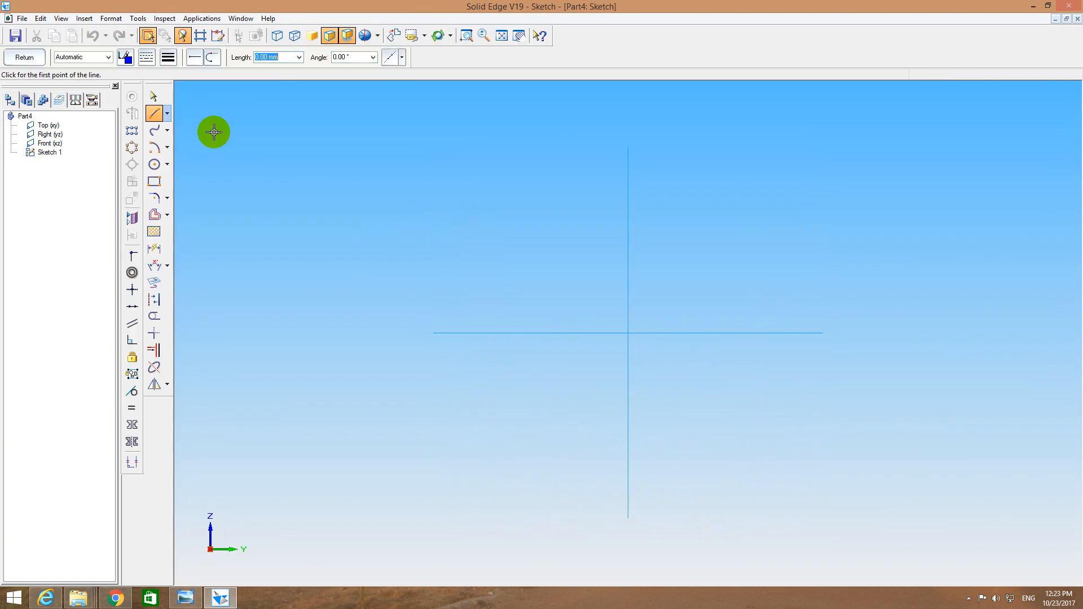
Draw a closed rectangle with lines from the origin, 28 mm high and 100 mm long, and finish the sketch.
left_click(154, 113)
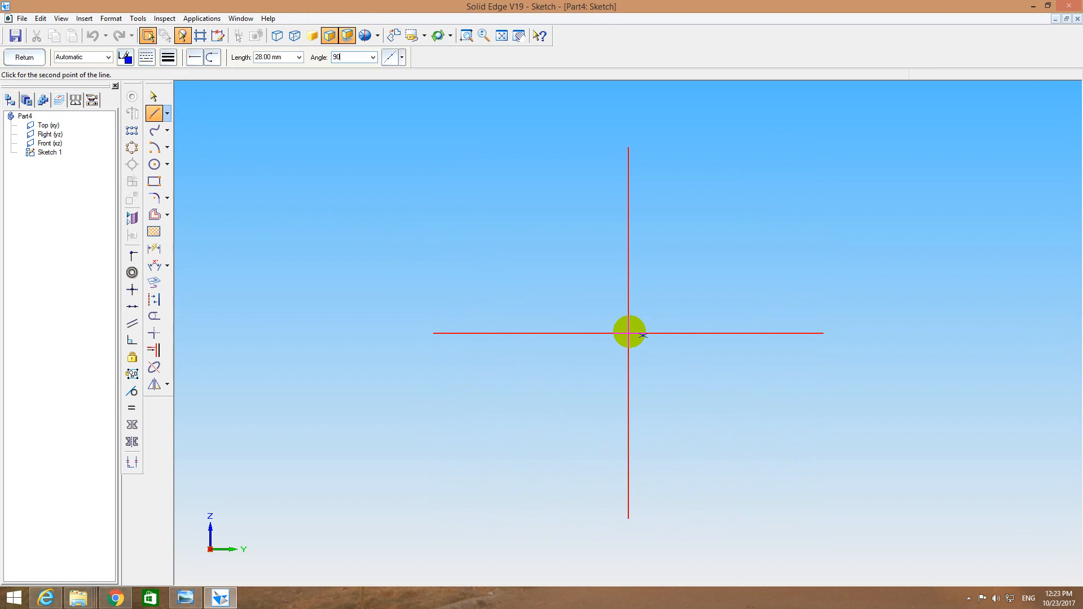
key("Return")
type("100")
key("Return")
type("0")
key("Return")
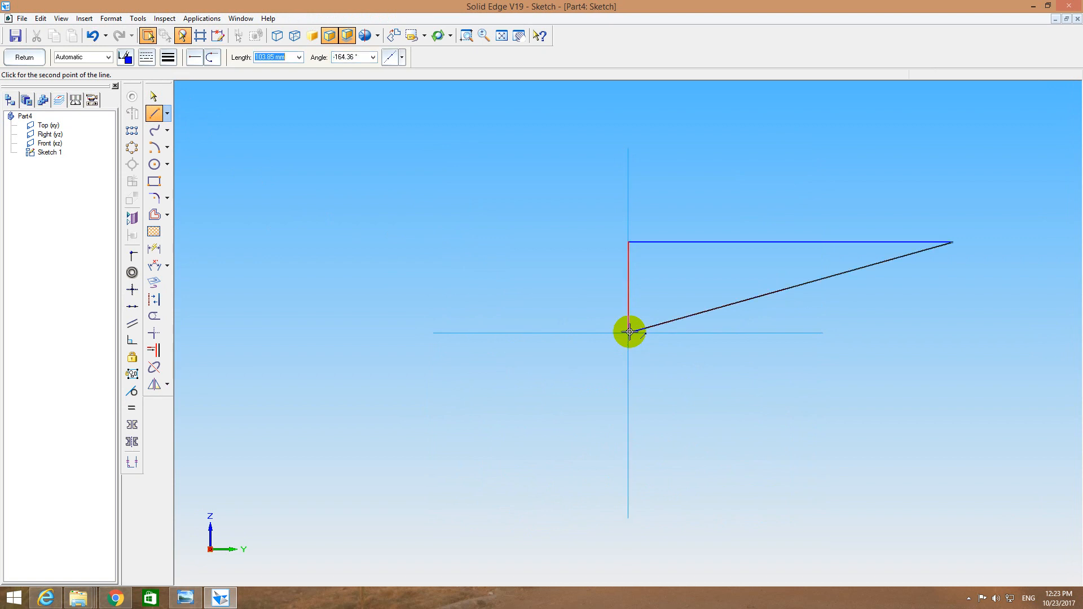
type("28")
key("Return")
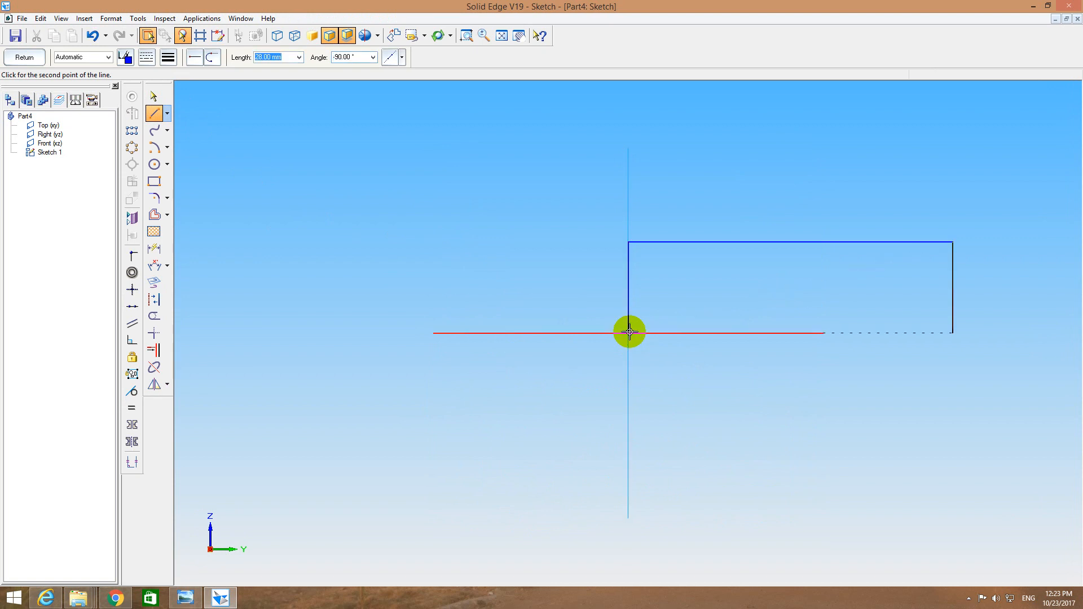
left_click(630, 331)
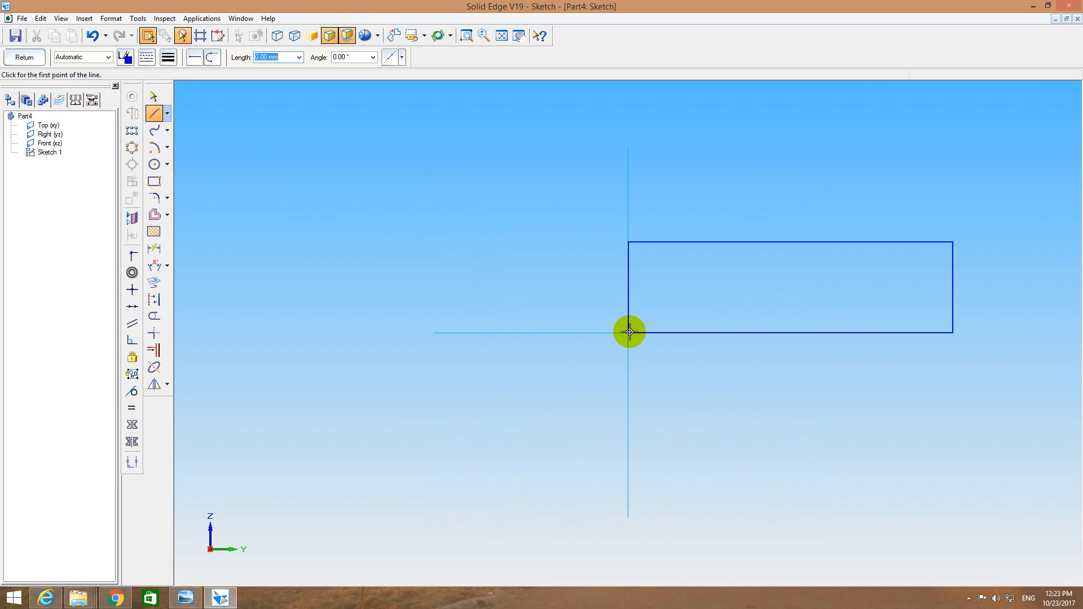
left_click(34, 57)
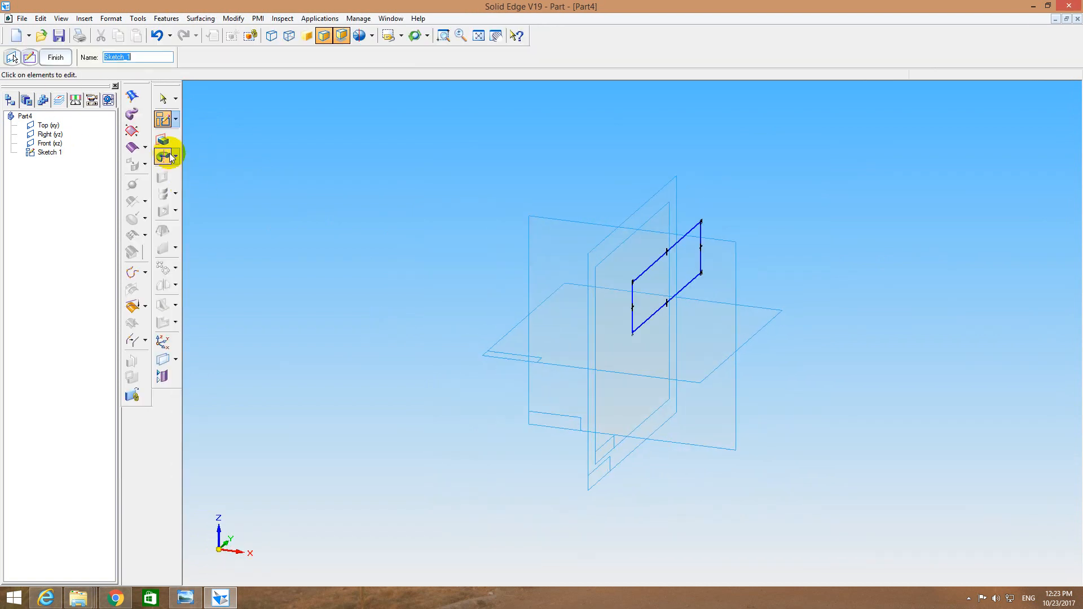
Extrude the rectangular sketch profile towards the negative X side into a thin plate.
left_click(163, 139)
left_click(631, 294)
right_click(632, 295)
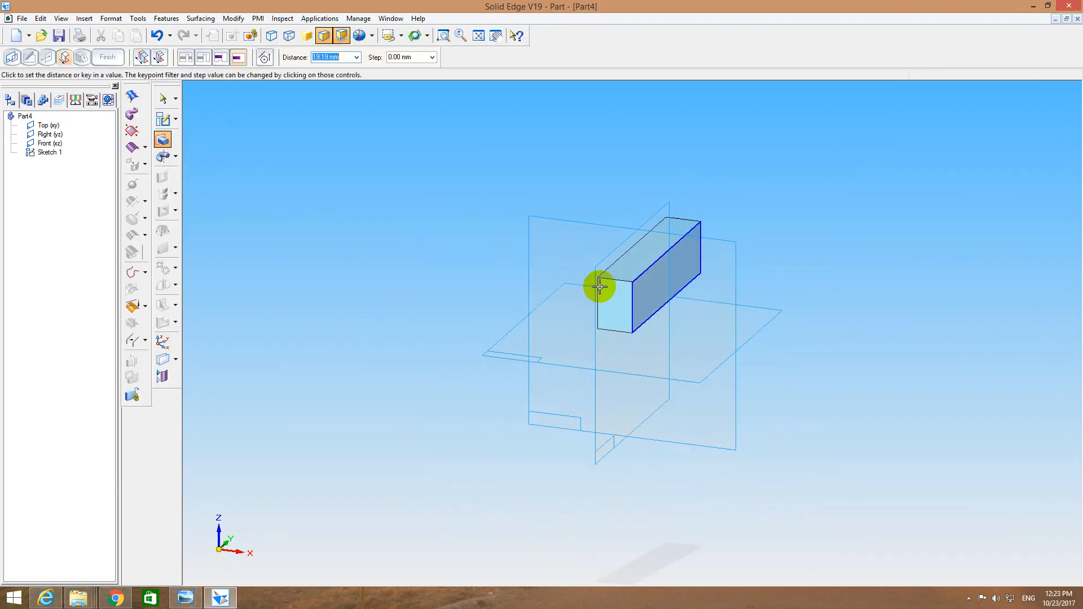
left_click(600, 287)
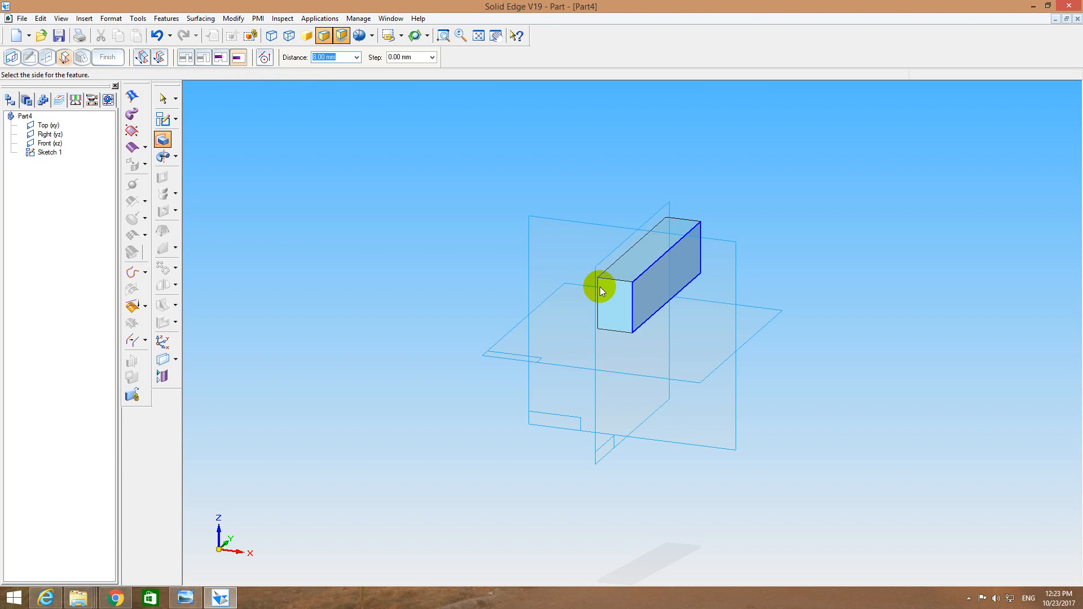
left_click(601, 287)
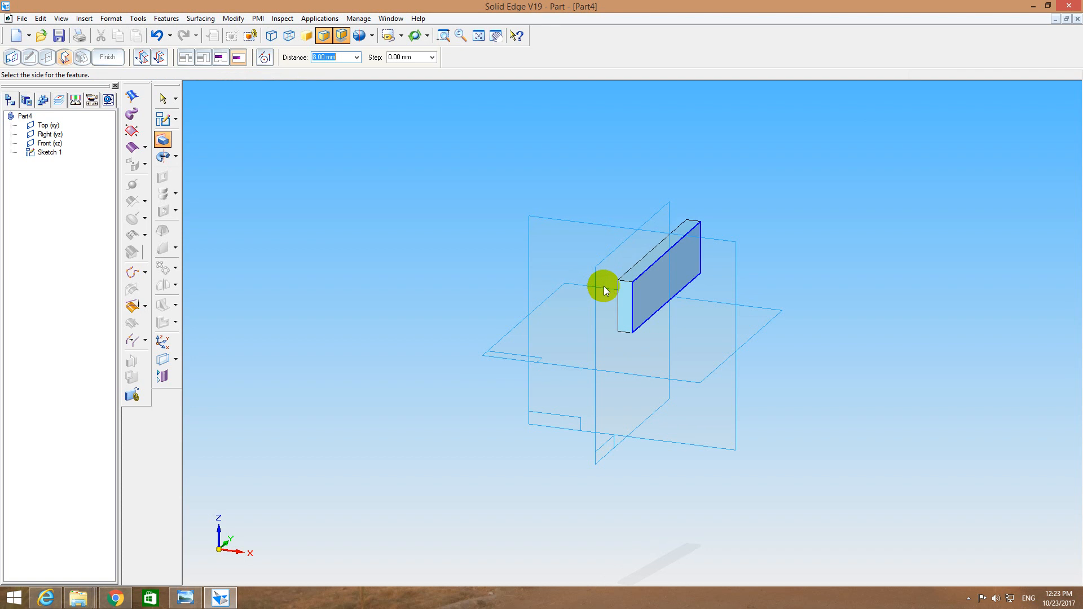
Start a hole feature on the plate's large outer face and draw a line along the face's full lower edge.
left_click(163, 119)
left_click(163, 212)
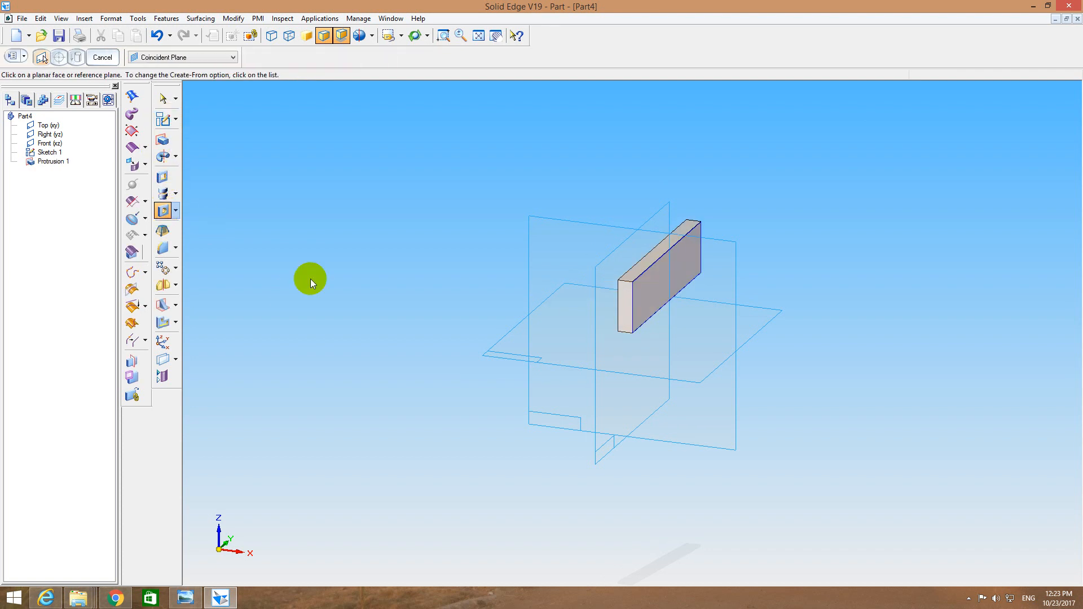
left_click(651, 285)
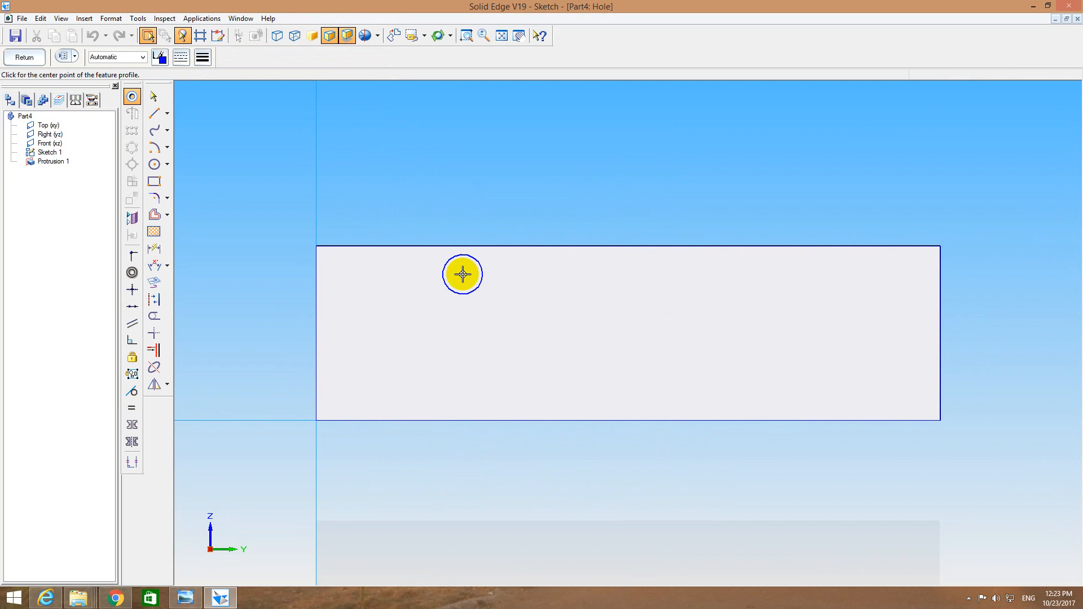
left_click(154, 114)
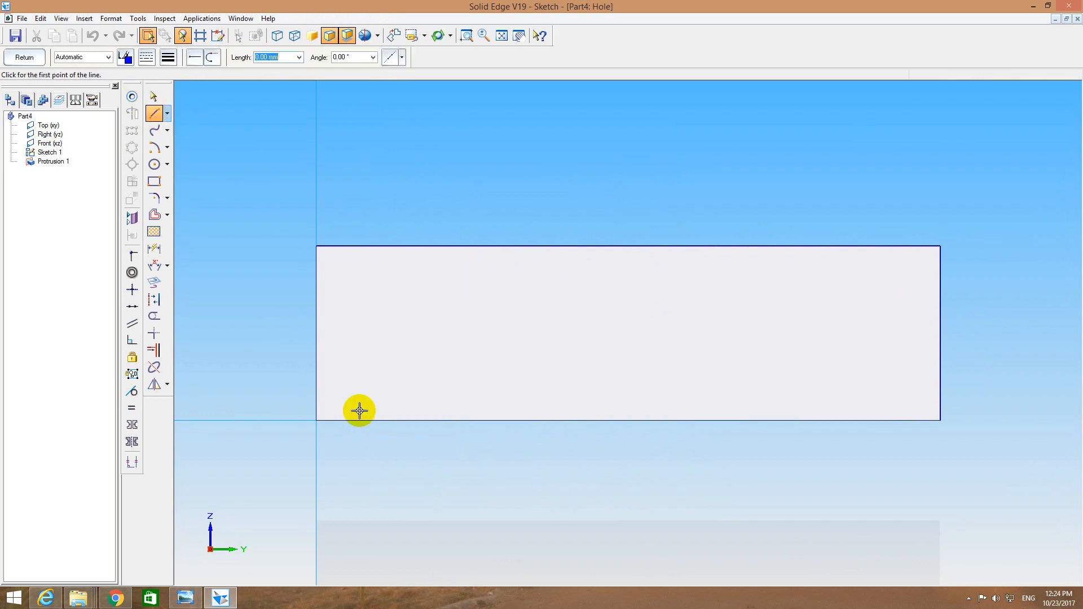
left_click(316, 420)
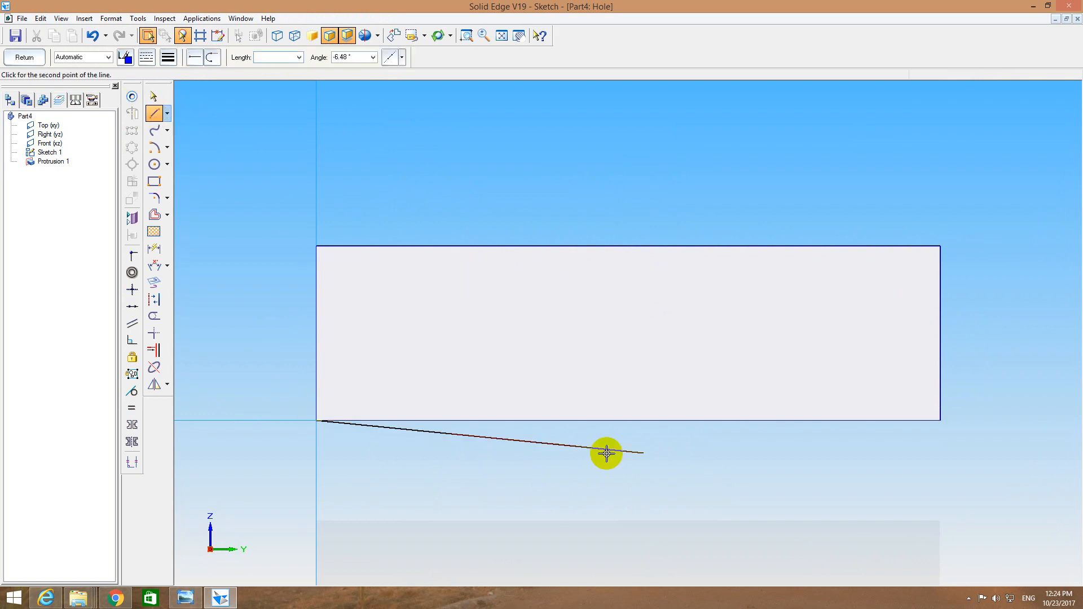
left_click(940, 421)
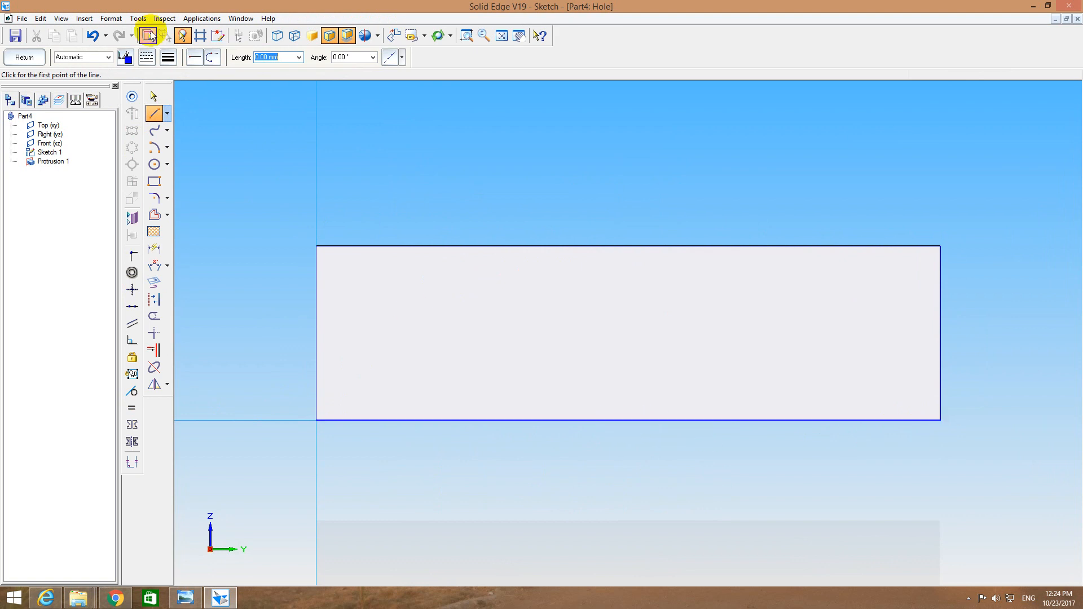
Enable the Midpoint relationship in IntelliSketch and draw a vertical centre line between the midpoints of the face's long edges.
left_click(138, 19)
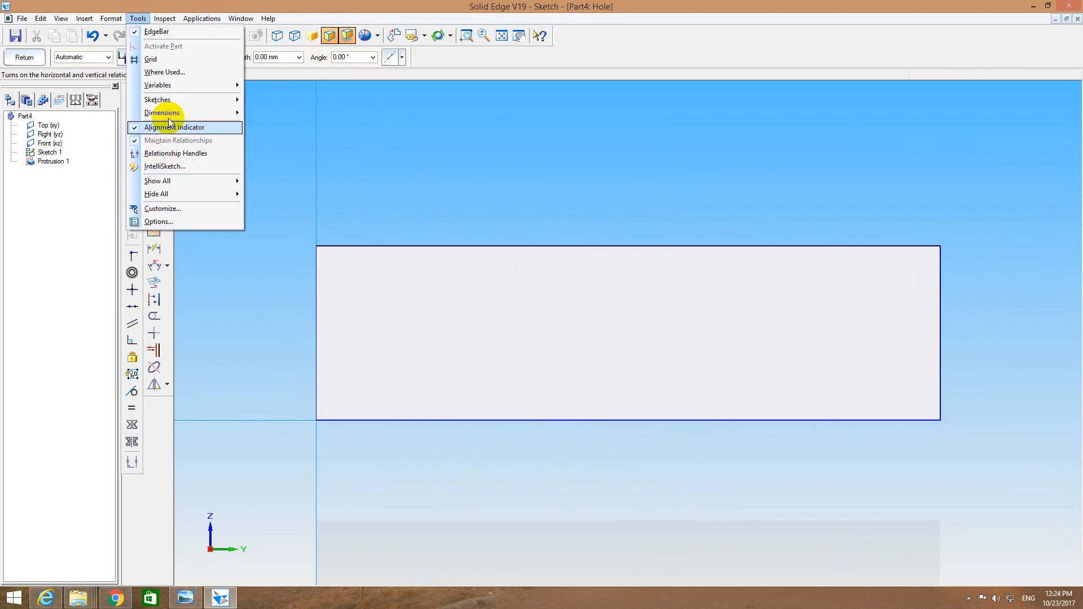
left_click(169, 167)
left_click(517, 238)
left_click(470, 263)
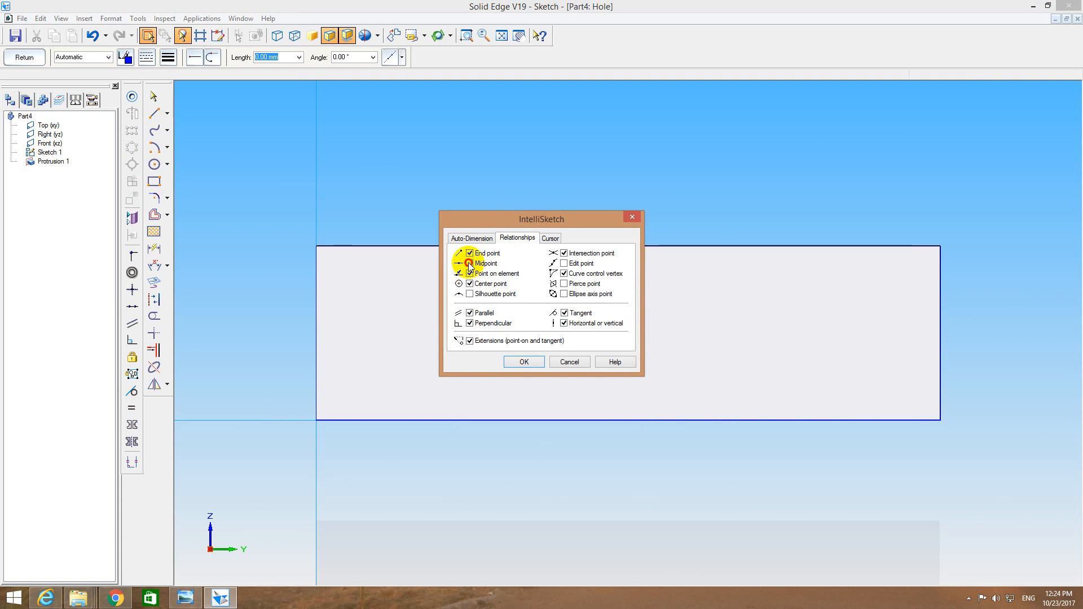
left_click(525, 362)
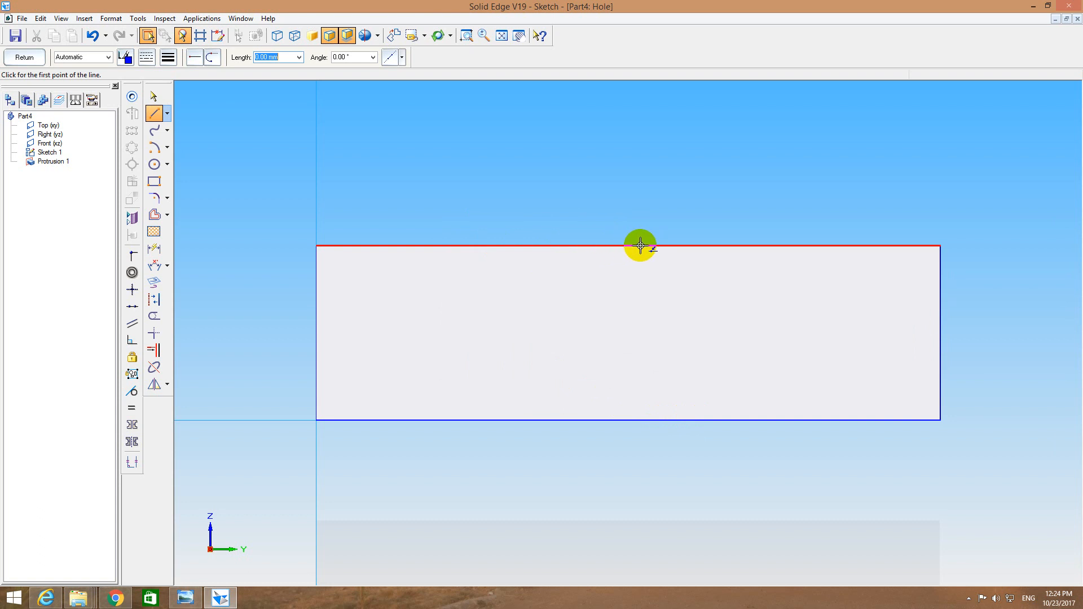
left_click(630, 419)
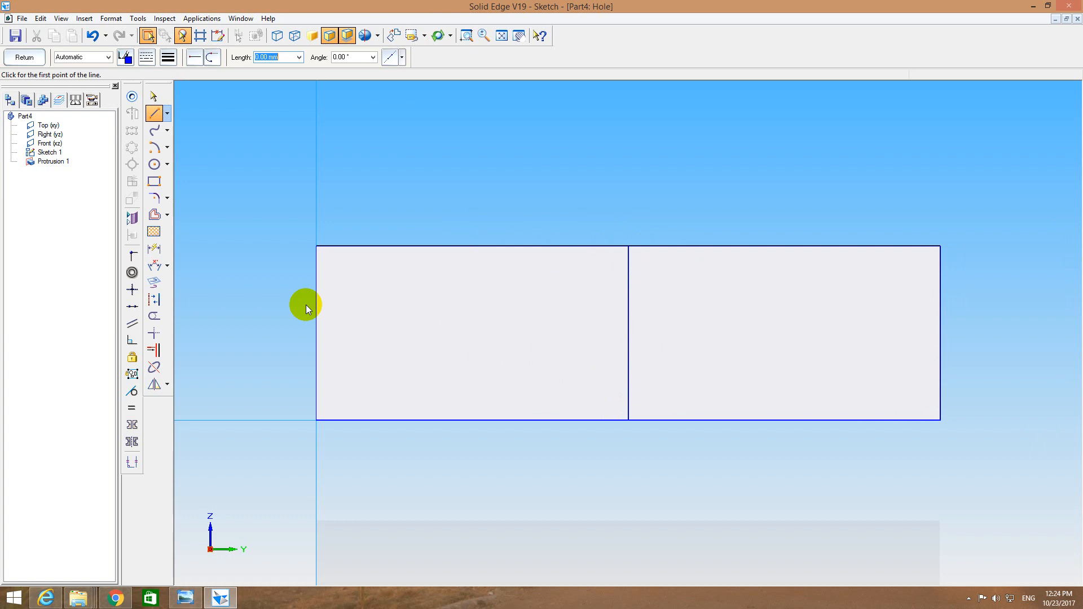
Offset the vertical centre line by 30 mm to both sides.
left_click(154, 217)
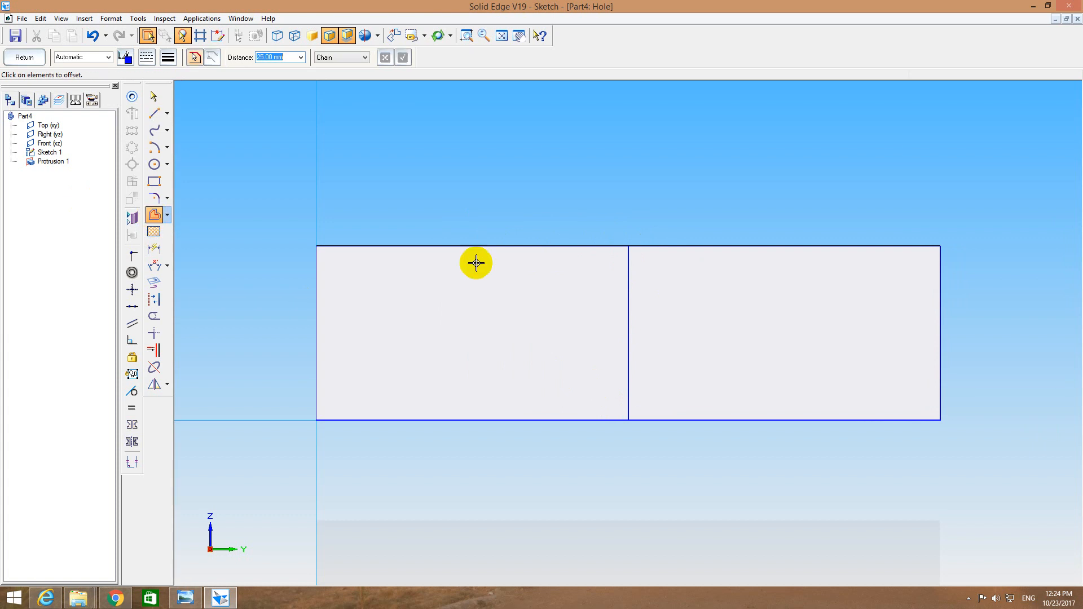
left_click(627, 306)
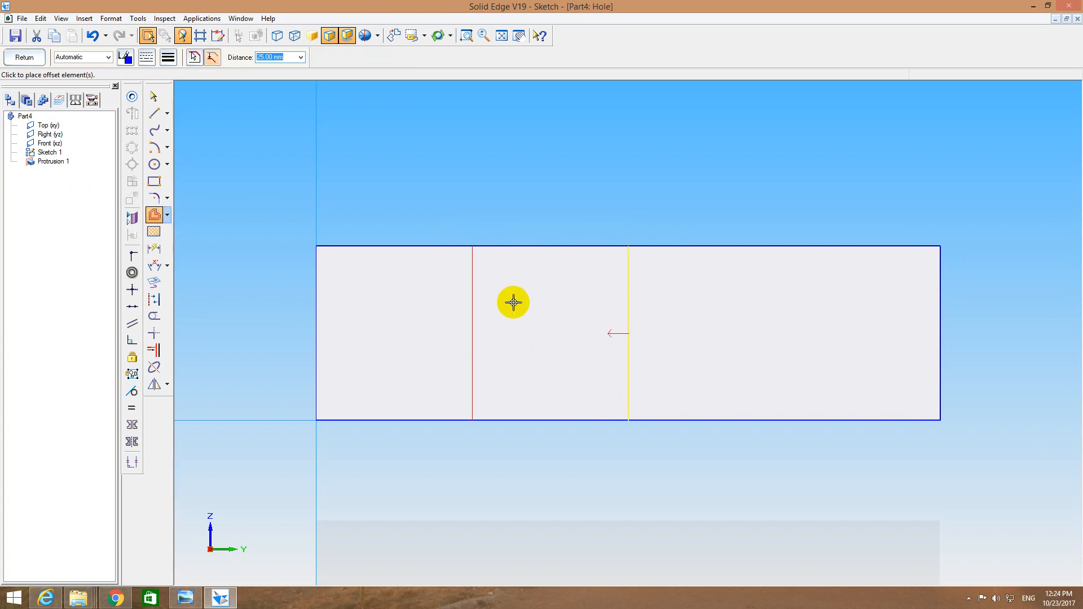
type("30")
key("Return")
left_click(514, 303)
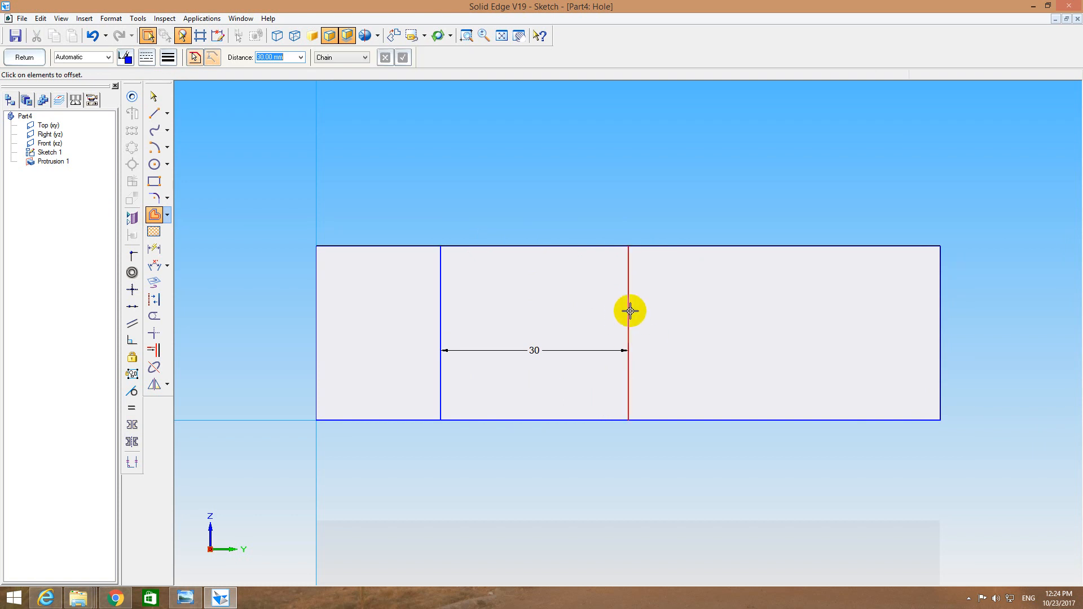
left_click(701, 327)
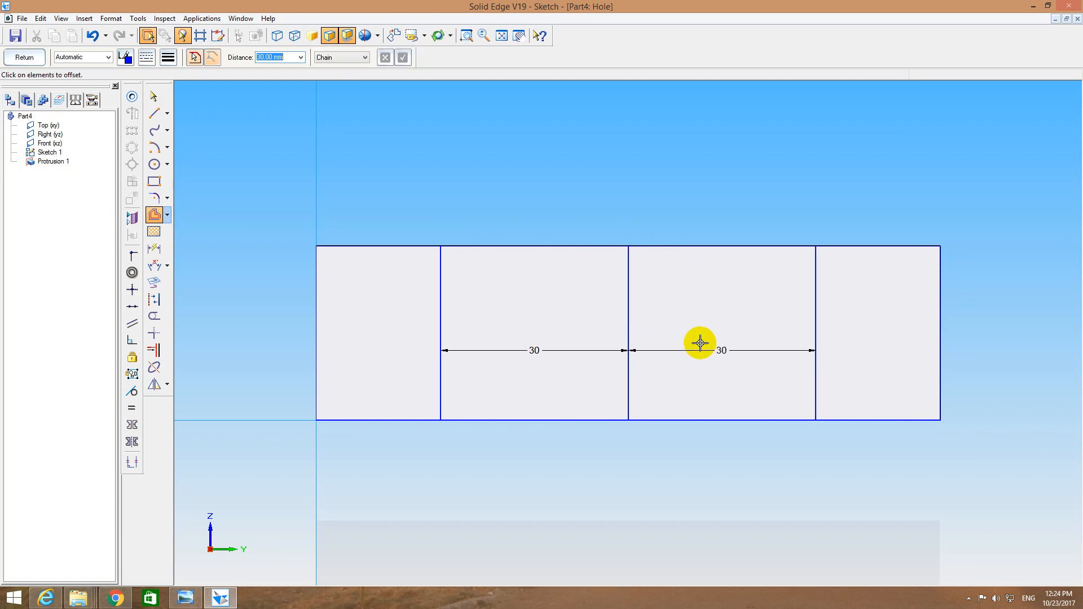
Offset the line on the face's lower edge upwards by 12.5 mm.
left_click(675, 420)
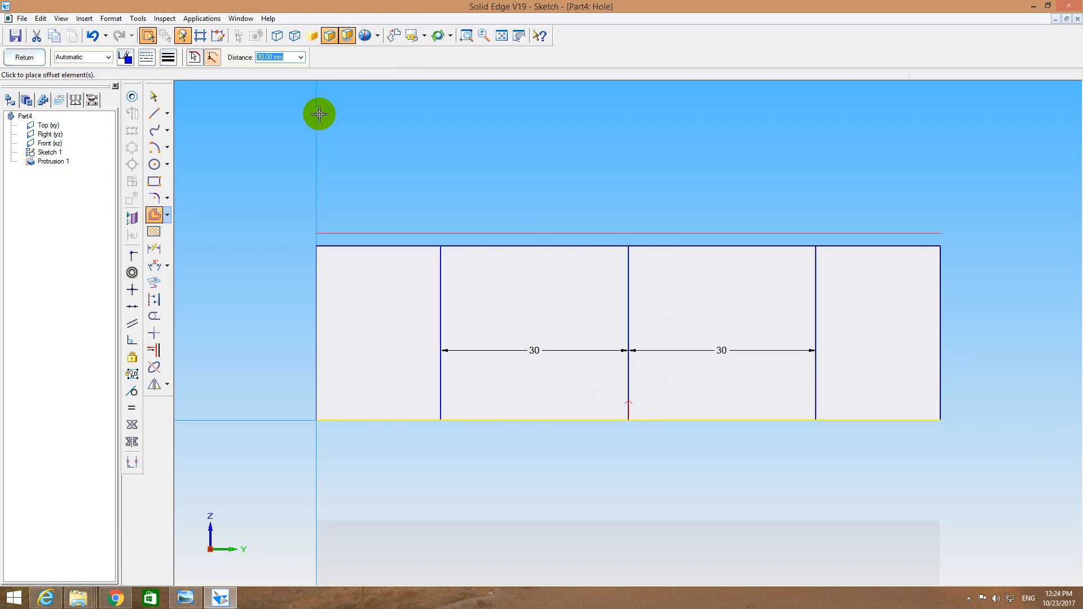
type(".5")
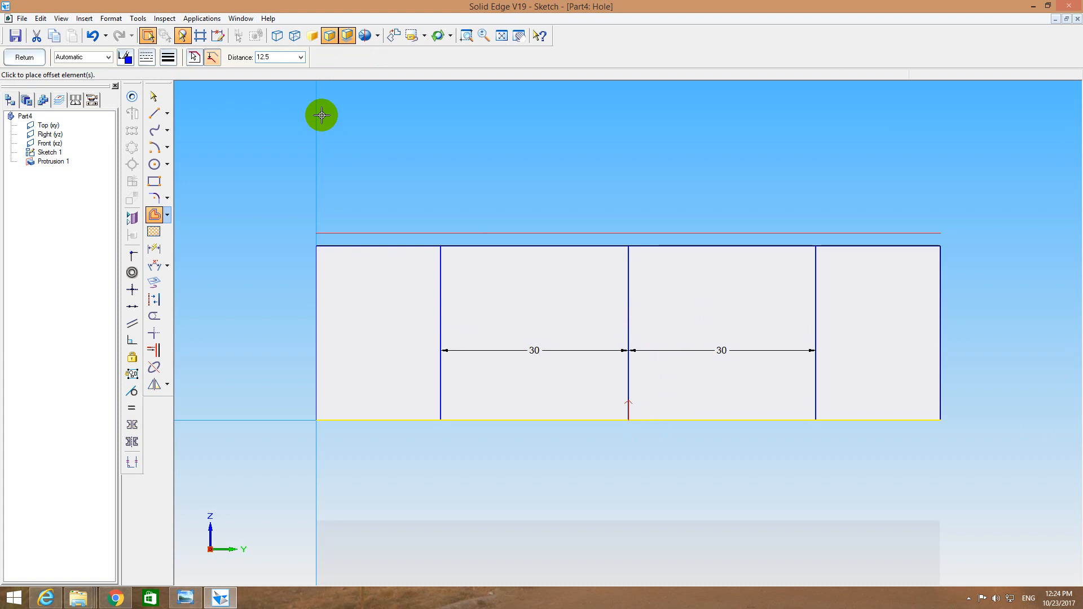
key("Return")
left_click(372, 276)
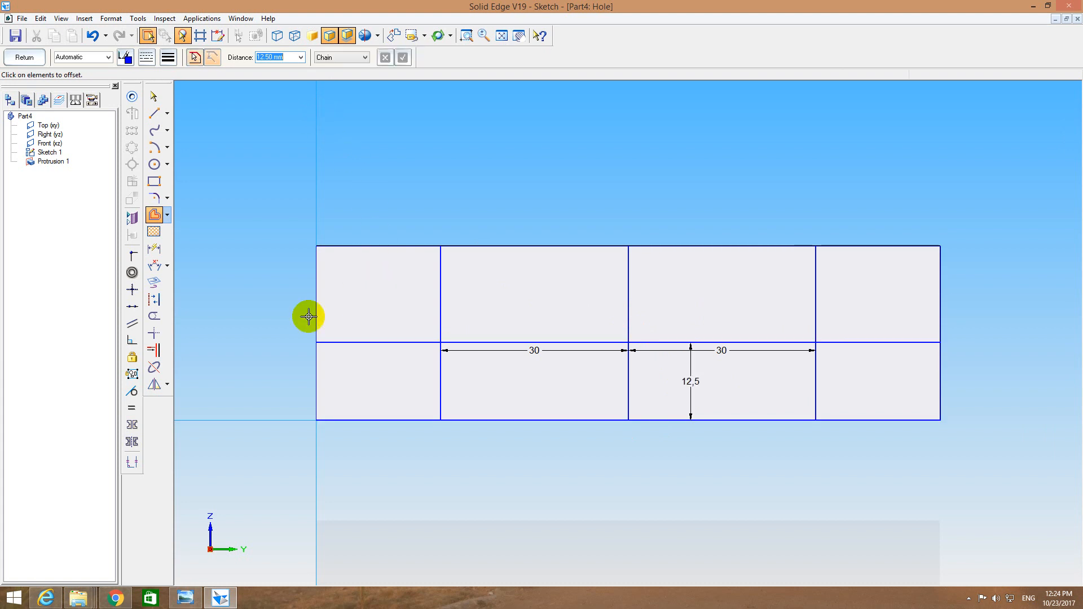
key("Escape")
Configure a countersink hole with a 6.3 mm diameter, a 12 mm countersink diameter and a 90° countersink angle.
left_click(132, 97)
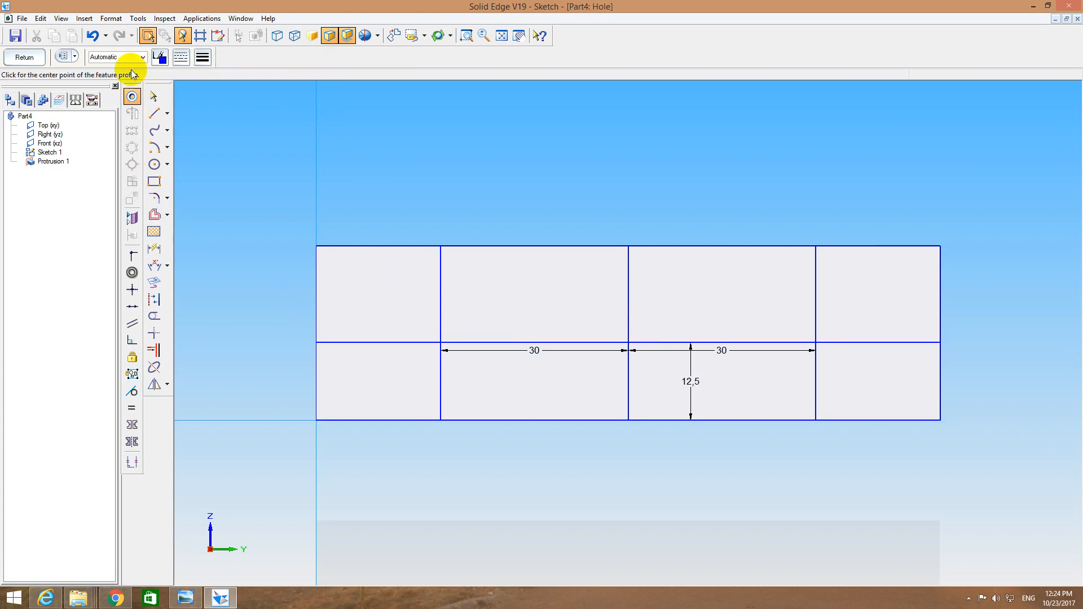
left_click(63, 56)
left_click(484, 238)
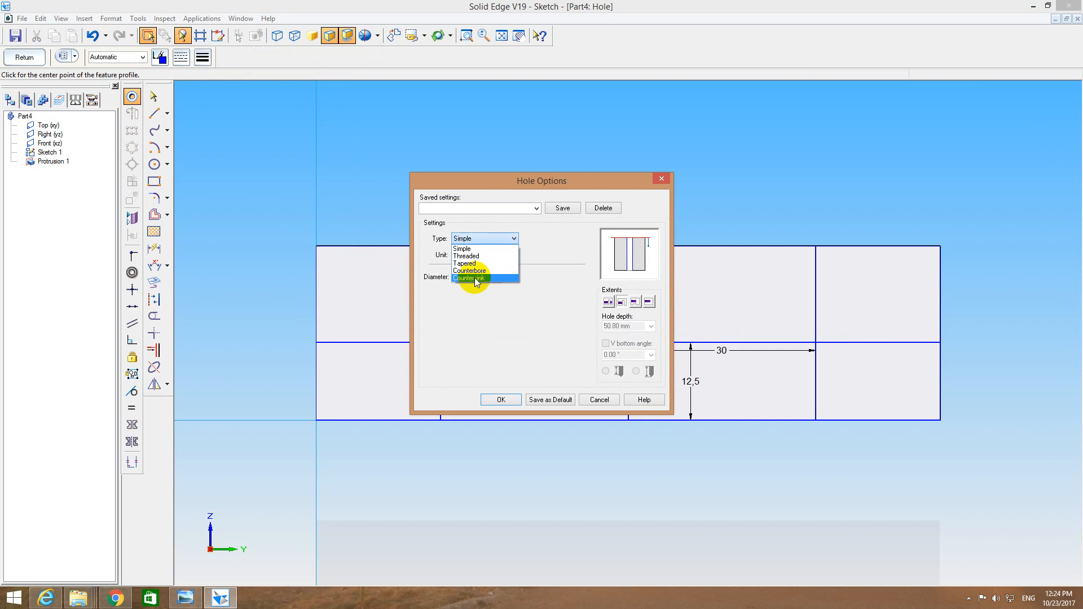
left_click(474, 278)
double_click(485, 277)
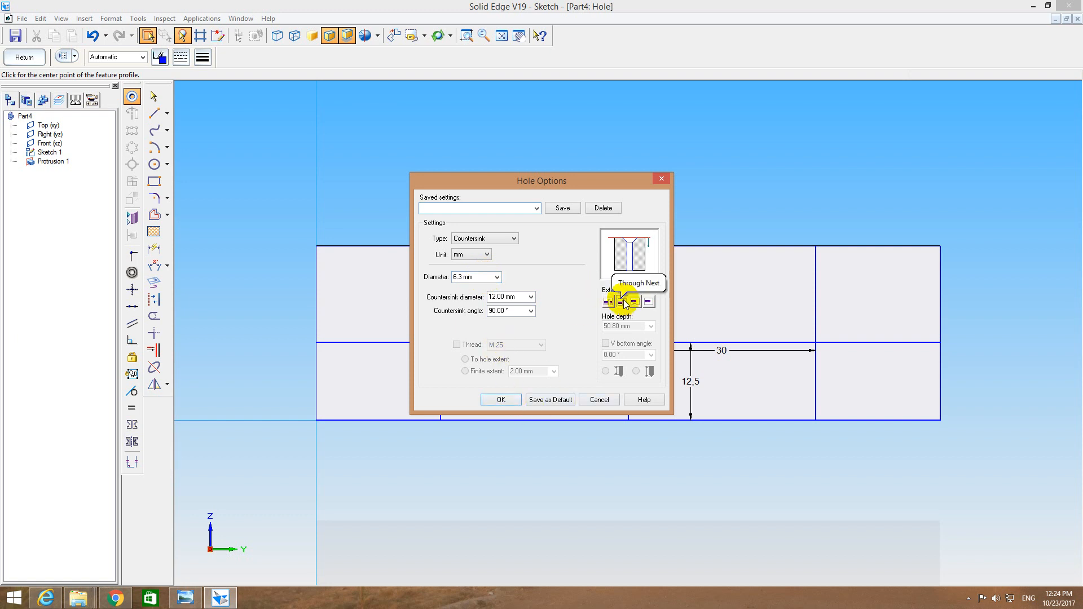
left_click(515, 404)
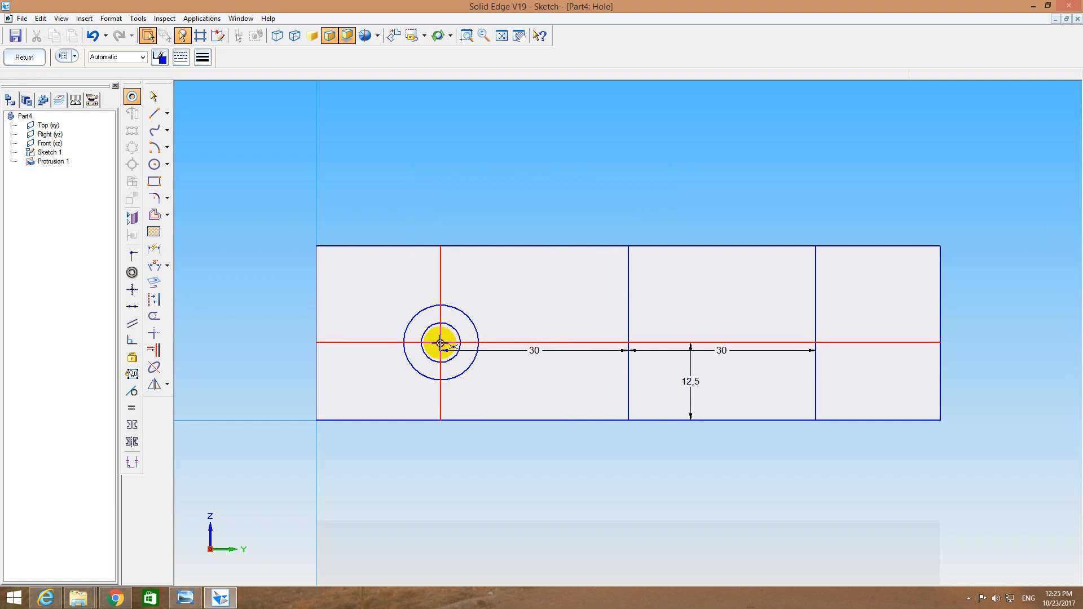
Place countersunk holes where the two 30 mm offset lines cross the horizontal construction line and finish the hole feature.
left_click(440, 343)
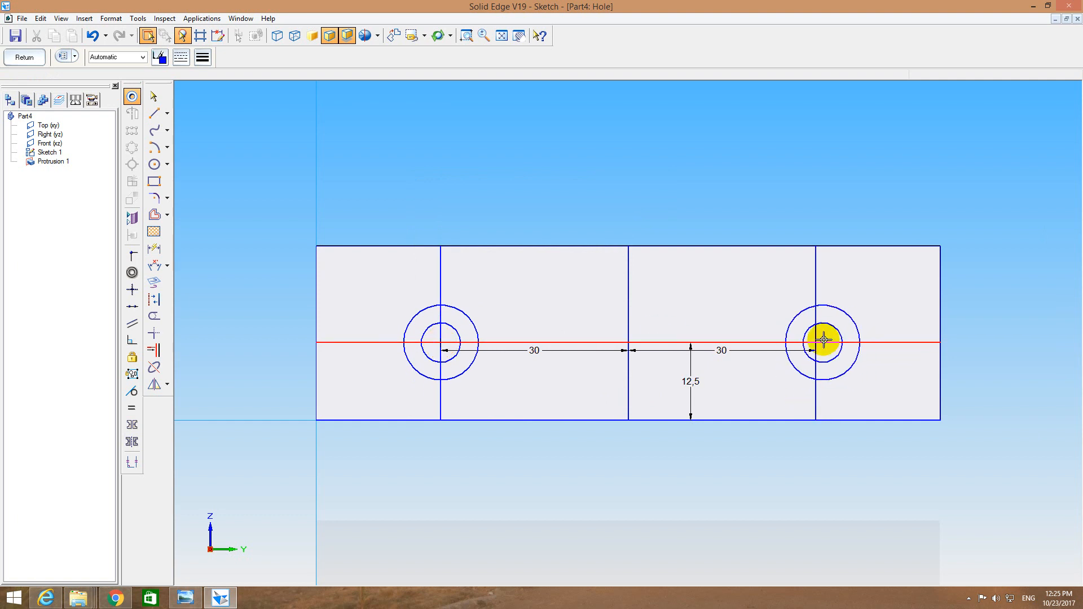
left_click(816, 340)
left_click(33, 59)
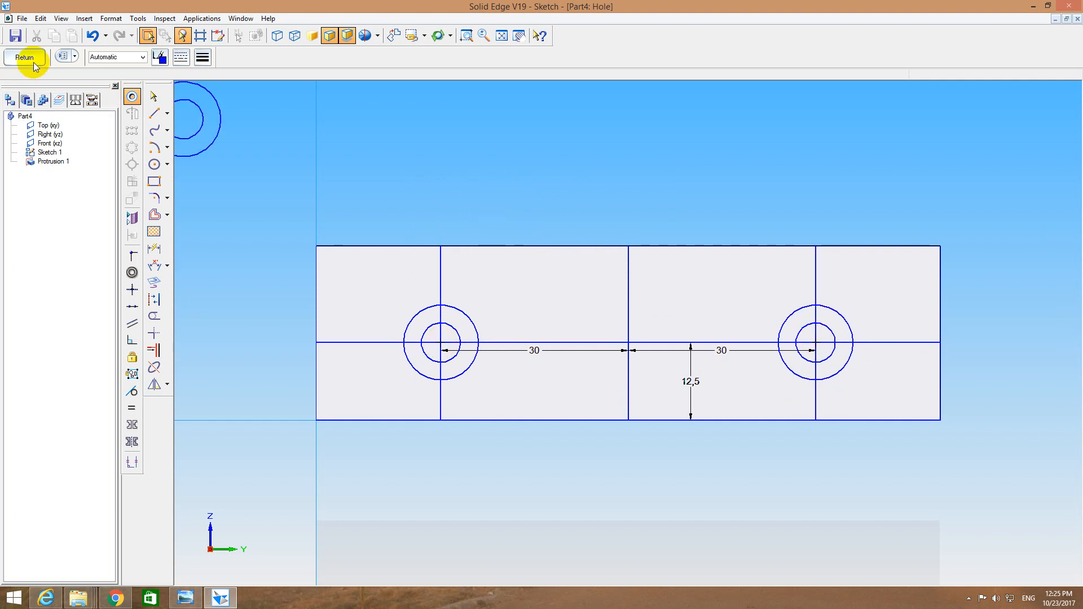
left_click(239, 194)
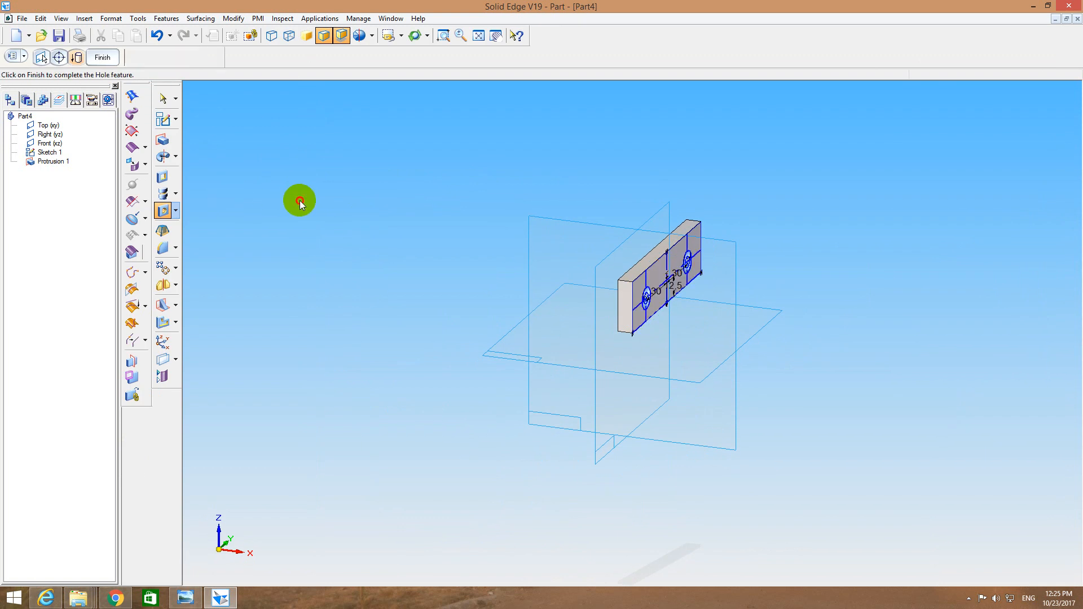
right_click(300, 203)
middle_click_drag(301, 170, 258, 147)
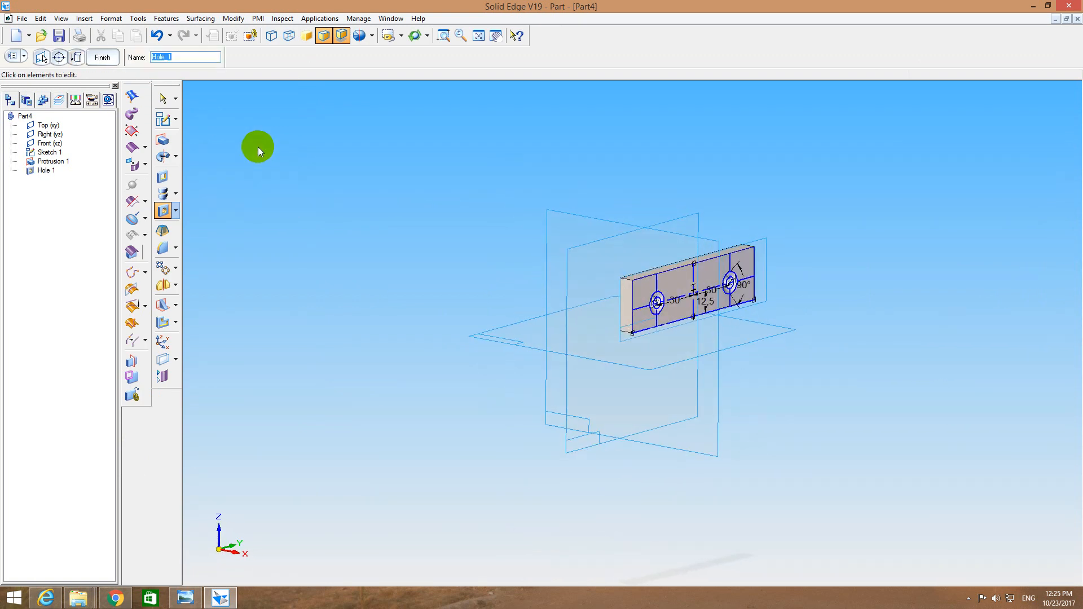
left_click(102, 59)
Save the part as Jaw Grip in the MV_New folder, entering Jaw Grip as its title in the summary properties.
left_click(57, 36)
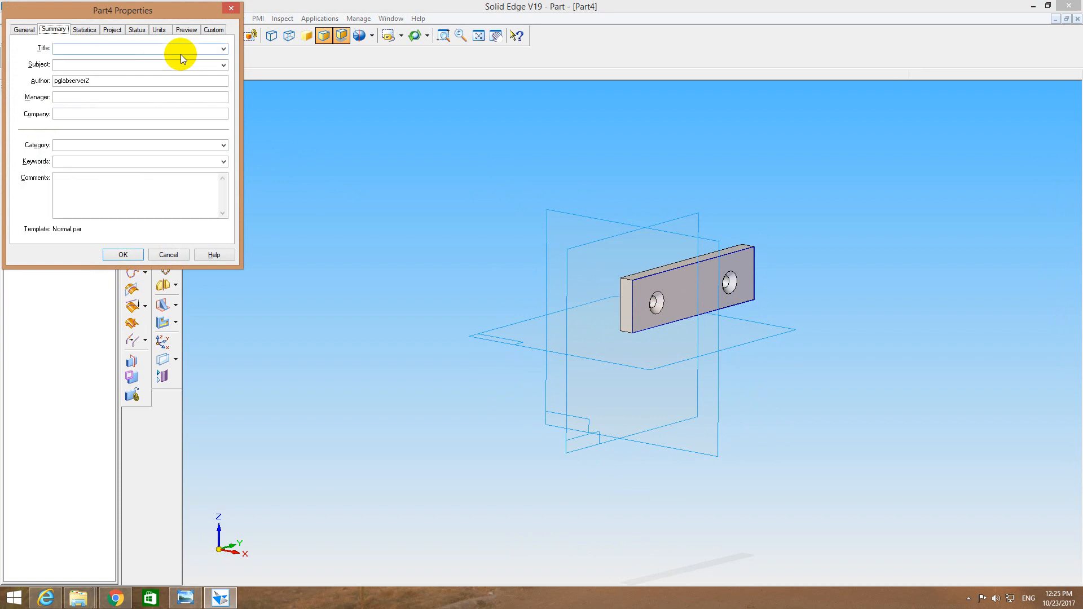
left_click(180, 51)
type("Jaw Gr")
key("Return")
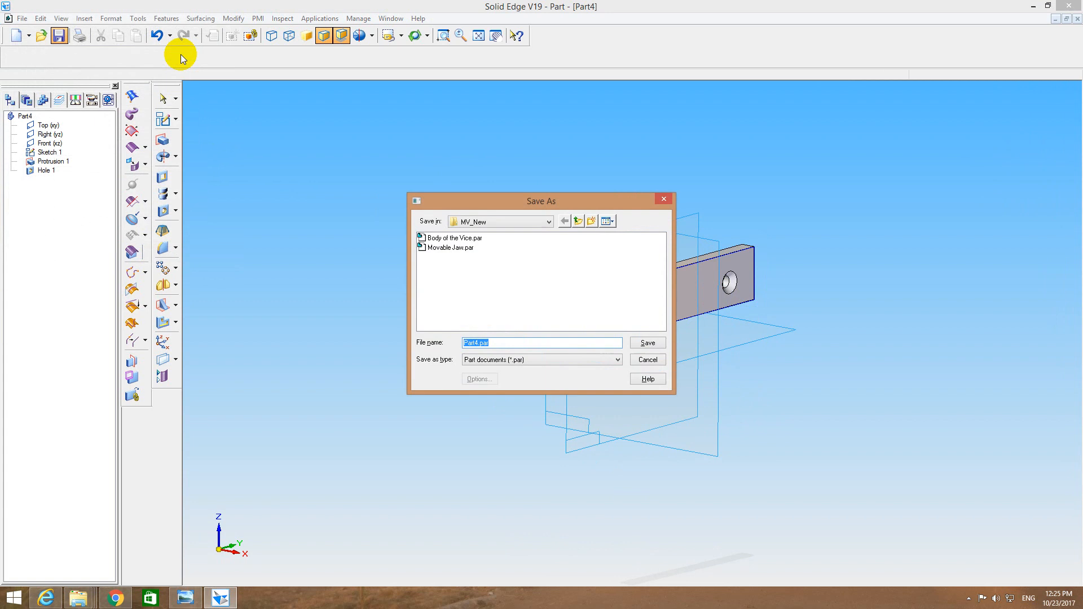
type("Jaw Grip")
key("Return")
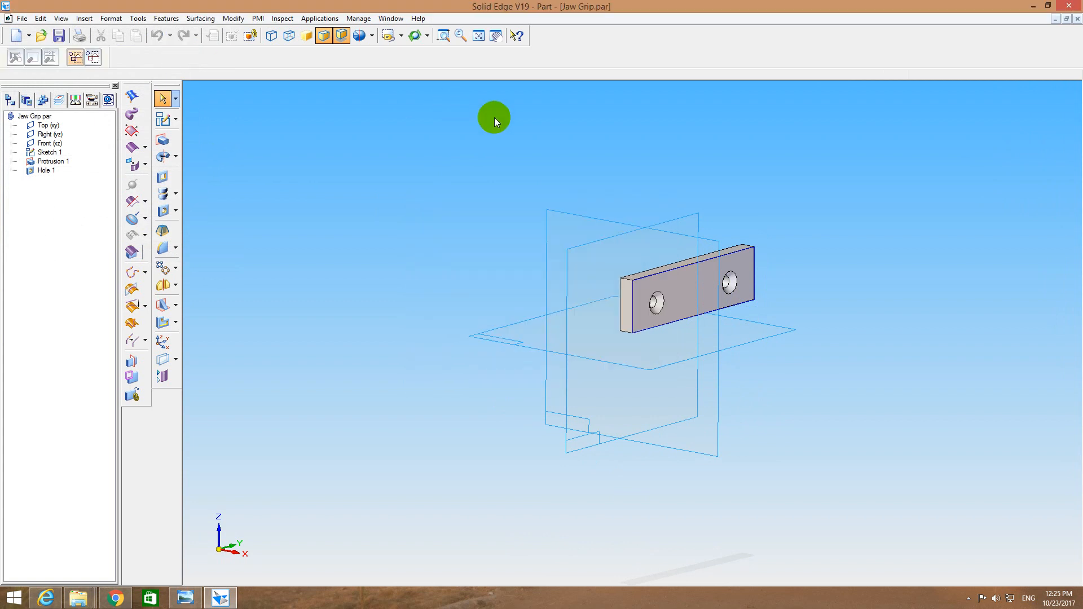
Close the Jaw Grip part and start a new part for the screw in Screw.jpg.
middle_click_drag(495, 118, 462, 180)
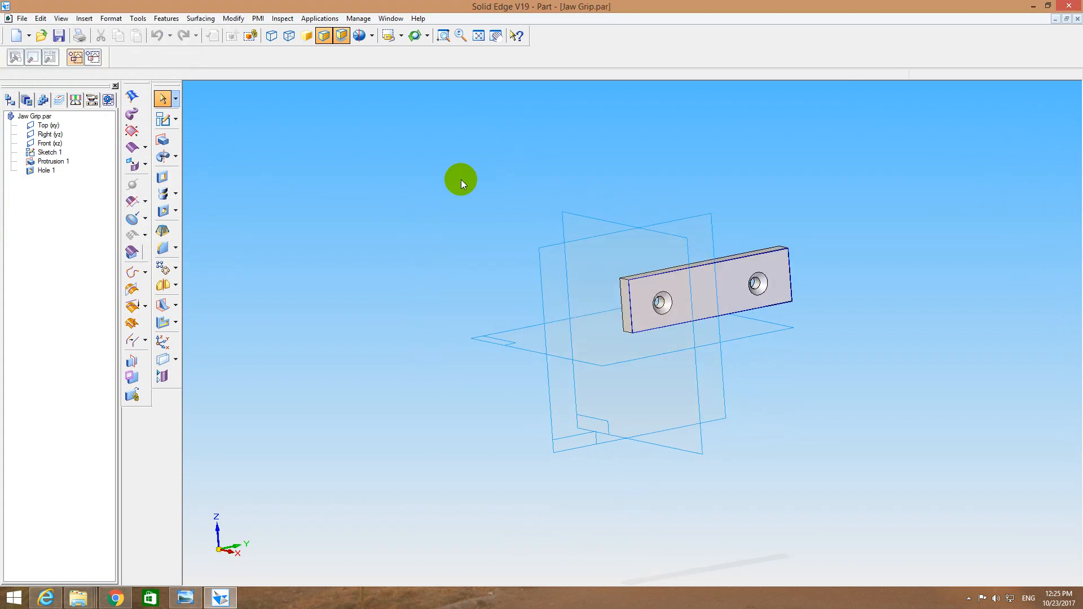
left_click(1078, 18)
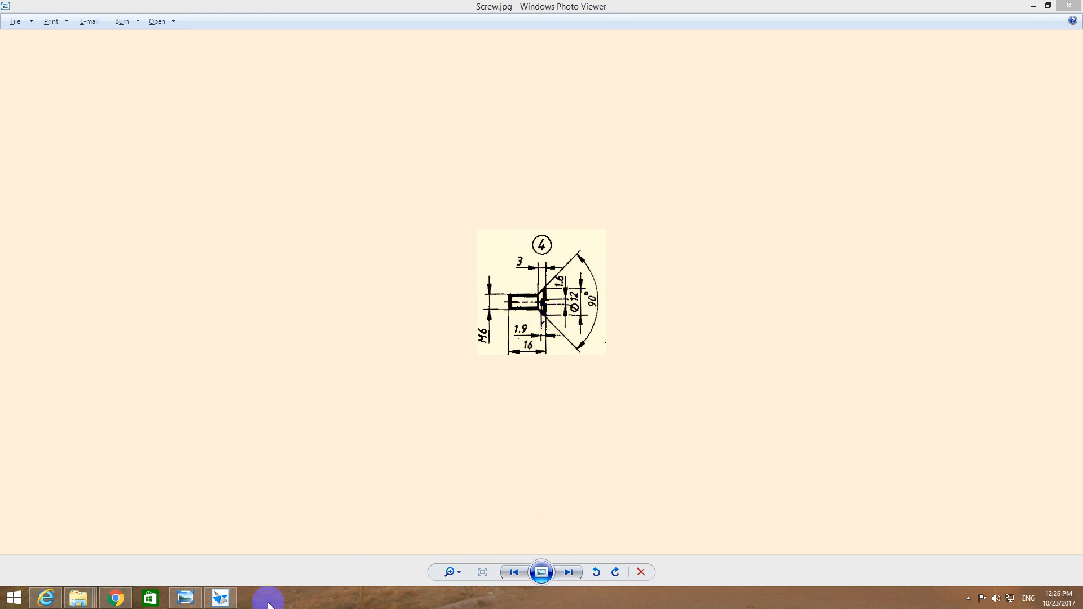
left_click(220, 598)
left_click(295, 143)
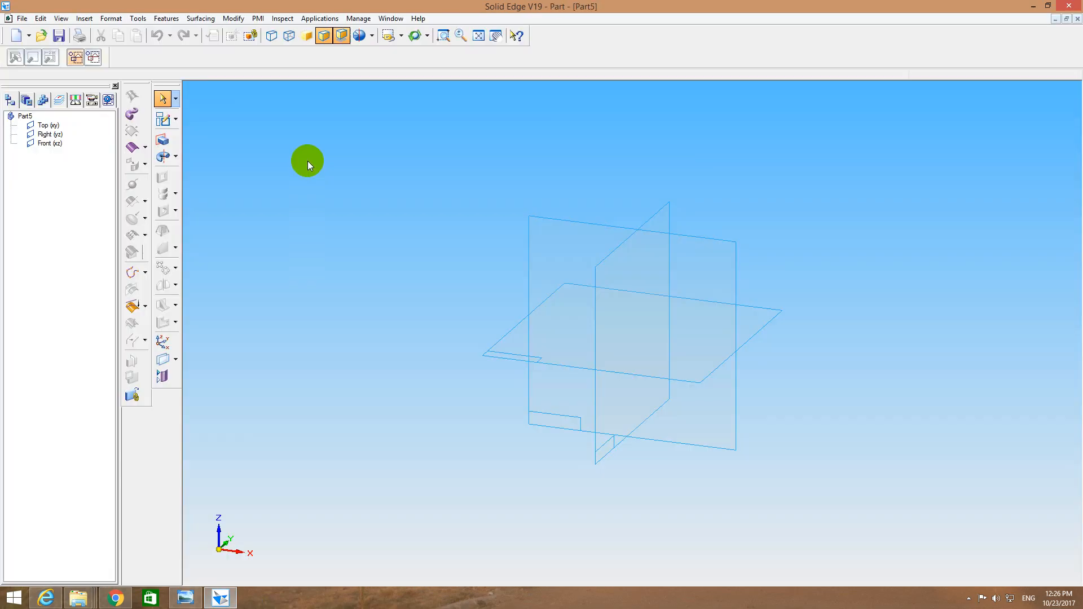
On the Front (xz) plane, sketch a 16 mm vertical line from the origin, the head's horizontal top line, and a slanted line at -135°.
left_click(163, 119)
left_click(532, 250)
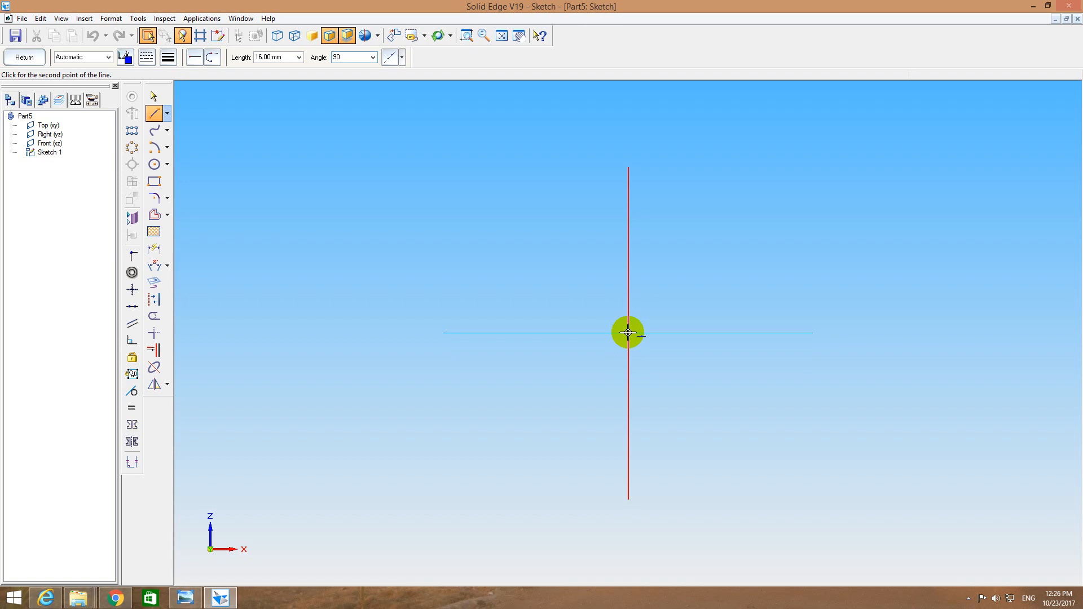
key("Tab")
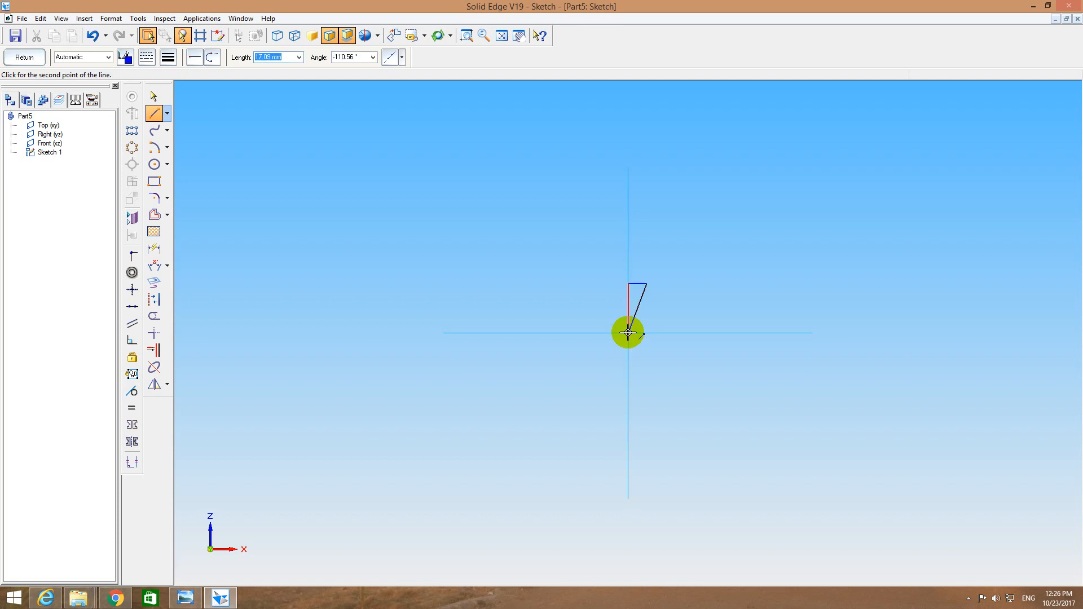
key("Tab")
key("BackSpace")
key("Tab")
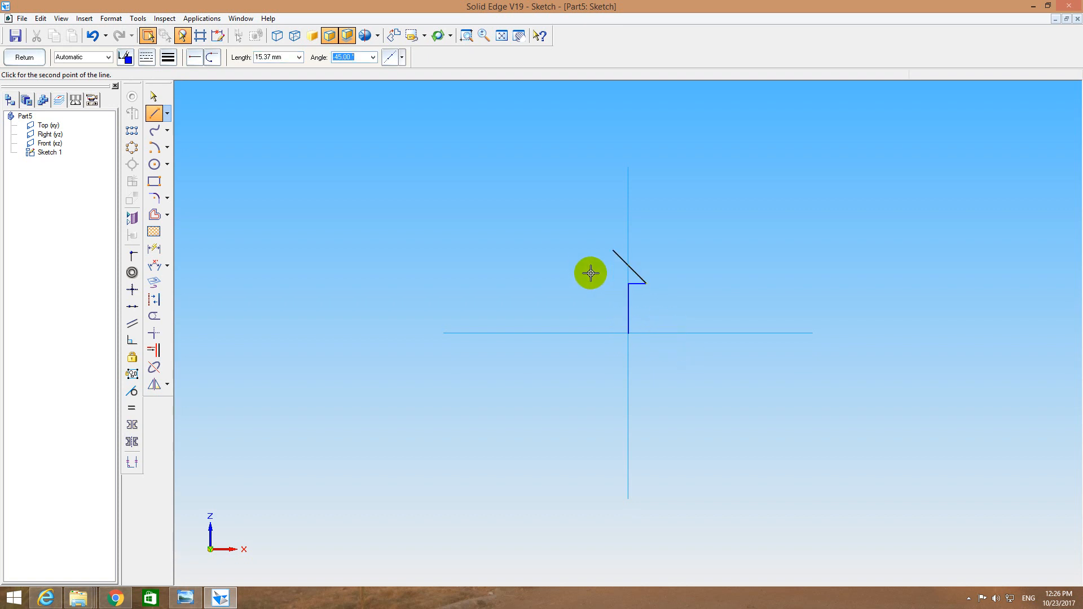
key("Tab")
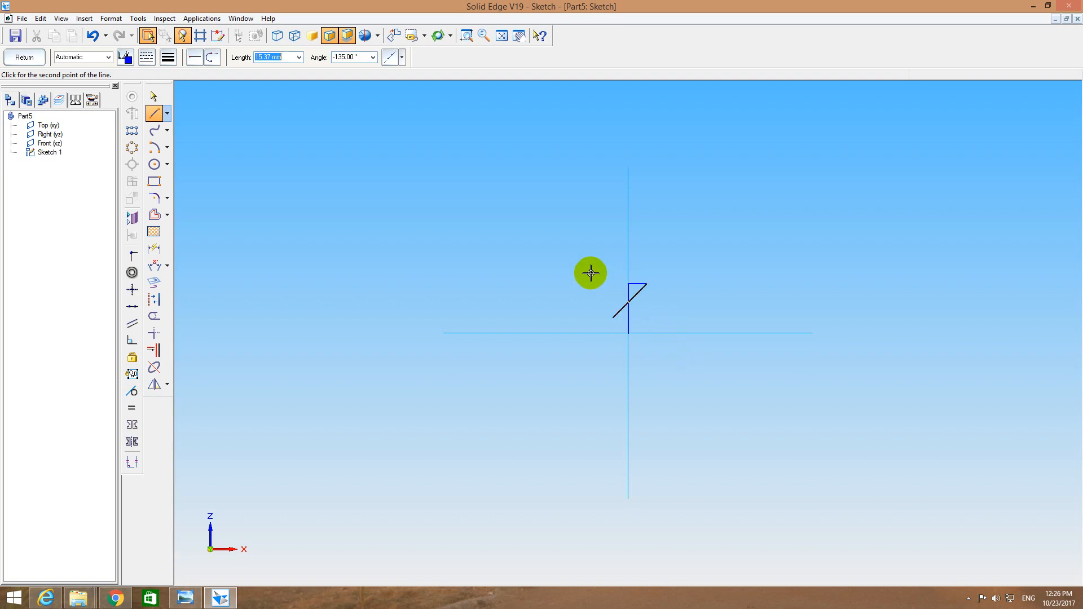
left_click(644, 307)
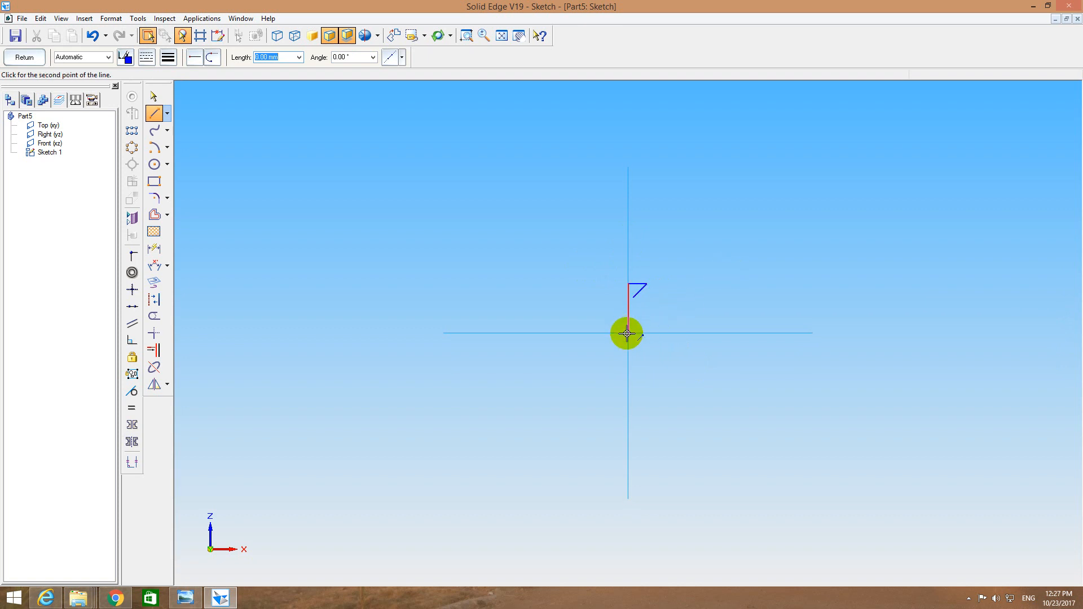
Draw the shank's short horizontal bottom line from the origin and a vertical line from its end up past the slanted line.
left_click(628, 333)
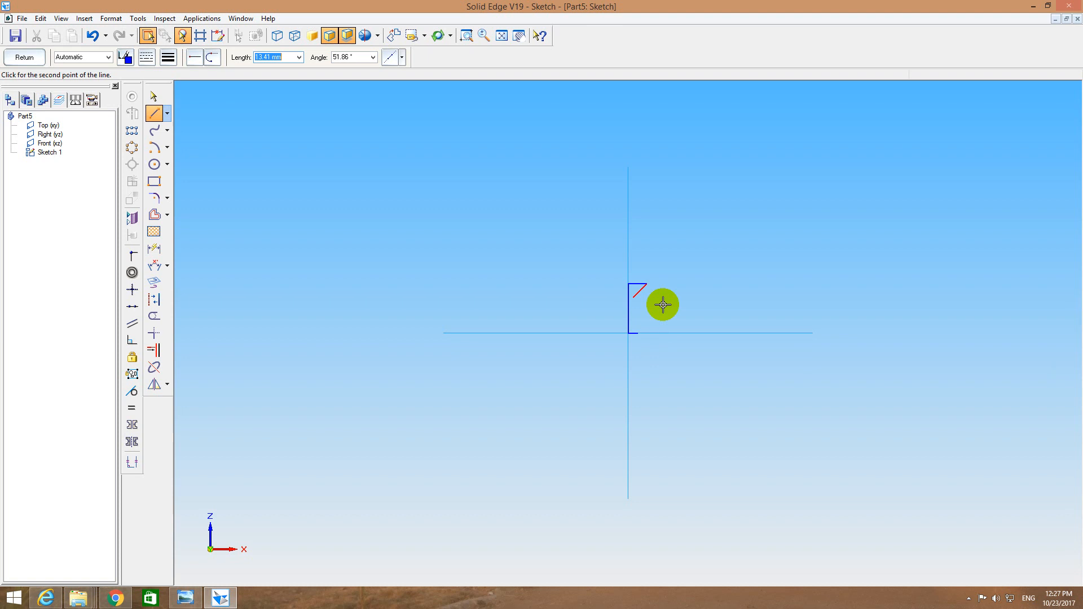
key("Tab")
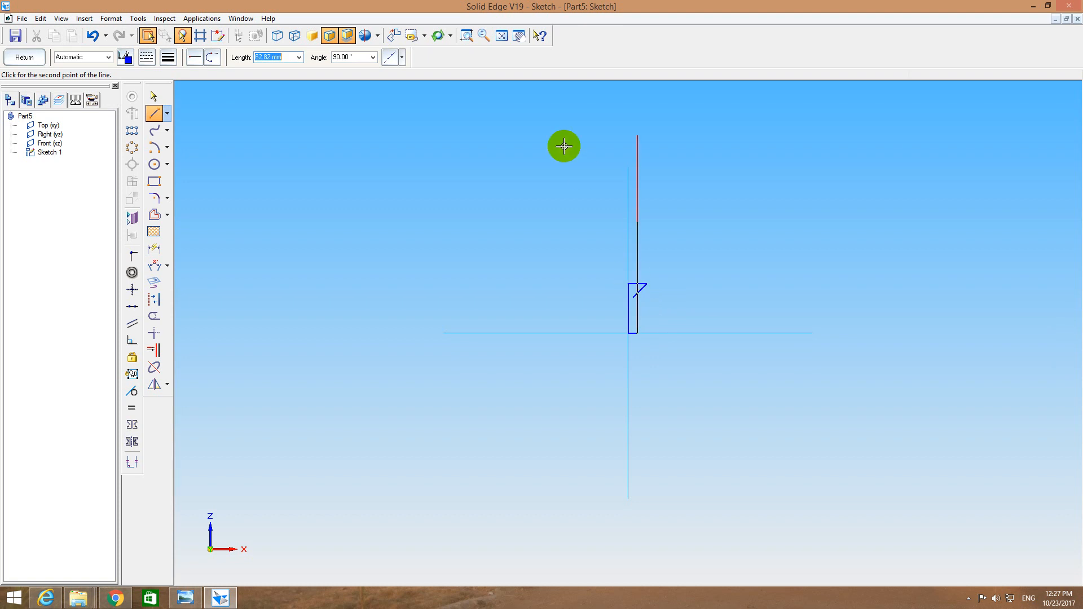
left_click(466, 35)
left_click_drag(571, 236, 735, 423)
right_click(735, 423)
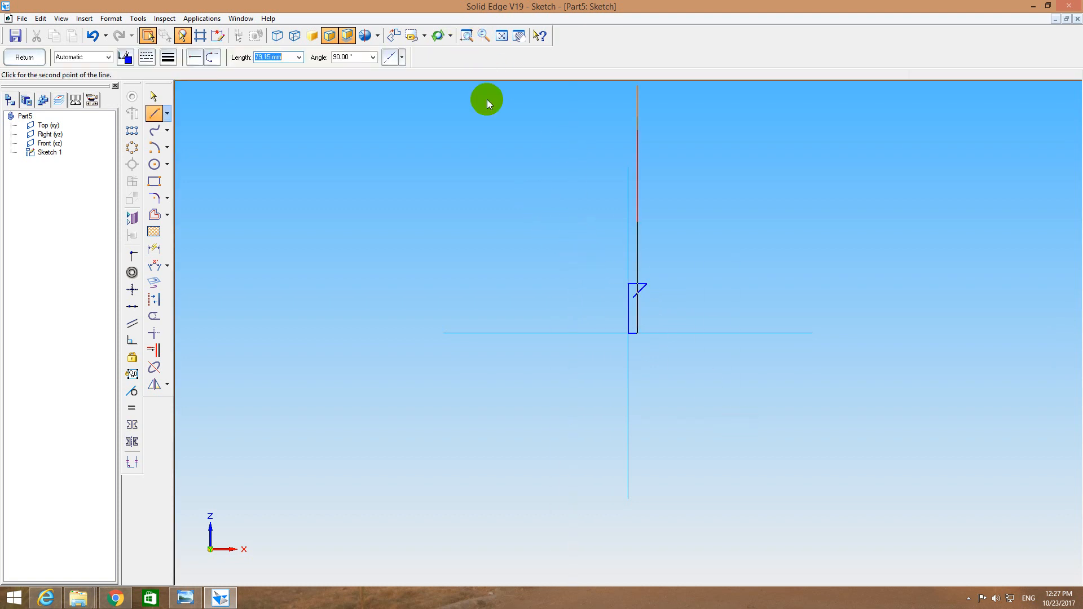
left_click(466, 35)
left_click_drag(562, 228, 745, 397)
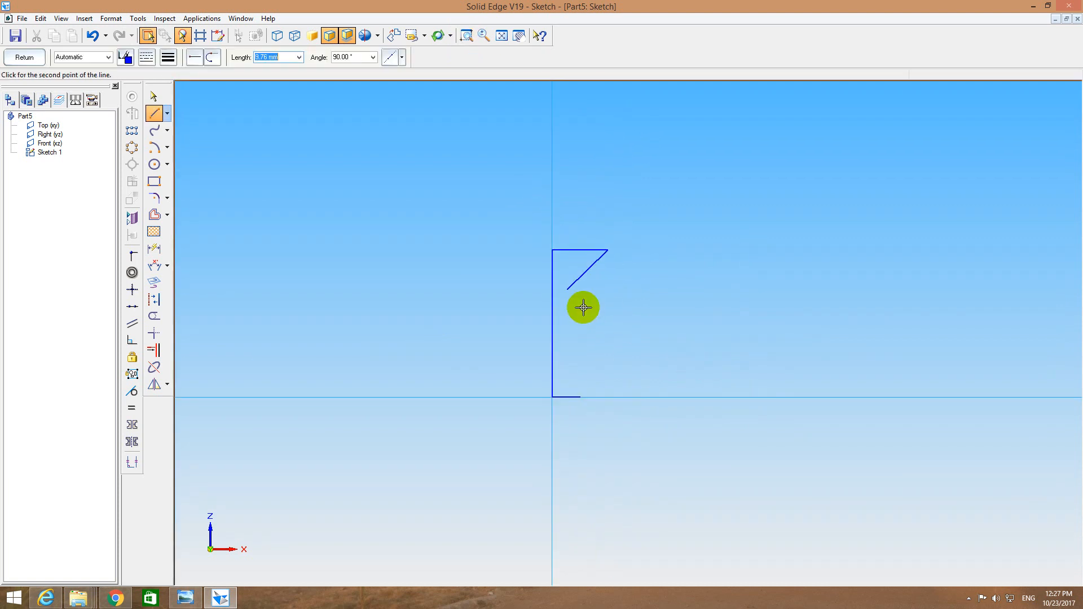
left_click(583, 269)
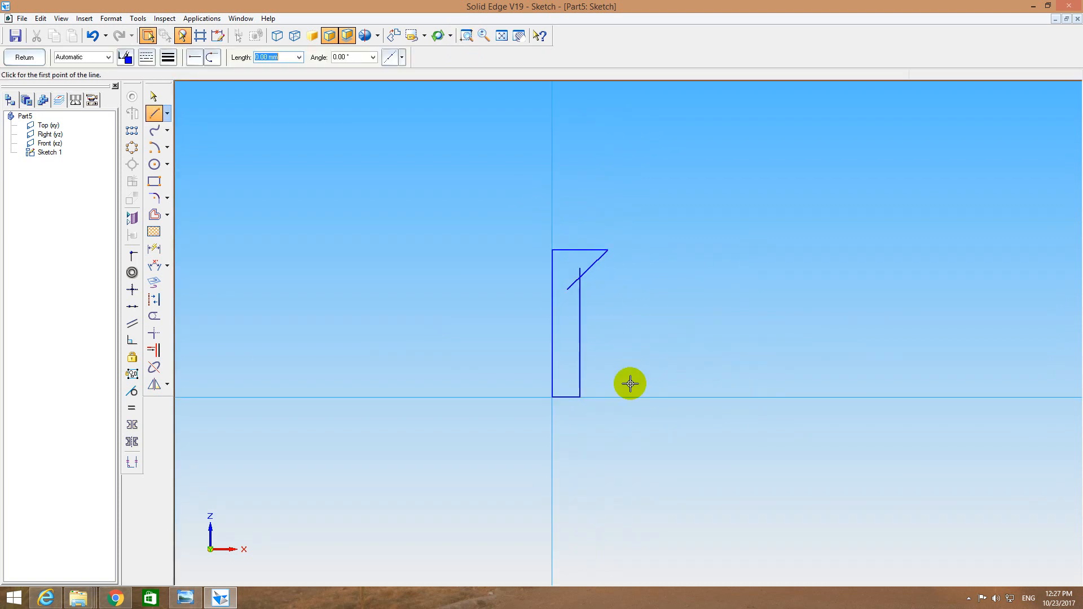
Trim the overlapping ends where the slanted head line and the vertical shank line cross, and finish the sketch.
left_click(154, 316)
left_click(571, 284)
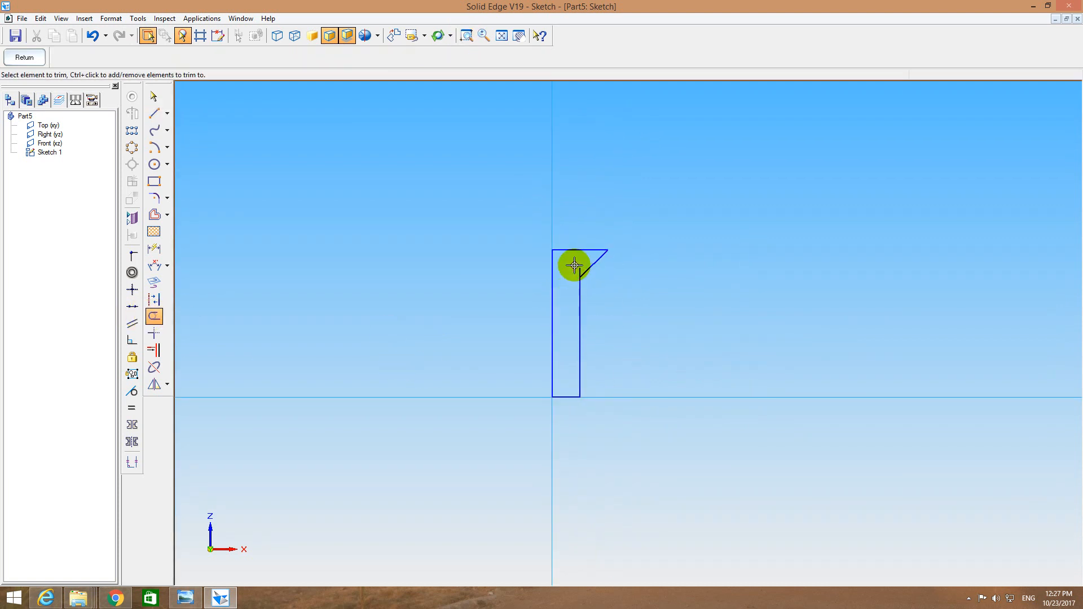
left_click(579, 273)
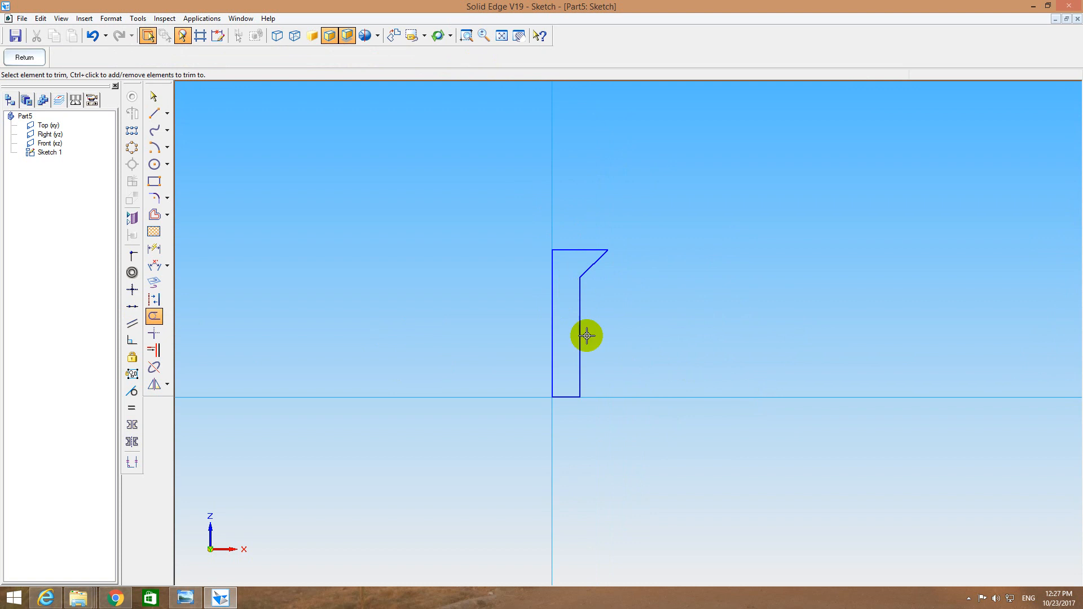
left_click(28, 56)
Revolve the sketched screw profile 360° about its long vertical centre line as a protrusion.
left_click(163, 156)
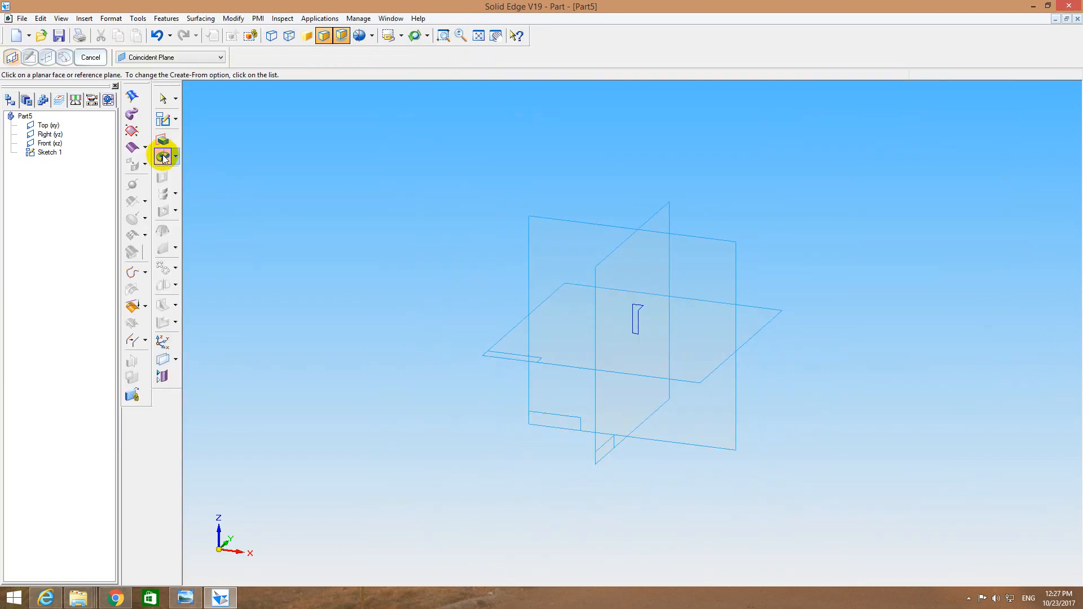
left_click(178, 57)
left_click(148, 153)
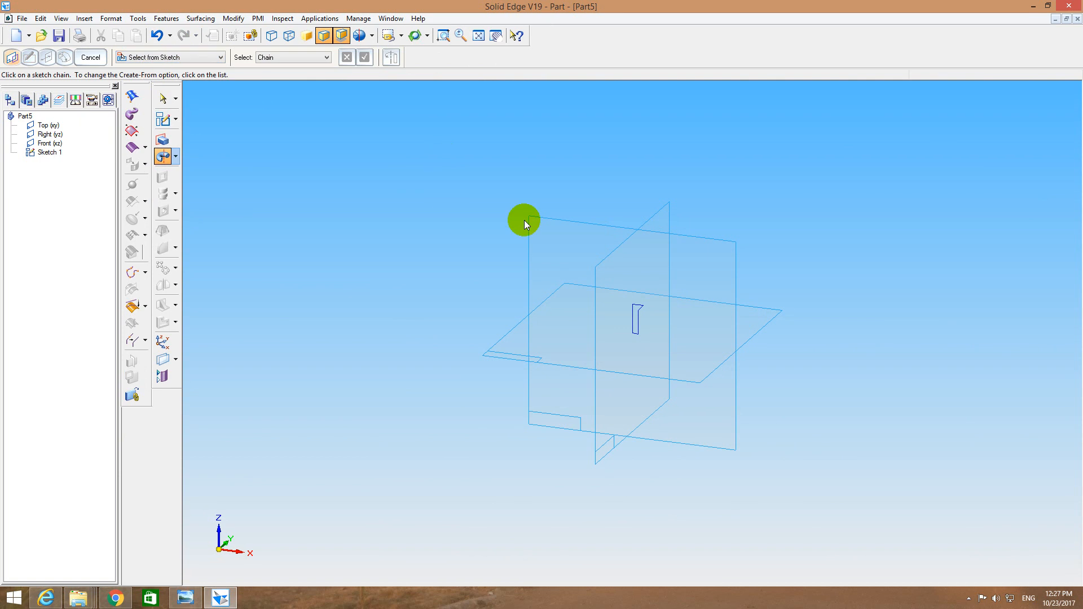
left_click(635, 314)
right_click(640, 313)
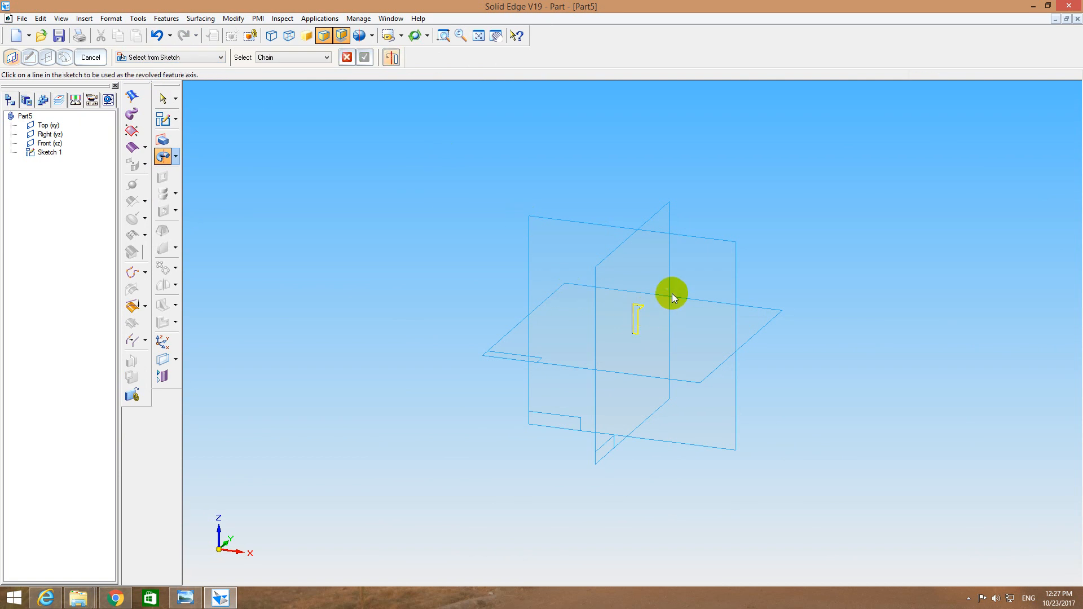
left_click(632, 317)
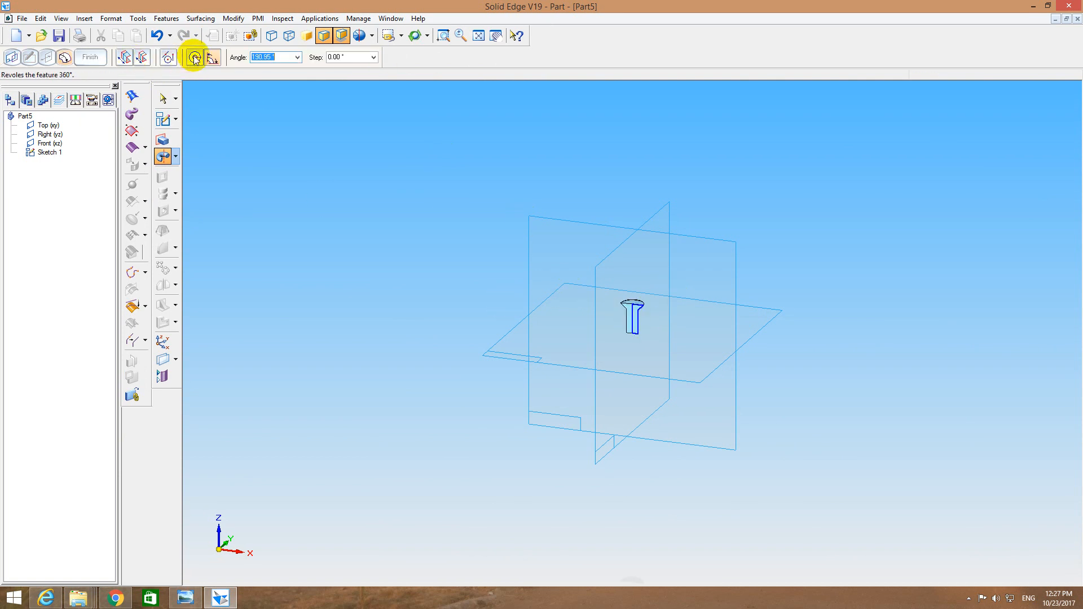
left_click(194, 58)
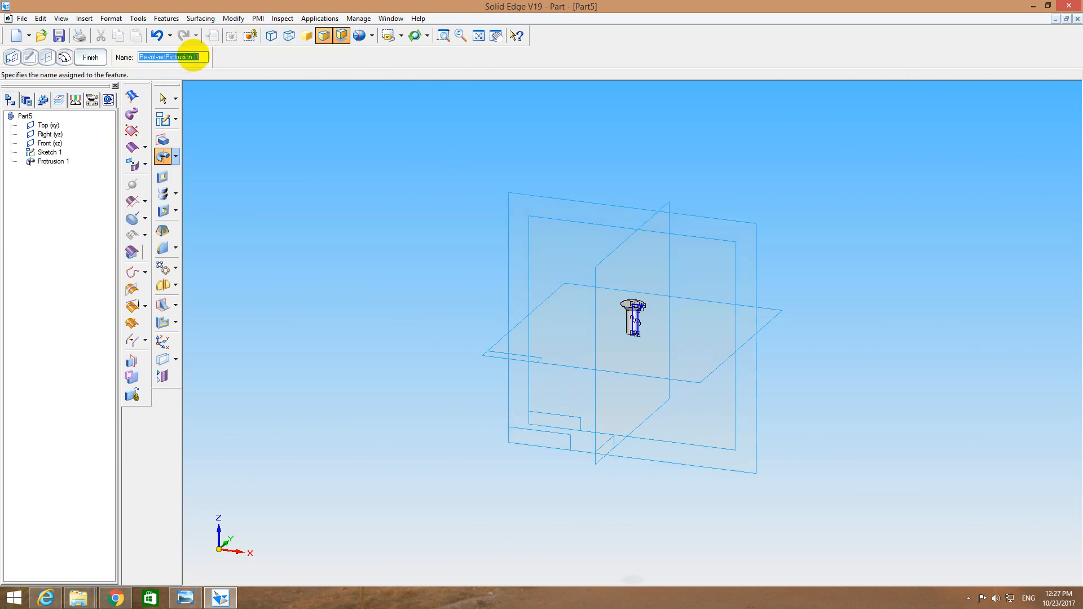
Start a sketch on the Front (xz) plane and draw a 0.8 mm line at 0° from the centre of the head's top edge.
left_click(162, 120)
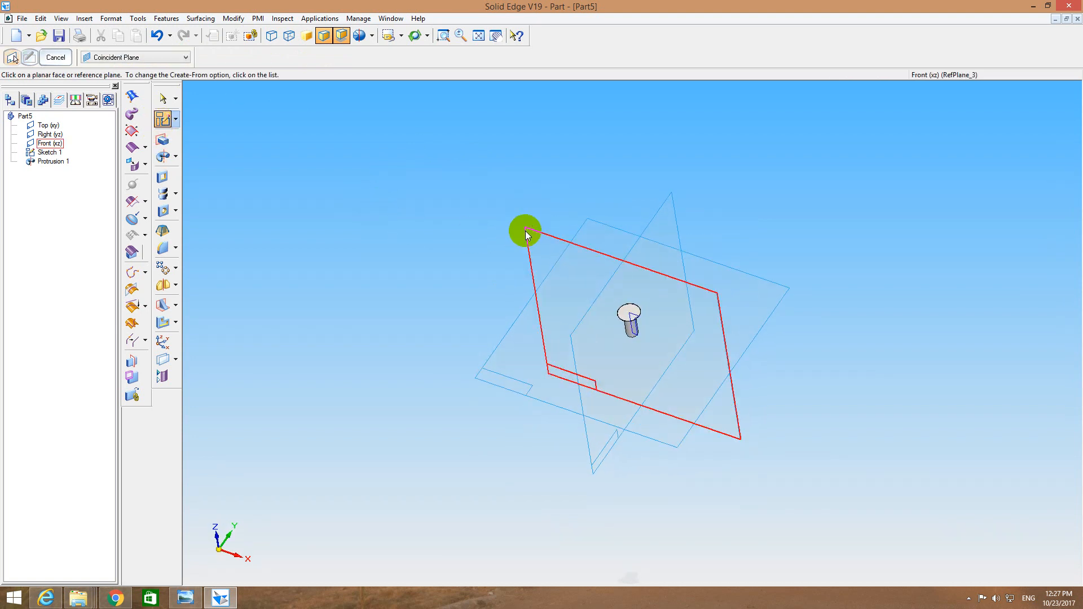
left_click(535, 230)
left_click(467, 36)
left_click_drag(568, 273, 636, 332)
left_click_drag(726, 387, 727, 388)
left_click(154, 113)
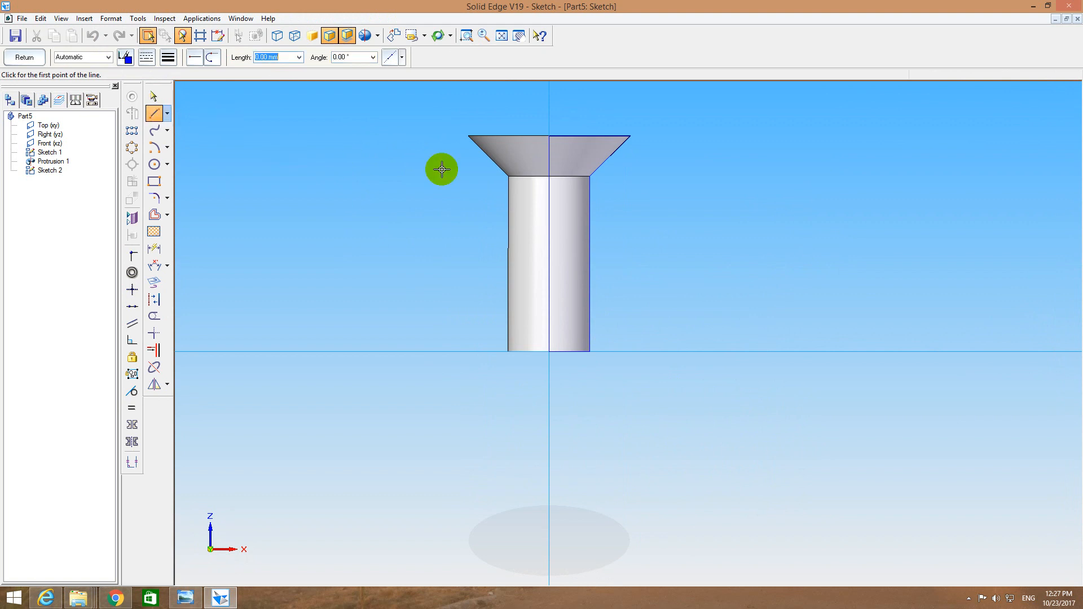
left_click(549, 135)
key("Tab")
type("0")
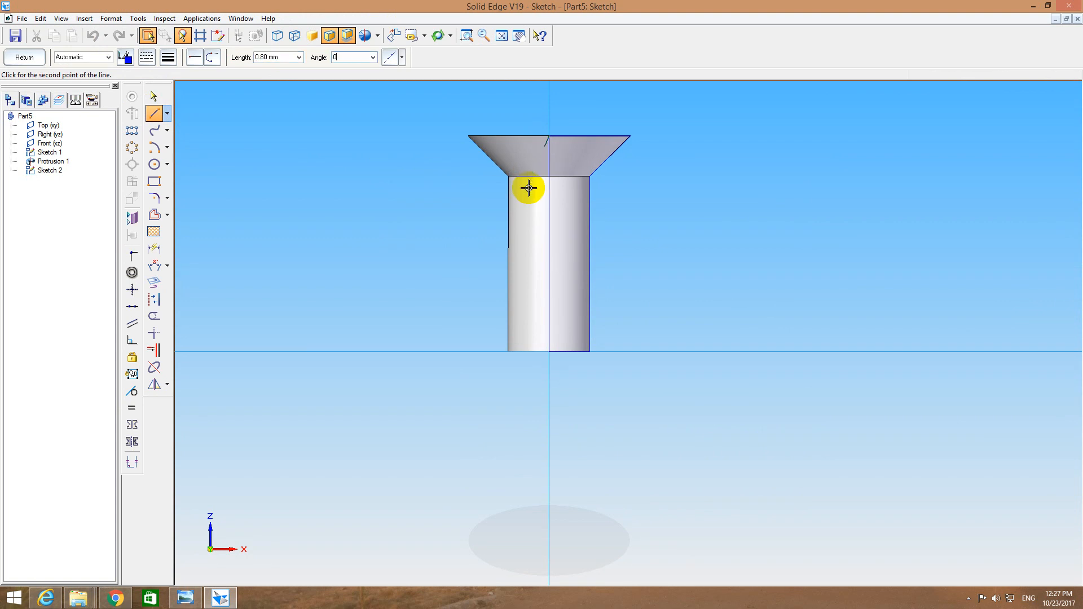
key("Return")
Complete the slot profile as a rectangle 1.6 mm wide and 1.9 mm deep, centred in the head, and finish the sketch.
type("1.9")
key("Tab")
key("BackSpace")
key("Return")
type("1.6")
key("Tab")
type("180")
key("Return")
type("1.")
type("90")
key("Return")
type("1.6")
key("Tab")
type("0")
key("Return")
key("Escape")
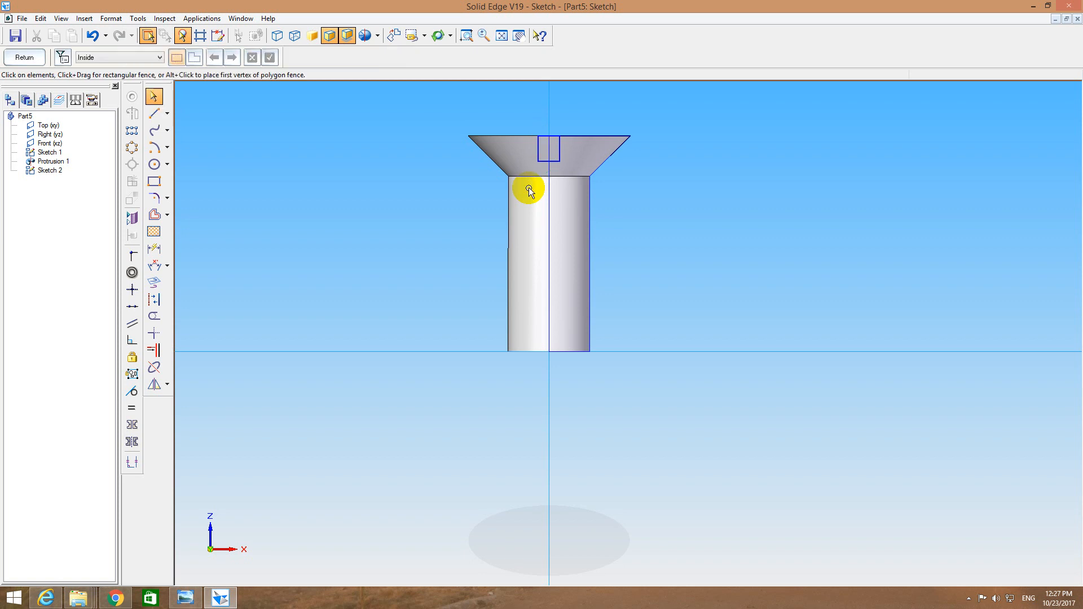
left_click(35, 62)
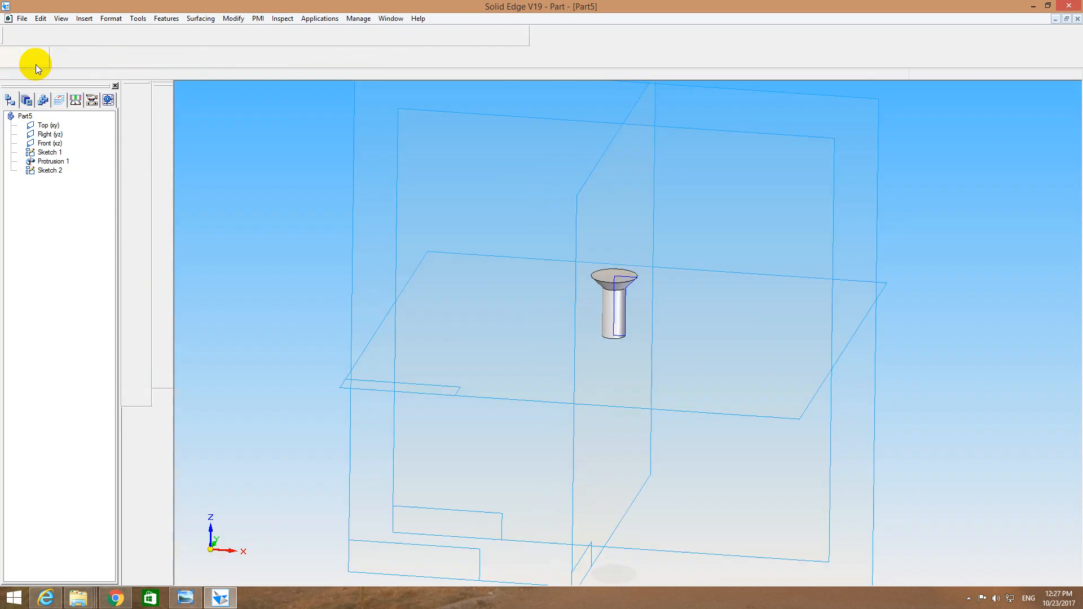
Cut the slot rectangle symmetrically on both sides of its sketch plane across the whole screw head.
left_click(163, 176)
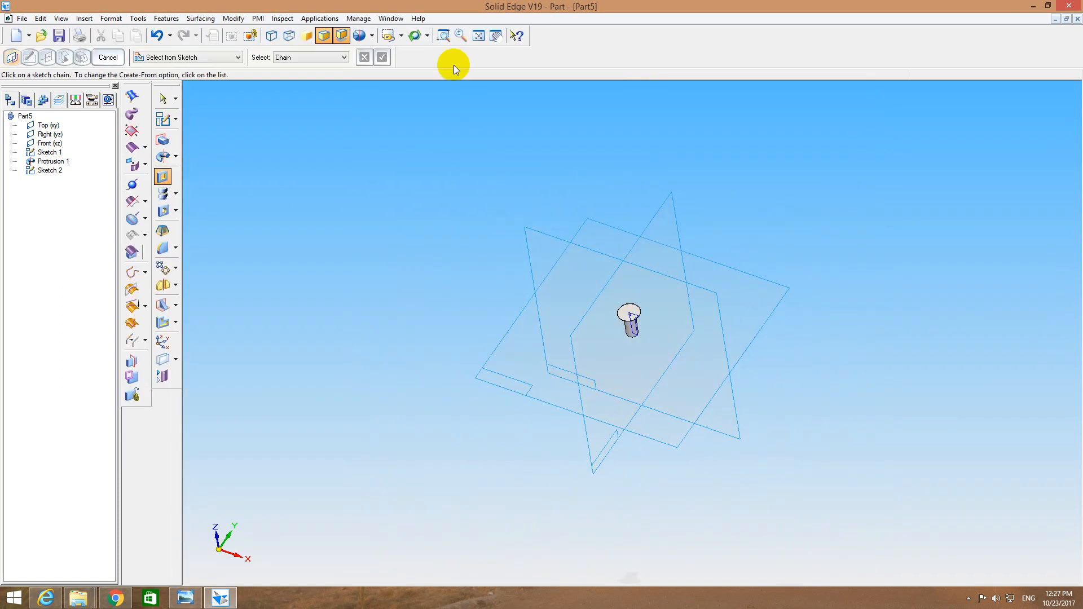
left_click(444, 37)
left_click_drag(555, 235, 706, 355)
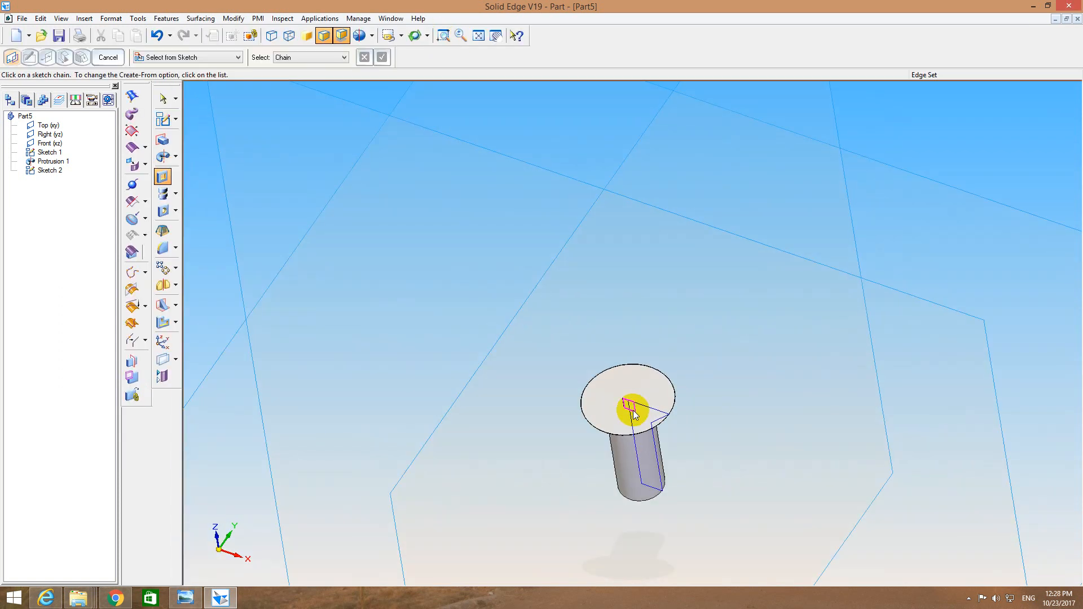
left_click(635, 412)
right_click(297, 152)
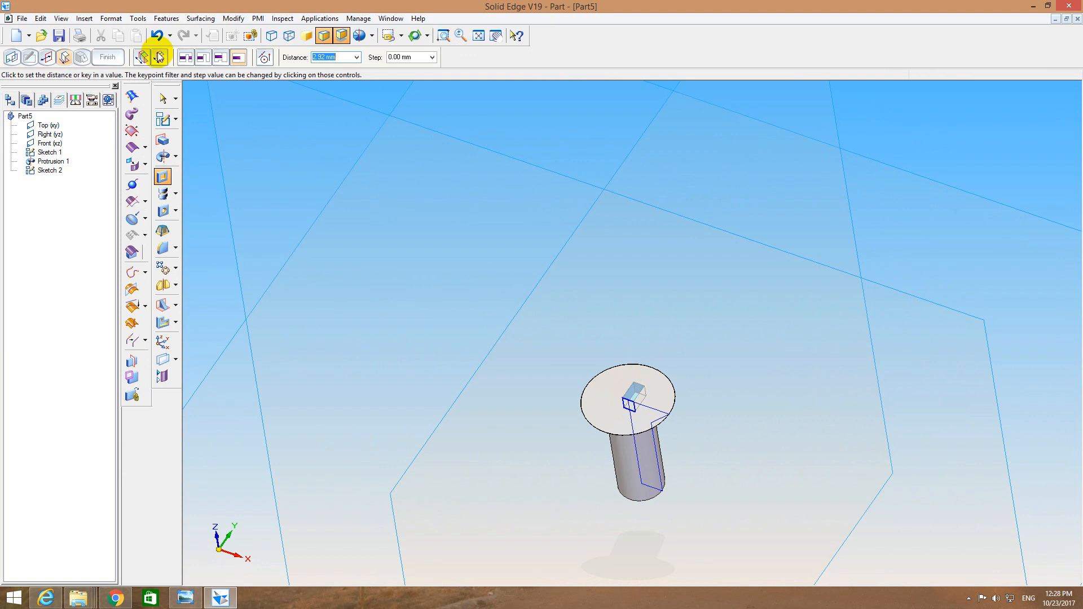
left_click(161, 58)
left_click(371, 343)
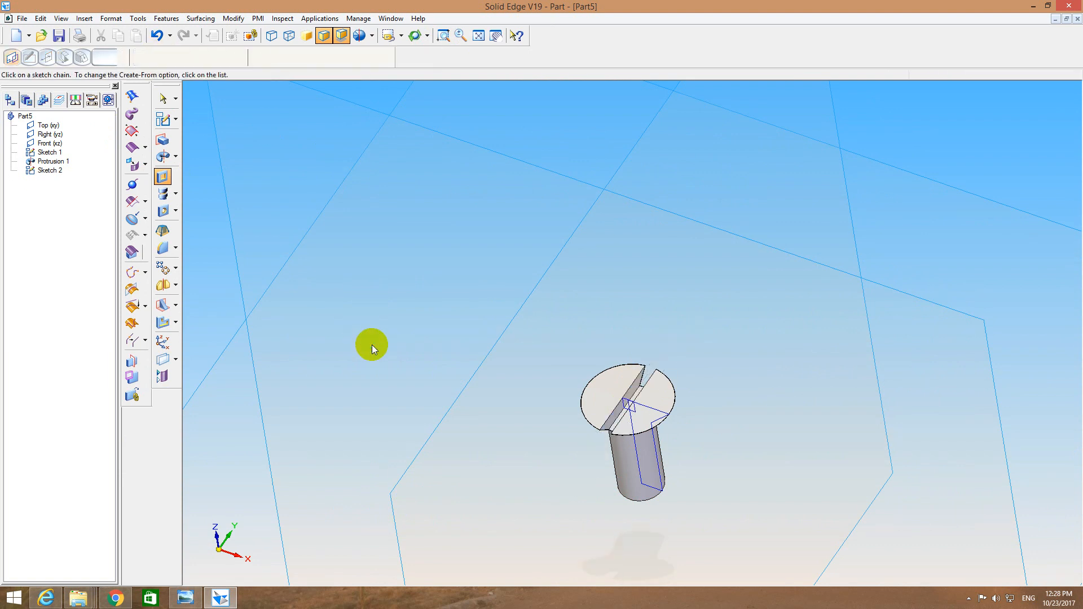
Add a straight M6 thread to the screw's shank, starting at its lower end and running to the cylinder extent.
key("ctrl+f")
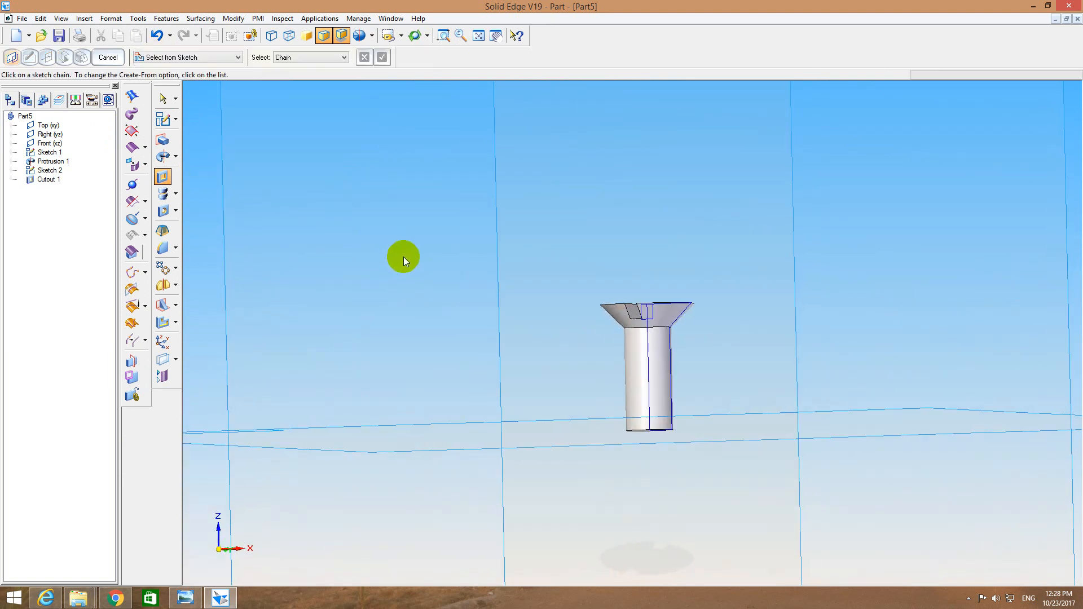
left_click(175, 211)
left_click(189, 223)
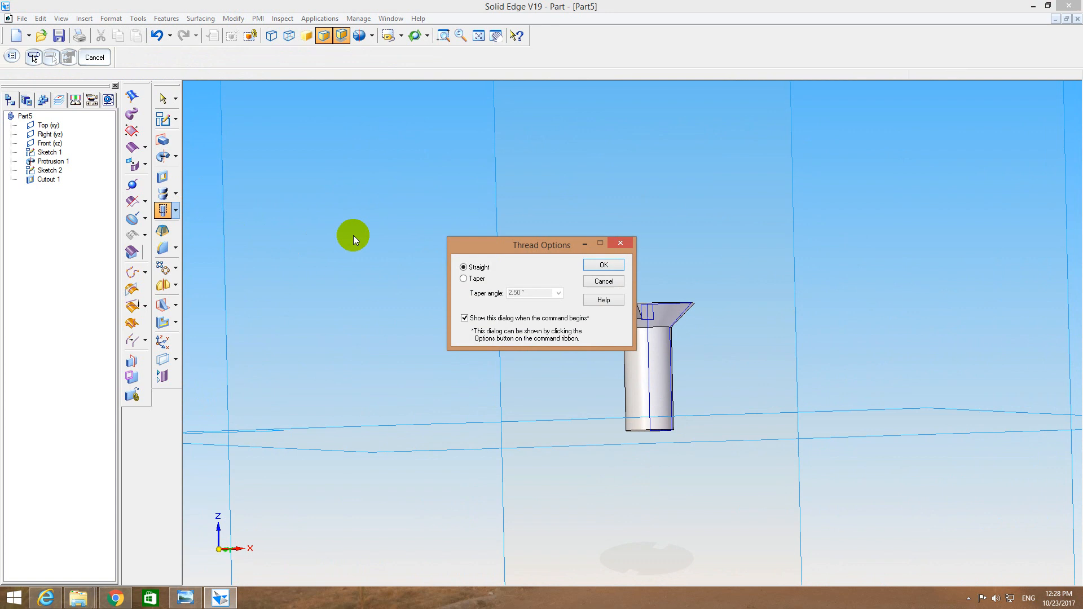
left_click(603, 265)
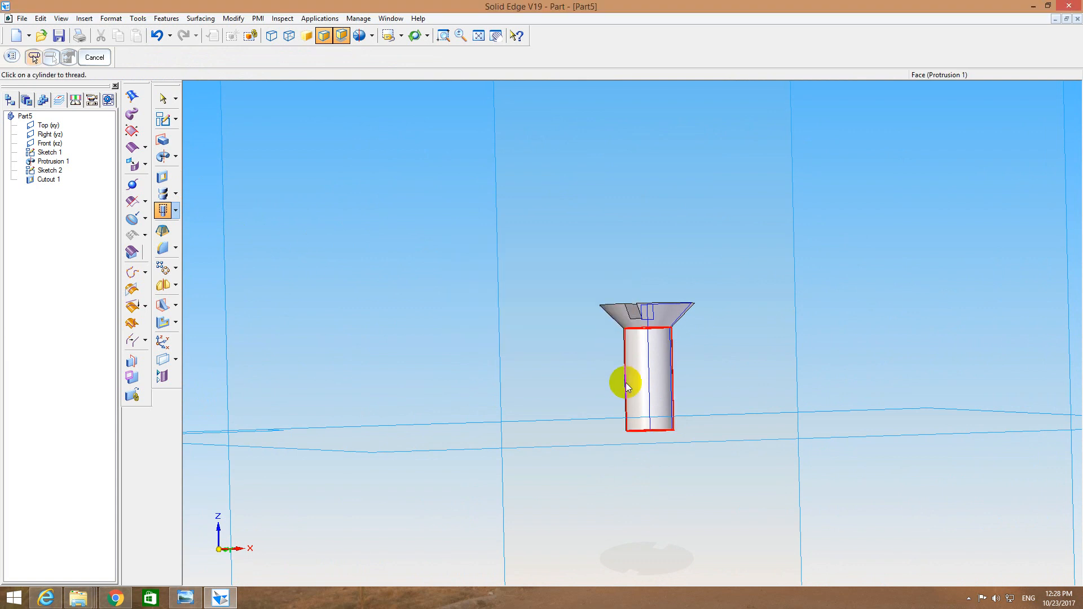
left_click(625, 383)
left_click(647, 430)
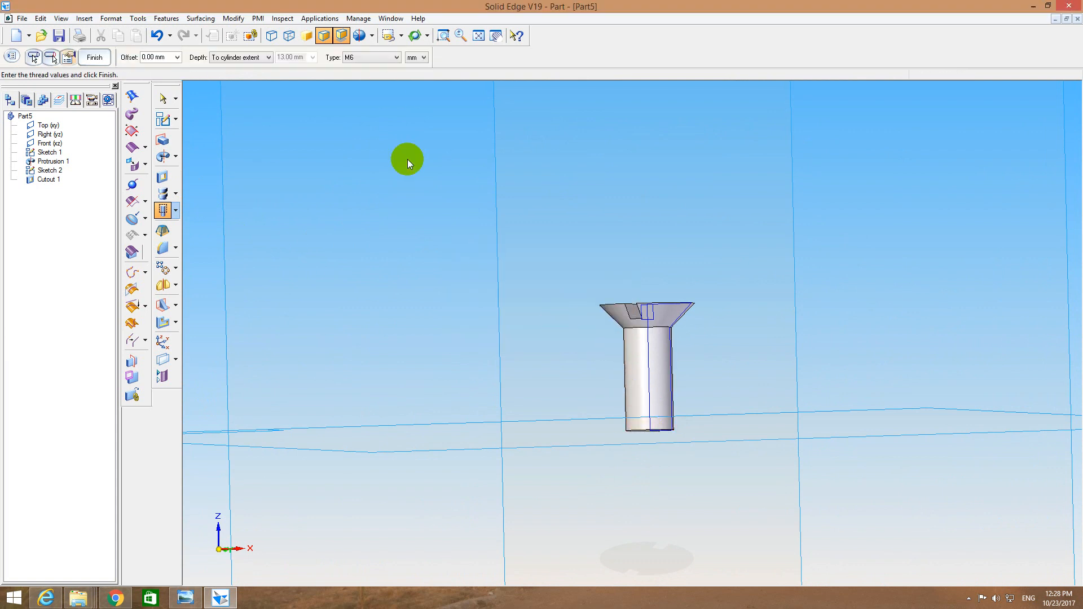
left_click(95, 57)
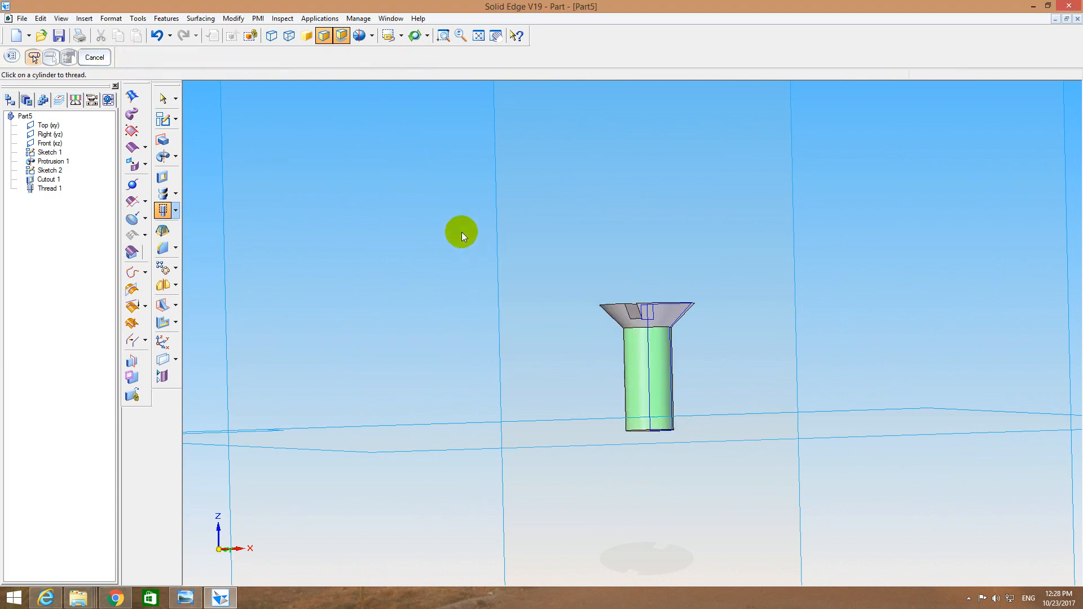
middle_click_drag(462, 232, 477, 266)
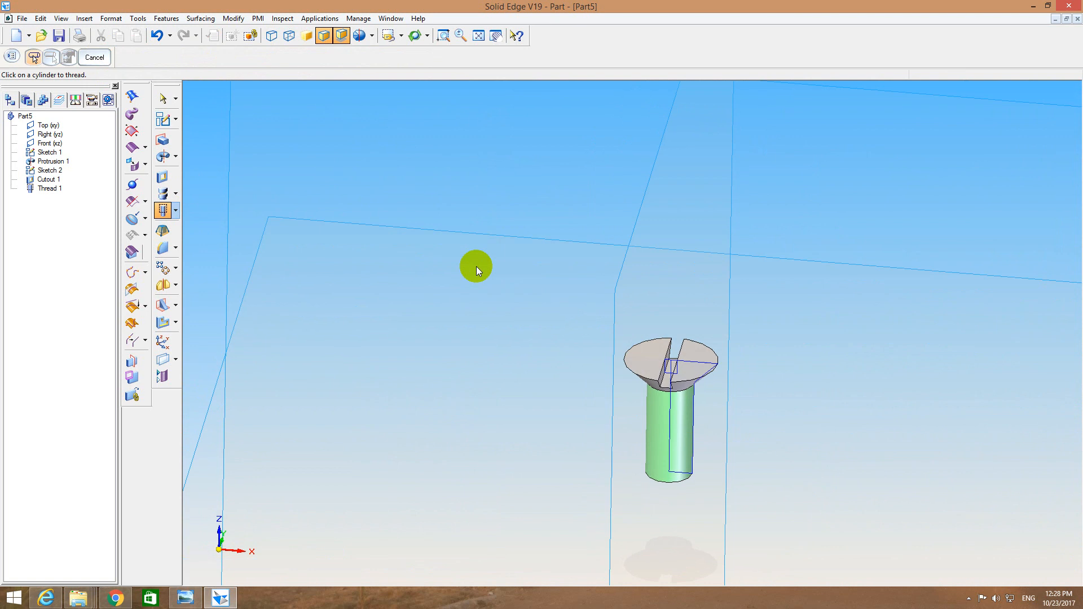
Save the screw in MV_New with the title and file name Screw M6, and close the document.
left_click(58, 35)
left_click(53, 29)
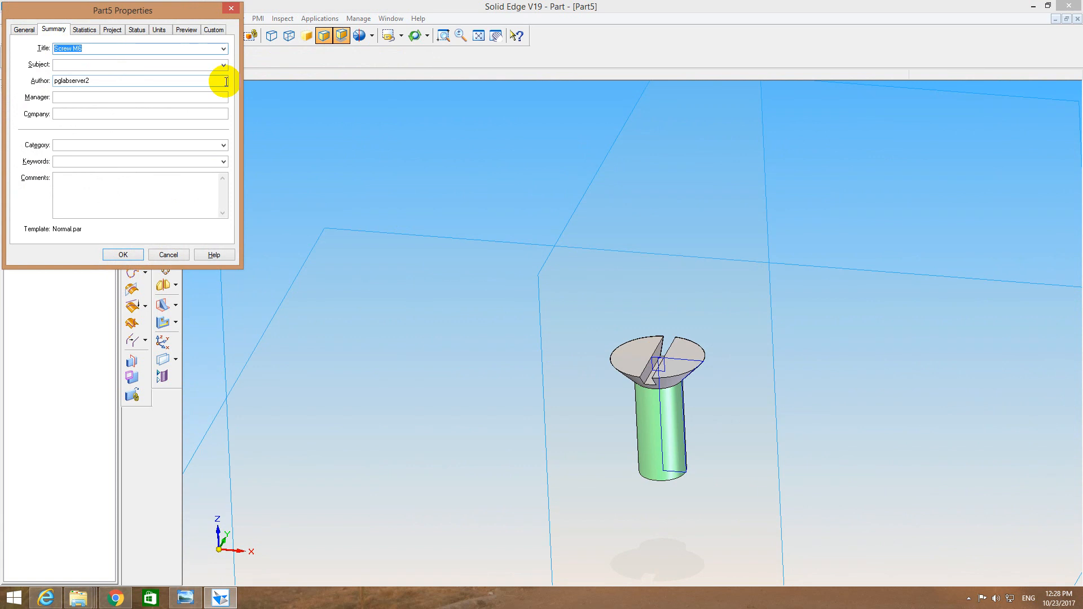
key("Return")
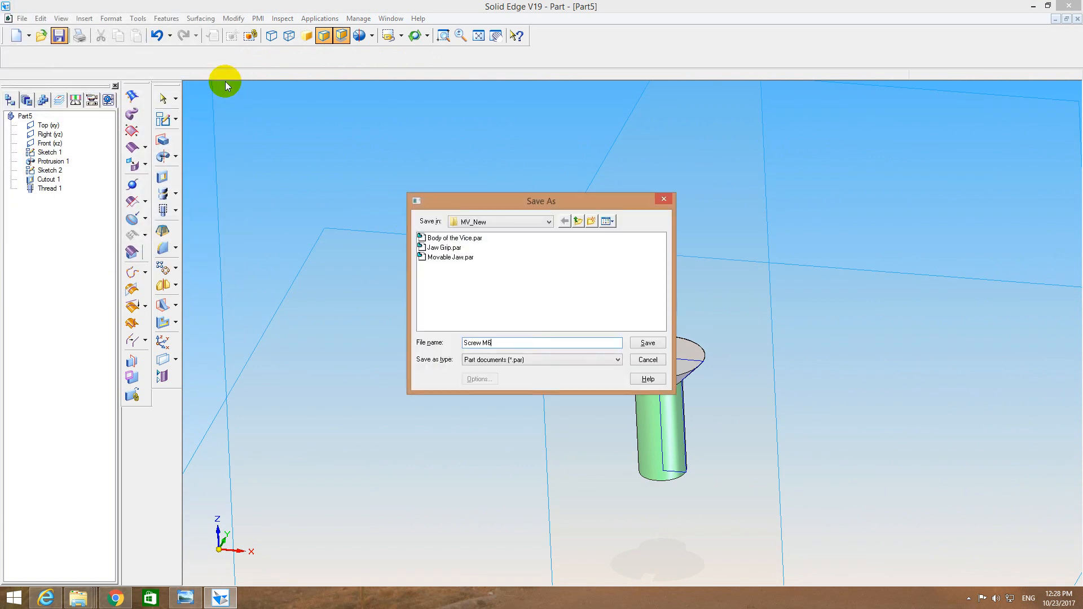
type("Screw M6")
key("Return")
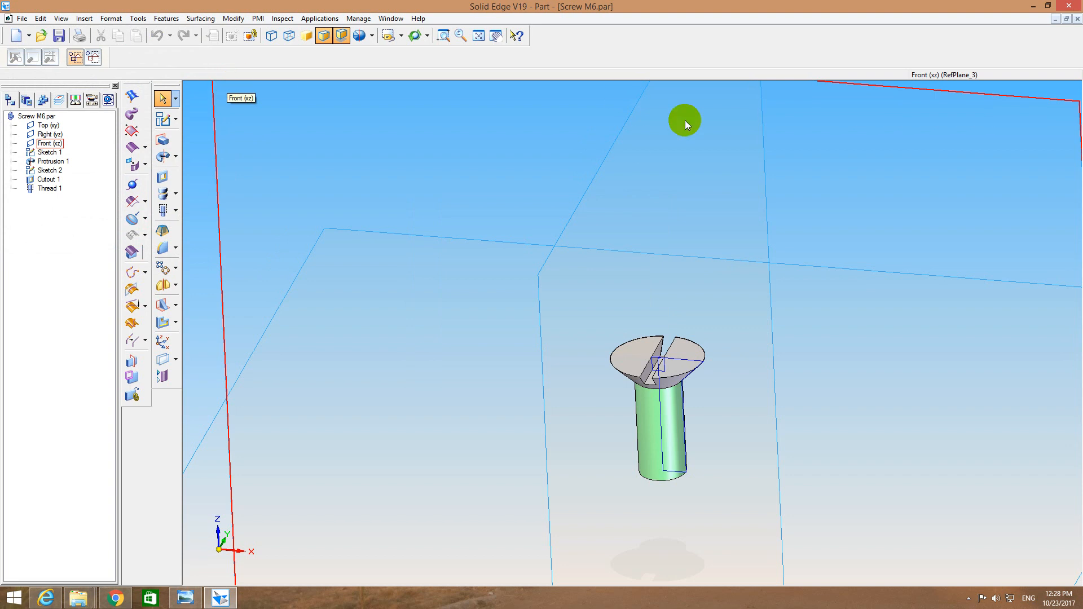
left_click(1077, 18)
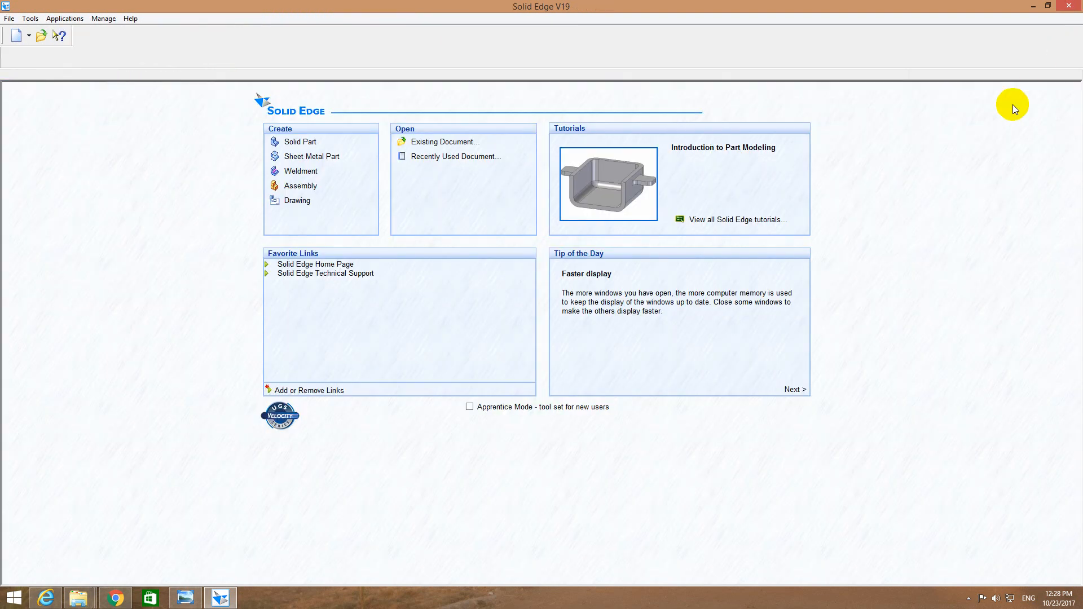
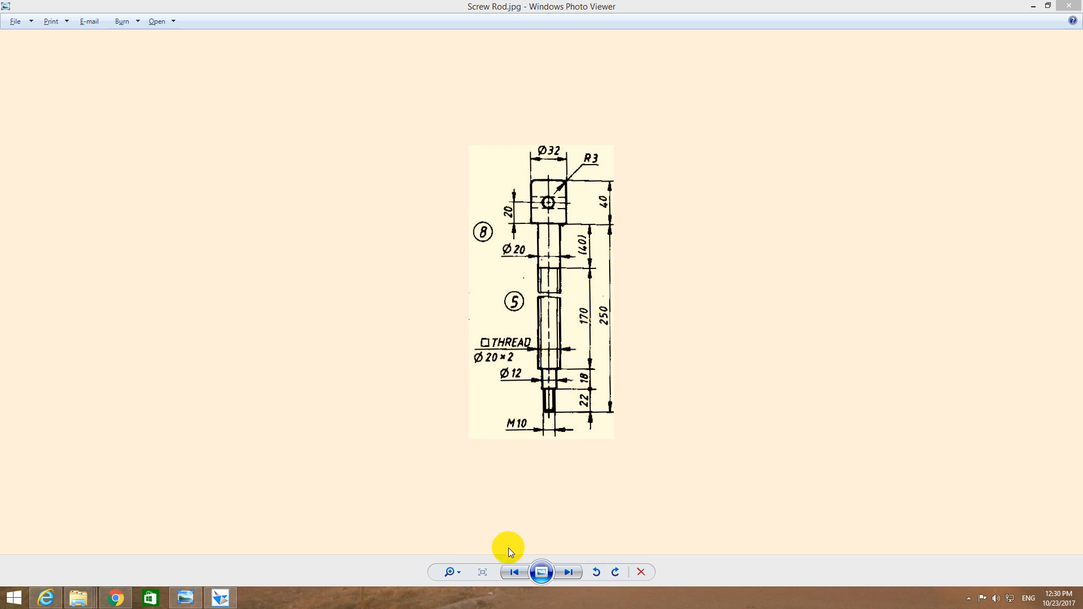
In a new Solid Edge solid part, sketch a 32 mm diameter circle centred at the origin on the Right (yz) plane.
left_click(230, 604)
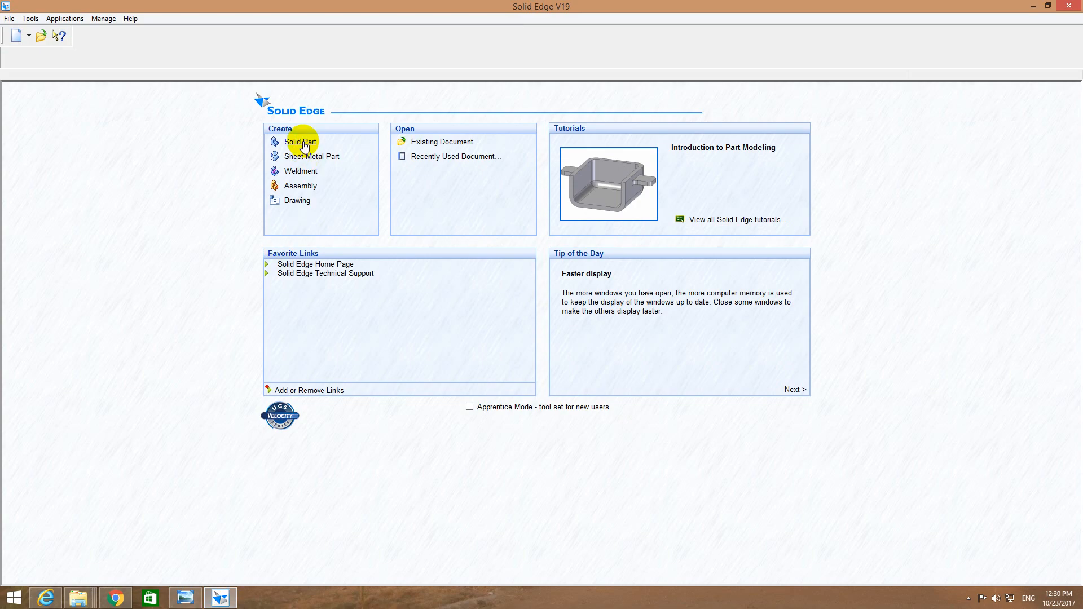
left_click(303, 143)
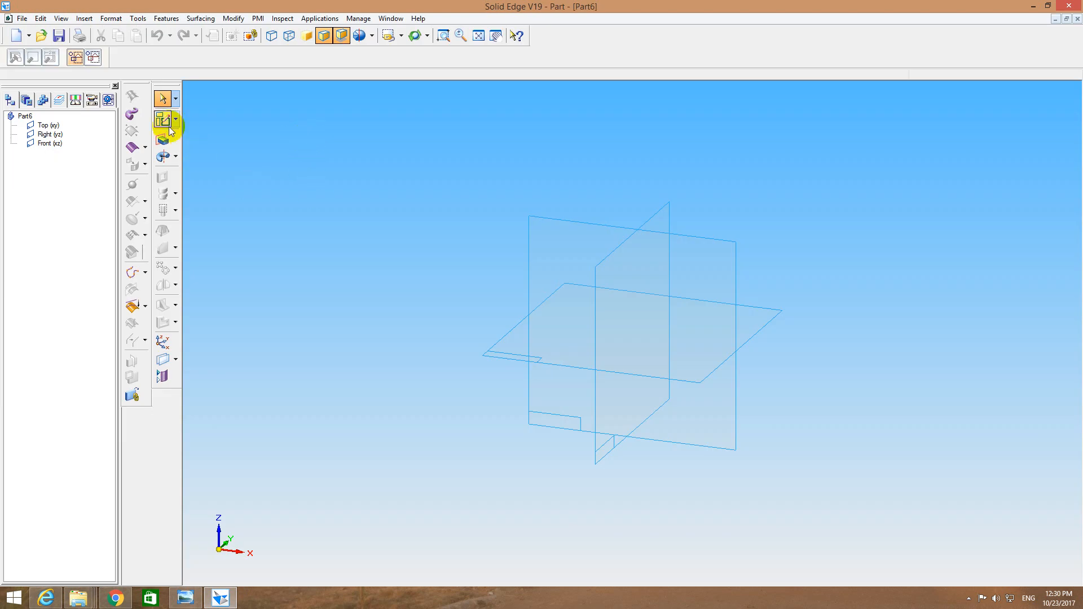
left_click(161, 121)
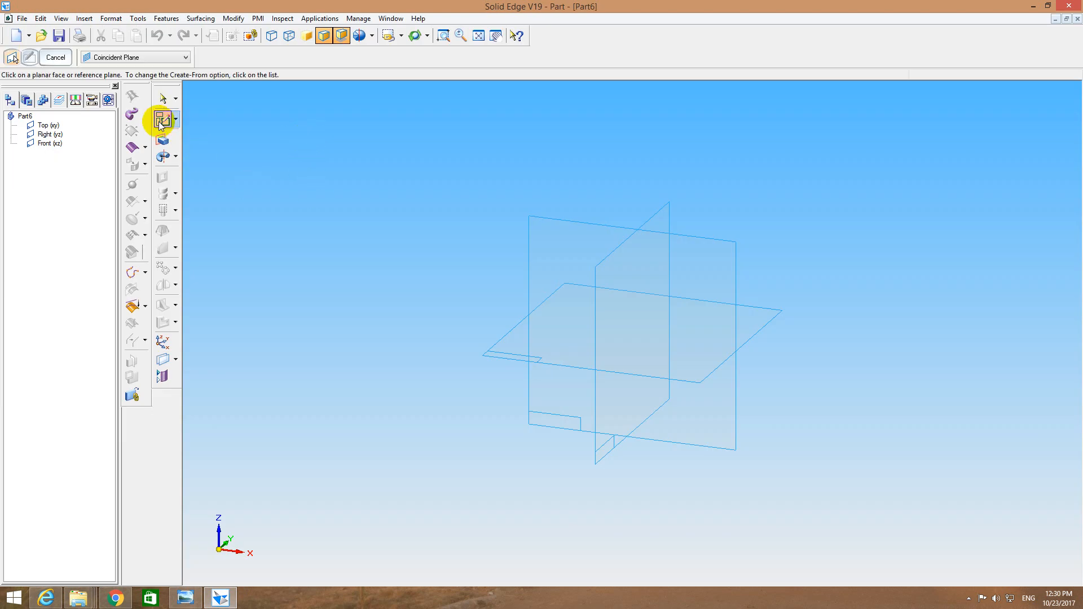
left_click(597, 297)
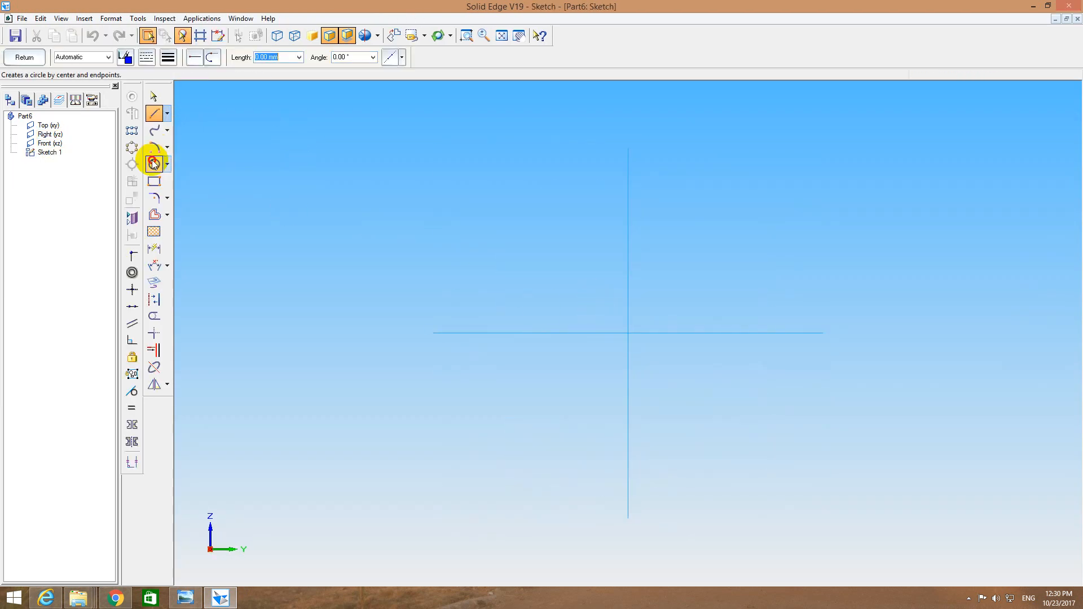
left_click(154, 164)
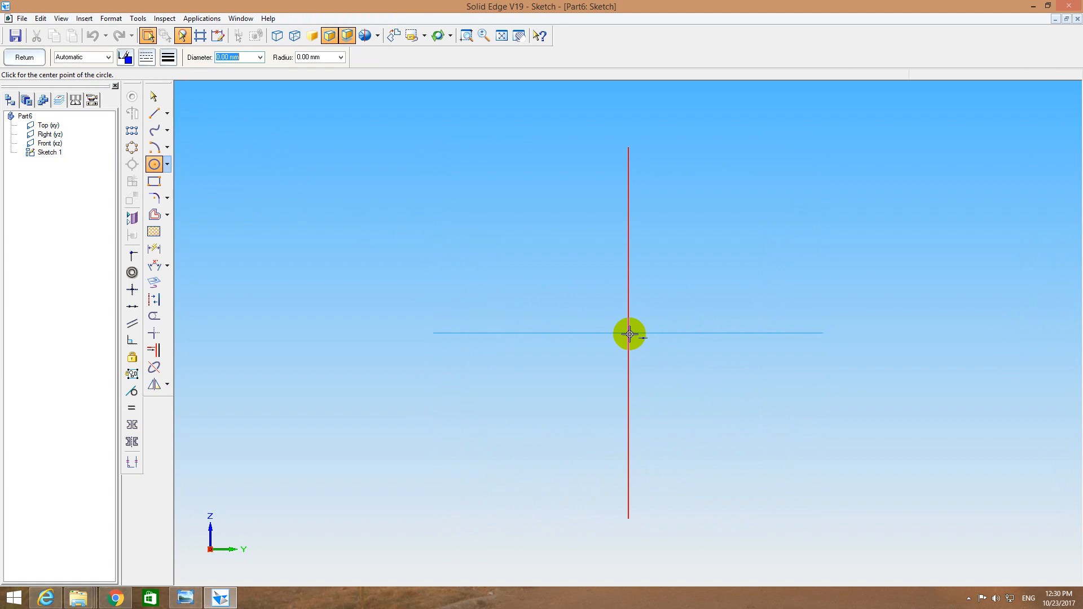
left_click_drag(630, 334, 630, 334)
type("32")
key("Return")
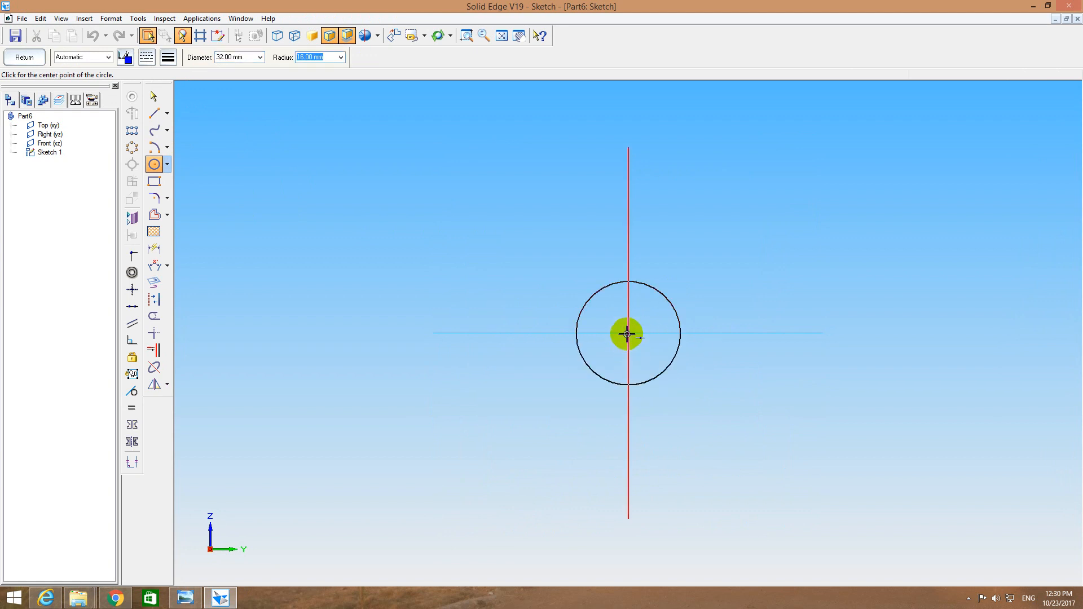
left_click(628, 333)
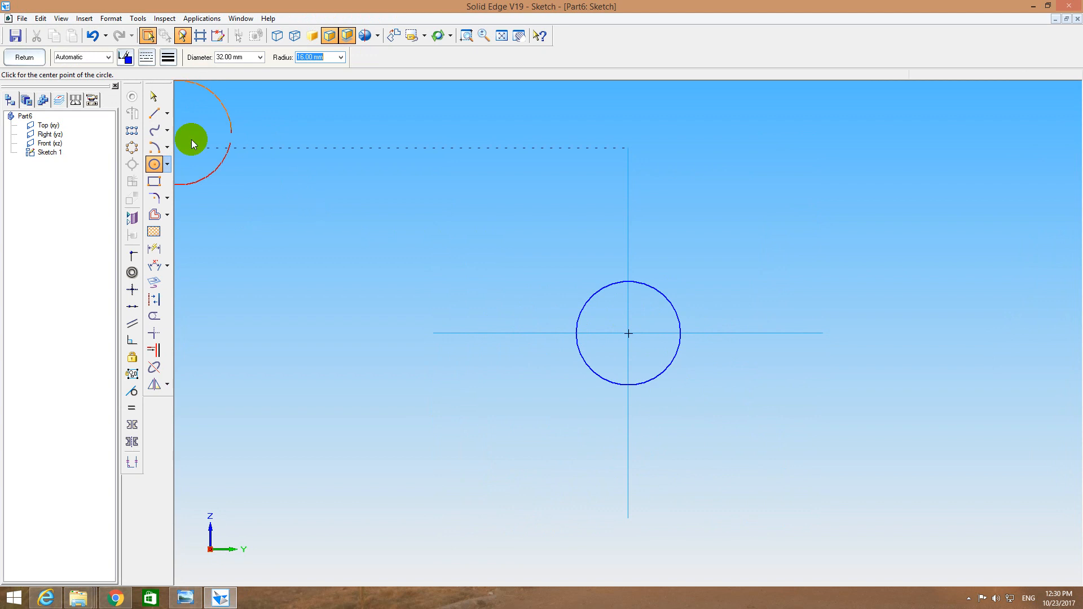
left_click(33, 58)
Extrude the 32 mm circle 40 mm in the positive X direction as the screw rod's head.
left_click(163, 140)
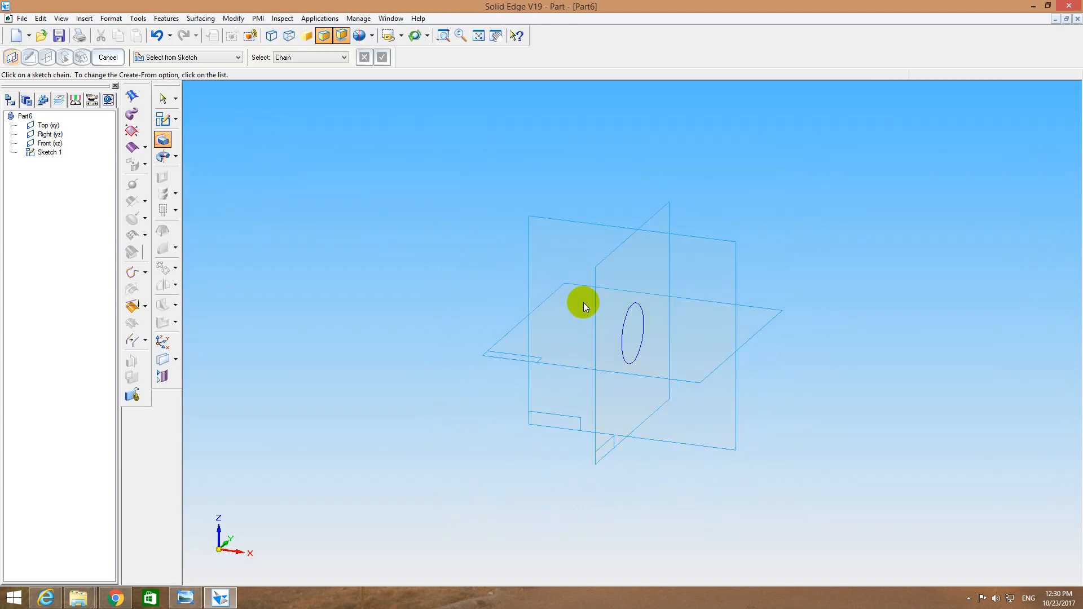
left_click(626, 337)
right_click(624, 336)
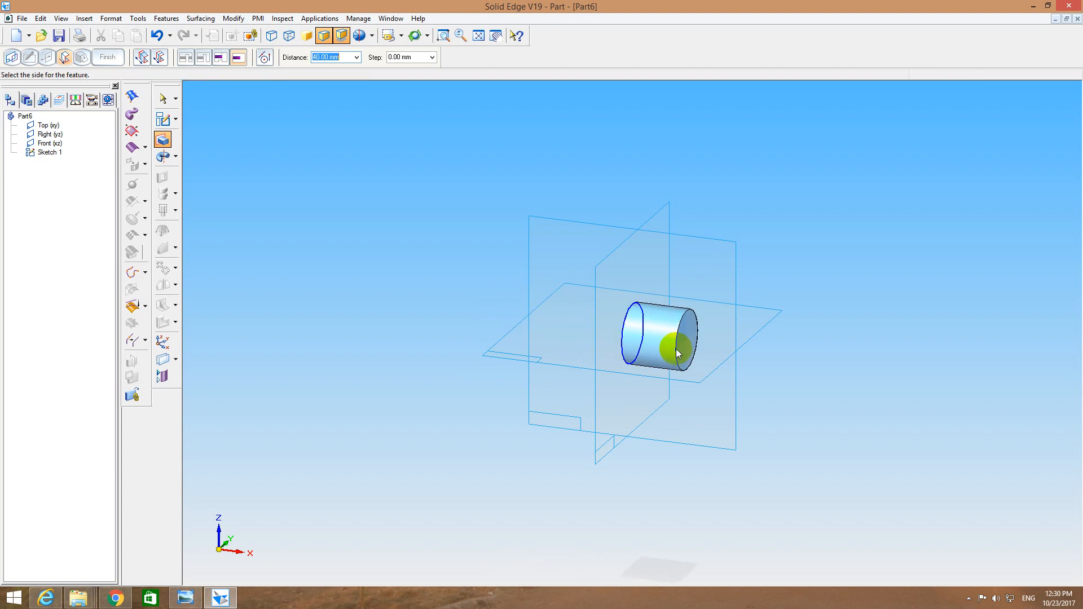
left_click(712, 343)
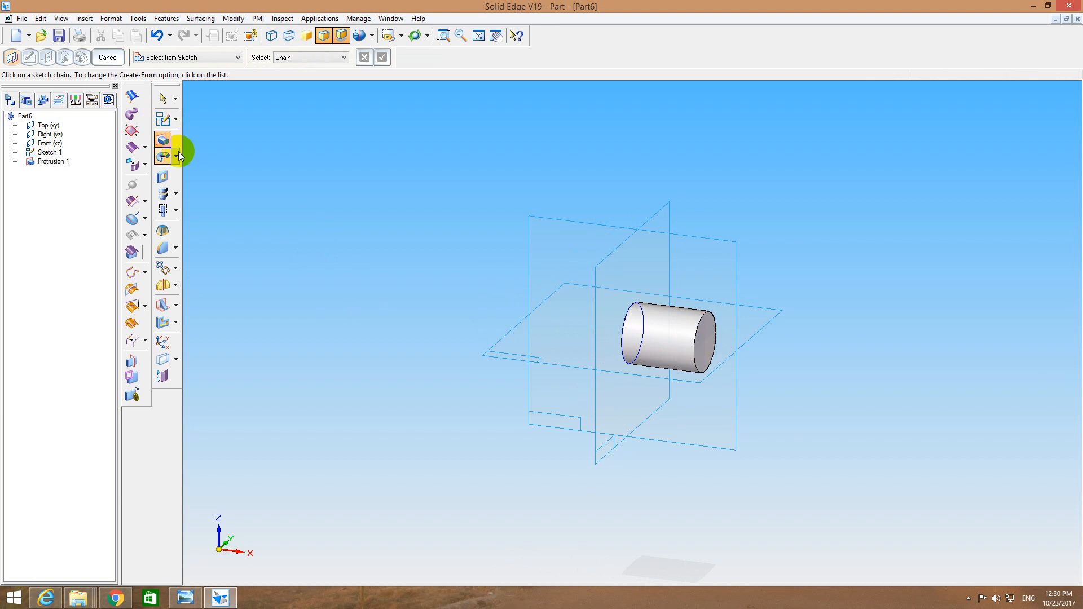
Start a protrusion on the coincident plane of the head's end face with a concentric 20 mm diameter circle as its profile.
left_click(163, 119)
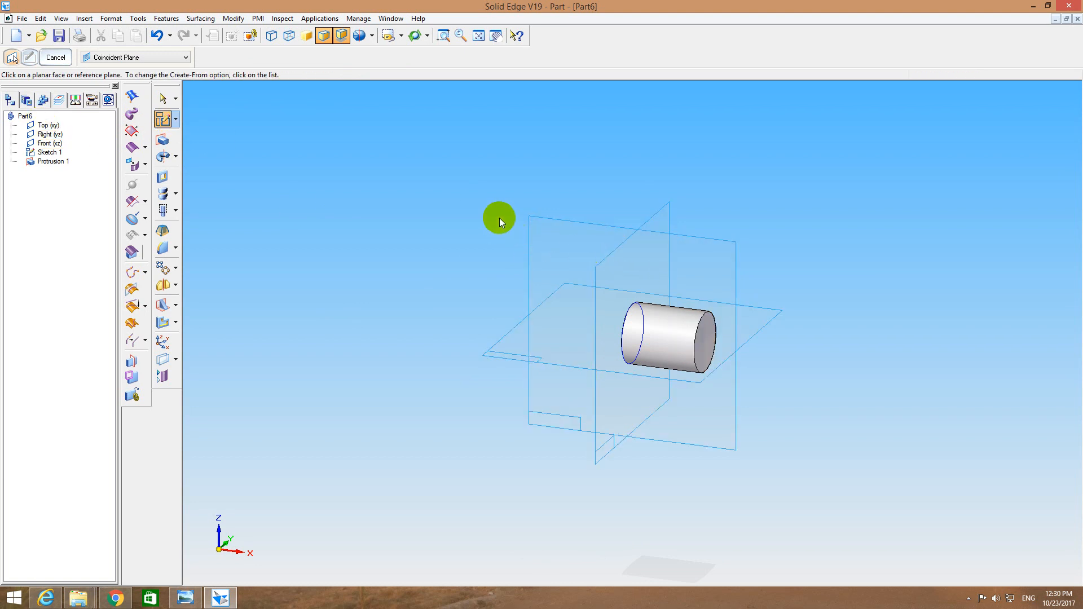
left_click(163, 141)
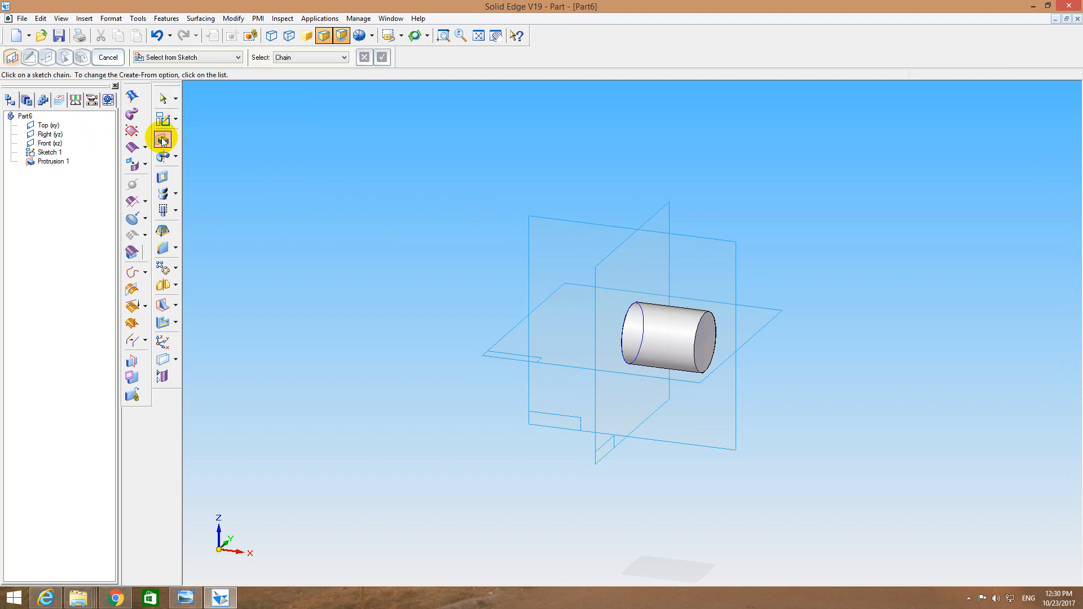
left_click(188, 57)
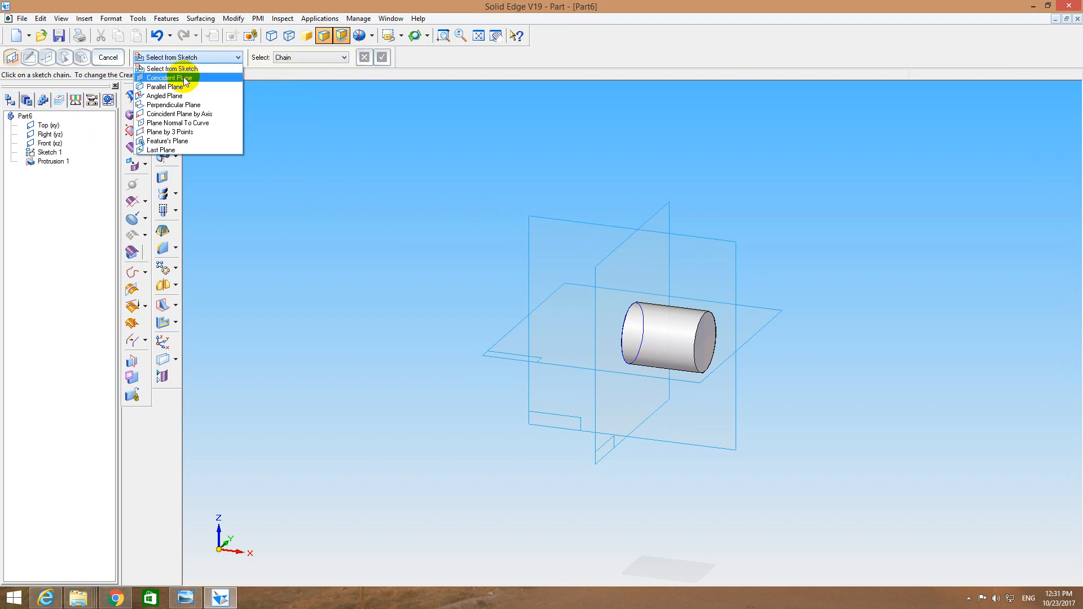
left_click(185, 78)
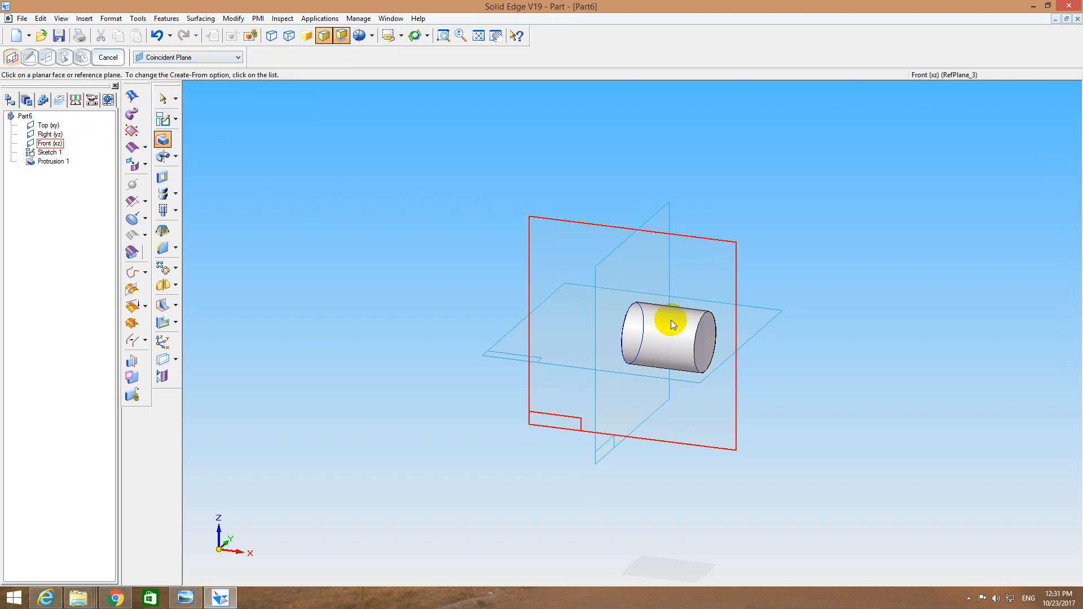
left_click(703, 344)
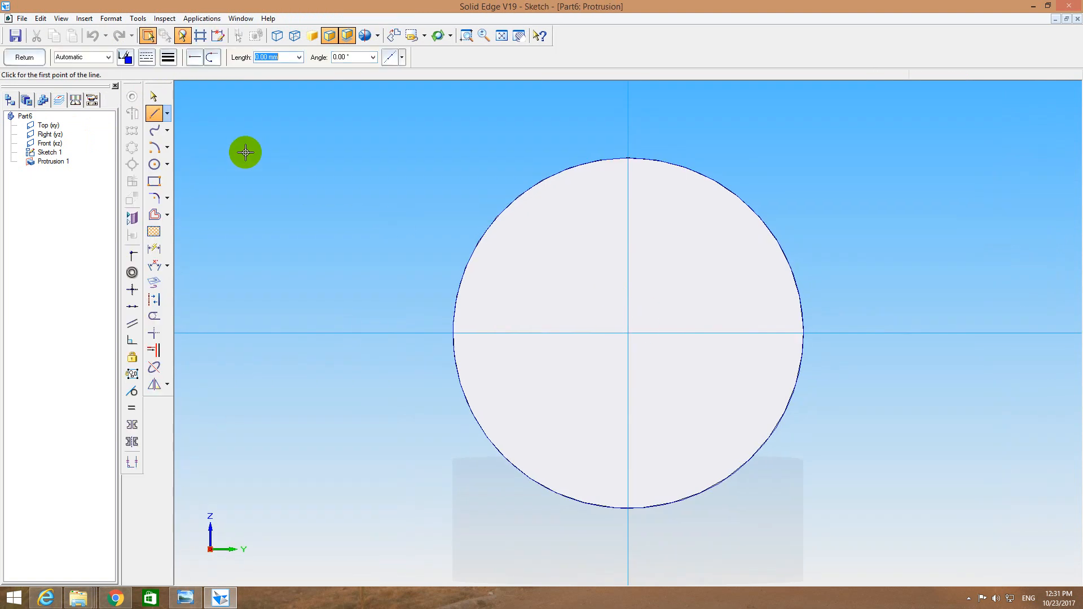
left_click(154, 164)
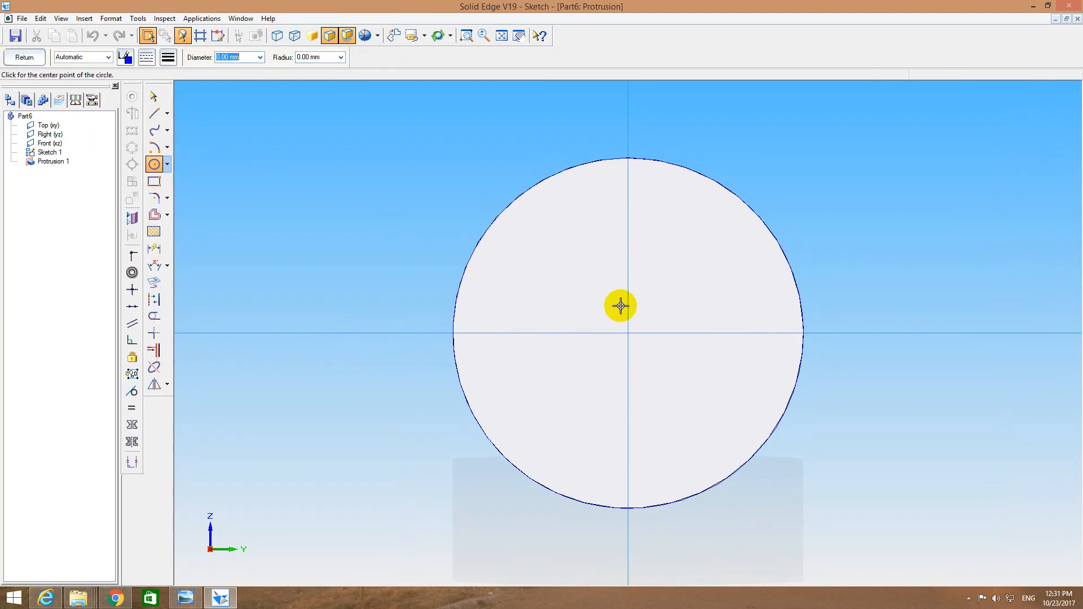
left_click(628, 334)
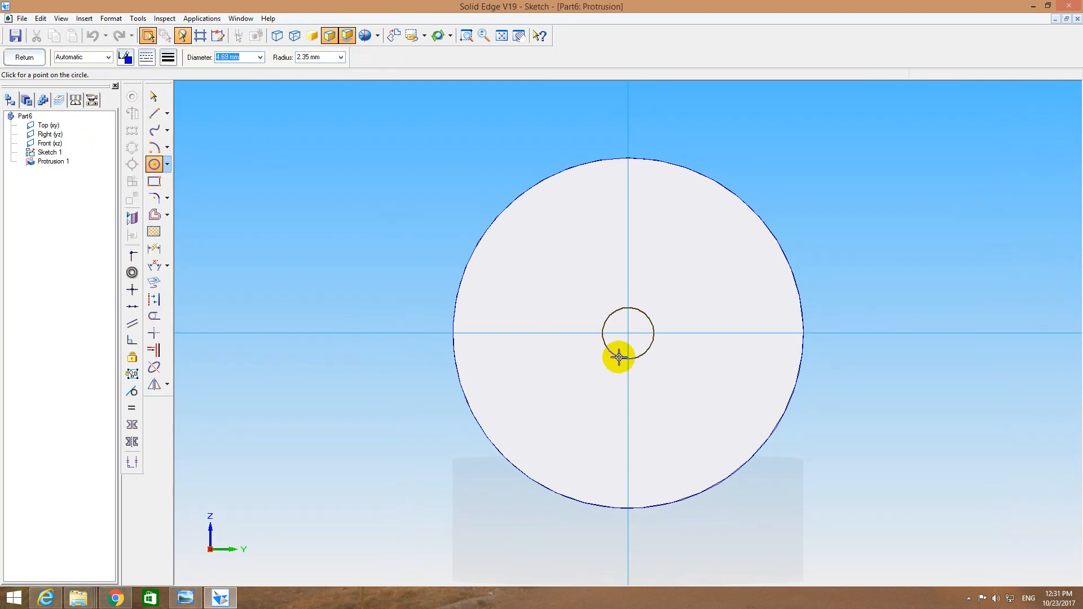
type("20")
key("Return")
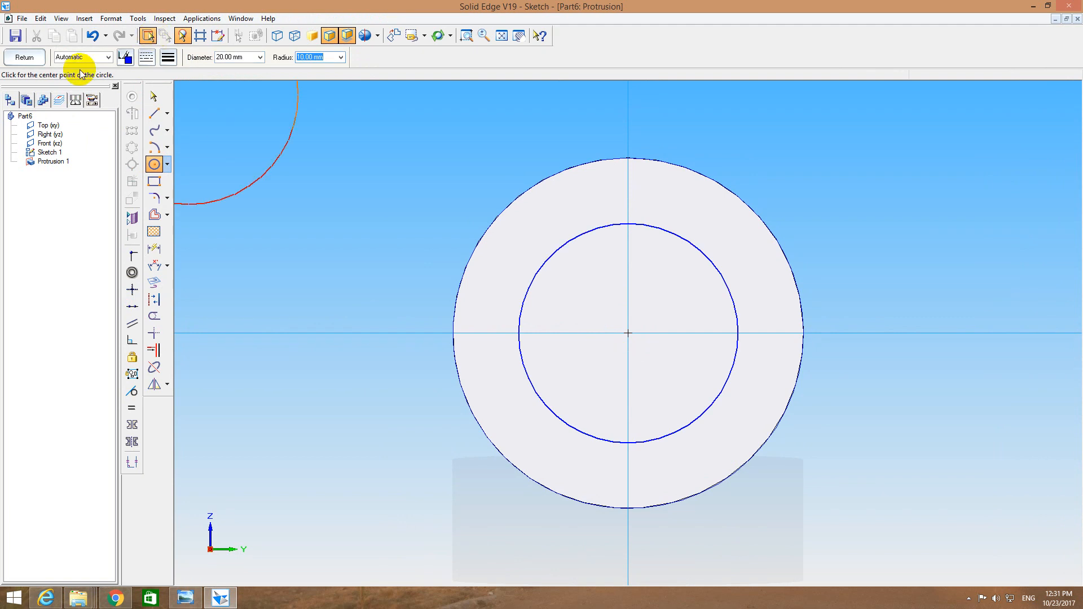
left_click(28, 59)
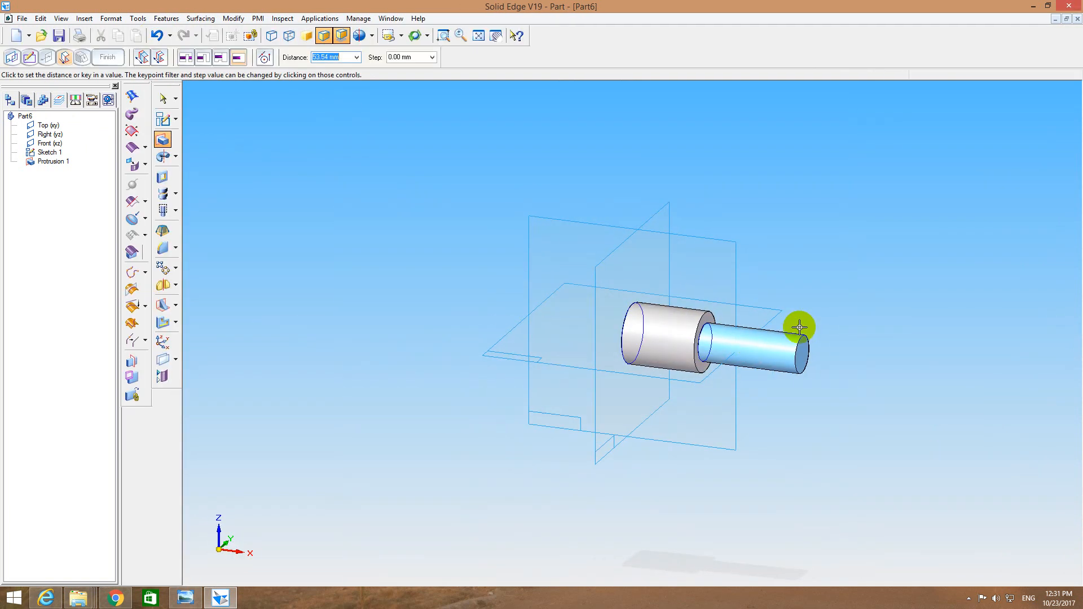
Extrude the 20 mm circle by 170+40 mm away from the head to form the rod.
type("250-40")
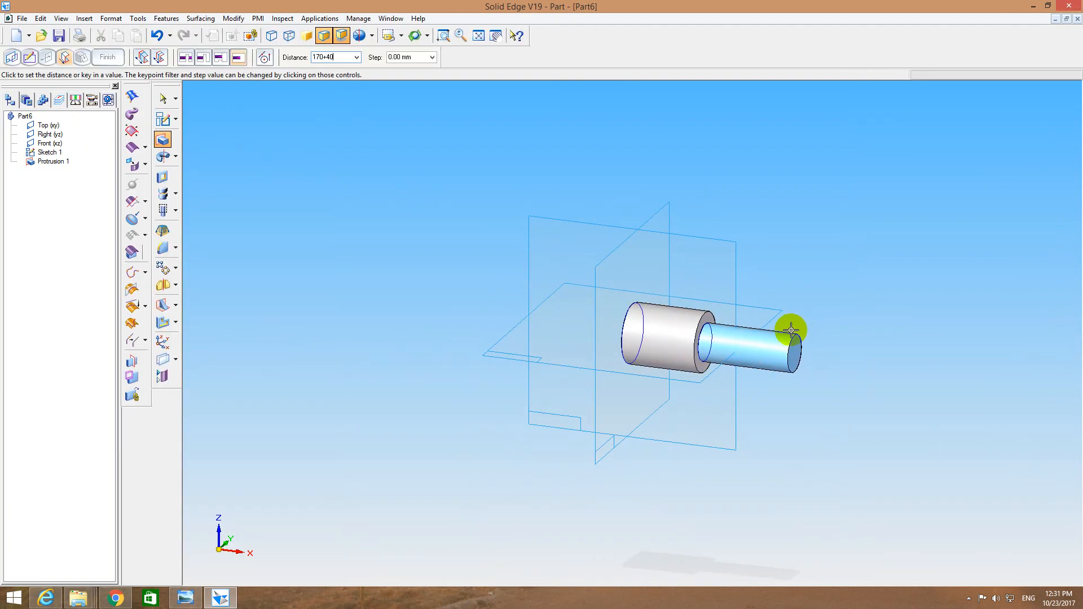
key("Return")
left_click(776, 382)
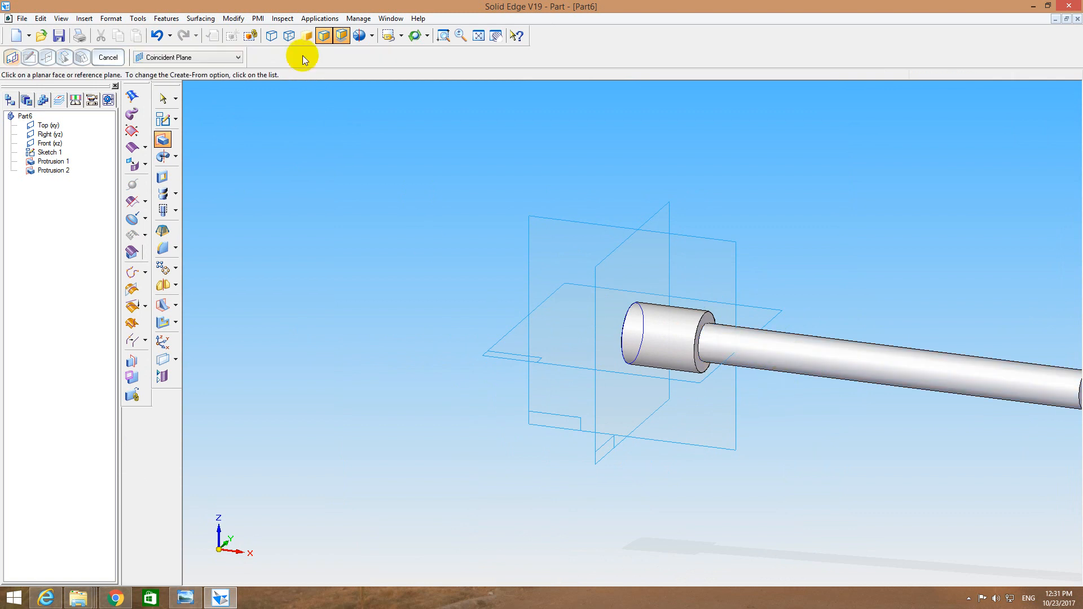
Draw a concentric 12 mm diameter circle on the free end face of the 20 mm rod as the next protrusion profile.
left_click(478, 37)
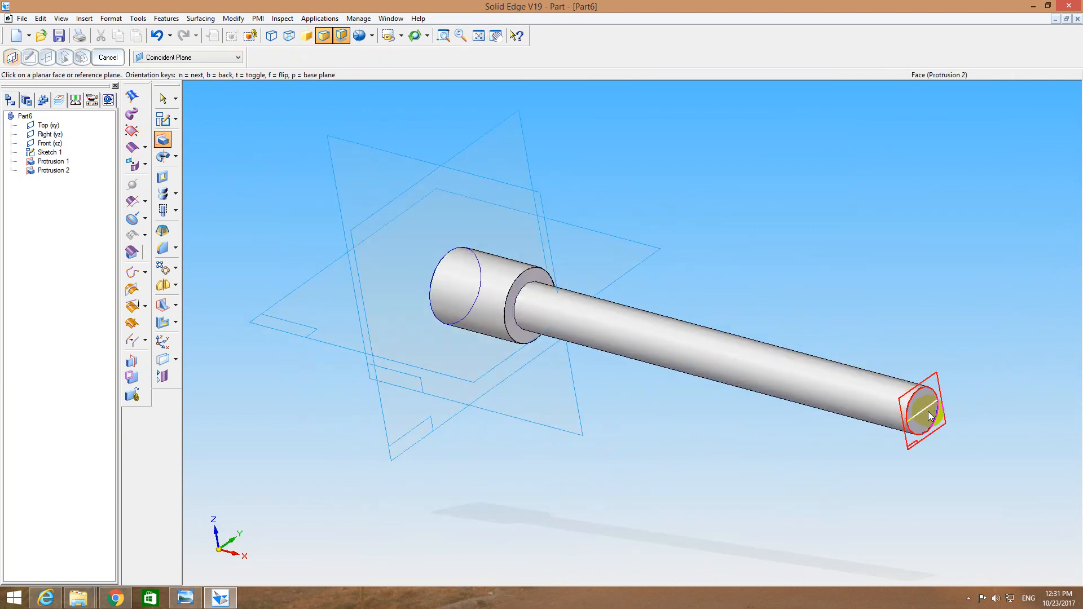
left_click(937, 409)
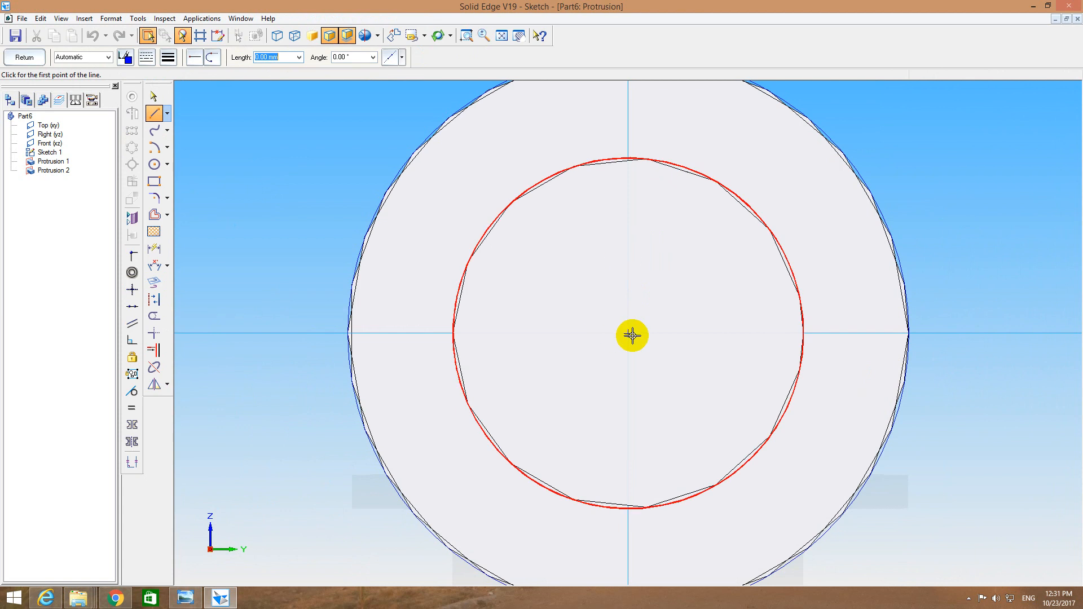
left_click(154, 164)
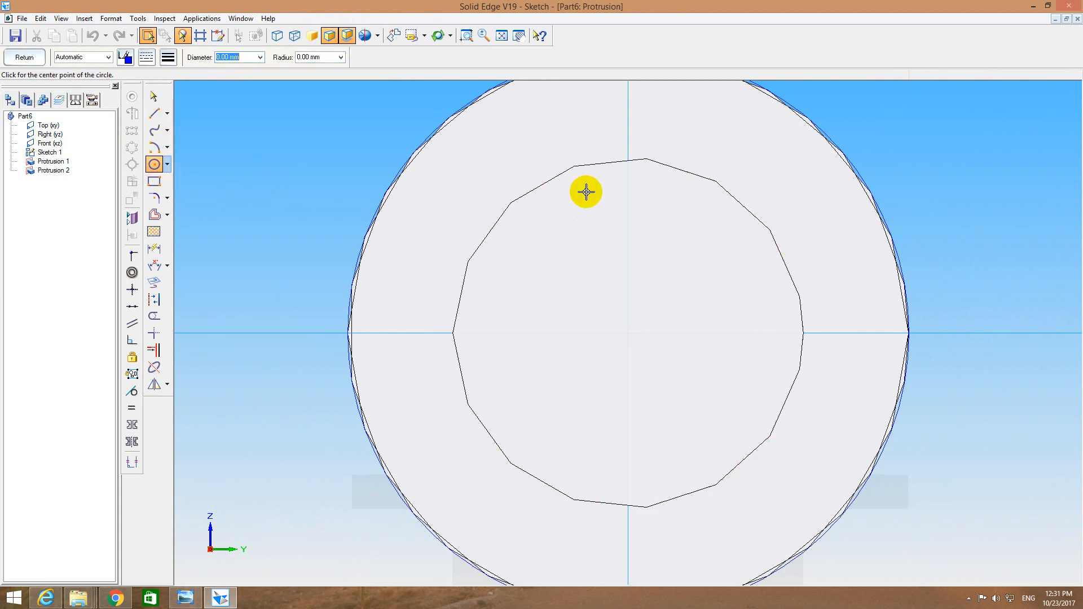
left_click(628, 334)
type("12")
key("Return")
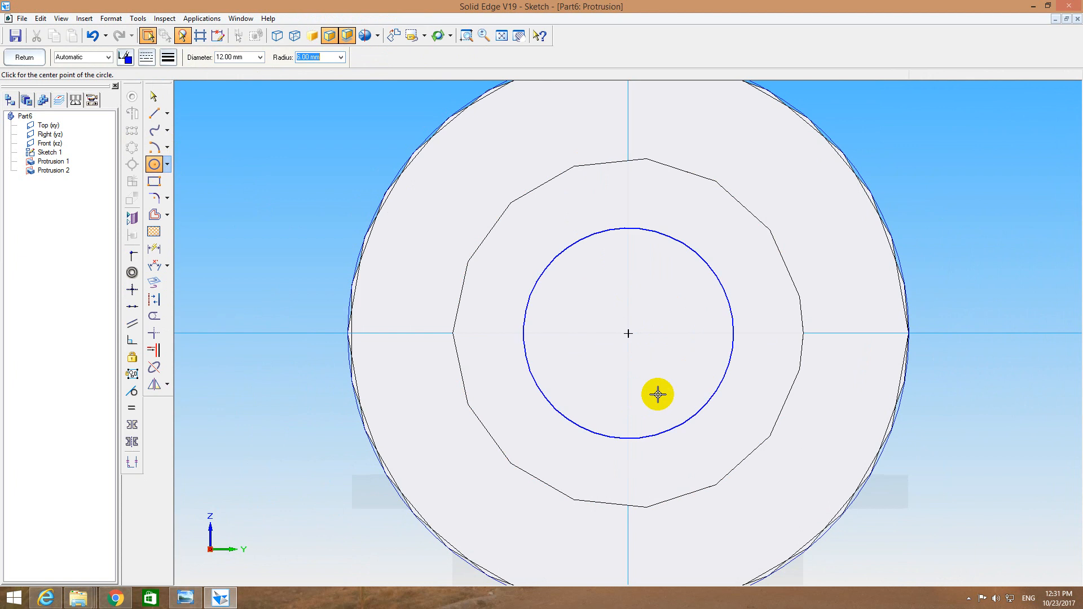
left_click(22, 56)
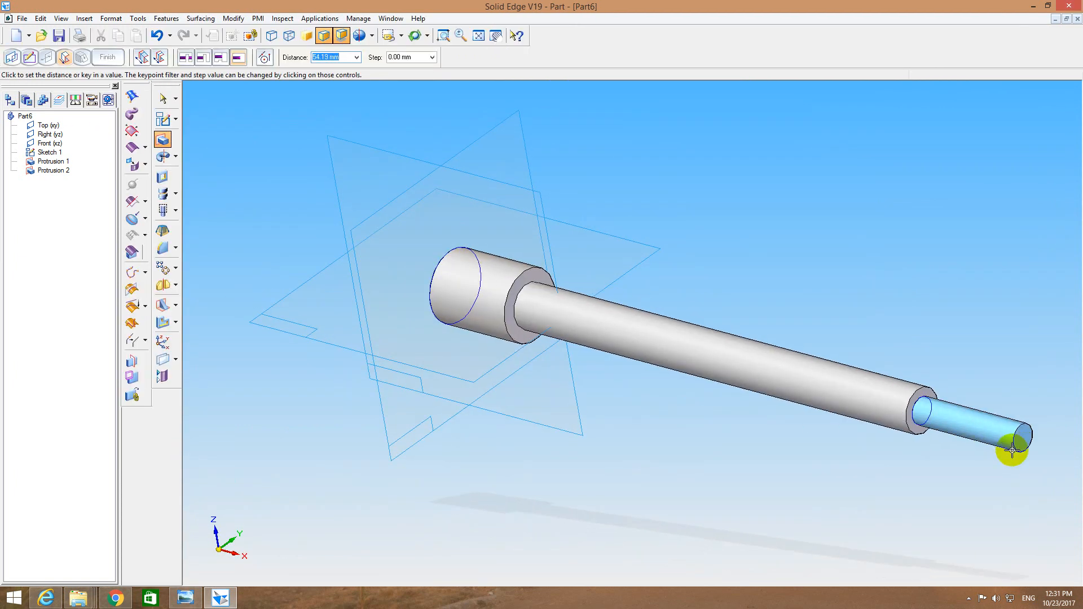
Extrude the 12 mm circle 18 mm outward from the rod's end.
type("18")
key("Return")
left_click(992, 448)
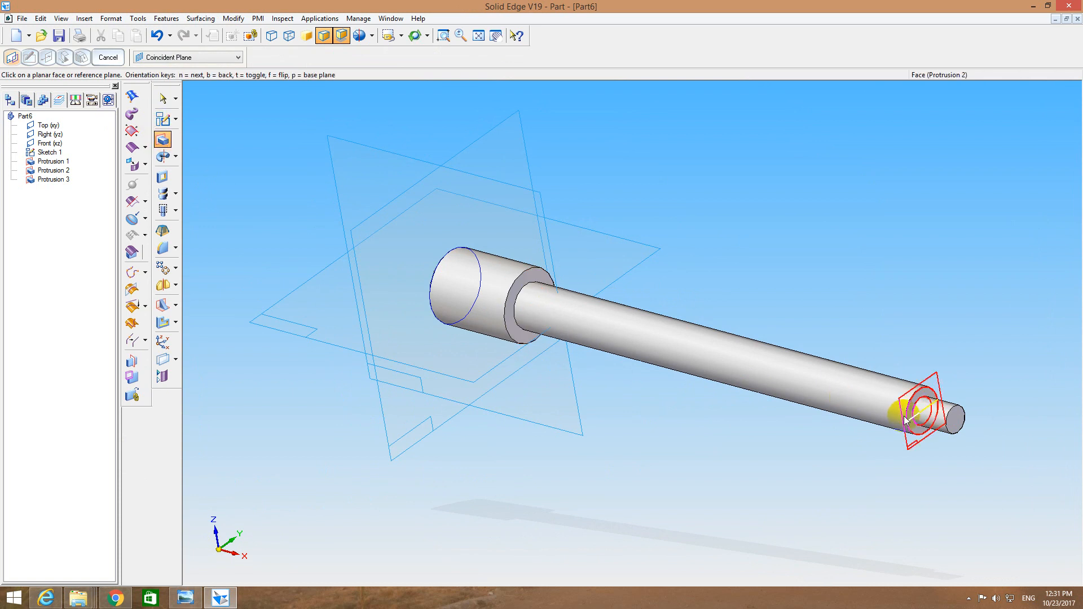
left_click(951, 417)
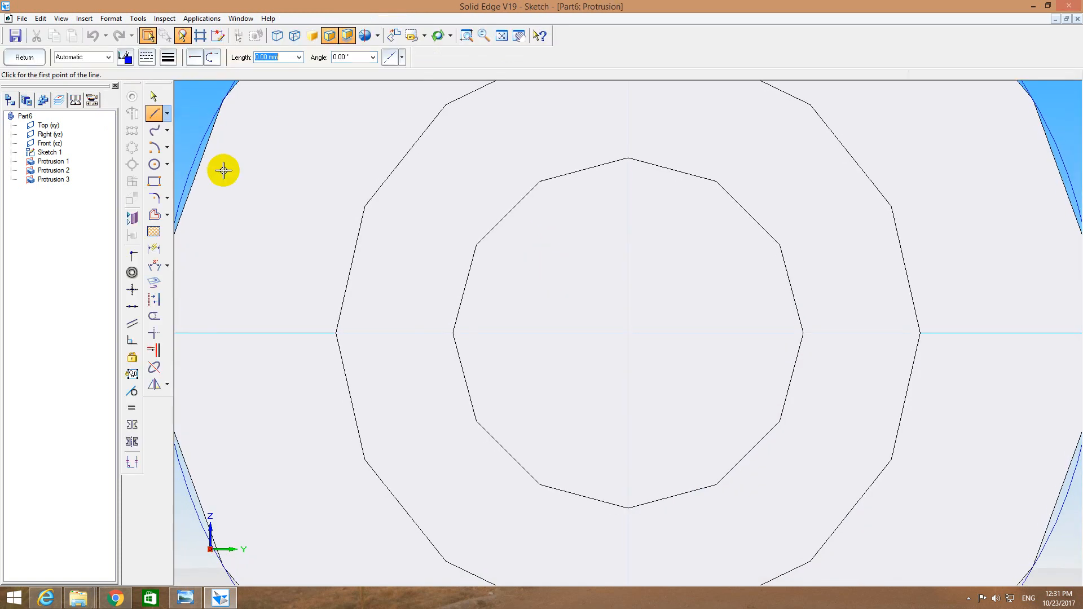
left_click(154, 164)
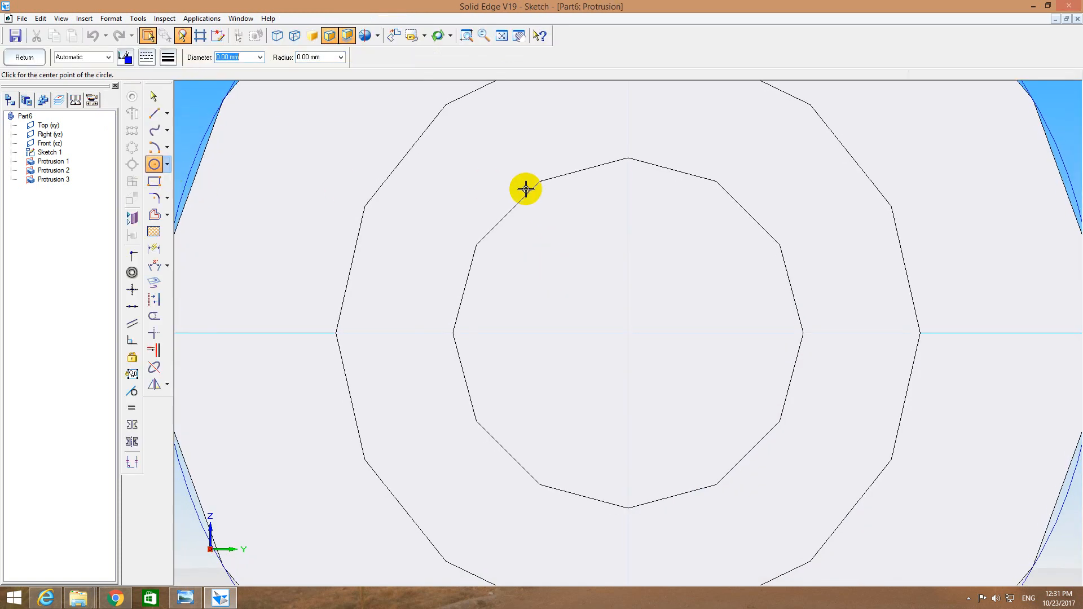
left_click(629, 334)
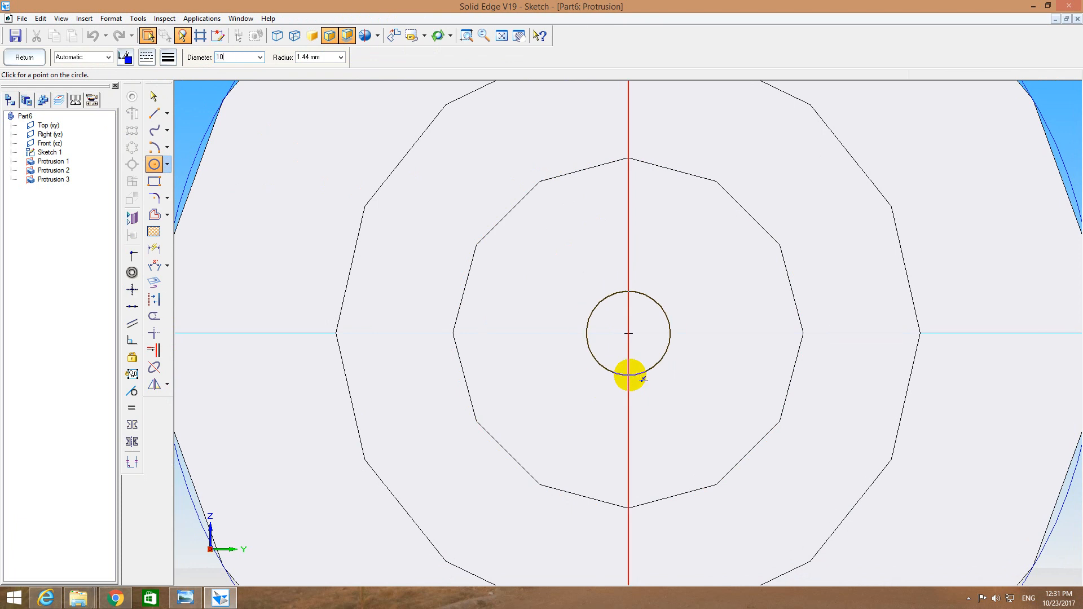
key("Return")
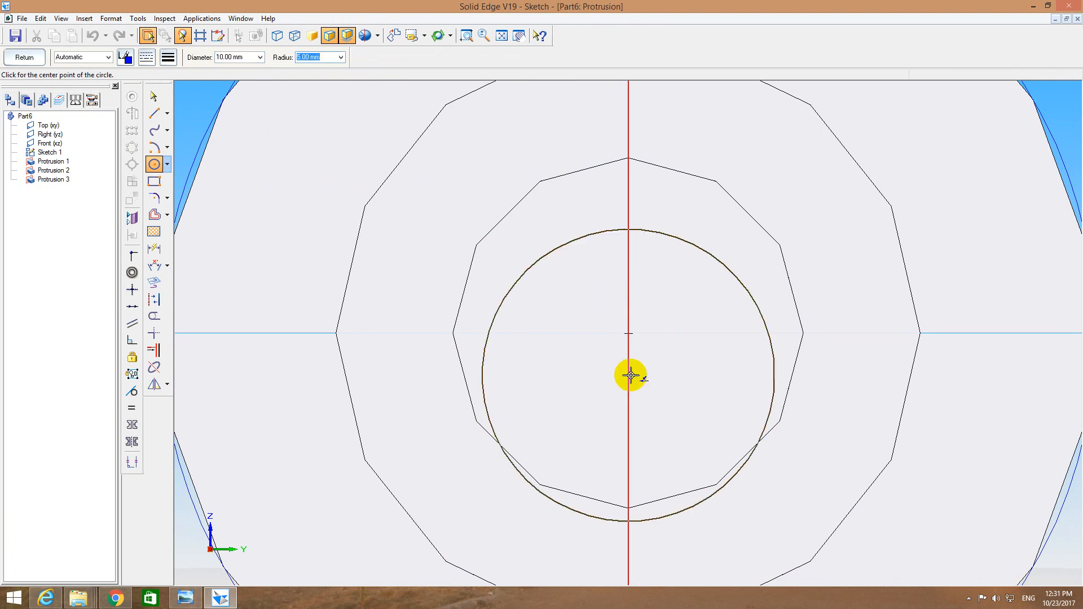
left_click(629, 335)
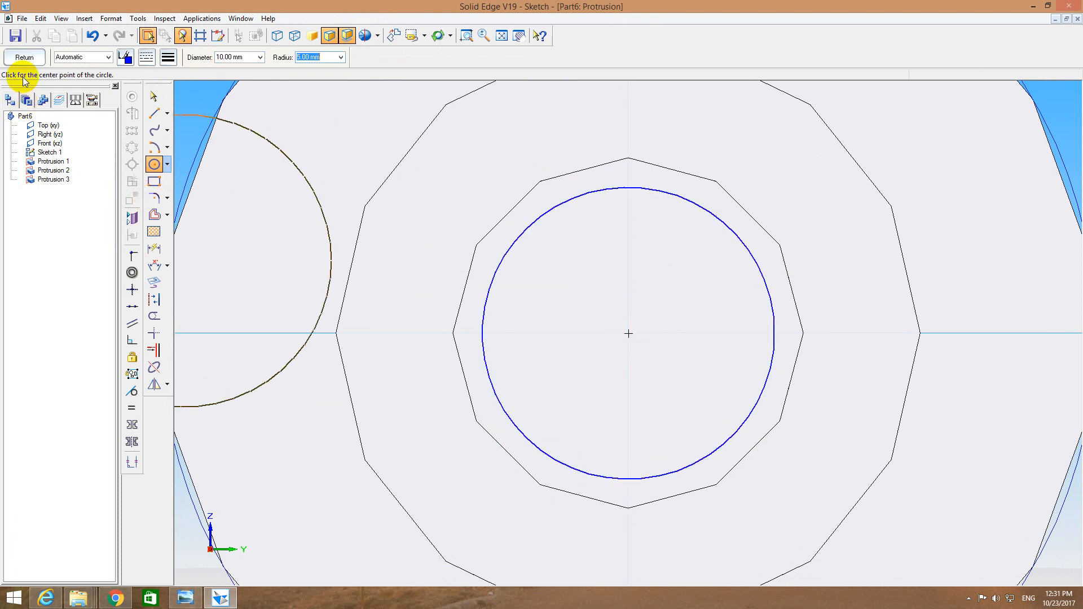
left_click(25, 57)
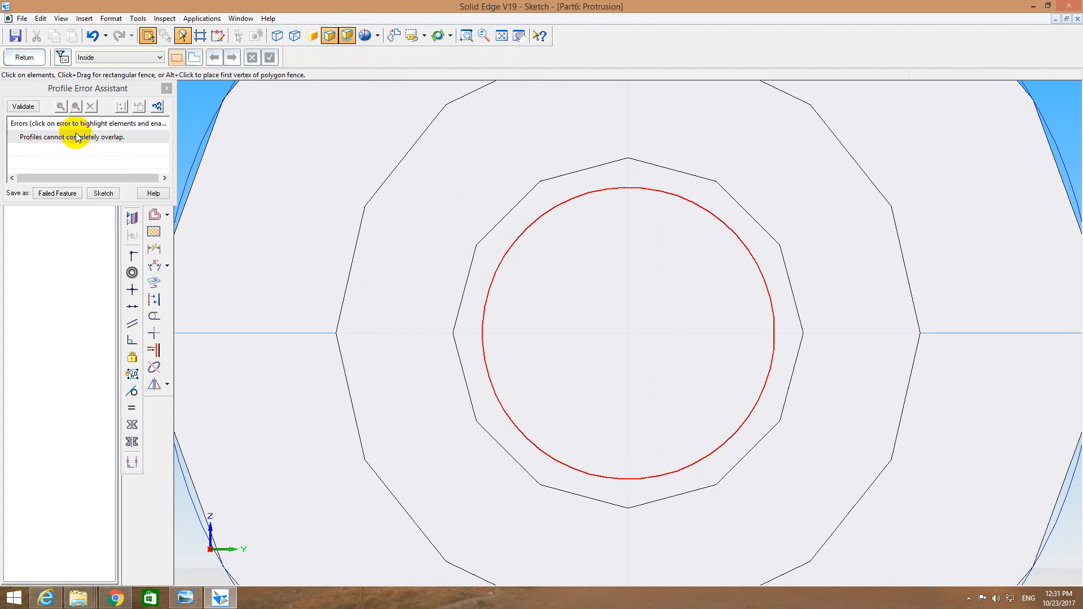
key("ctrl+z")
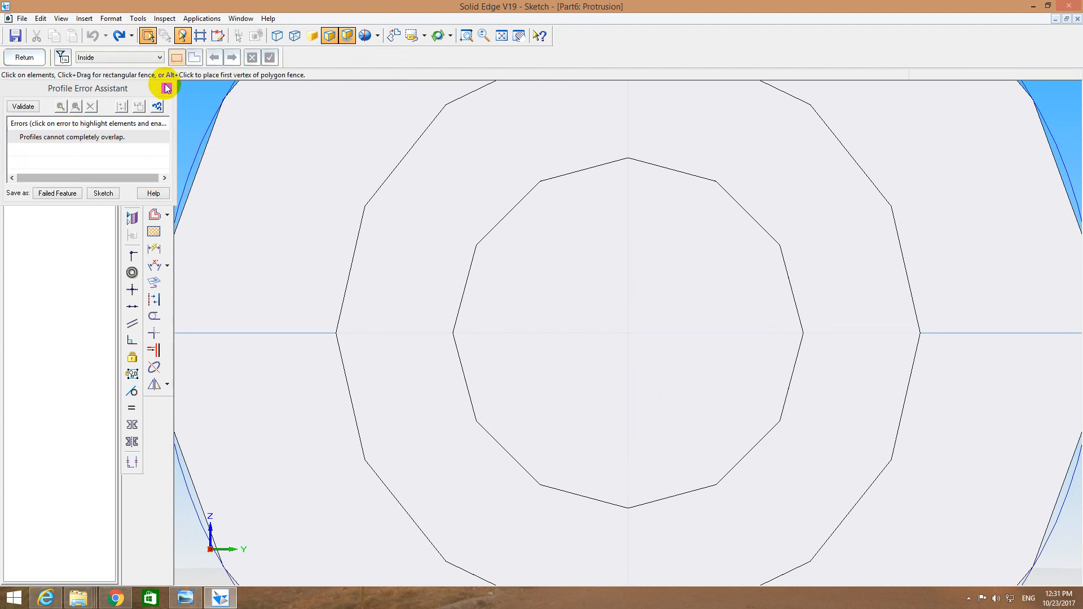
left_click(166, 88)
left_click(24, 57)
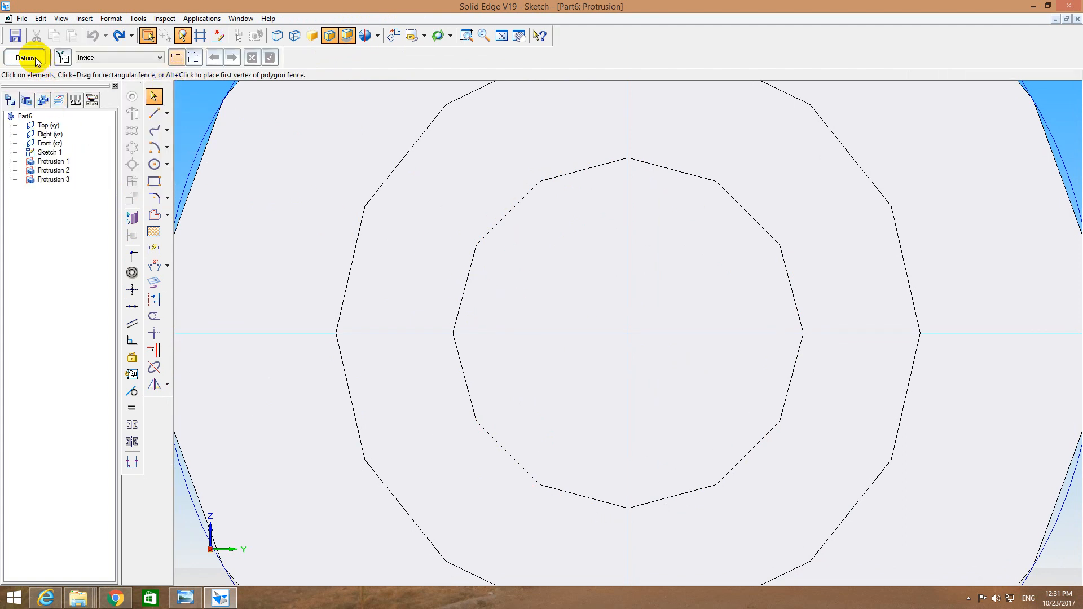
Start a protrusion on the free end face of the 12 mm section with a single concentric 10 mm diameter circle as its profile.
left_click(162, 140)
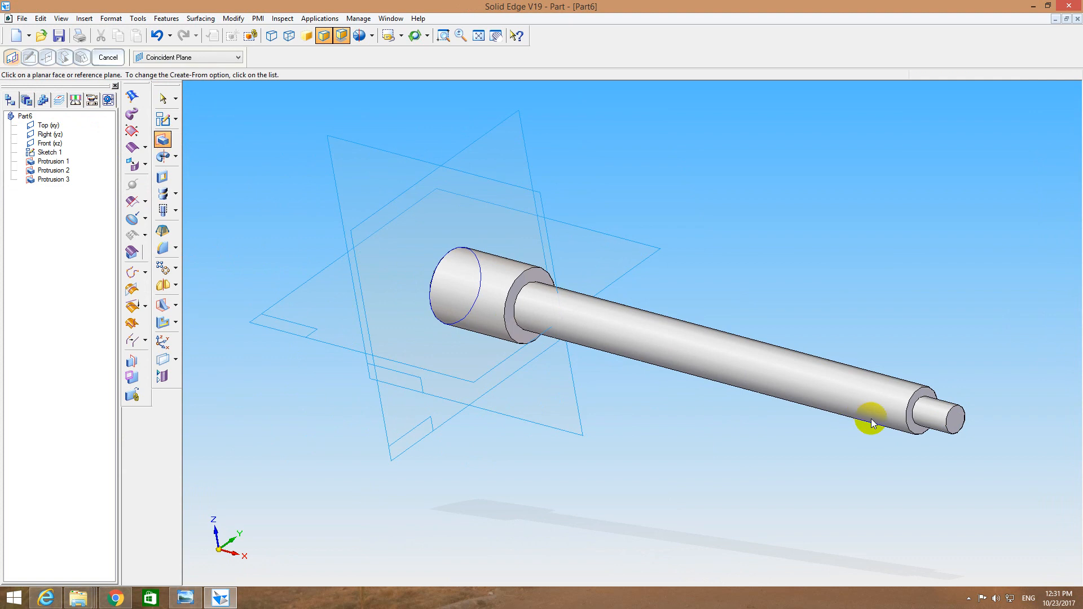
left_click(953, 425)
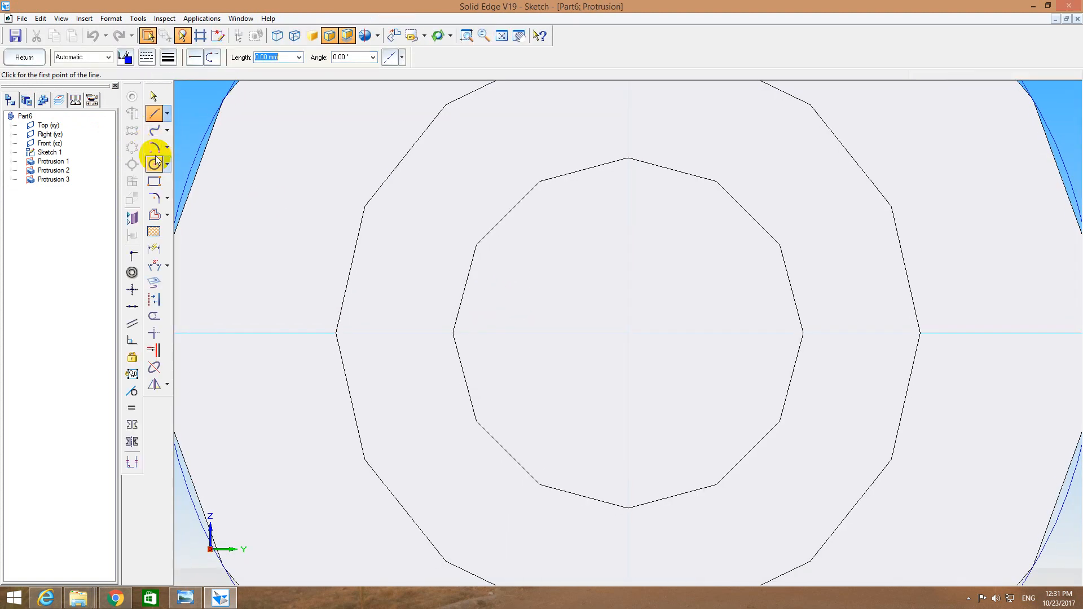
left_click(154, 163)
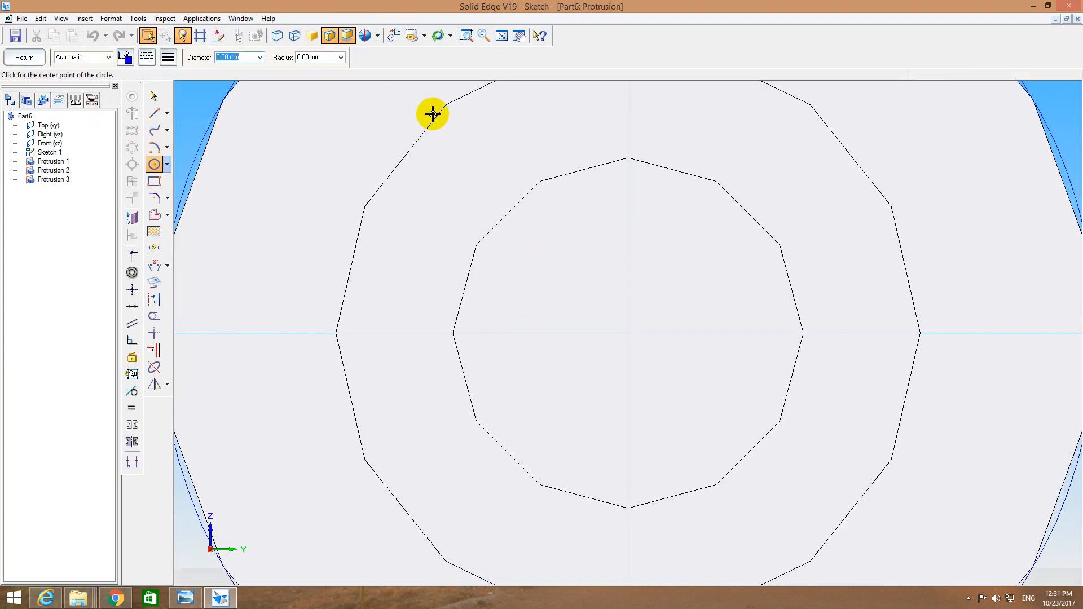
left_click(629, 334)
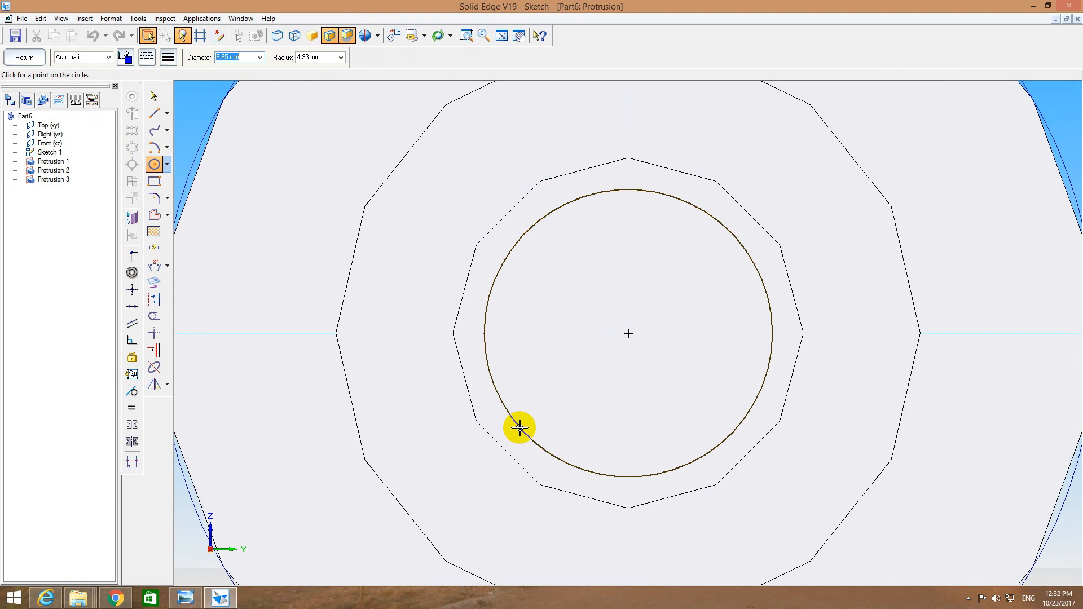
key("Return")
key("Escape")
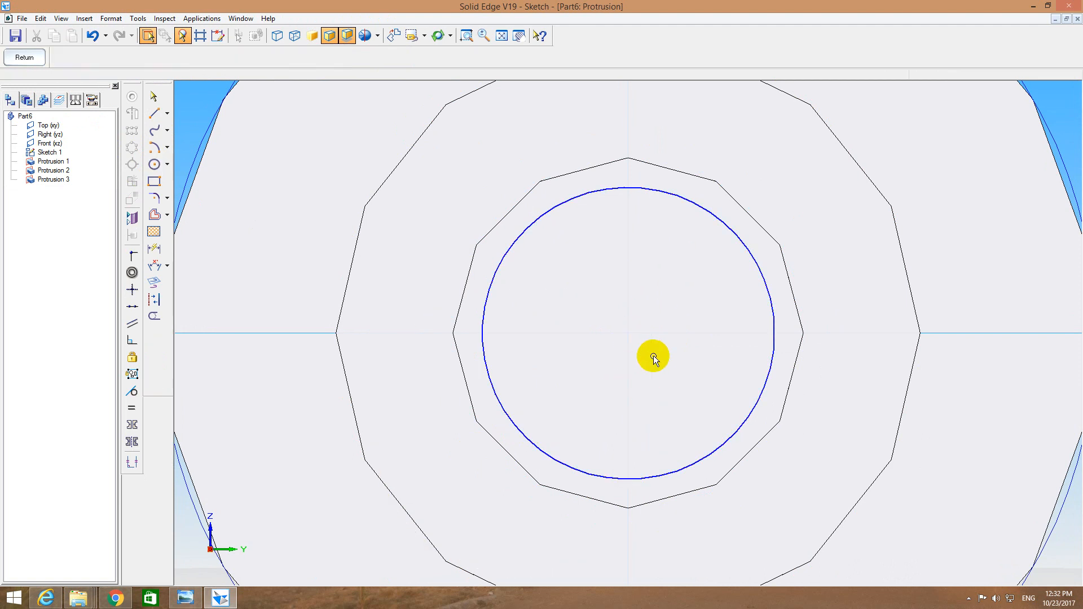
left_click(24, 57)
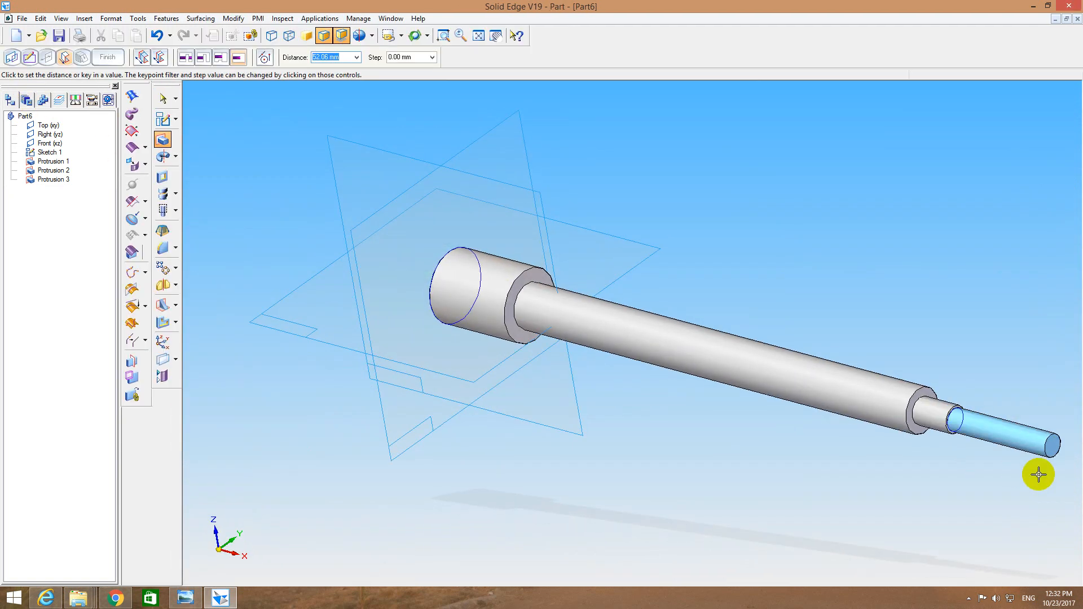
Extrude the 10 mm circle 22 mm outward from the end of the 12 mm section.
type("22")
key("Return")
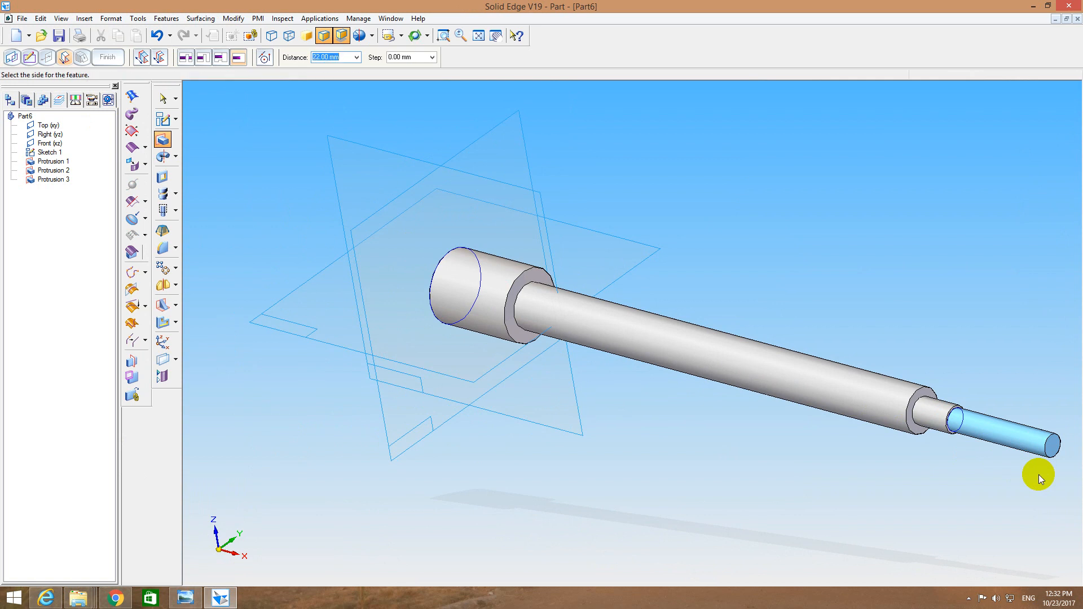
left_click(1031, 475)
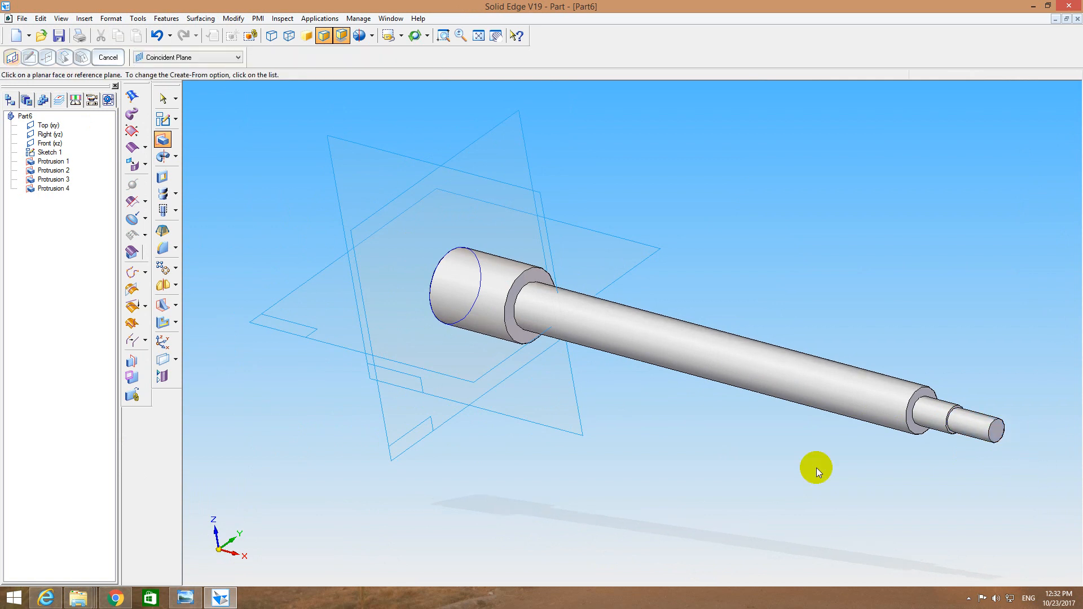
Round the outer end edge of the 32 mm head with a 3 mm radius.
middle_click_drag(471, 321, 516, 366)
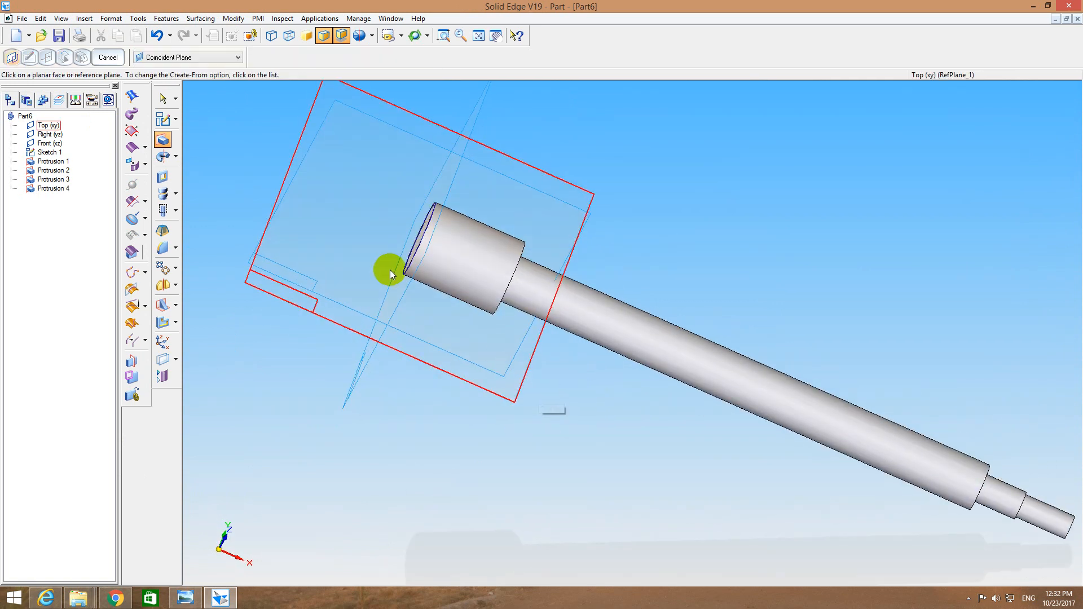
left_click(164, 251)
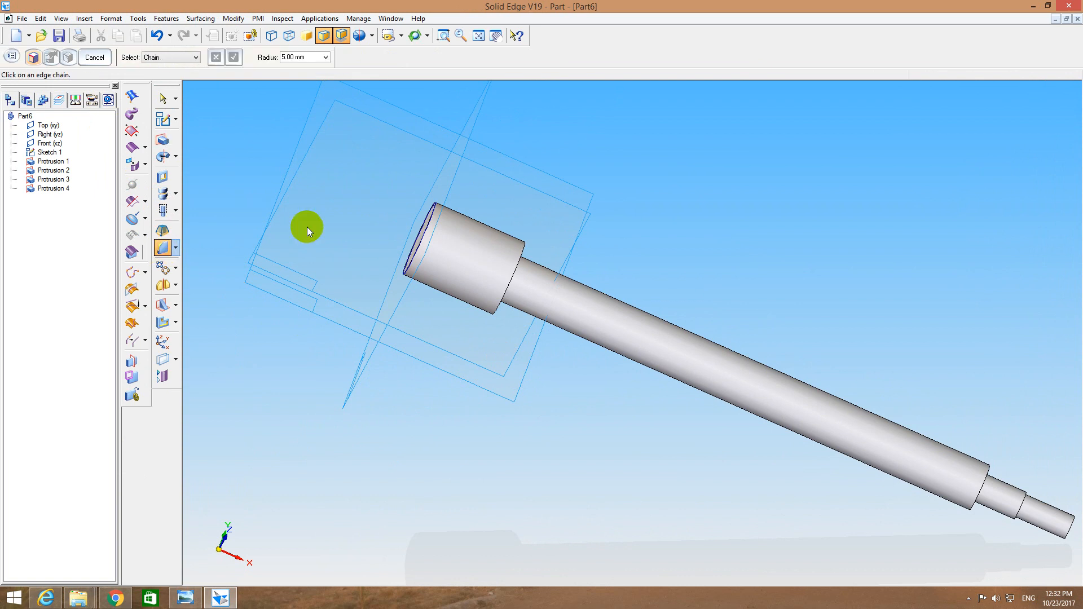
left_click(425, 225)
type("3")
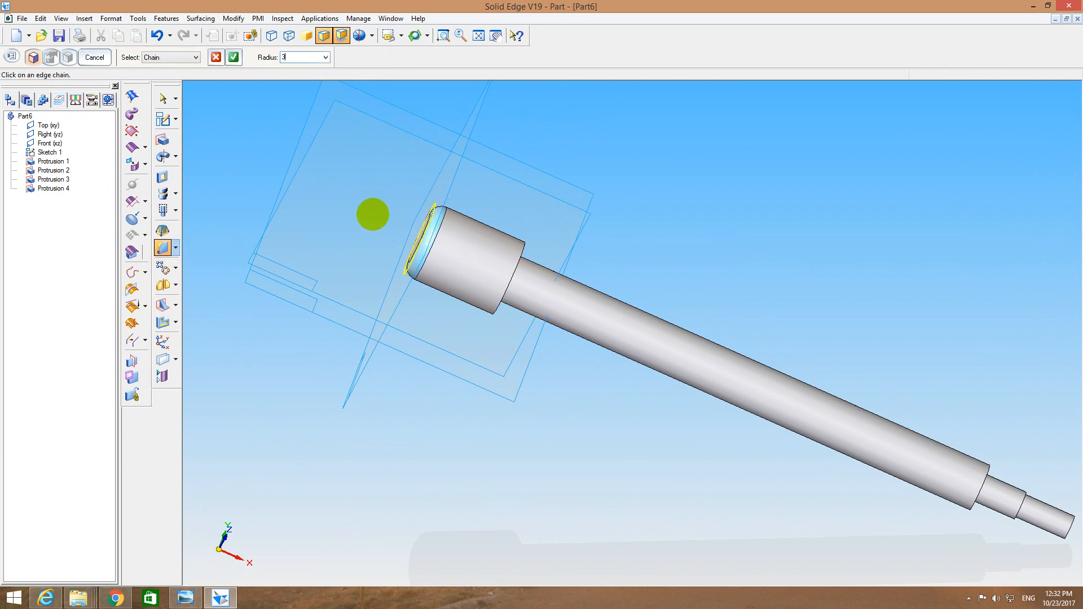
key("Return")
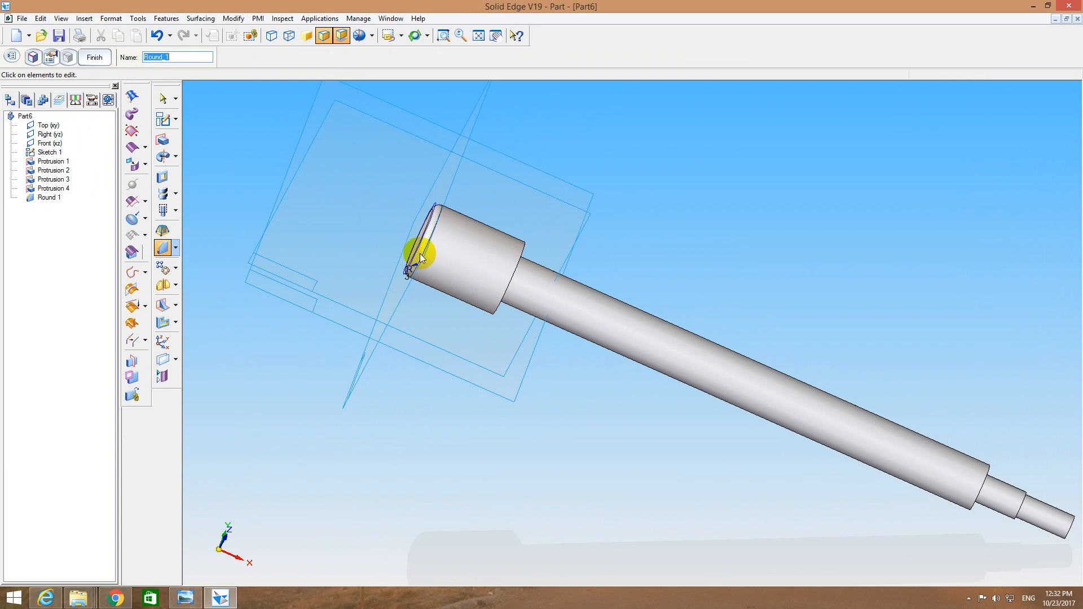
Start a sketch on the Front (xz) plane and draw a 20 mm line at 180° along the axis from the head's shoulder.
middle_click_drag(523, 225, 491, 235)
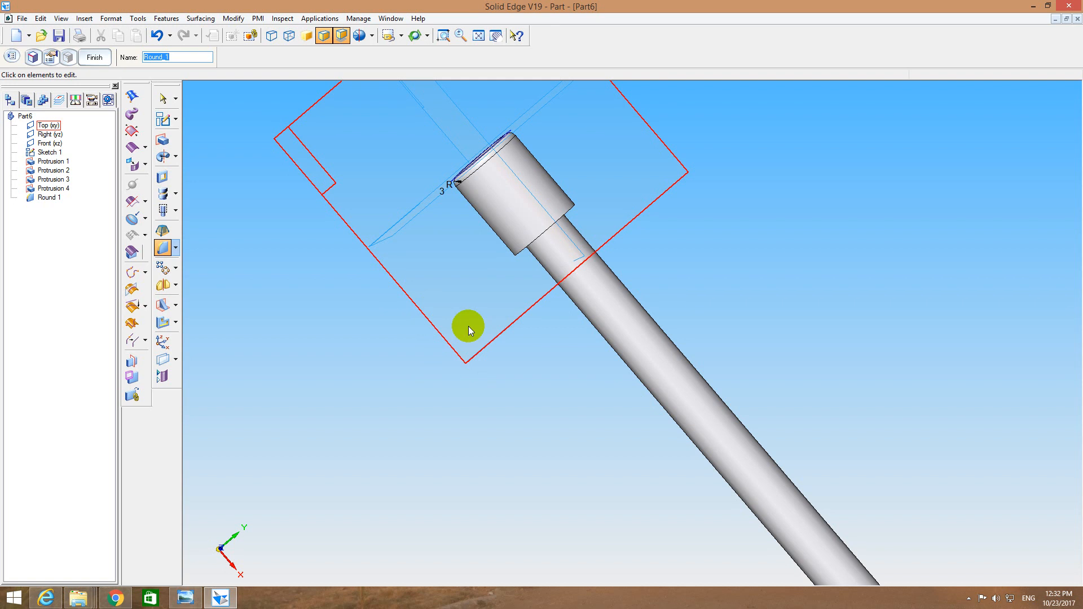
left_click(166, 121)
mouse_move(222, 201)
middle_mouse_down()
mouse_move(316, 320)
mouse_move(268, 344)
mouse_move(368, 309)
mouse_move(341, 350)
middle_mouse_up()
left_click(339, 359)
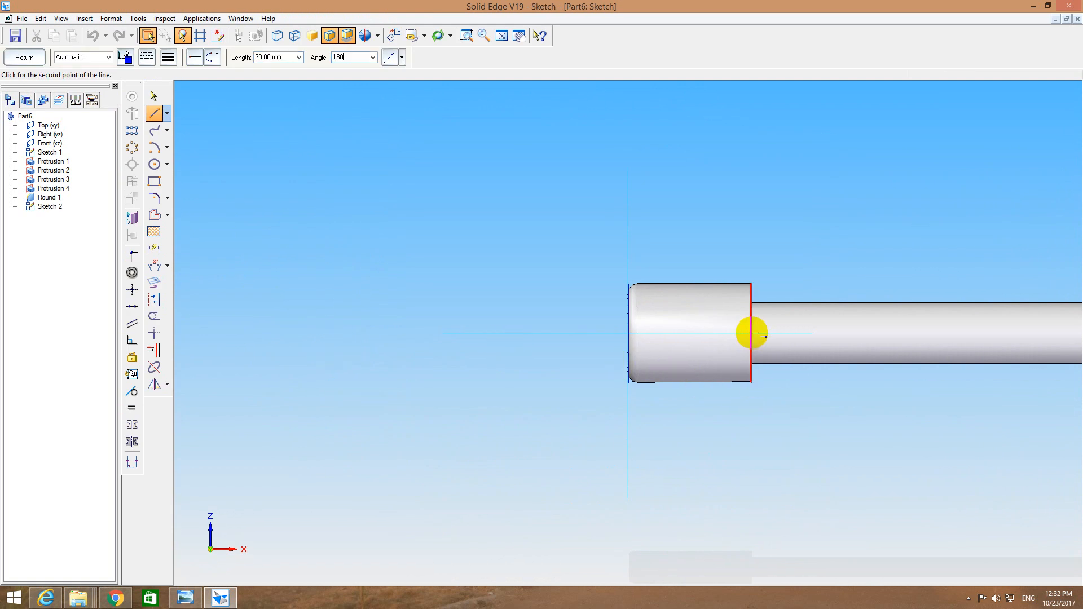
left_click(752, 333)
key("Escape")
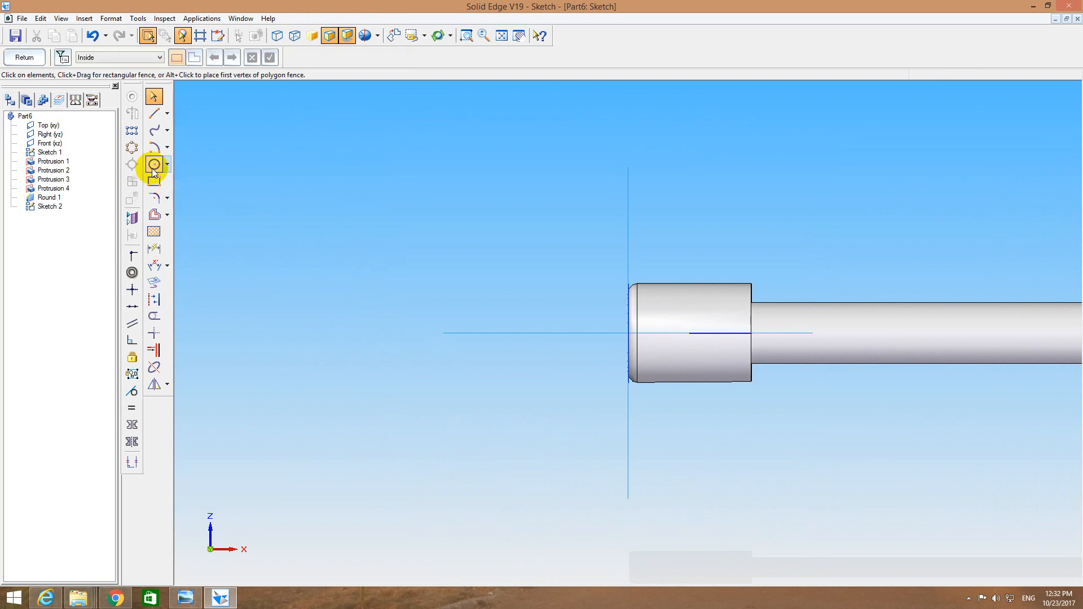
Draw a 10 mm diameter circle centred on the line's end inside the head and close the sketch.
left_click(153, 169)
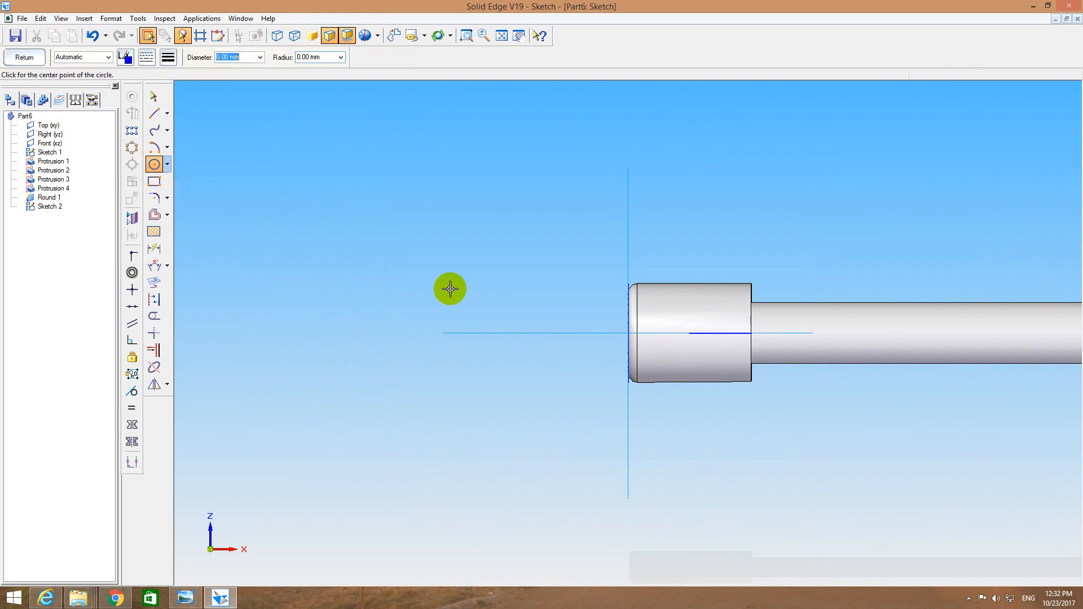
left_click(691, 333)
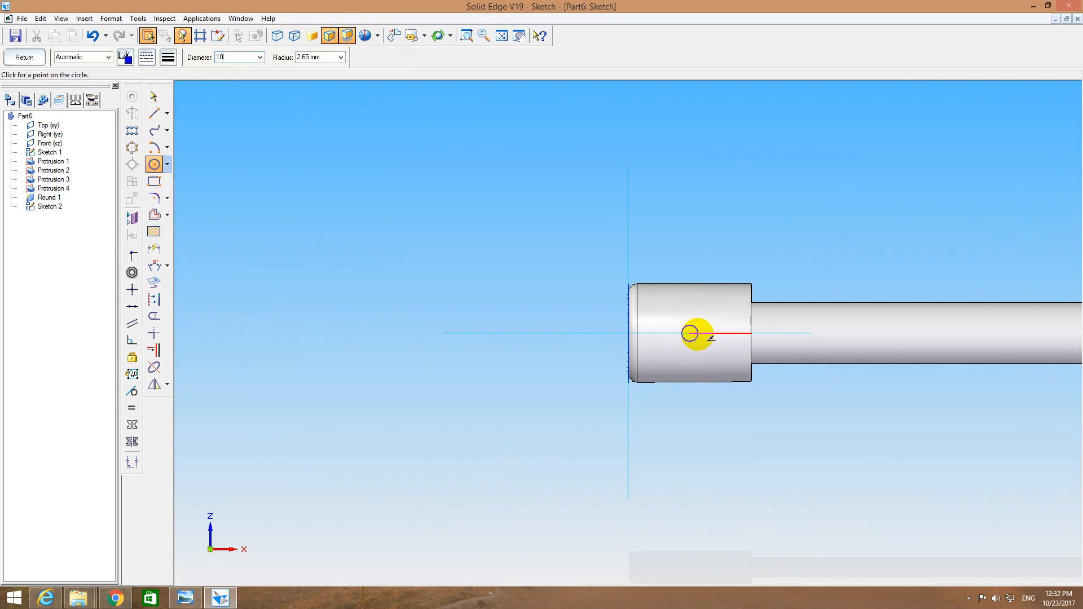
left_click(706, 334)
key("Escape")
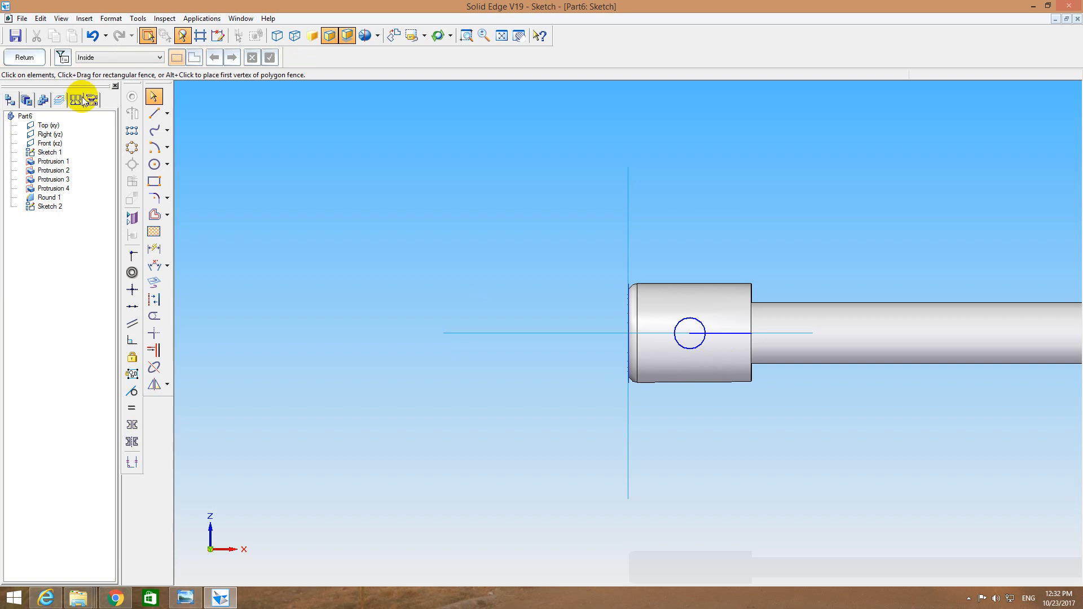
left_click(17, 59)
Cut the sketched 10 mm circle through the head with a symmetric extent.
left_click(163, 177)
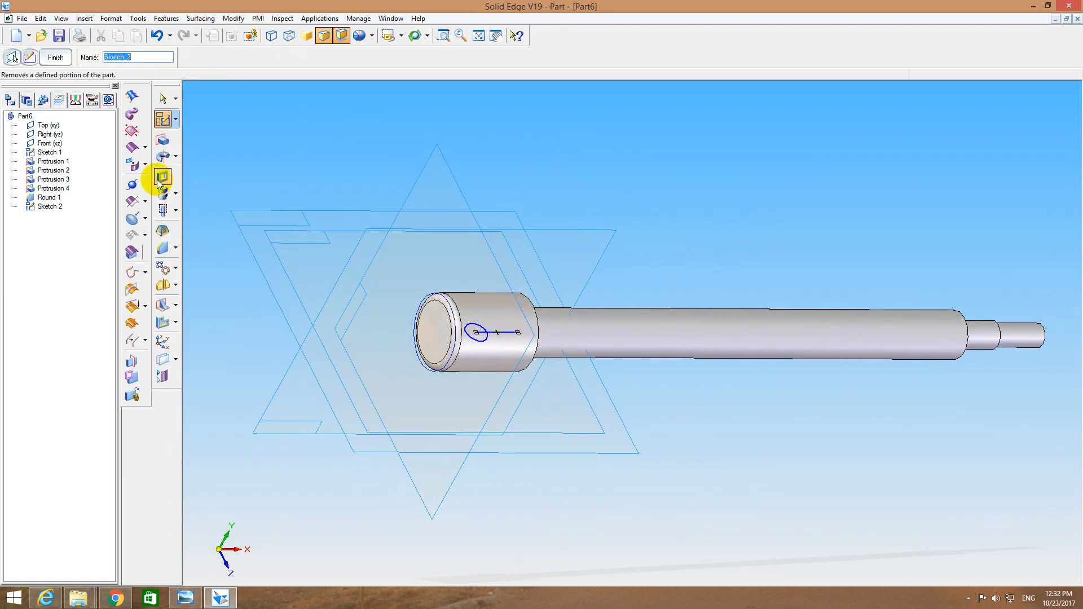
left_click(483, 346)
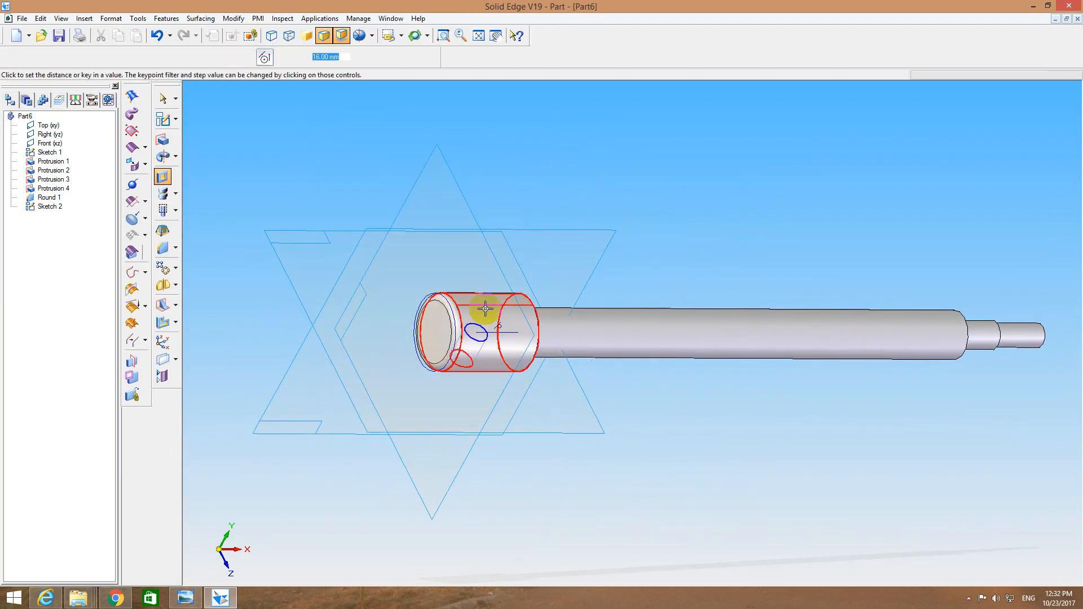
left_click(382, 57)
left_click(161, 58)
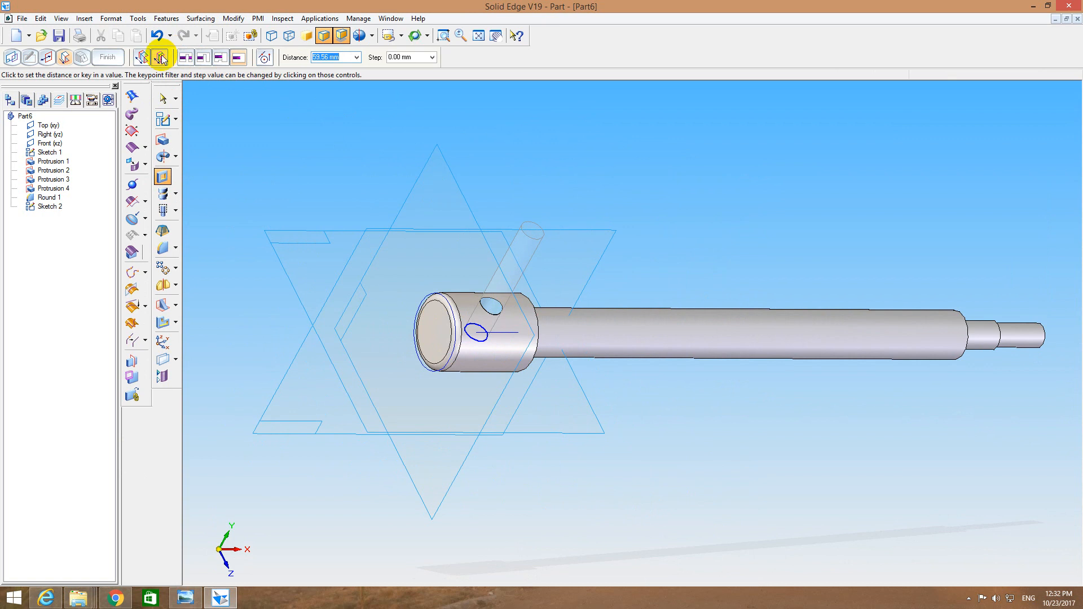
left_click(387, 215)
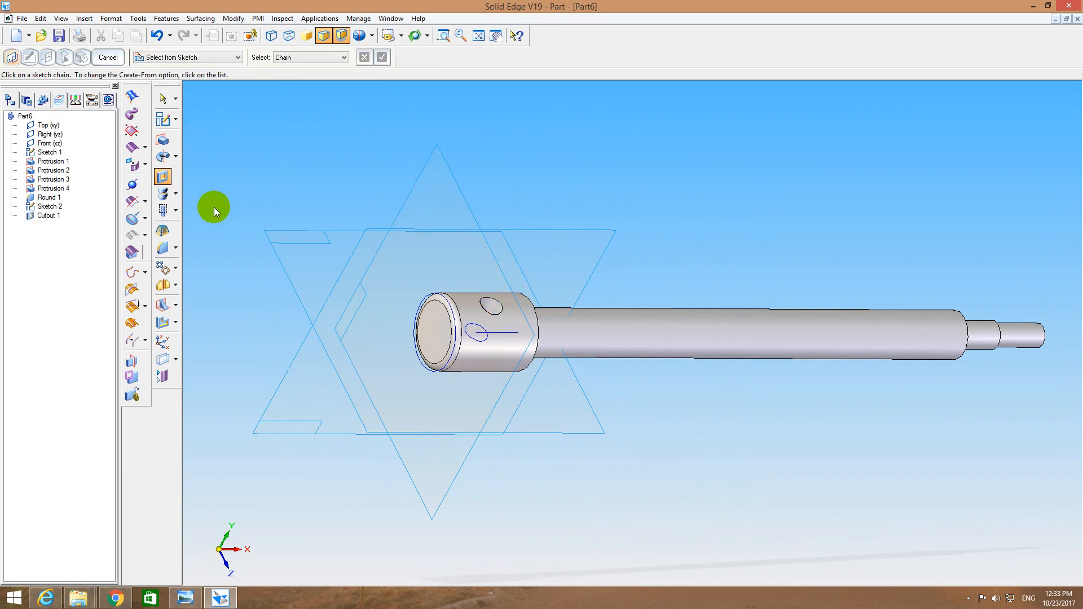
key("Escape")
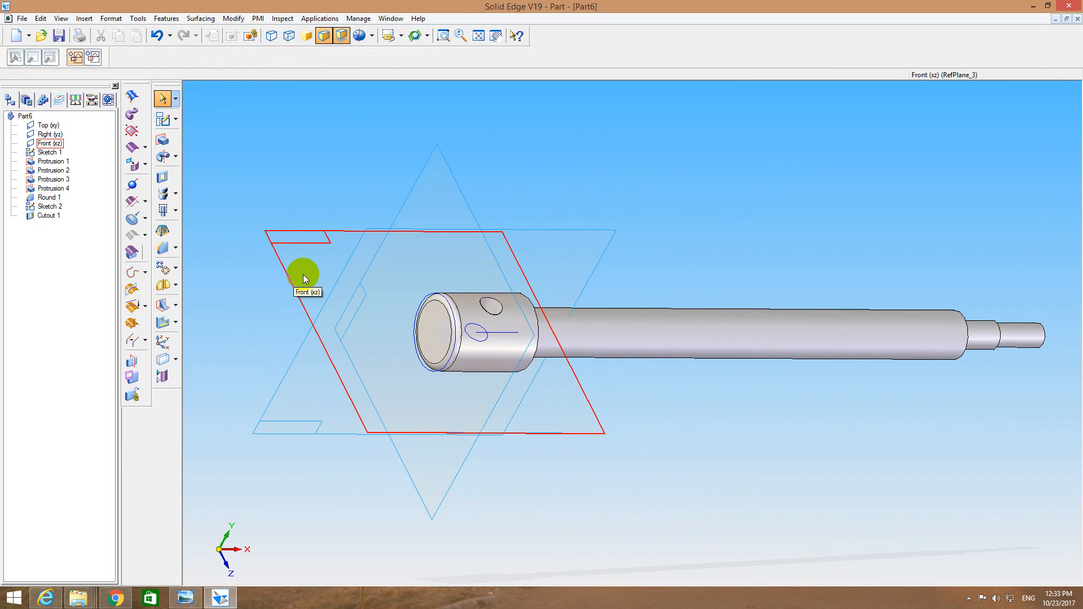
Sketch a 10 mm diameter circle on the Top (xy) plane, centred on the existing cross hole's axis in the head, and close the sketch.
left_click(302, 277)
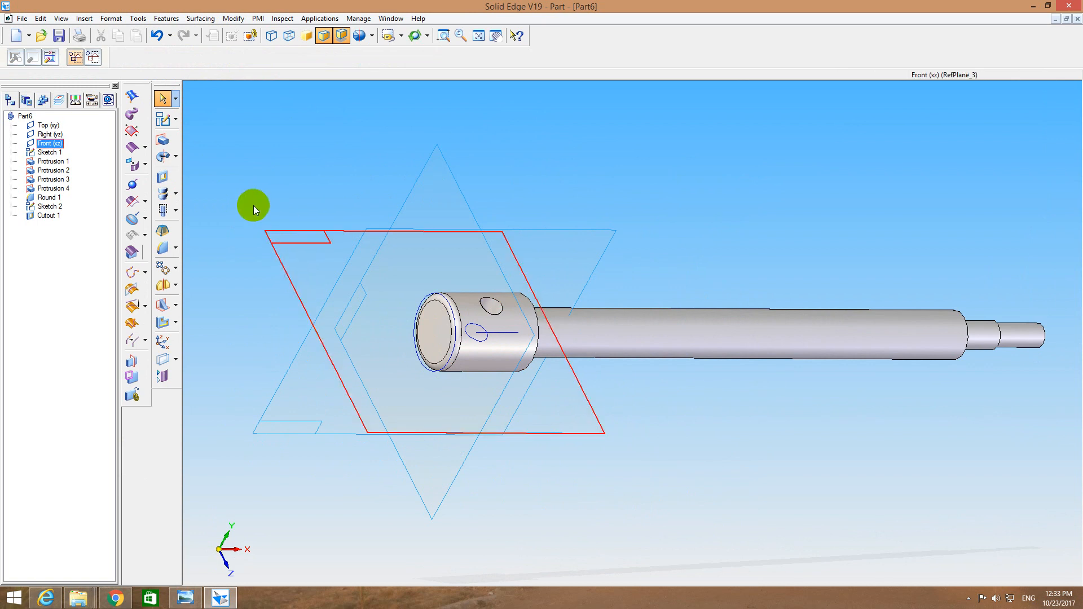
left_click(160, 120)
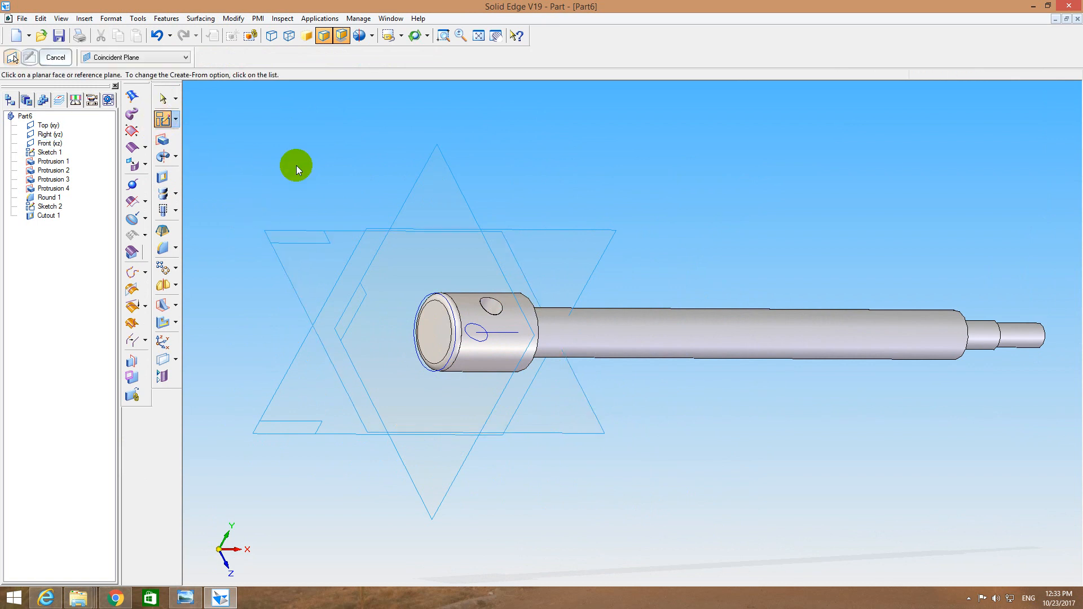
left_click(586, 235)
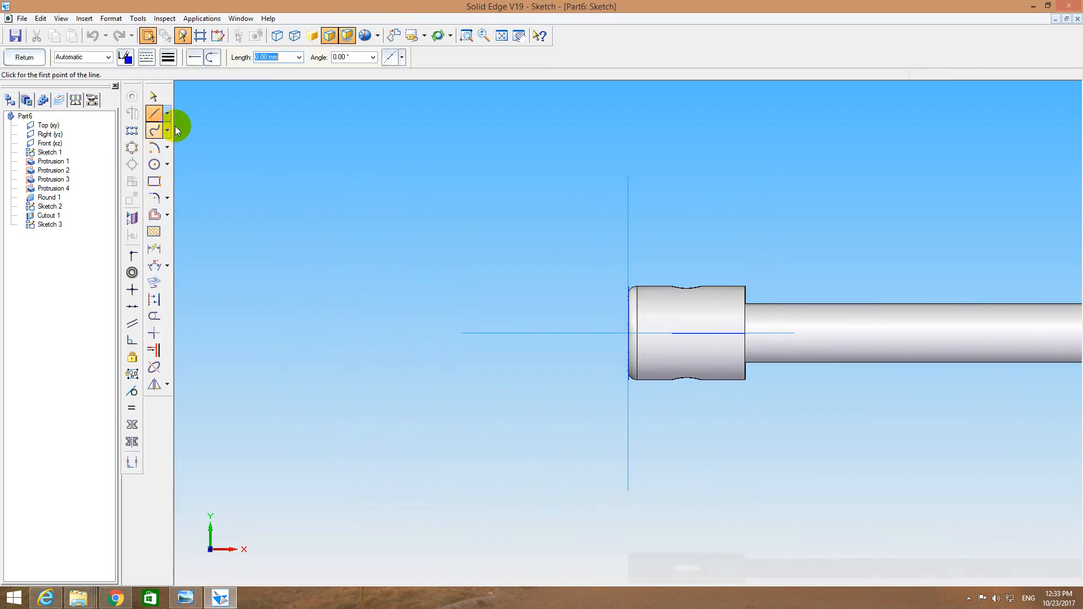
left_click(154, 164)
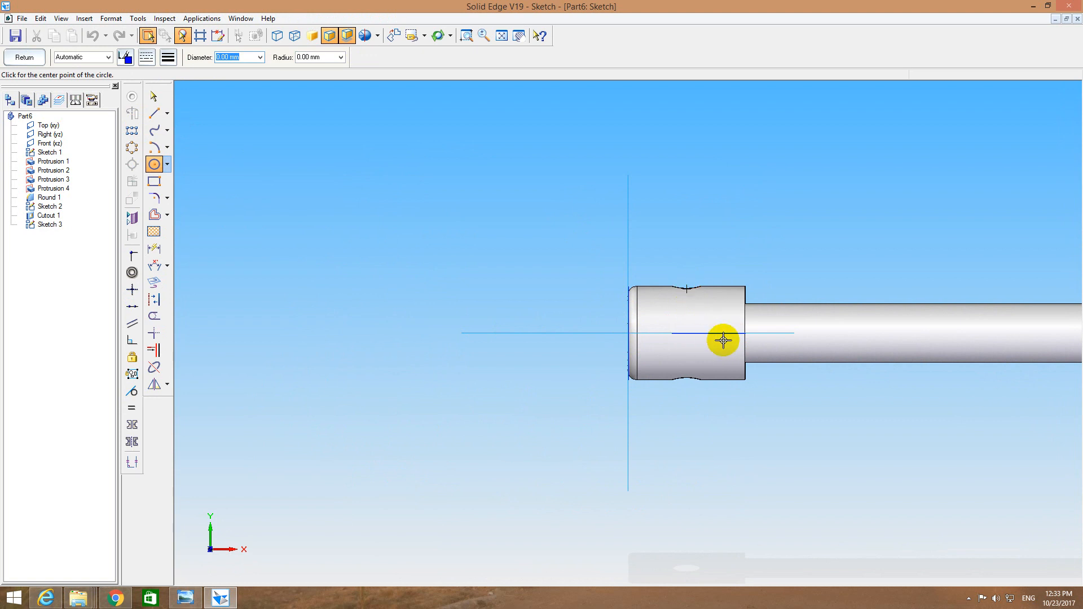
left_click(688, 332)
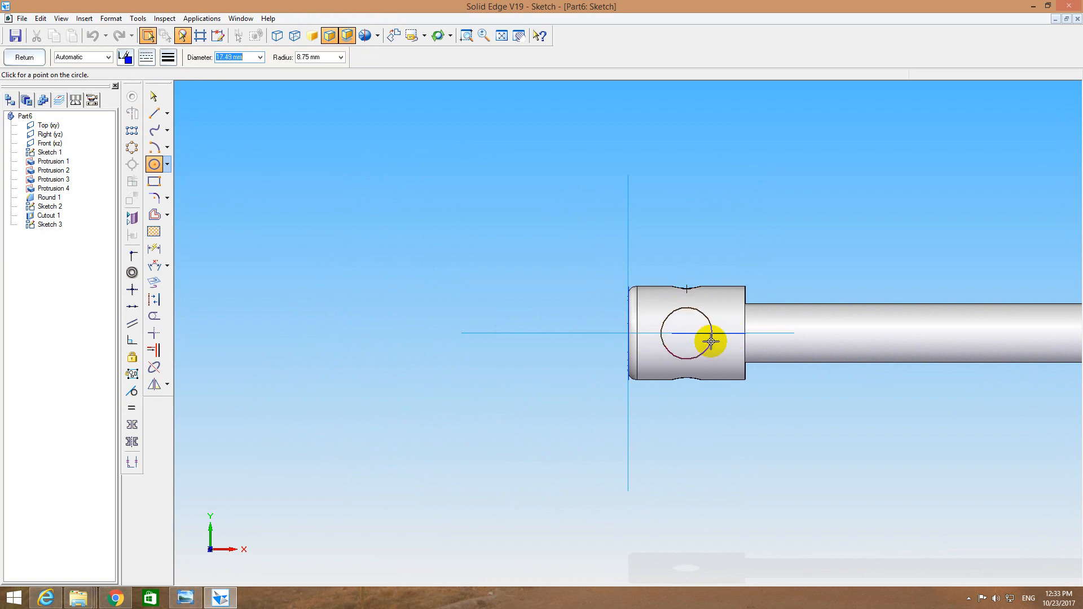
type("10")
key("Return")
key("Escape")
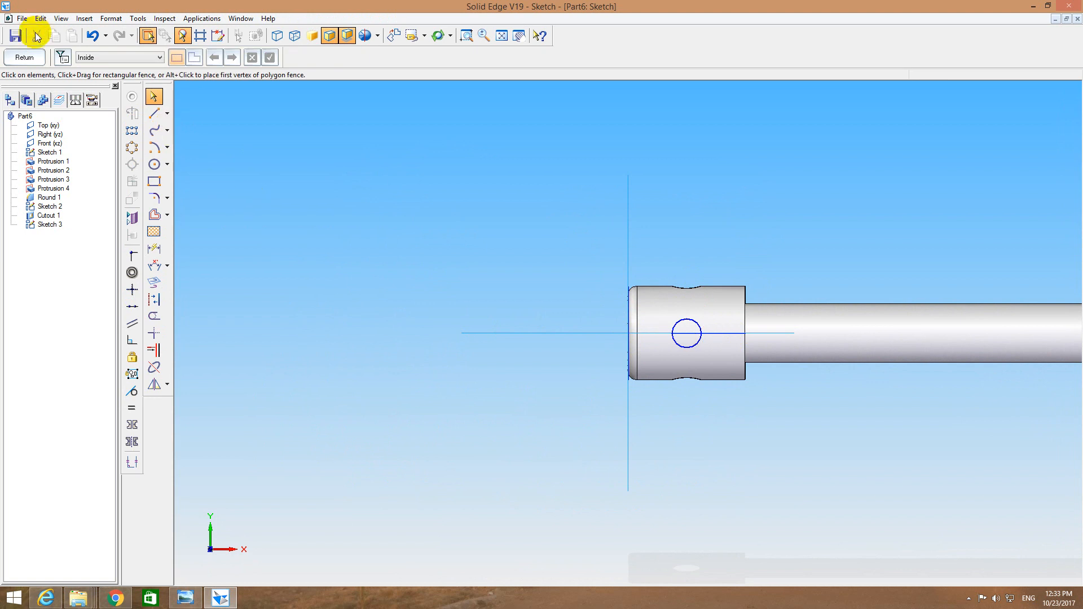
left_click(24, 57)
Cut the circle from the Top plane sketch through the head with a symmetric extent, crossing the first hole.
left_click(163, 176)
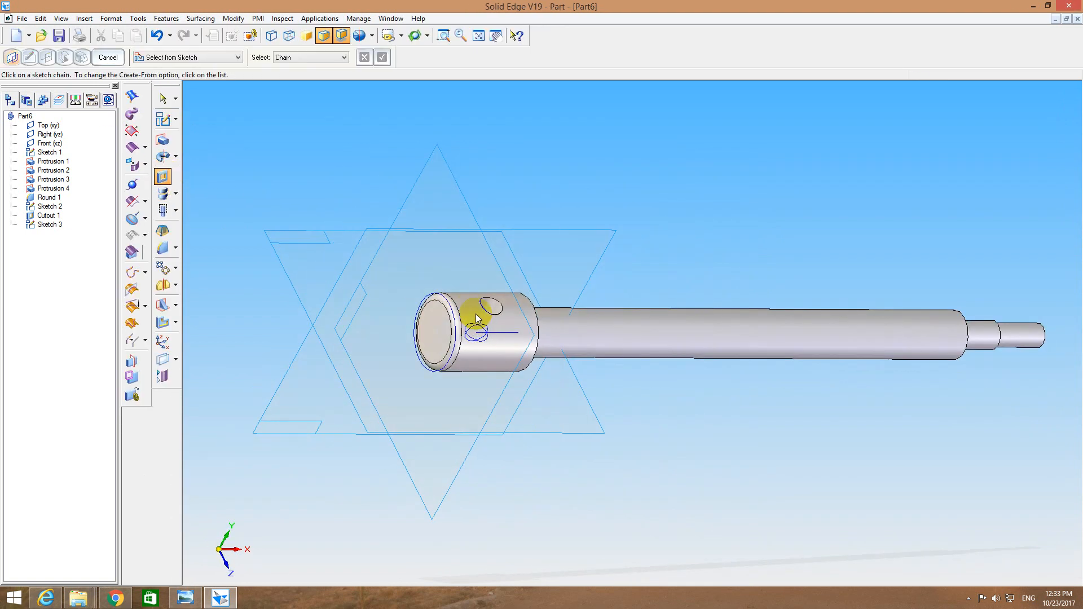
right_click(490, 334)
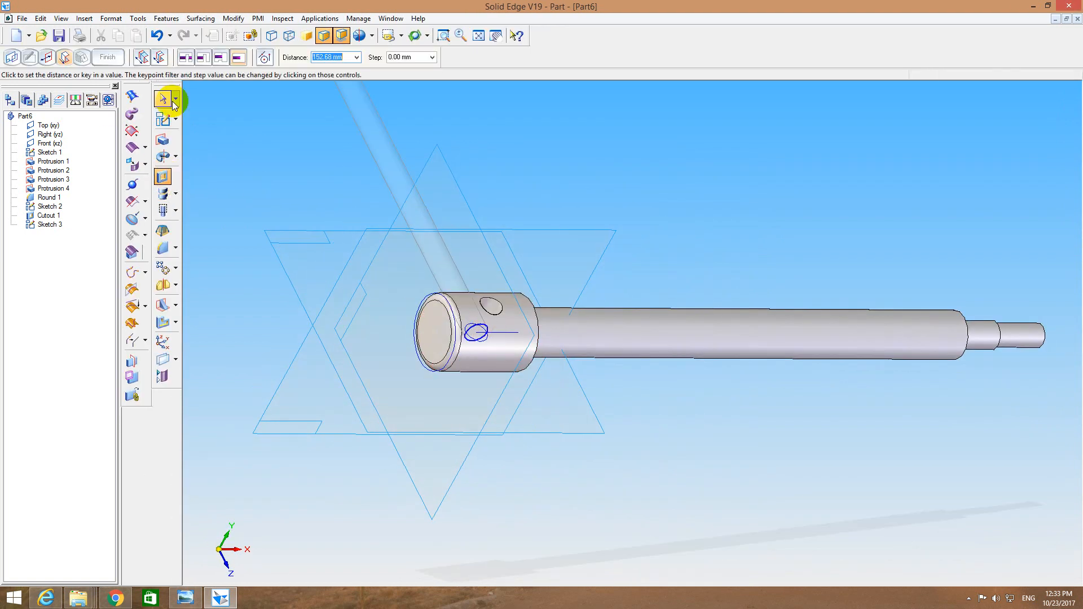
left_click(159, 58)
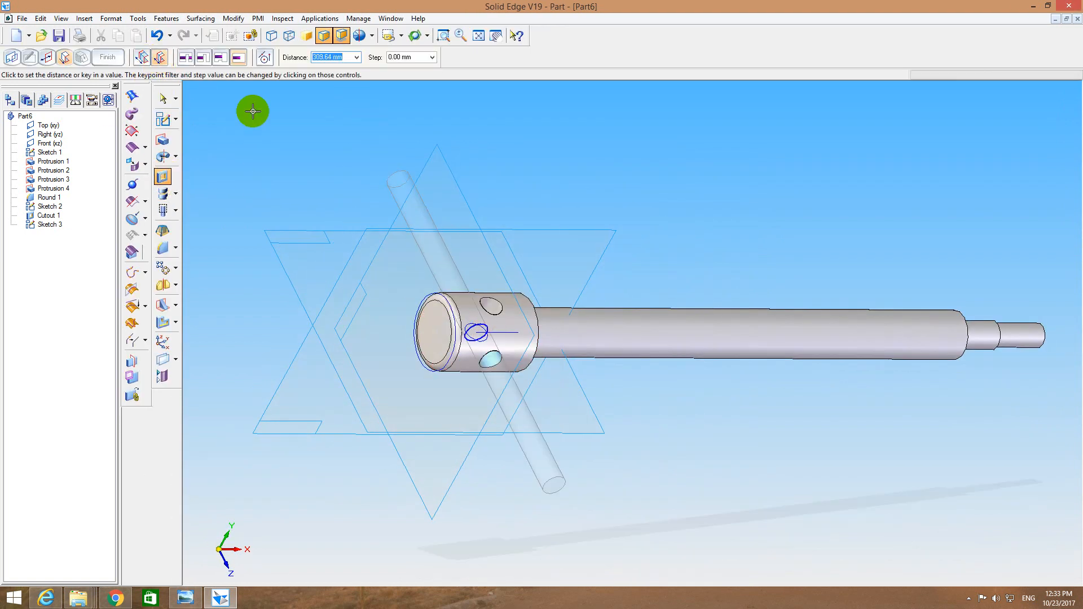
left_click(355, 194)
middle_click_drag(379, 197, 205, 162)
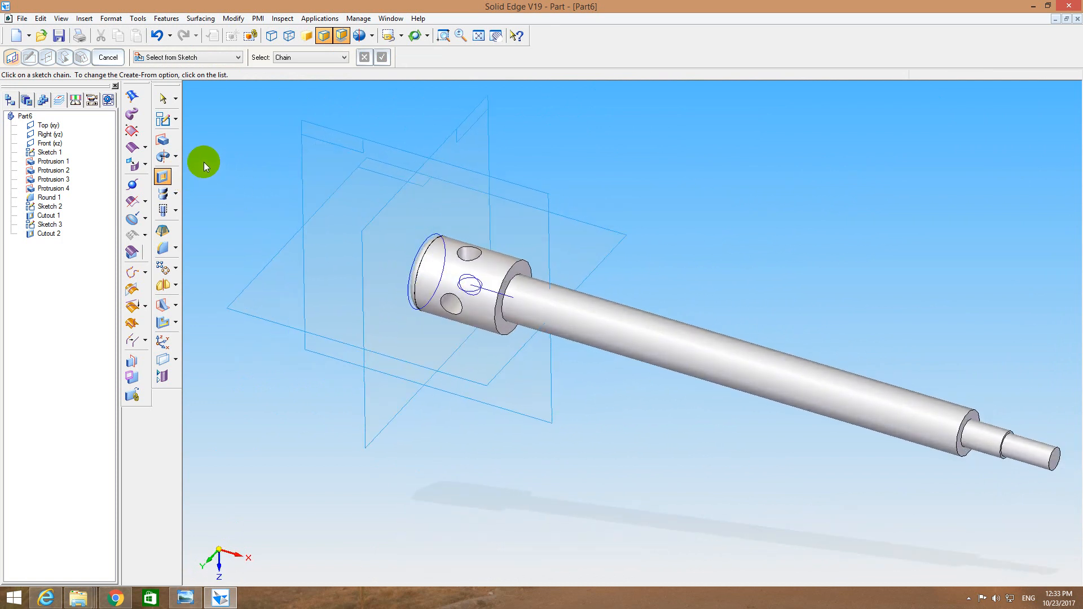
Add an M10 thread over the full cylinder extent of the rod's smallest end section, measured from its free end.
left_click(163, 210)
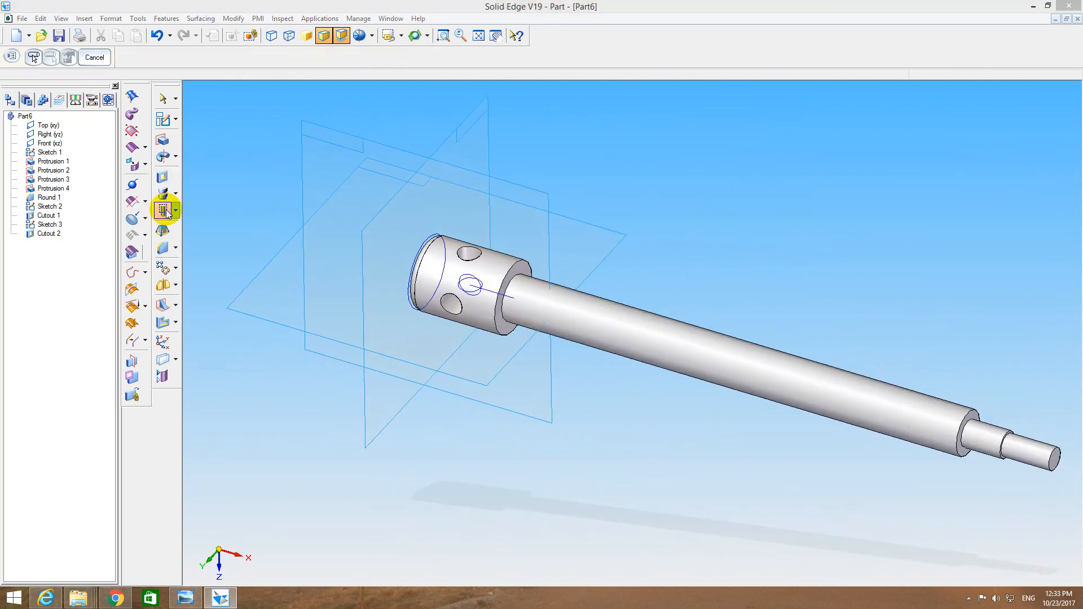
left_click(600, 266)
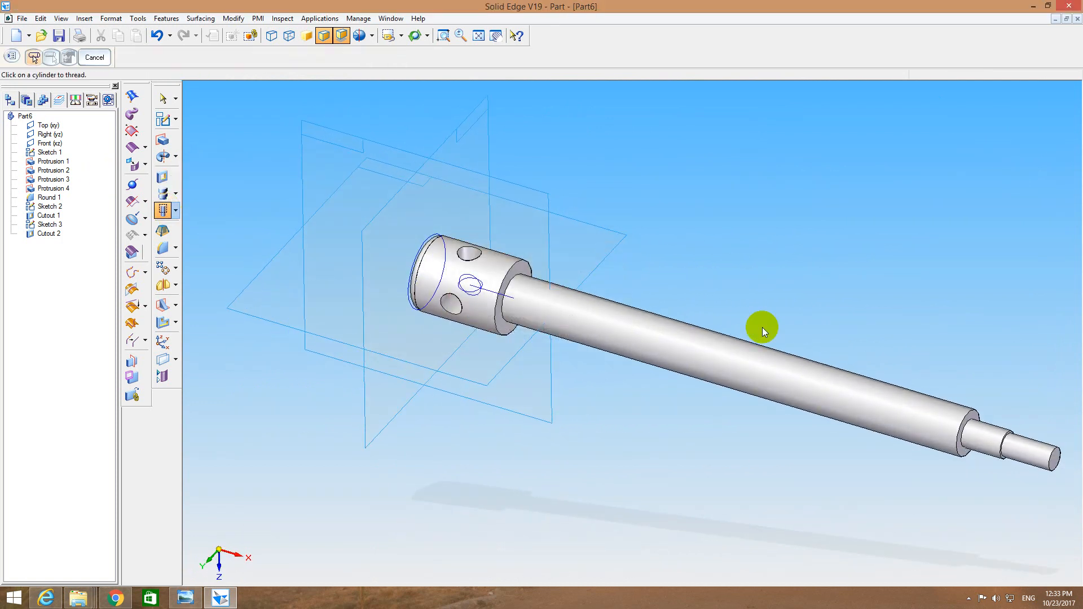
left_click(1024, 448)
left_click(1058, 455)
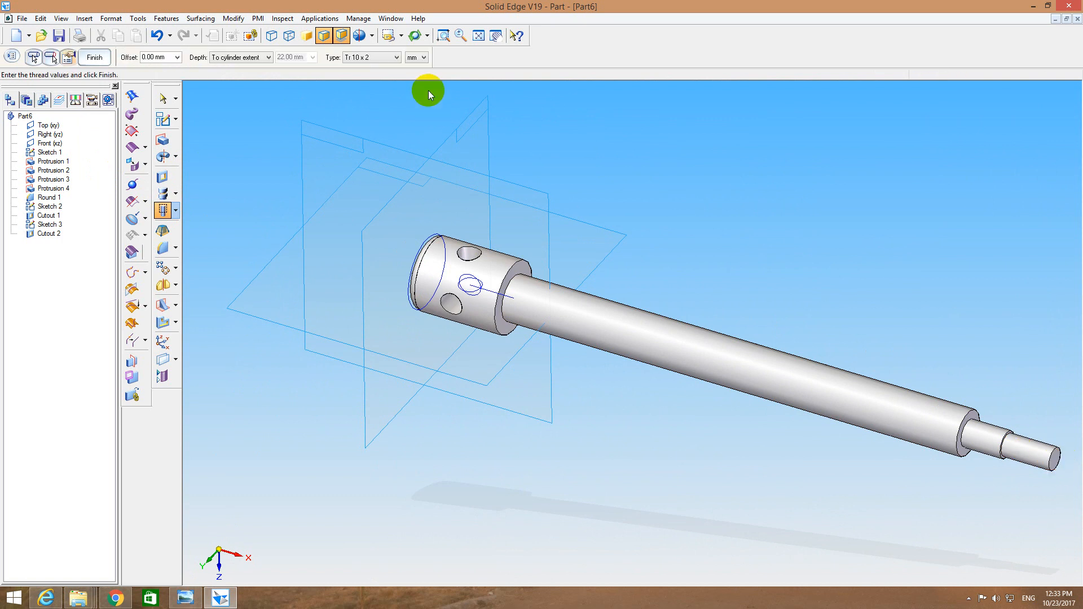
left_click(361, 57)
left_click(364, 72)
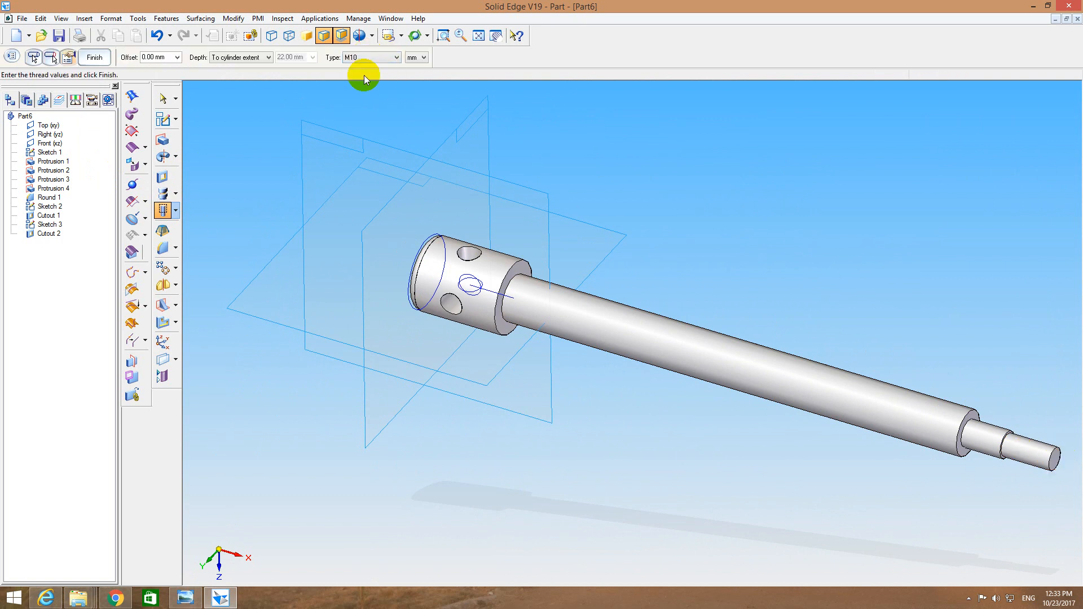
left_click(93, 57)
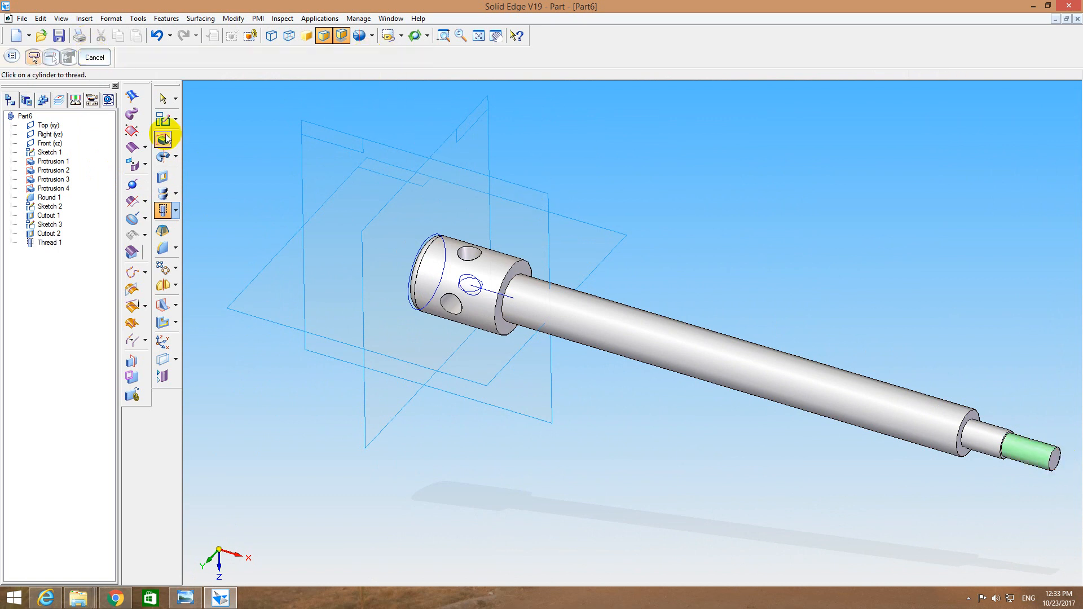
left_click(90, 58)
left_click(554, 271)
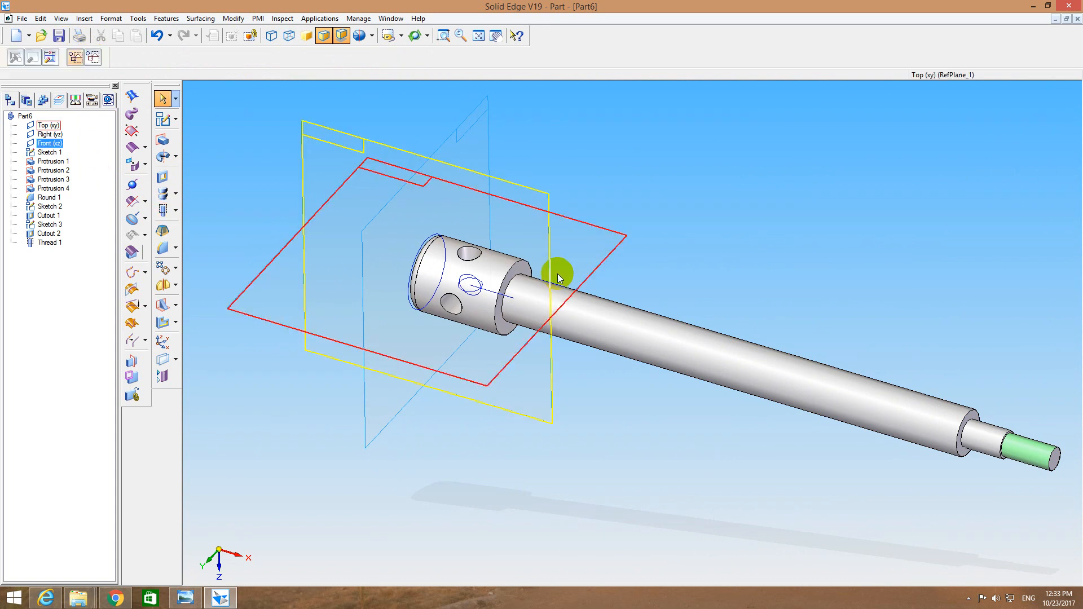
Start a sketch on the Front (xz) plane and draw a 170 mm line along the axis from the long shaft's end shoulder towards the head.
middle_click_drag(683, 250, 713, 271)
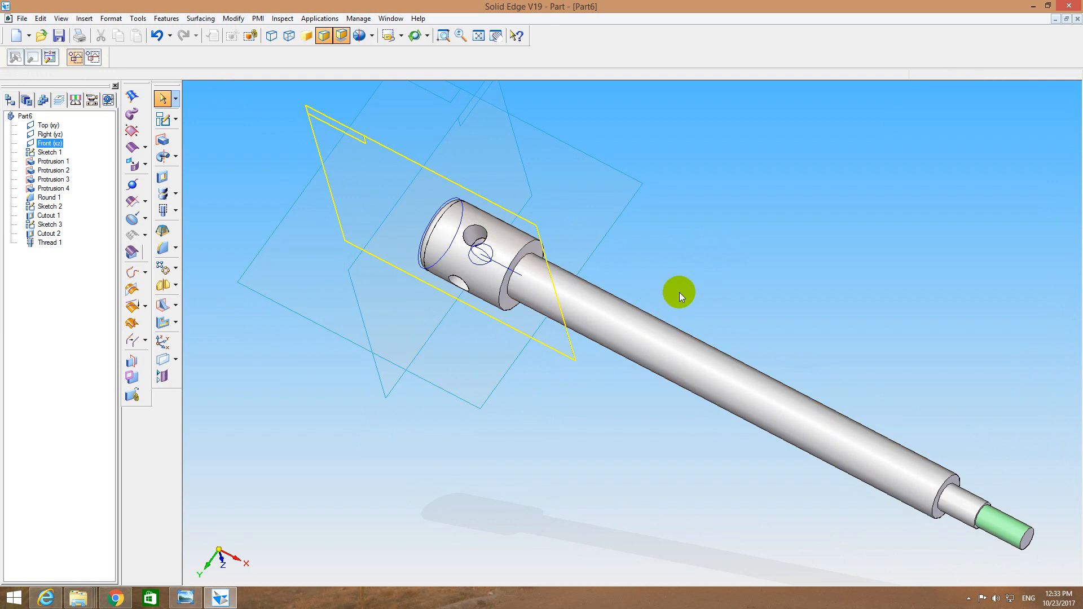
left_click(175, 124)
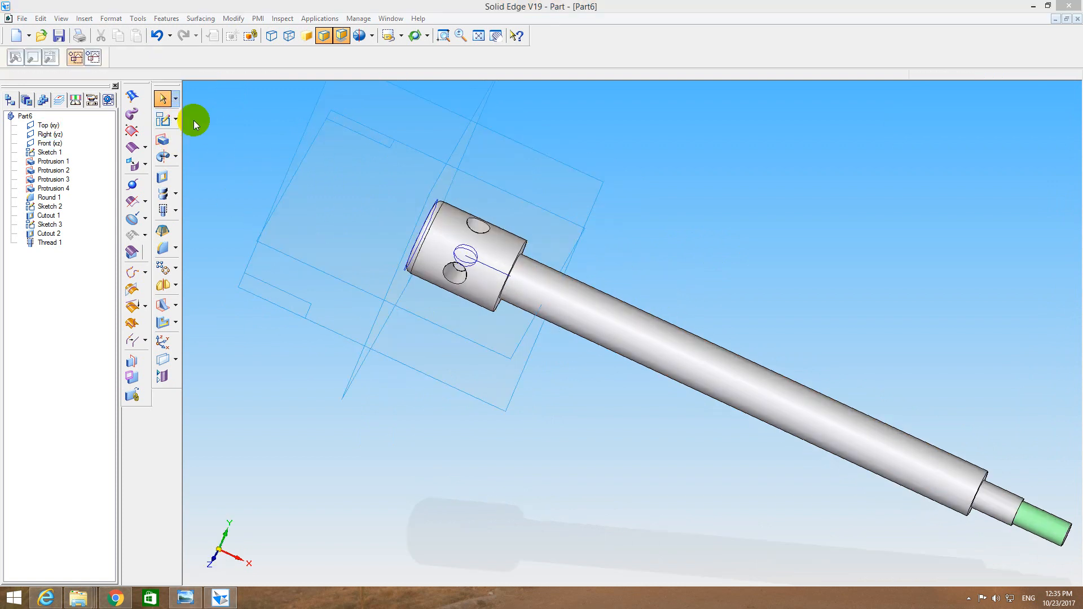
left_click(158, 119)
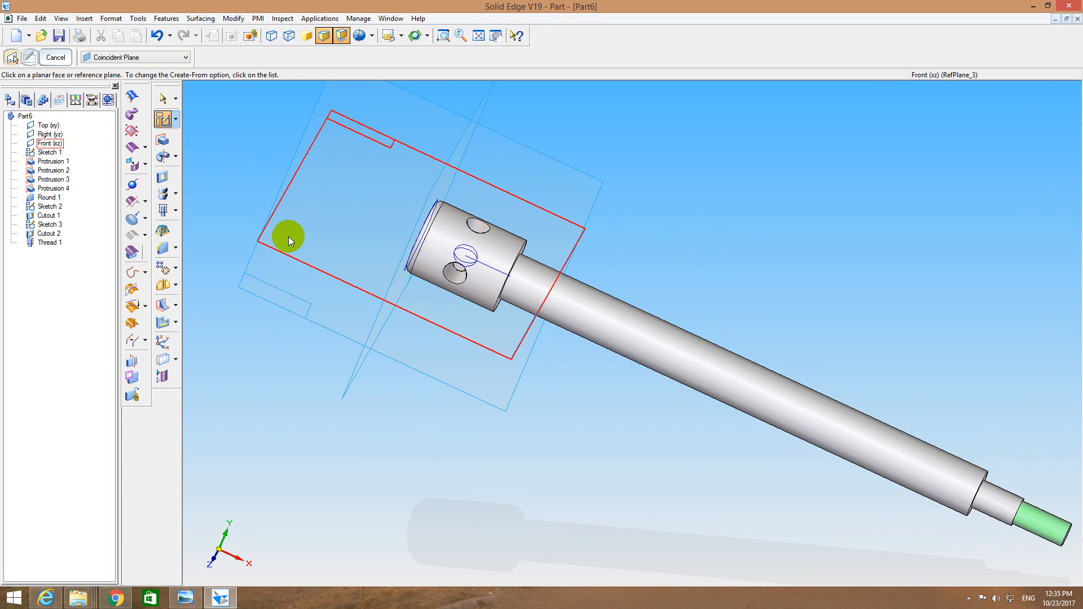
middle_click_drag(564, 402, 512, 362)
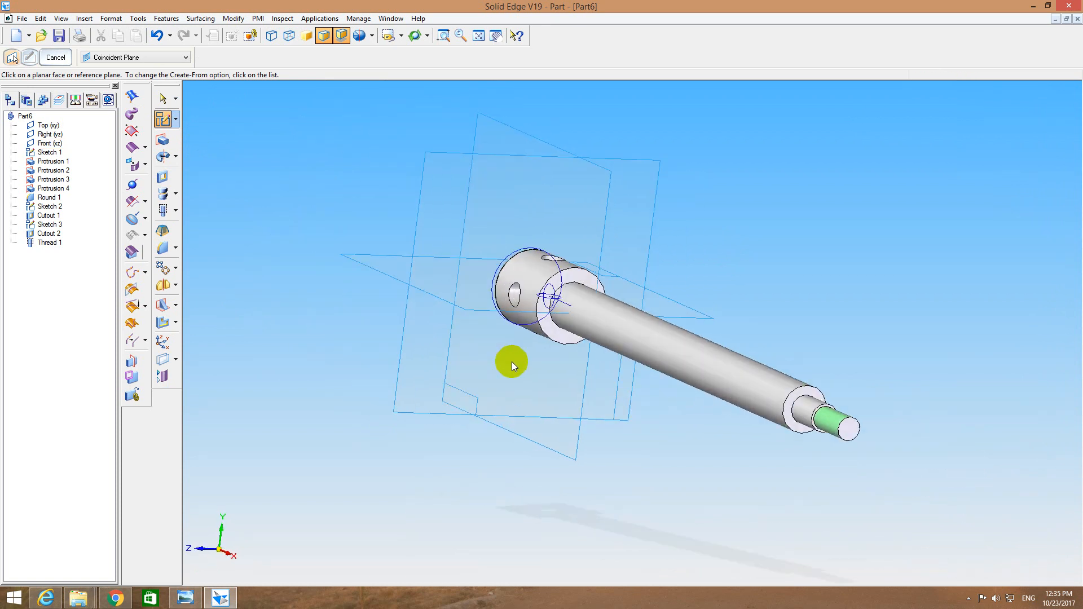
left_click(462, 313)
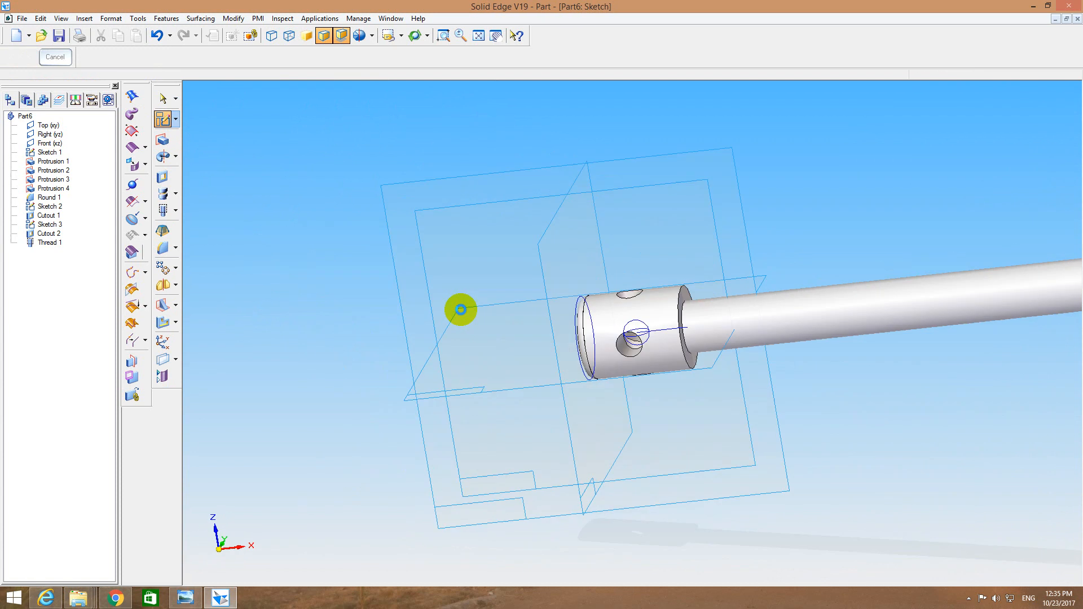
left_click(502, 36)
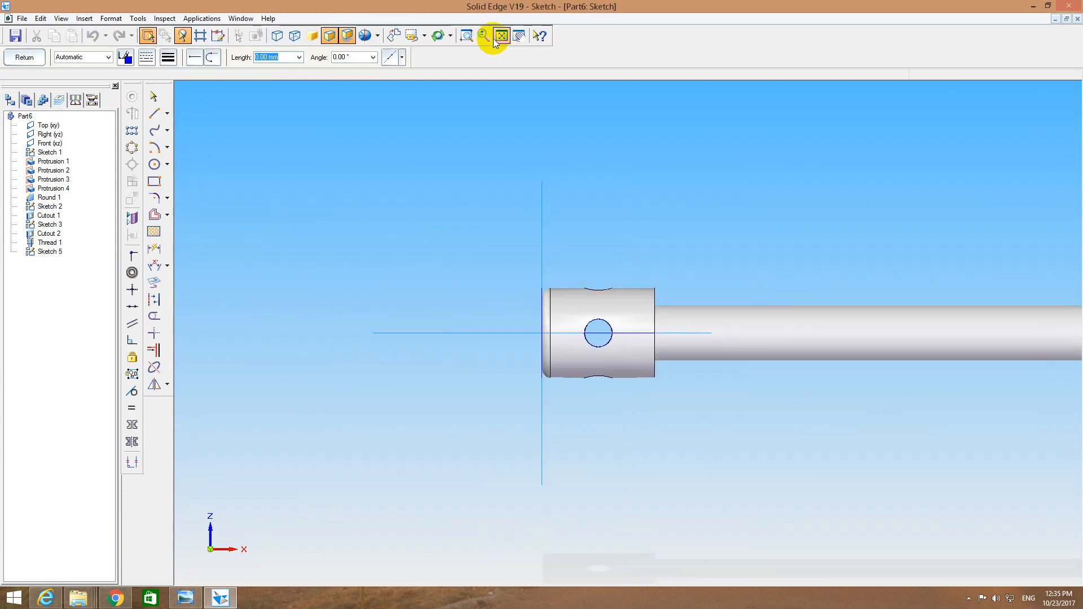
left_click(466, 35)
left_click_drag(753, 311, 983, 393)
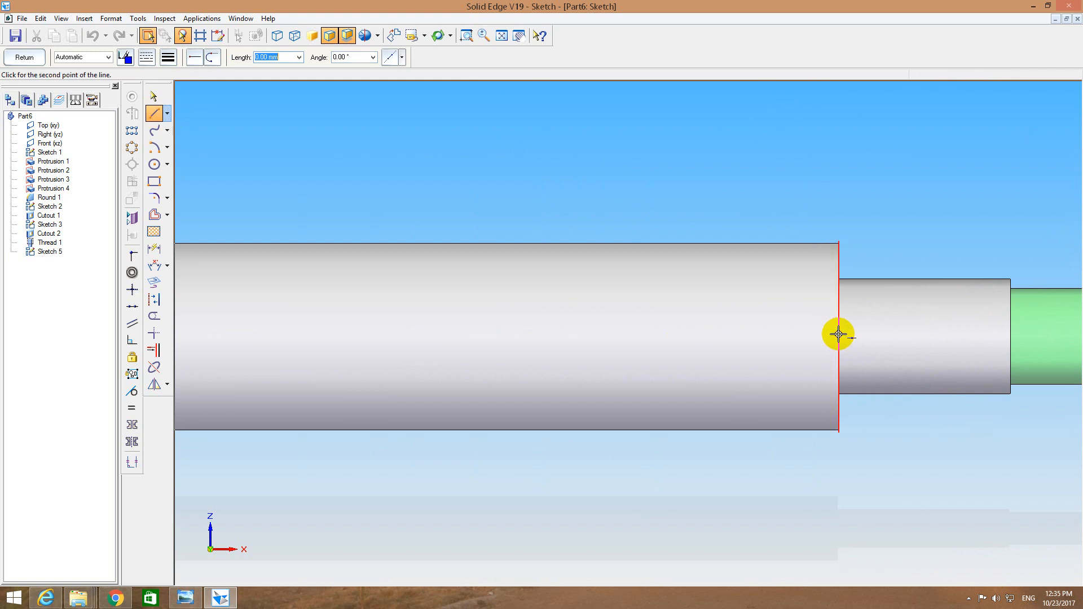
type("0")
key("Tab")
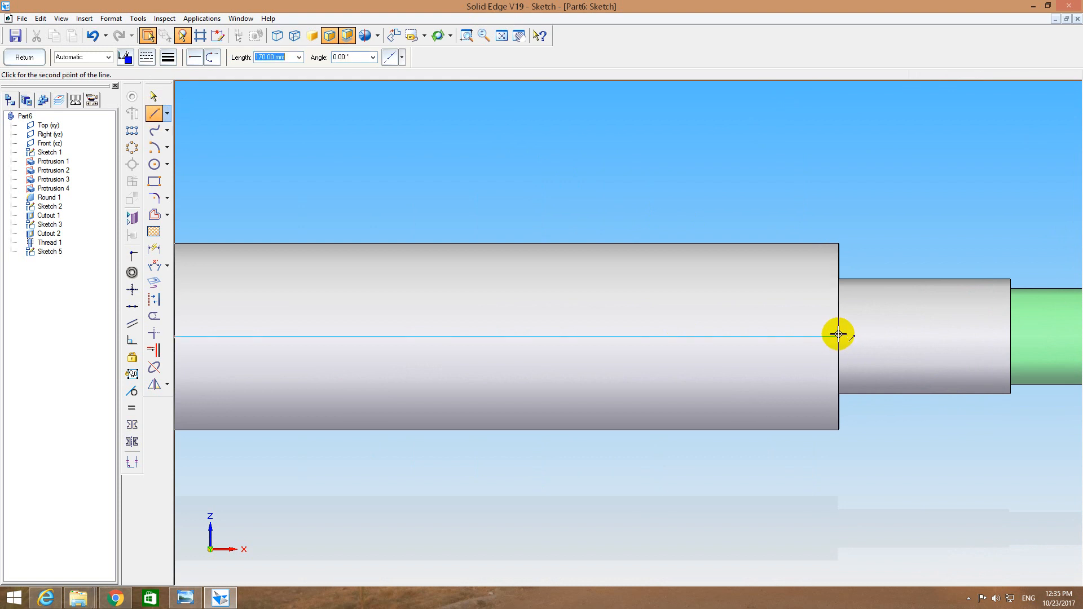
left_click(839, 336)
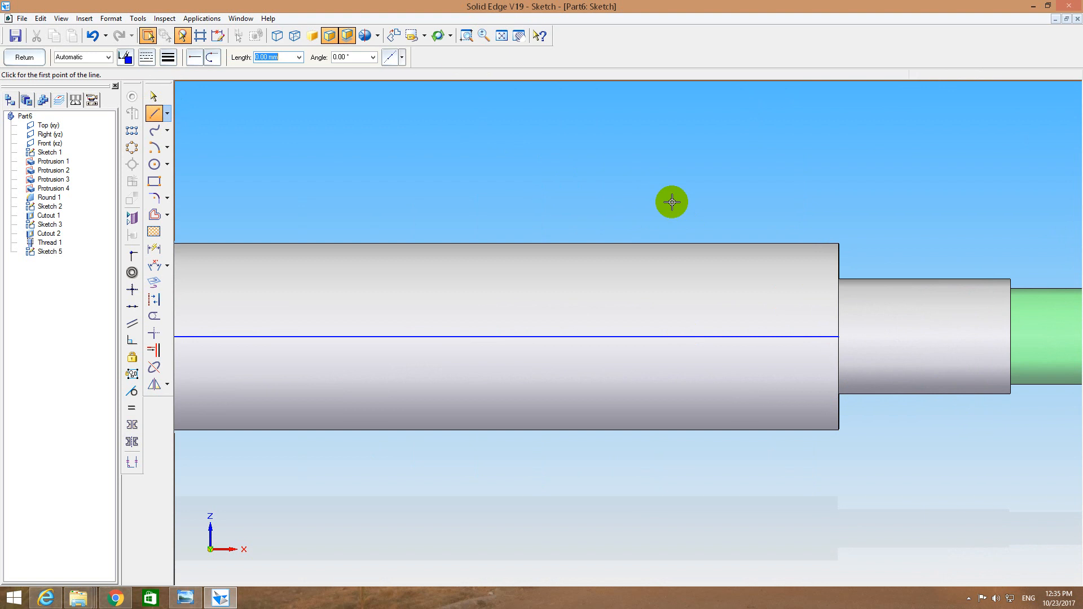
Draw a small rectangle at the upper corner of the shaft's shoulder beside the narrower end section and close the sketch.
left_click(154, 182)
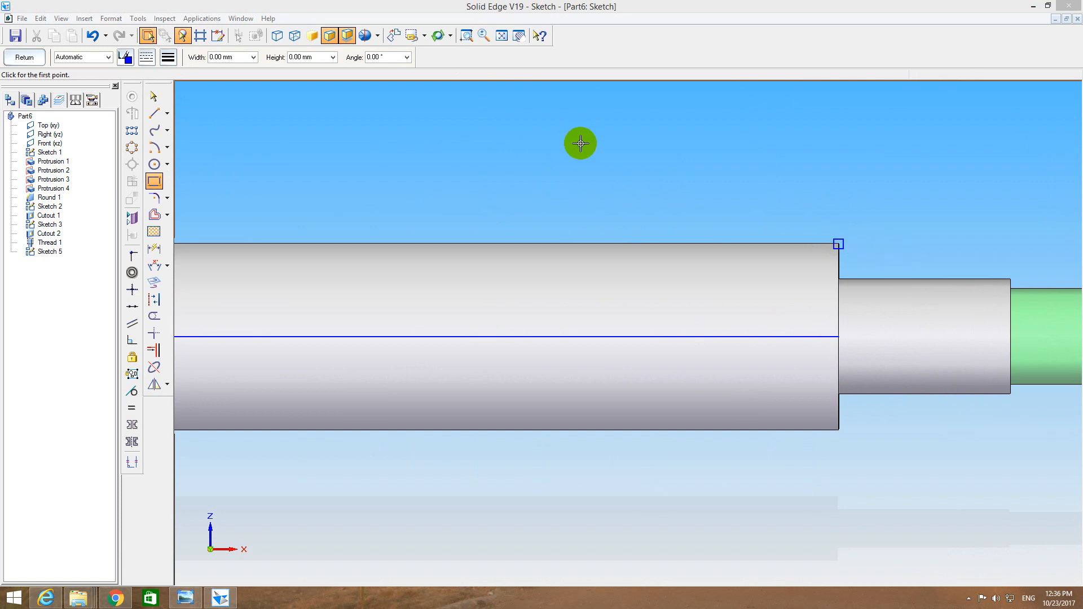
left_click(502, 36)
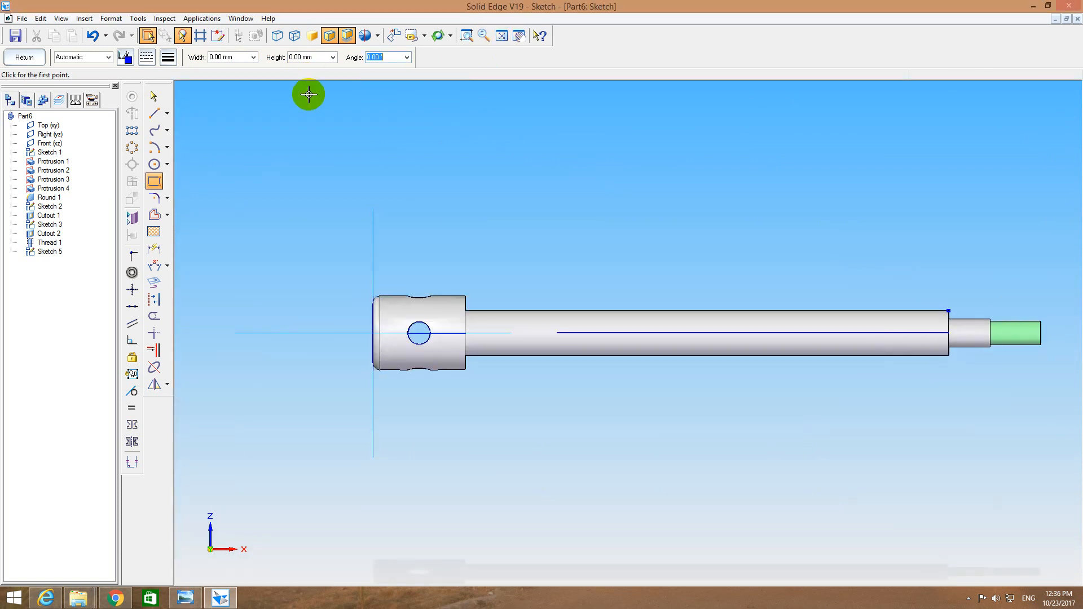
left_click(41, 59)
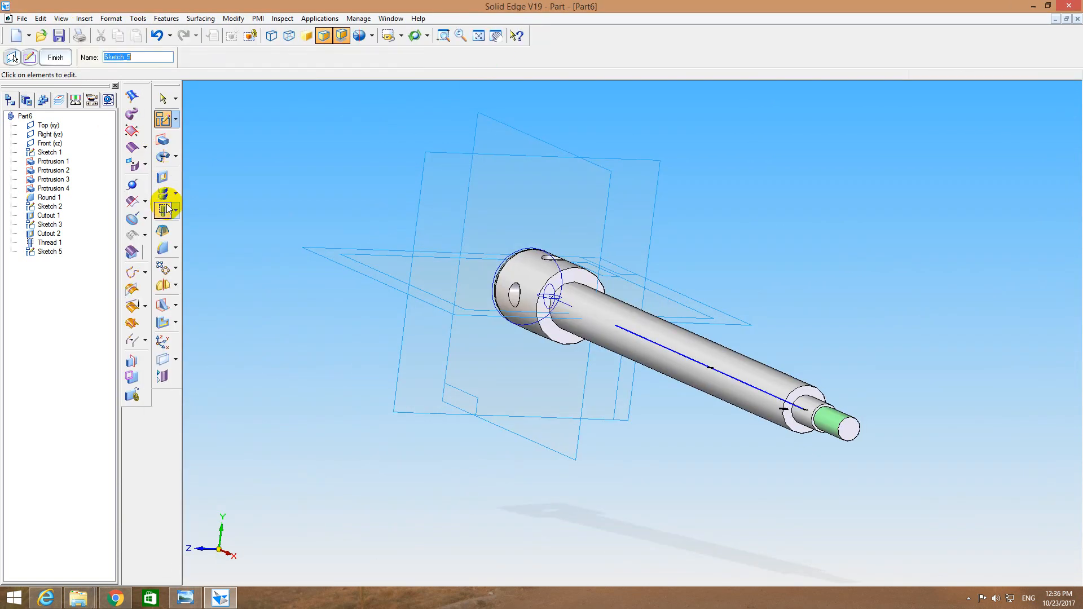
Create a helical cutout along the shaft from the small rectangle, using the sketched centre line as axis and starting at its threaded-tip end.
left_click(163, 194)
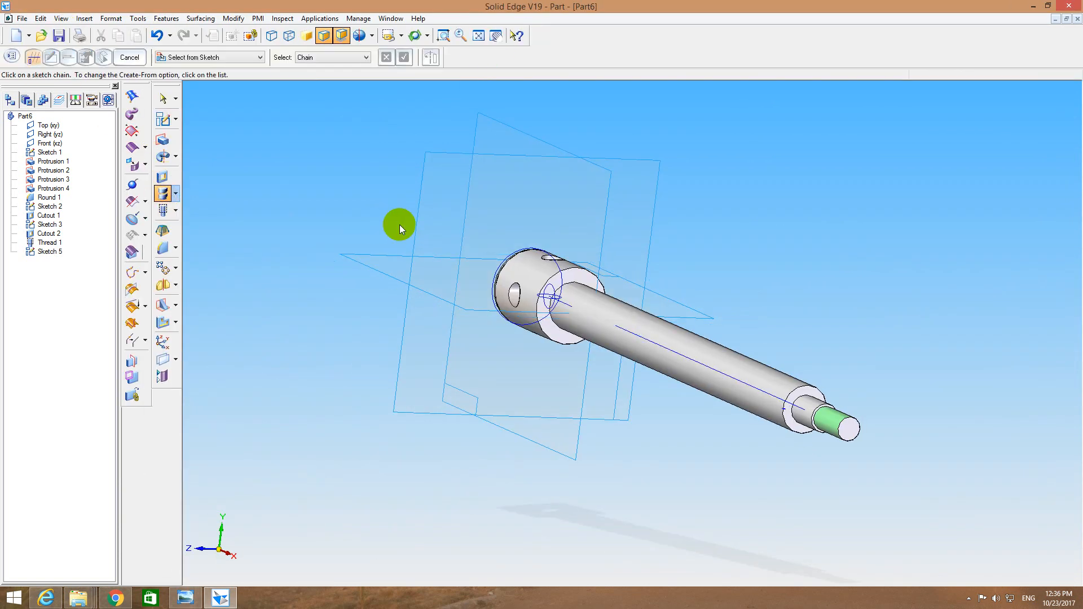
left_click(784, 411)
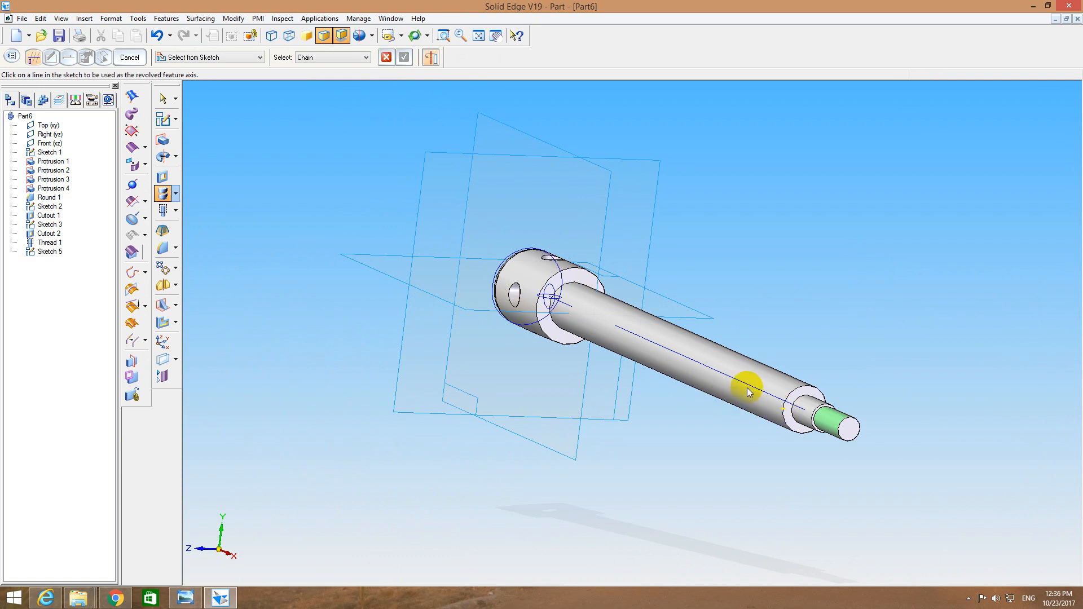
left_click(754, 388)
left_click(806, 415)
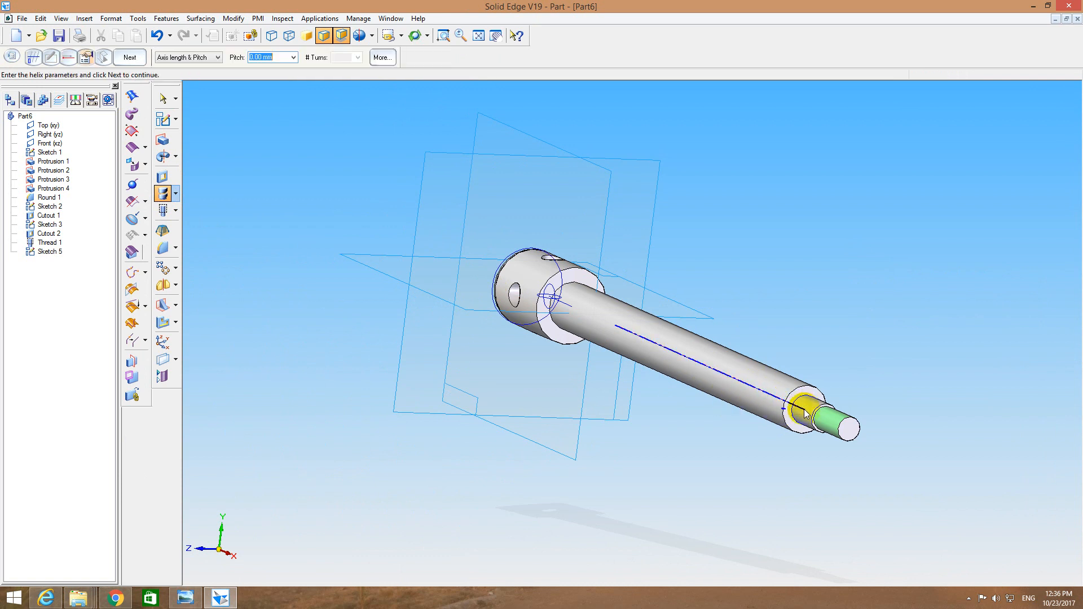
key("Return")
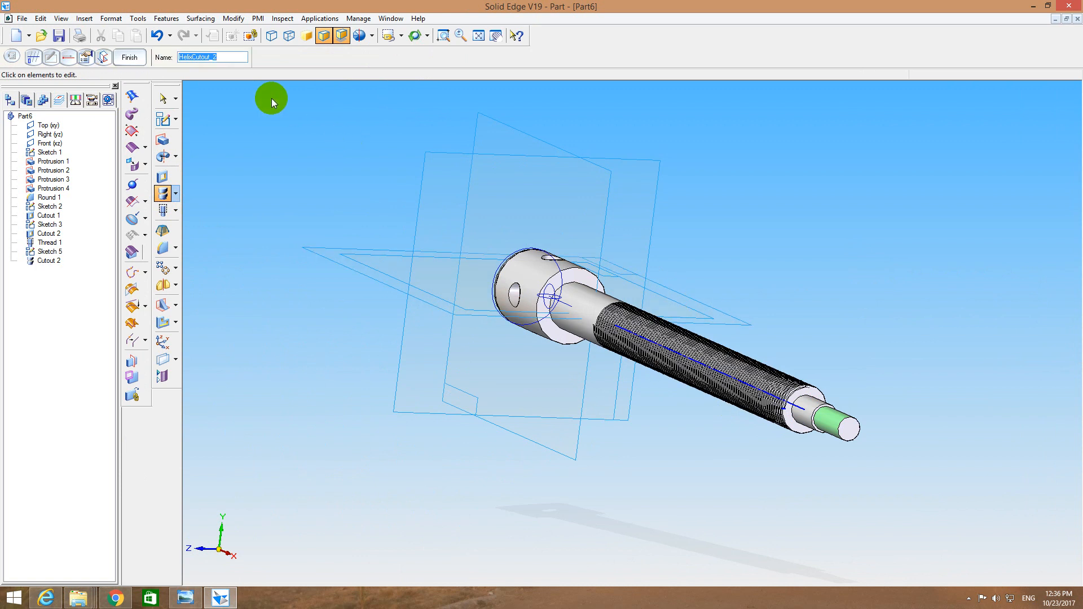
middle_click_drag(252, 156, 381, 157)
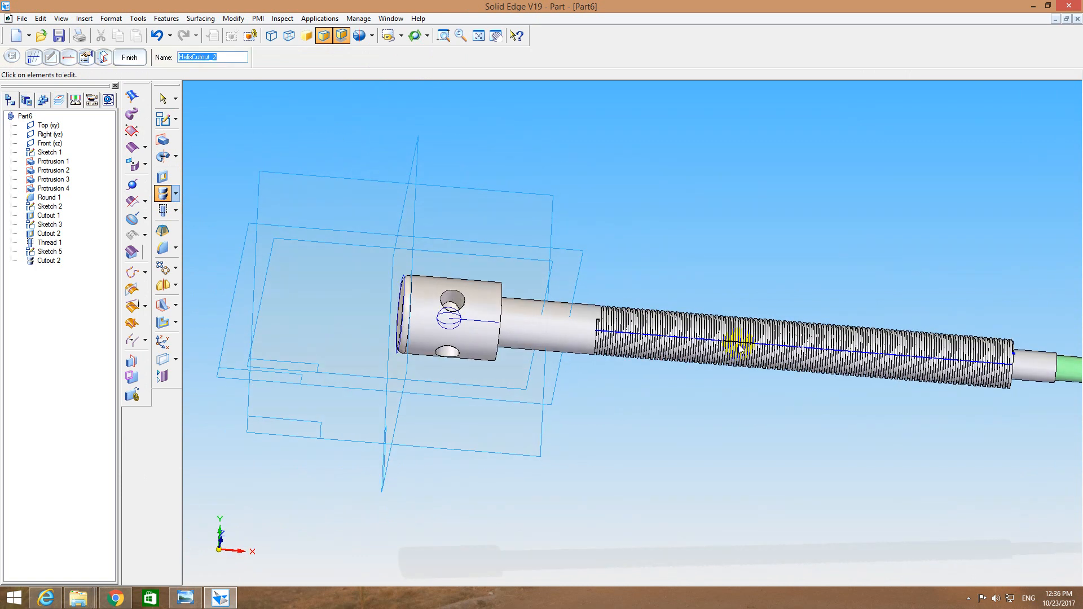
middle_click_drag(475, 158, 439, 179)
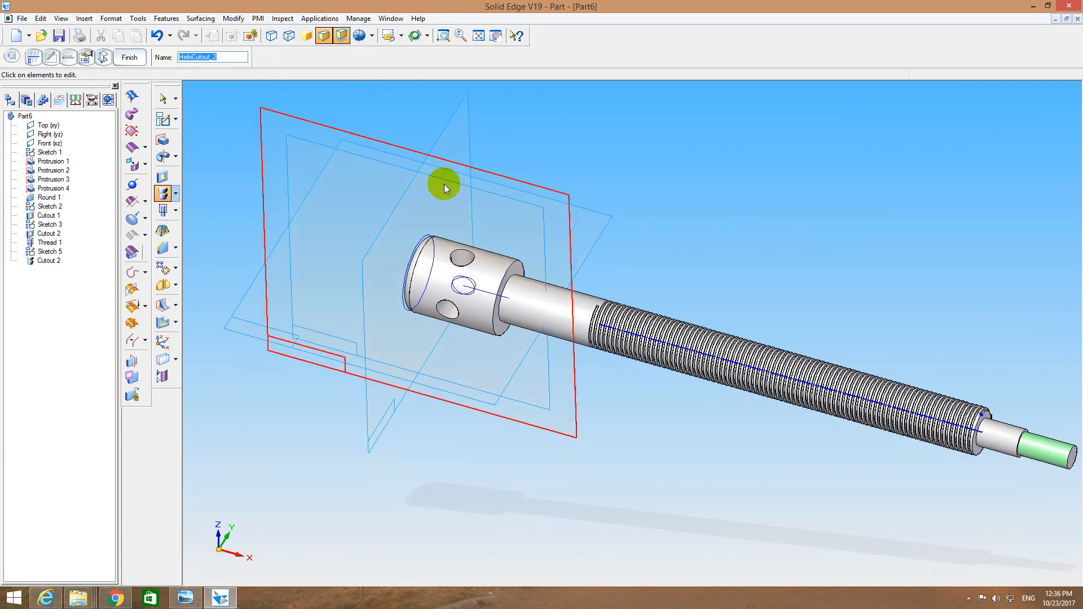
left_click(129, 57)
Save the part as Screw Rod with the same title in its properties, and close it.
left_click(60, 35)
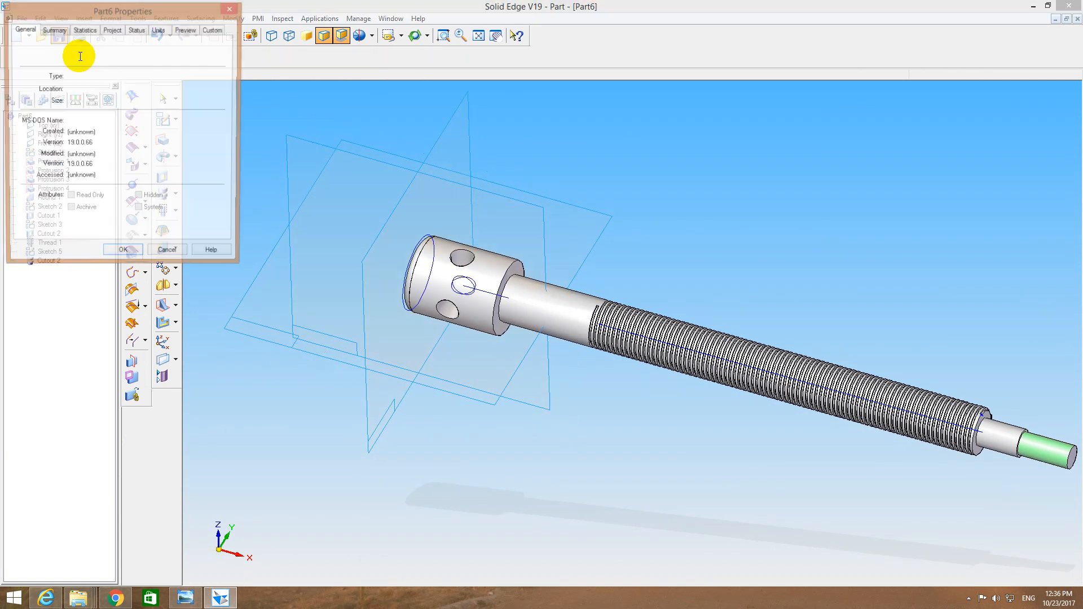
left_click(53, 28)
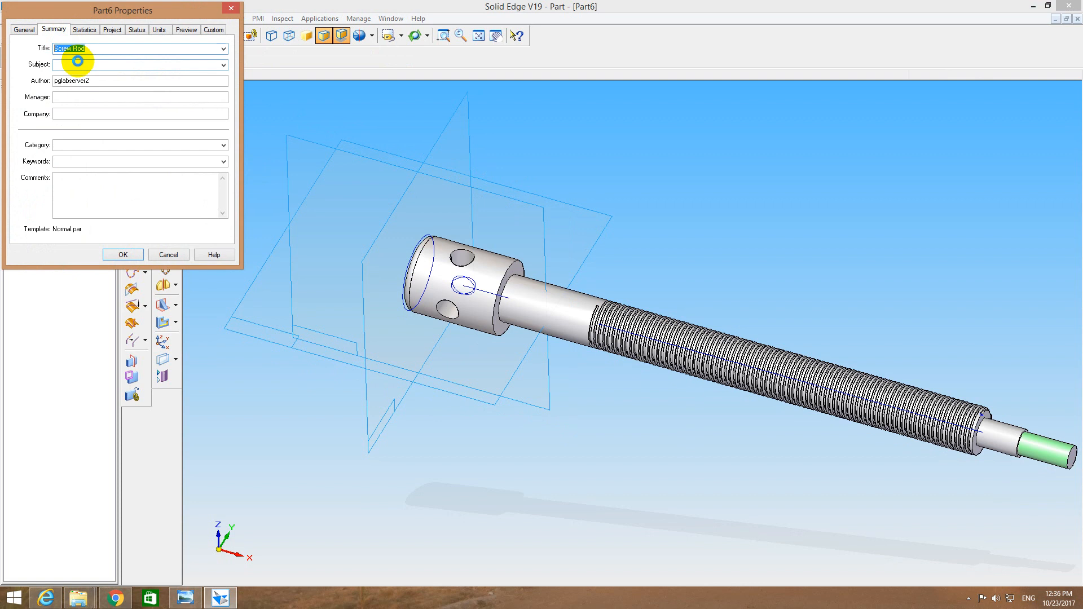
key("Return")
type("Screw Rod")
key("Return")
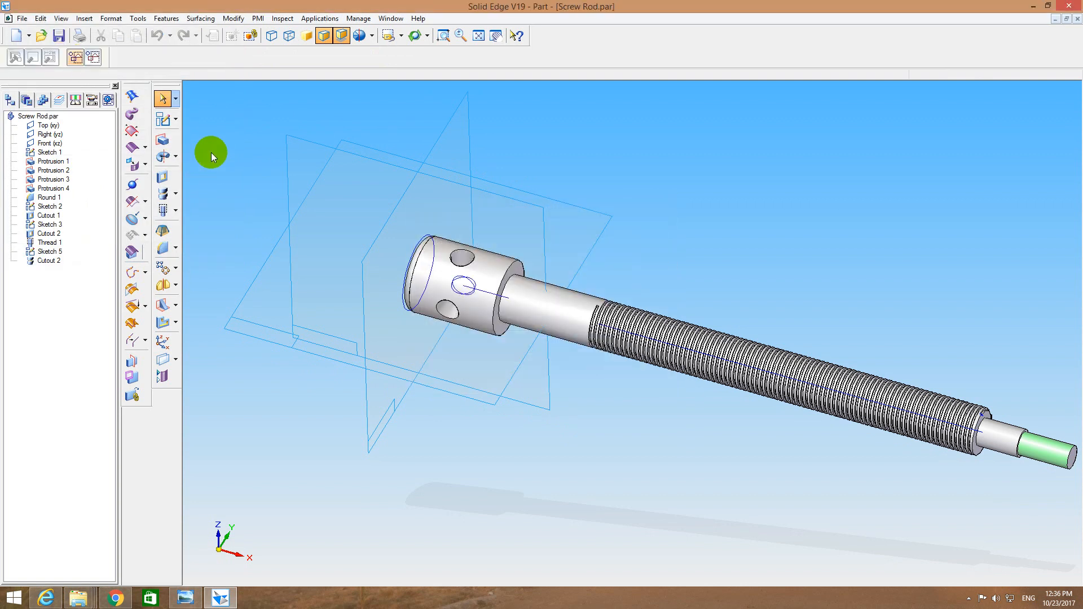
left_click(1077, 19)
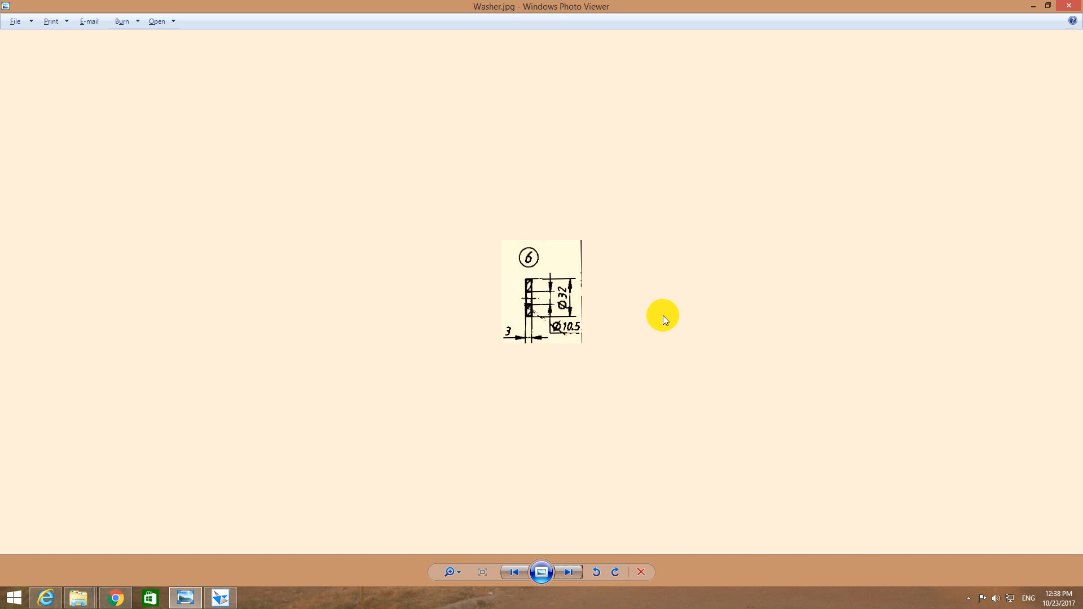
Look through the drawings of the remaining parts, such as the clamping plate, nuts and jaw grip, for their shapes and dimensions.
key("Right")
key("Right")
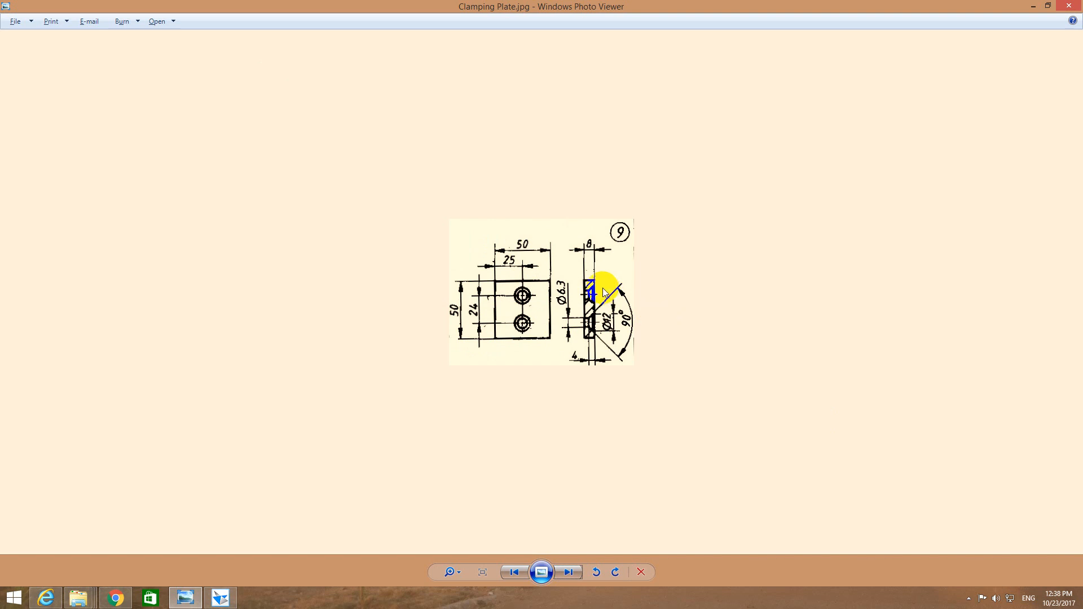
key("Right")
key("Right")
key("Right")
key("Right")
key("Right")
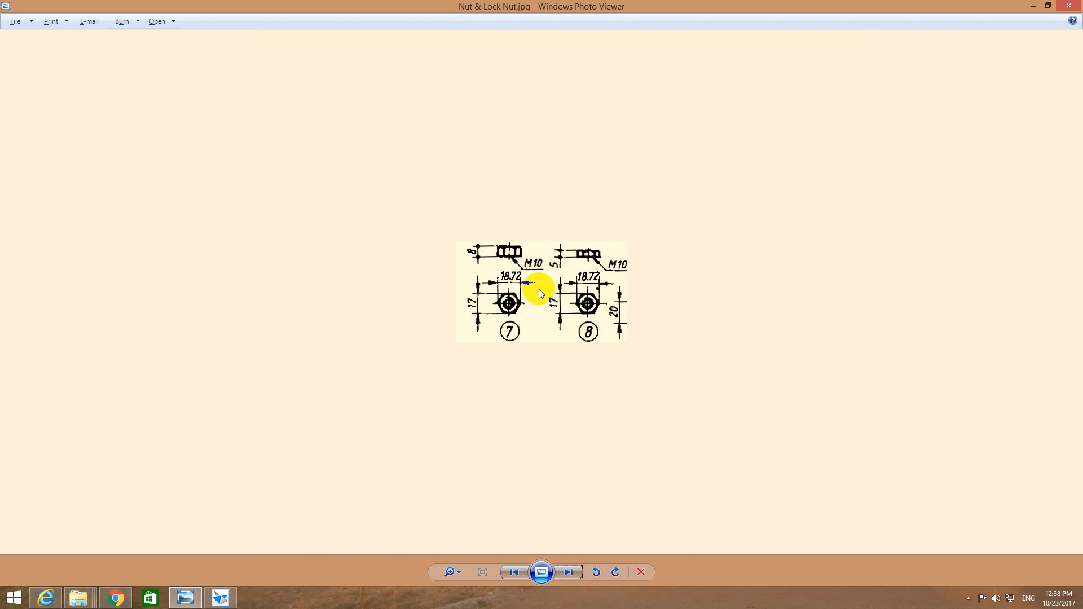
key("Right")
key("Right")
key("Right")
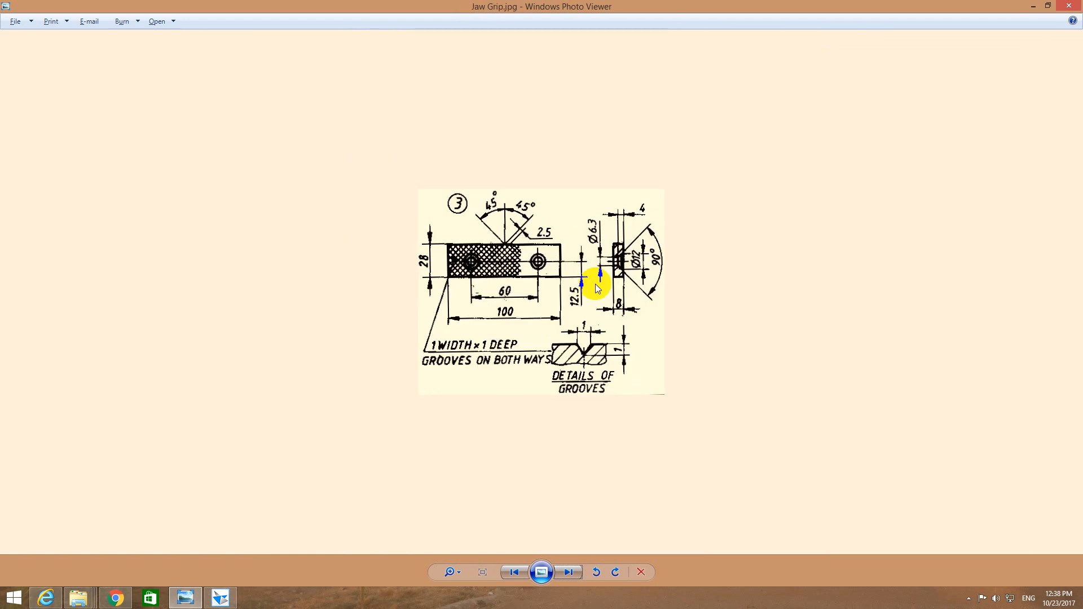
key("Right")
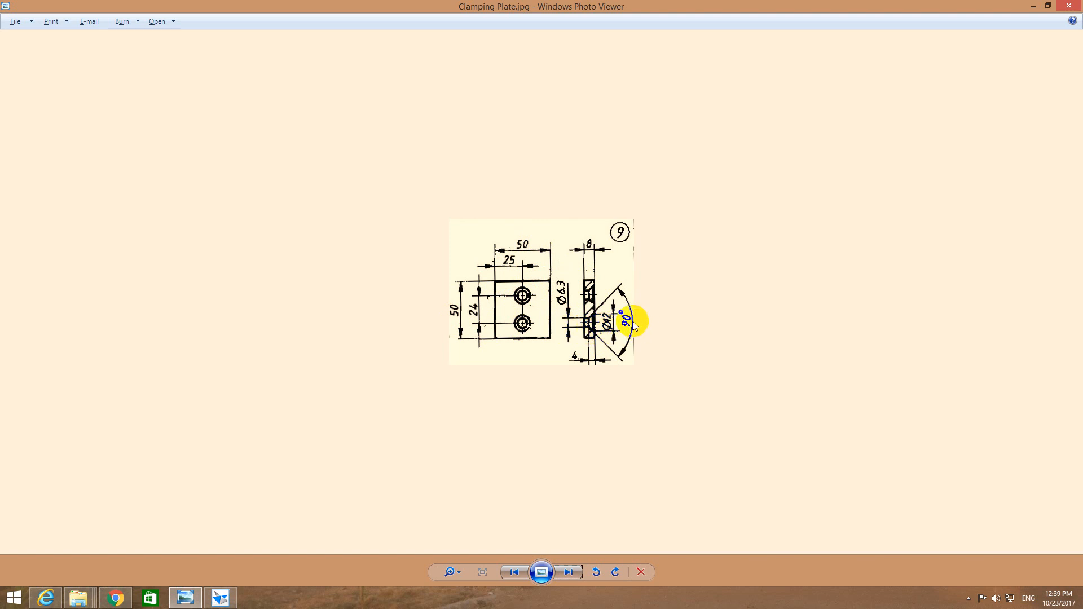
Switch to Solid Edge, create a new part and open a sketch on the Right (yz) plane.
left_click(221, 599)
left_click(297, 142)
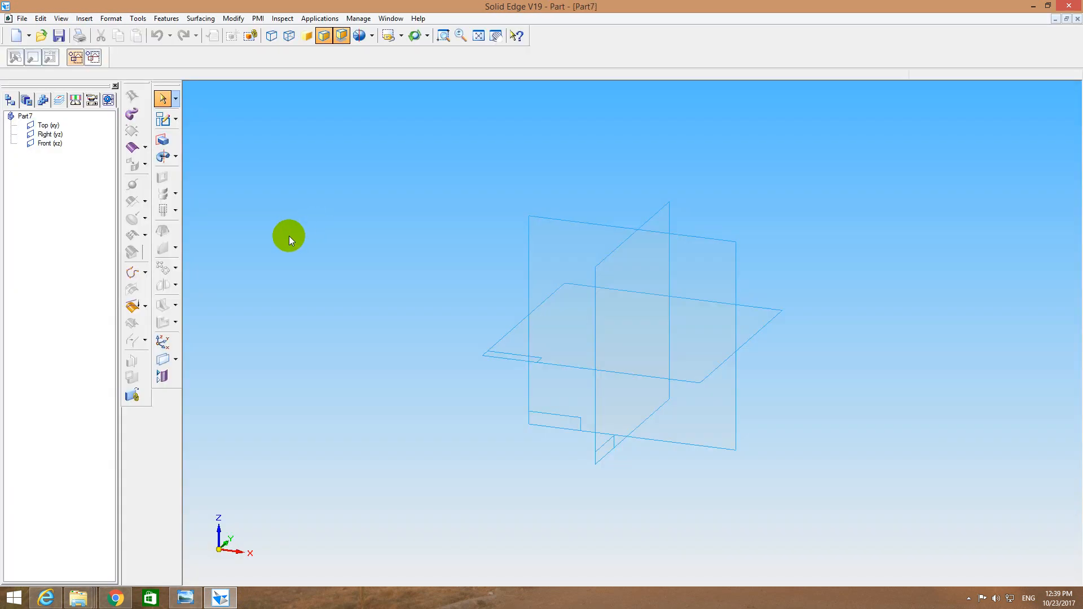
left_click(171, 121)
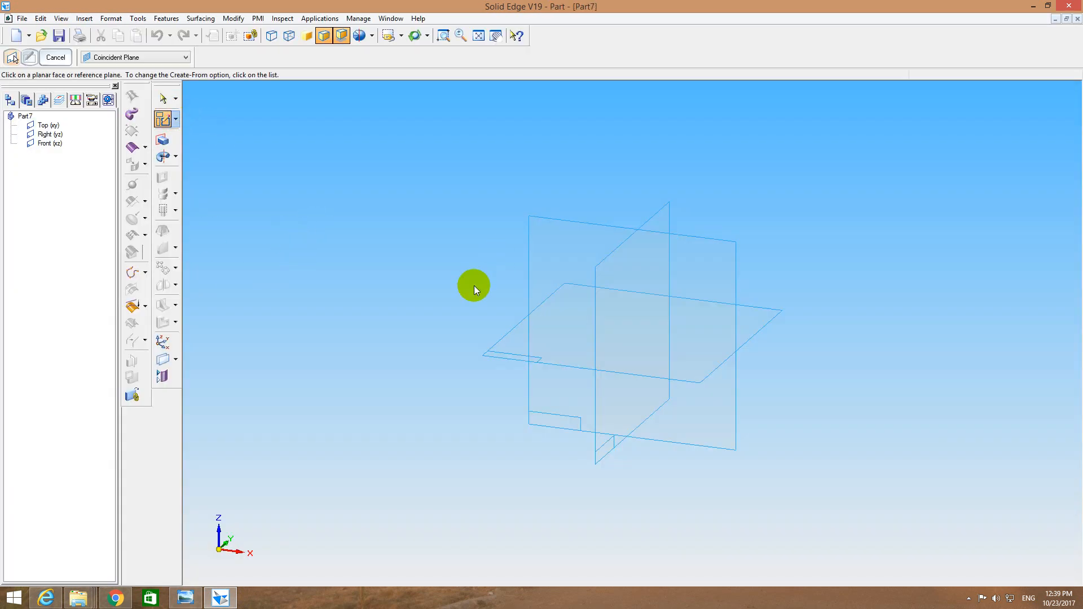
left_click(577, 310)
Sketch a circle of 32 mm diameter centred on the origin and close the sketch.
left_click(154, 164)
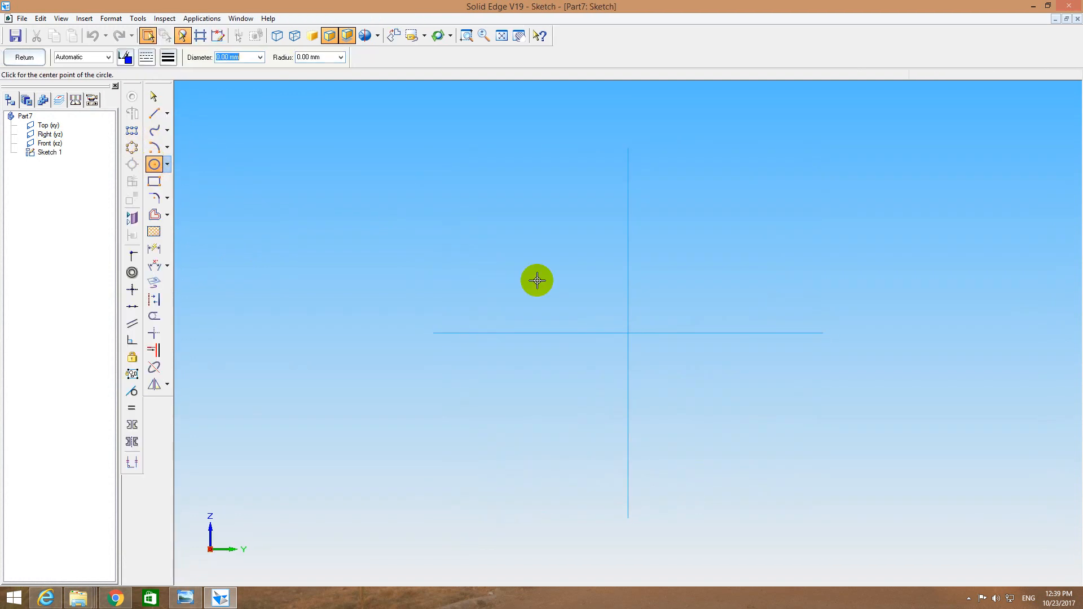
left_click(628, 333)
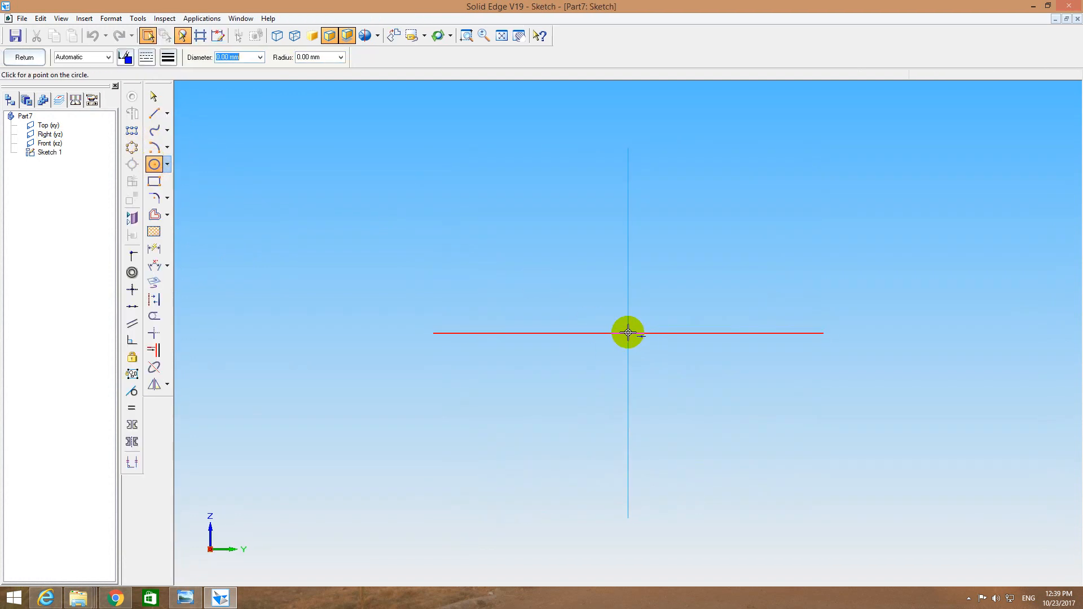
type("32")
key("Return")
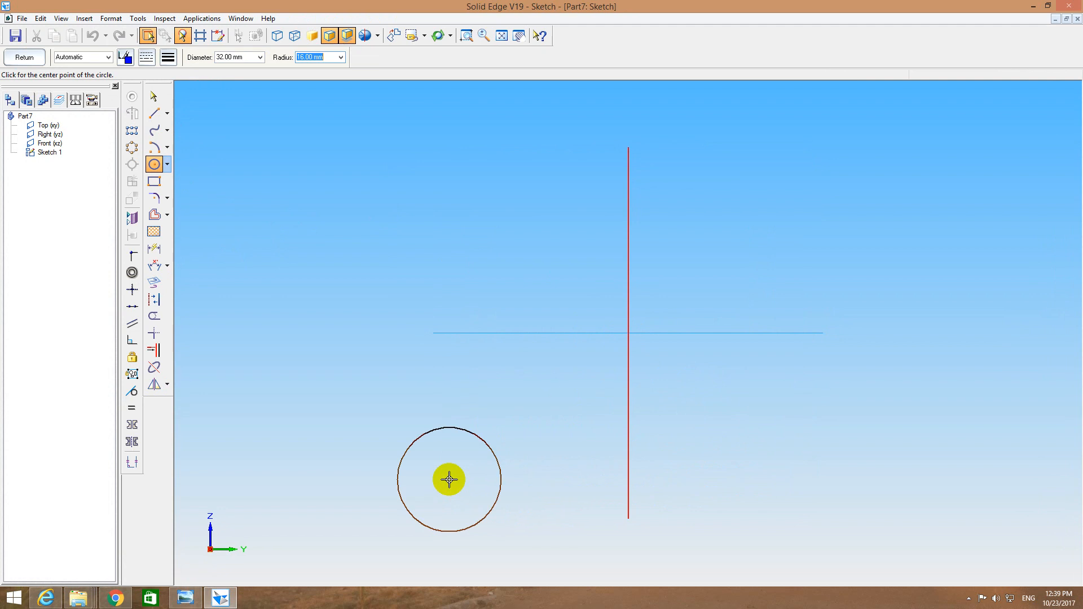
left_click(628, 333)
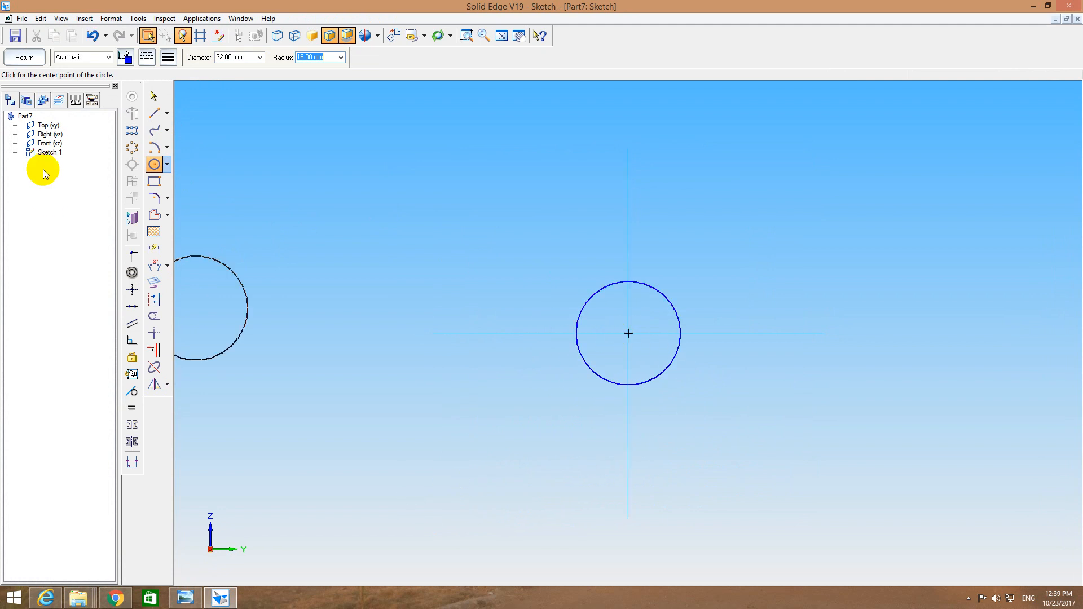
left_click(22, 56)
Extrude the 32 mm circle from the sketch by 3 mm to form the washer disc.
left_click(163, 140)
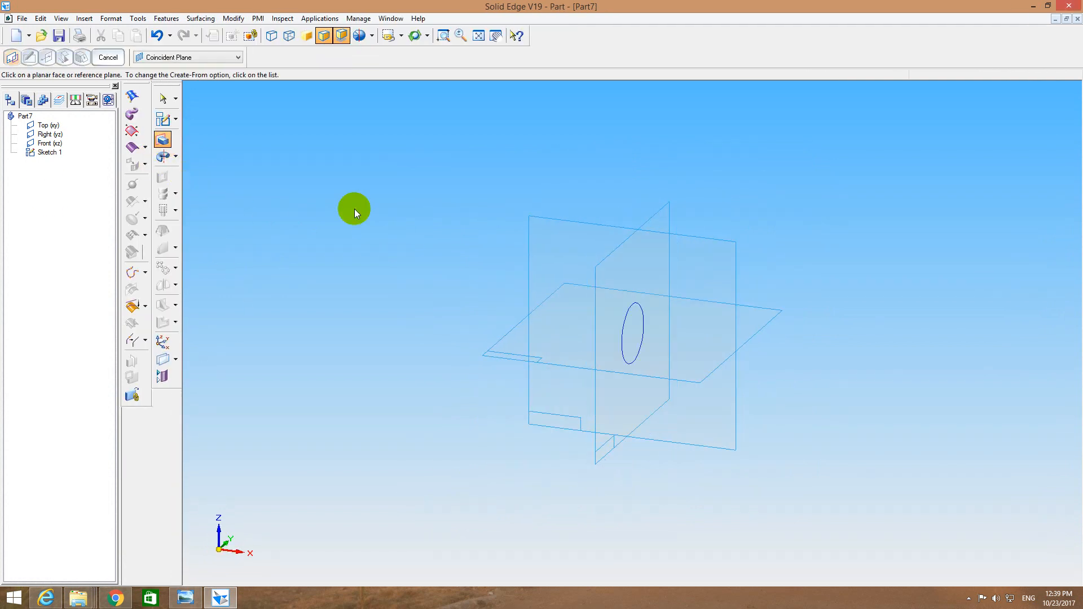
left_click(201, 59)
left_click(195, 142)
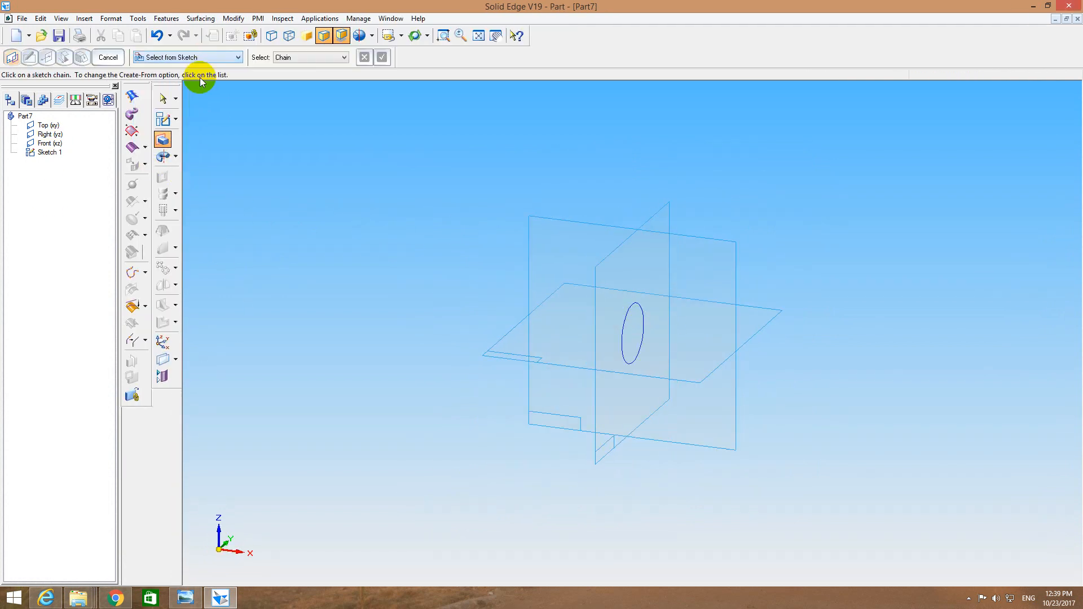
left_click(636, 310)
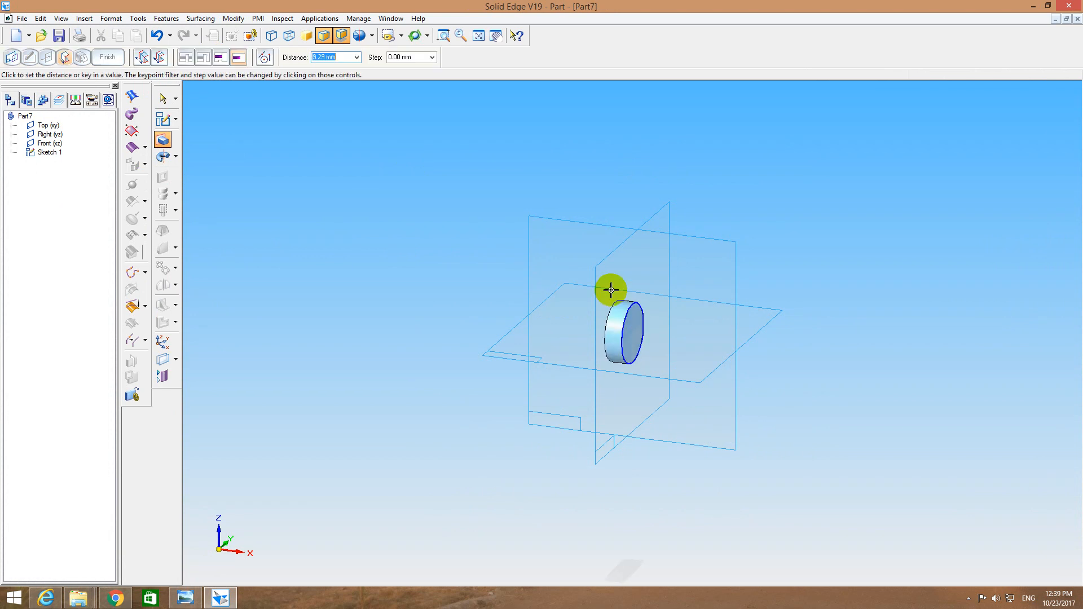
left_click(611, 290)
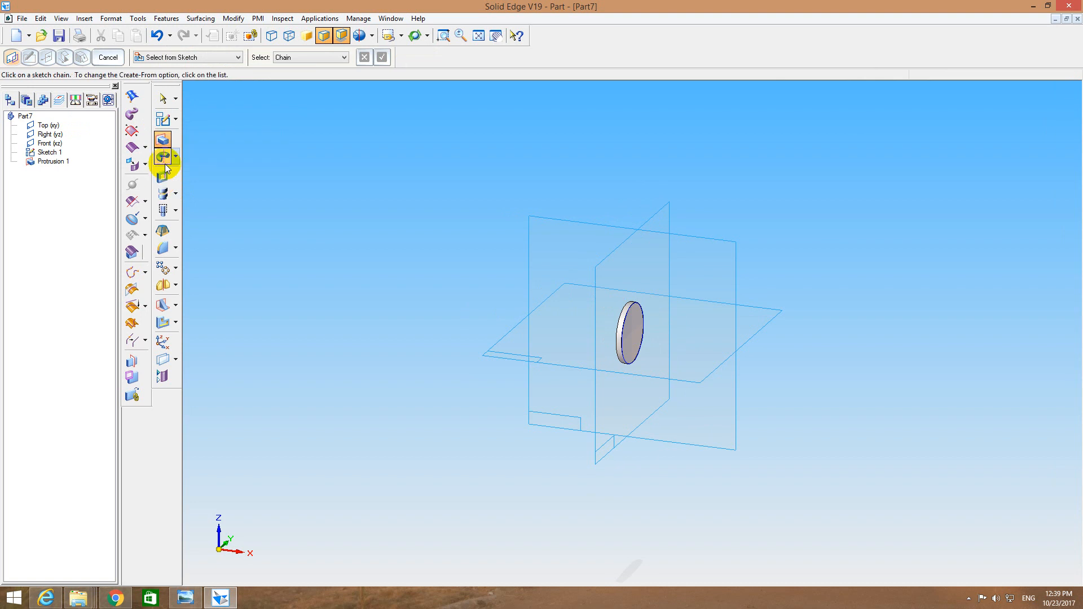
Start a cutout on the disc's flat face and draw a circle of 10.5 mm diameter at its centre.
left_click(163, 177)
left_click(174, 59)
left_click(169, 78)
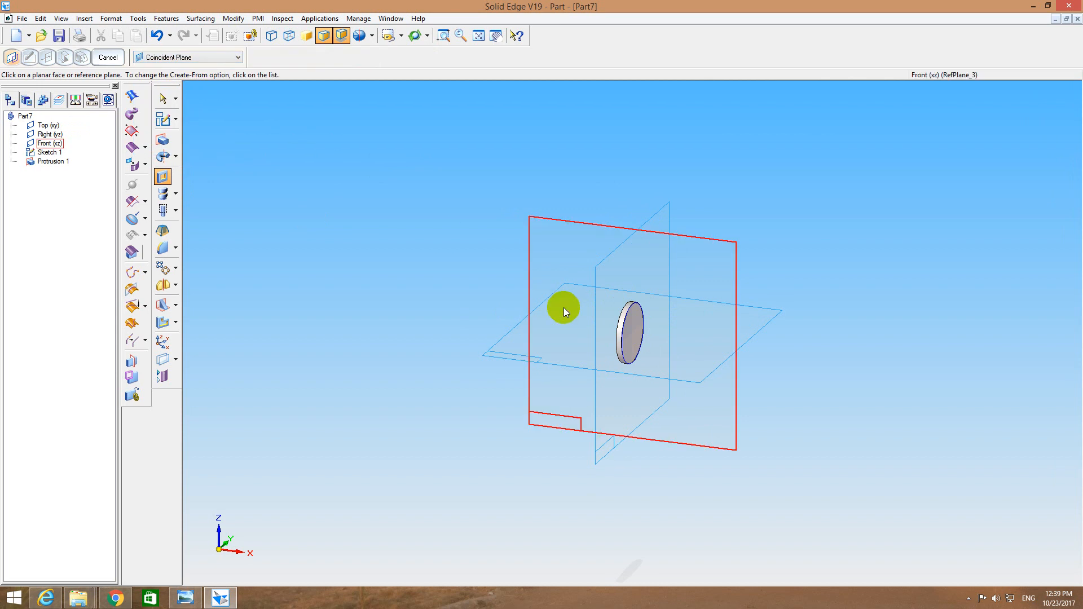
left_click(633, 325)
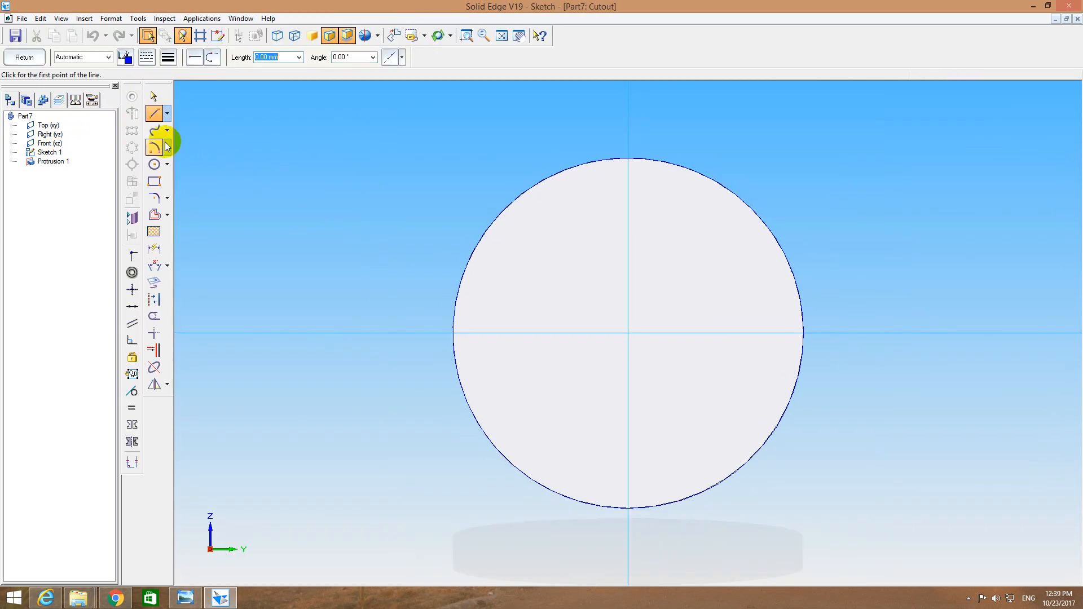
left_click(154, 165)
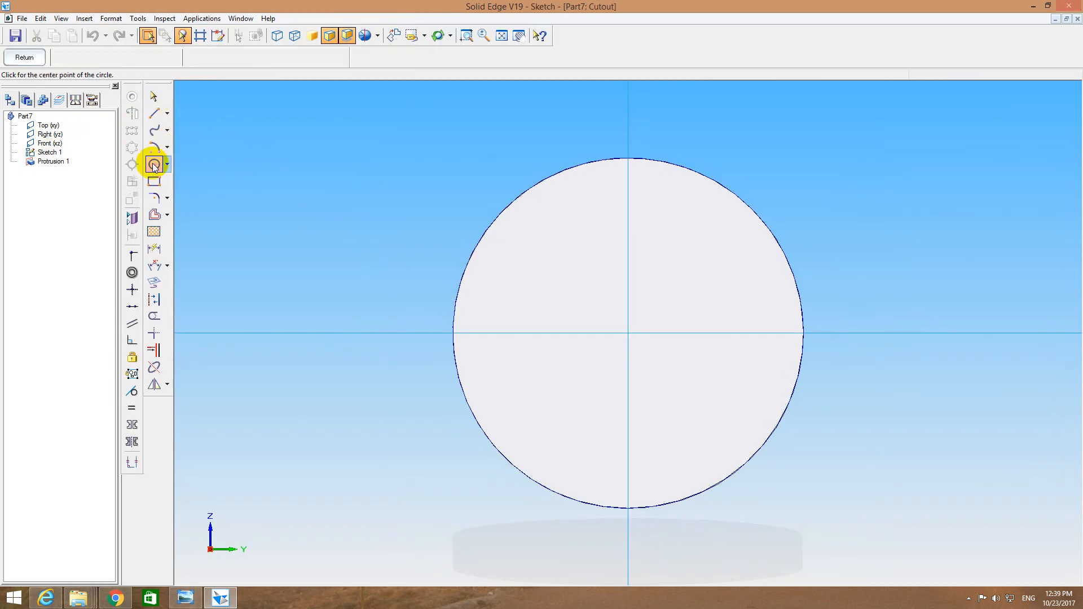
left_click(628, 334)
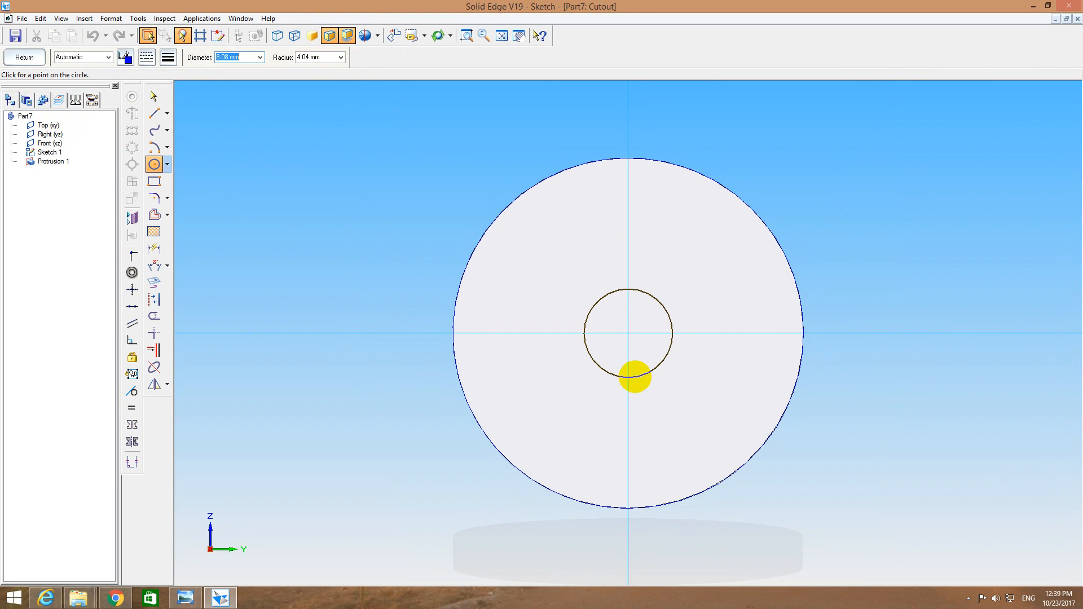
key("Return")
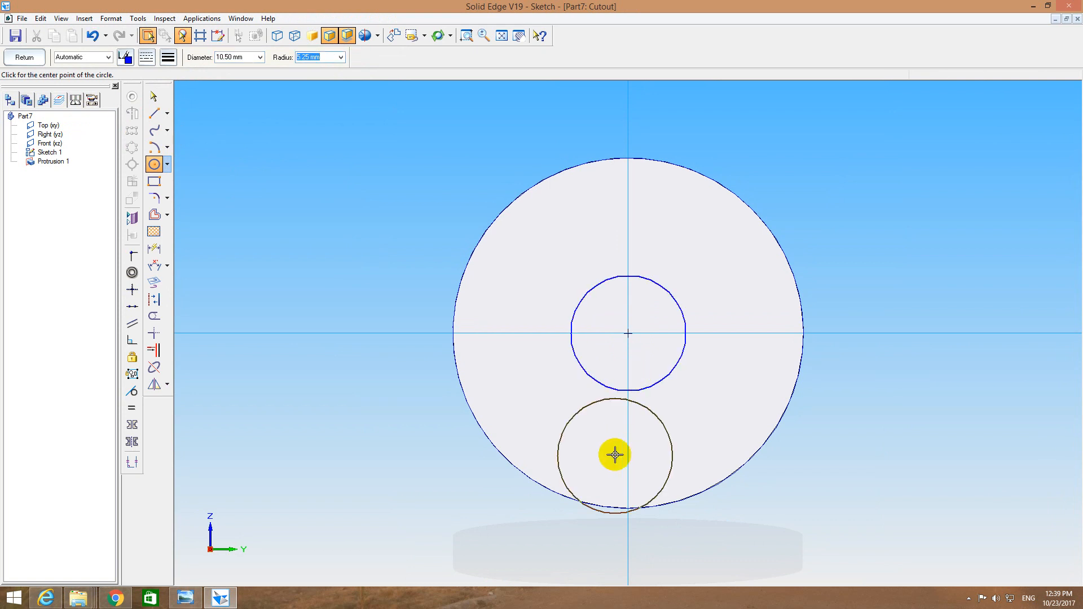
Cut the centre circle through the full thickness of the disc and finish the cutout.
left_click(10, 55)
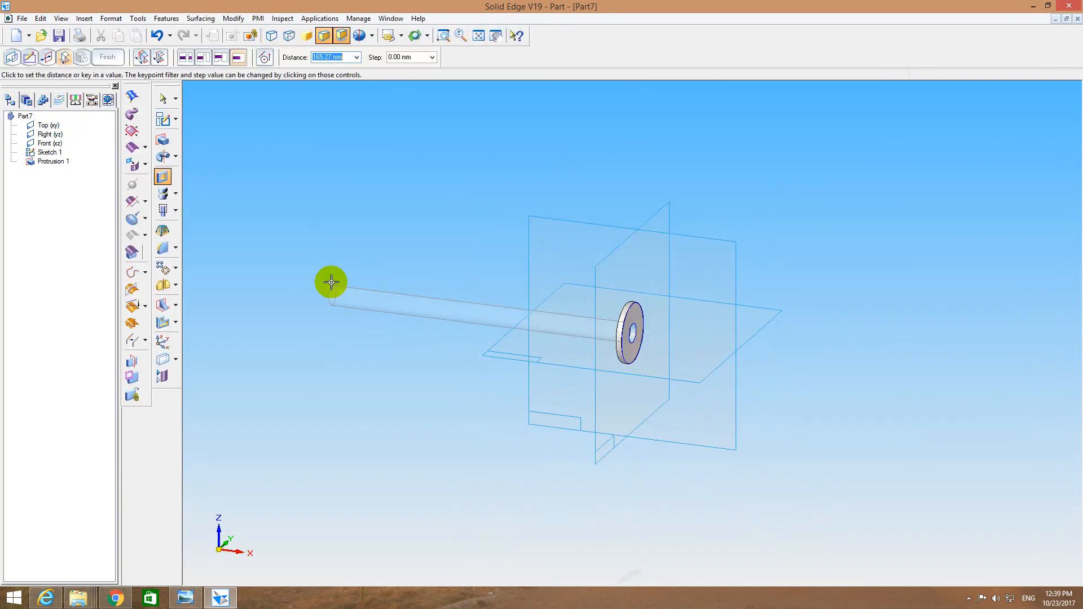
left_click(367, 289)
right_click(366, 289)
left_click(137, 95)
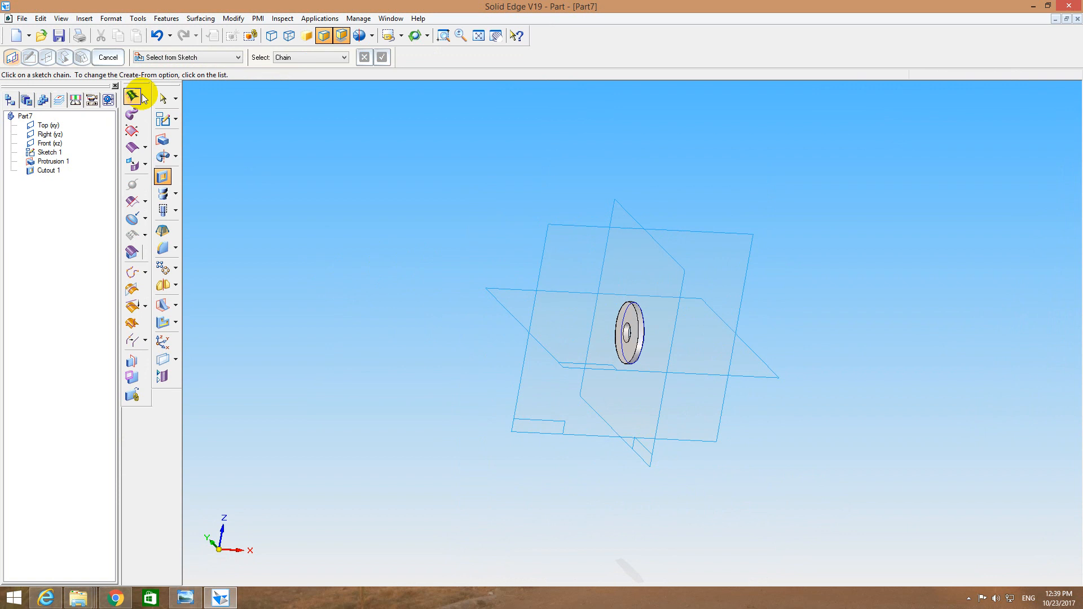
Set the part's title to Washer and save the part as Washer in the MV_New folder.
left_click(60, 37)
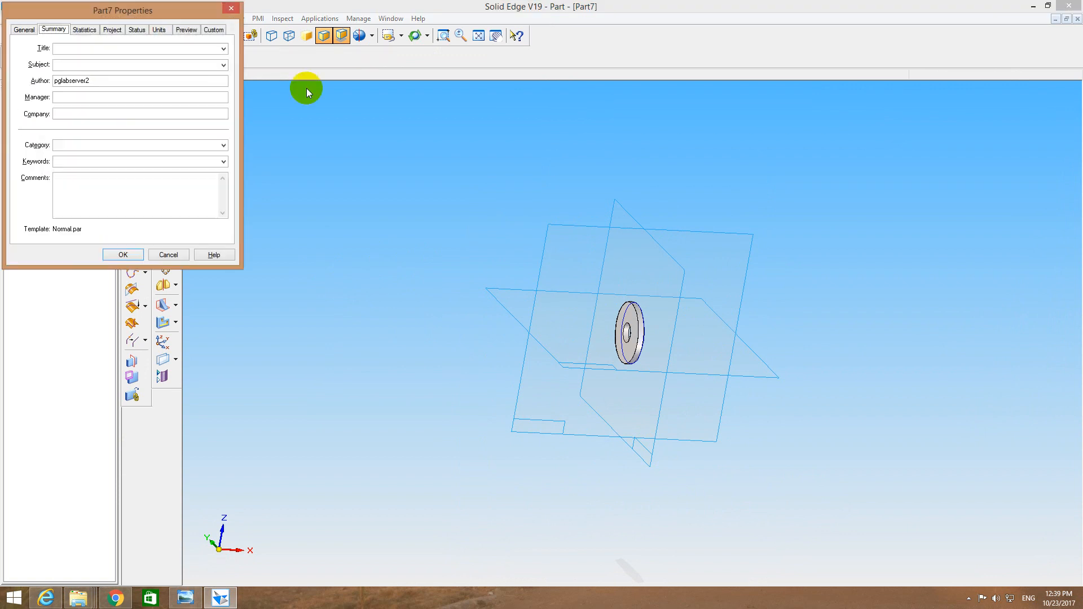
type("Washer")
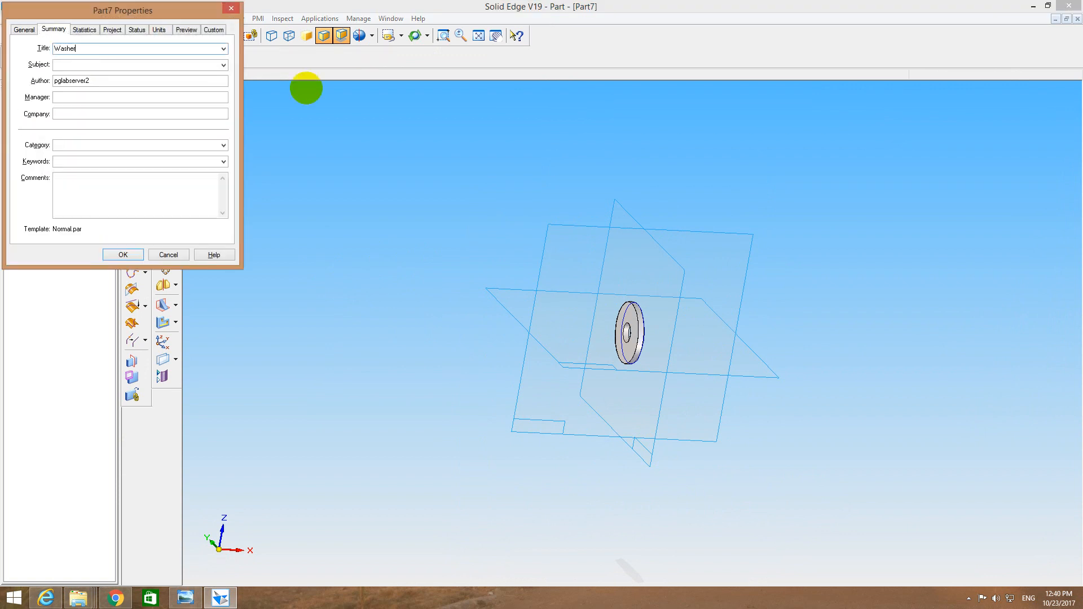
key("ctrl+a")
type("S")
key("Return")
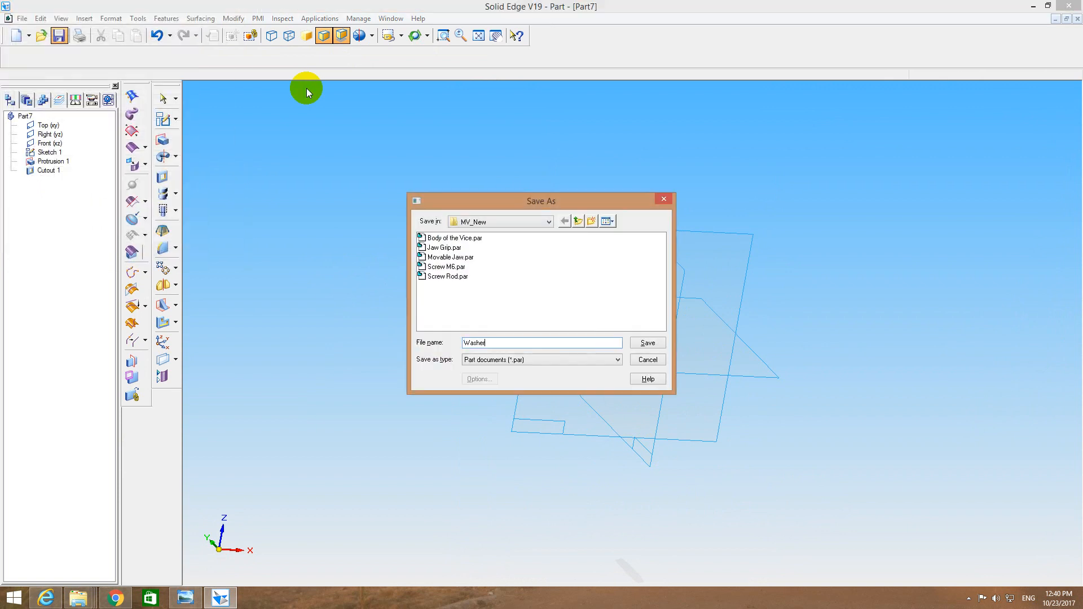
key("Return")
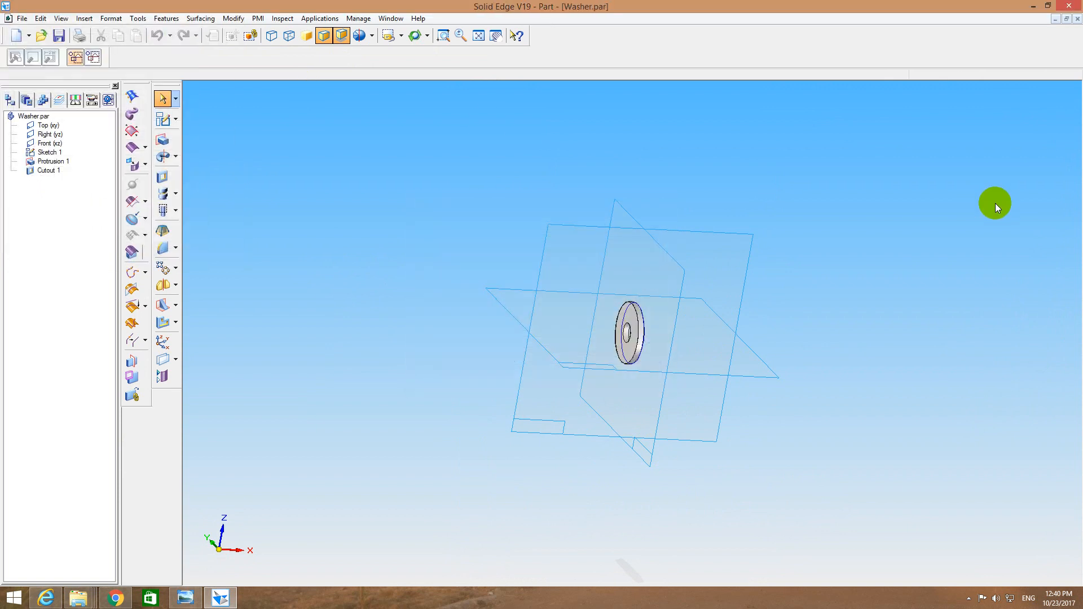
Close the washer file and start a new part with a sketch on its Top (xy) plane.
left_click(1078, 18)
left_click(299, 140)
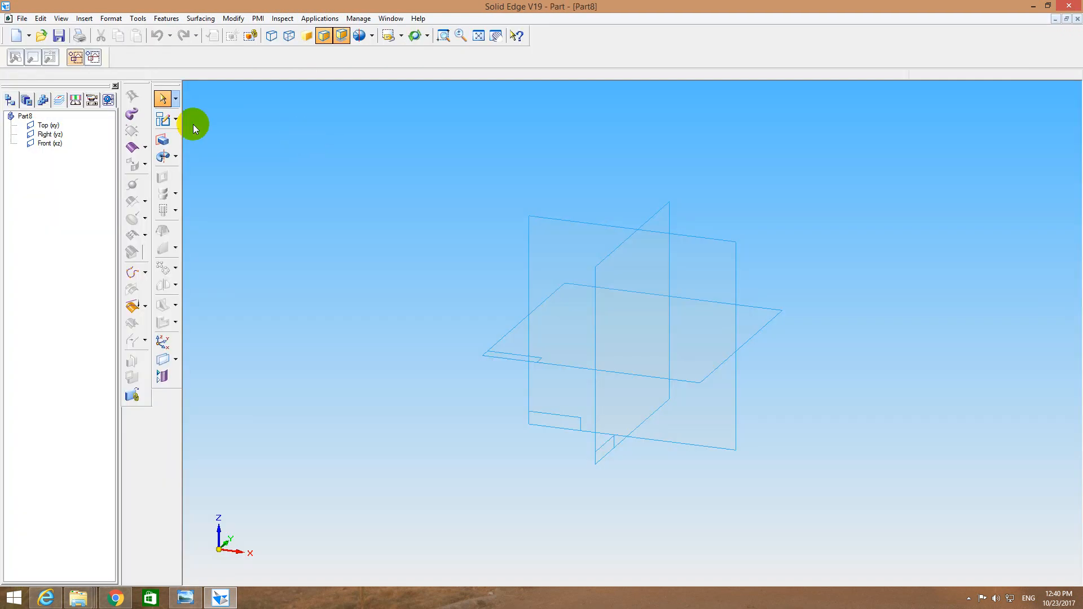
left_click(162, 120)
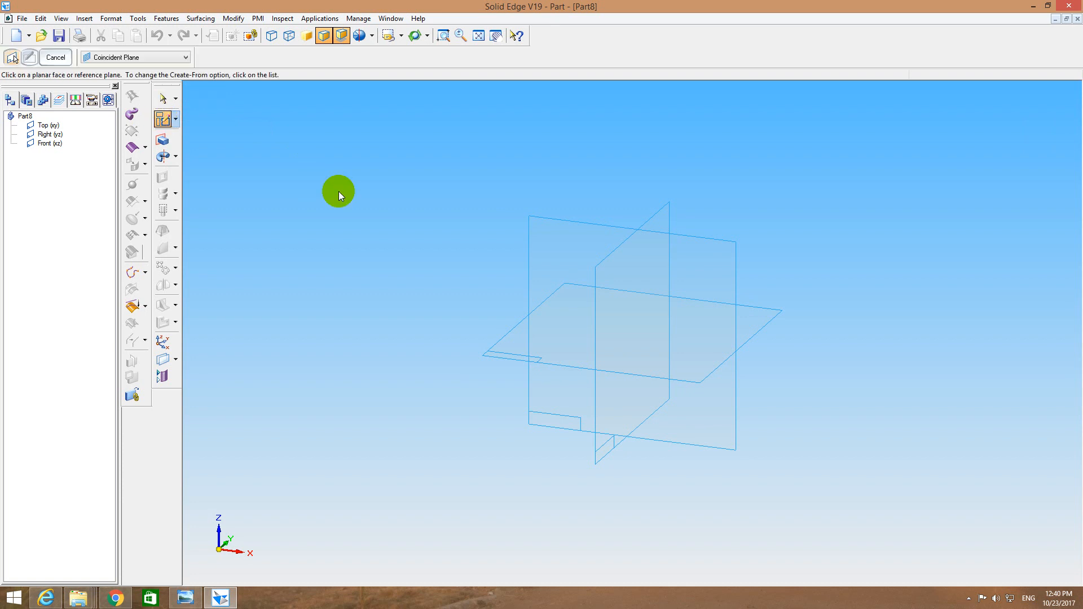
left_click(502, 350)
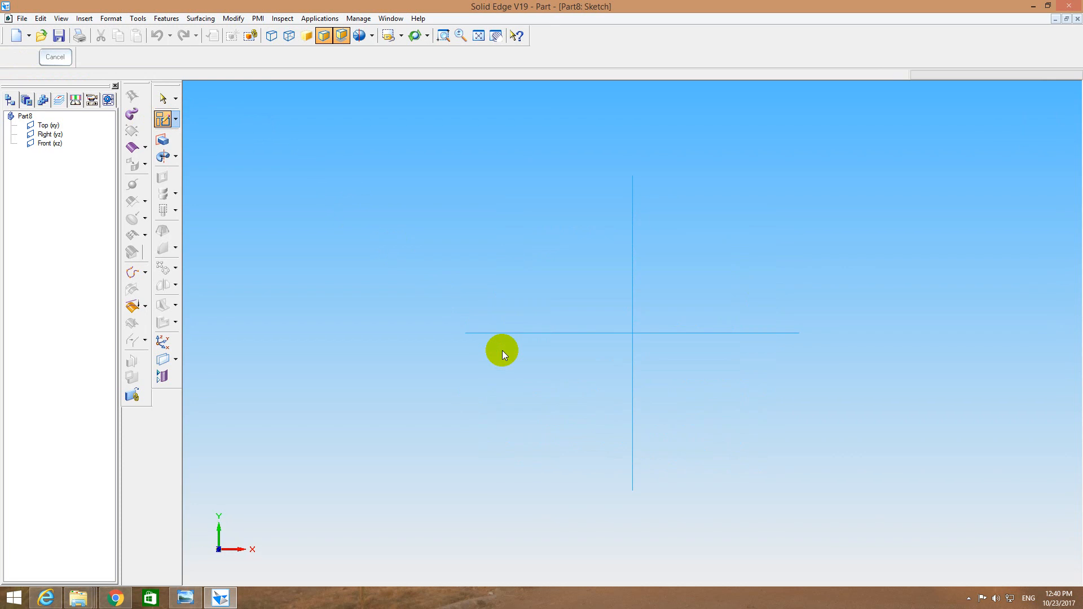
Run the nSidePolygon.exe macro from within the sketch.
left_click(144, 20)
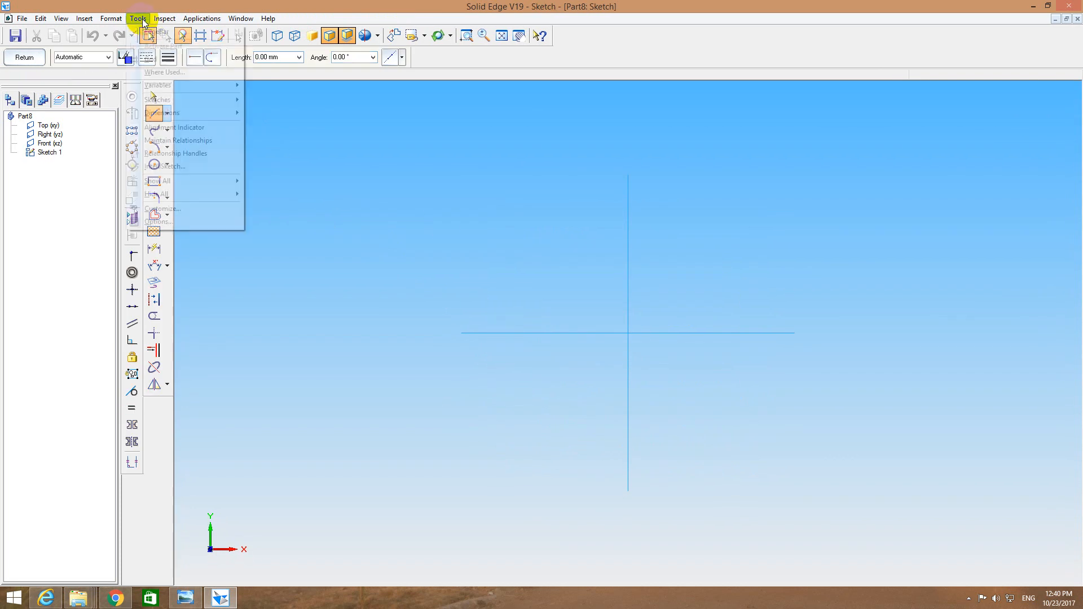
mouse_move(159, 21)
mouse_move(198, 19)
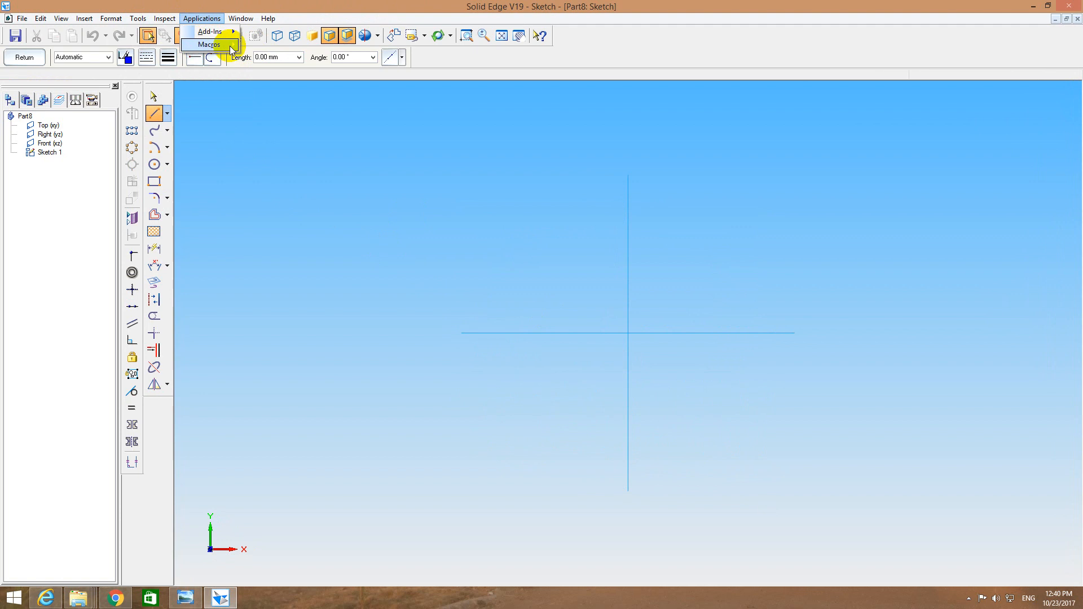
mouse_move(229, 45)
left_click(283, 44)
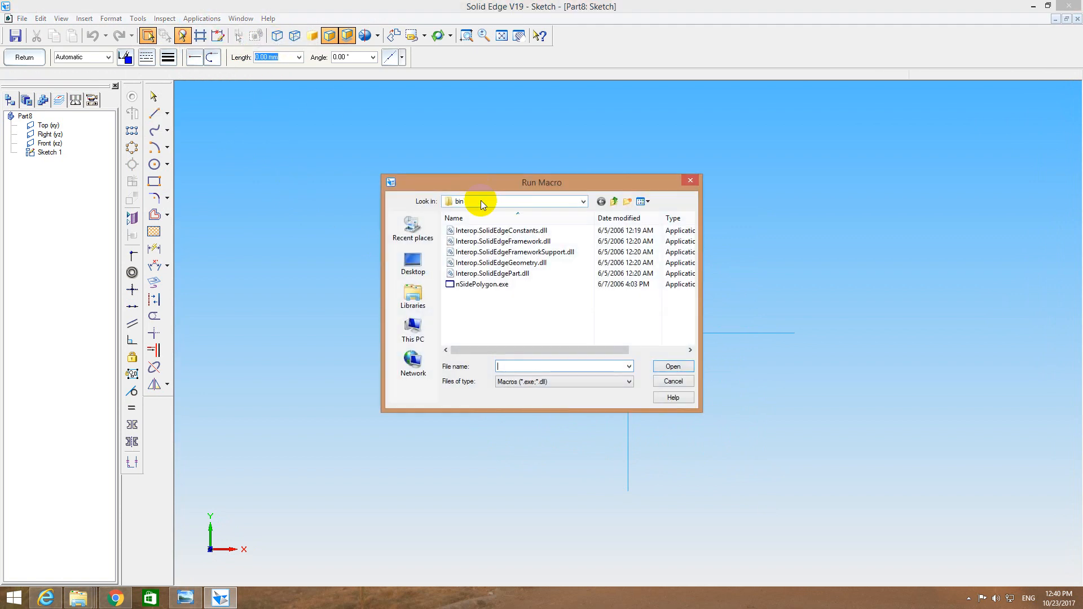
double_click(490, 283)
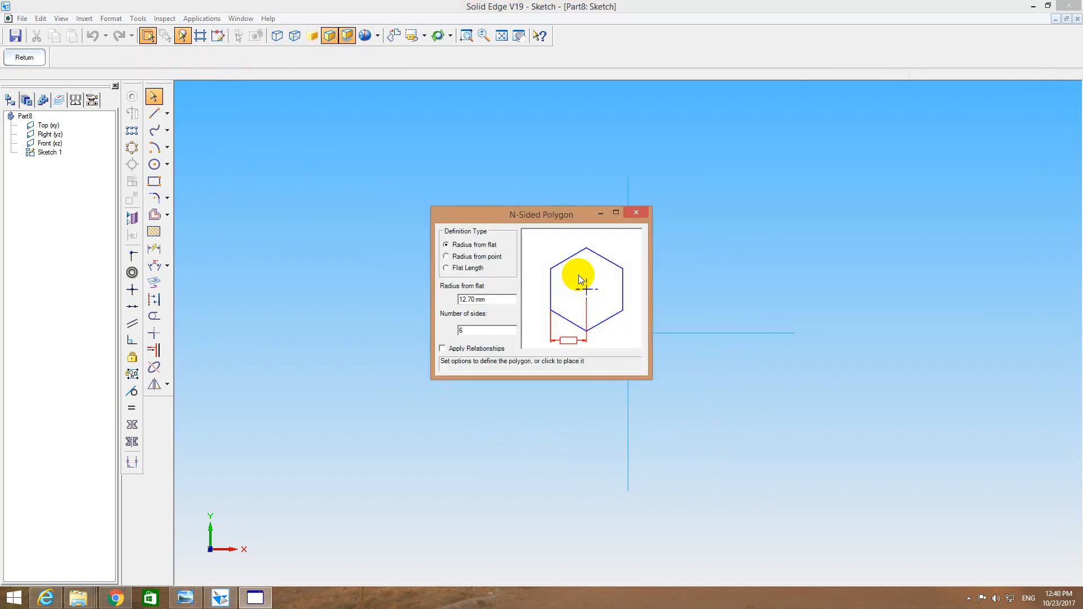
Place a six-sided polygon with a flat length of 10 mm centred on the origin and close the sketch.
left_click(461, 268)
left_click_drag(497, 296, 451, 299)
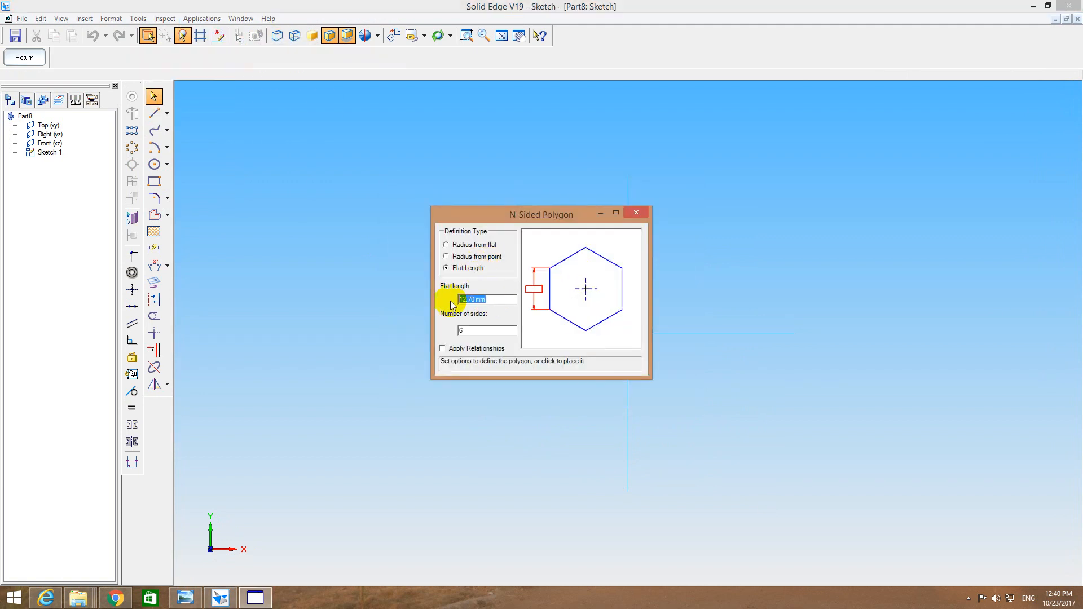
type("10")
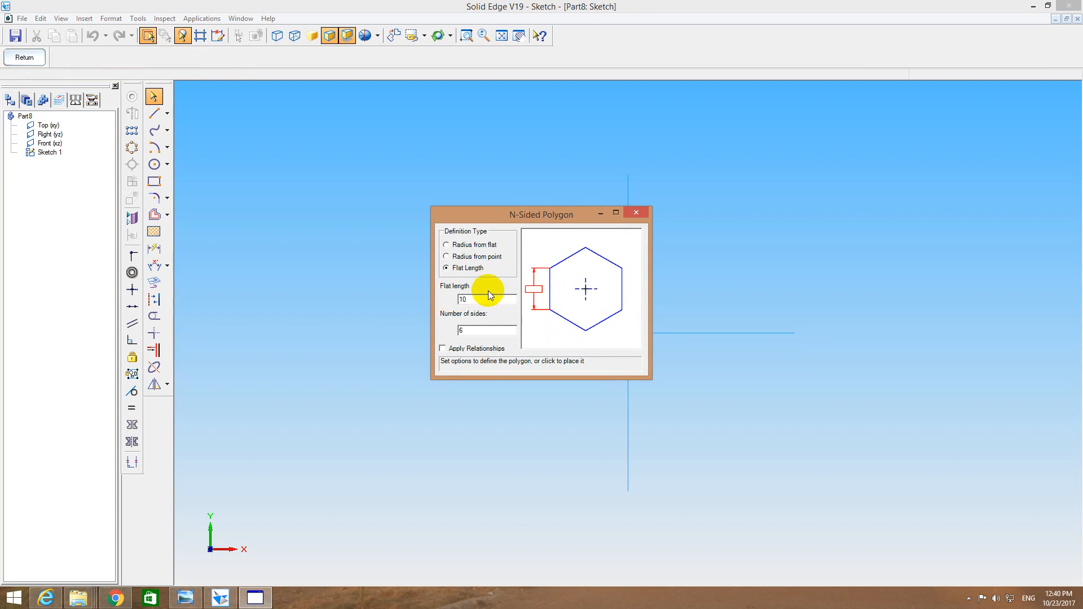
left_click_drag(535, 215, 380, 160)
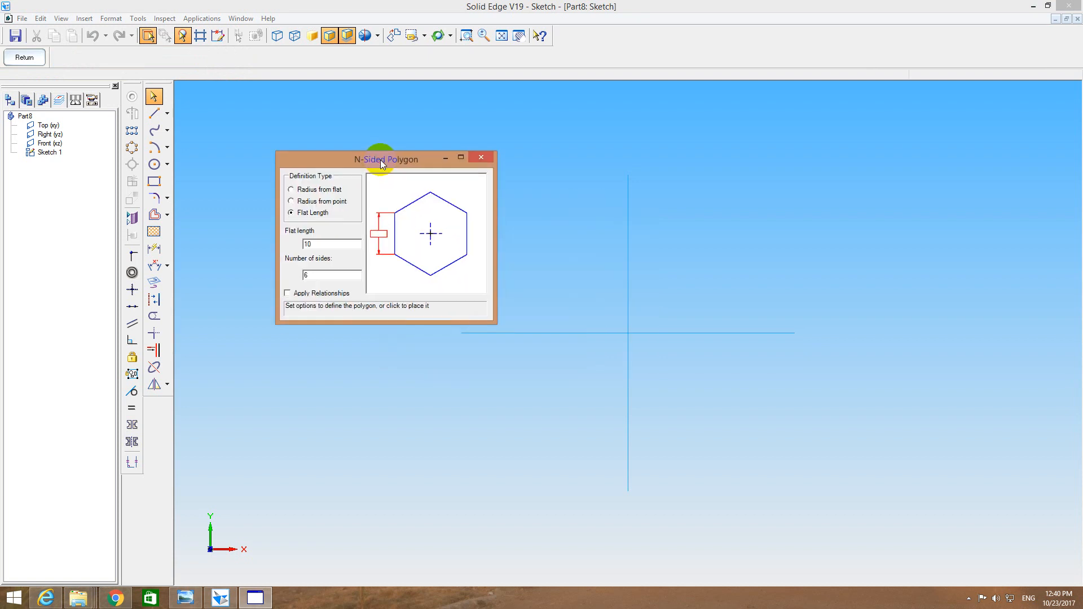
left_click(628, 333)
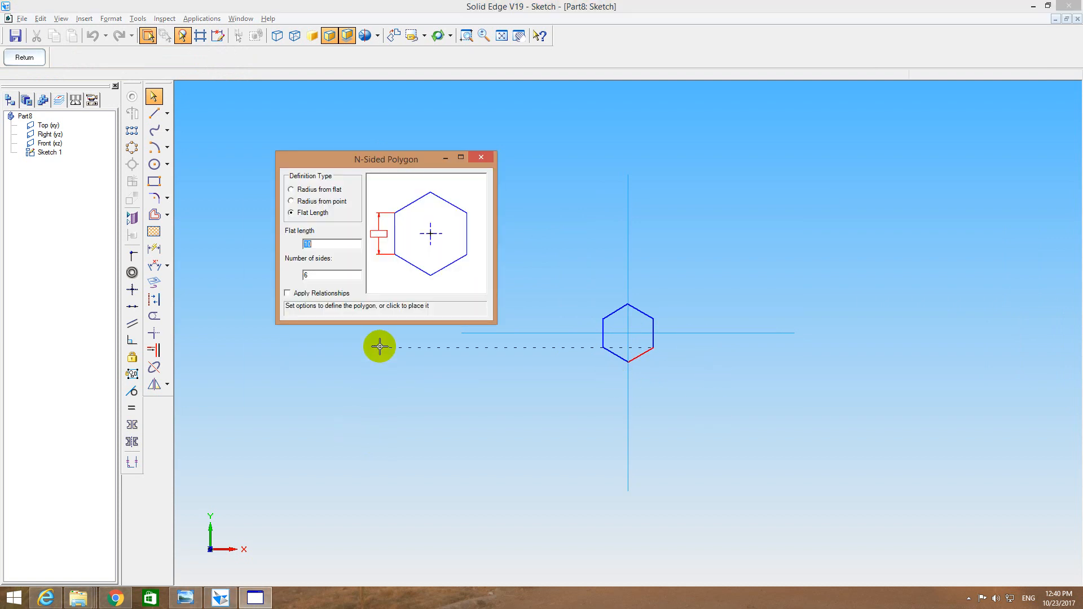
left_click(36, 61)
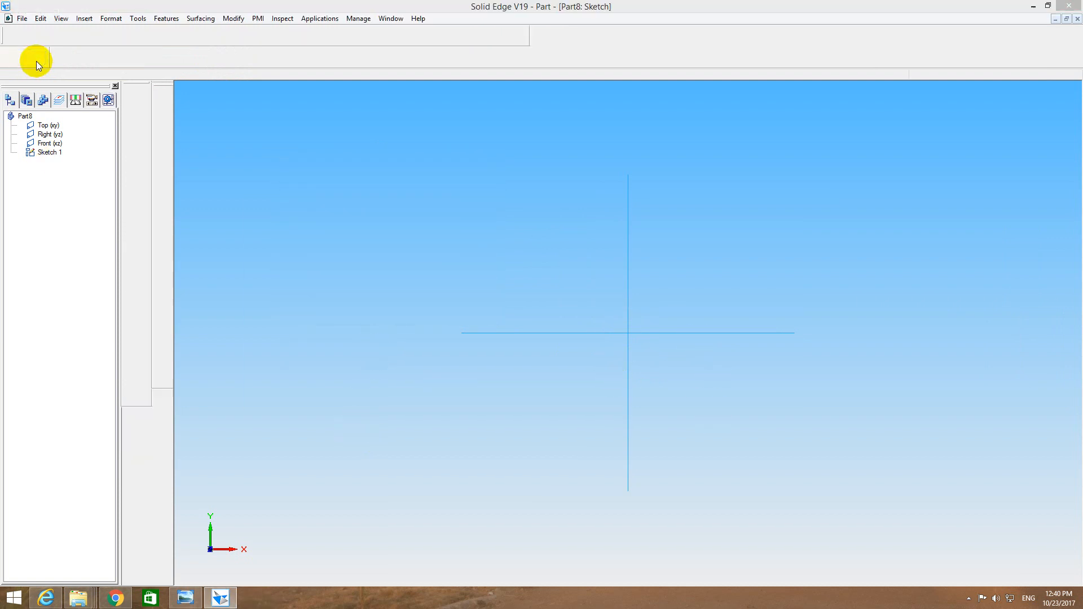
Extrude the sketched hexagon upward by 8 mm to form the nut body.
left_click(162, 140)
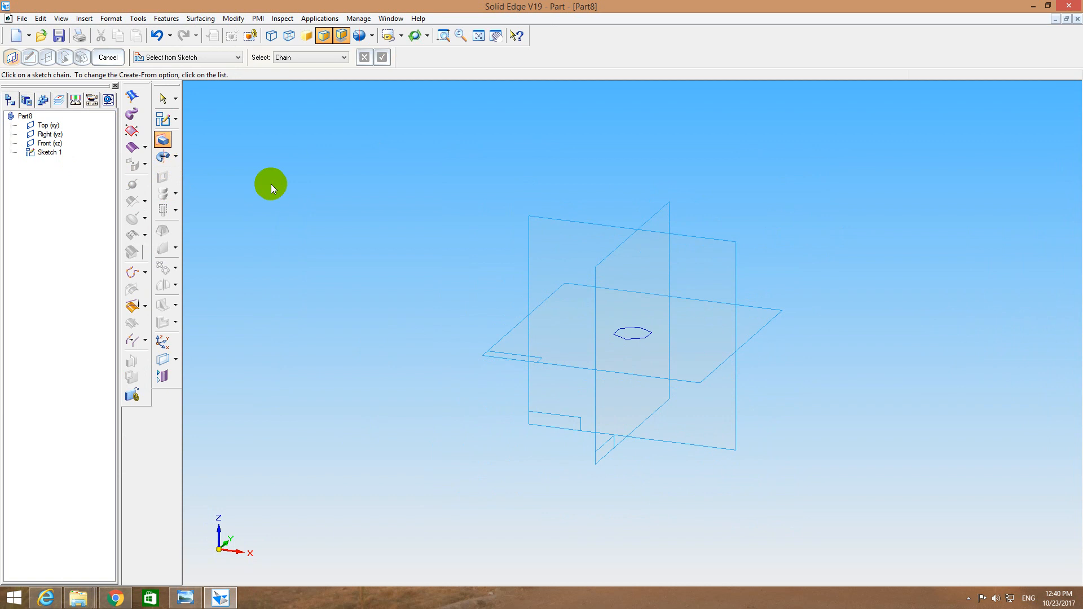
left_click(627, 336)
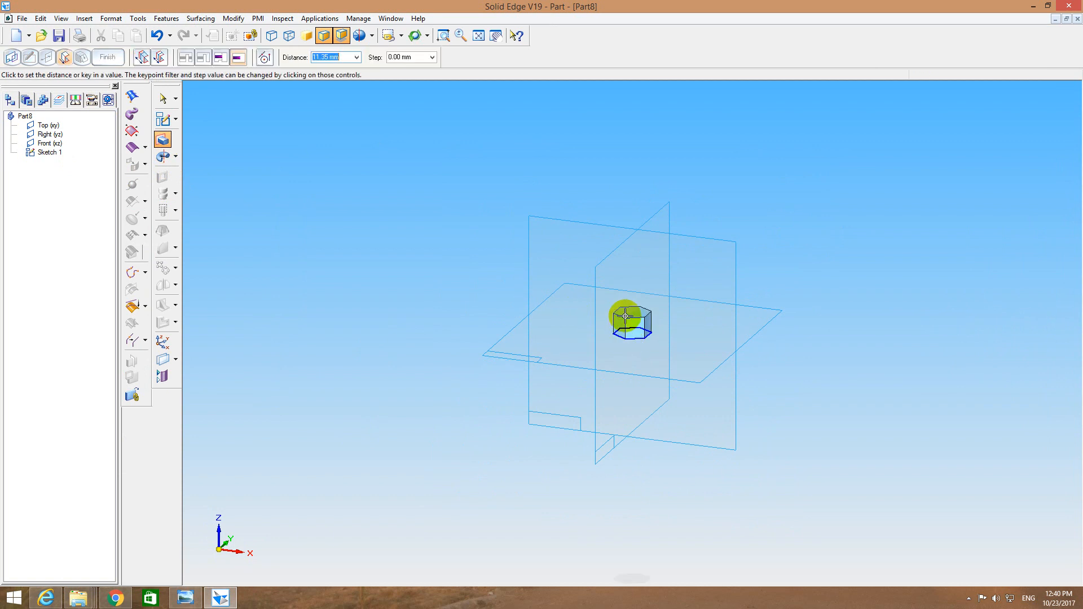
left_click(626, 316)
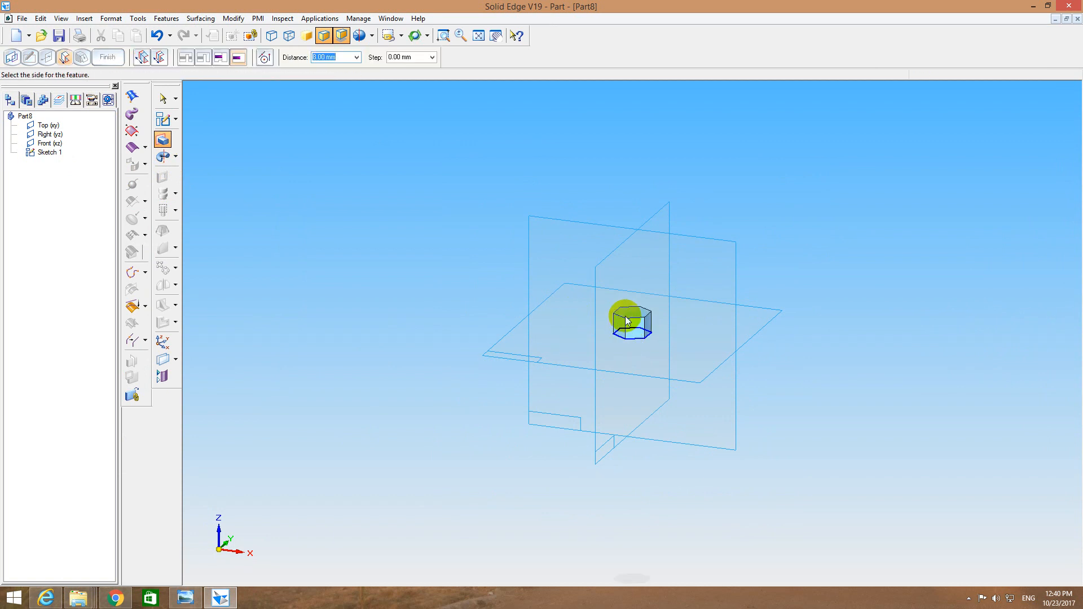
left_click(679, 323)
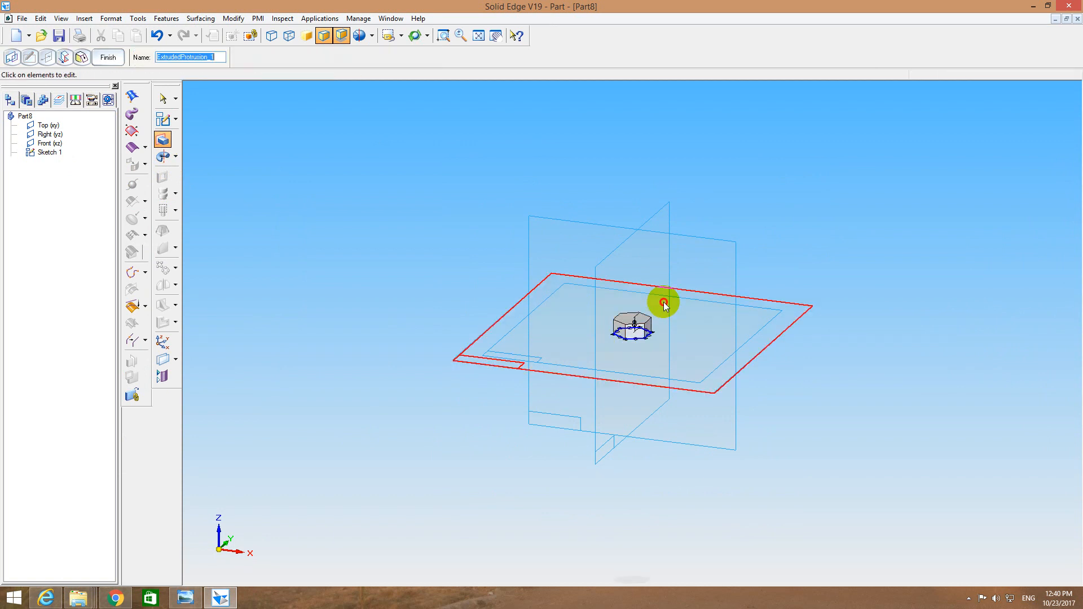
Cut a 10 mm diameter hole through the nut, sketched at the centre of its top hexagonal face.
left_click(164, 120)
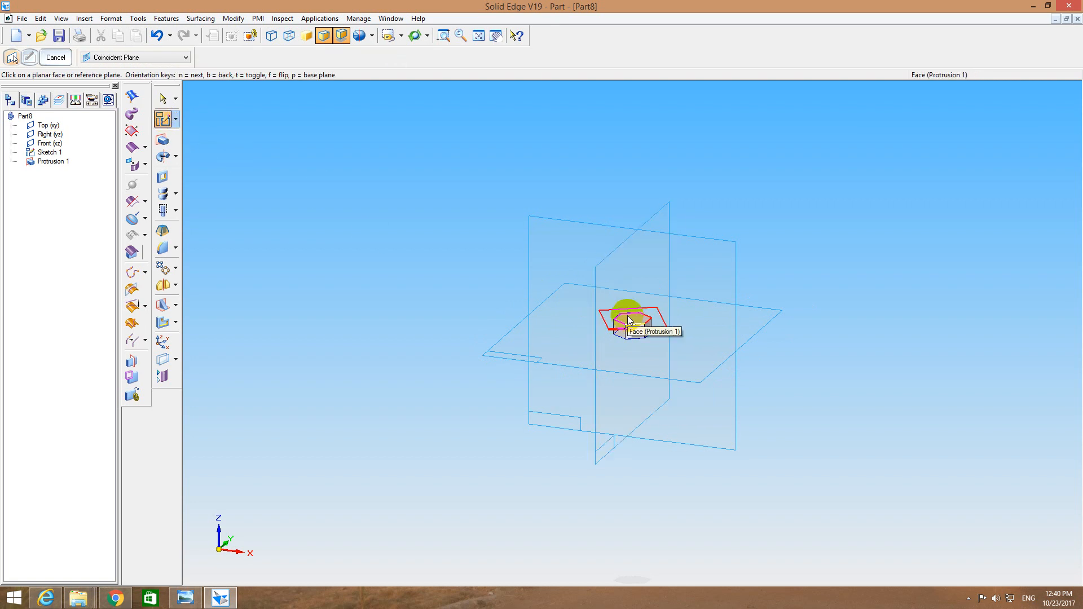
left_click(162, 177)
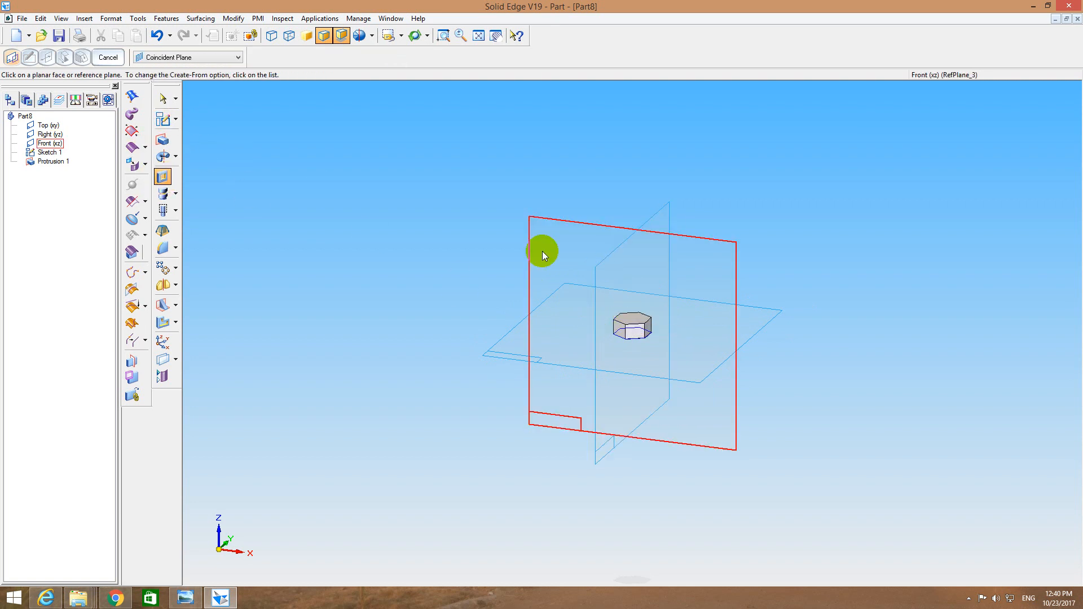
left_click(636, 318)
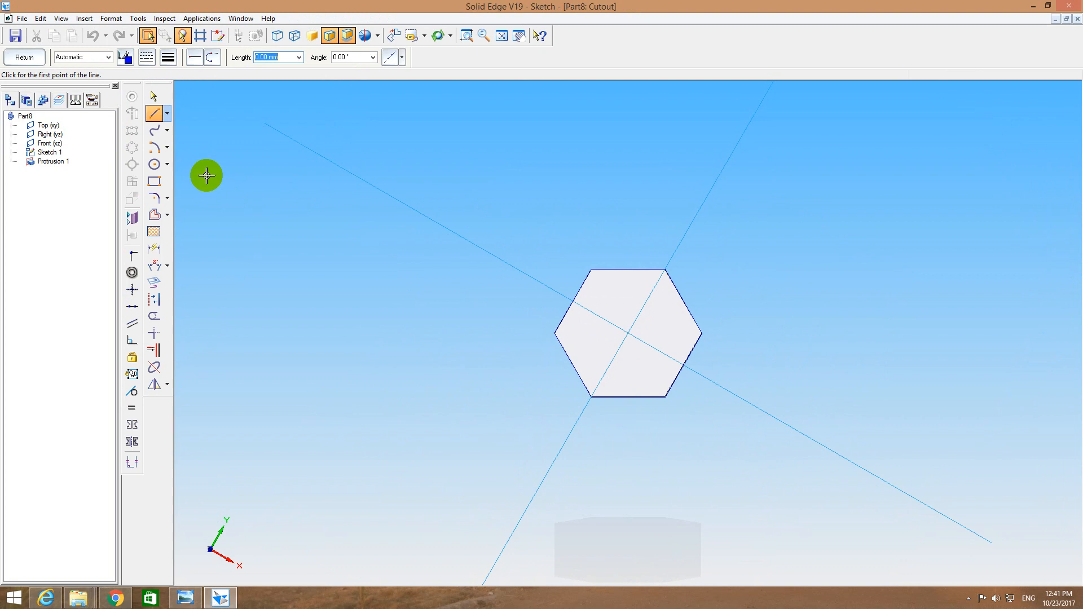
left_click(154, 164)
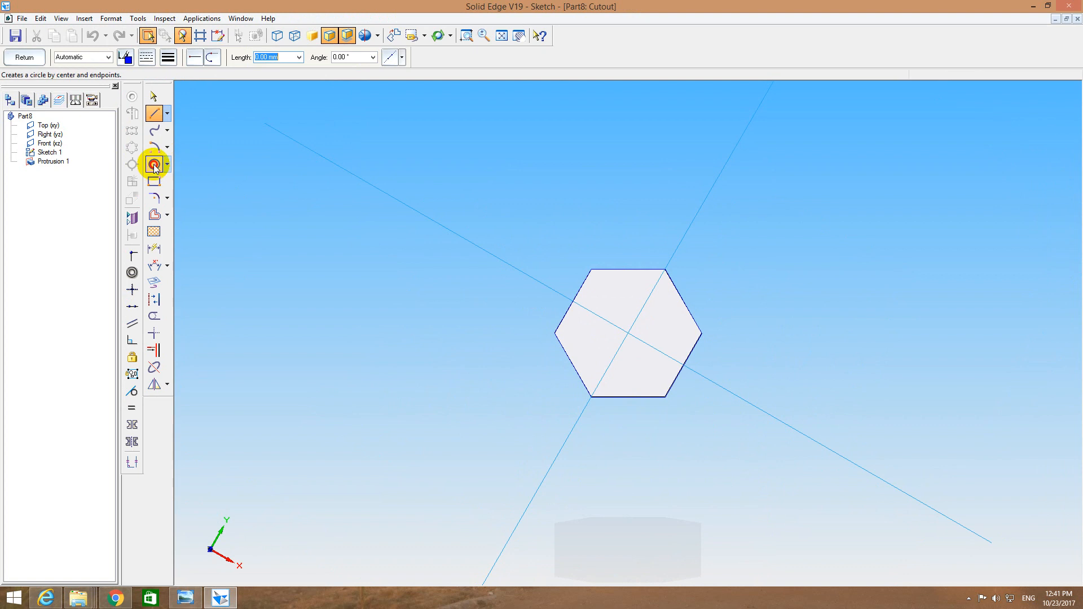
type("10")
key("Tab")
left_click(630, 334)
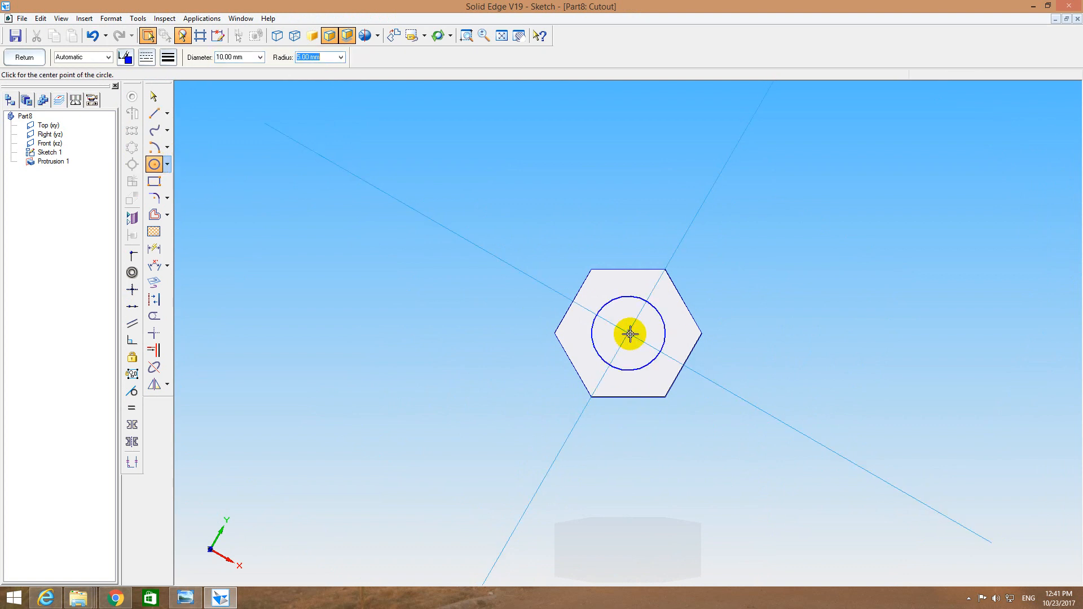
left_click(24, 57)
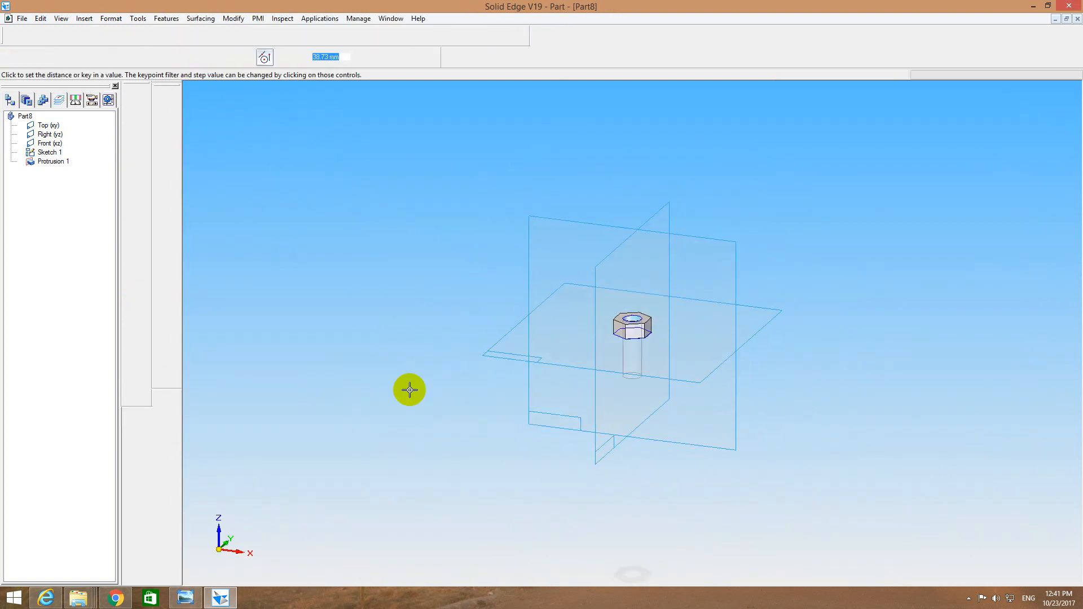
left_click(410, 390)
Add a Tr 12 thread to the nut's centre hole with its depth set to the cylinder extent.
left_click(169, 212)
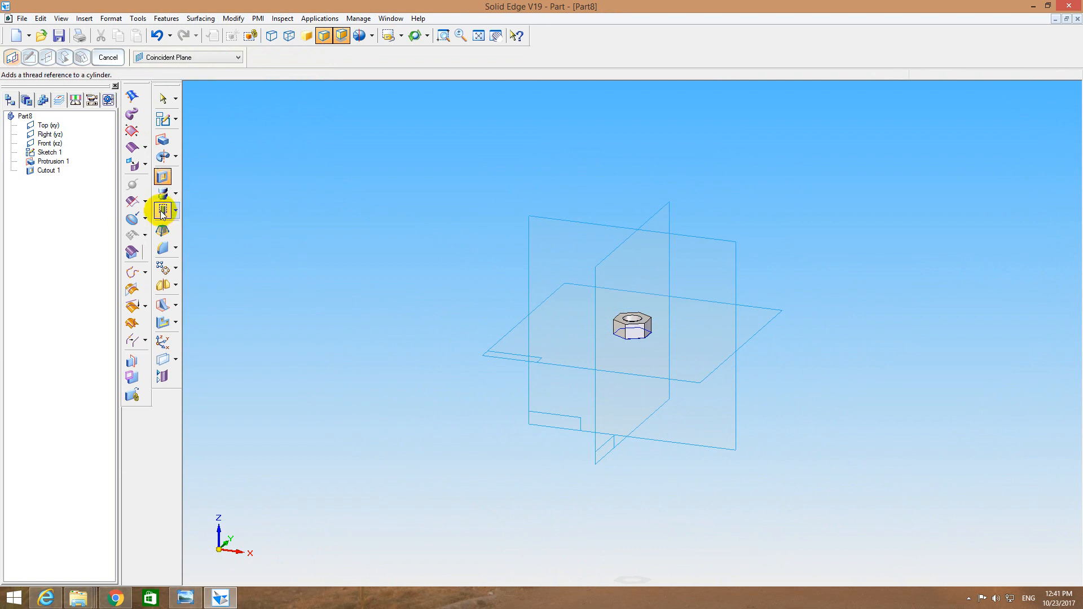
left_click(600, 264)
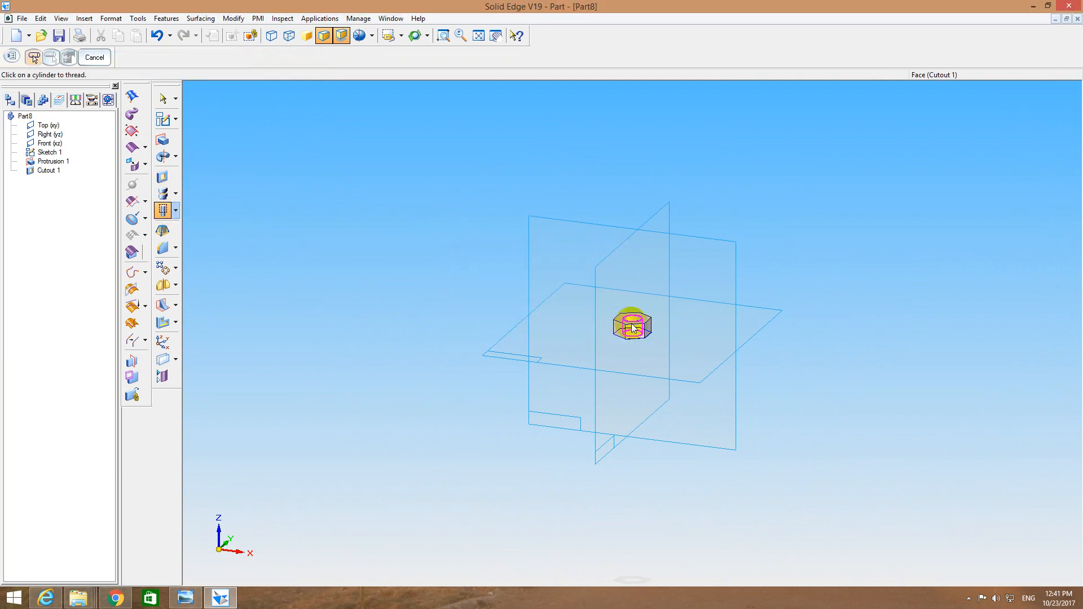
left_click(634, 321)
left_click(630, 314)
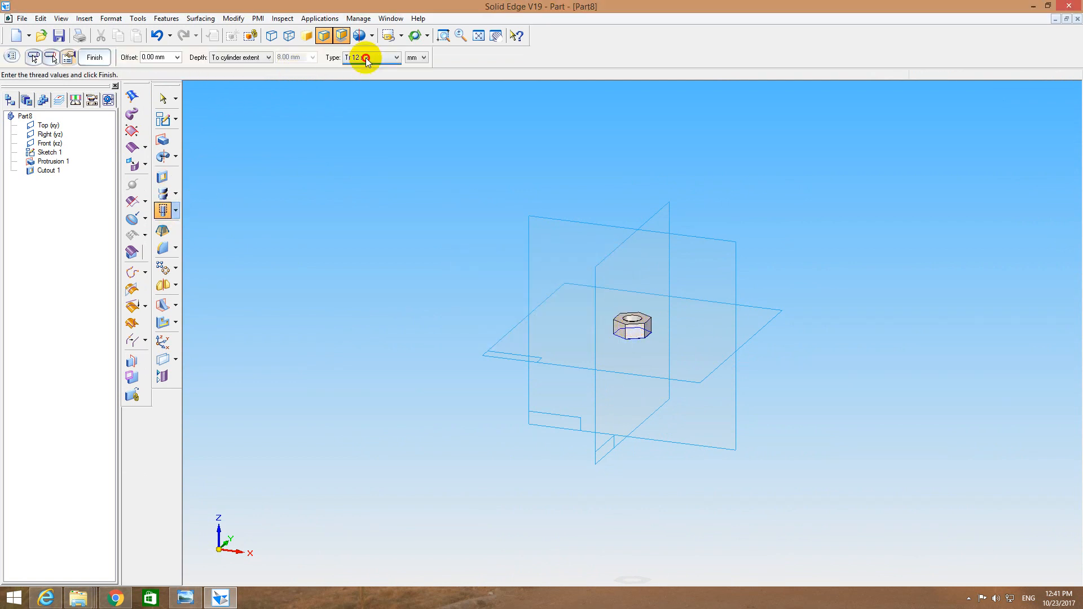
left_click(95, 57)
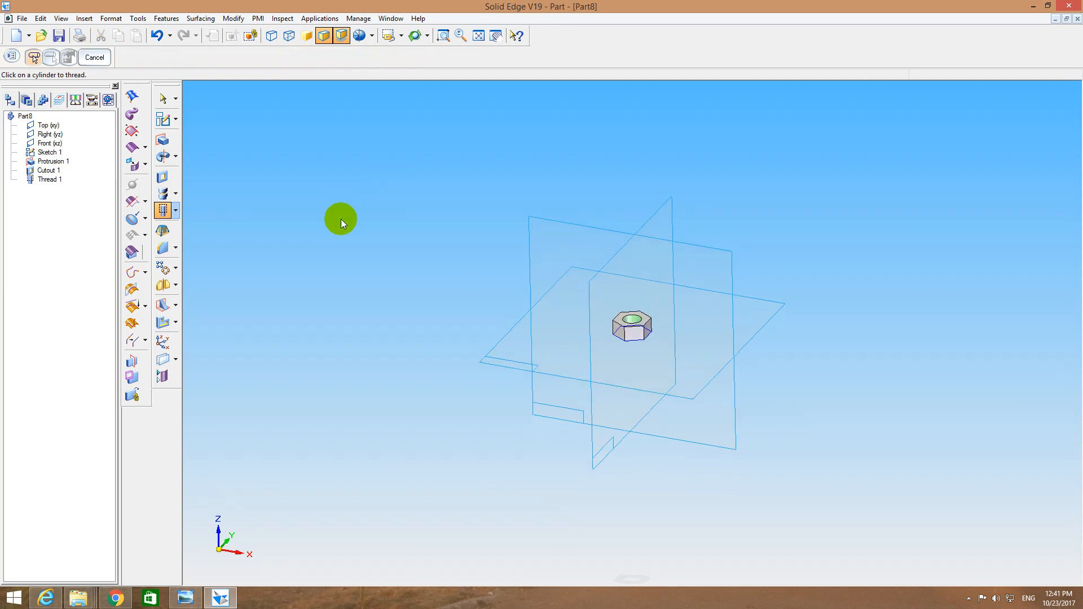
Start a new sketch on the Right (yz) plane, framing the nut's side view.
middle_click_drag(341, 219, 252, 183)
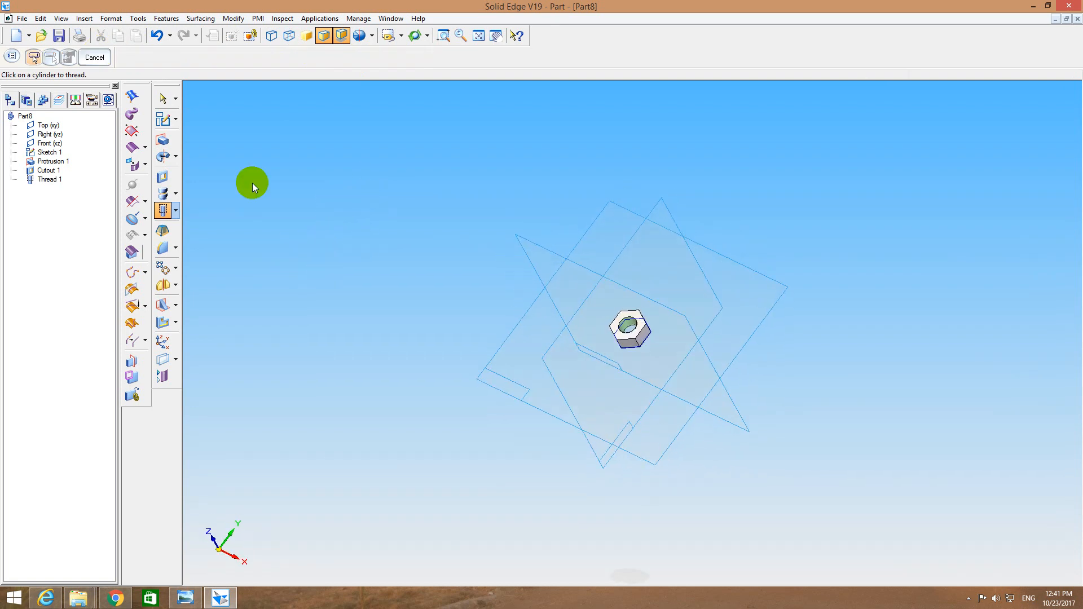
left_click(171, 118)
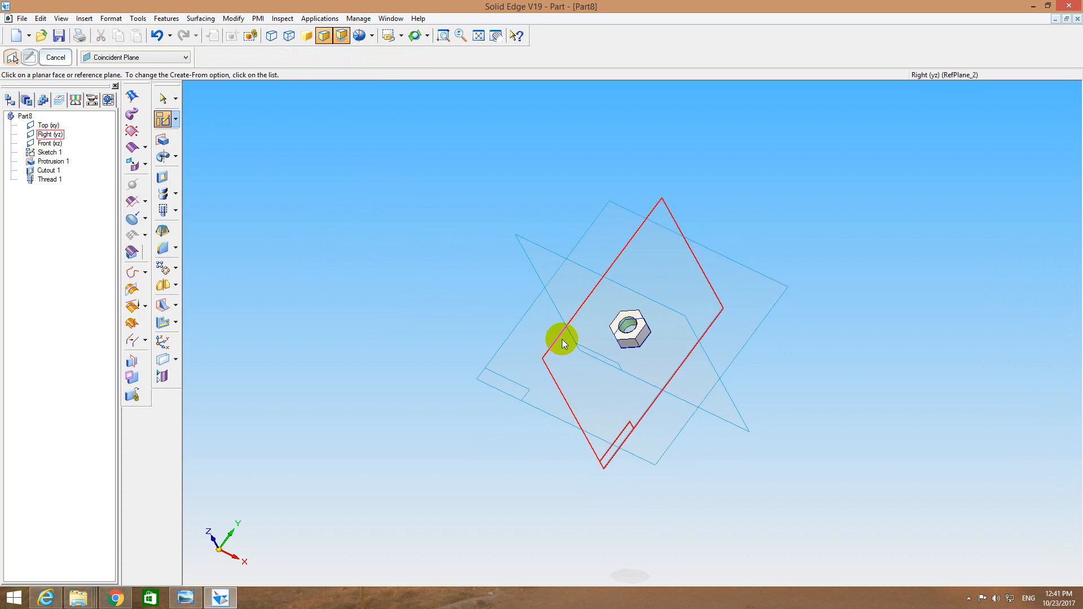
left_click(564, 339)
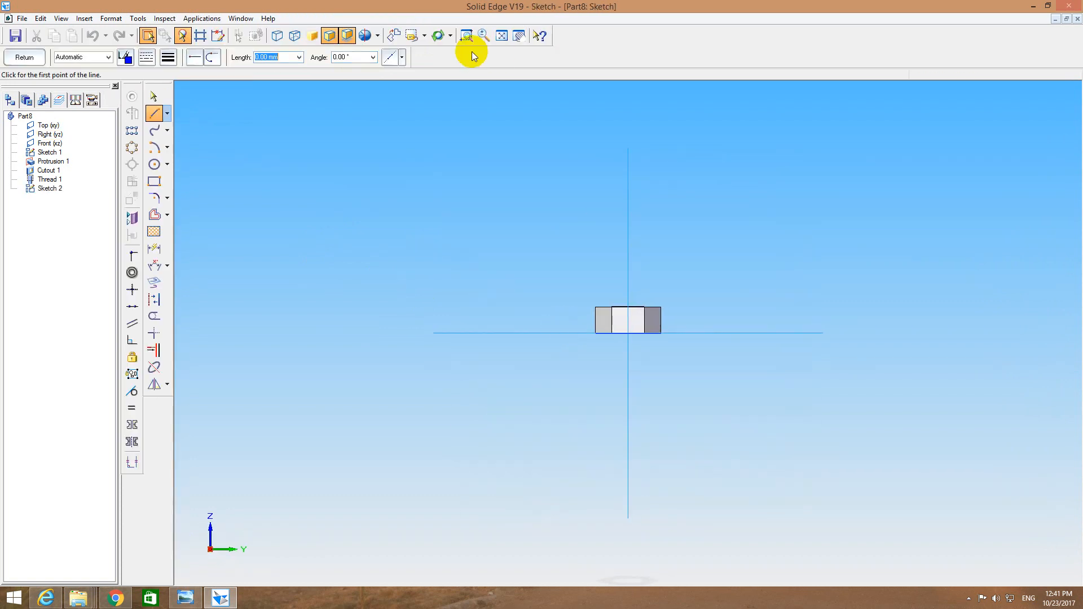
left_click(467, 37)
left_click_drag(568, 242, 718, 415)
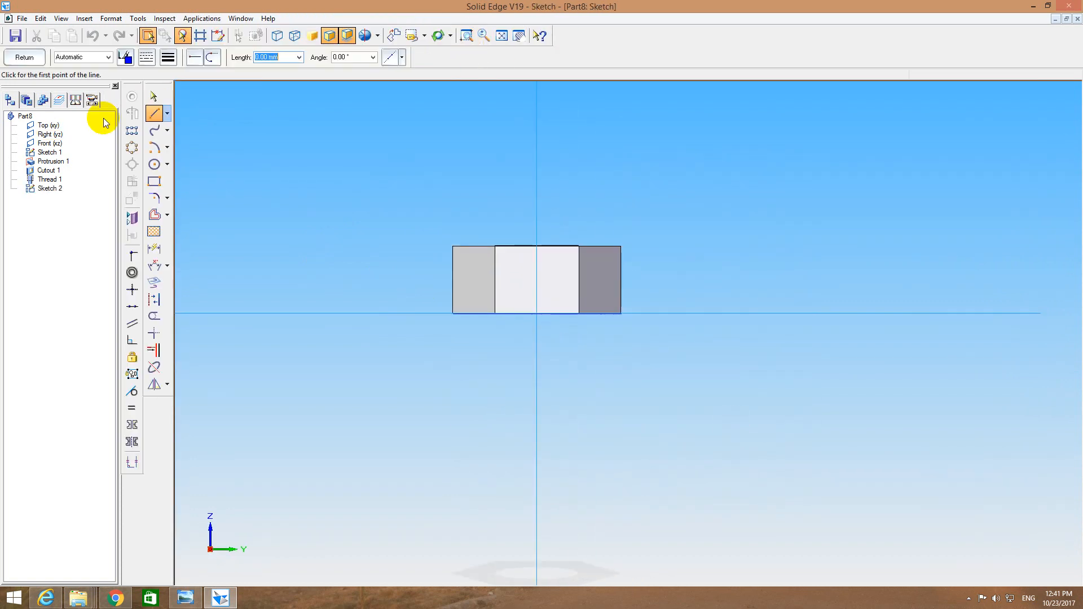
Draw a short horizontal line inward along the nut's top edge, starting at its upper-left corner.
left_click(154, 113)
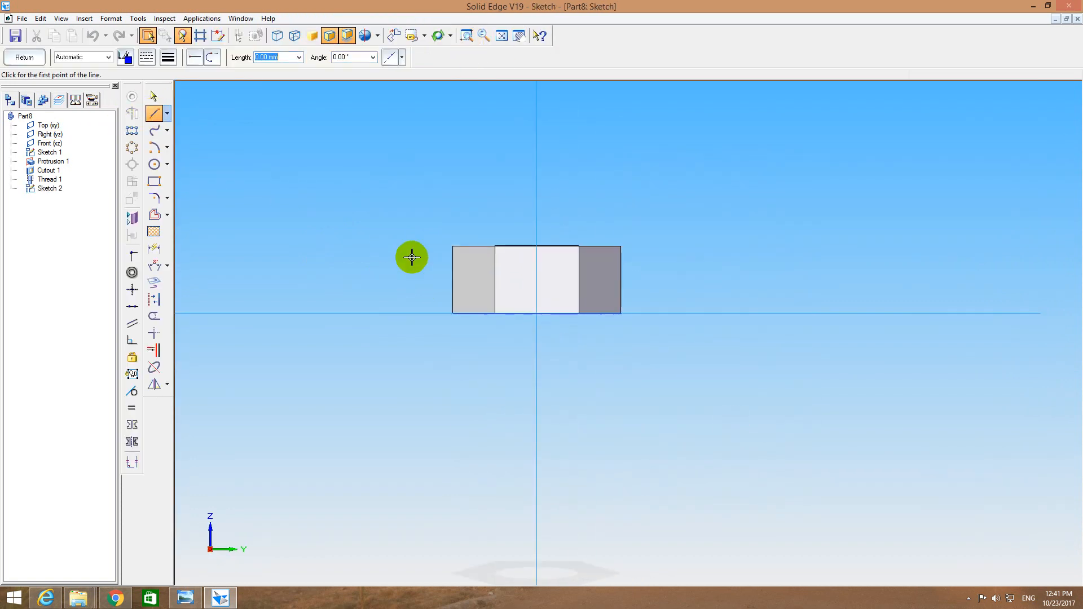
left_click(453, 249)
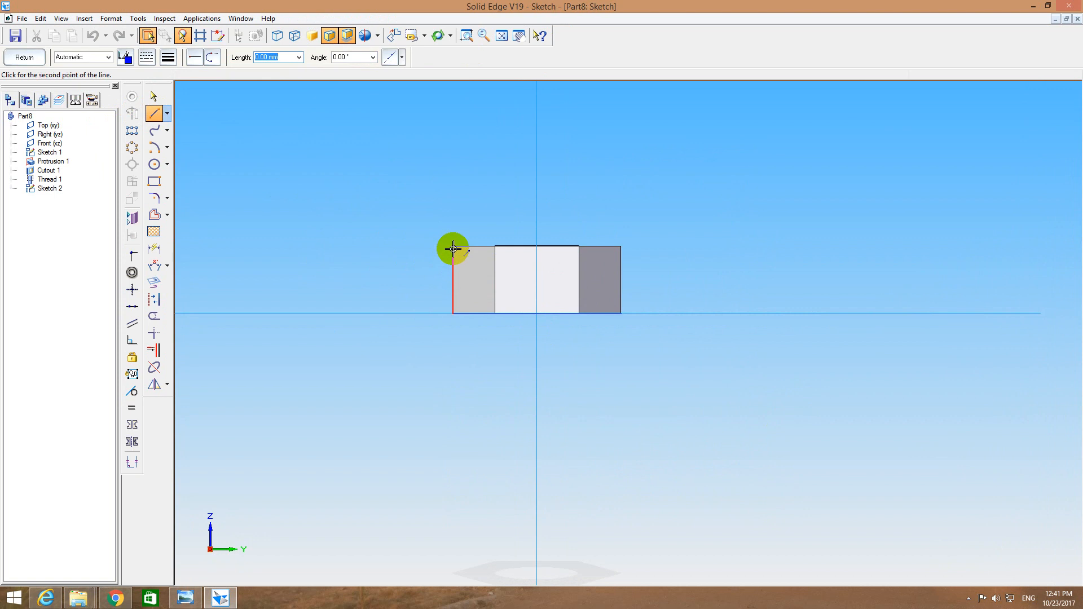
key("Tab")
type("0")
key("Return")
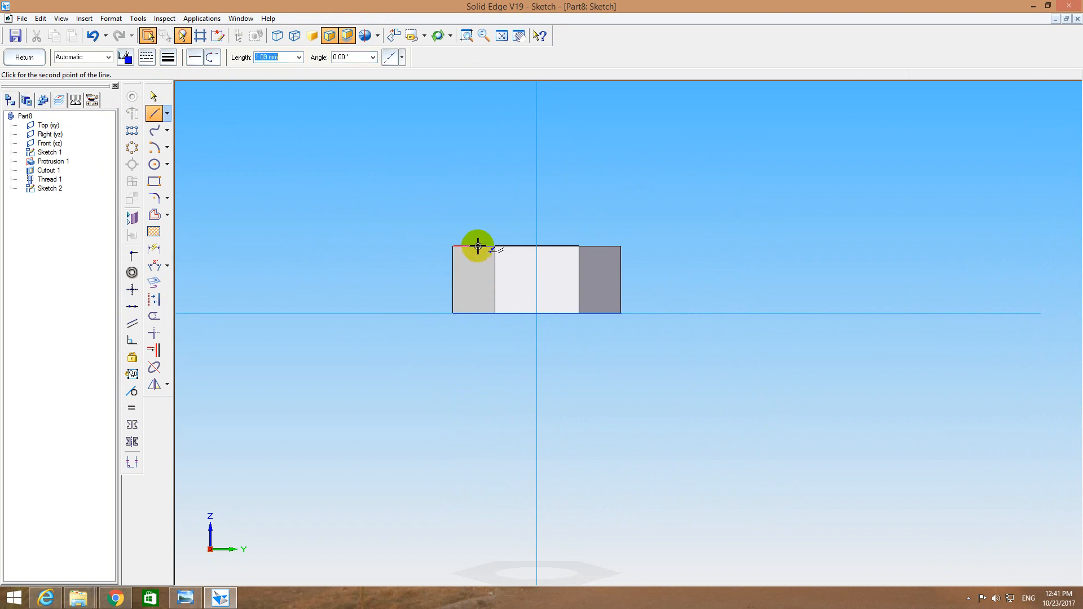
Draw a line from the short line's inner end, sloping 30° down and outward past the nut's side edge.
key("Tab")
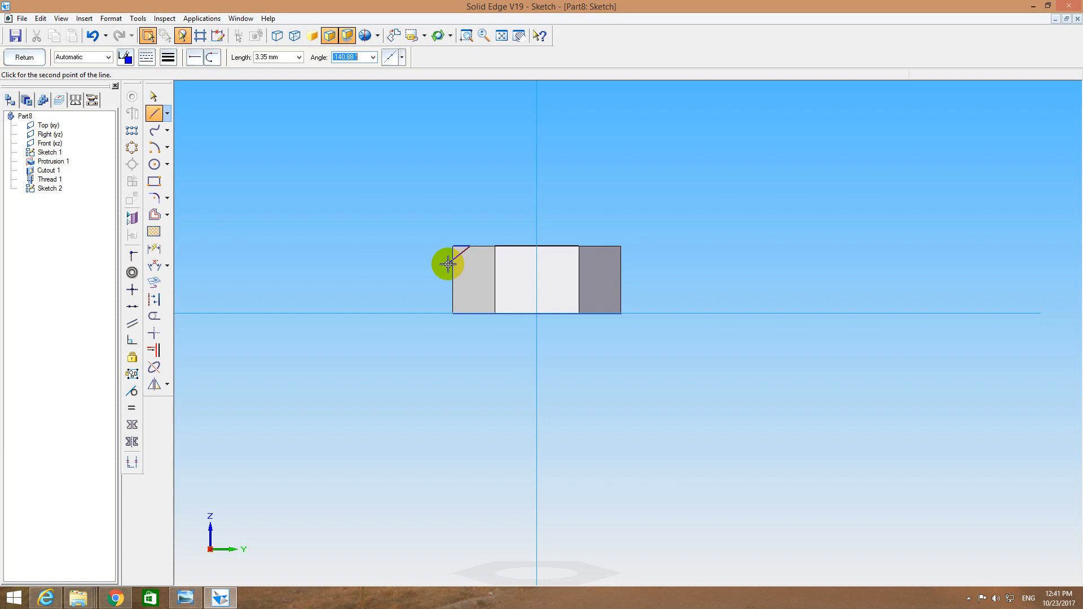
type("-")
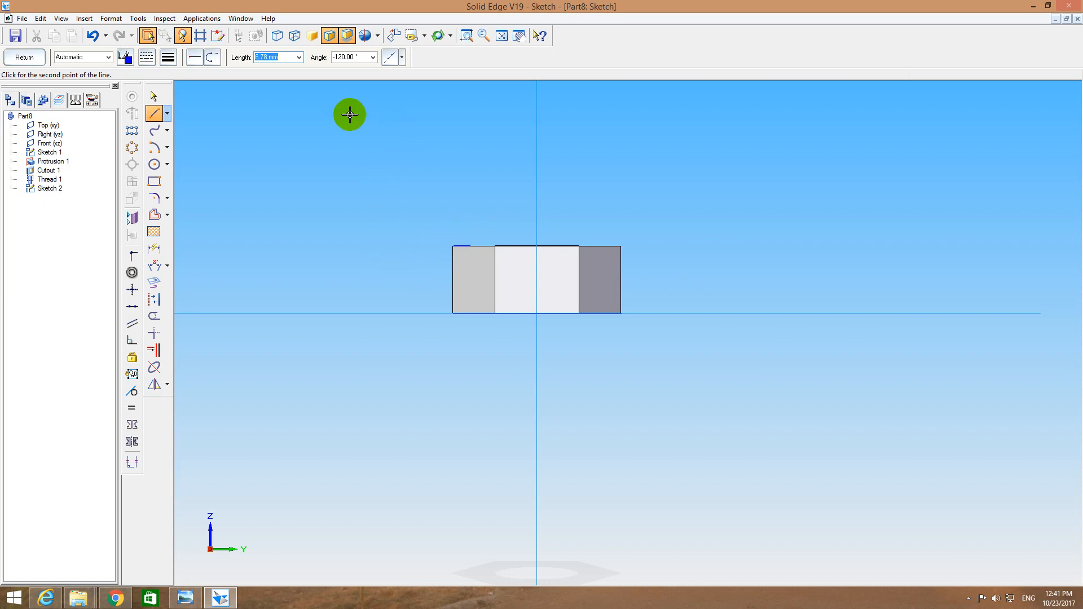
left_click(364, 57)
type("-")
left_click(347, 147)
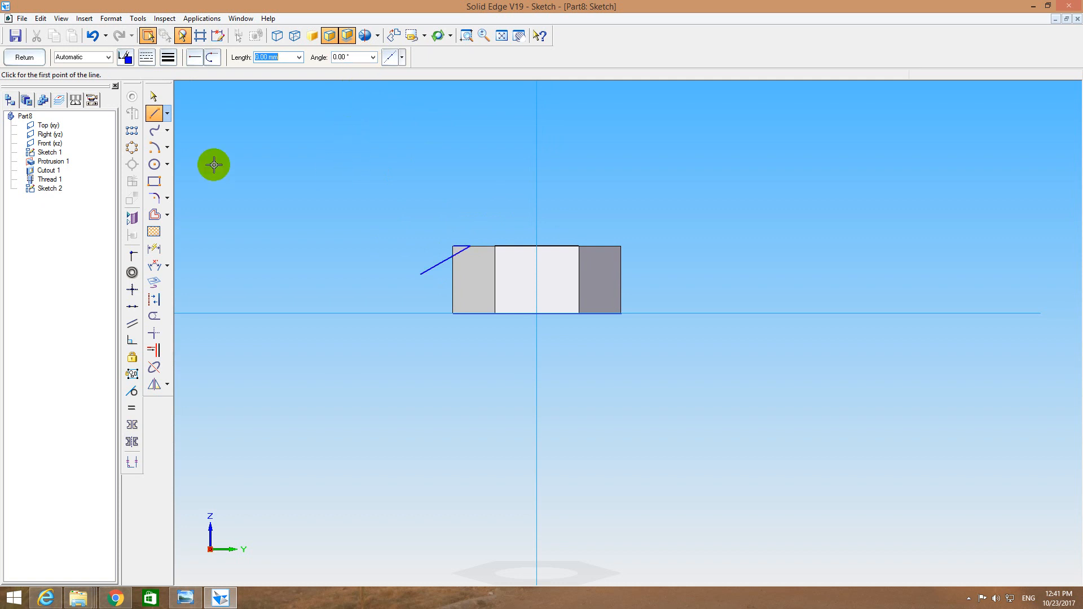
Draw a vertical line down from the nut's upper-left corner and trim the sloping line's overhang to form a closed triangle.
left_click(454, 245)
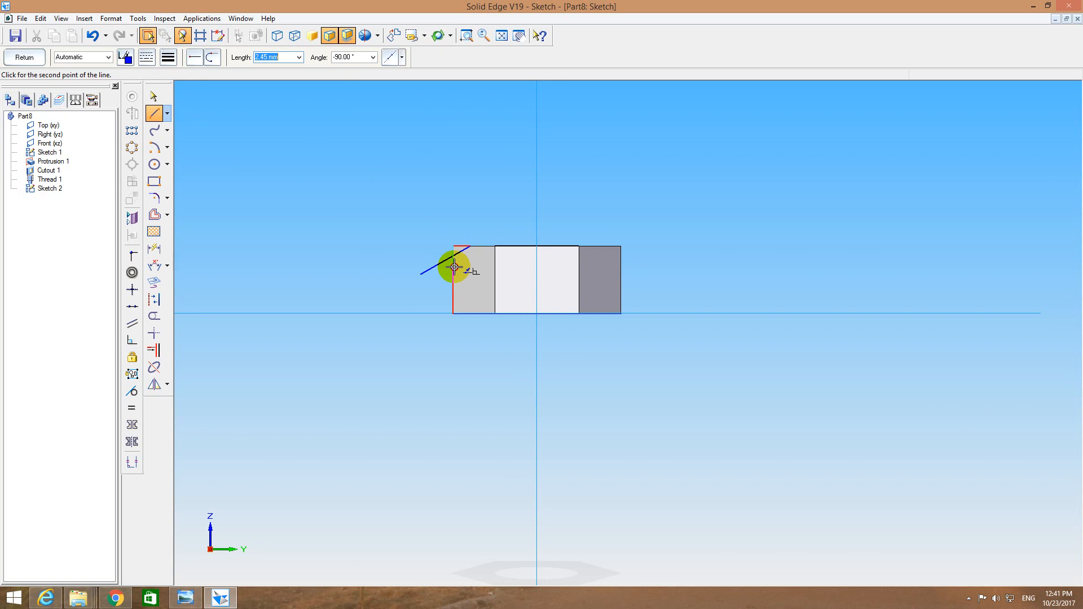
left_click(154, 317)
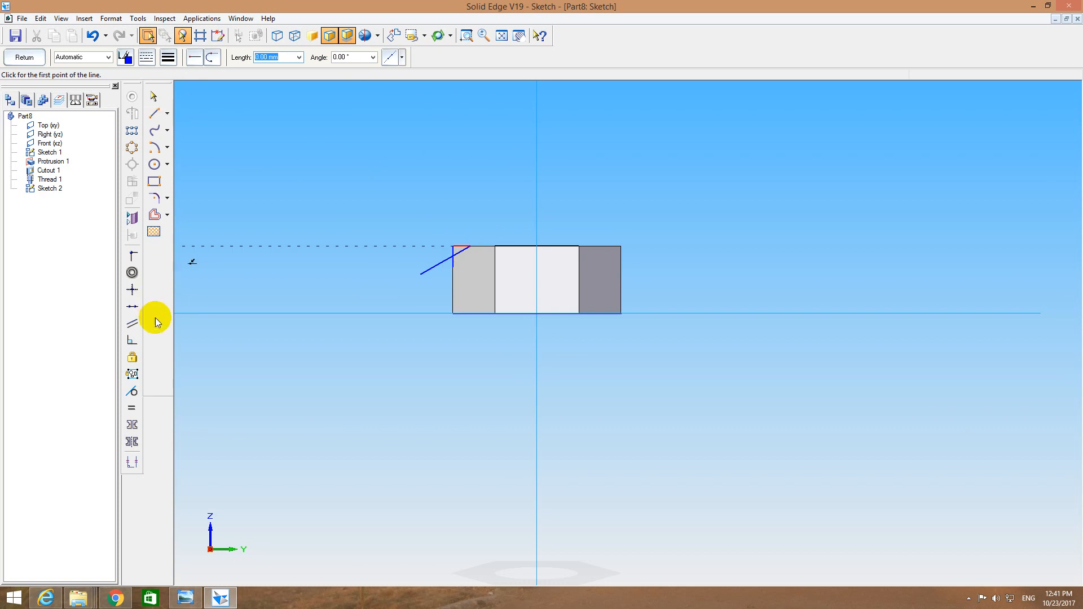
left_click(438, 257)
Dimension the angle between the triangle's sloping line and its horizontal top line.
left_click(460, 37)
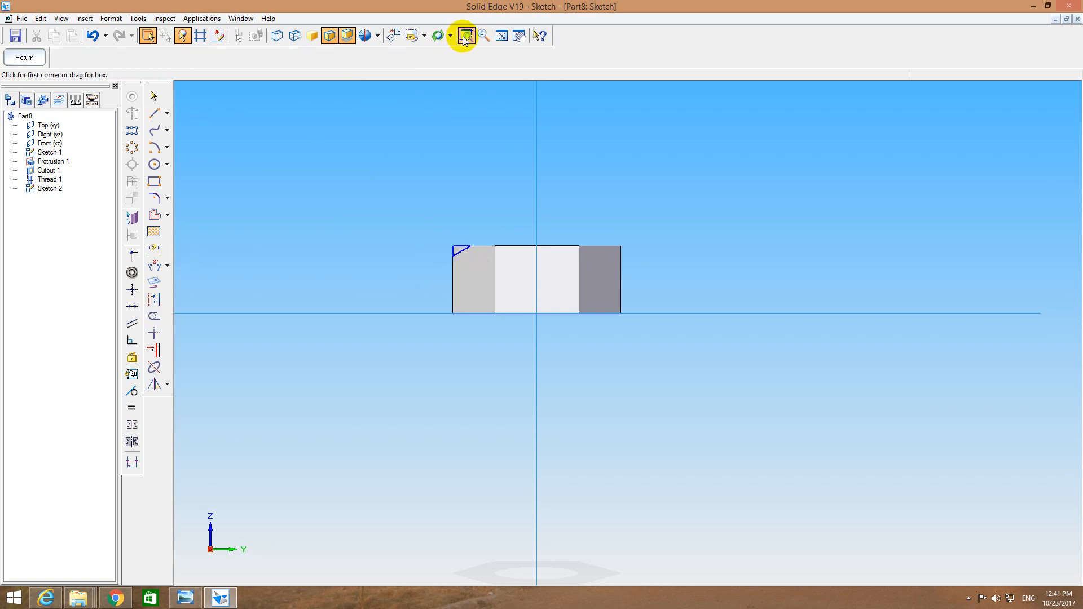
left_click_drag(400, 191, 578, 343)
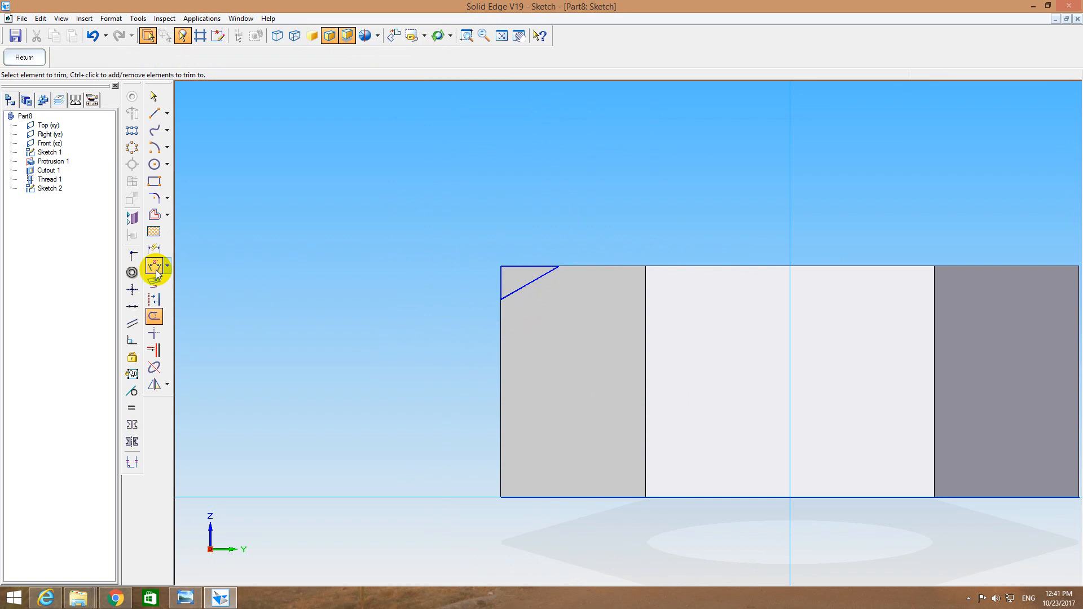
left_click(154, 265)
left_click(525, 286)
left_click(518, 267)
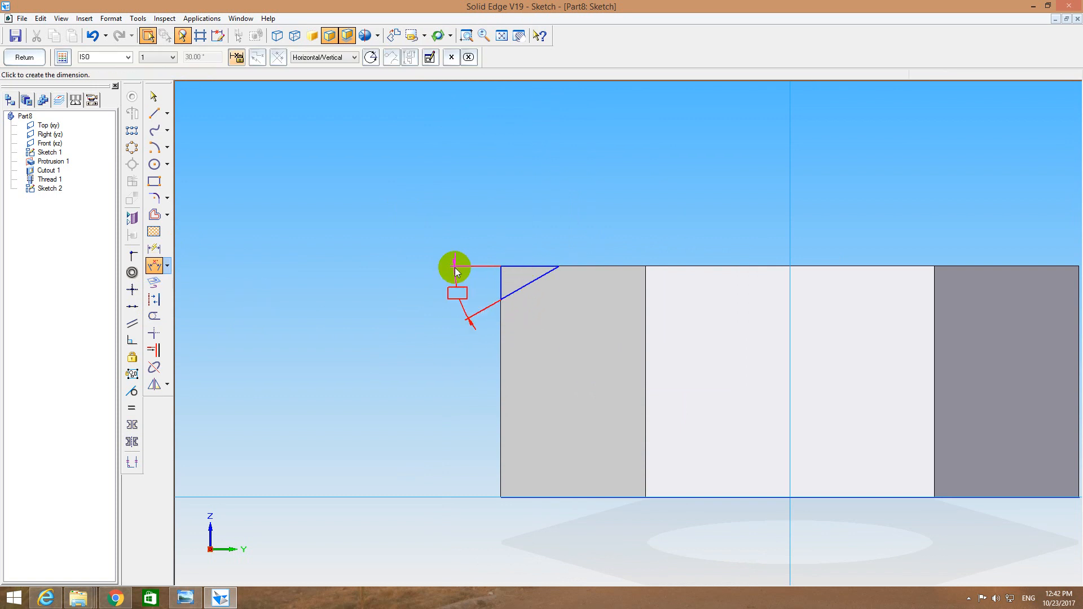
left_click(447, 283)
key("Escape")
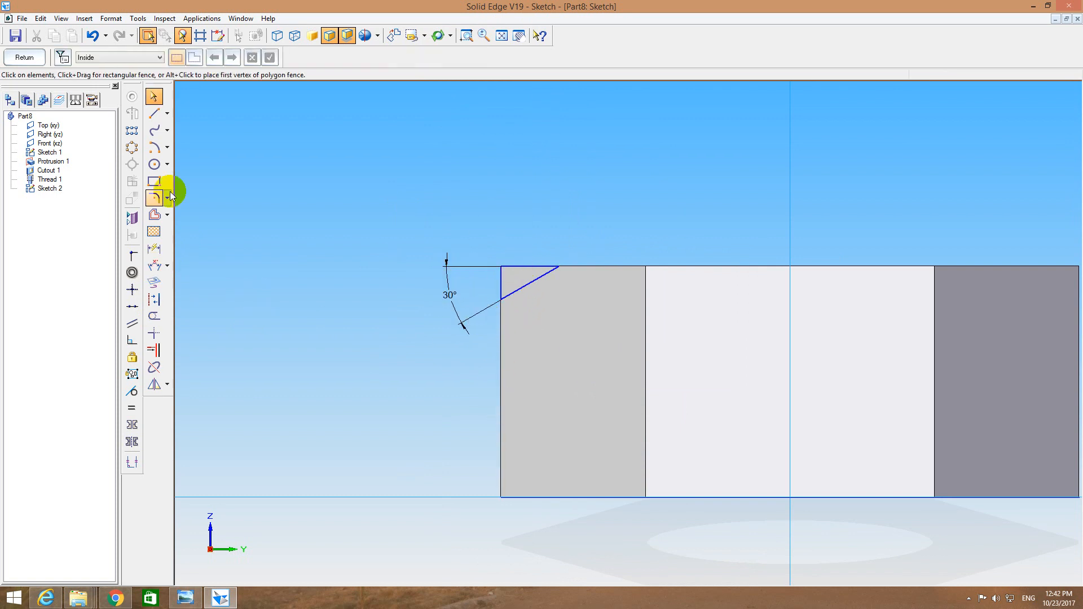
Draw a helper line down the nut's left side edge and a short horizontal line inward from its midpoint.
left_click(154, 114)
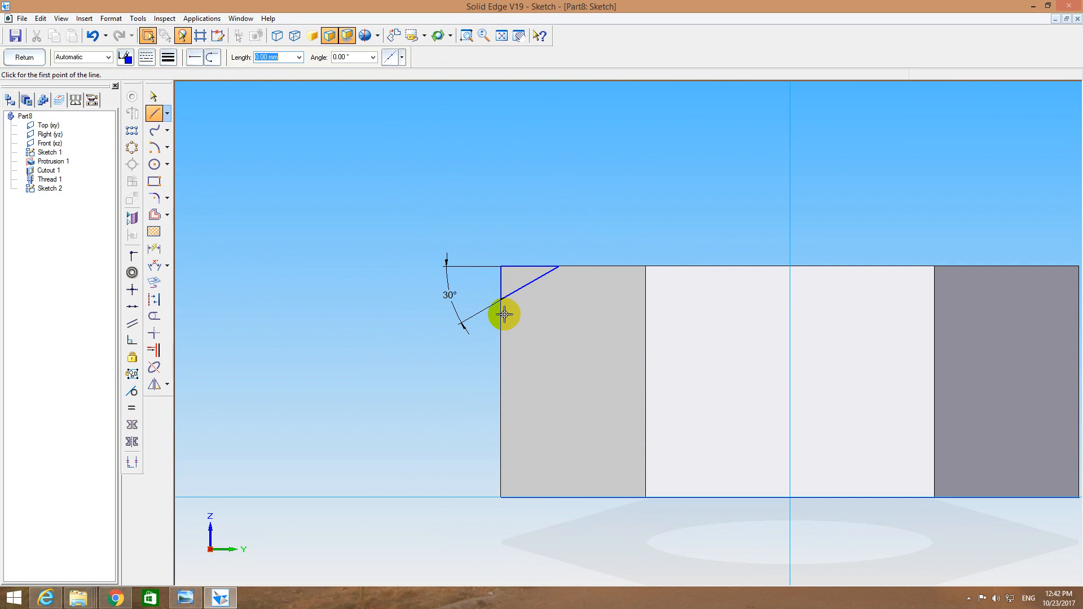
left_click(500, 266)
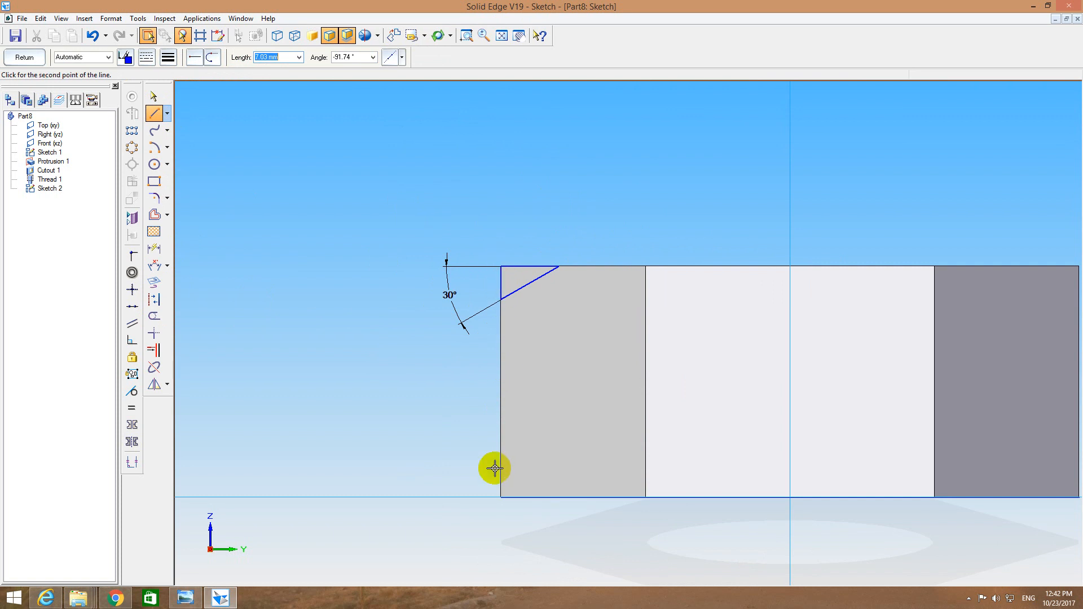
left_click(502, 496)
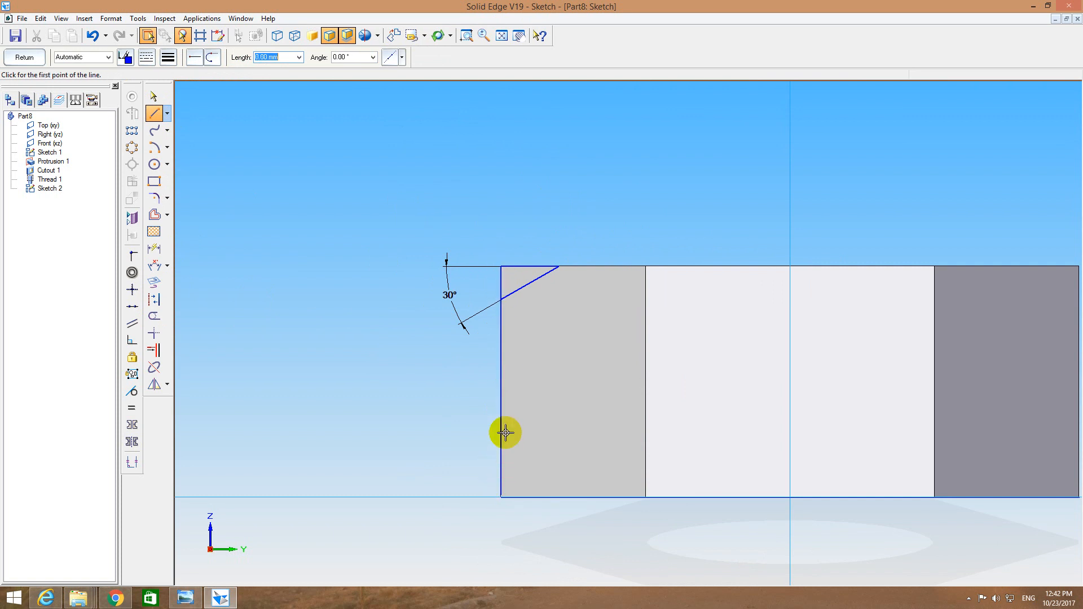
left_click(501, 381)
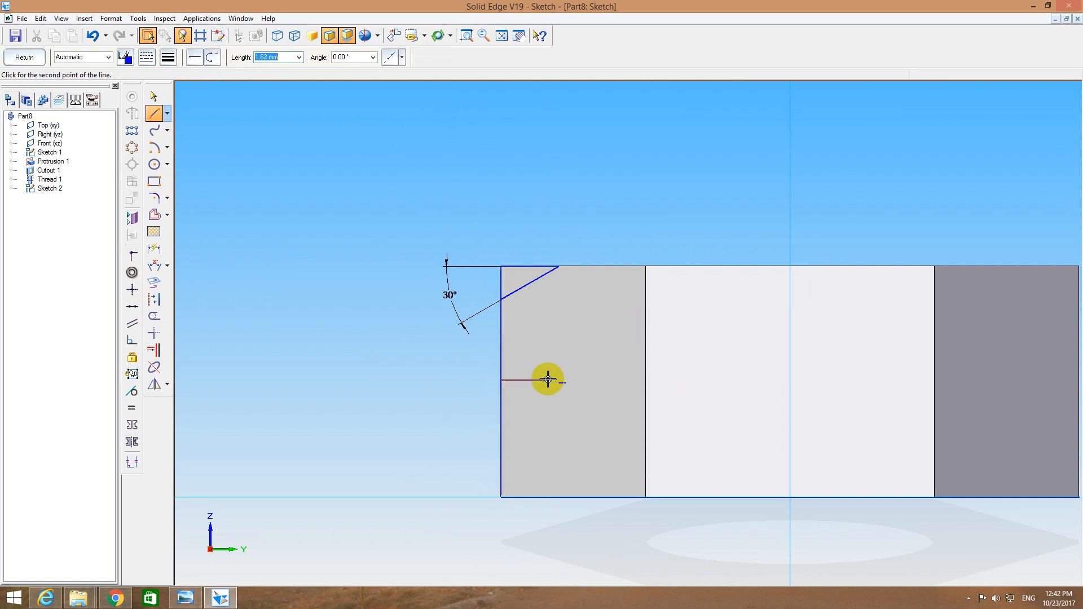
left_click(548, 380)
key("Escape")
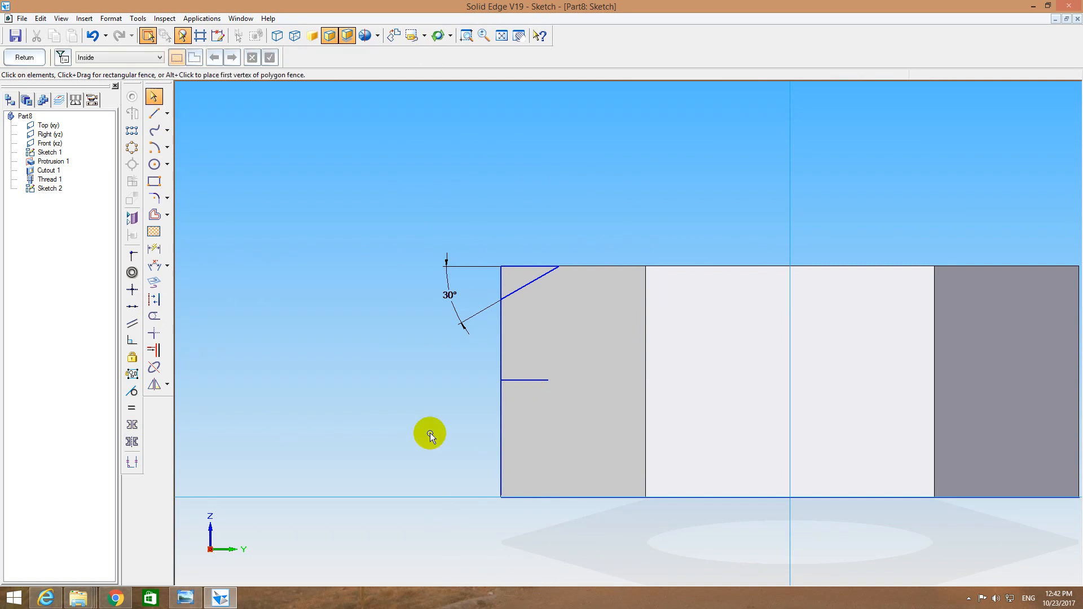
Delete the helper line on the side edge and mirror the corner triangle about the short horizontal line.
left_click(500, 438)
key("Escape")
left_click(153, 388)
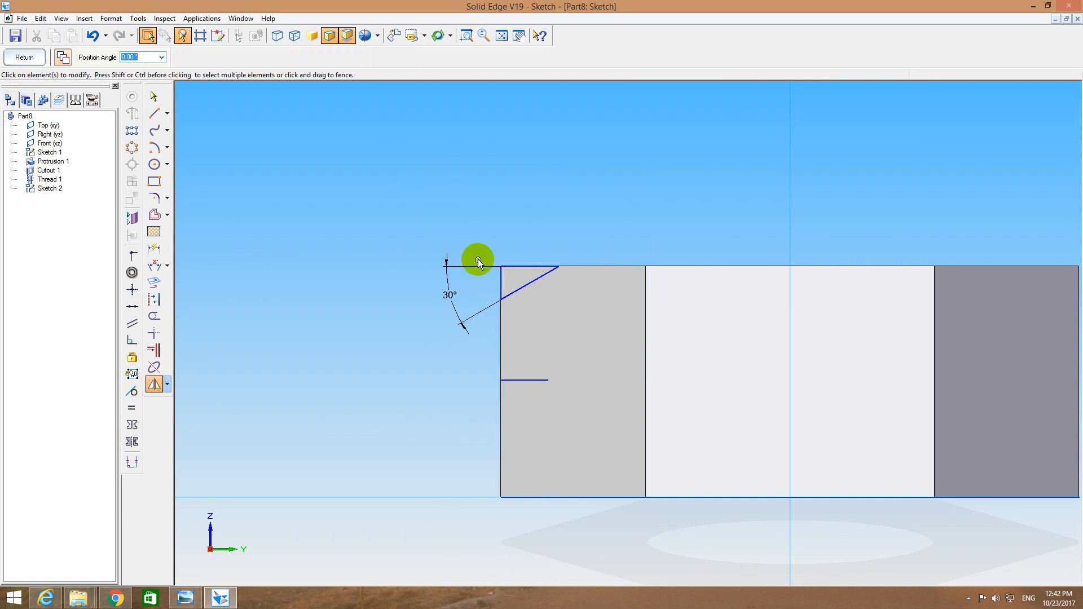
left_click_drag(575, 299, 592, 315)
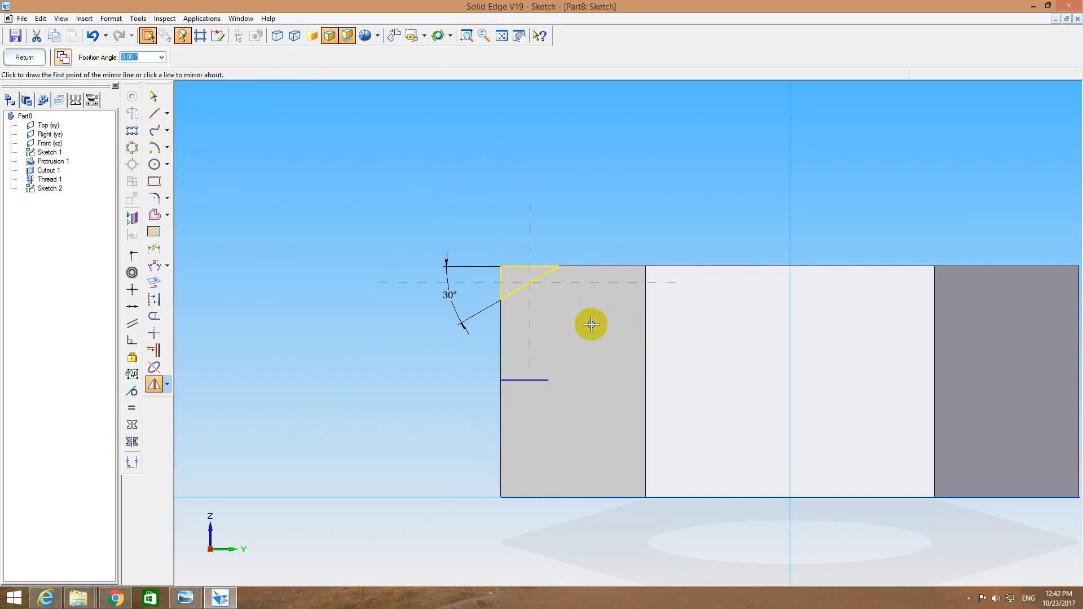
left_click(527, 384)
key("Escape")
Undo the triangle's mirrored copy and delete the short horizontal line.
left_click(533, 381)
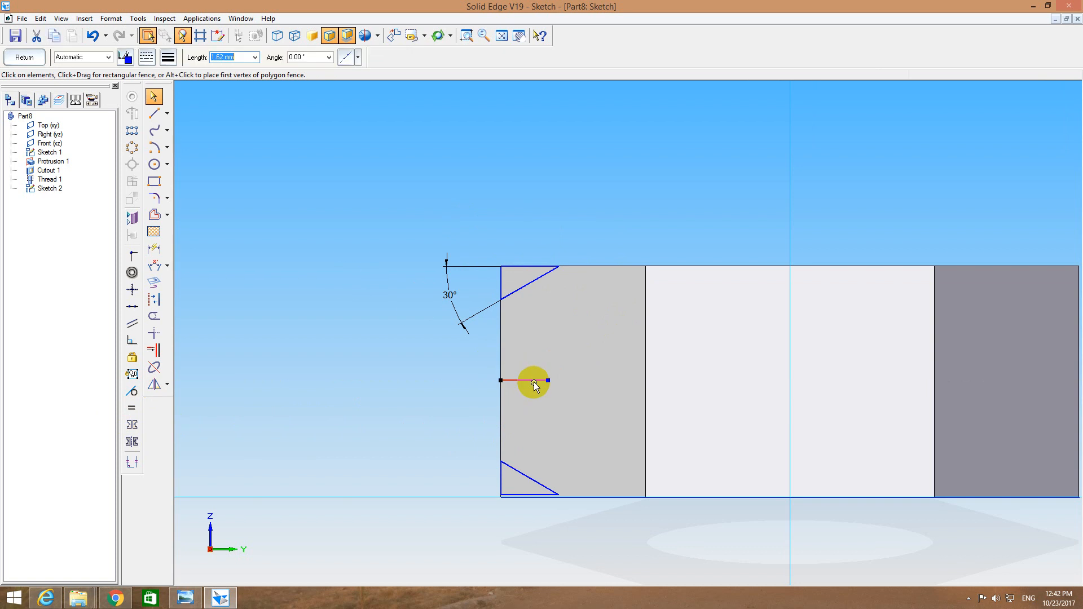
key("Delete")
left_click(153, 112)
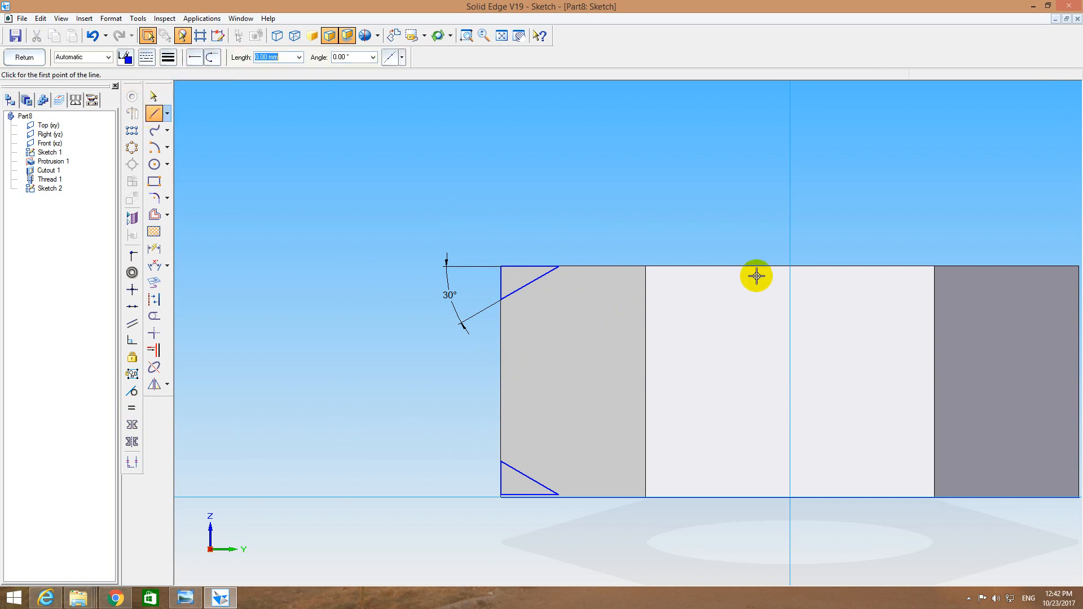
key("ctrl+z")
key("ctrl+z")
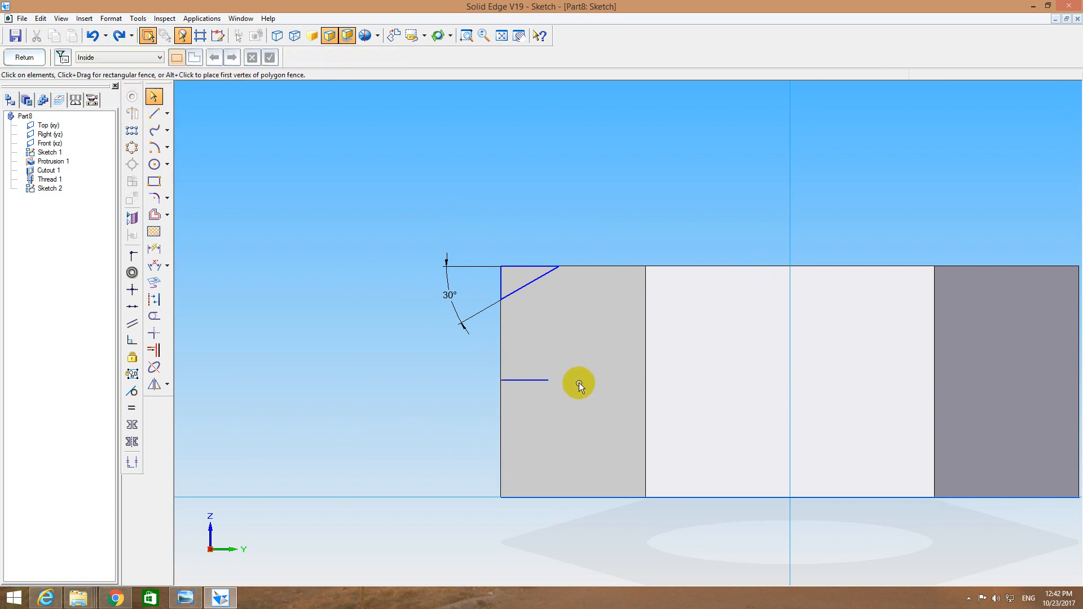
left_click(527, 381)
key("Delete")
Draw a horizontal helper line about 3.3 mm long inward from the midpoint of the nut's left side edge.
left_click(153, 113)
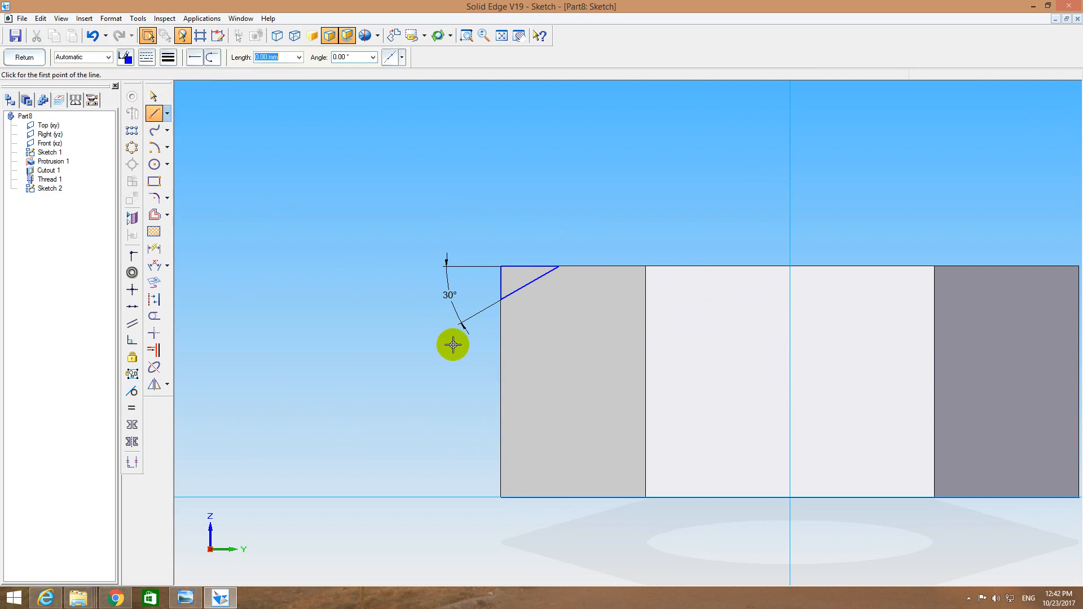
left_click(502, 383)
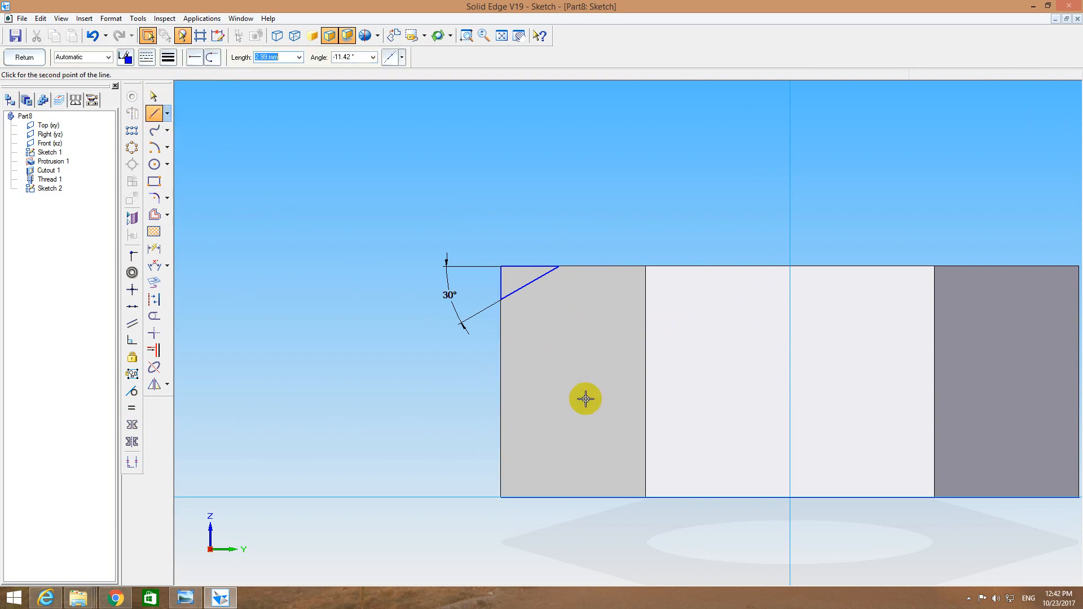
left_click(597, 382)
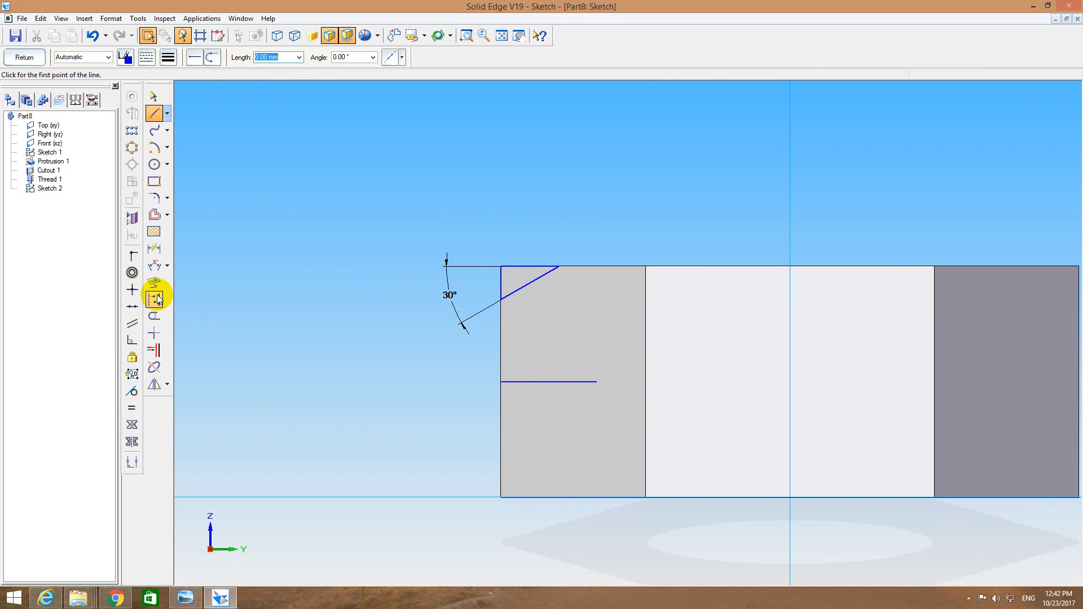
key("Escape")
Mirror the corner triangle about the horizontal helper line to the lower-left corner, and delete the helper line.
left_click(512, 311)
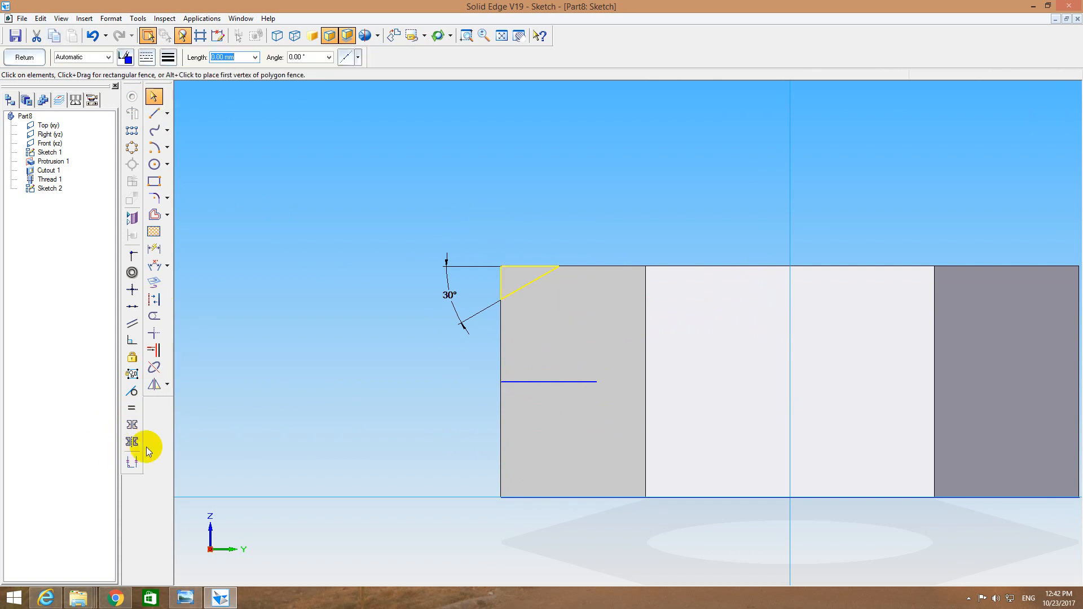
left_click(155, 384)
left_click(537, 382)
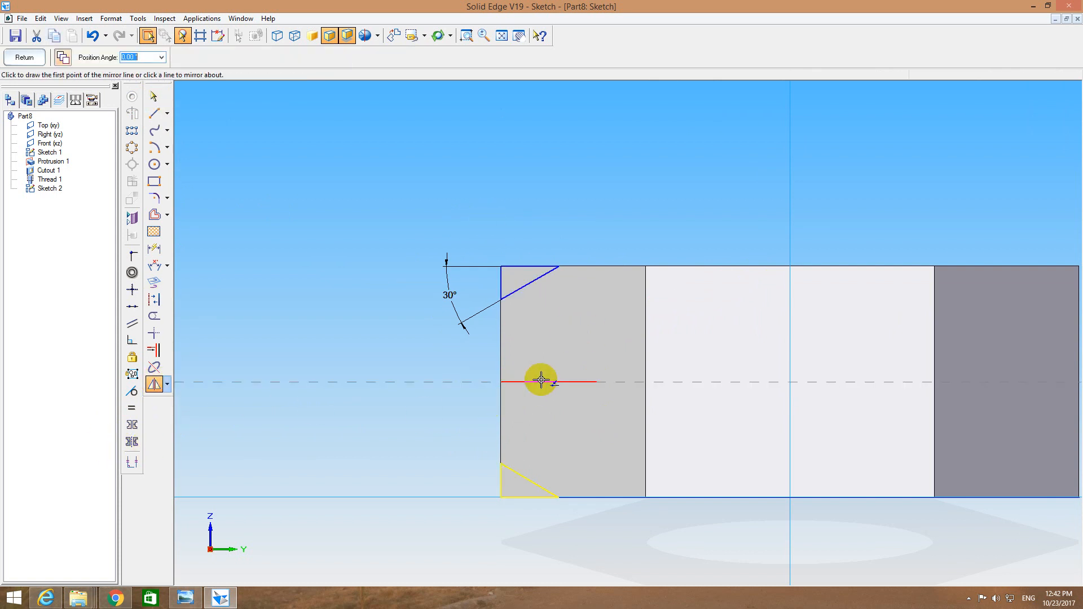
left_click(558, 382)
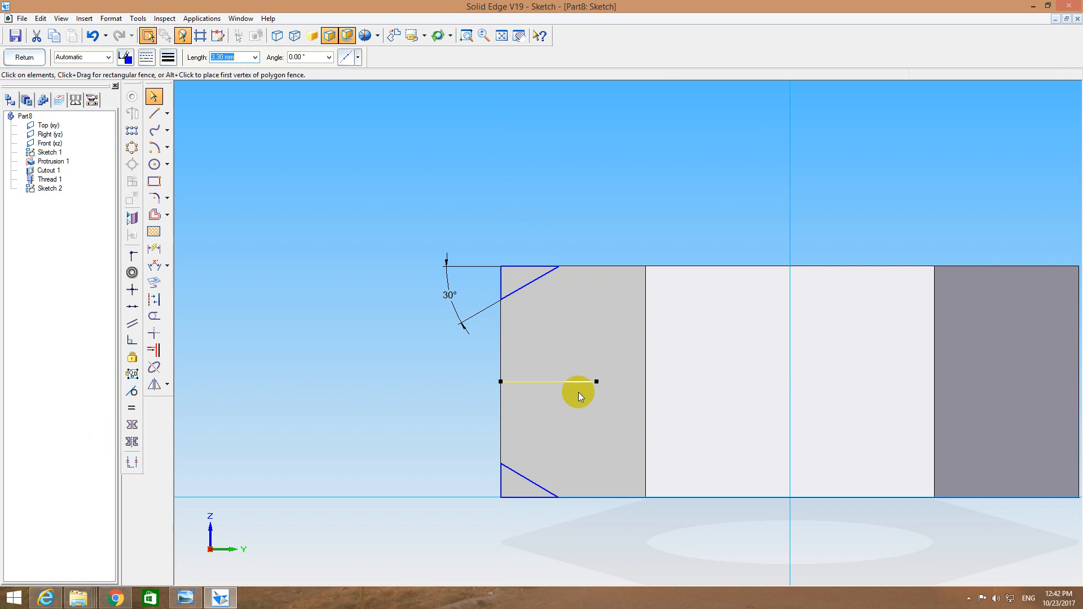
key("Delete")
Draw a vertical axis line through the nut's centre from its top edge to its bottom edge and close the sketch.
left_click(154, 112)
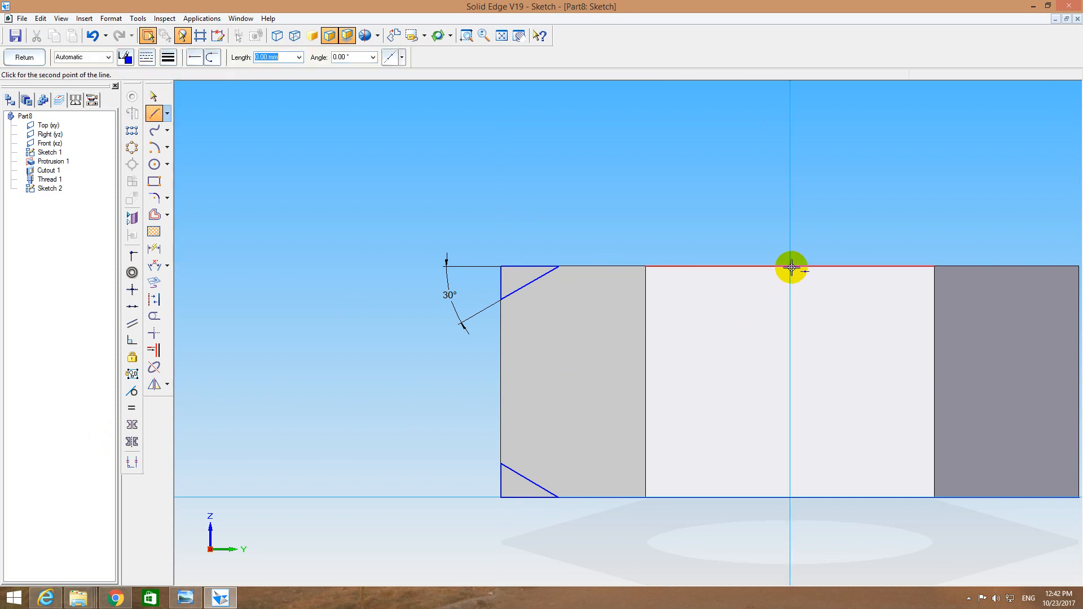
left_click(790, 499)
key("Escape")
left_click(25, 57)
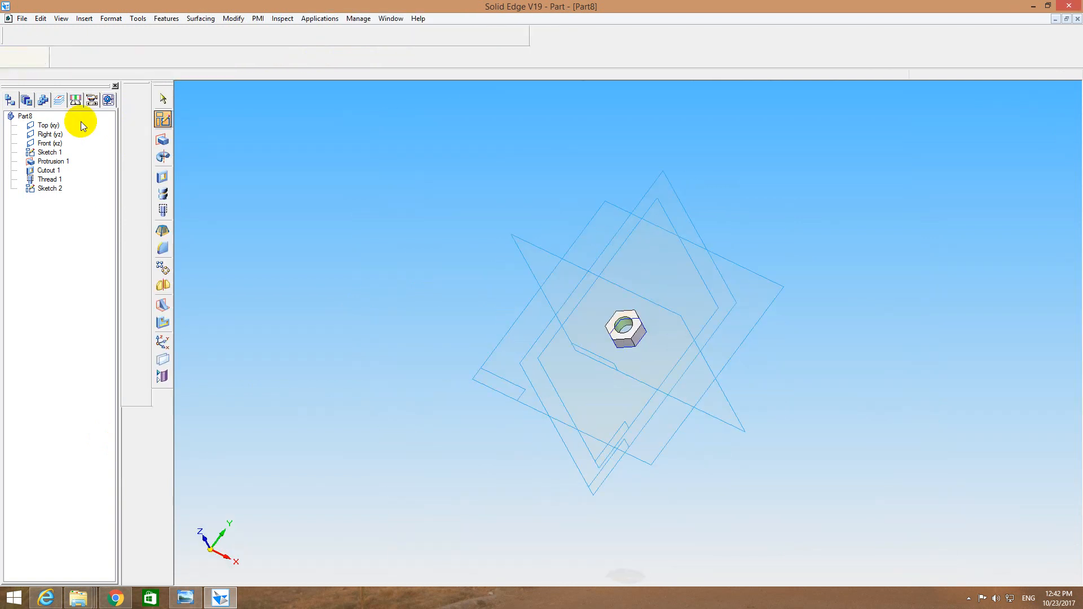
Chamfer the nut's upper and lower corners with a full 360° revolved cutout of both sketched triangles about the vertical axis line.
left_click(176, 193)
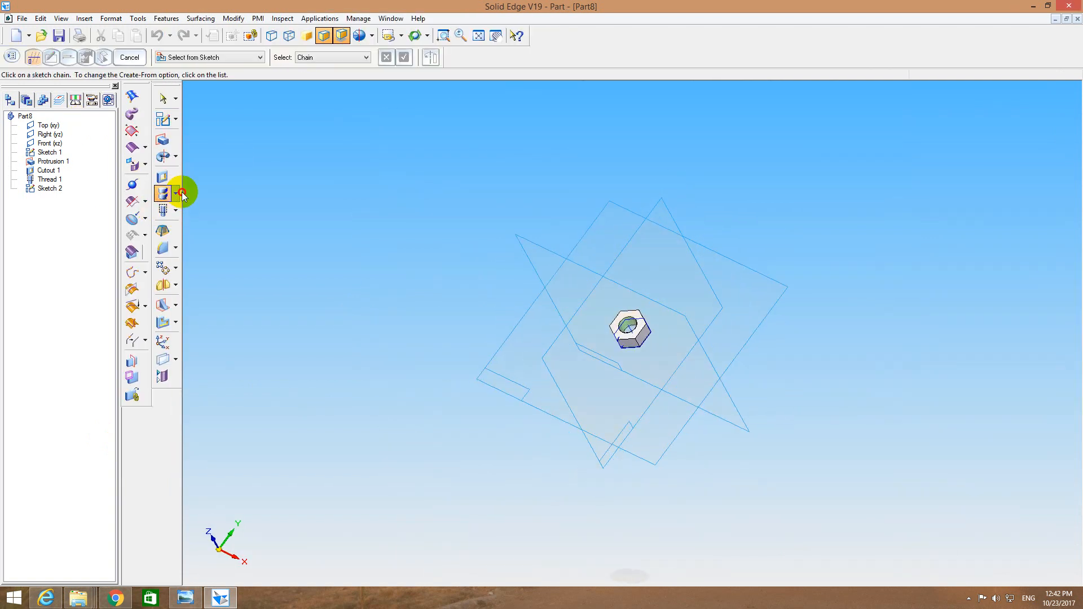
left_click(182, 195)
left_click(213, 193)
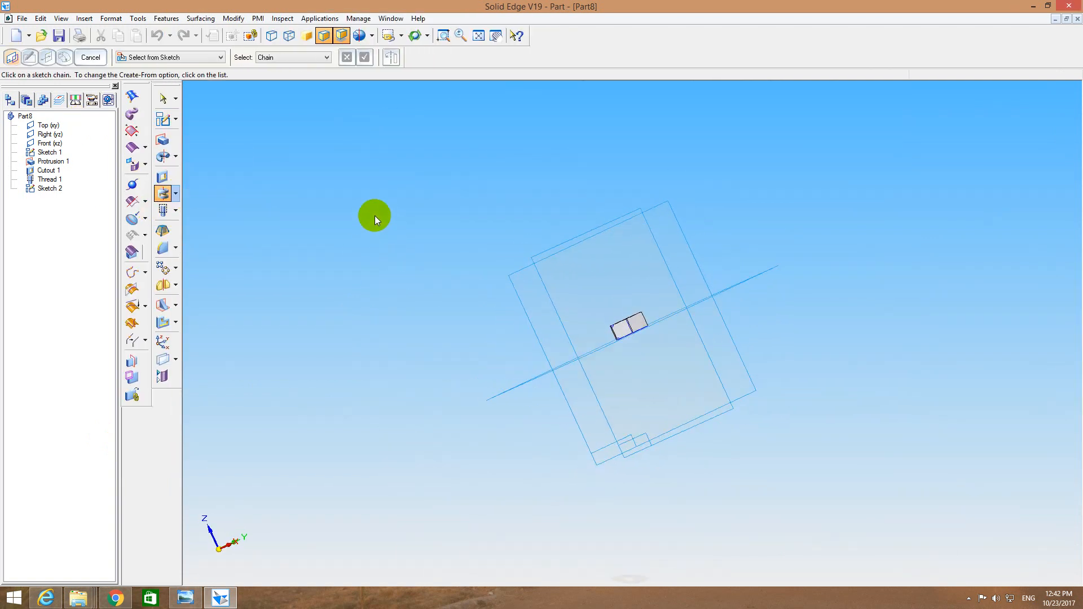
left_click(444, 36)
left_click_drag(558, 294, 740, 412)
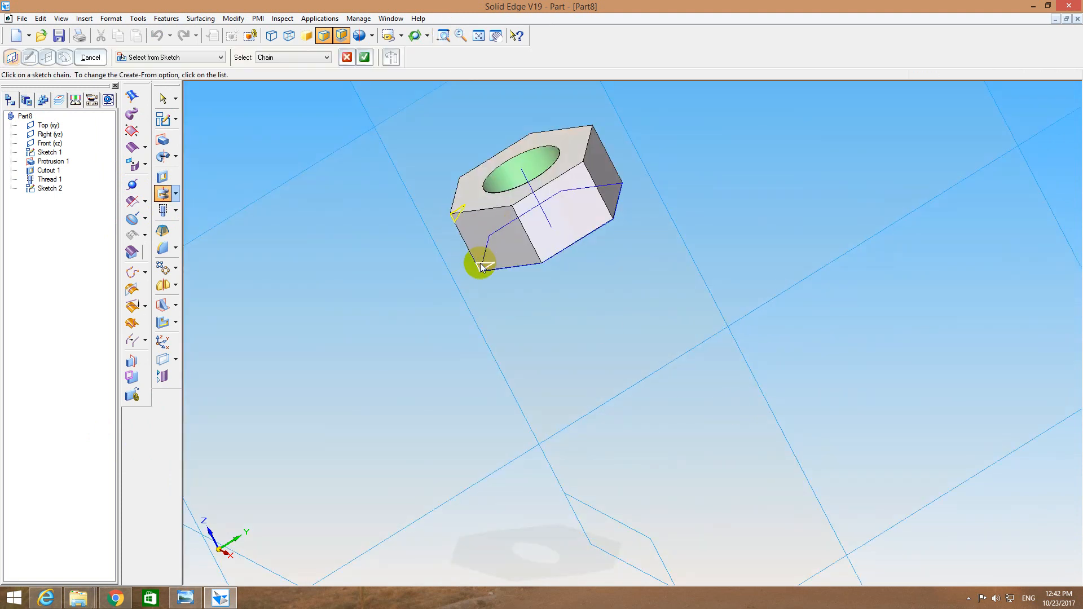
right_click(506, 310)
left_click(528, 181)
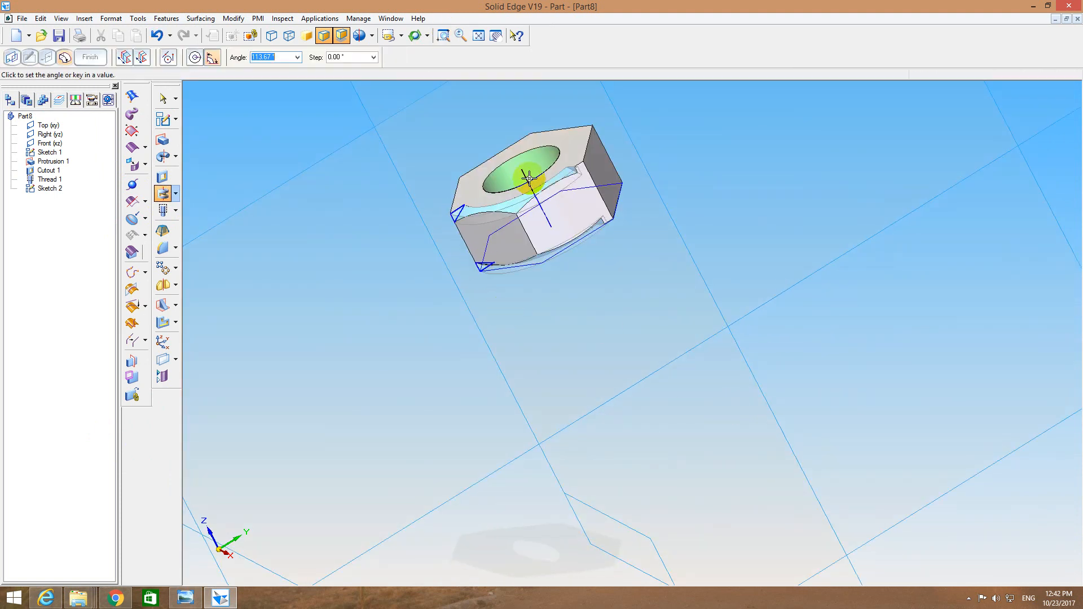
left_click(195, 58)
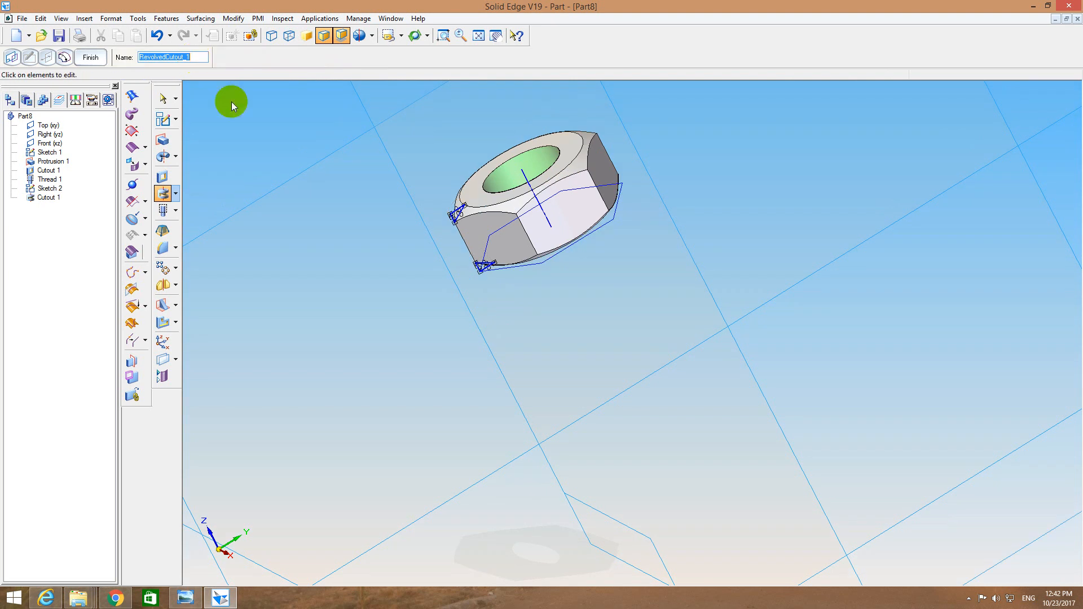
middle_click_drag(553, 448, 675, 387)
left_click(88, 58)
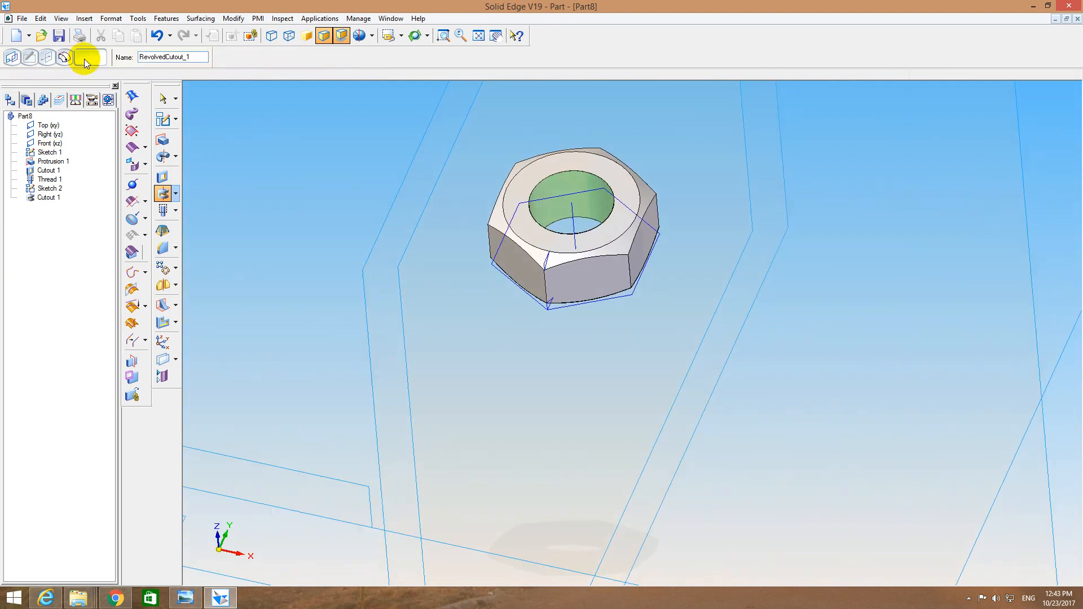
Set the part's title to Nut M10 and save the file as Nut M10.par.
left_click(58, 36)
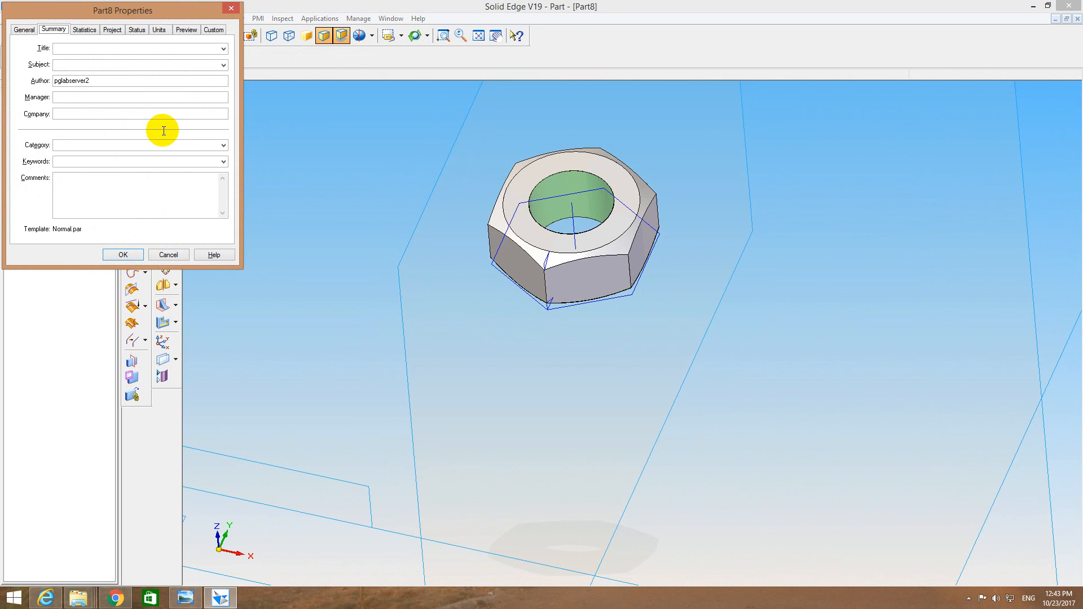
left_click(84, 50)
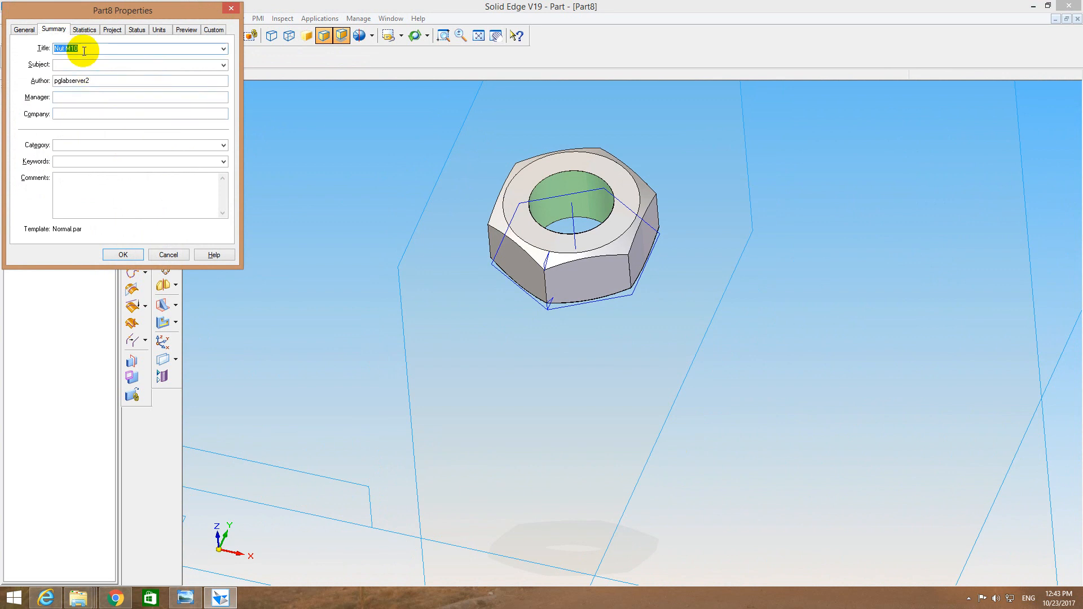
key("Return")
key("Return")
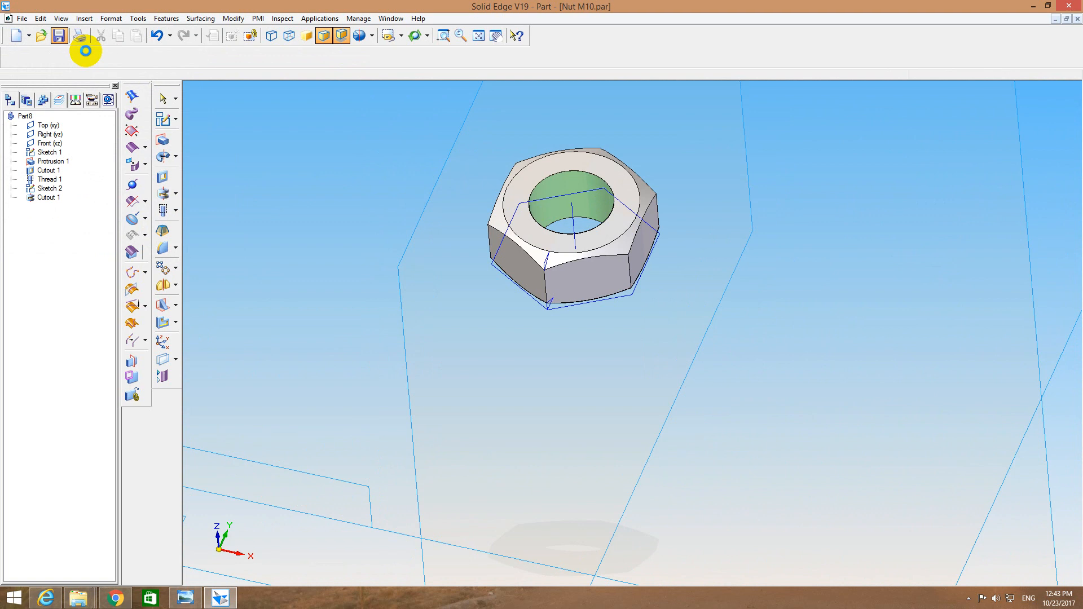
Save a copy of the nut as Lock Nut M10.par in the MV_New folder.
scroll(85, 51, "down", 1)
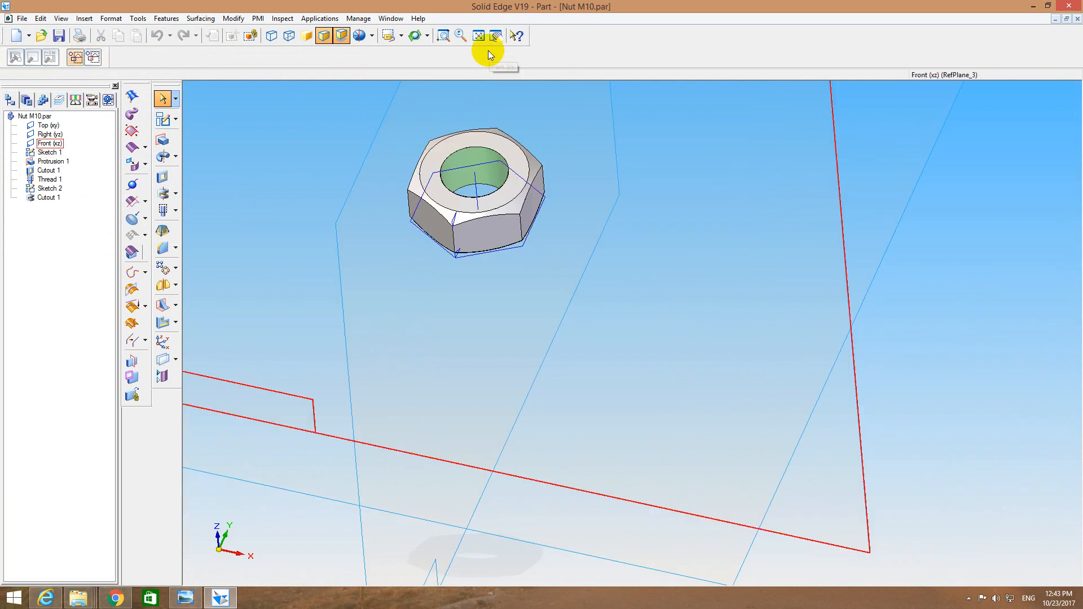
left_click(480, 38)
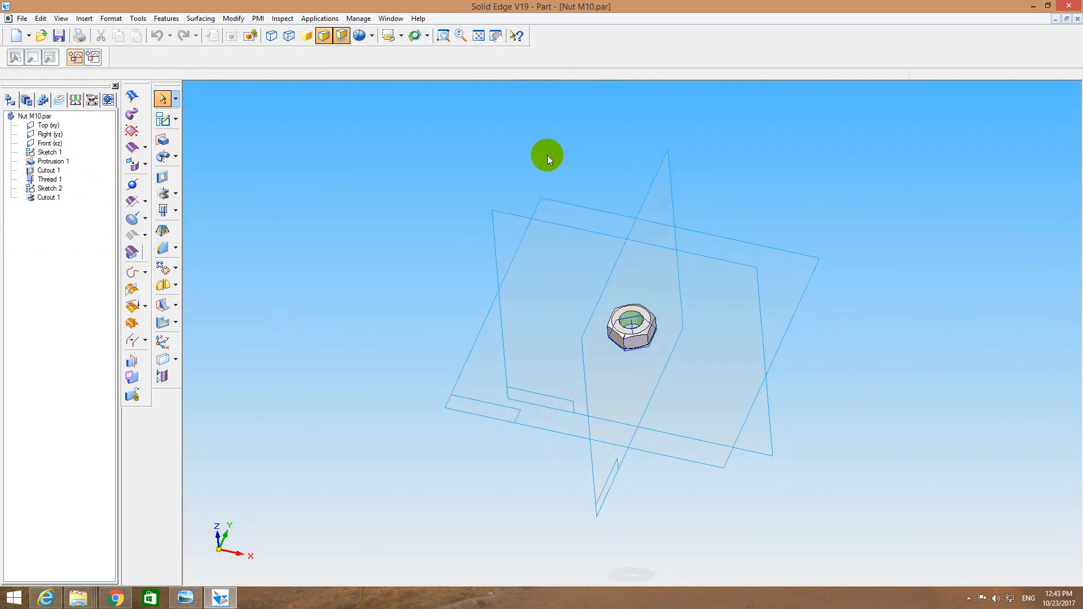
left_click(22, 18)
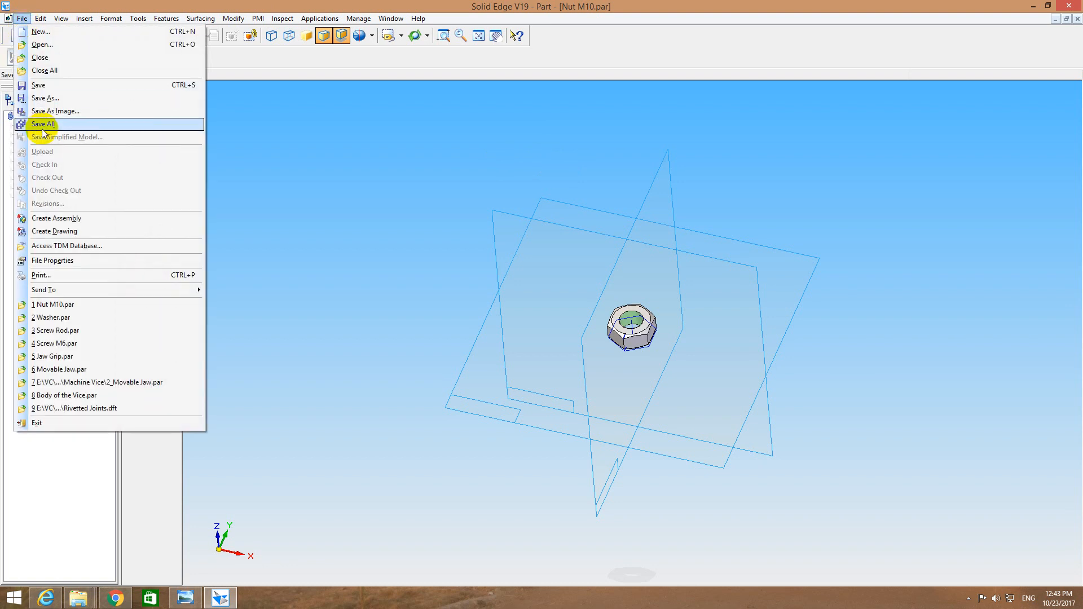
left_click(46, 99)
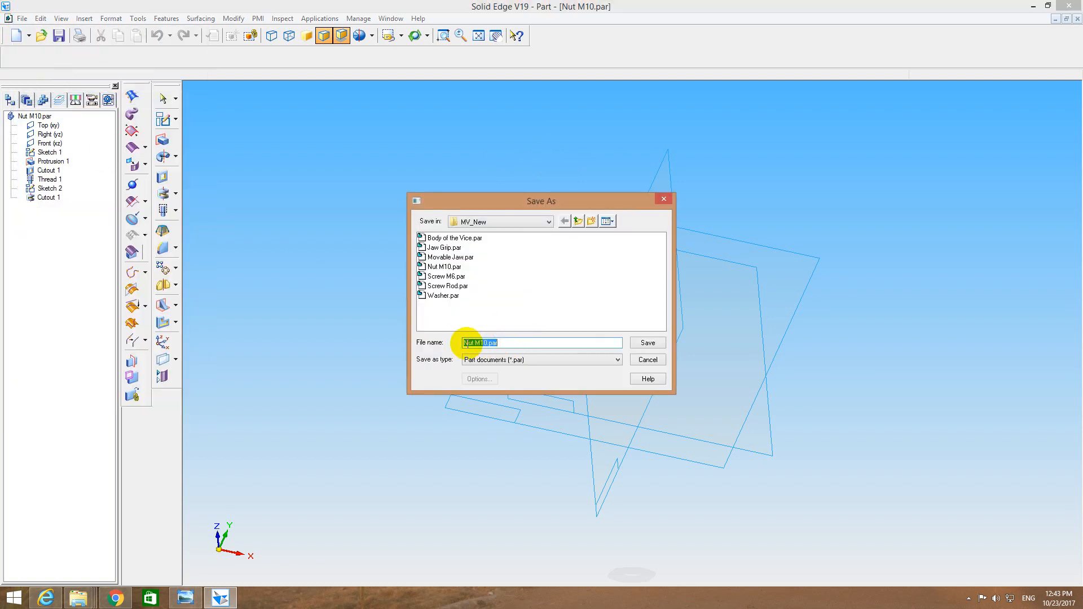
left_click(466, 343)
type("Lock")
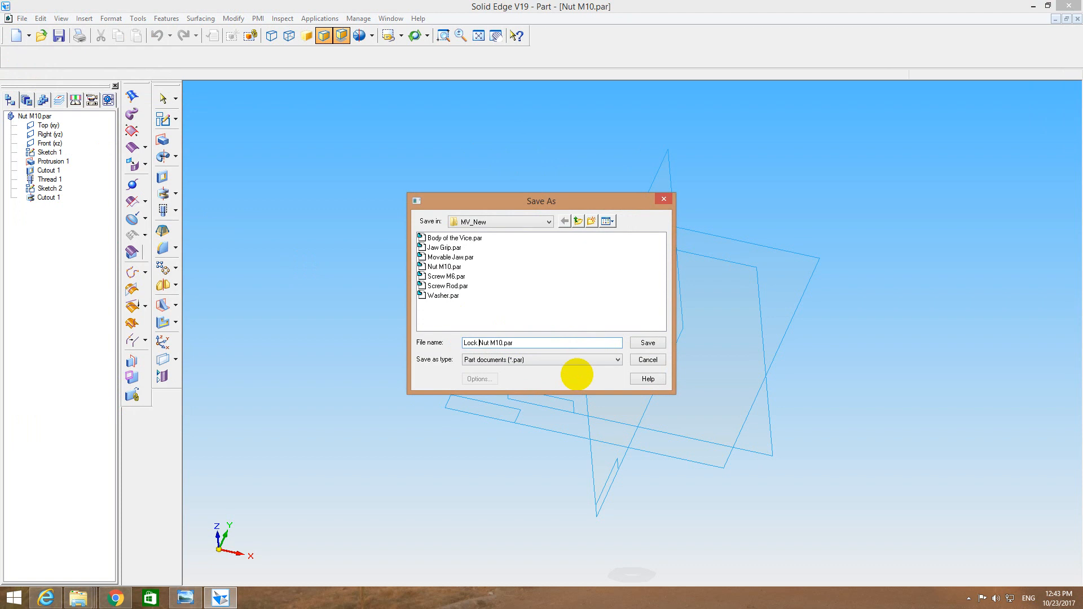
key("Return")
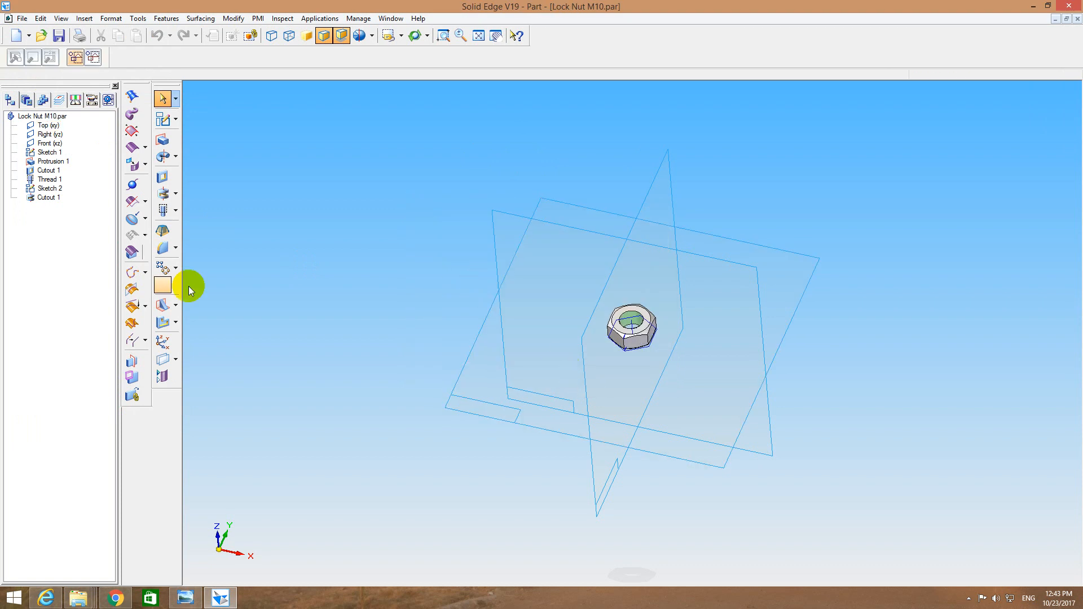
Set the lock nut's protrusion thickness to 5 mm through Dynamic Edit.
right_click(50, 164)
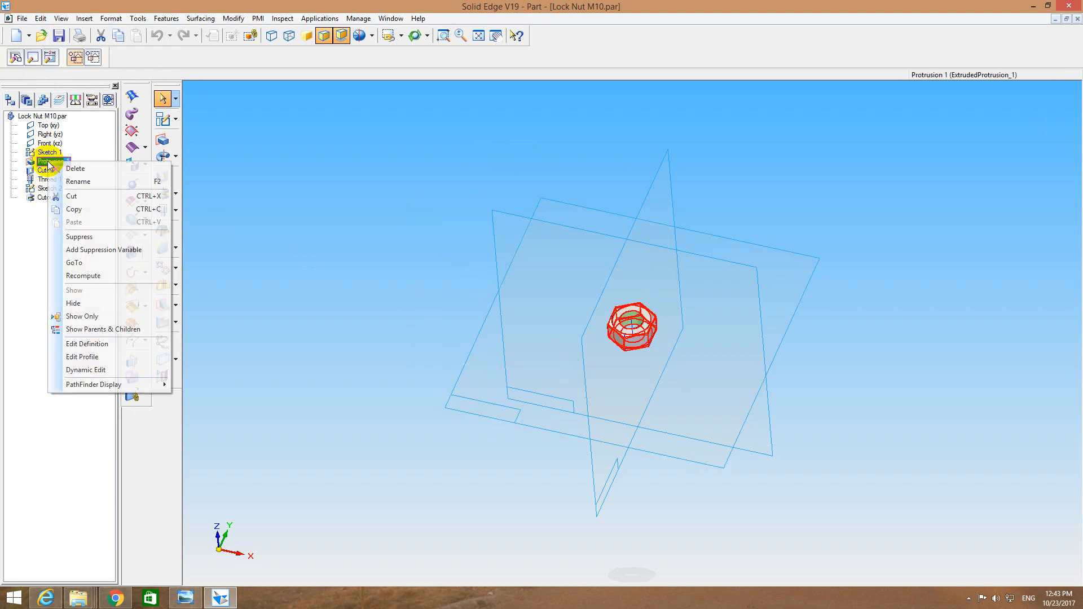
left_click(96, 372)
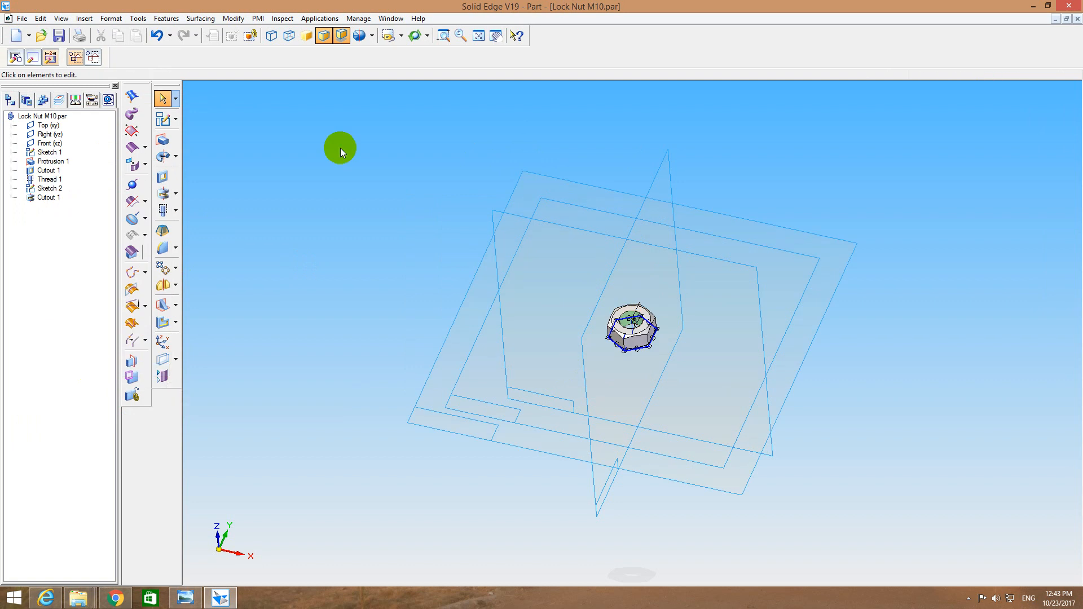
left_click(444, 36)
left_click_drag(542, 245, 725, 438)
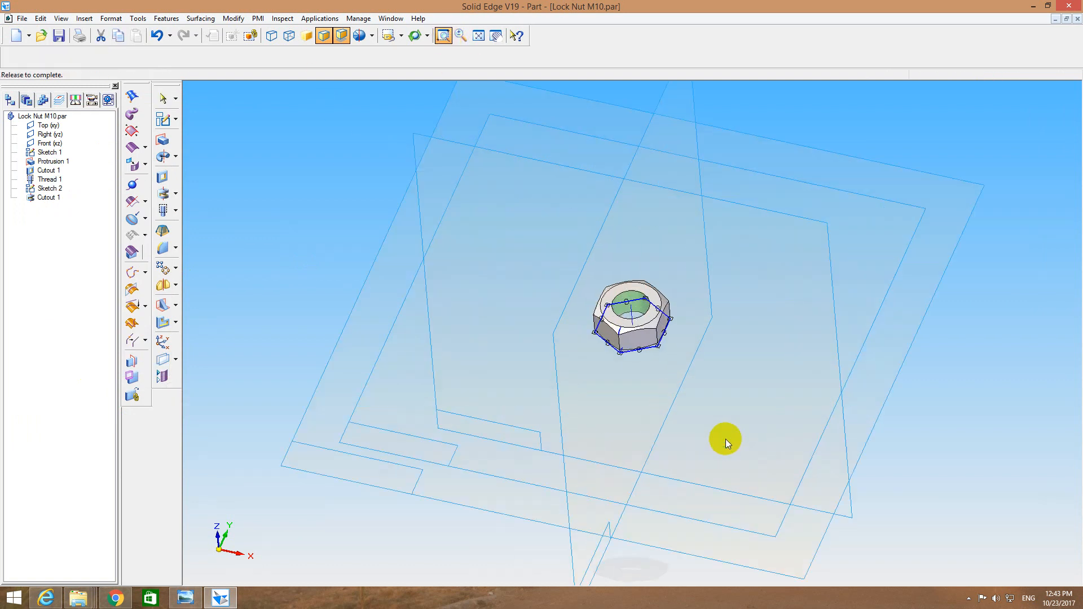
left_click(639, 285)
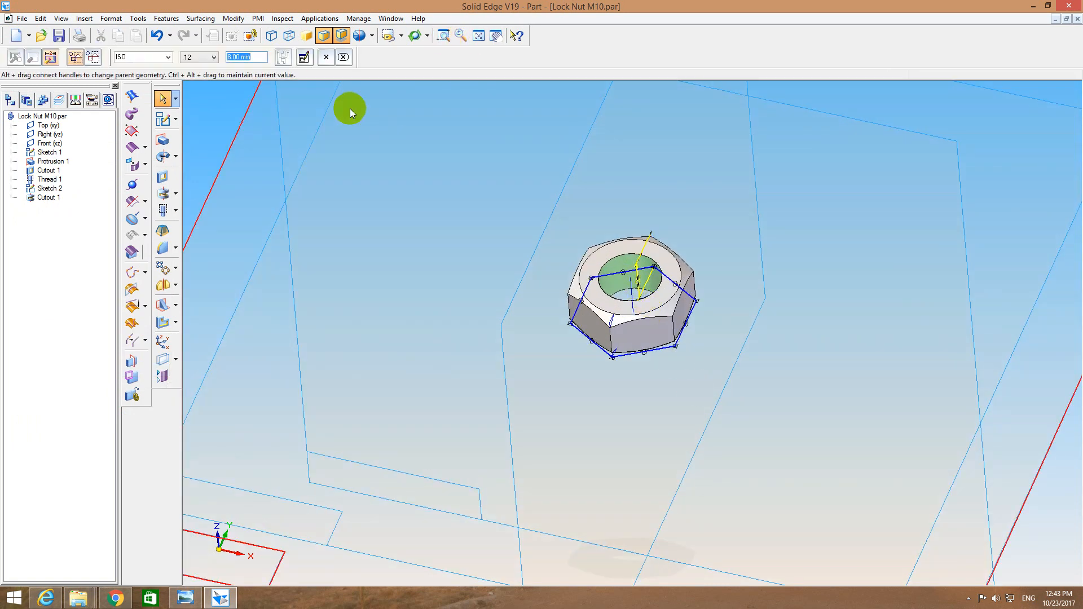
type("5")
key("Return")
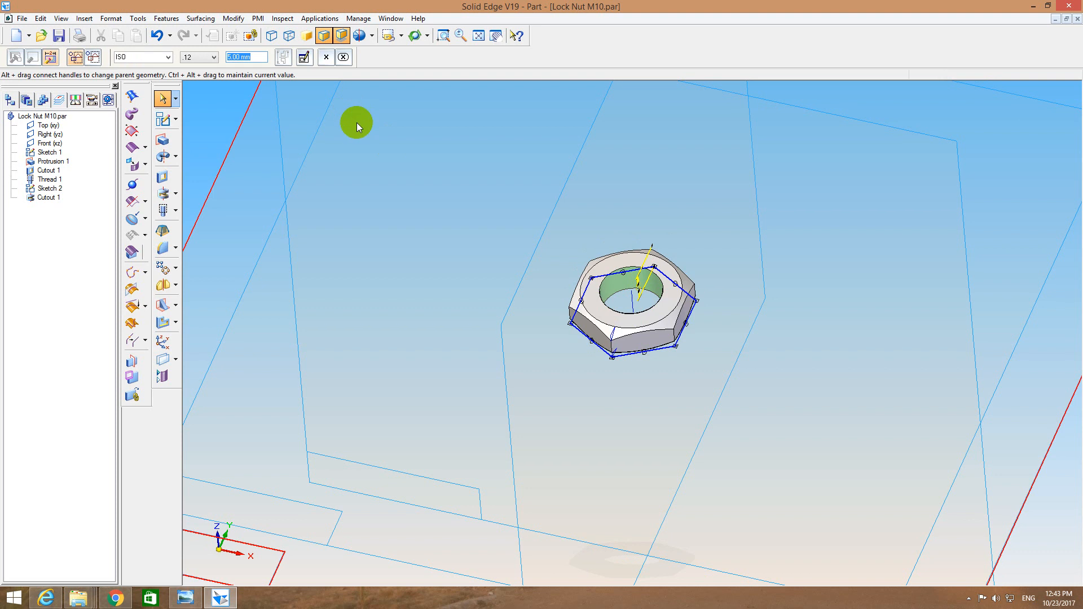
left_click(317, 188)
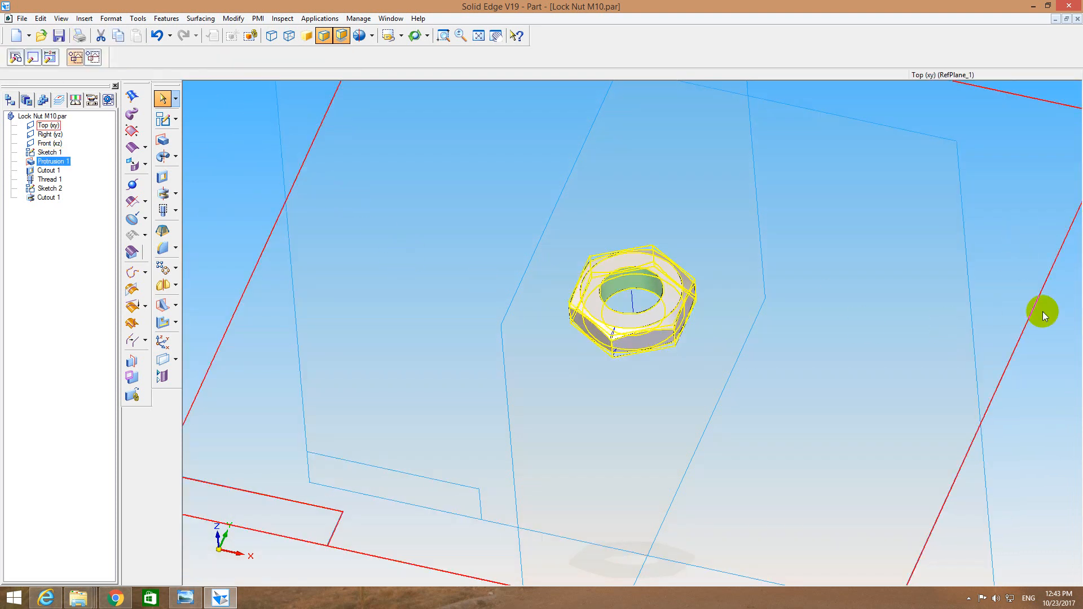
left_click(1014, 405)
middle_click_drag(1013, 405, 977, 338)
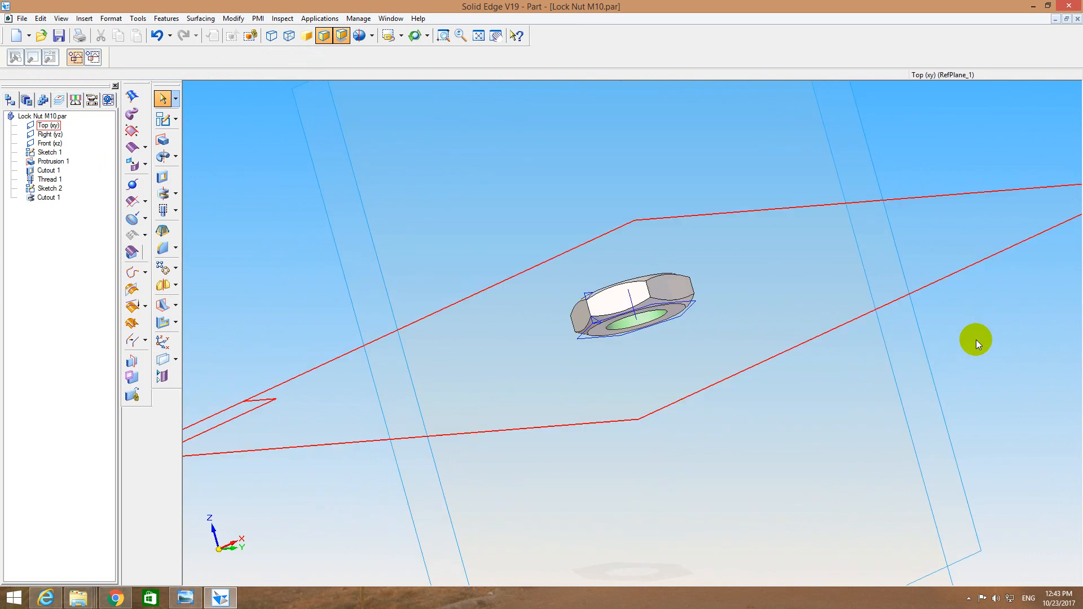
Save and close the lock nut file, and create a new solid part.
left_click(60, 36)
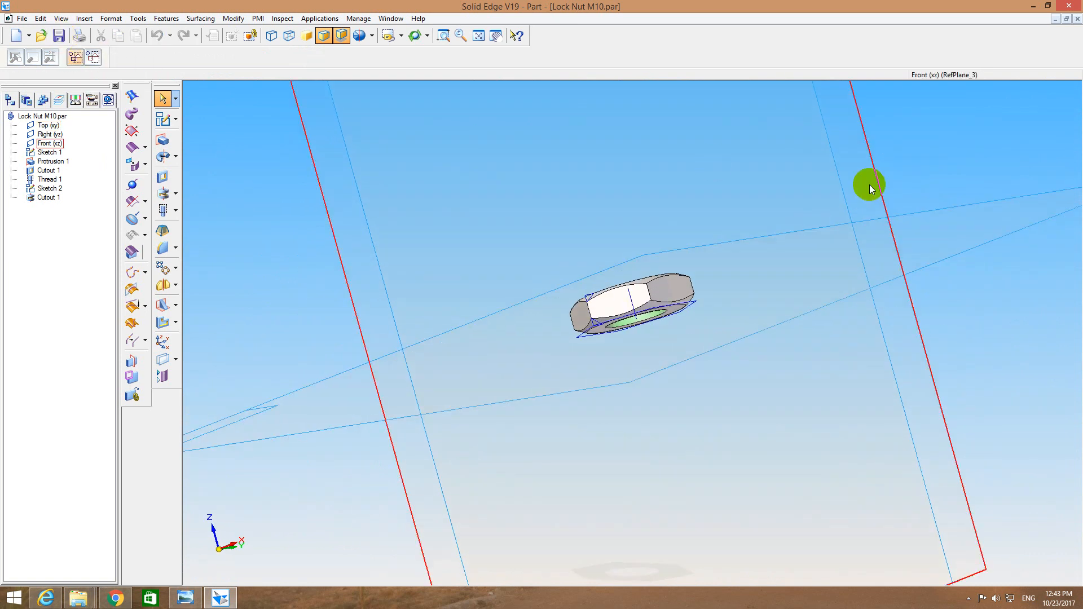
left_click(1077, 19)
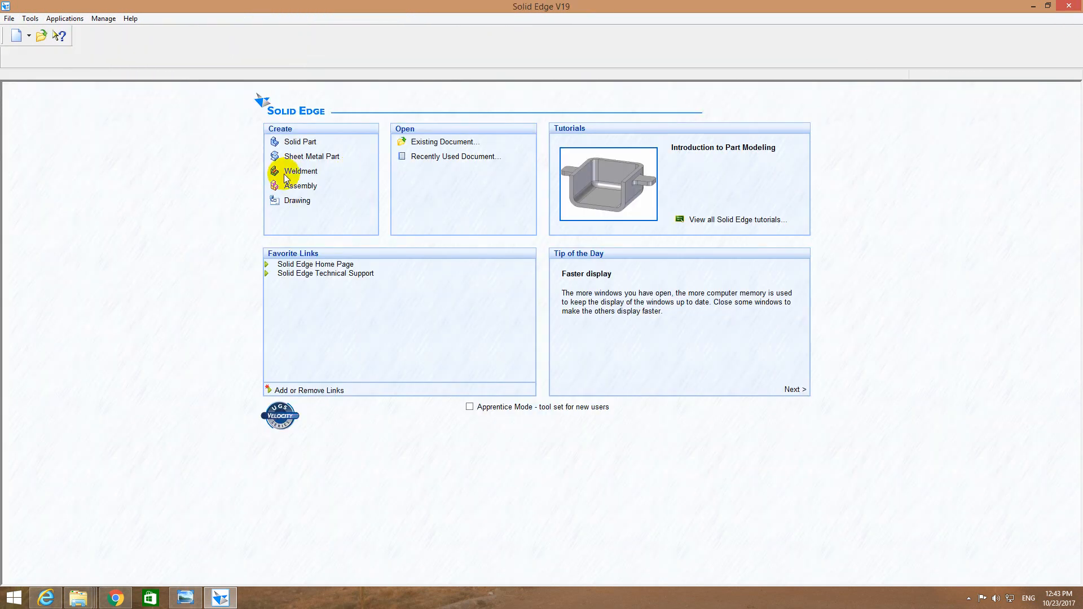
left_click(293, 141)
Sketch a 50 mm by 50 mm square on the Top (xy) plane with its lower-left corner at the origin.
left_click(163, 119)
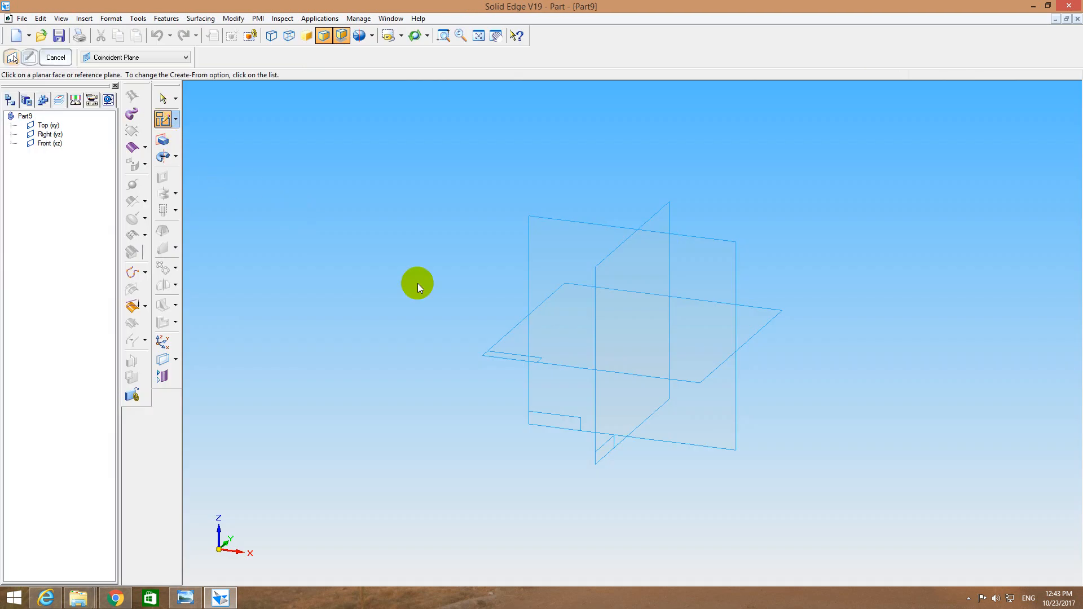
left_click(506, 355)
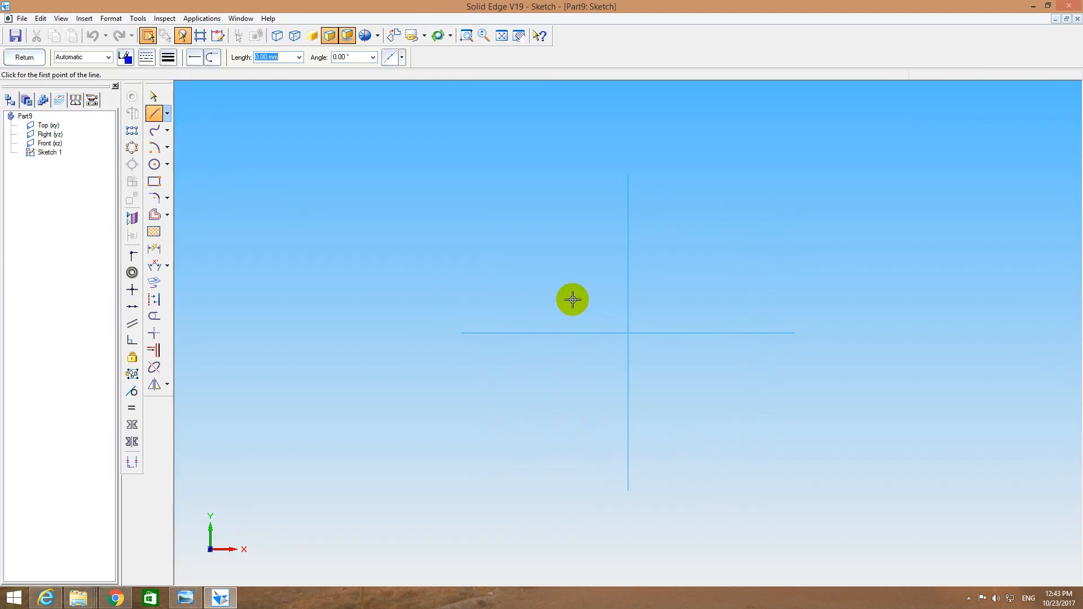
left_click(155, 181)
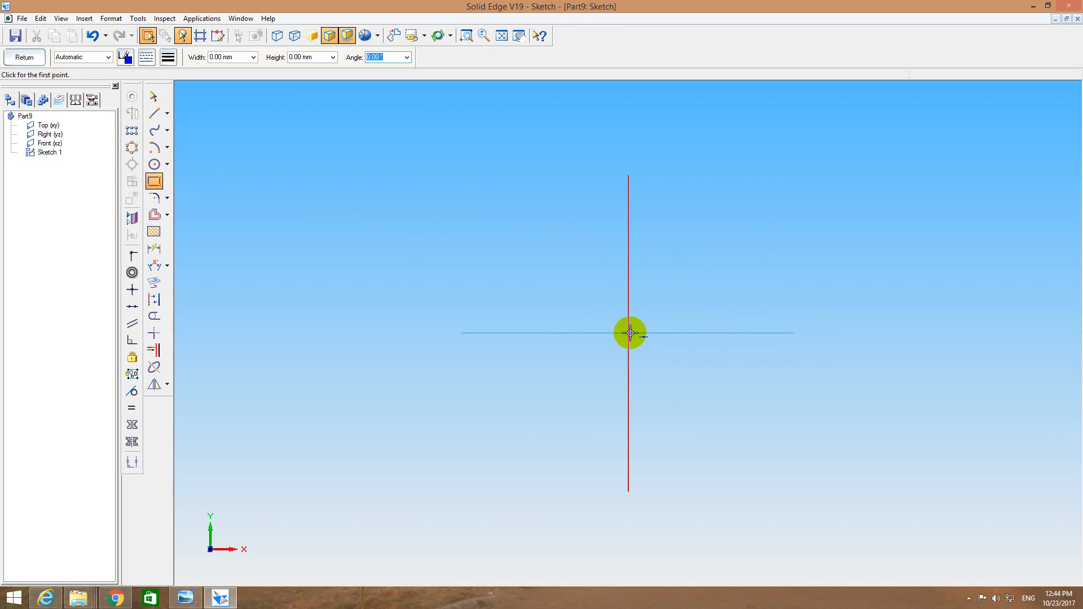
left_click(229, 56)
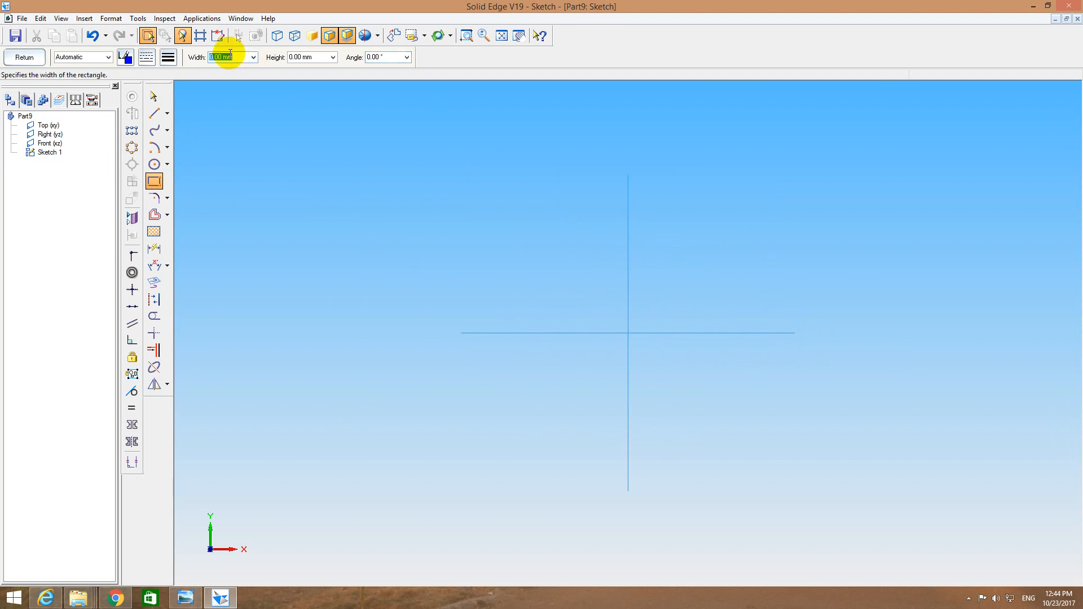
type("50")
key("Tab")
type("50")
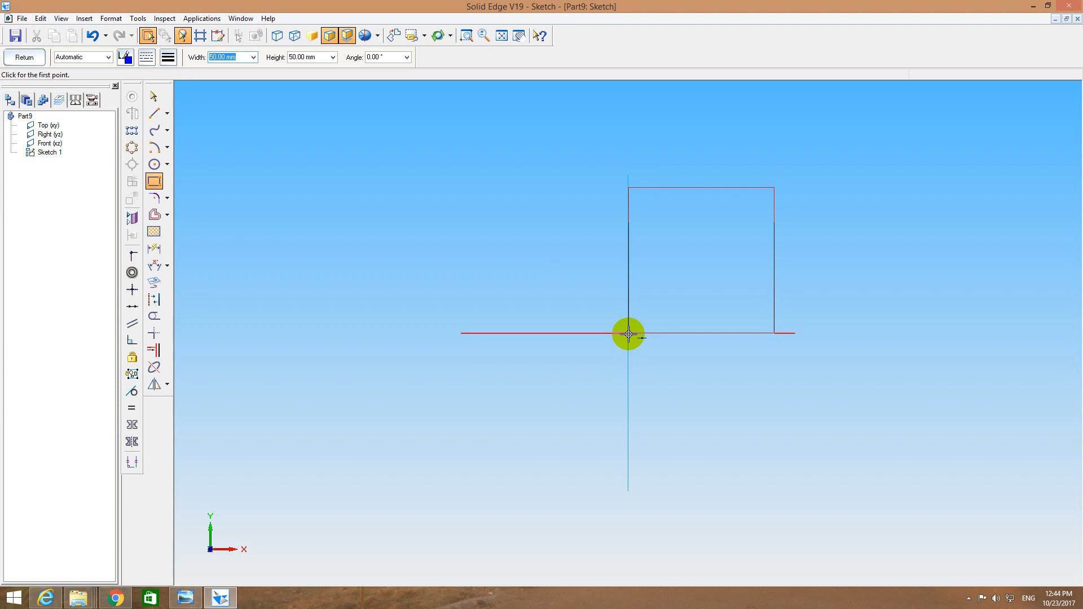
left_click(628, 334)
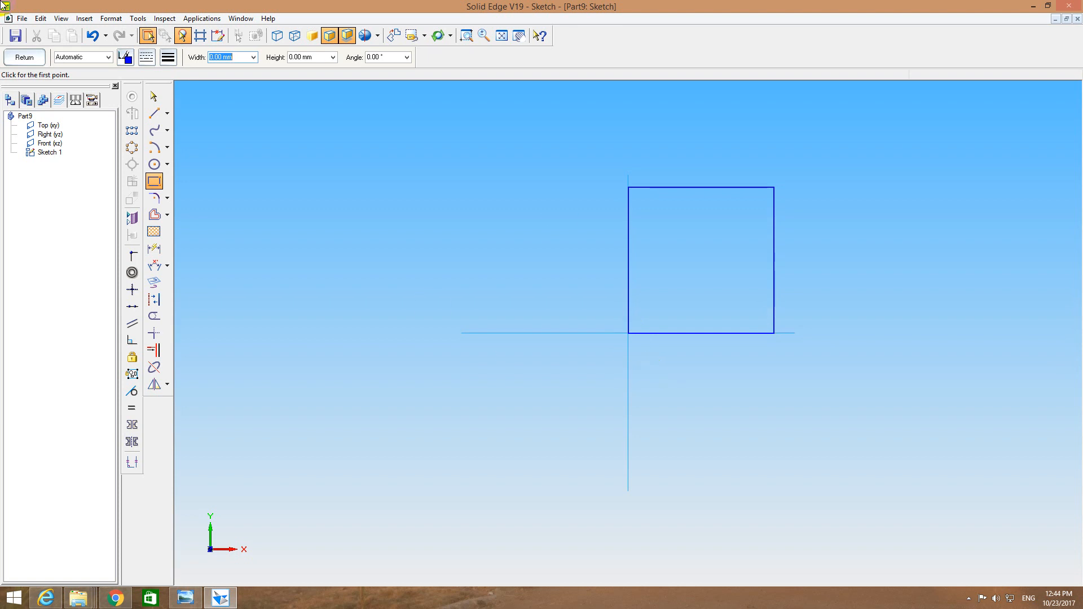
left_click(21, 58)
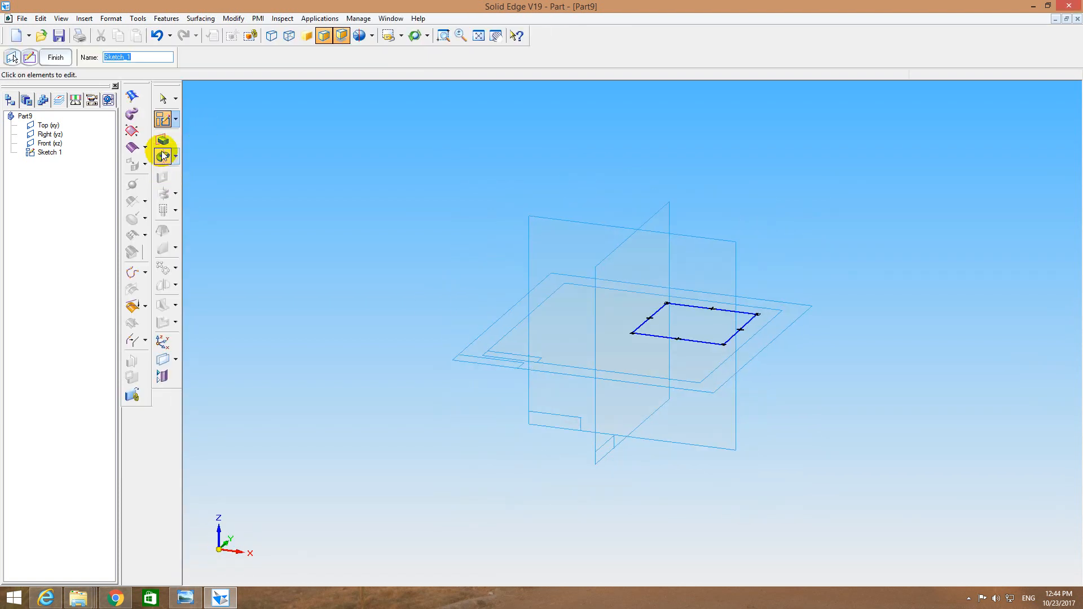
Extrude the square sketch upward from the Top (xy) plane into a flat plate.
left_click(163, 150)
left_click(658, 333)
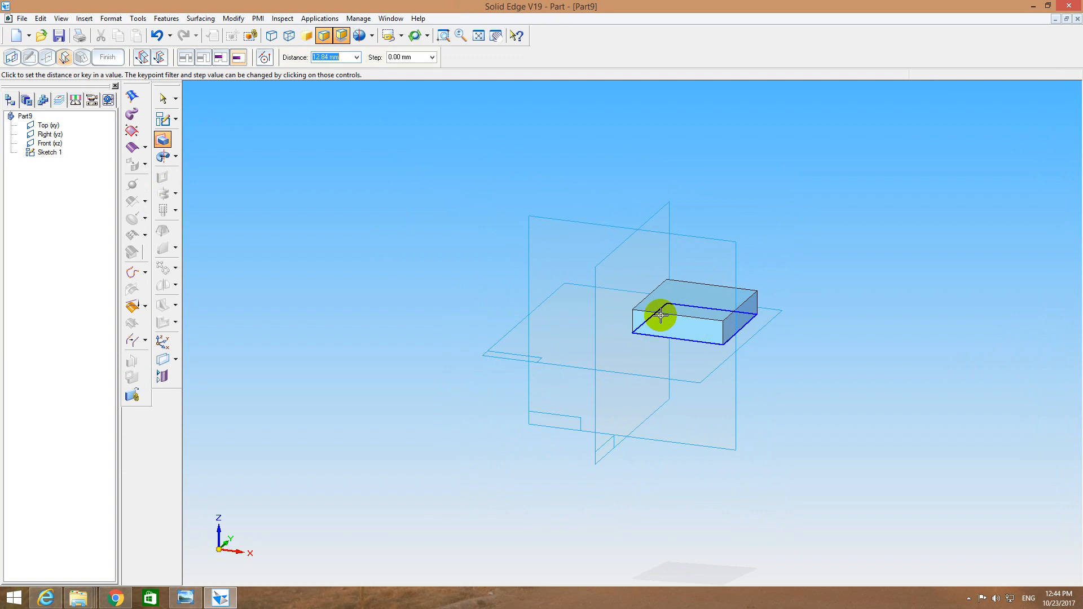
left_click(661, 316)
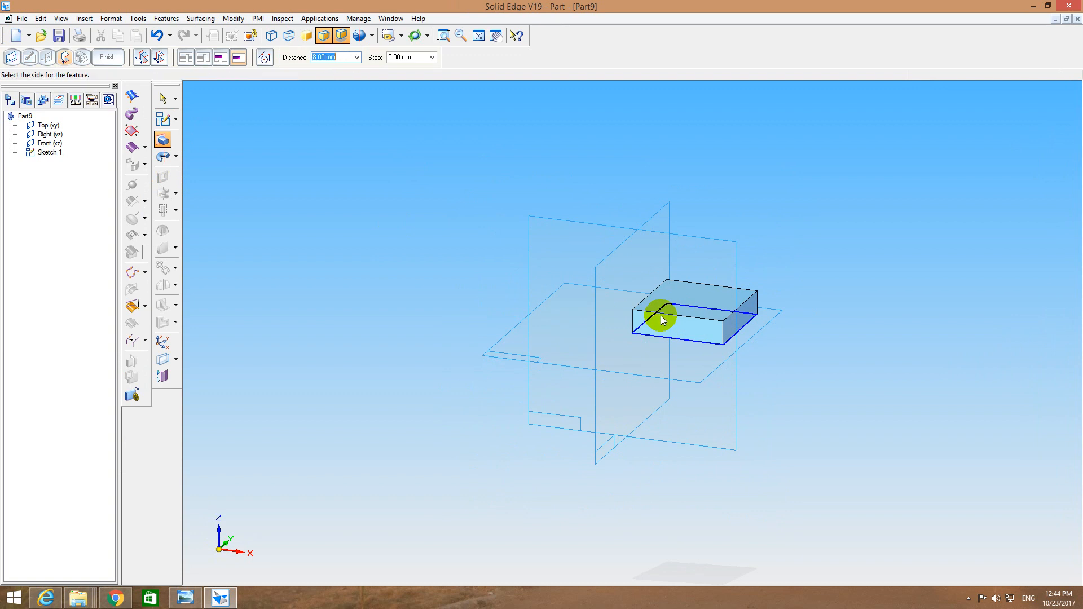
left_click(666, 272)
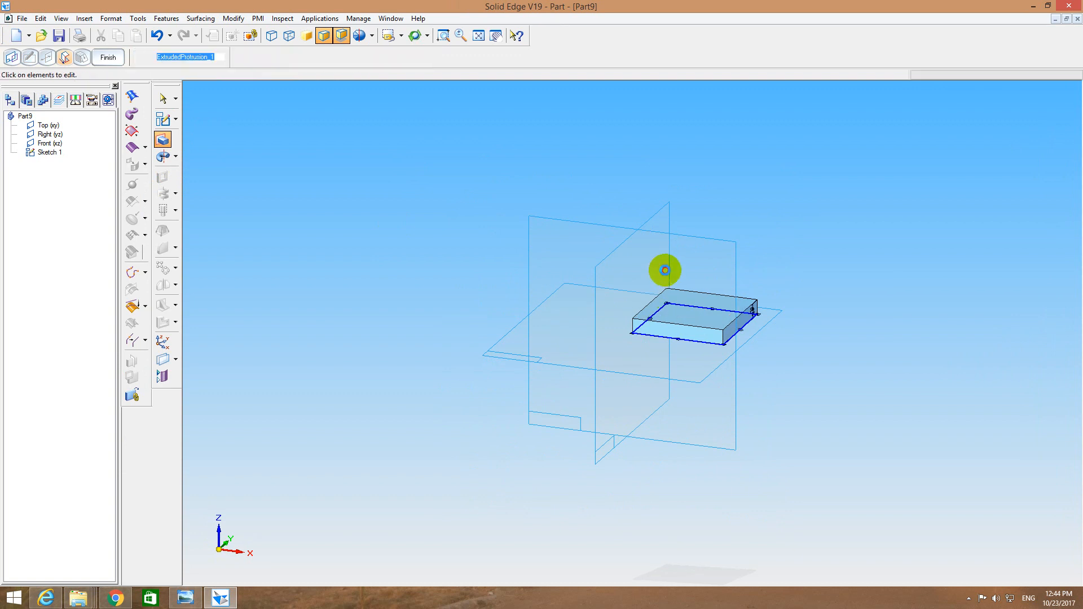
Start a sketch on the plate's top face and draw lines along its full left and bottom edges.
left_click(162, 119)
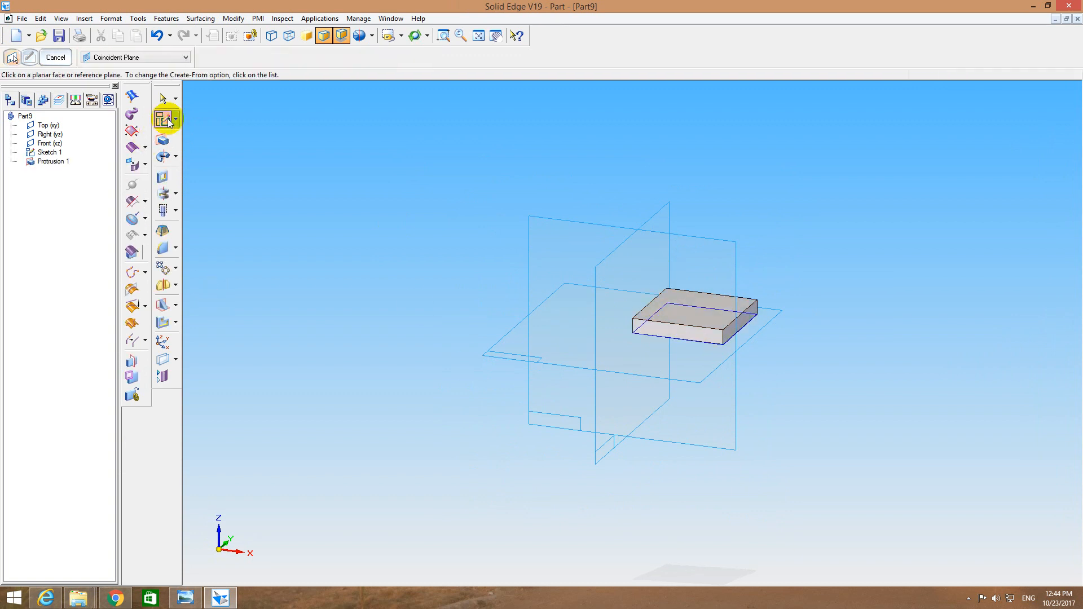
left_click(674, 313)
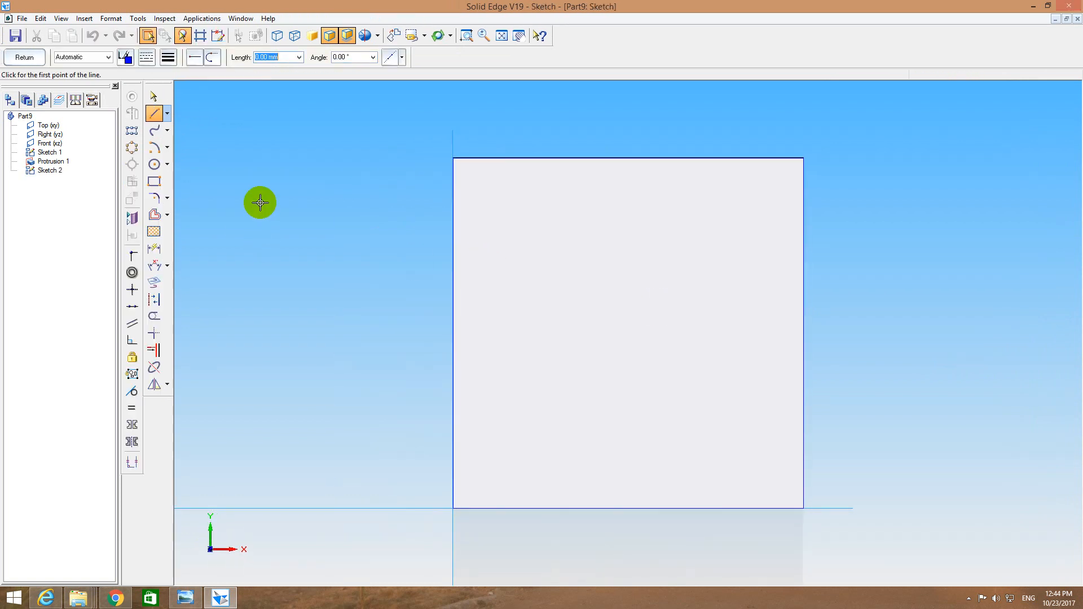
left_click(453, 158)
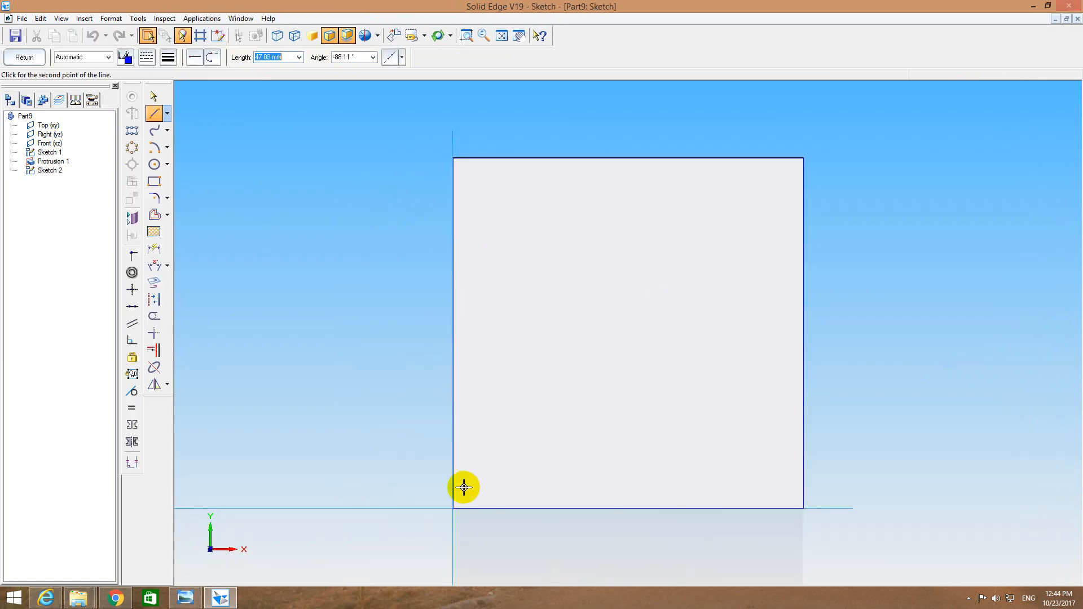
left_click(453, 507)
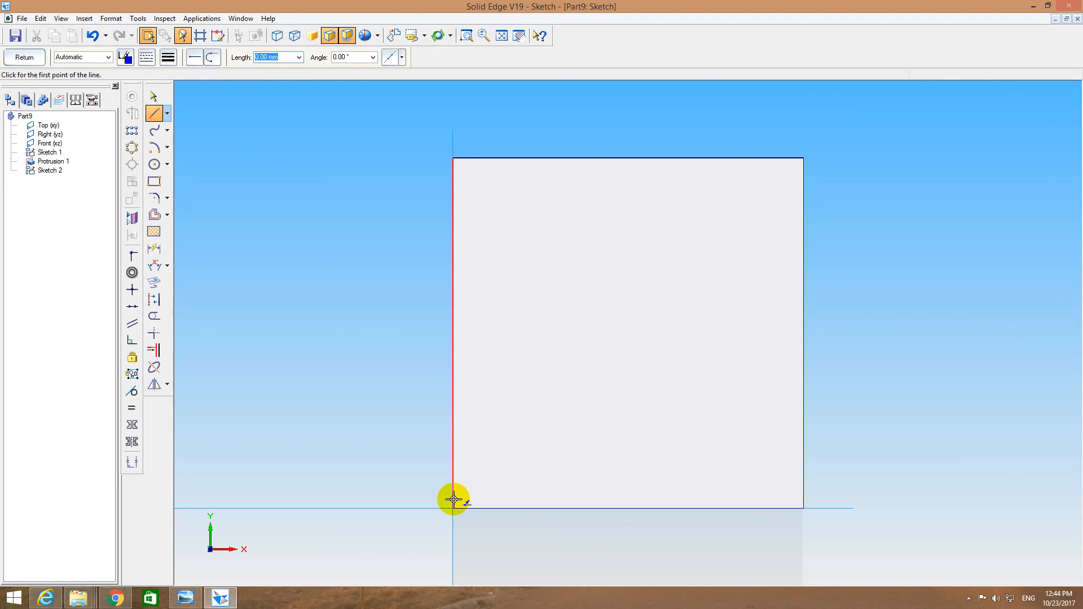
left_click(453, 507)
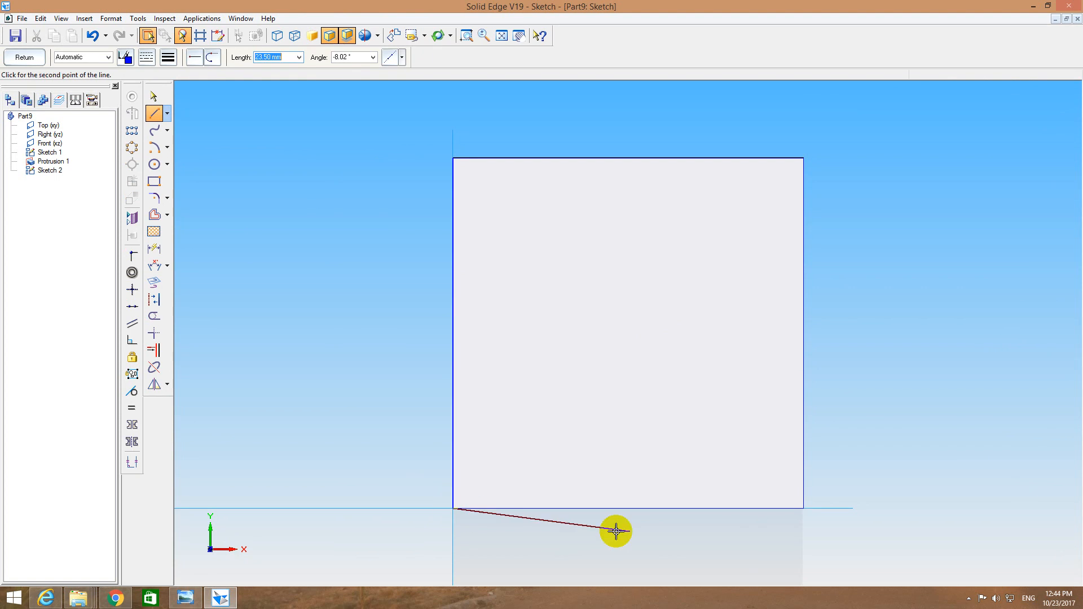
left_click(804, 508)
Offset the bottom edge line 25 mm upward to form a horizontal centerline across the plate face.
left_click(154, 214)
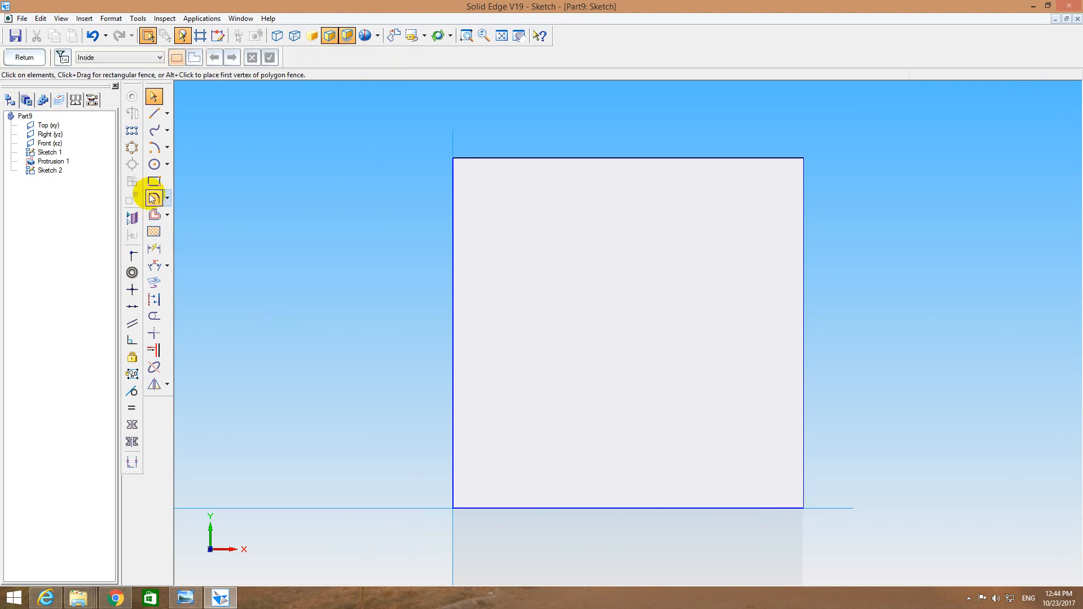
left_click(453, 236)
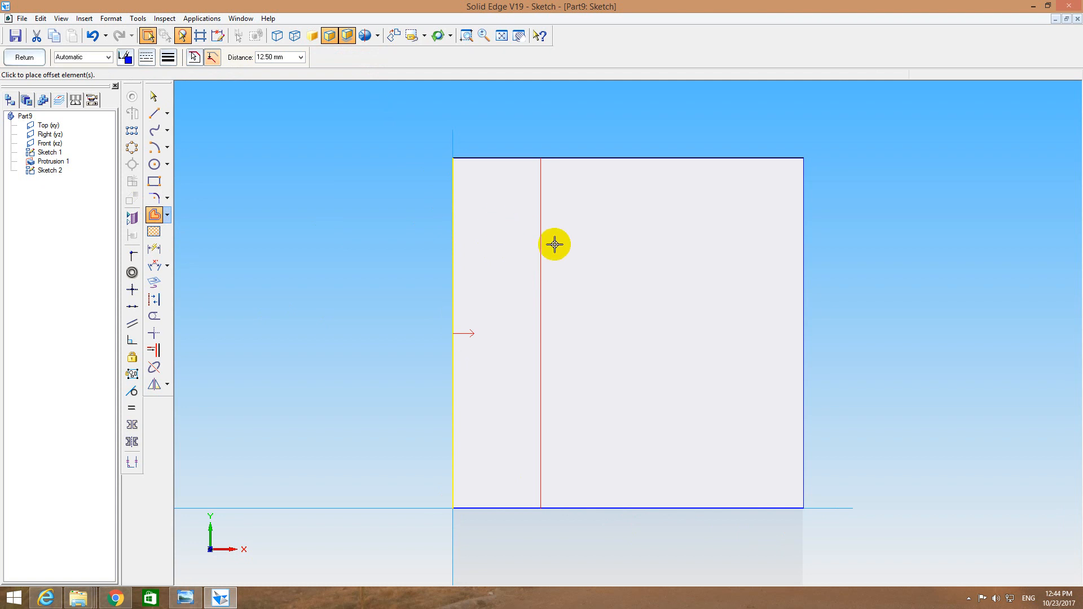
left_click(287, 59)
type("2")
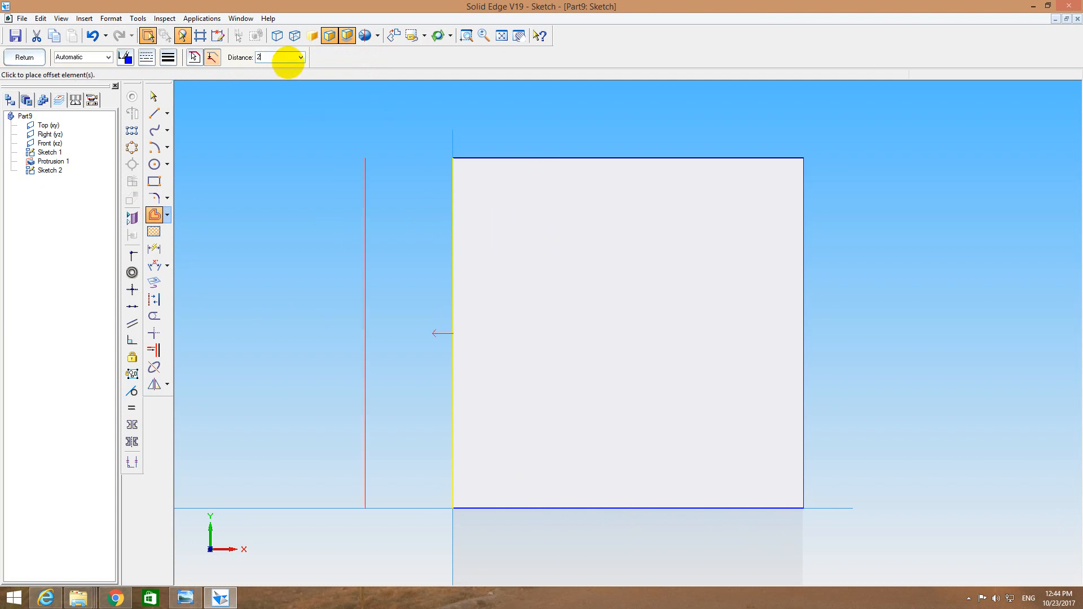
type("5")
key("Return")
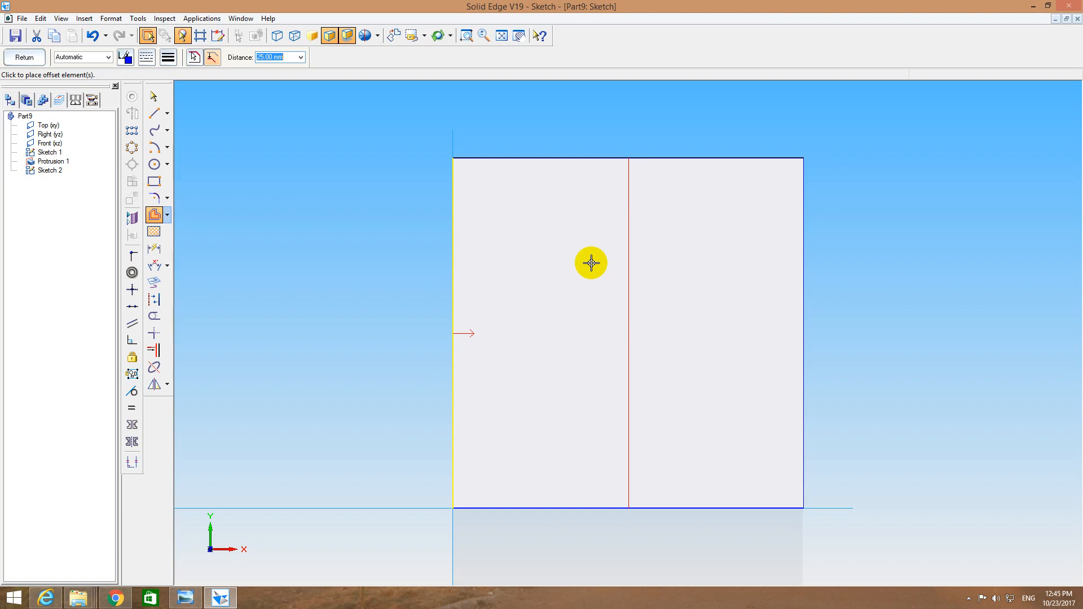
right_click(592, 263)
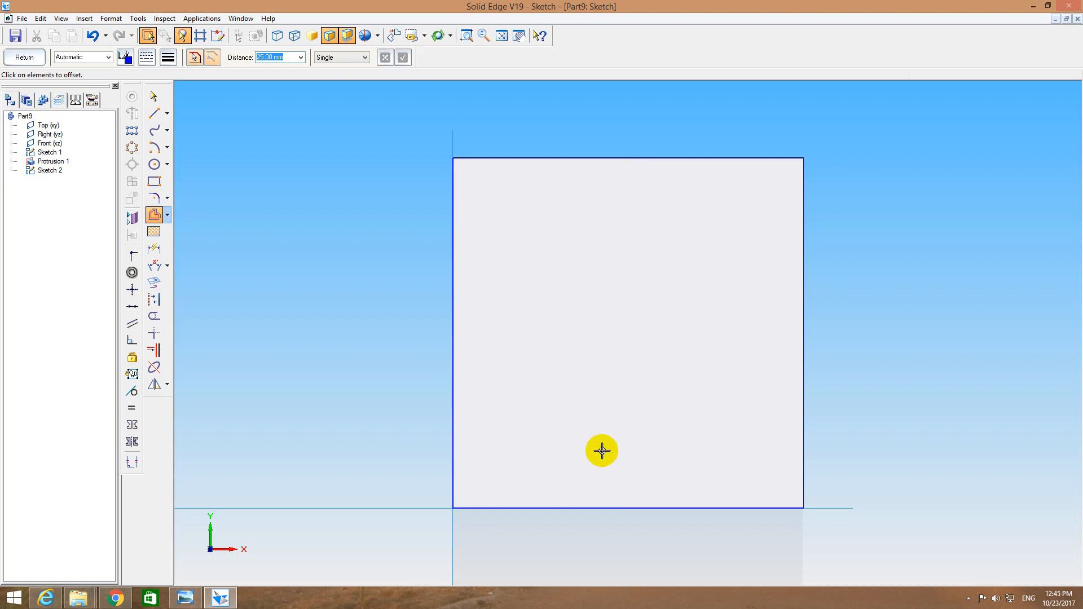
left_click(595, 508)
right_click(594, 508)
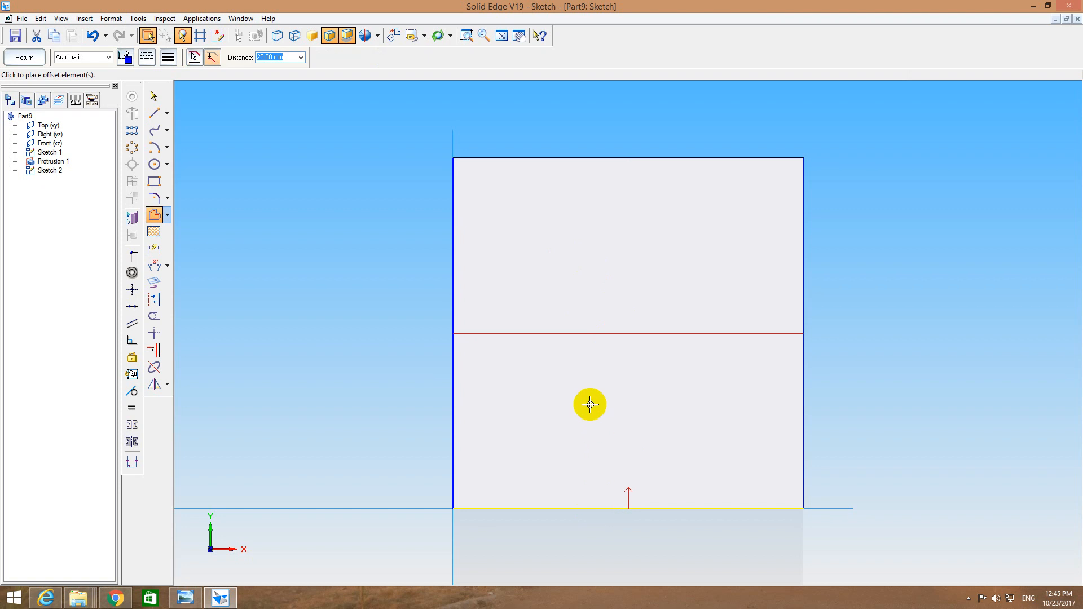
left_click(585, 353)
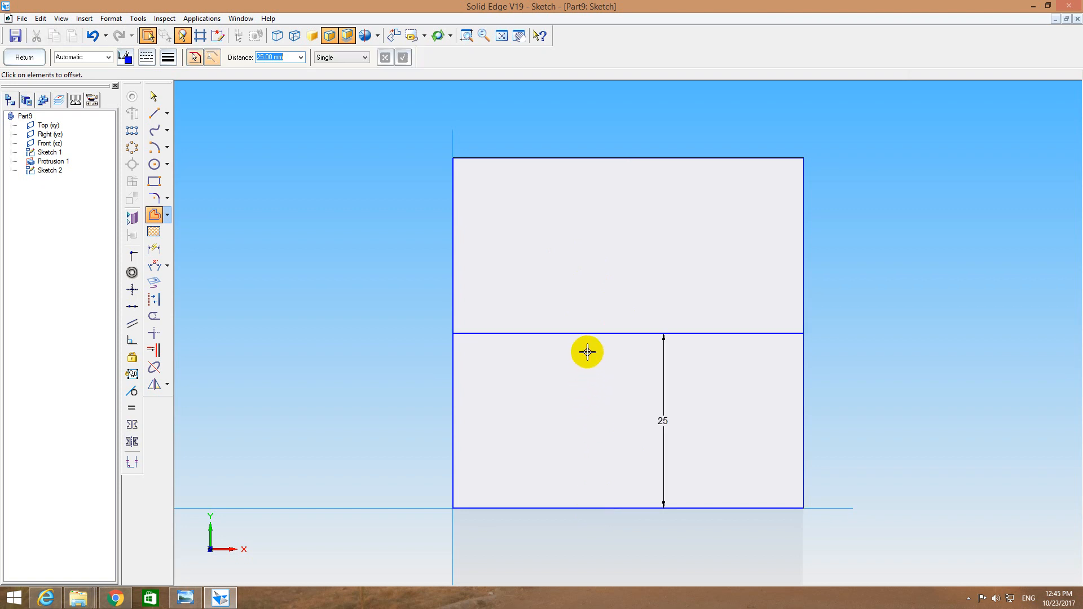
right_click(587, 347)
Draw a vertical centerline from the midpoint of the bottom edge to the midpoint of the top edge.
left_click(154, 113)
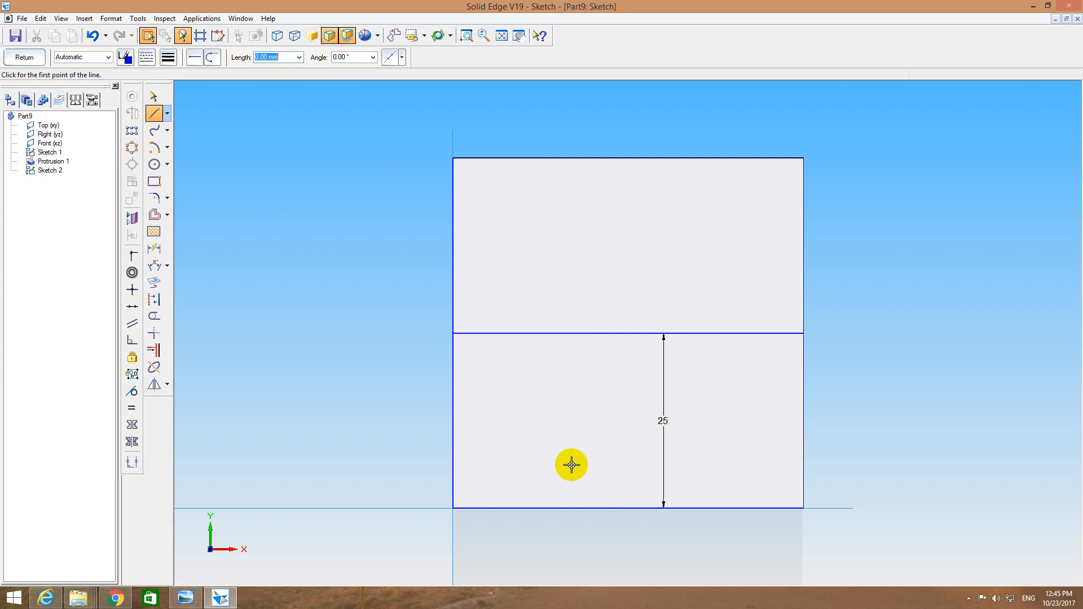
left_click(627, 509)
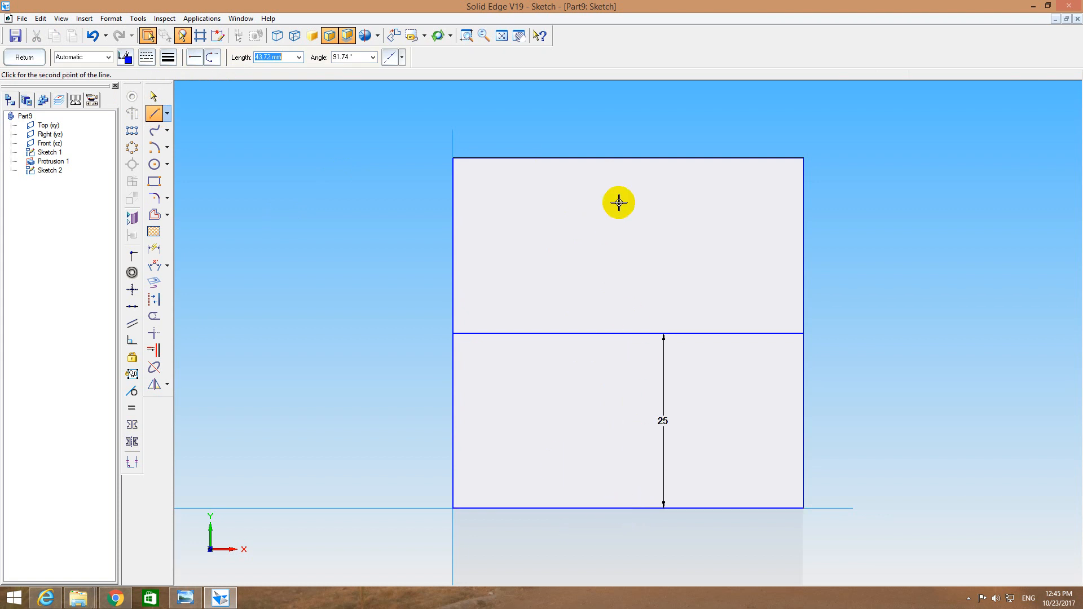
left_click(628, 158)
key("Escape")
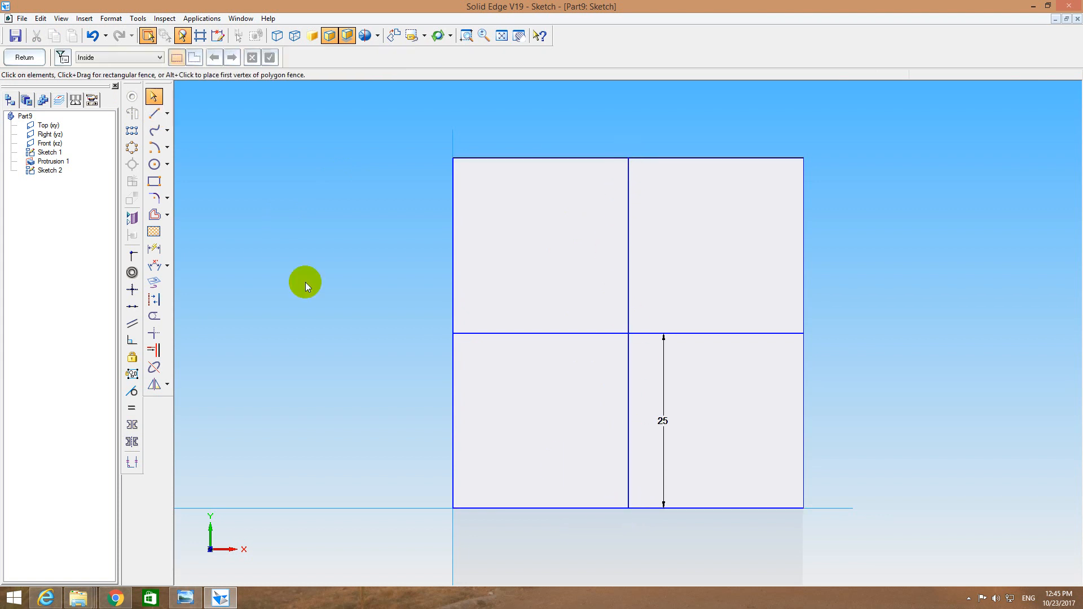
Offset the vertical centerline 12 mm to both sides and close the sketch.
left_click(154, 215)
left_click(629, 267)
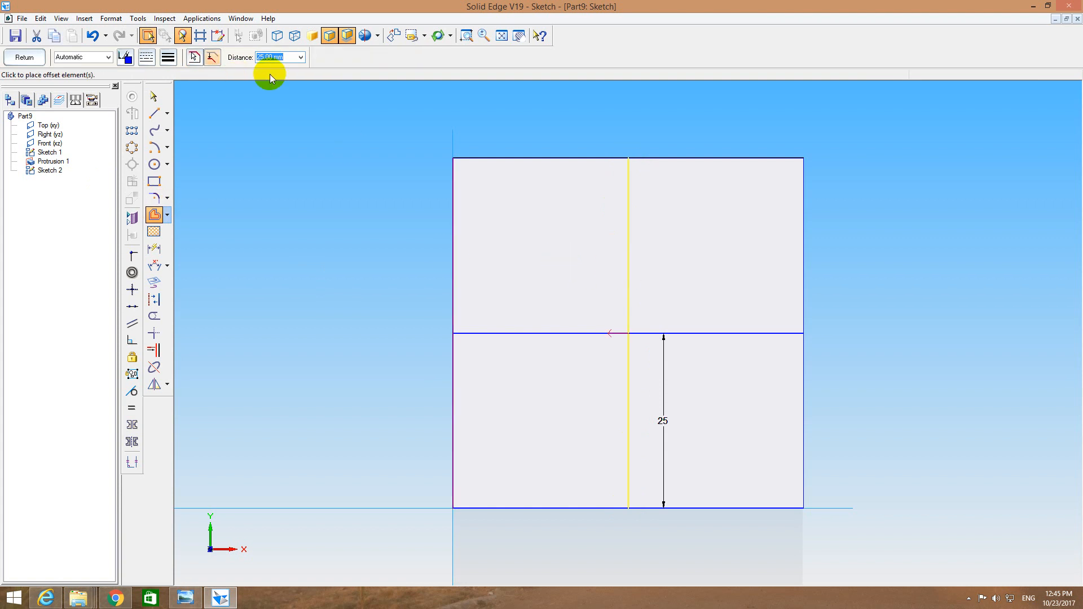
type("12")
key("Return")
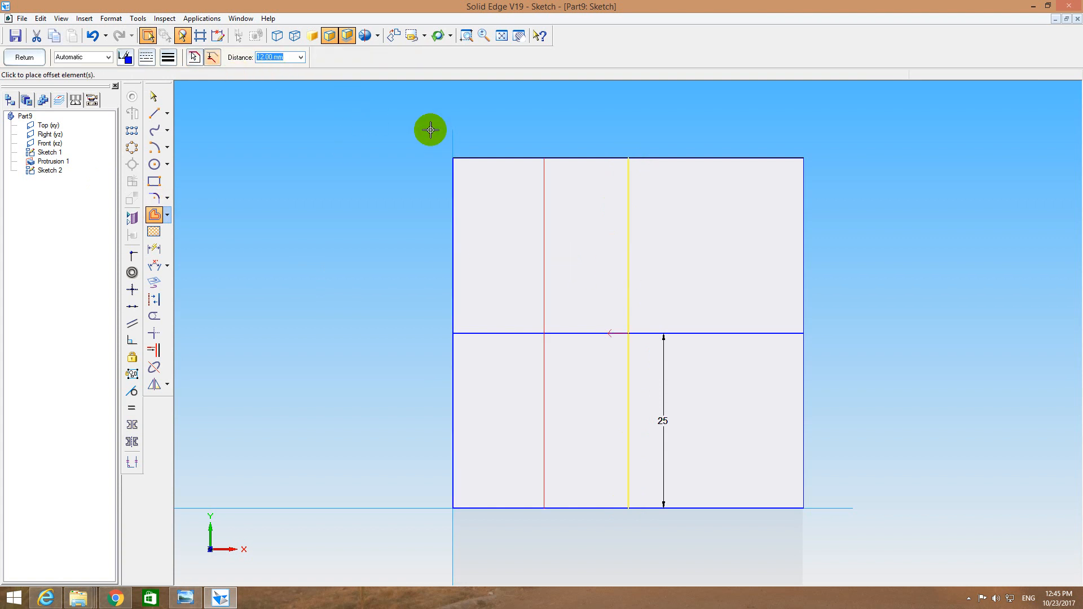
left_click(504, 190)
left_click(706, 222)
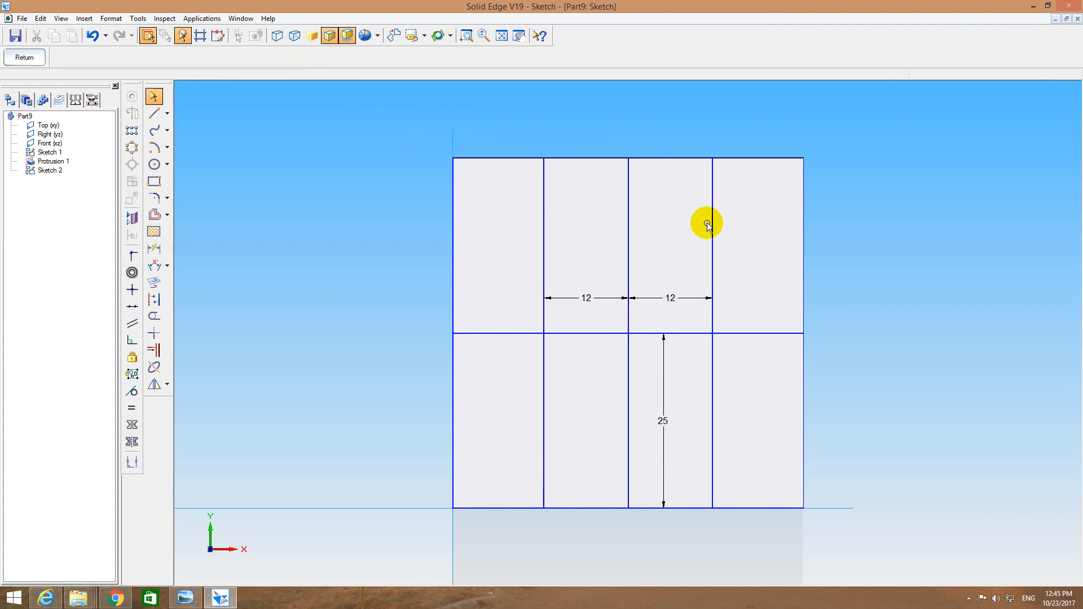
key("Escape")
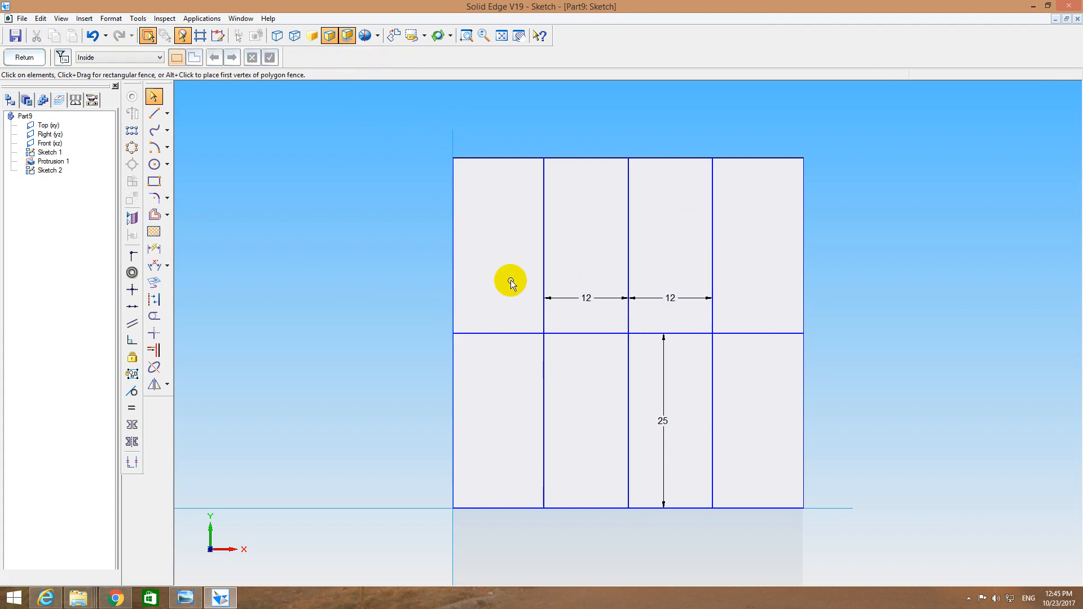
left_click(26, 58)
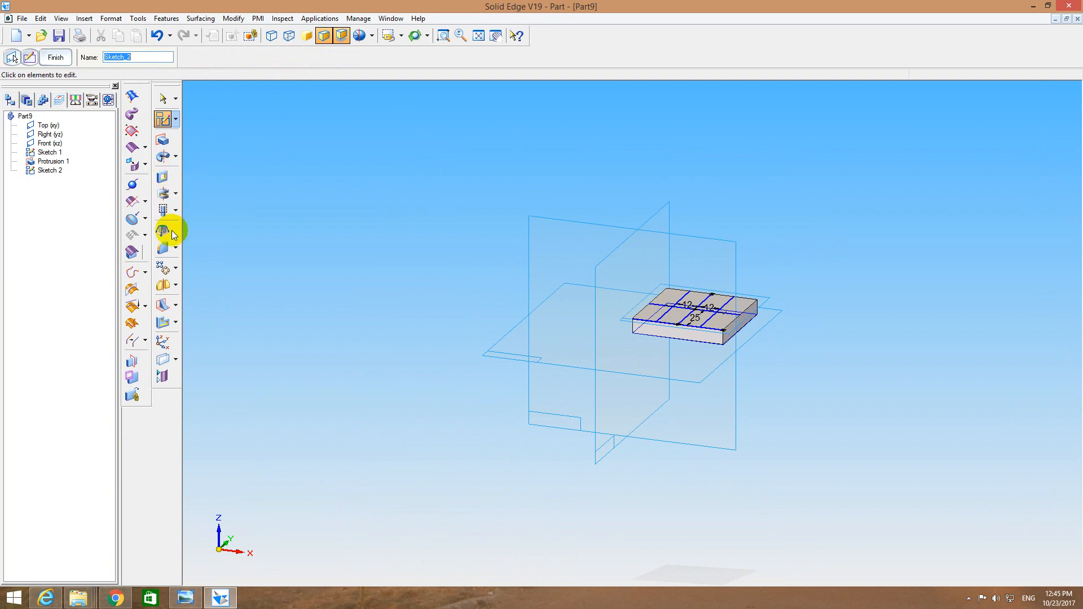
Start a hole feature on the plate's top face and configure it as a countersink with a 6.3 mm diameter.
left_click(177, 211)
left_click(204, 210)
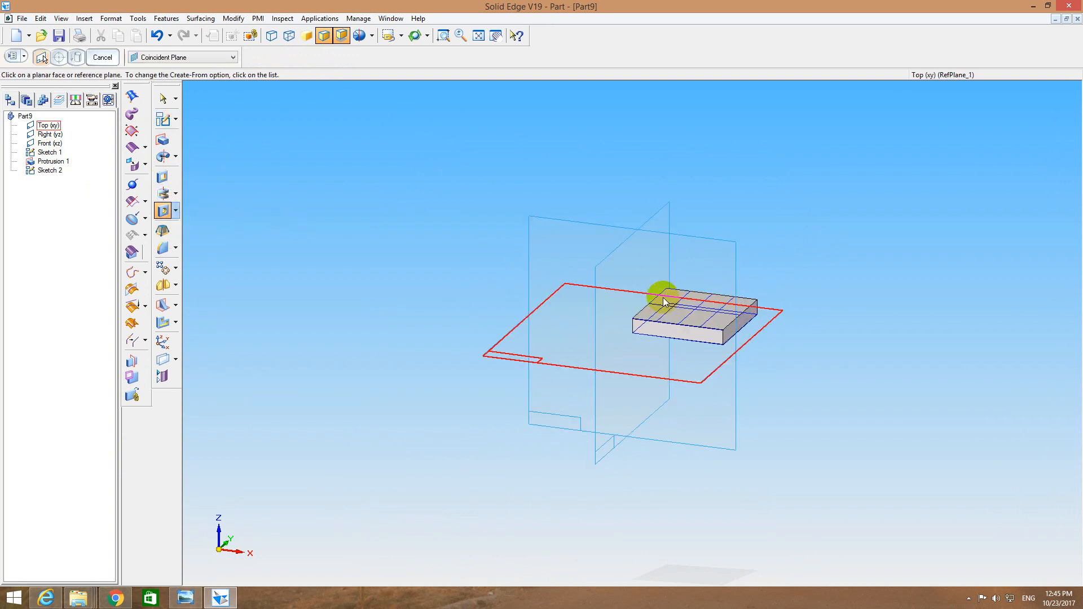
left_click(704, 309)
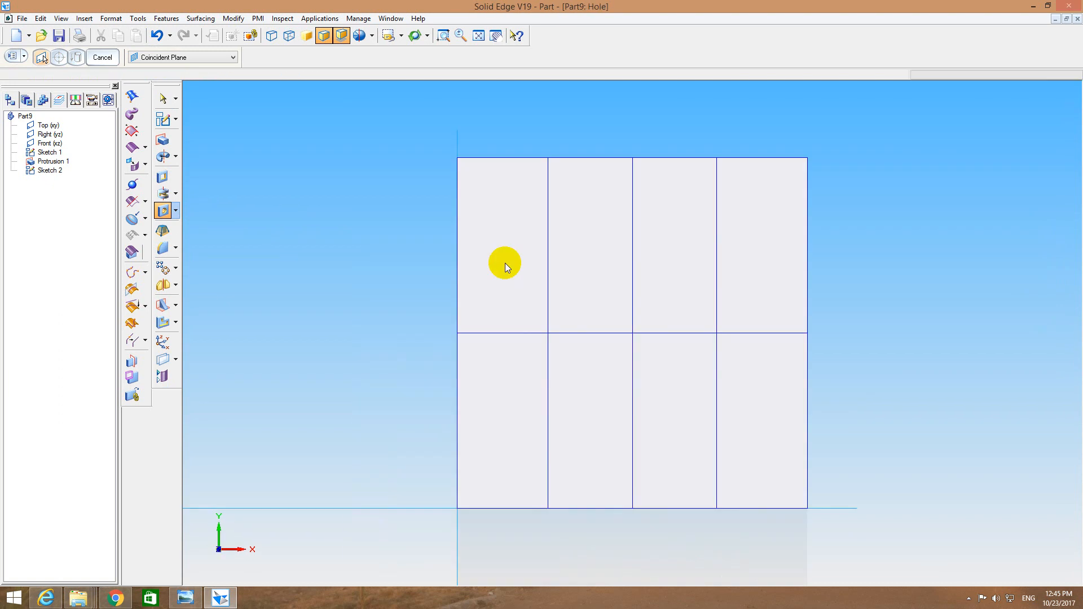
left_click(64, 56)
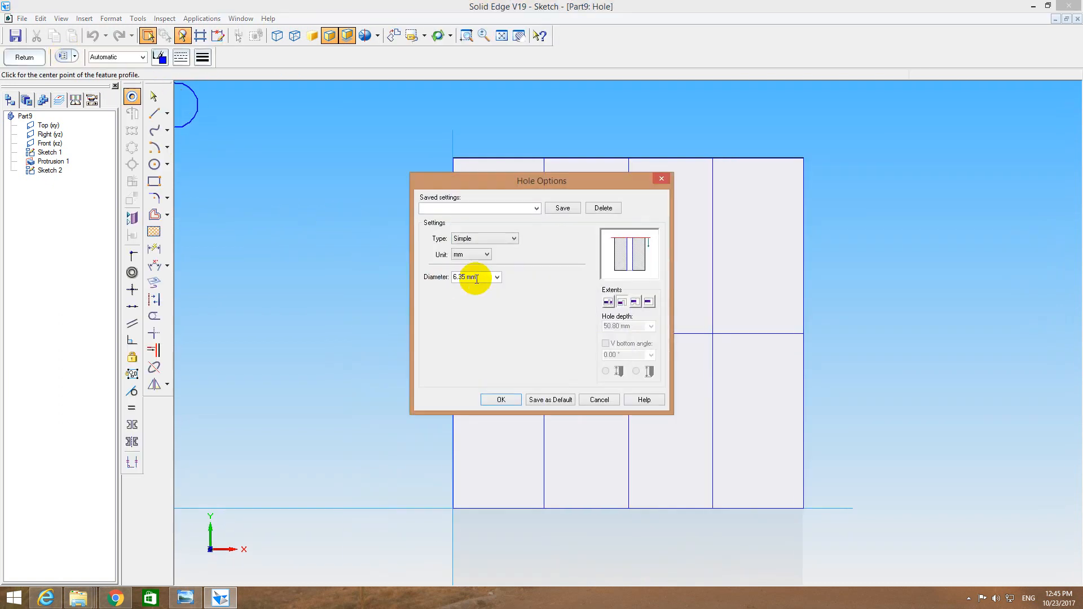
left_click(478, 238)
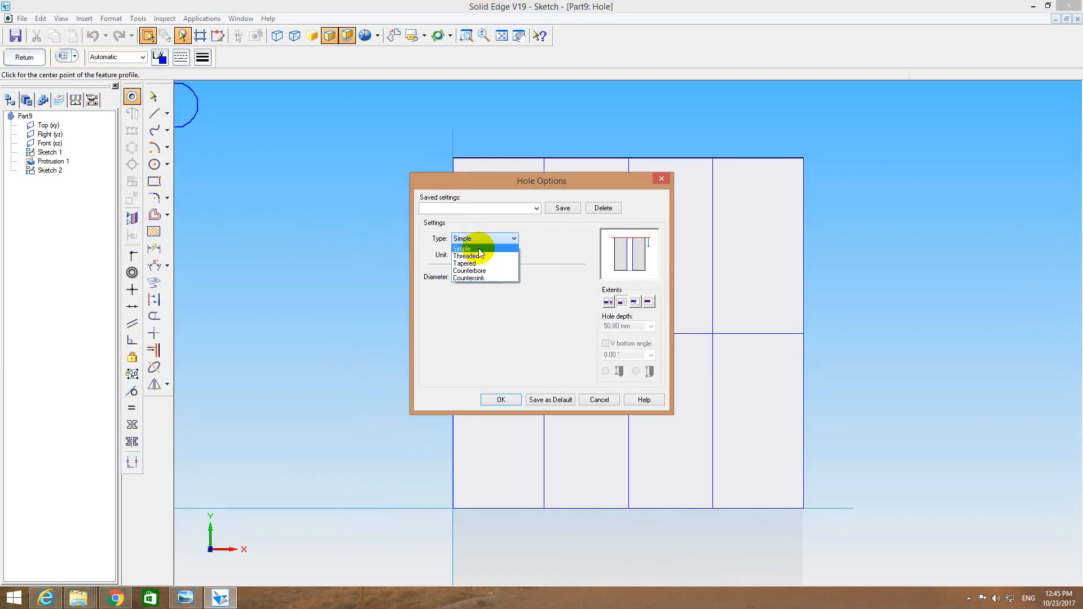
left_click(480, 277)
left_click(485, 279)
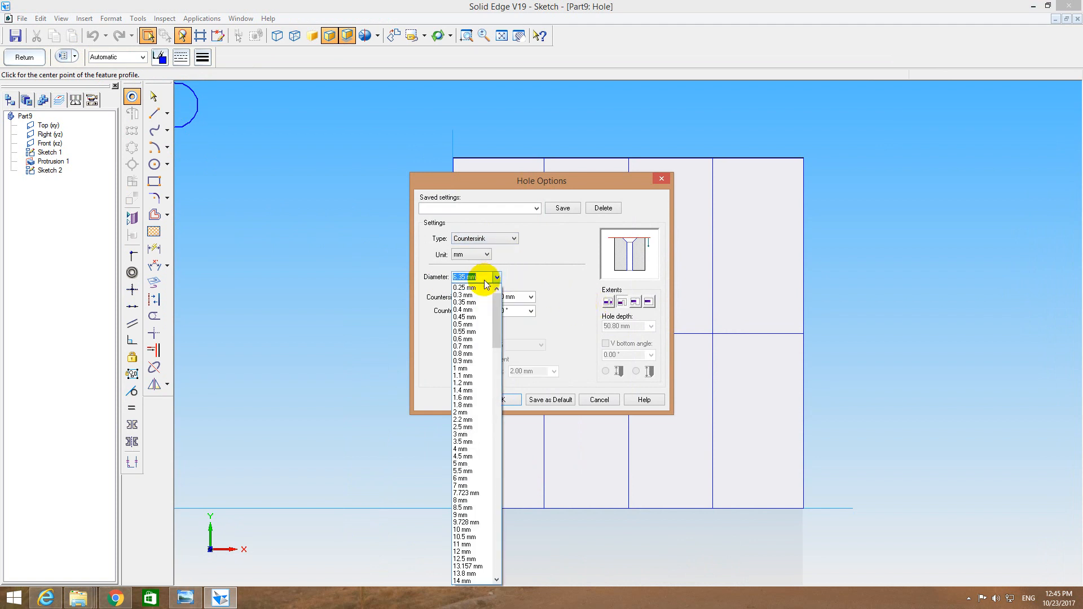
type("6.3")
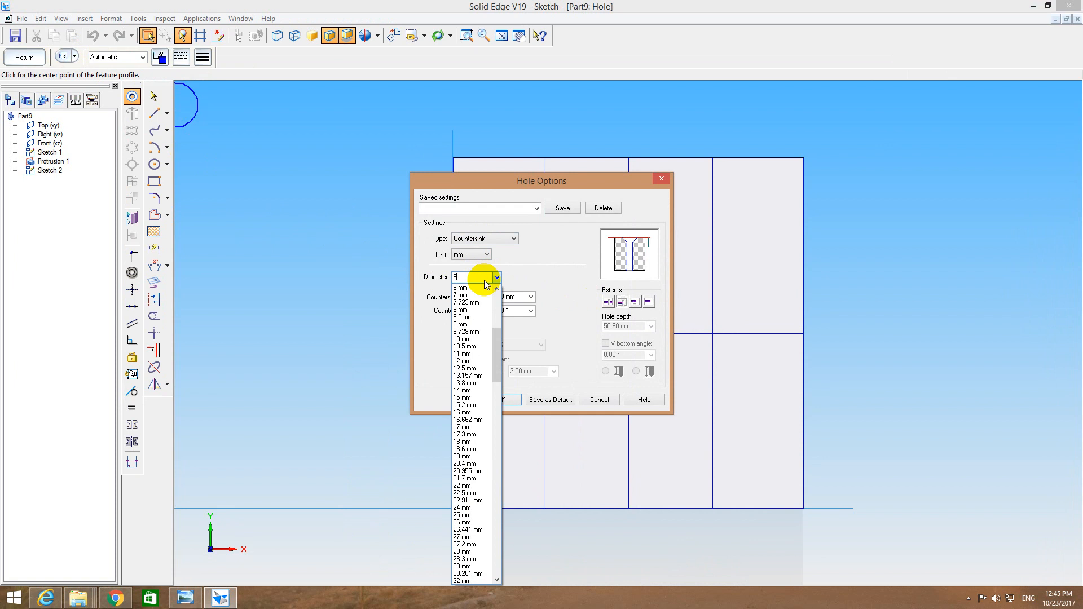
key("Tab")
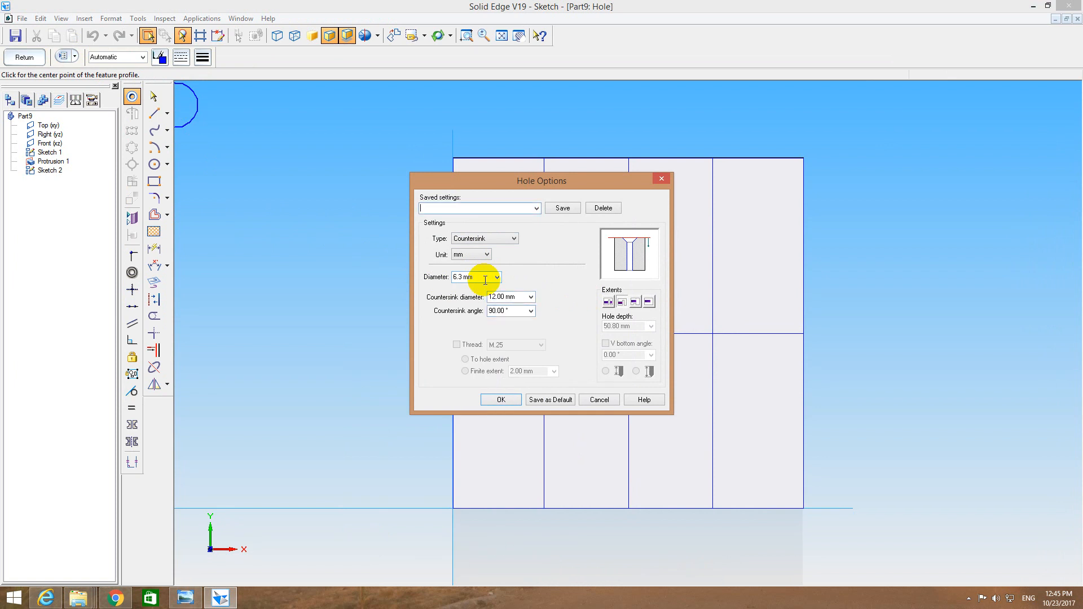
left_click(515, 399)
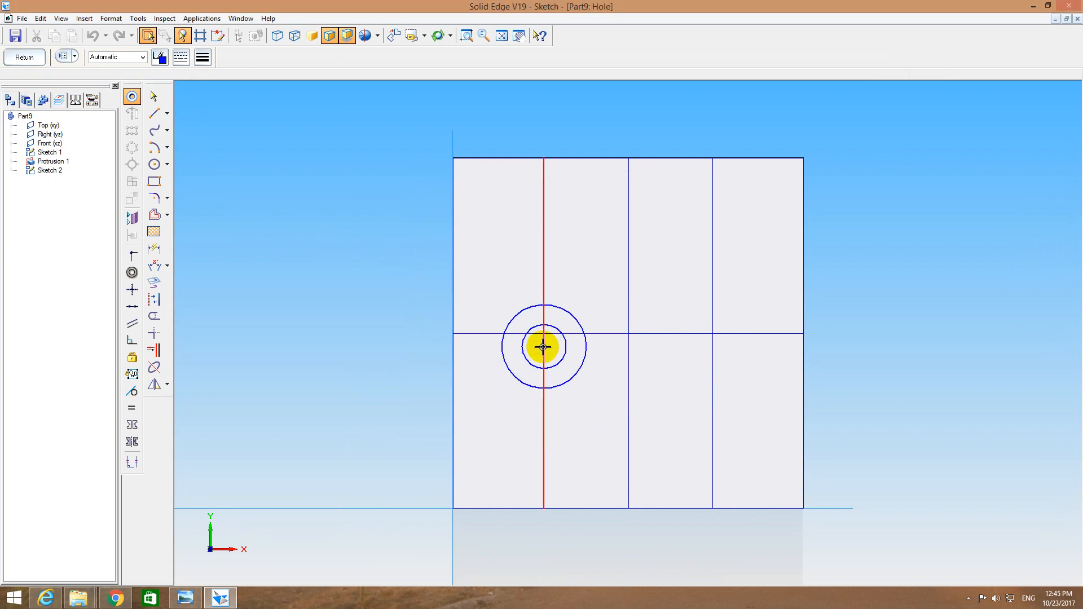
Place countersunk holes where the two 12 mm offset lines cross the horizontal centerline and cut them down through the plate.
left_click(544, 334)
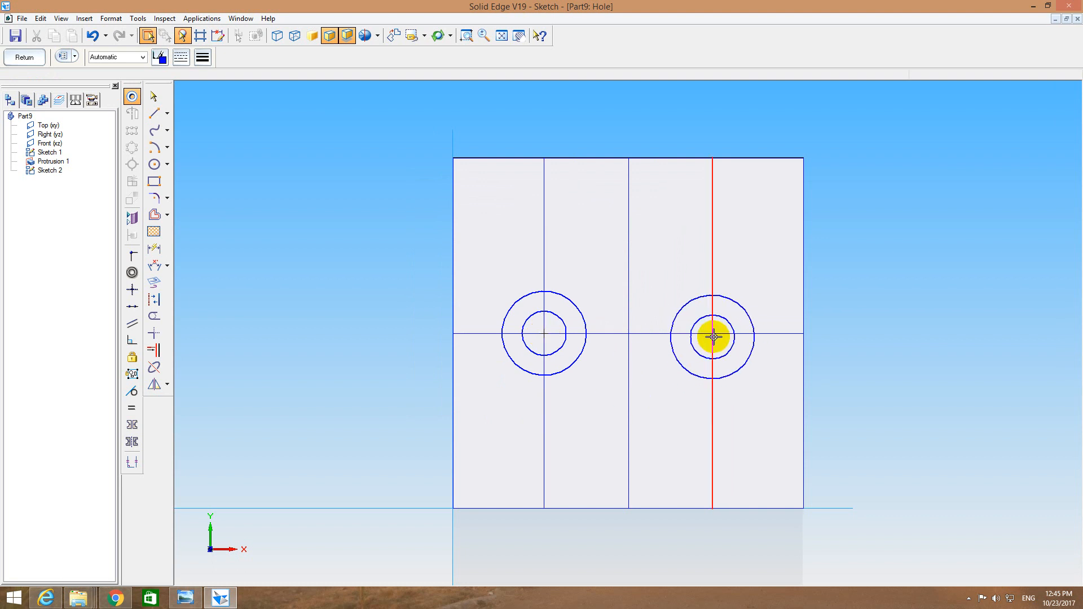
left_click(713, 337)
left_click(25, 57)
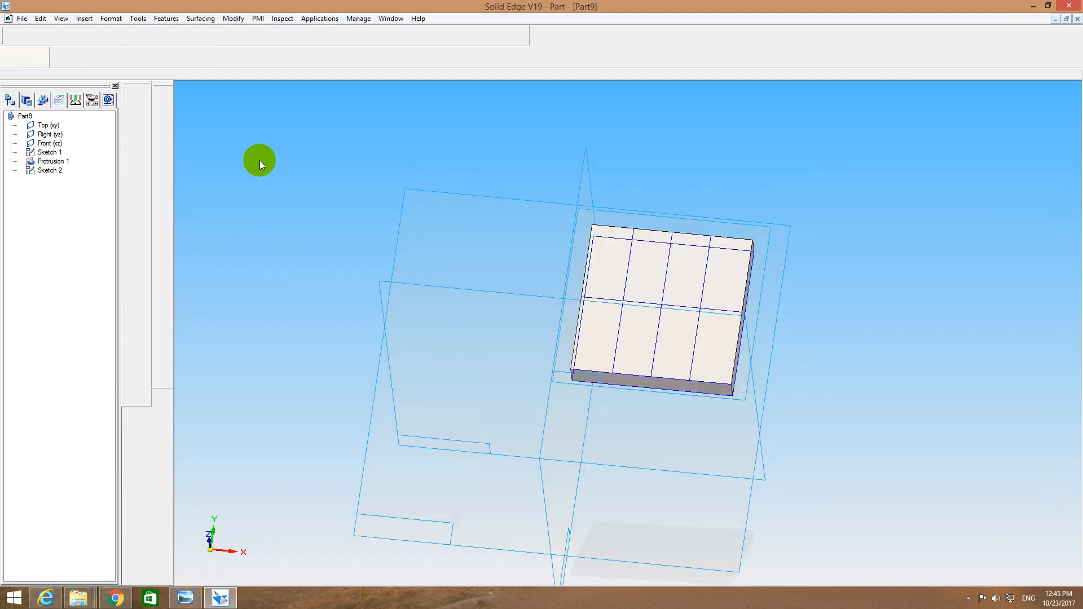
left_click(588, 452)
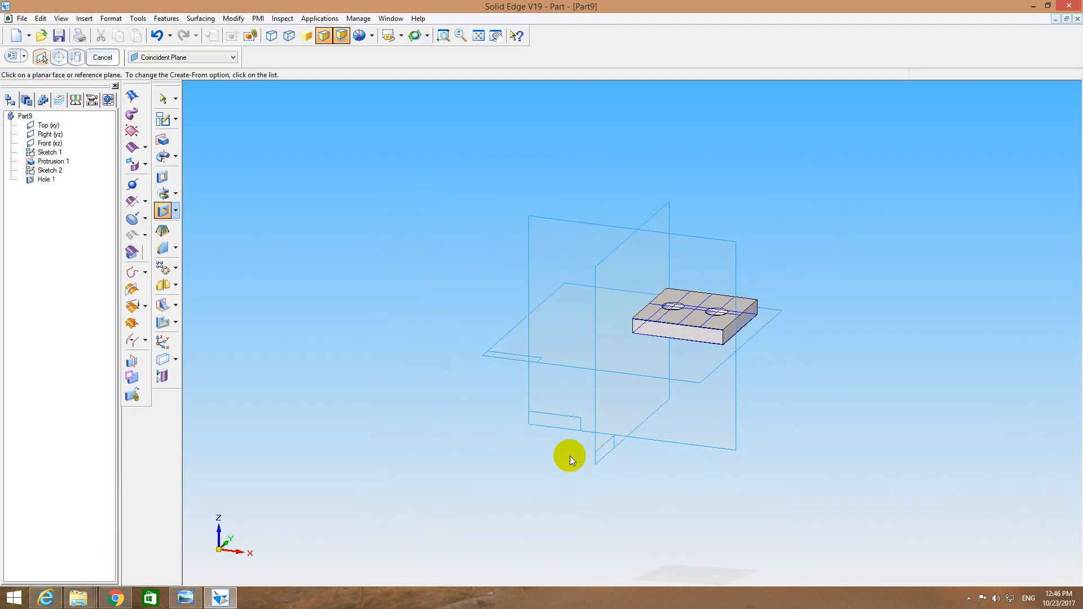
middle_click_drag(570, 456, 535, 398)
Save the part as Clamping Plate.par in the MV_New folder.
left_click(59, 38)
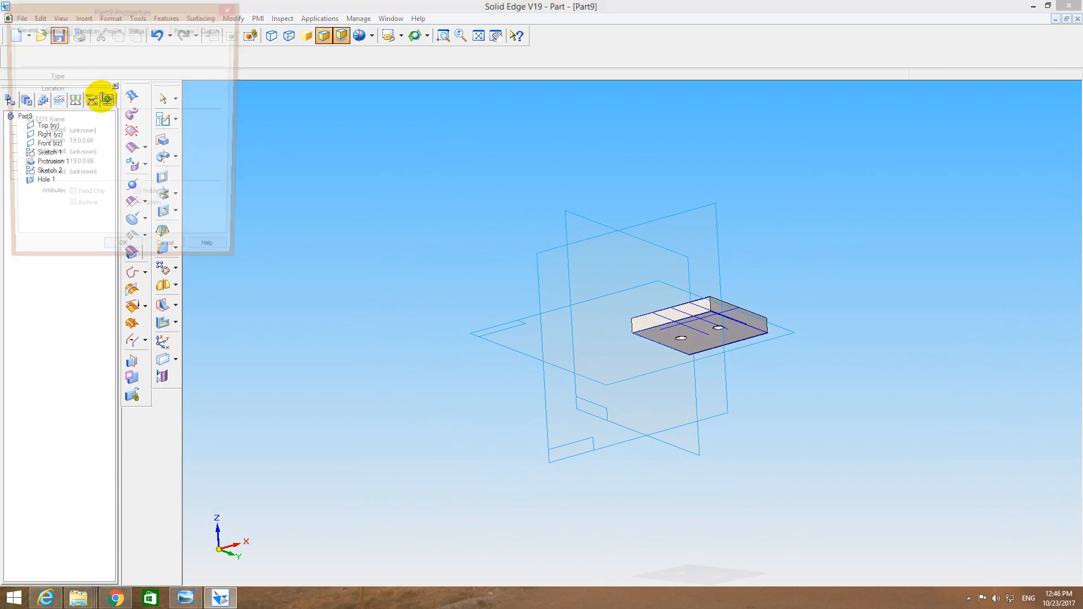
key("Tab")
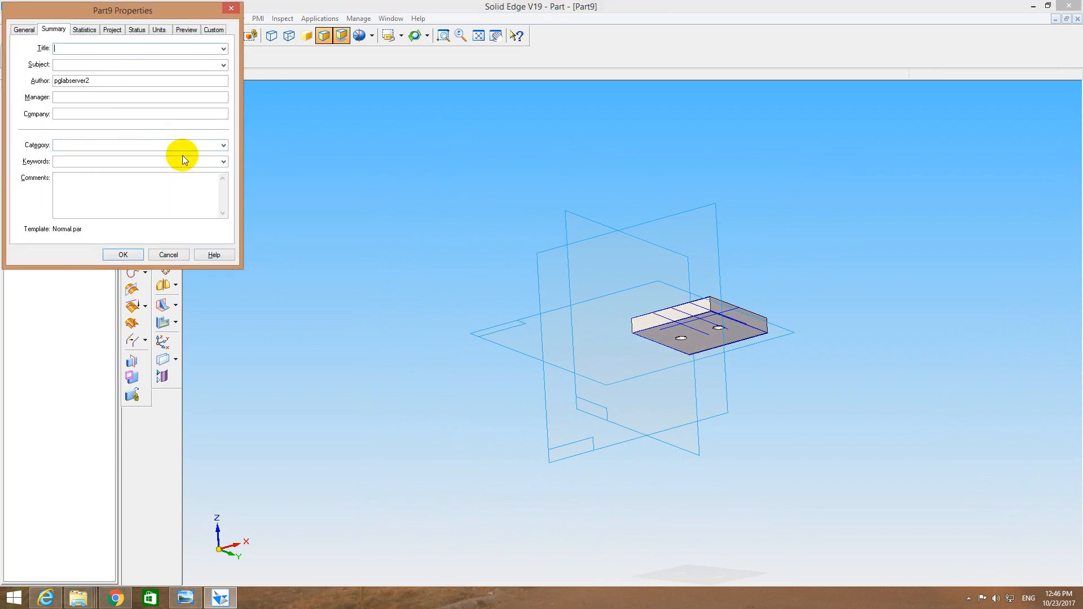
type("Clamping Plate")
key("Return")
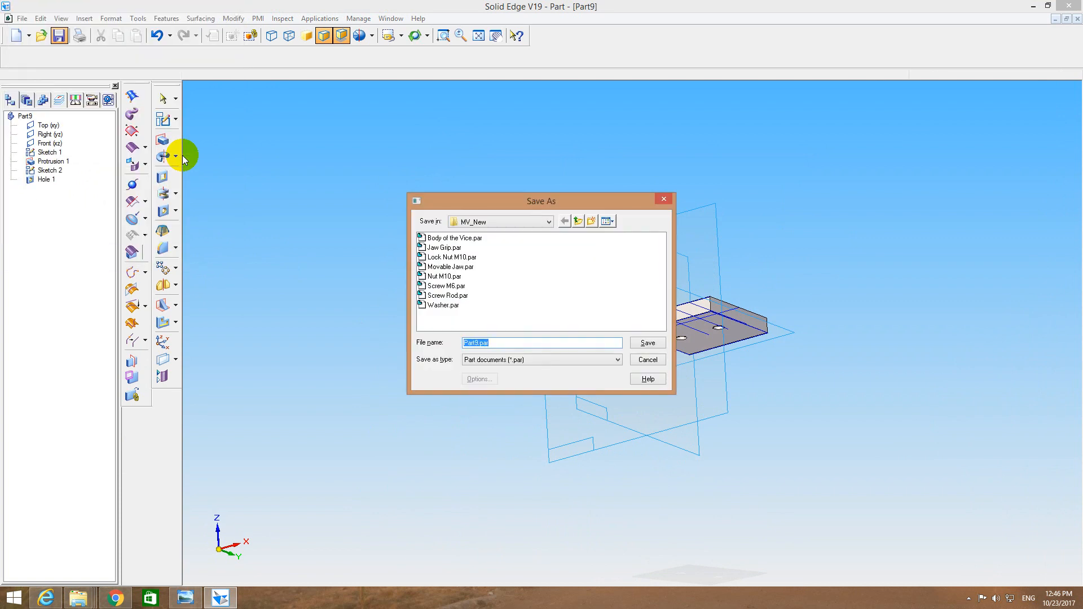
key("Return")
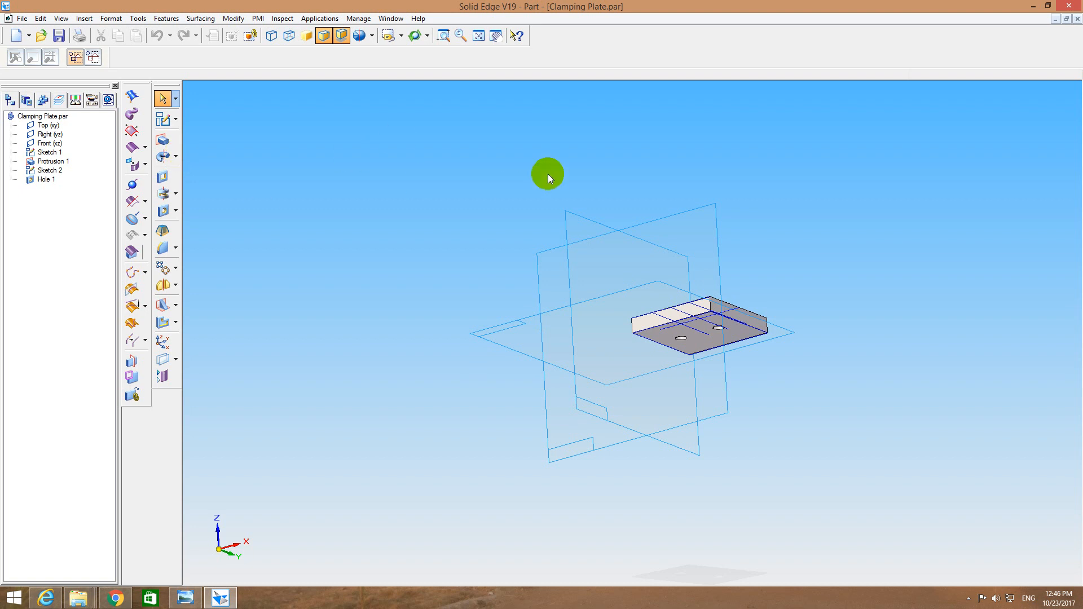
Close the clamping plate part and copy the path of the MV_New folder from File Explorer.
middle_click_drag(547, 173, 842, 326)
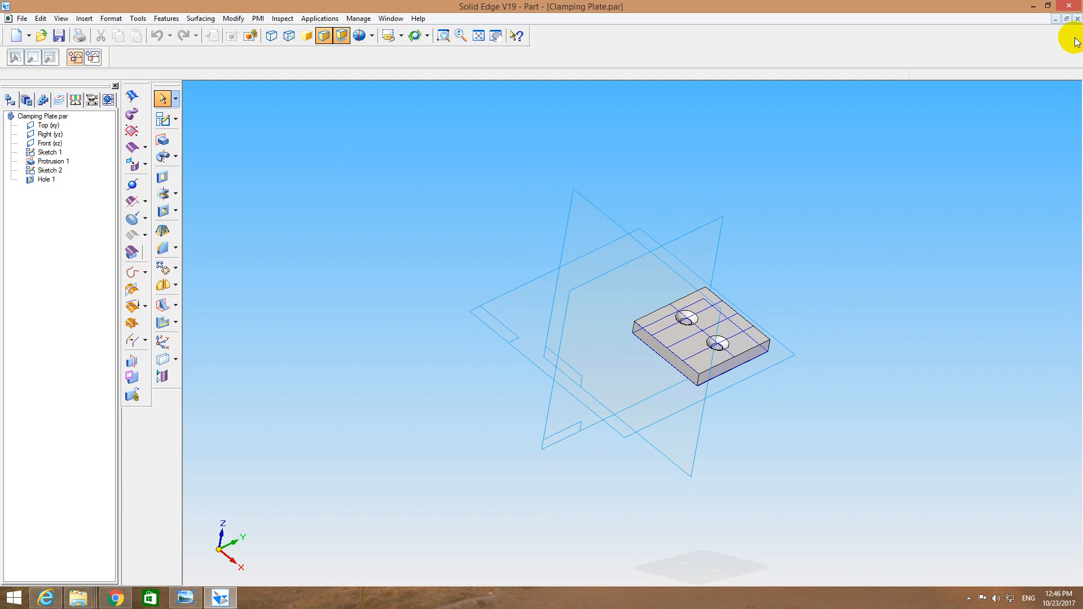
left_click(1078, 19)
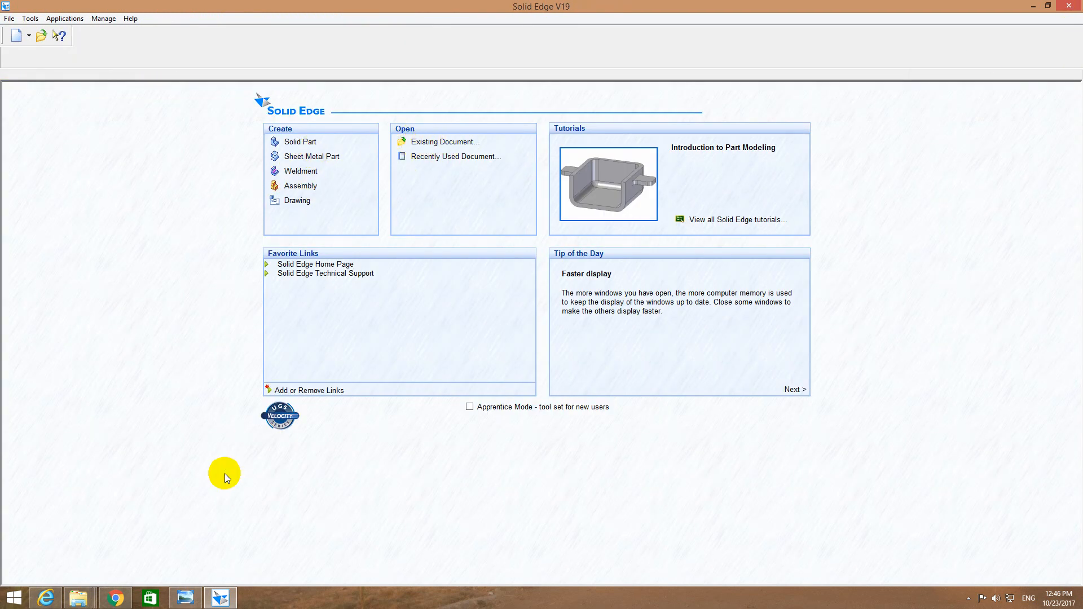
left_click(78, 599)
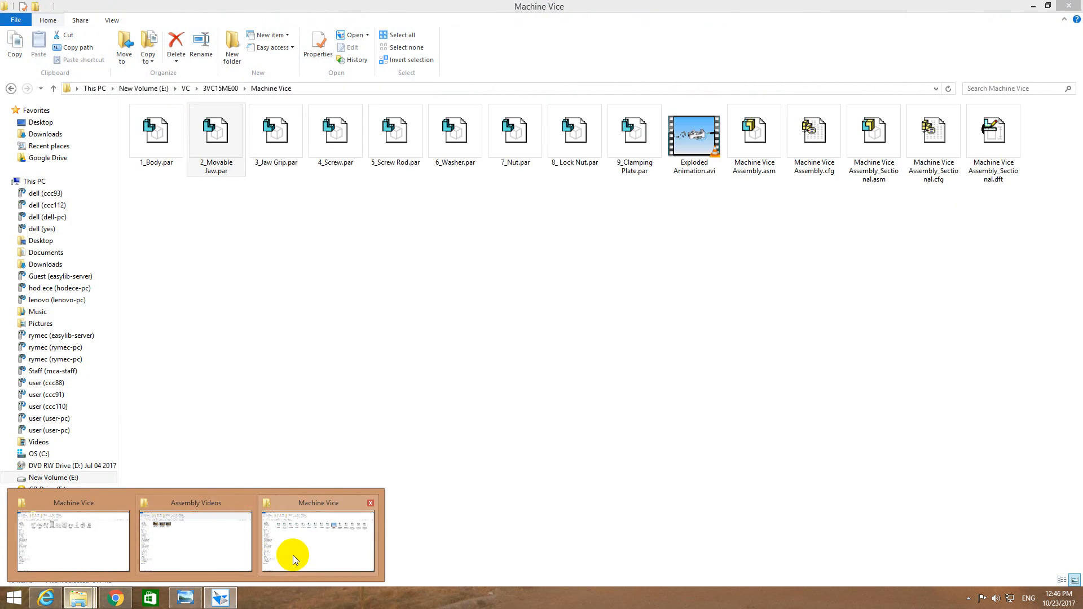
left_click(297, 554)
left_click(220, 89)
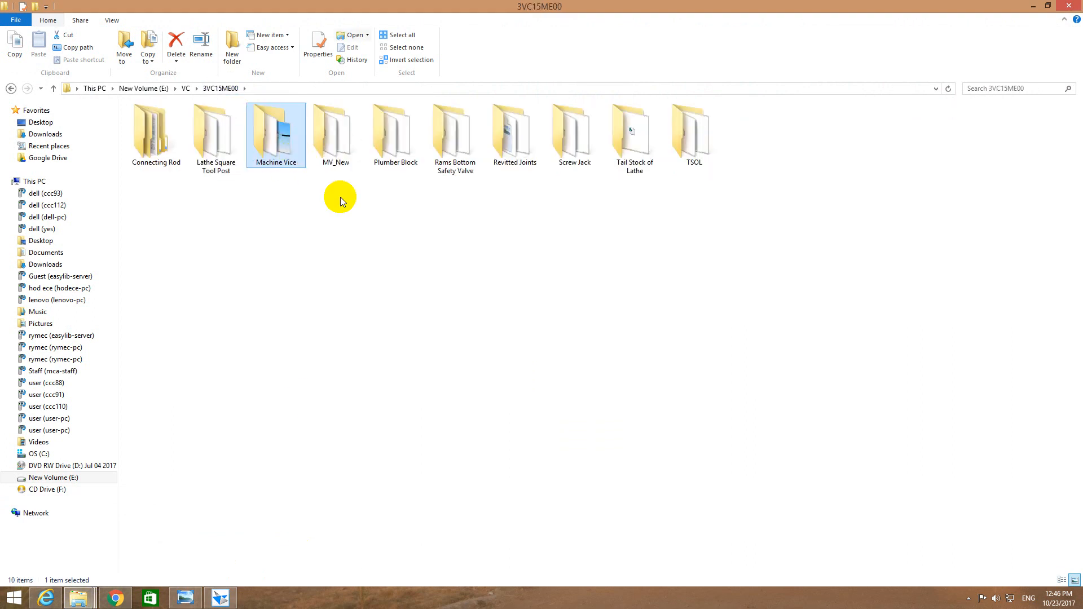
double_click(332, 135)
left_click(314, 89)
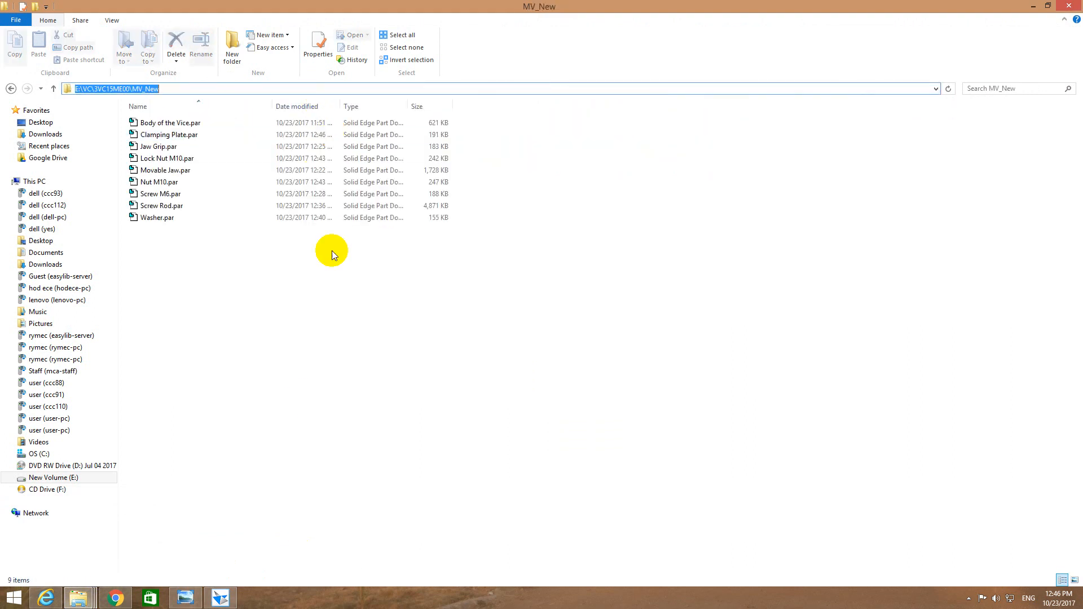
Return to Solid Edge and open Body of the Vice.par from E:\VC\3VC15ME00\MV_New.
key("alt+Tab")
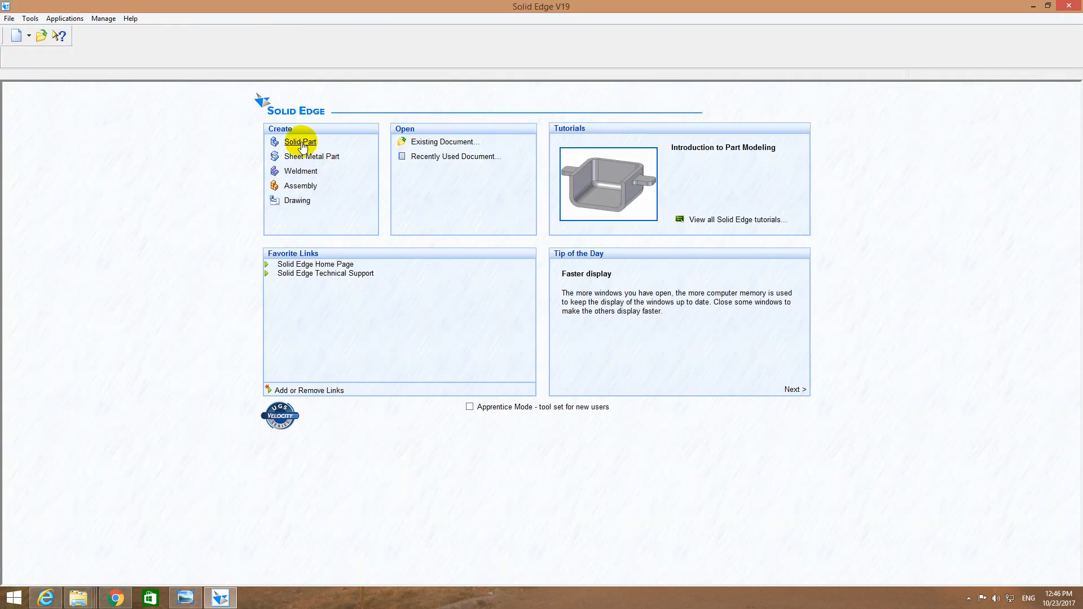
left_click(420, 142)
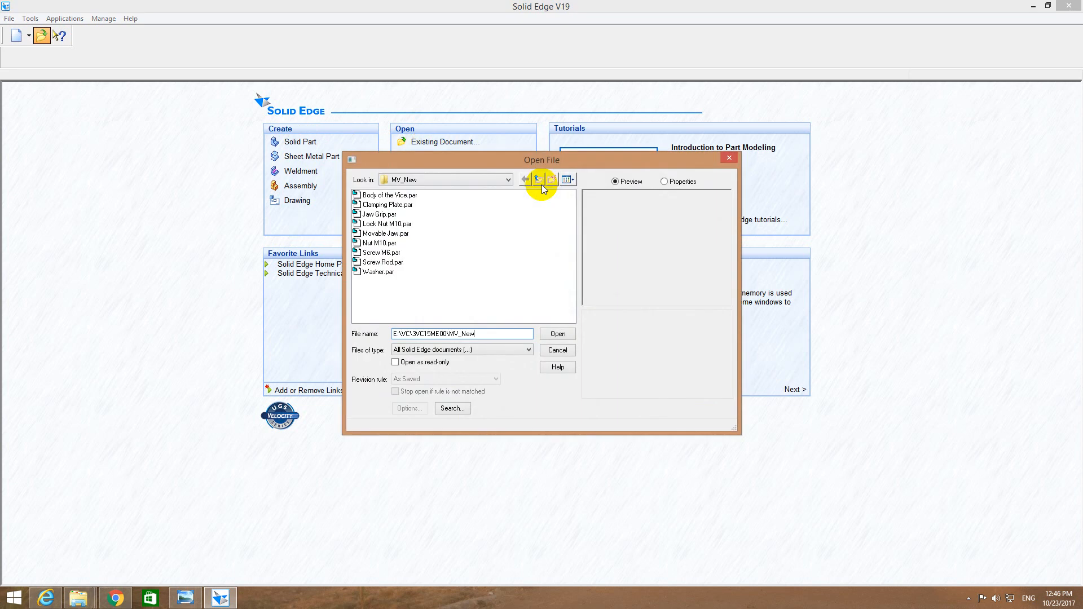
left_click(387, 205)
left_click(389, 195)
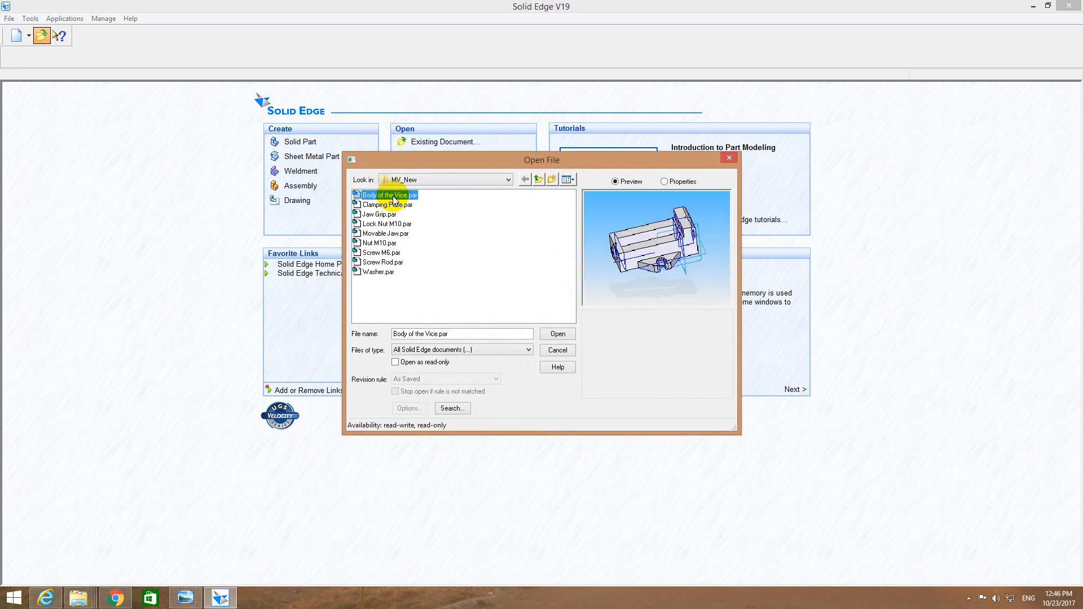
left_click(556, 333)
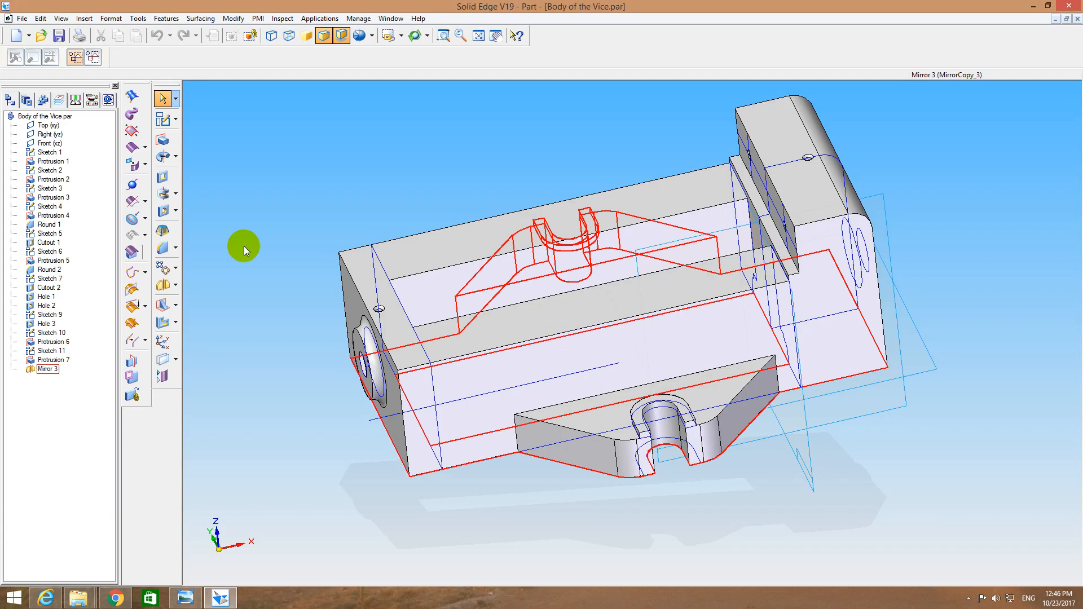
Create a new assembly from the open vice body using the normal.asm template.
left_click(22, 18)
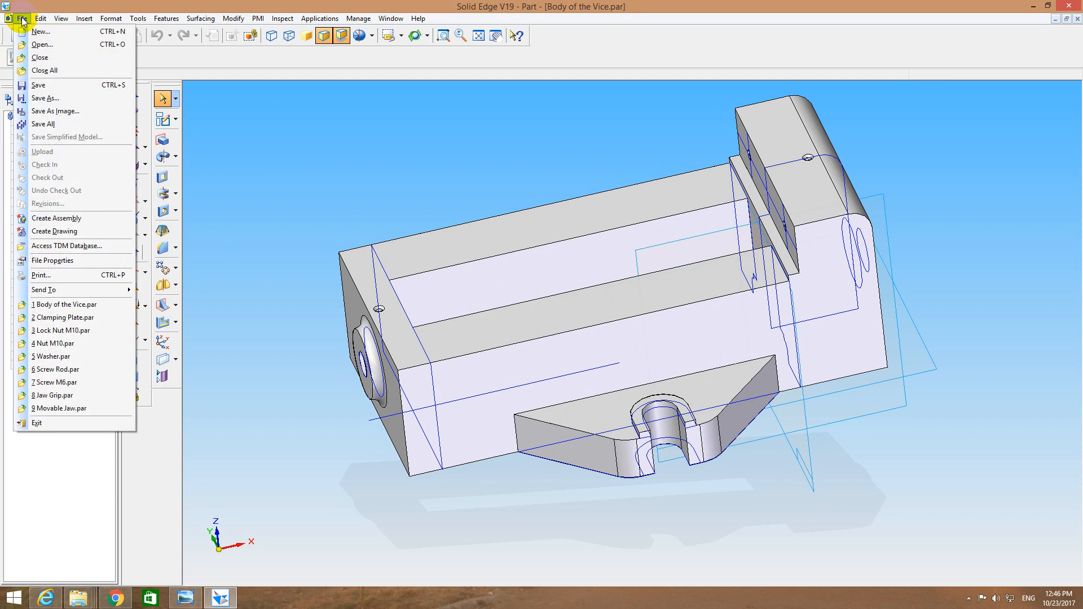
left_click(66, 219)
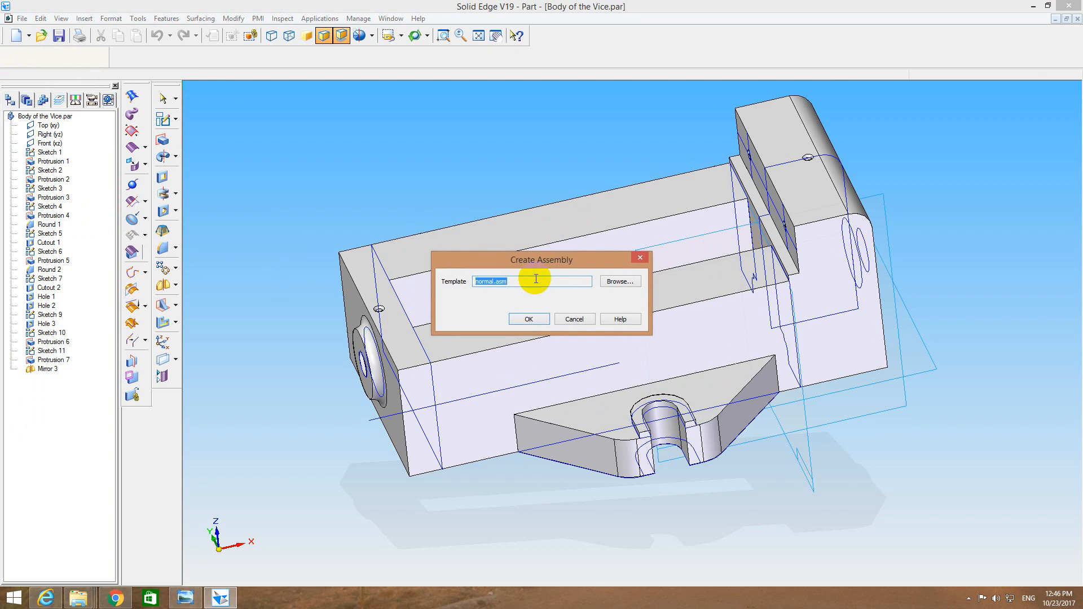
left_click(524, 318)
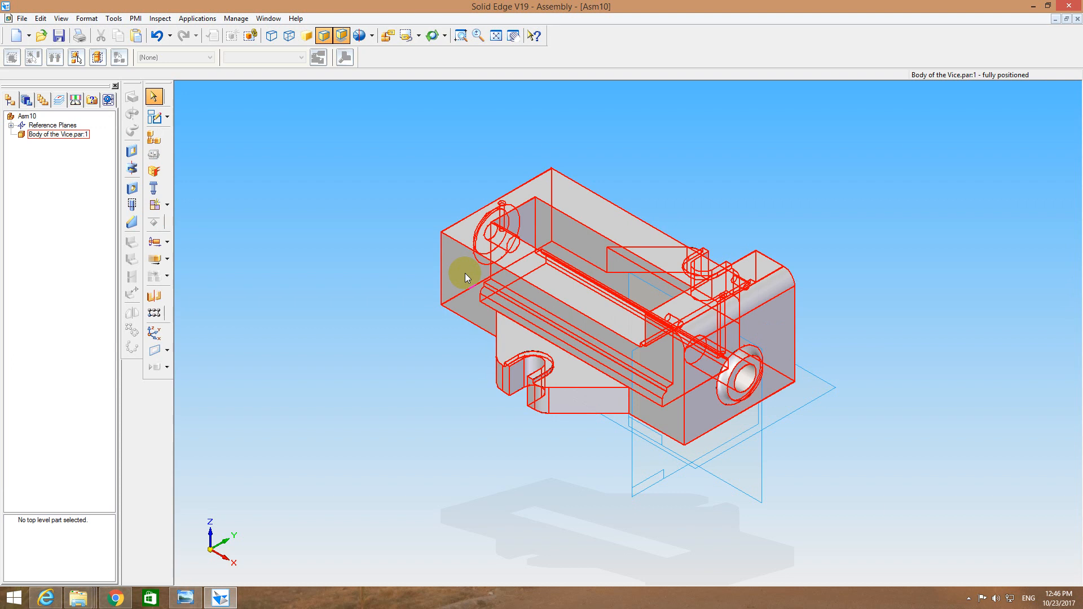
Set the assembly's parts library to the MV_New folder inside 3VC15ME00.
left_click(27, 102)
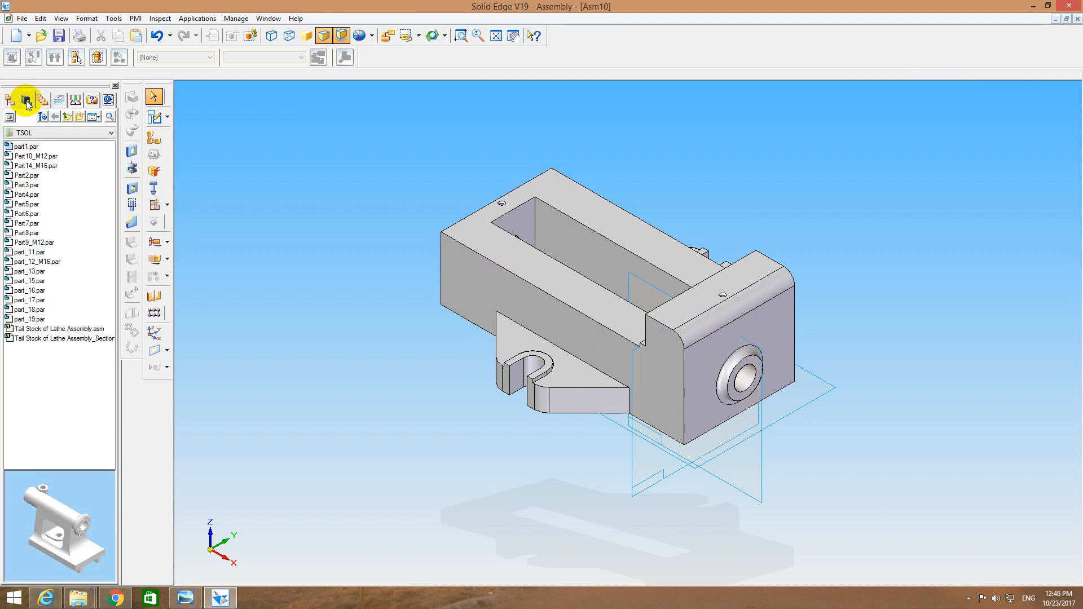
left_click(53, 134)
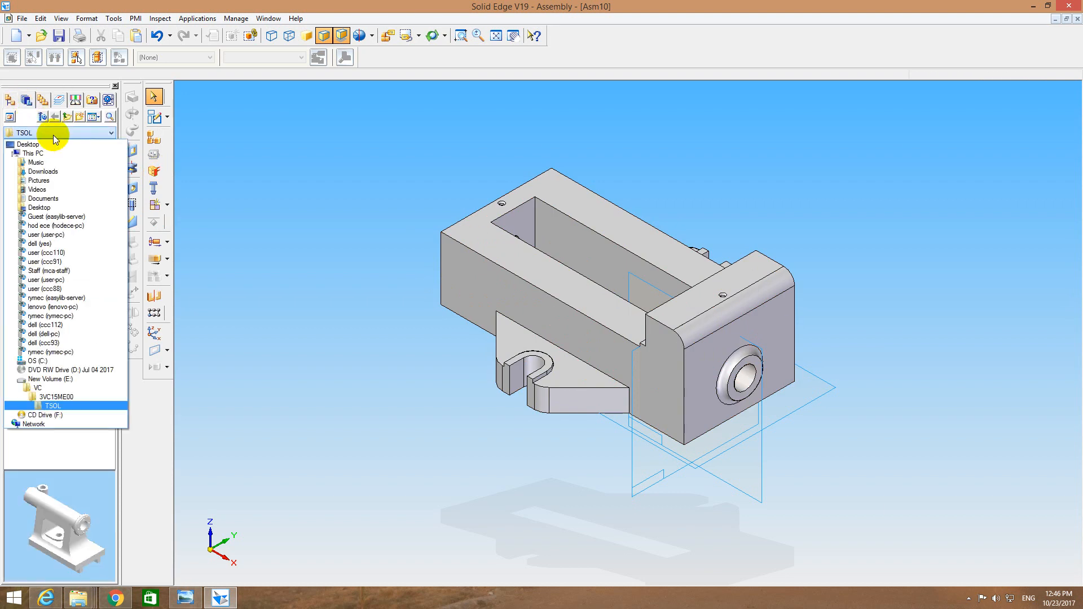
left_click(60, 397)
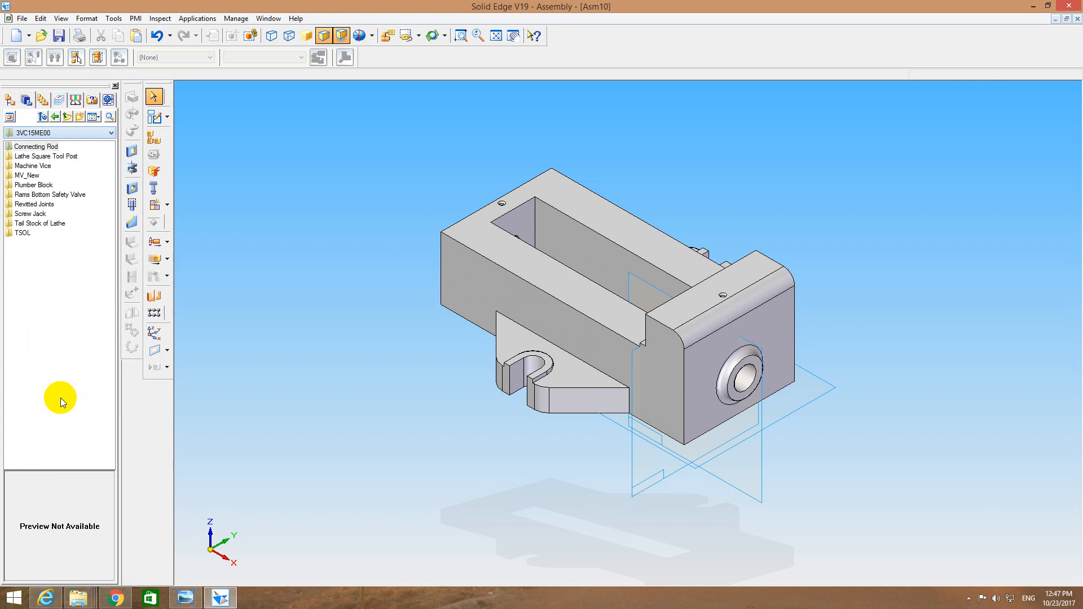
double_click(29, 175)
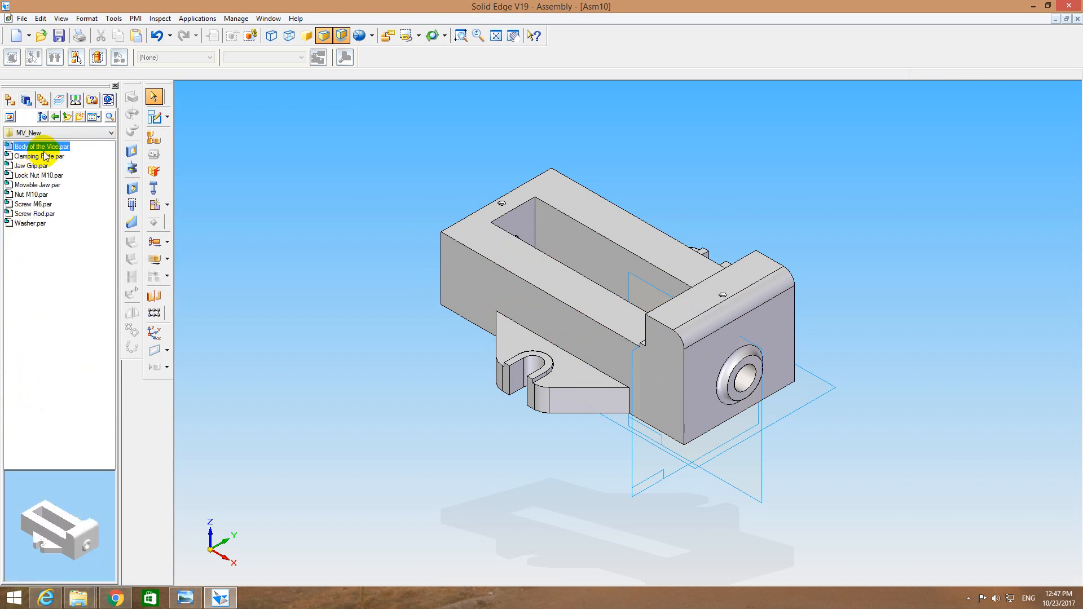
Insert Movable Jaw.par from the library into the assembly beside the vice body.
left_click(45, 156)
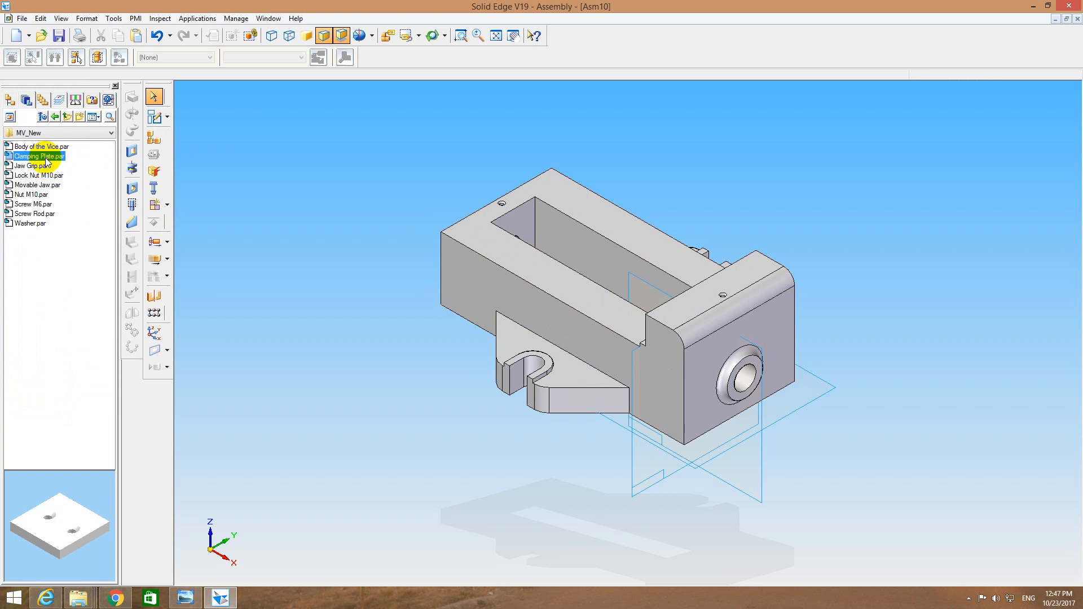
left_click(38, 185)
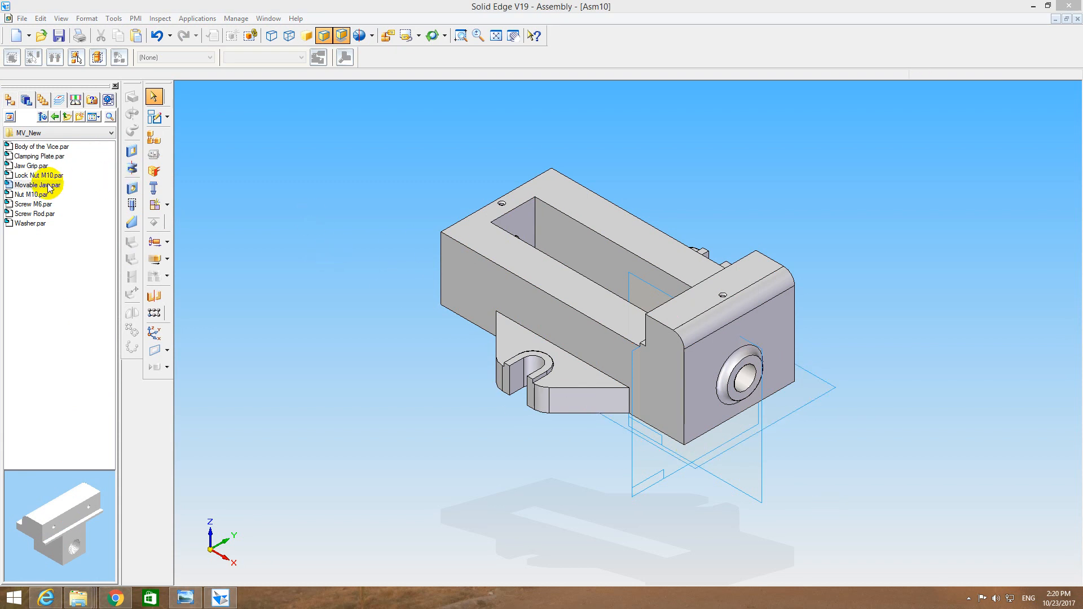
left_click_drag(43, 187, 242, 194)
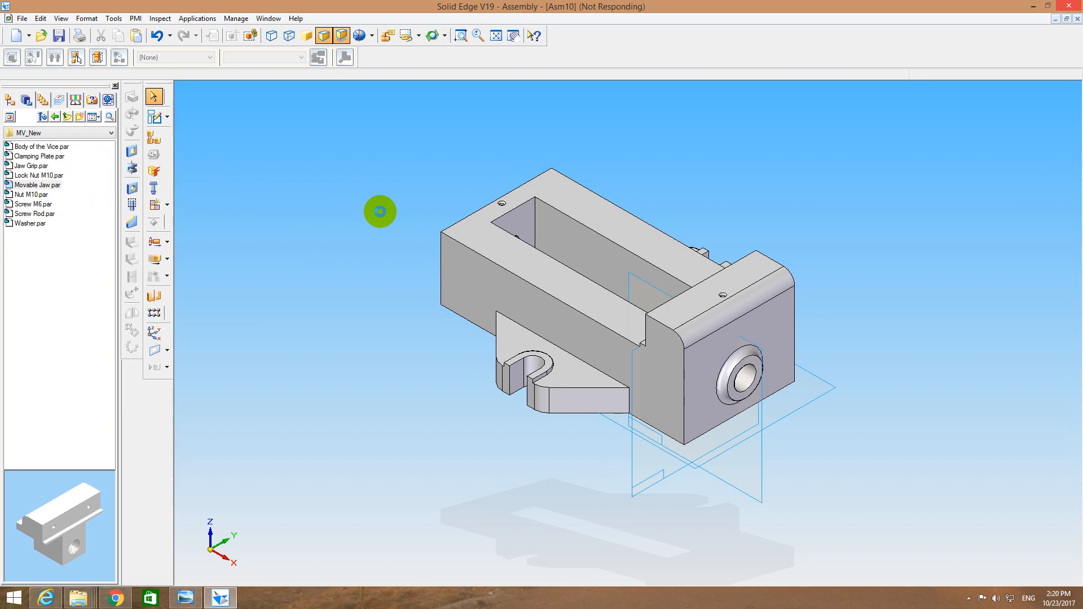
left_click_drag(381, 212, 380, 212)
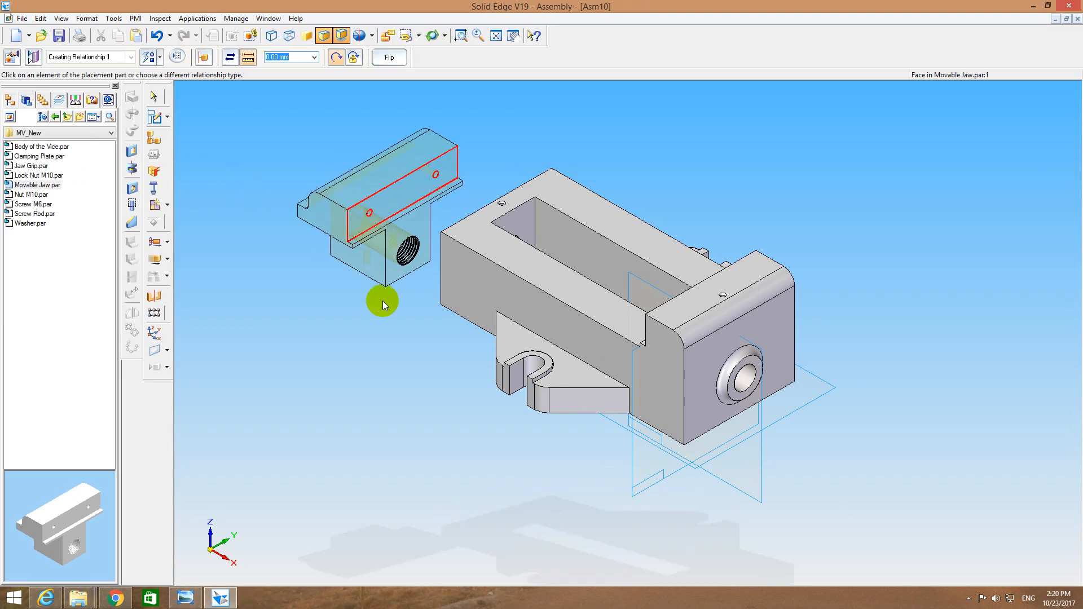
Seat the movable jaw's underside face on the top face of the vice body with a 0.00 mm offset.
middle_click_drag(413, 338, 421, 259)
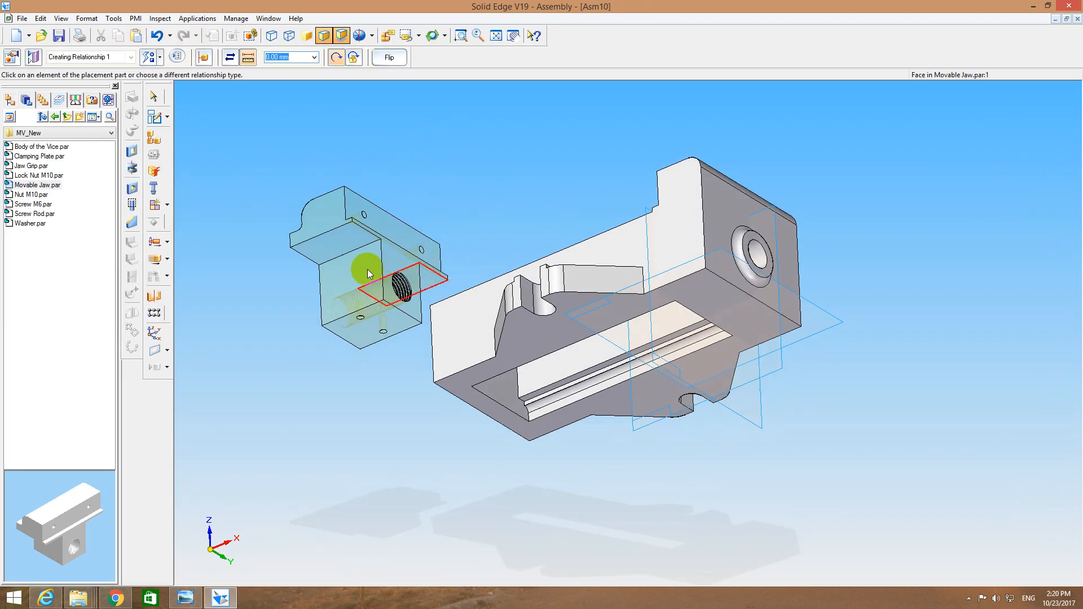
left_click(346, 241)
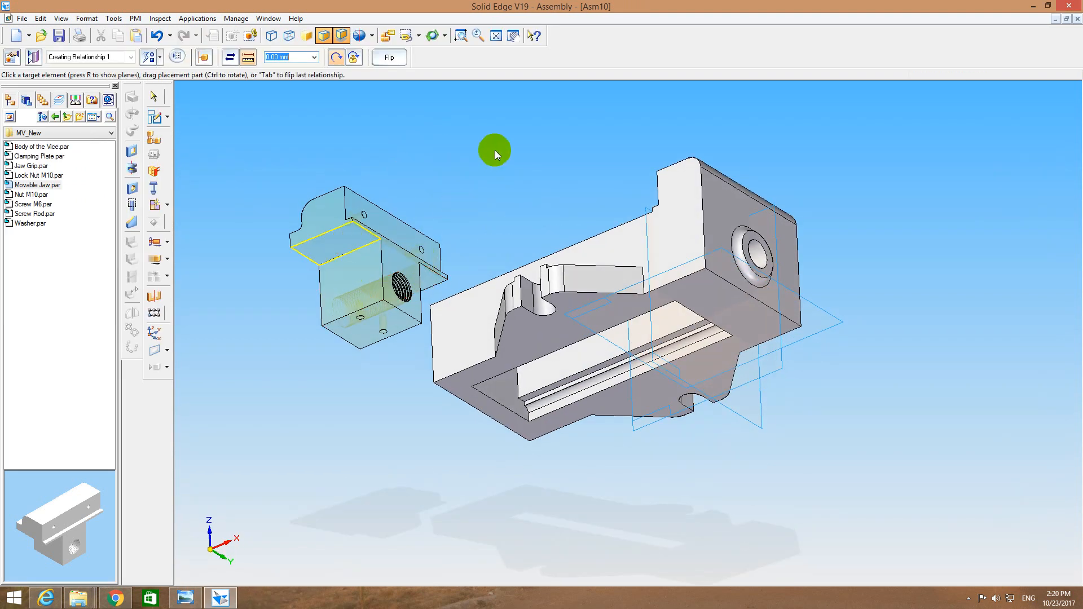
middle_click_drag(493, 151, 483, 291)
left_click(504, 284)
Relate the side face of the movable jaw's lower block to the inner side wall of the vice body's slot.
middle_click_drag(572, 261, 582, 285)
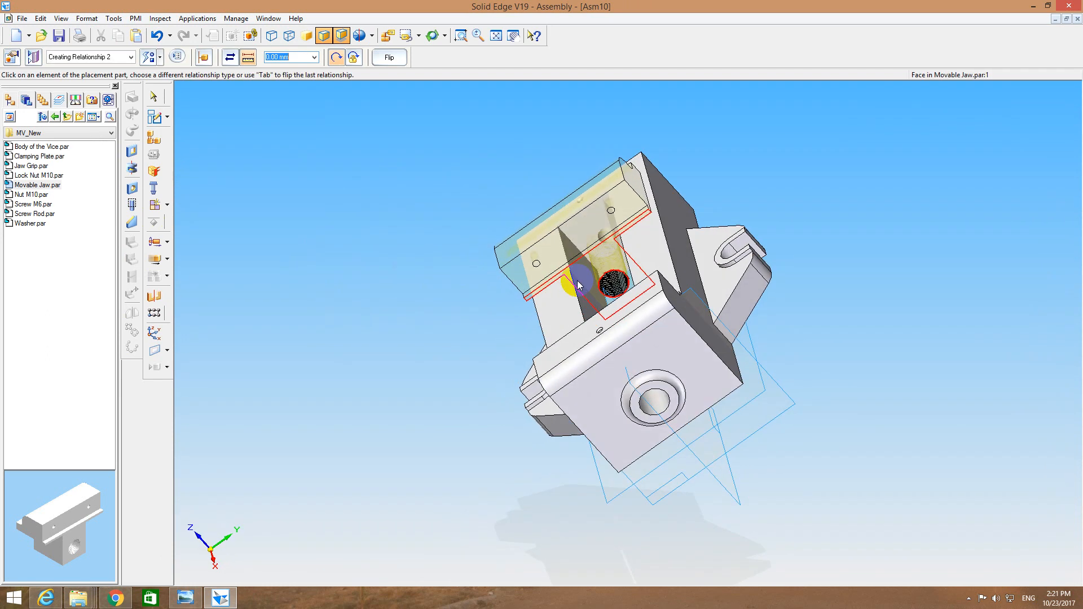
left_click(623, 252)
middle_click_drag(623, 253, 670, 259)
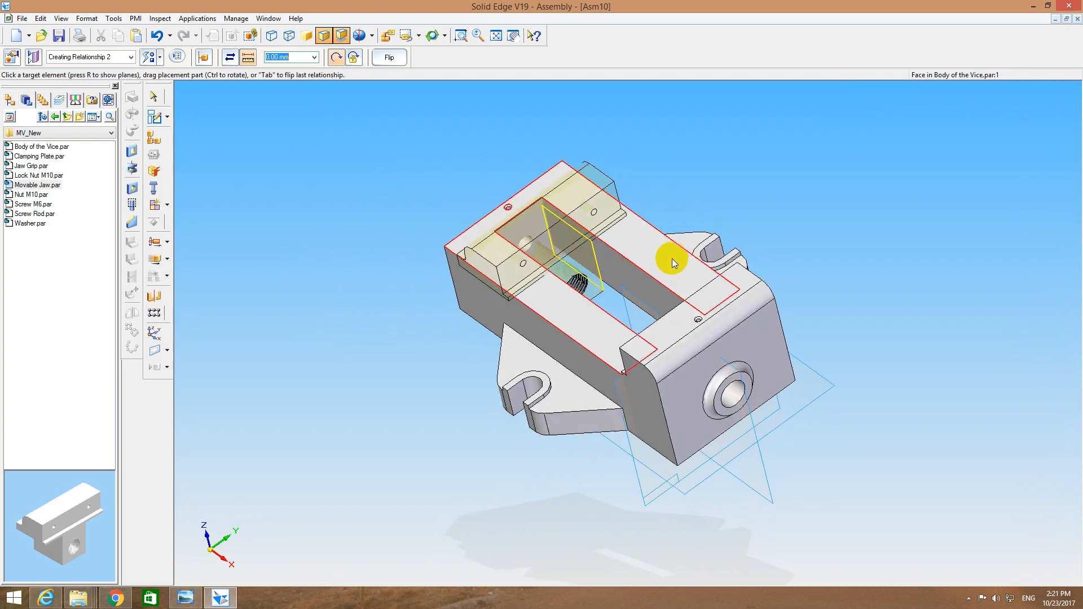
left_click(627, 271)
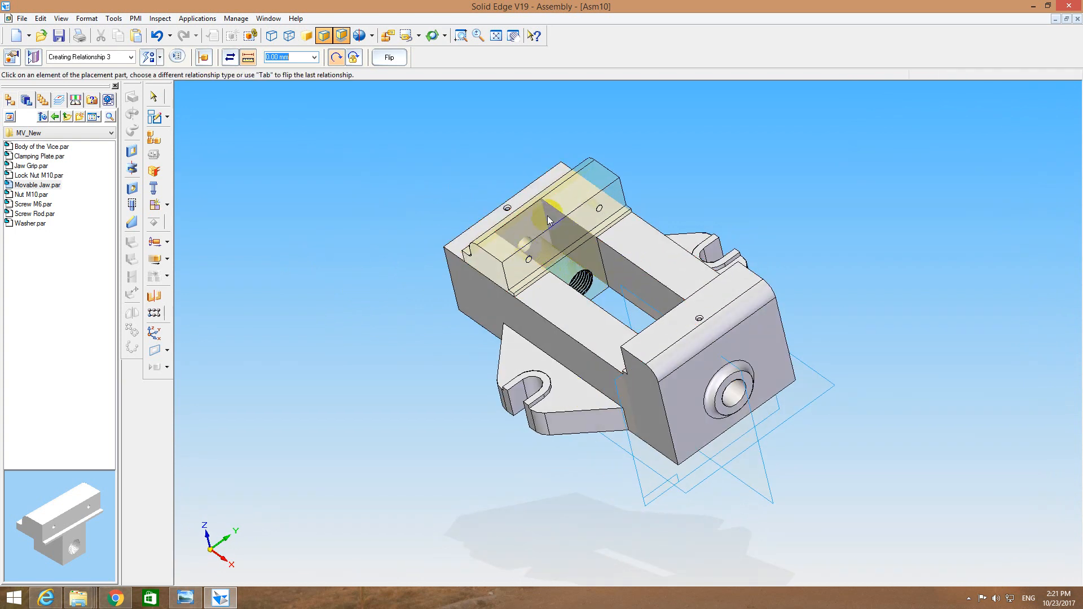
Use Move Part with linear motion and no analysis to slide the movable jaw along its X axis towards the fixed jaw.
middle_click_drag(552, 218, 630, 173)
left_click(419, 37)
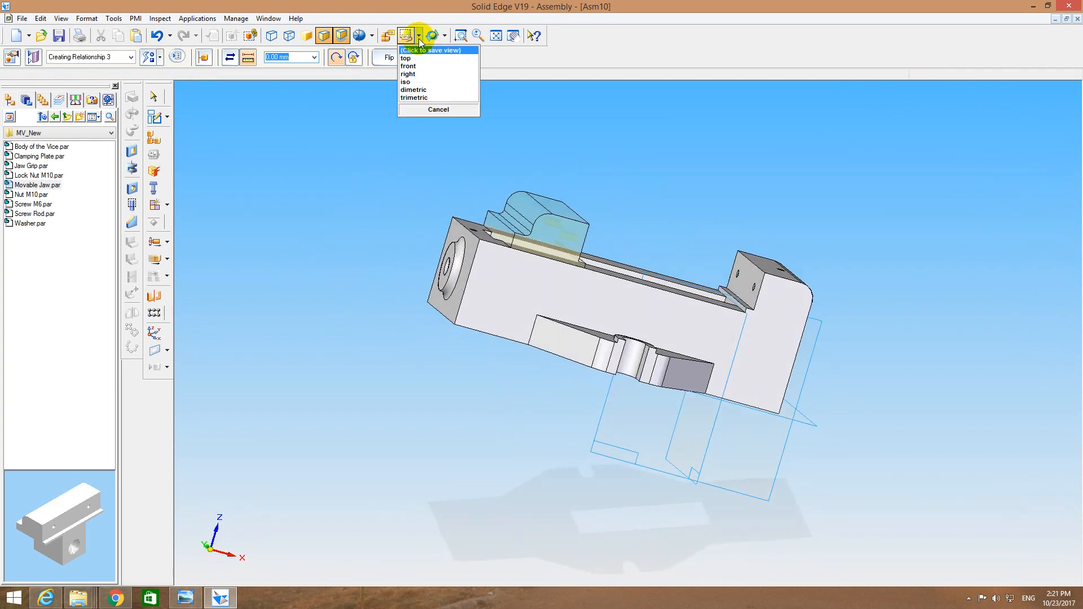
left_click(428, 68)
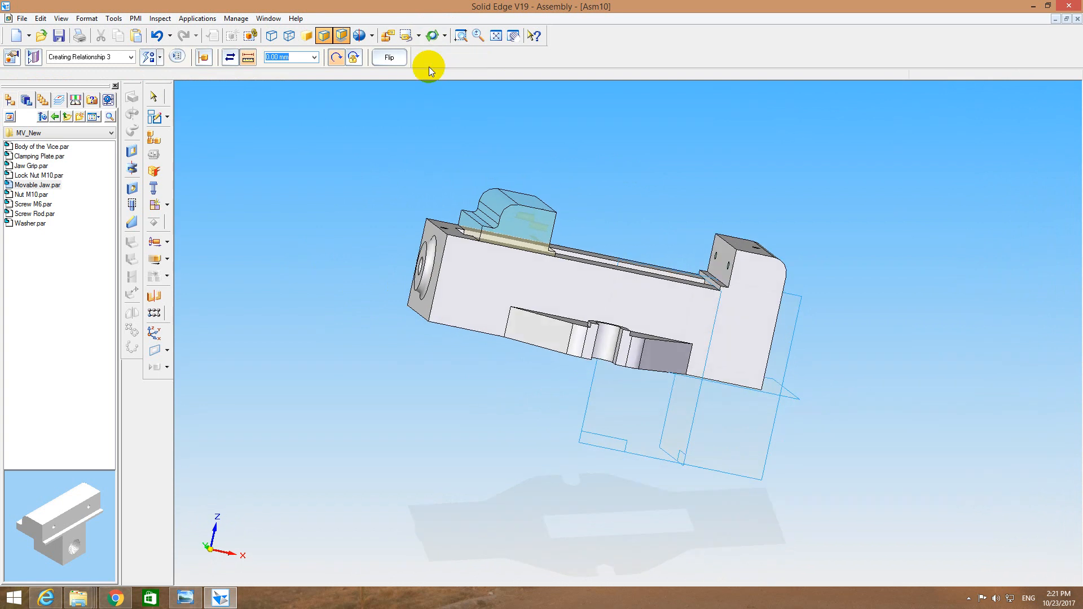
left_click(495, 36)
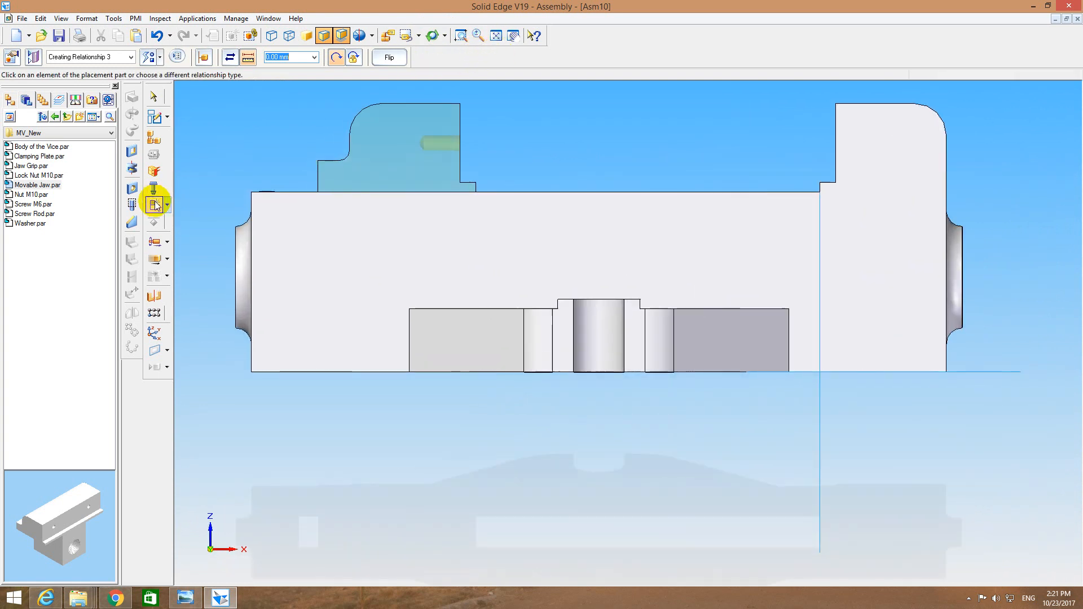
left_click(154, 258)
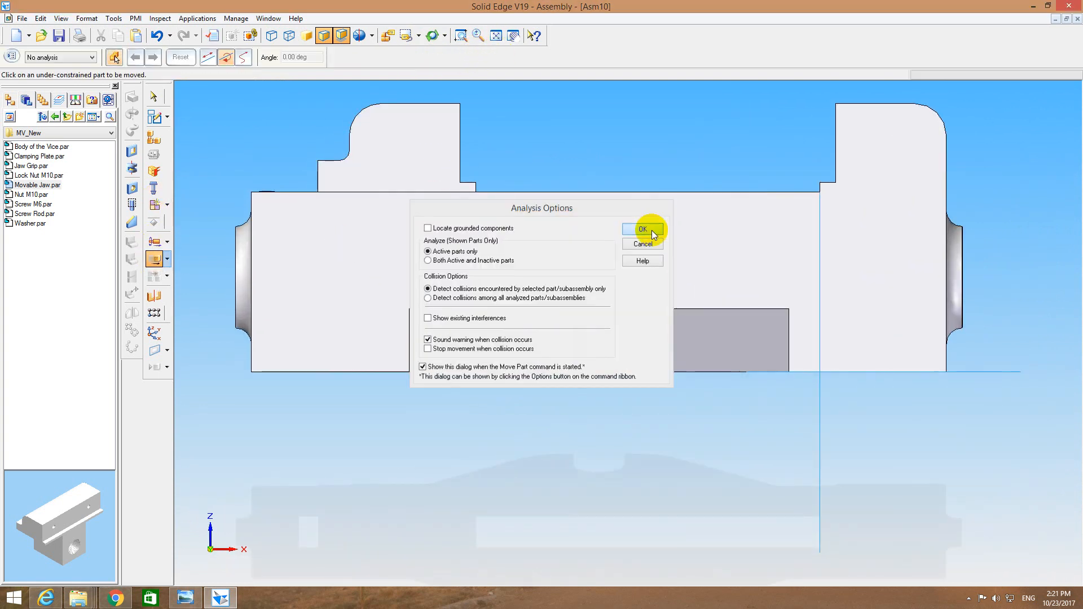
left_click(652, 229)
left_click(433, 151)
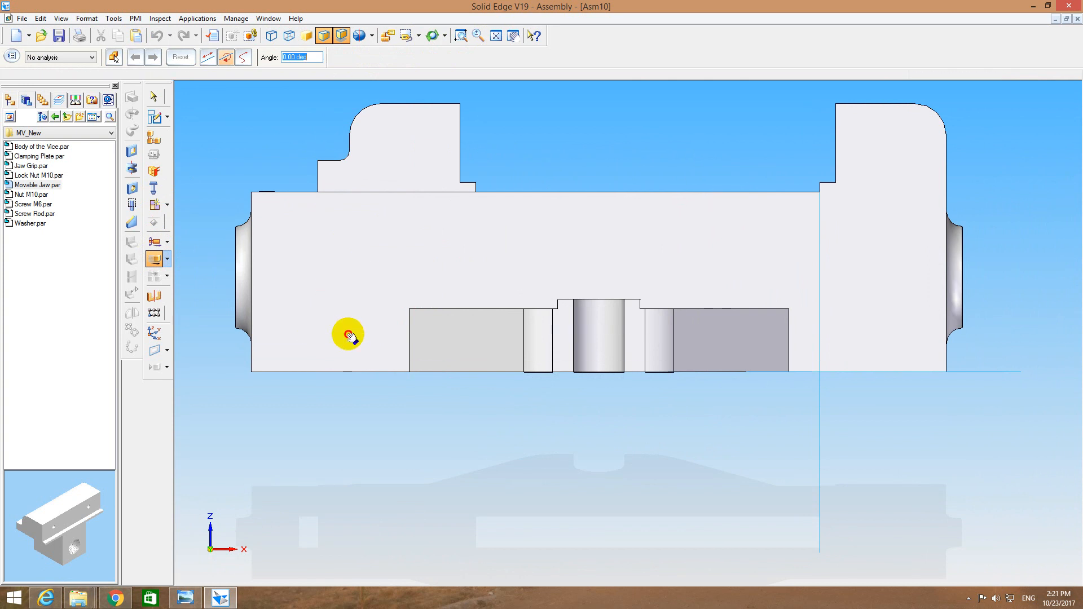
middle_click_drag(491, 150, 499, 217)
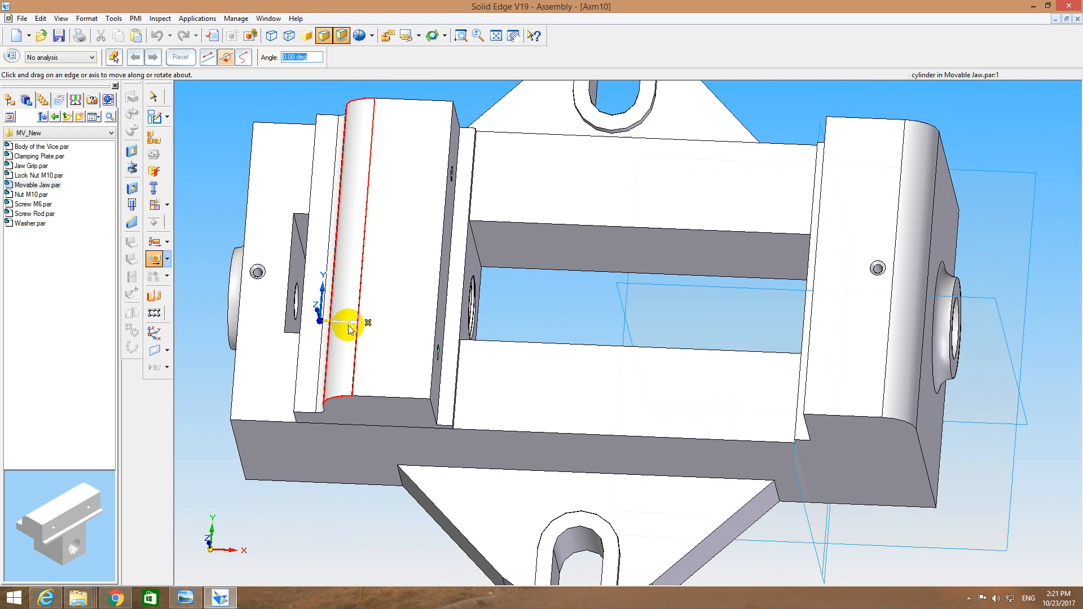
left_click(208, 57)
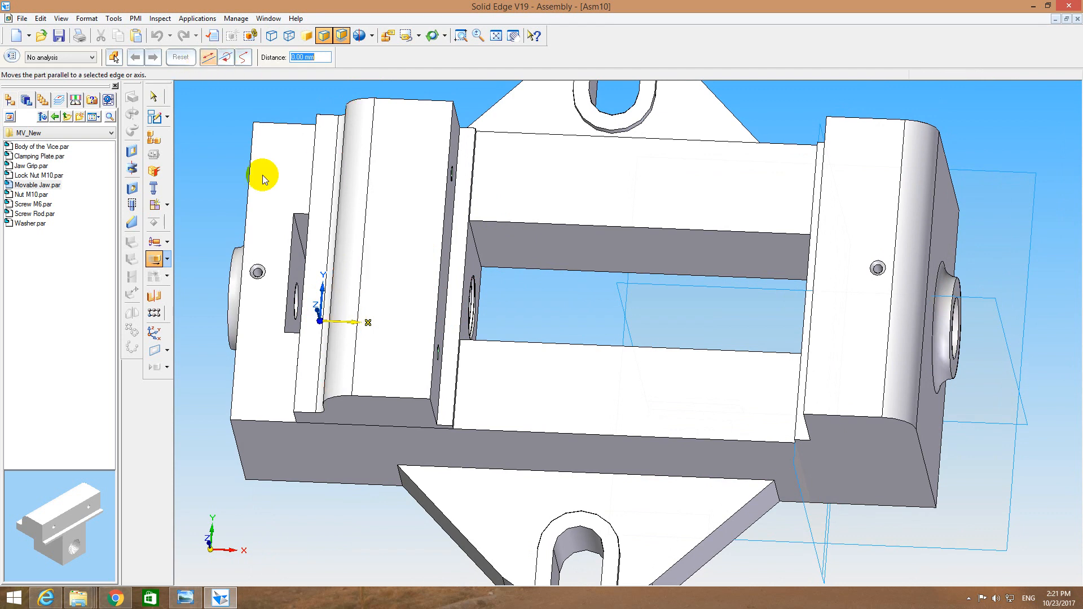
left_click_drag(353, 322, 523, 314)
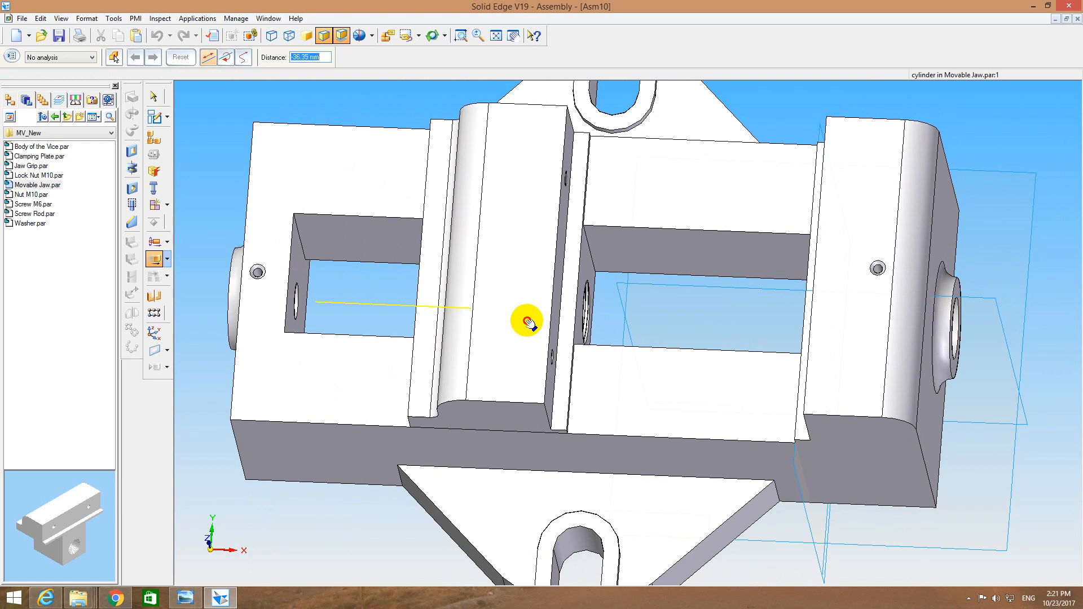
key("Escape")
left_click(424, 44)
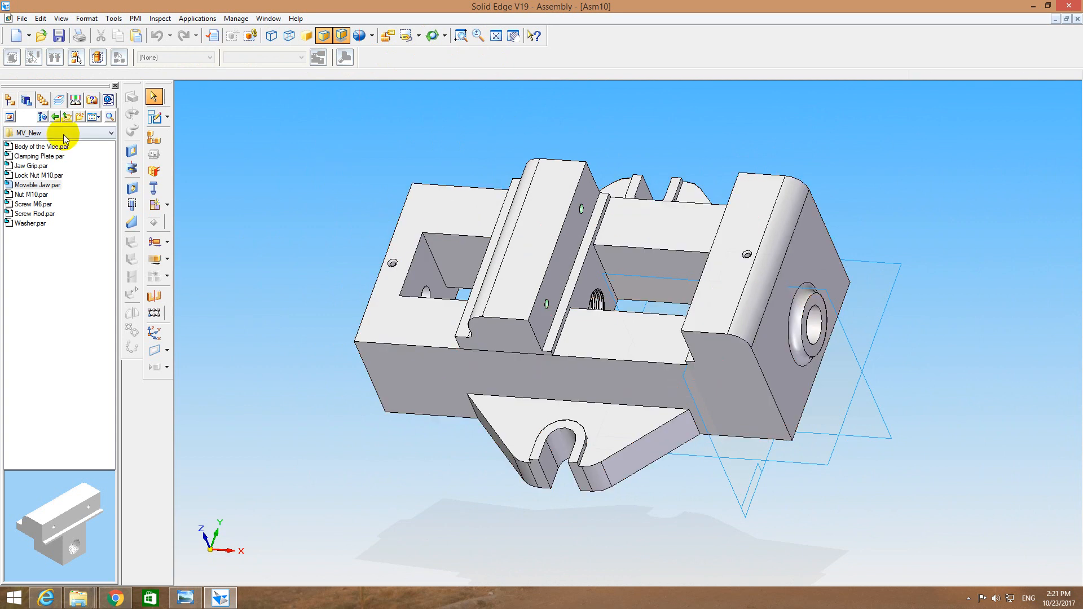
Insert Screw Rod.par from the library into the assembly beside the vice body.
left_click_drag(33, 213, 911, 250)
left_click(903, 213)
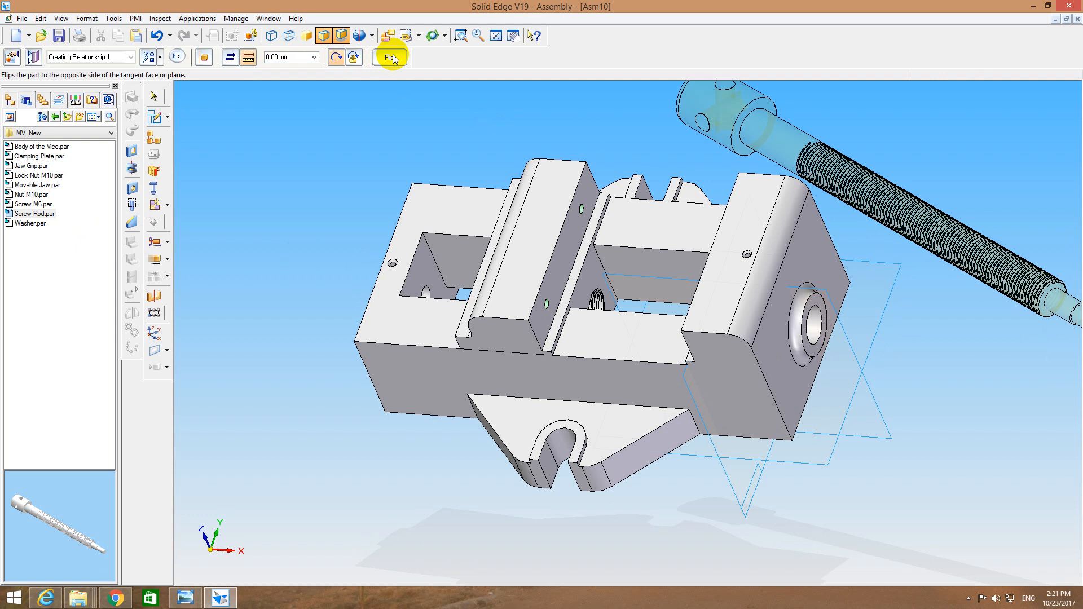
left_click(738, 150)
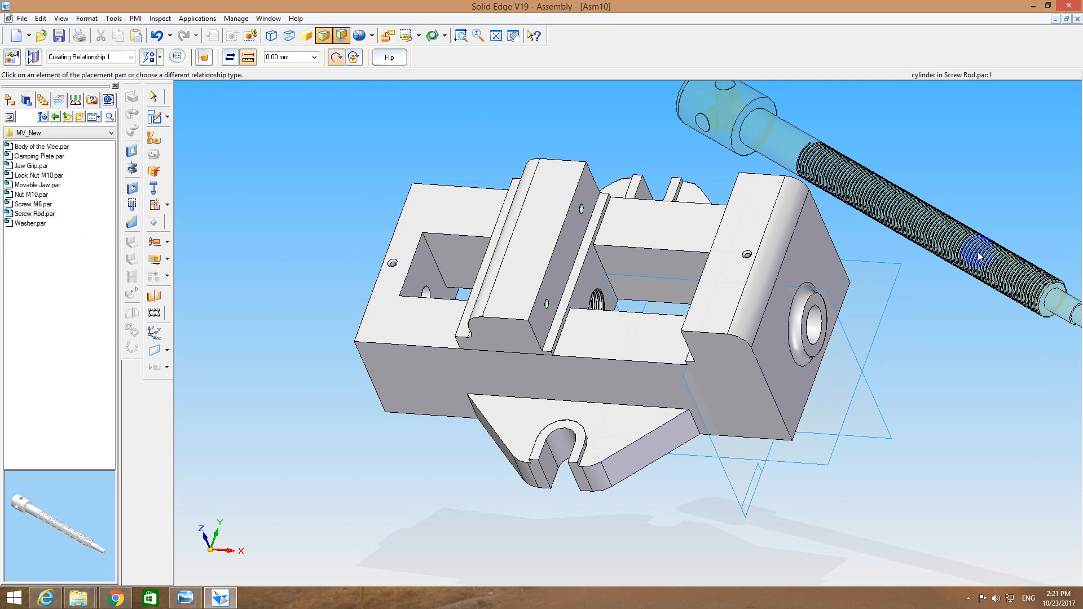
Align the screw rod's threaded shaft coaxially with the movable jaw's threaded hole and flip the rod so its head is on the fixed jaw side.
left_click(153, 139)
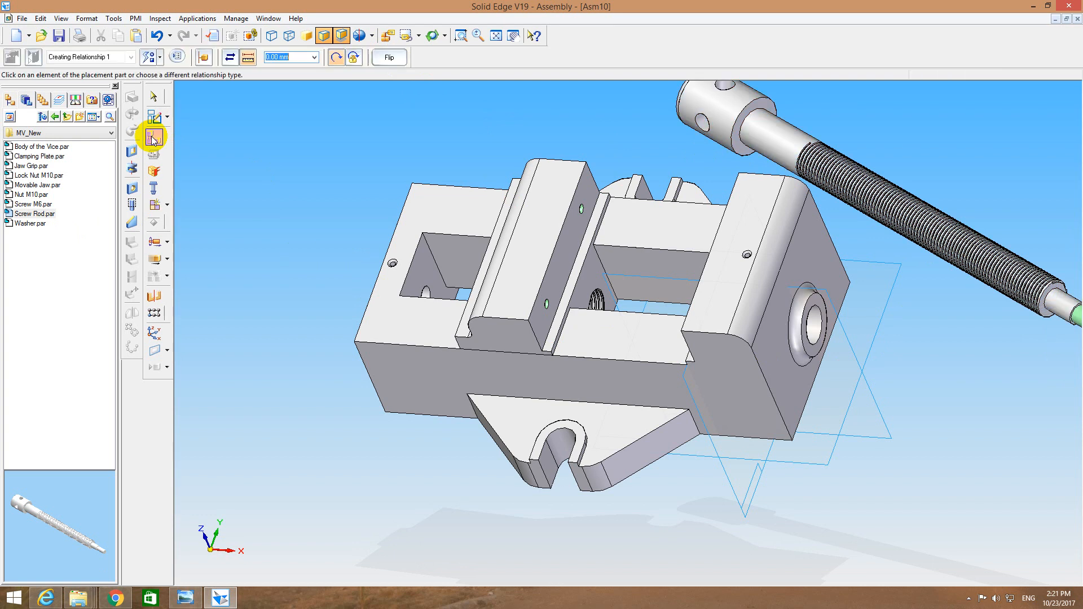
left_click(146, 58)
left_click(181, 120)
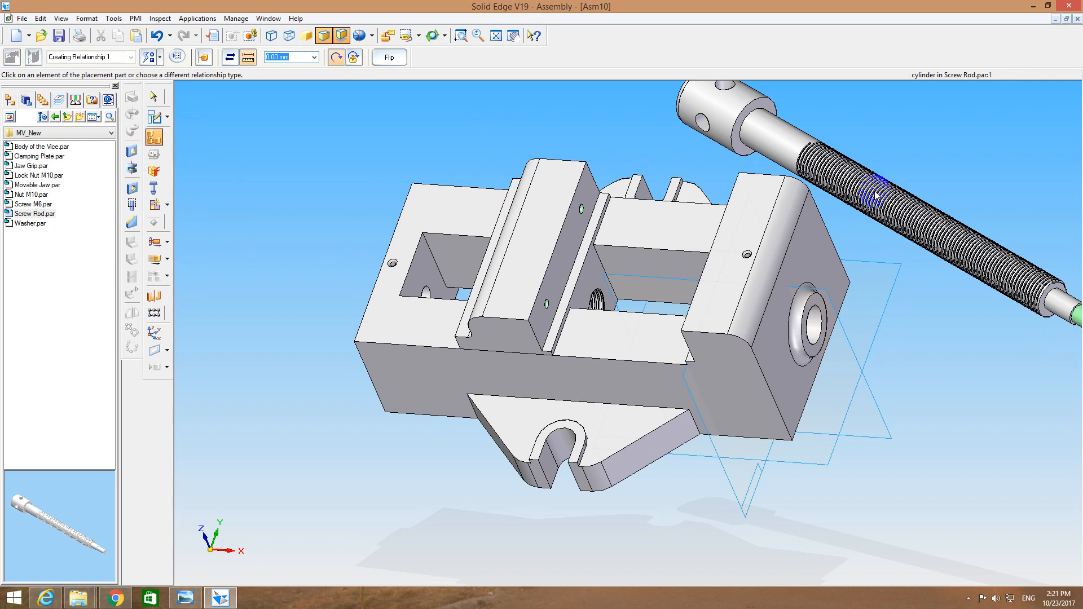
left_click(785, 141)
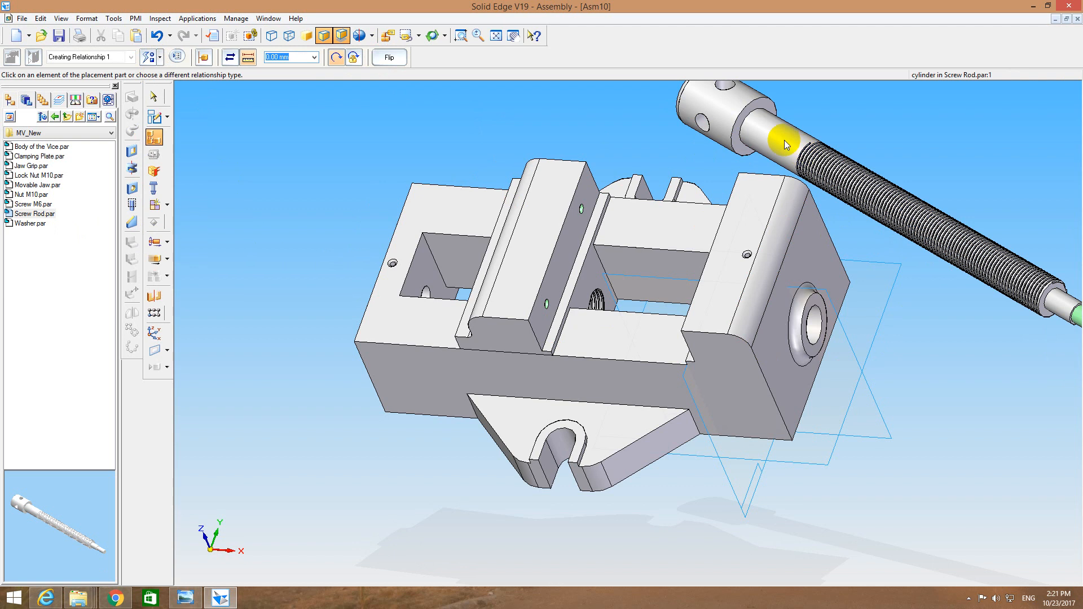
left_click(898, 195)
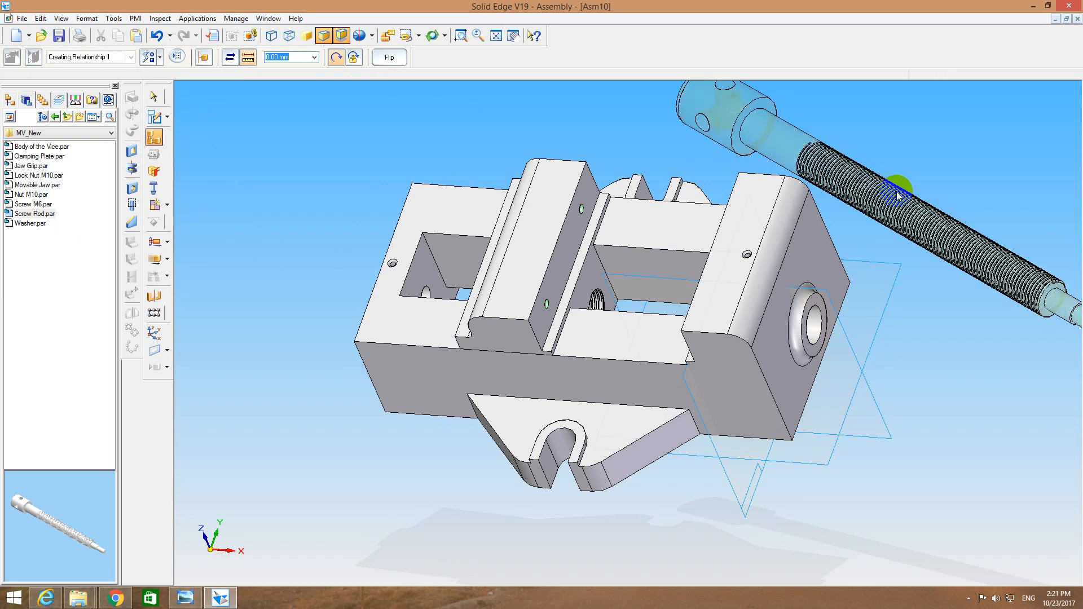
left_click(597, 300)
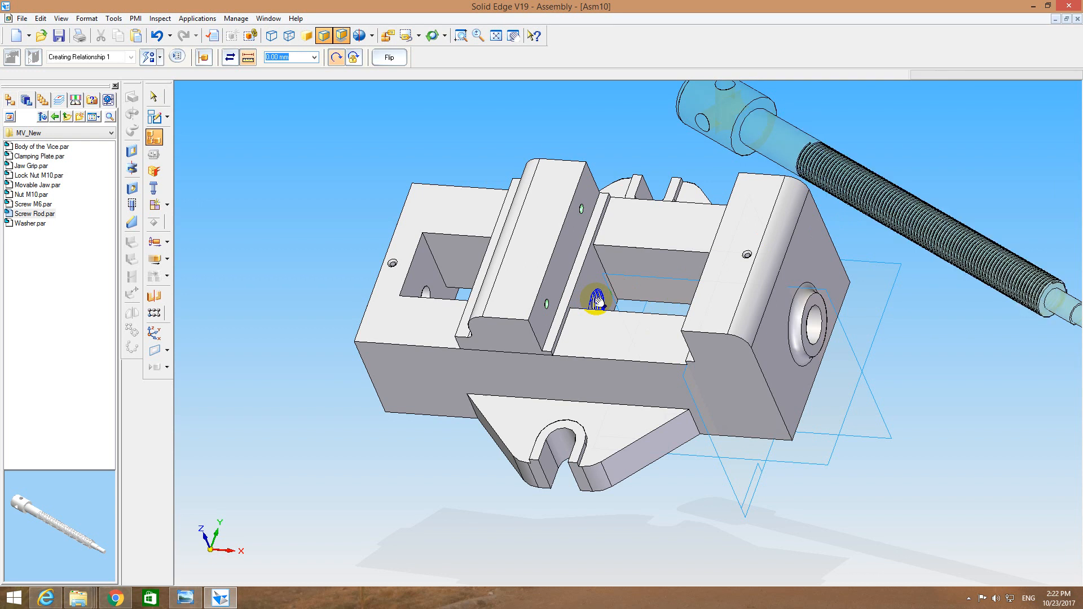
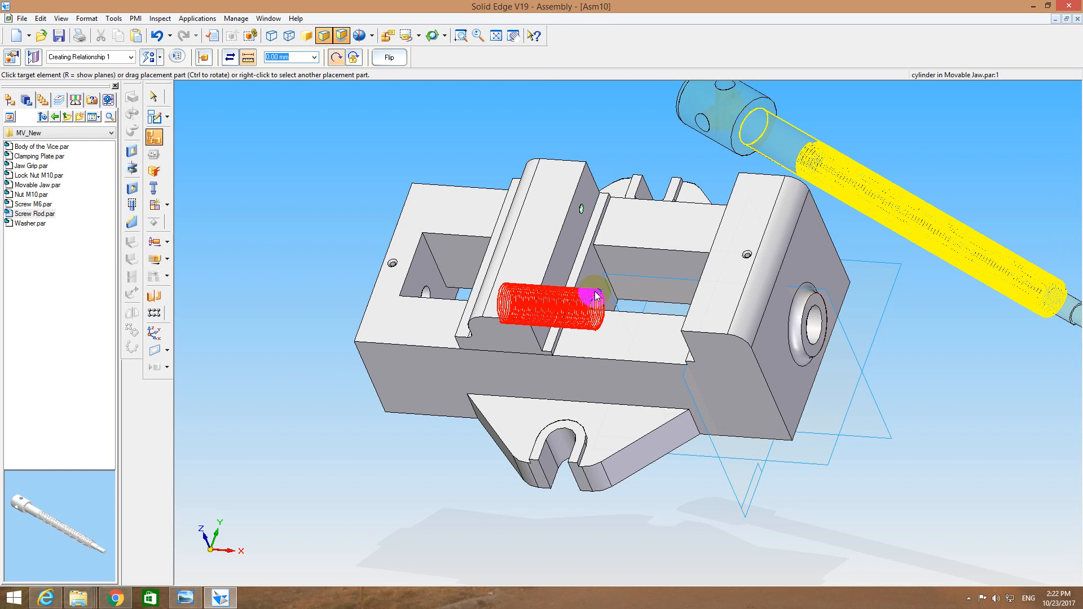
left_click(596, 294)
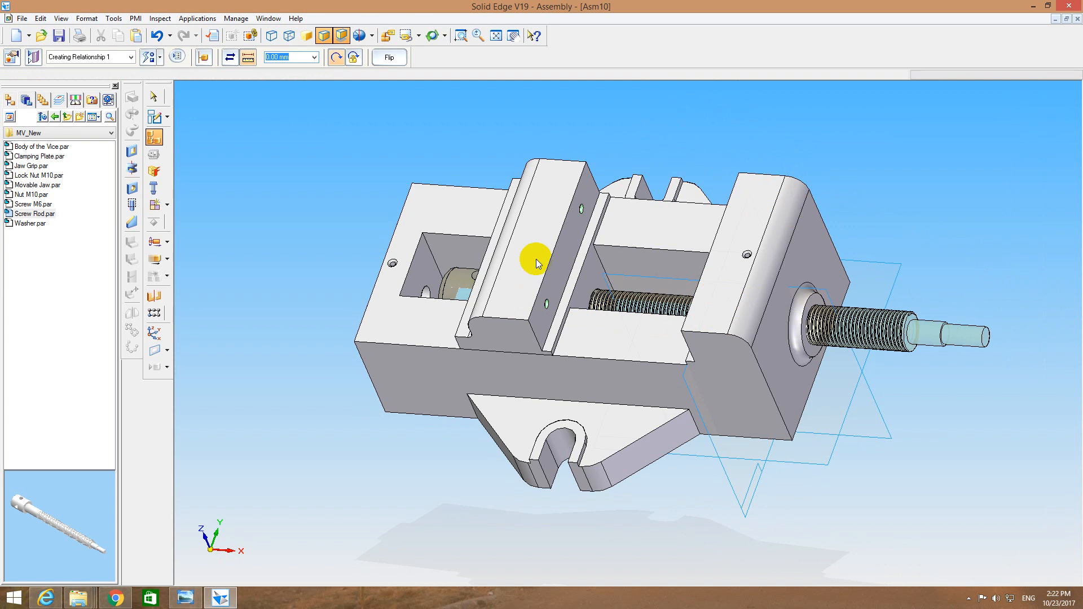
left_click(390, 57)
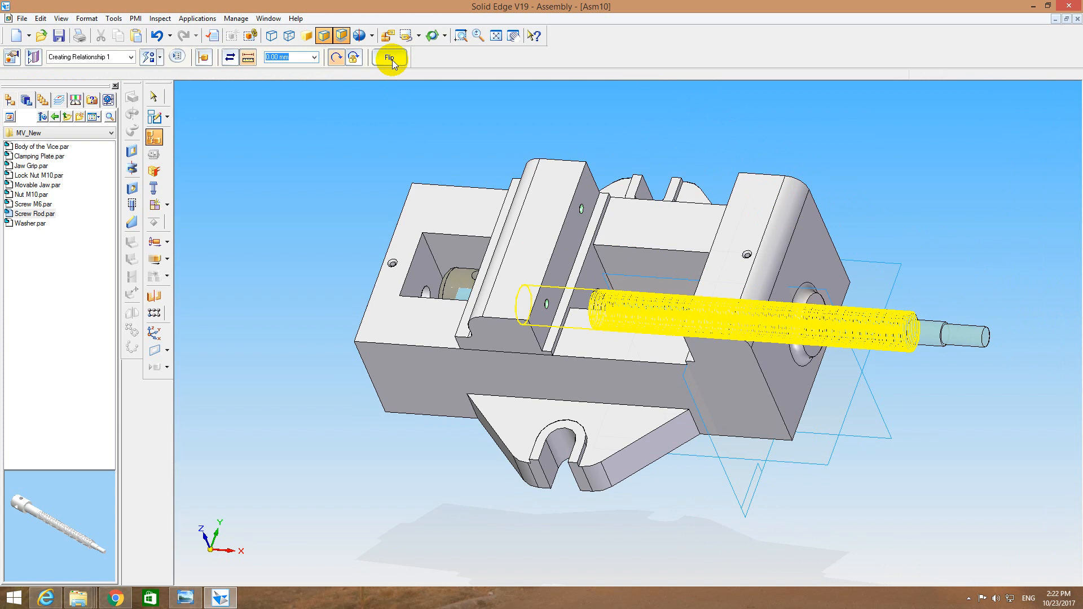
right_click(436, 114)
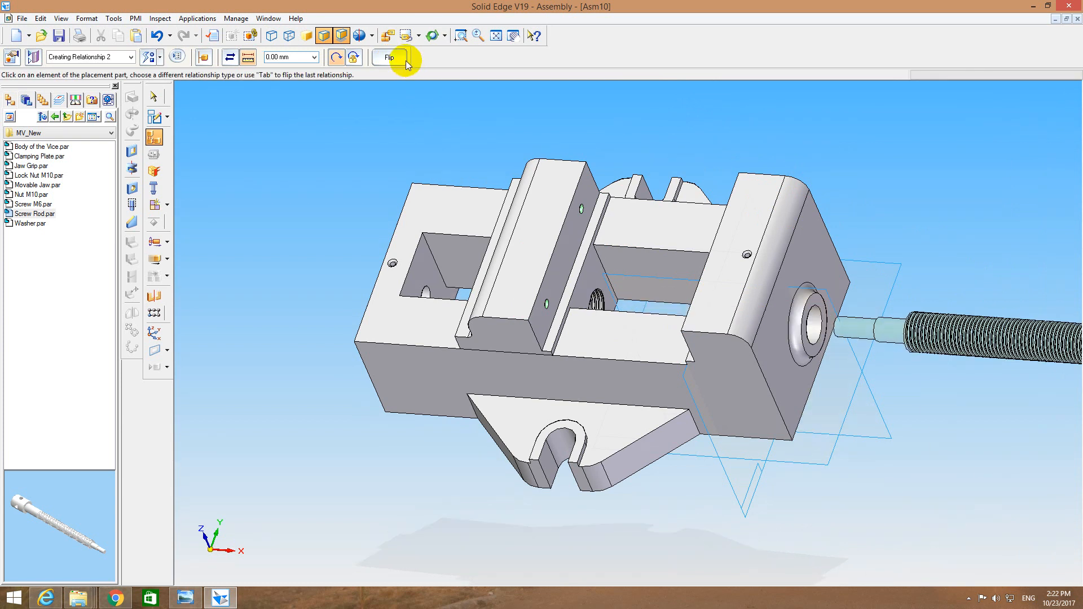
Mate the shoulder face of the screw rod's head with the round boss face on the fixed jaw side of the vice body.
mouse_move(549, 154)
middle_mouse_down()
mouse_move(629, 150)
mouse_move(655, 170)
mouse_move(499, 133)
middle_mouse_up()
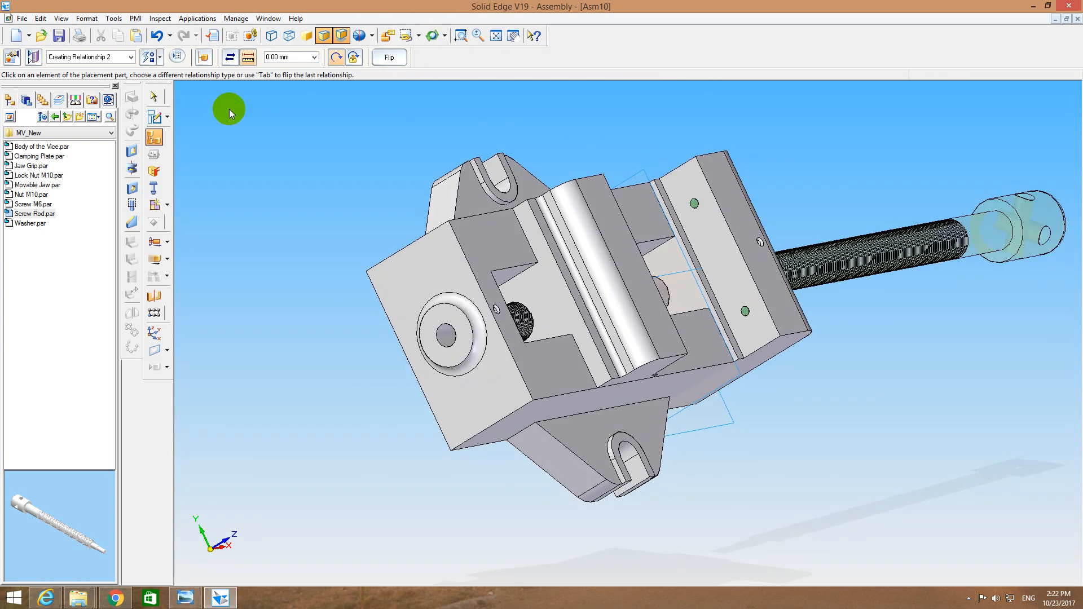
left_click(151, 56)
left_click(162, 72)
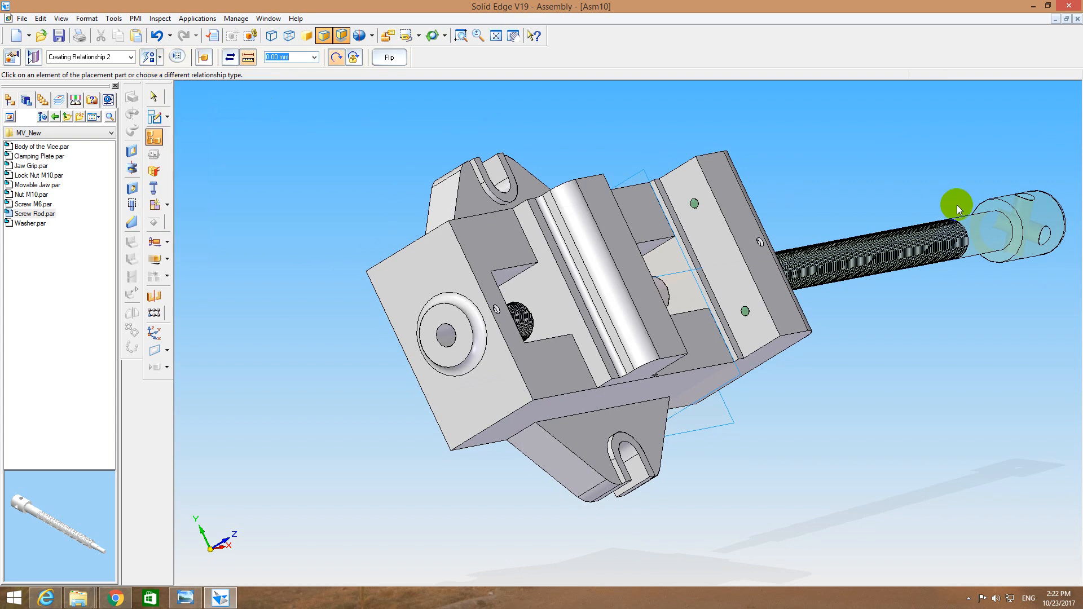
left_click(1000, 210)
middle_click_drag(905, 172, 734, 210)
left_click(711, 266)
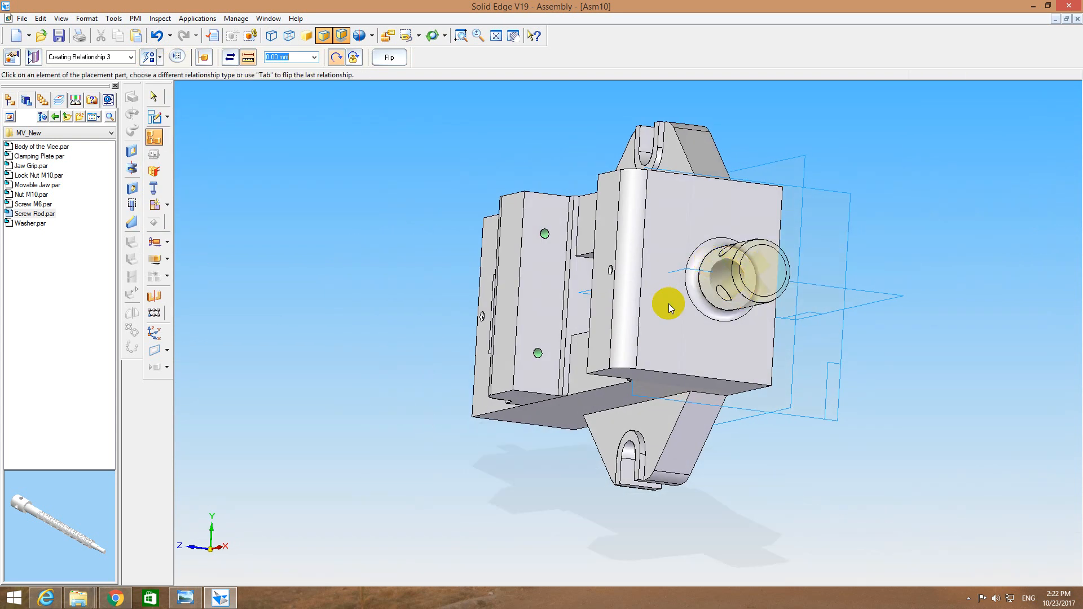
middle_click_drag(380, 237, 478, 211)
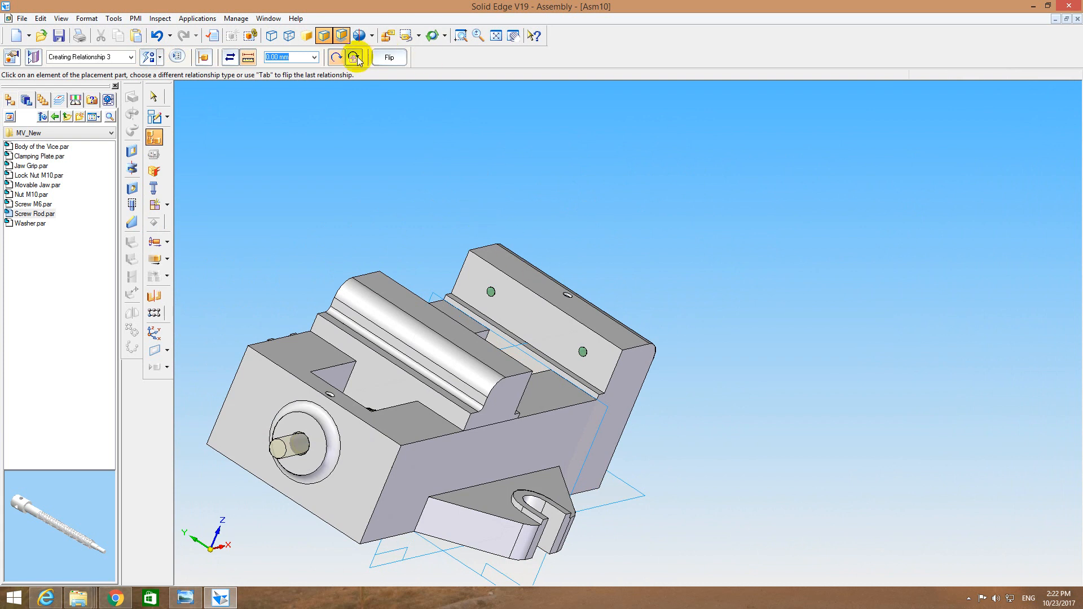
left_click(497, 38)
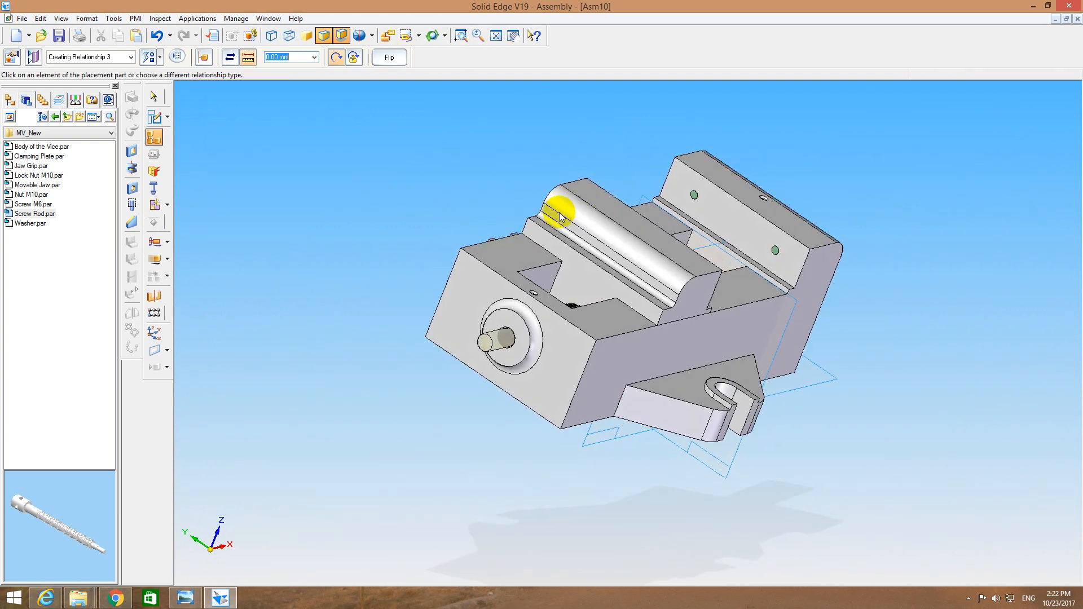
middle_click_drag(558, 213, 536, 211)
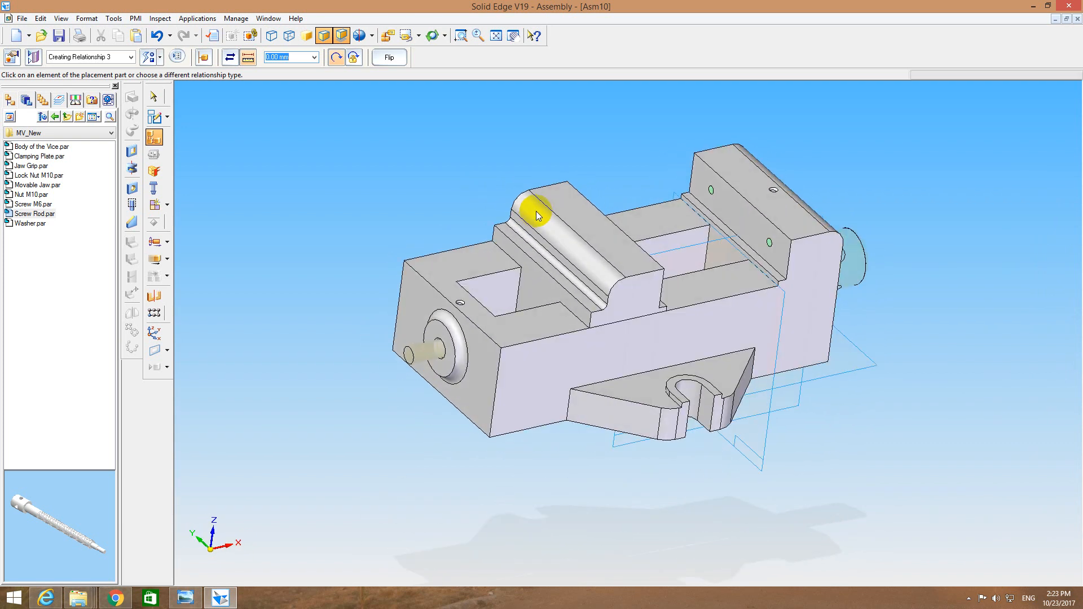
left_click(153, 97)
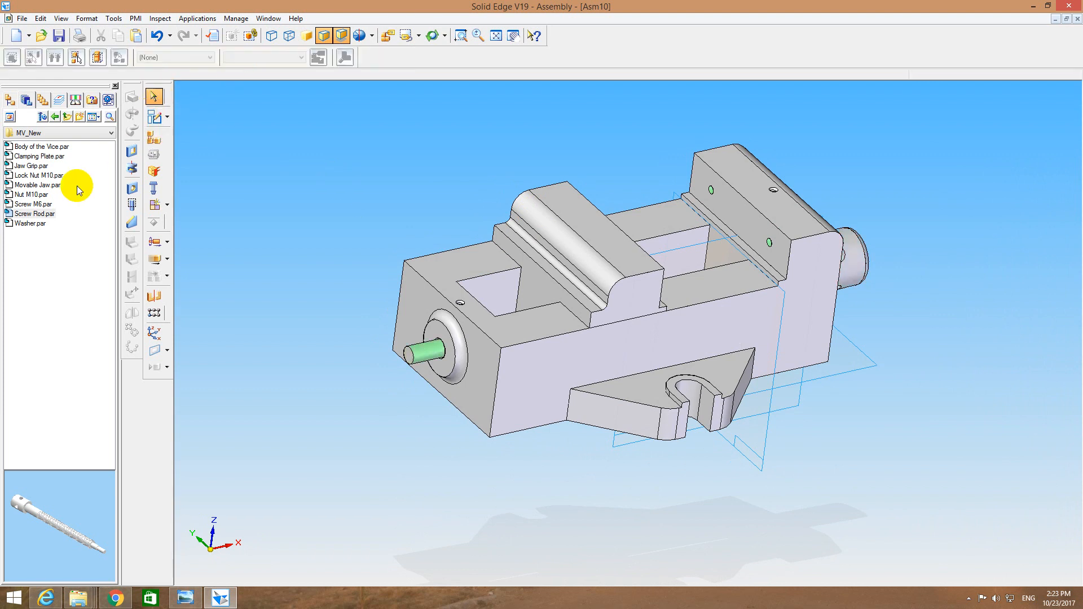
Insert Washer.par from the library and align its hole coaxially with the protruding end of the screw rod.
left_click_drag(31, 223, 261, 213)
left_click(261, 218)
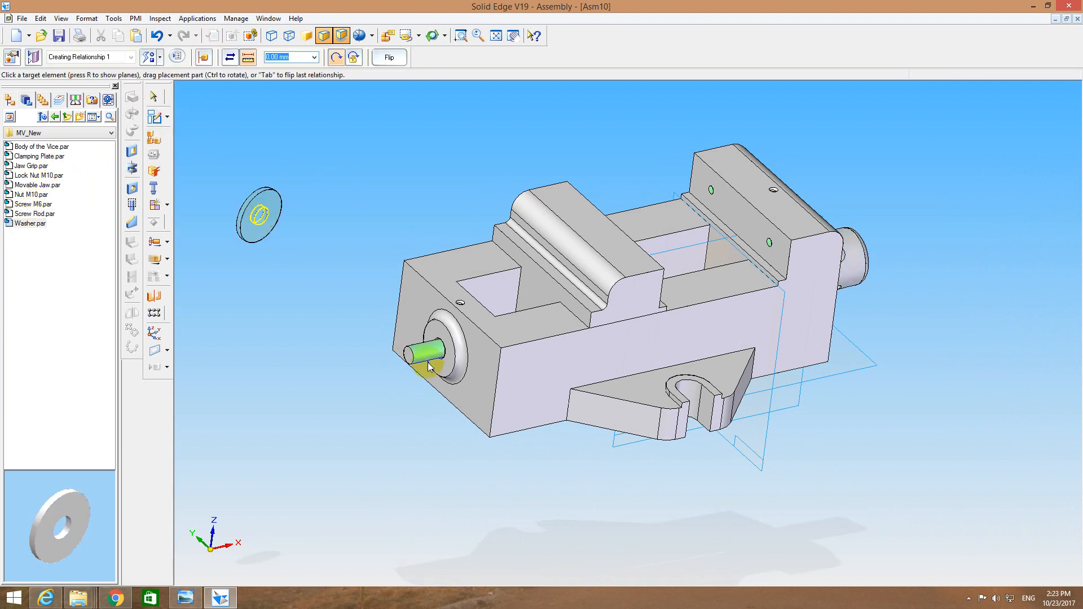
left_click(402, 341)
Seat the washer's flat face against the boss face at the screw rod's protruding end with a 0.00 mm offset.
middle_click_drag(391, 303, 370, 252)
left_click(382, 319)
left_click(443, 319)
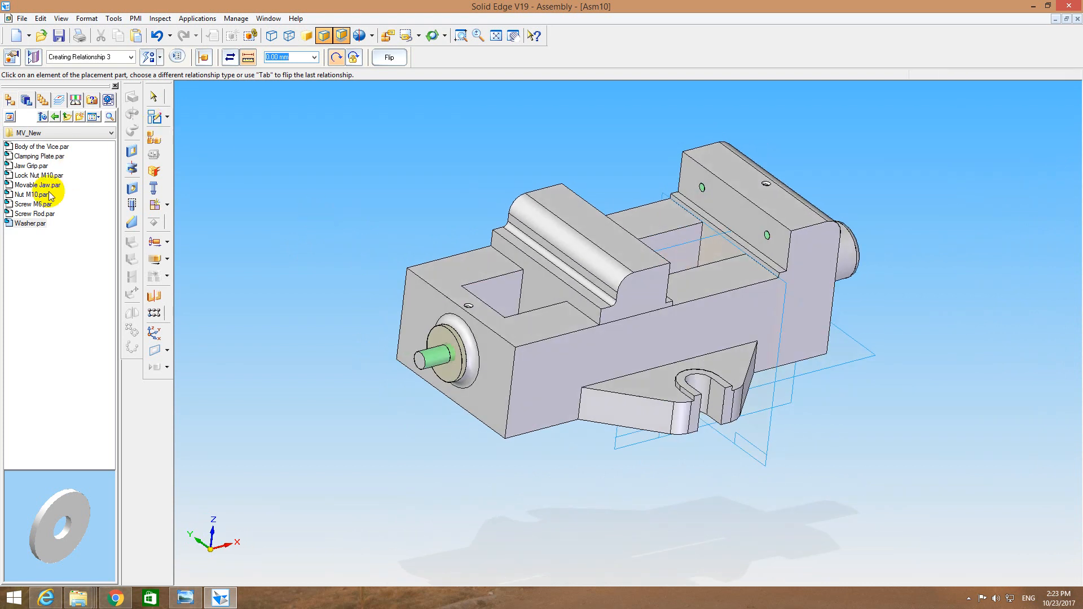
Insert Nut M10.par from the library and align its bore coaxially with the screw rod's protruding end.
left_click(33, 185)
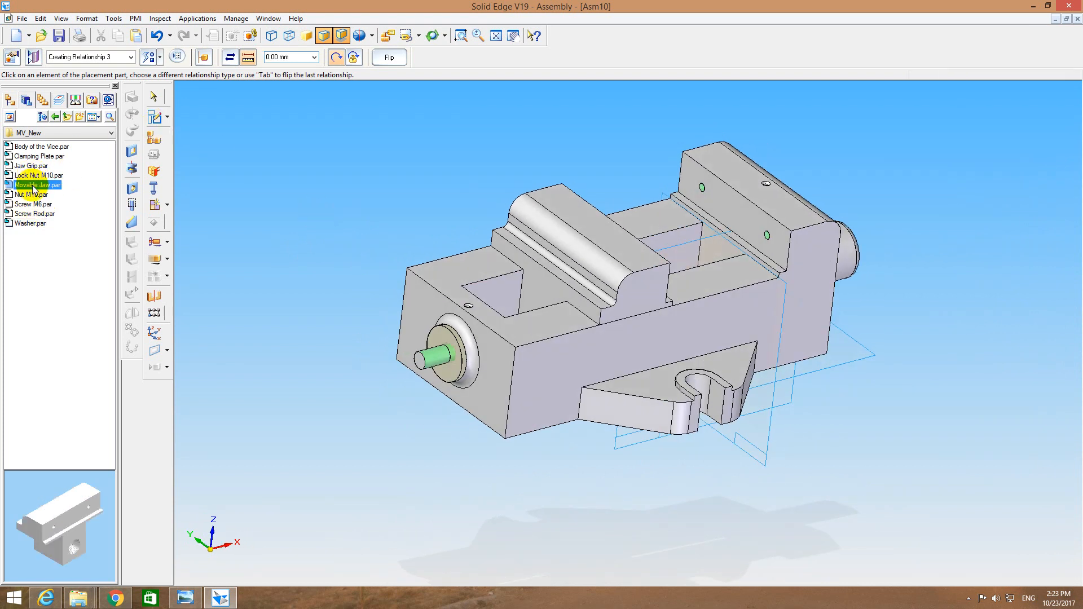
left_click(33, 176)
left_click(36, 202)
left_click_drag(36, 197, 272, 226)
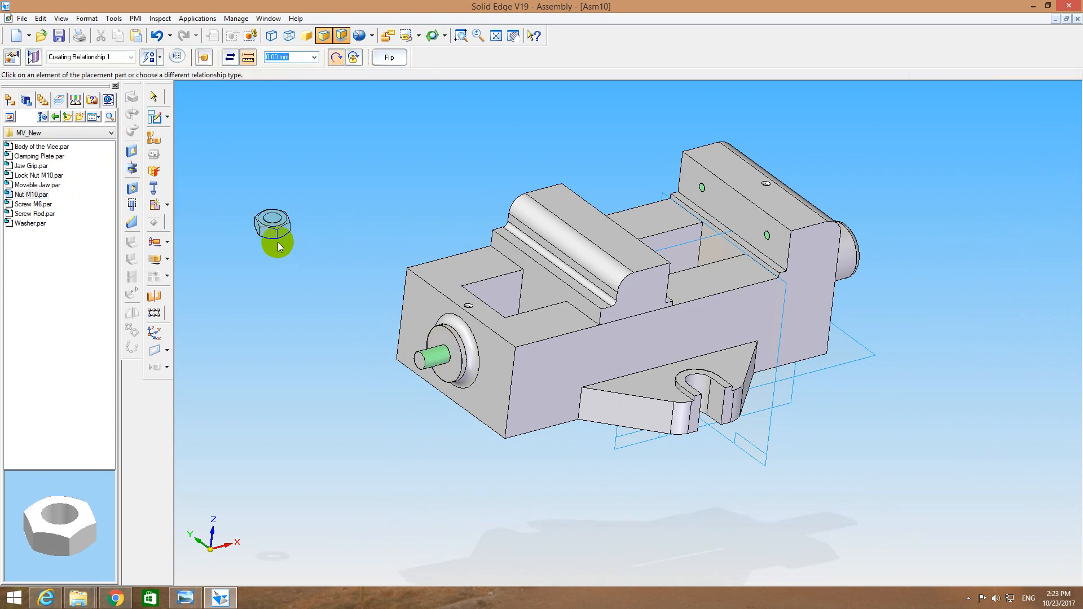
left_click(277, 228)
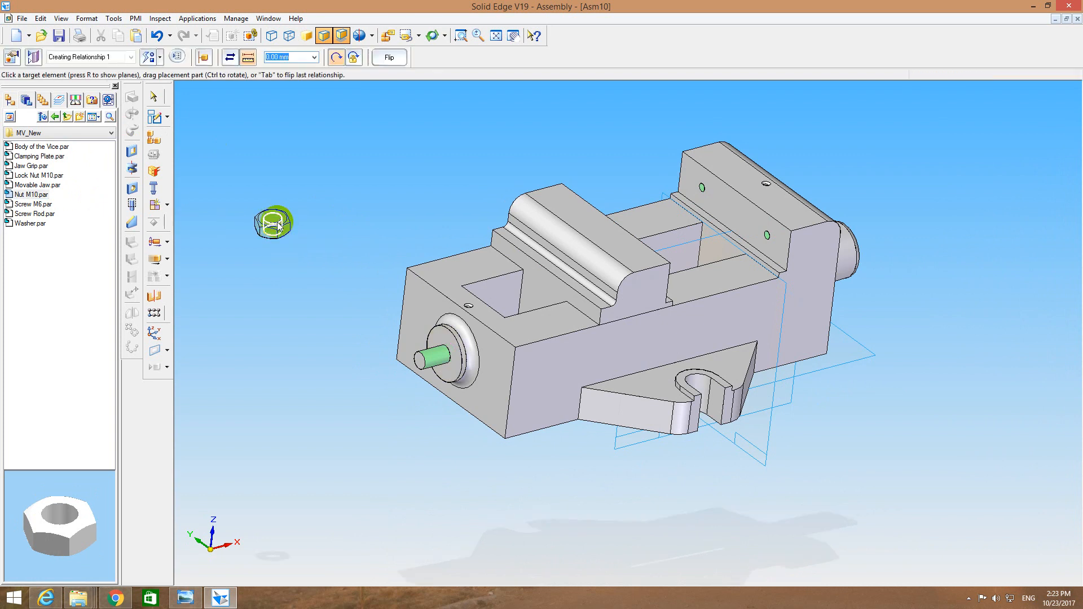
left_click(418, 352)
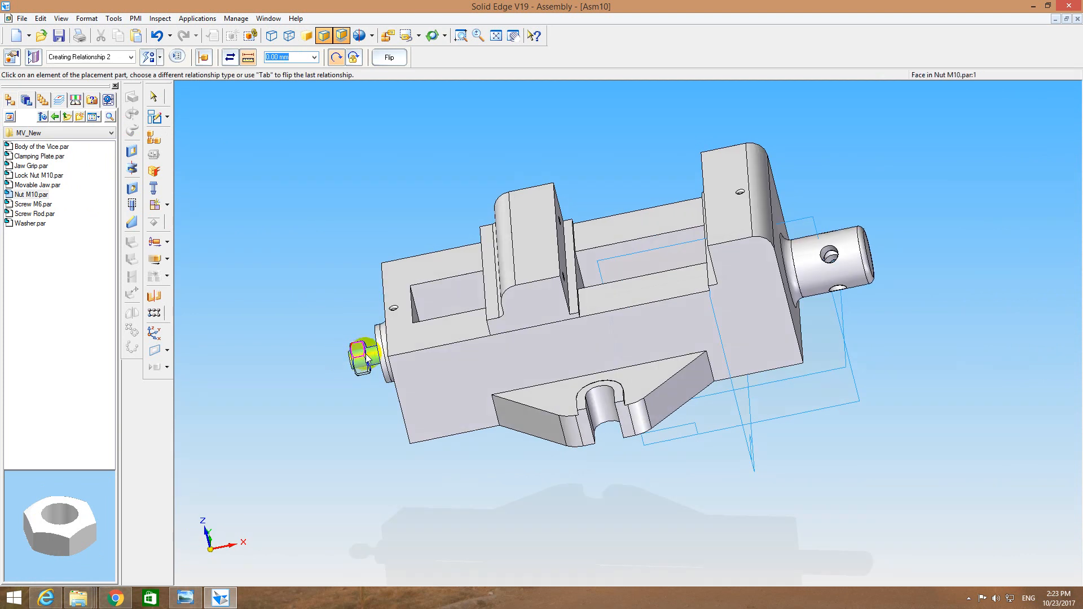
Try to relate the M10 nut's inner face to the washer on the screw rod's end.
left_click(350, 360)
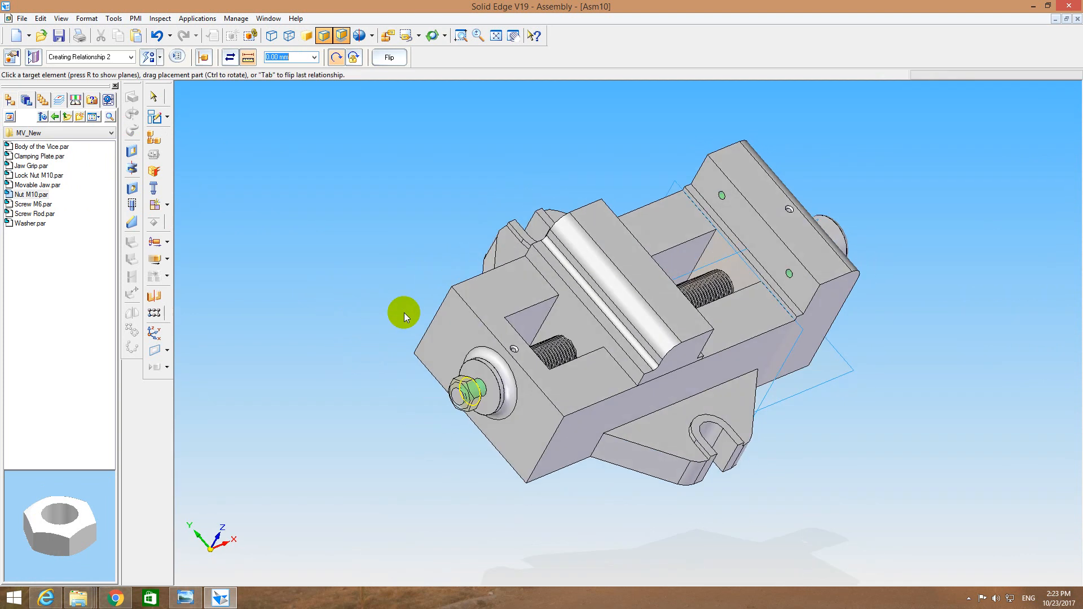
left_click(429, 352)
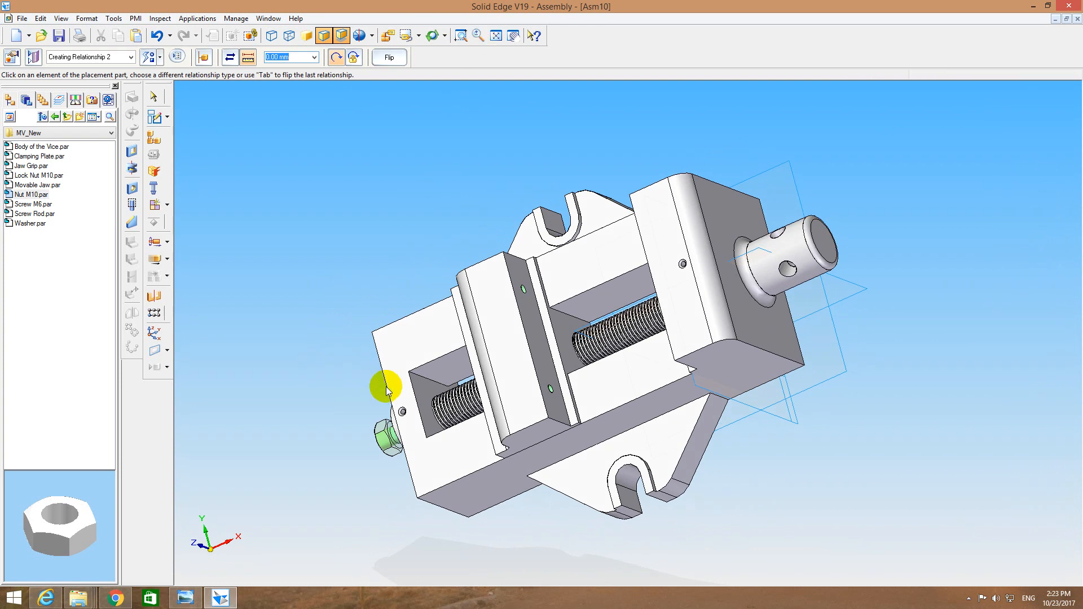
left_click(388, 433)
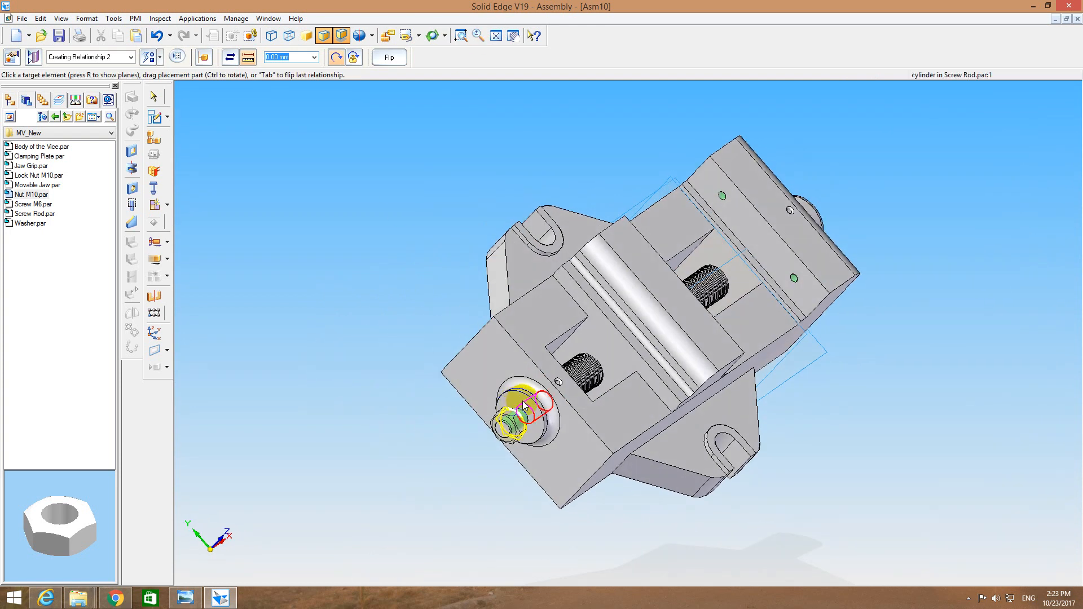
left_click(513, 403)
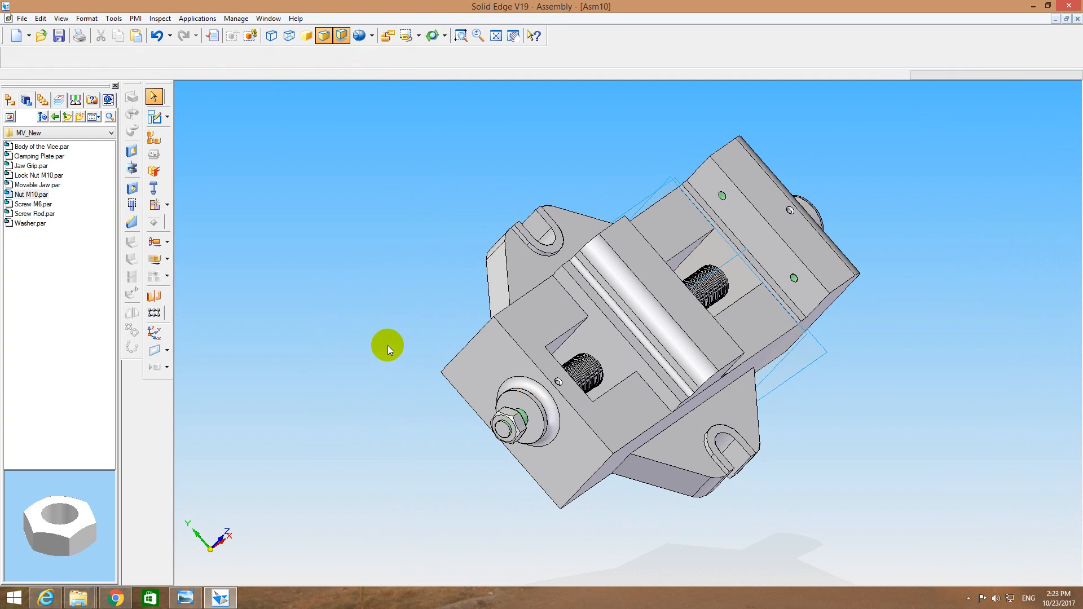
Mate the M10 nut's inner face with the washer's outer face at a 0.00 mm offset.
left_click(154, 137)
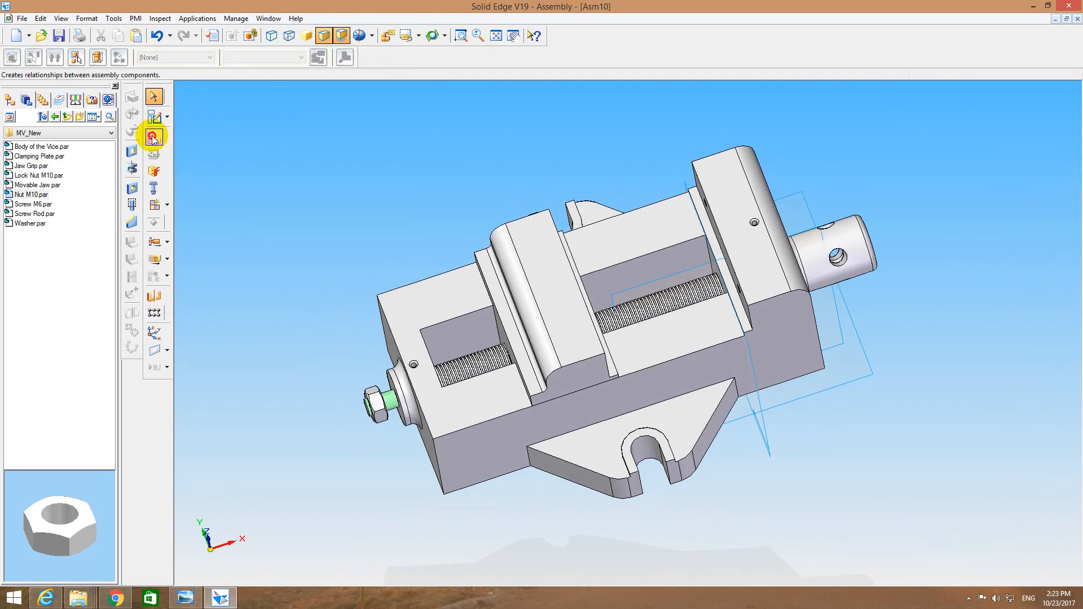
left_click(159, 57)
left_click(157, 75)
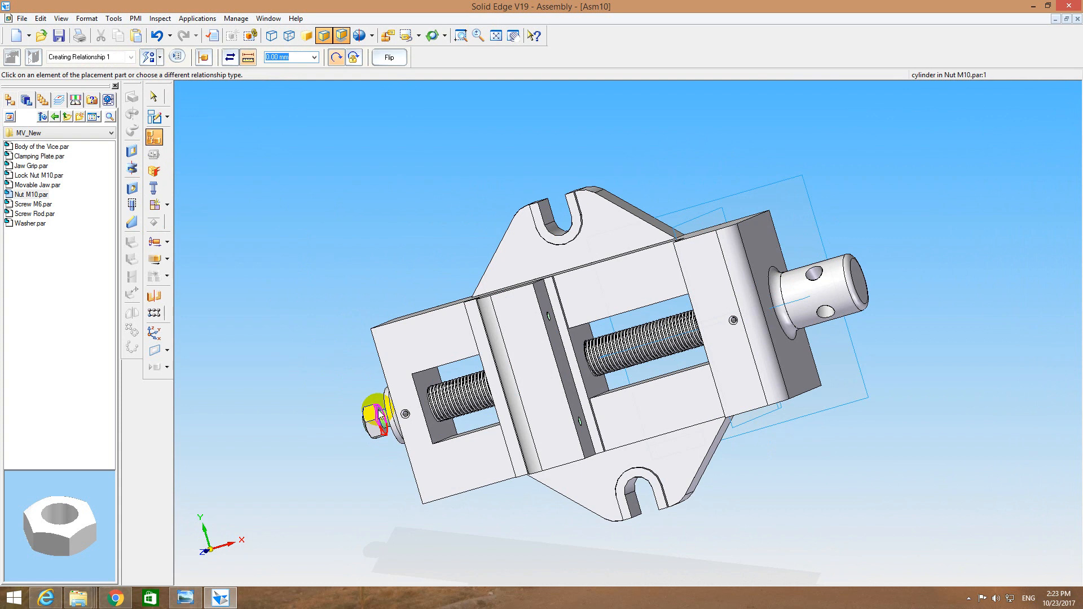
left_click(461, 36)
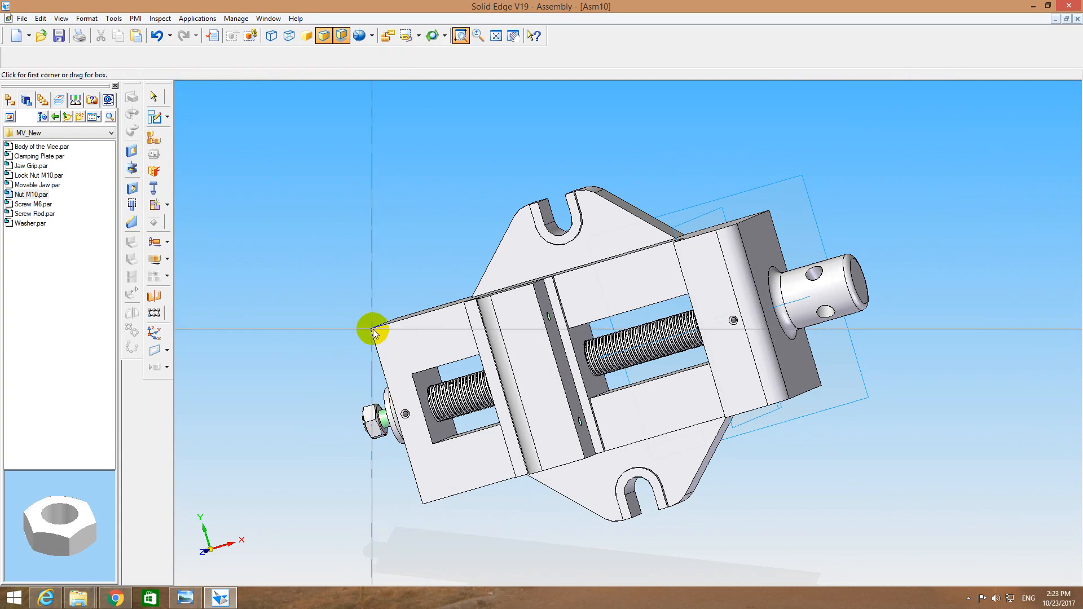
left_click_drag(342, 357, 433, 472)
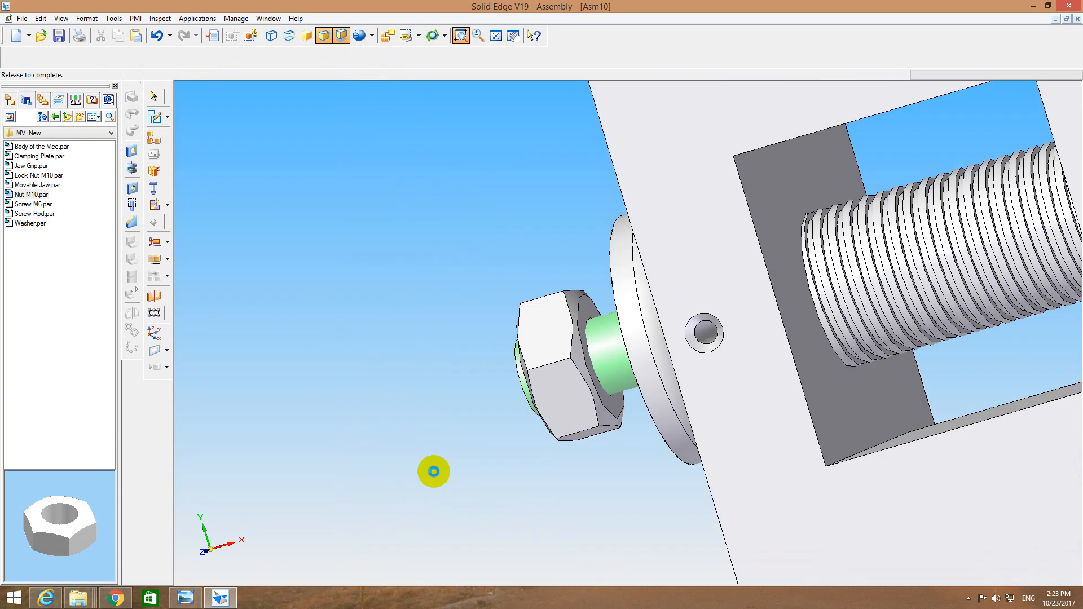
left_click(586, 313)
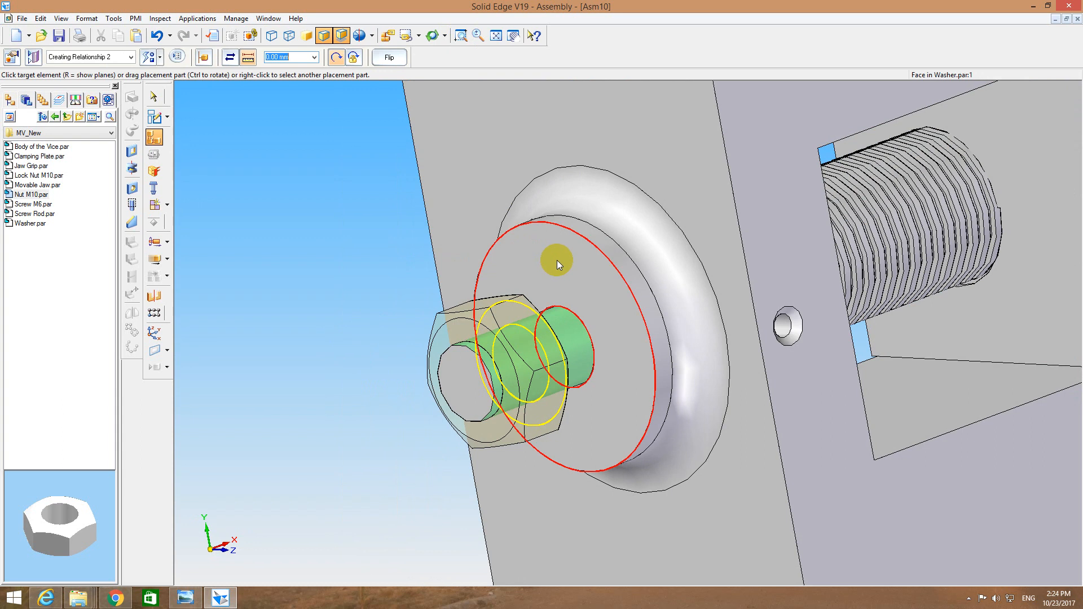
left_click(558, 260)
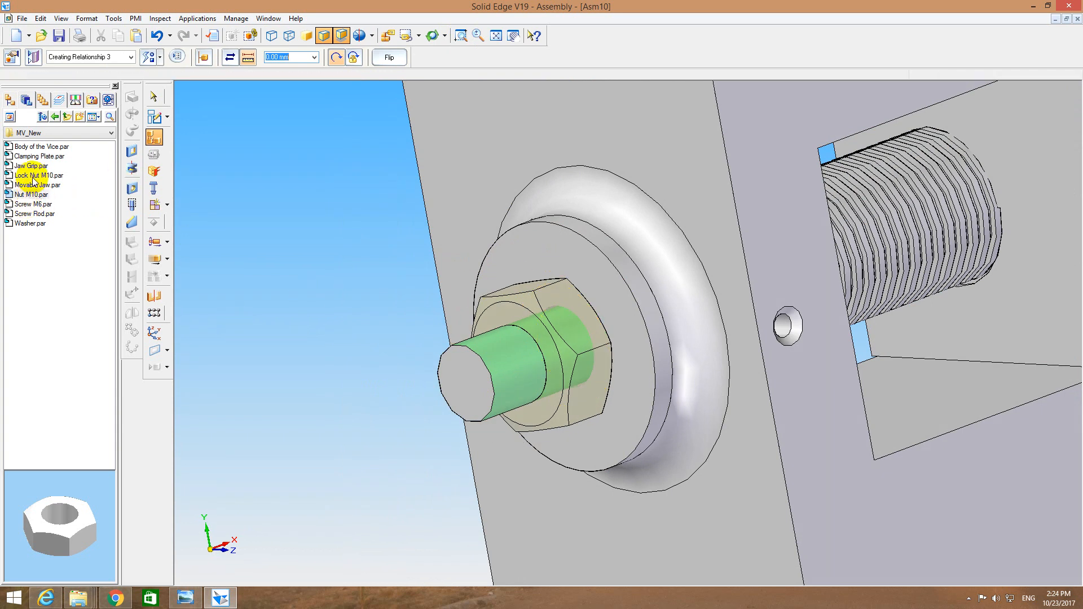
Insert Lock Nut M10.par from the library and align its bore coaxially with the screw rod's protruding end.
left_click_drag(32, 180, 305, 226)
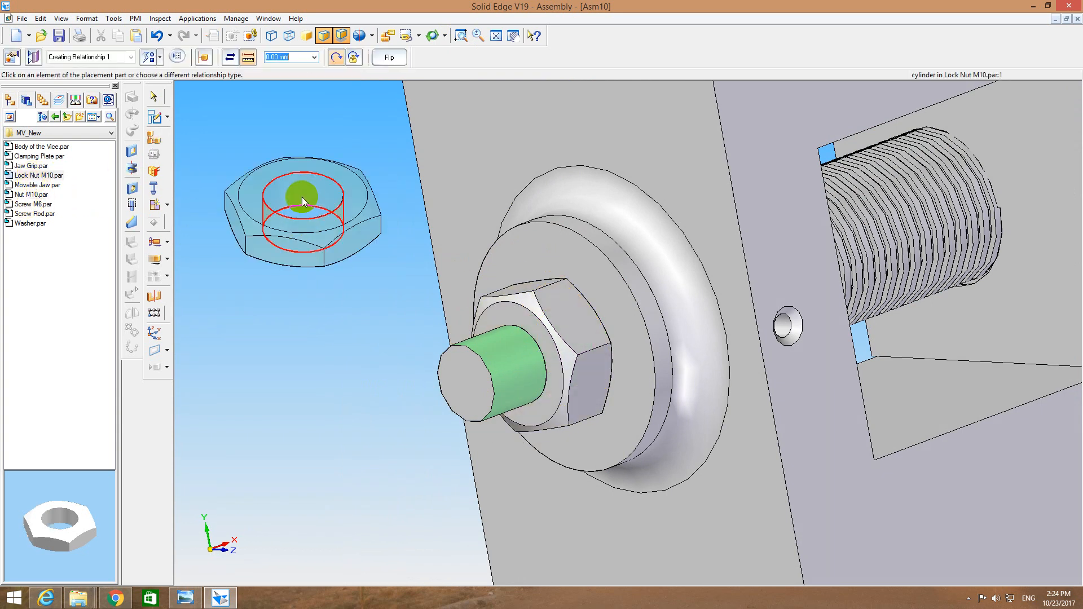
left_click(302, 197)
left_click(488, 366)
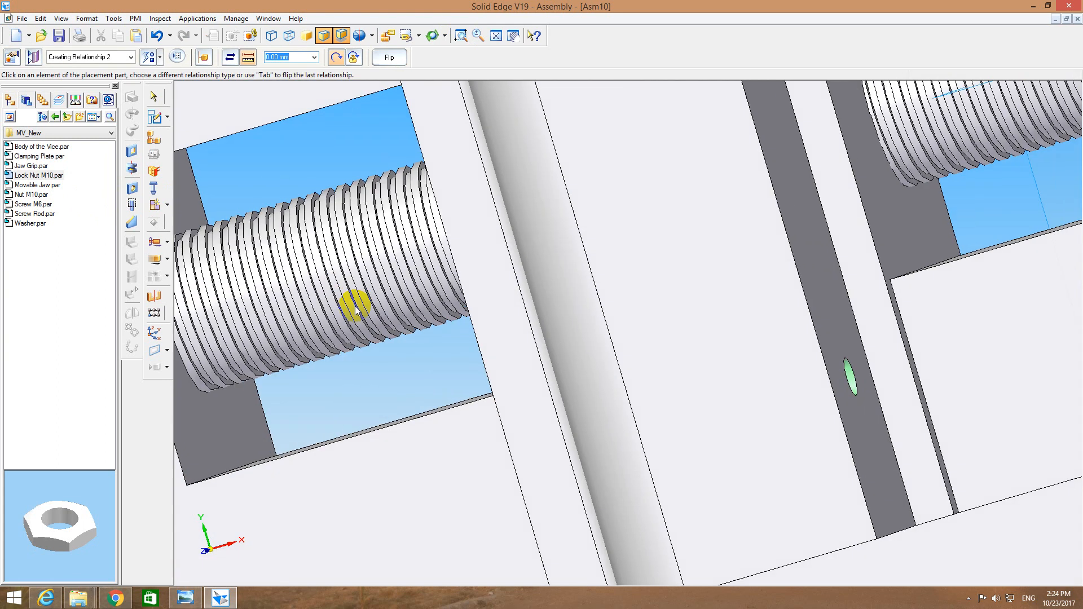
left_click(499, 40)
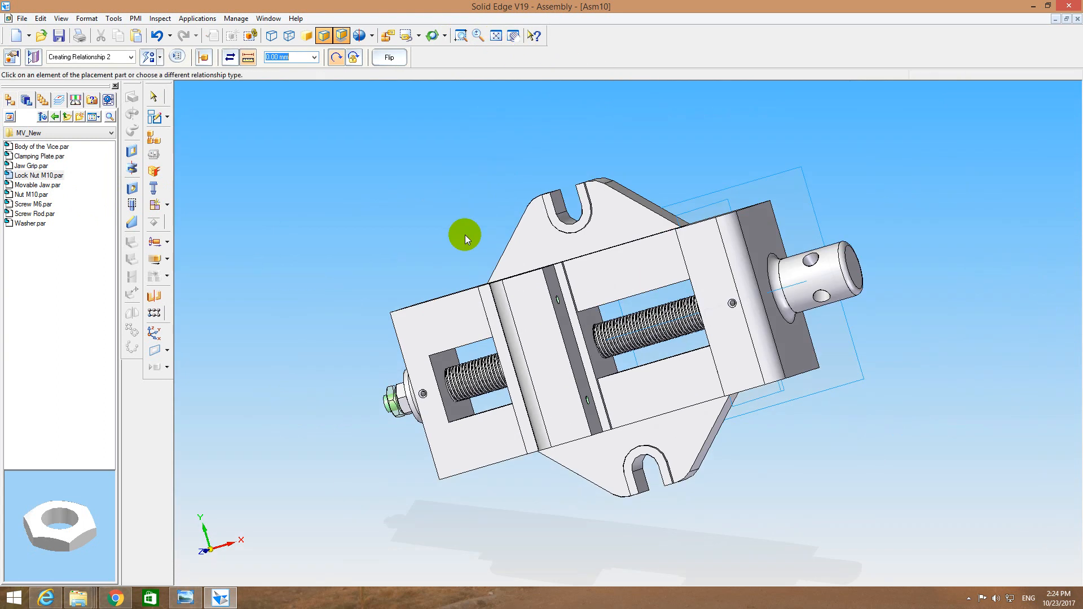
left_click(463, 36)
left_click_drag(353, 341, 428, 443)
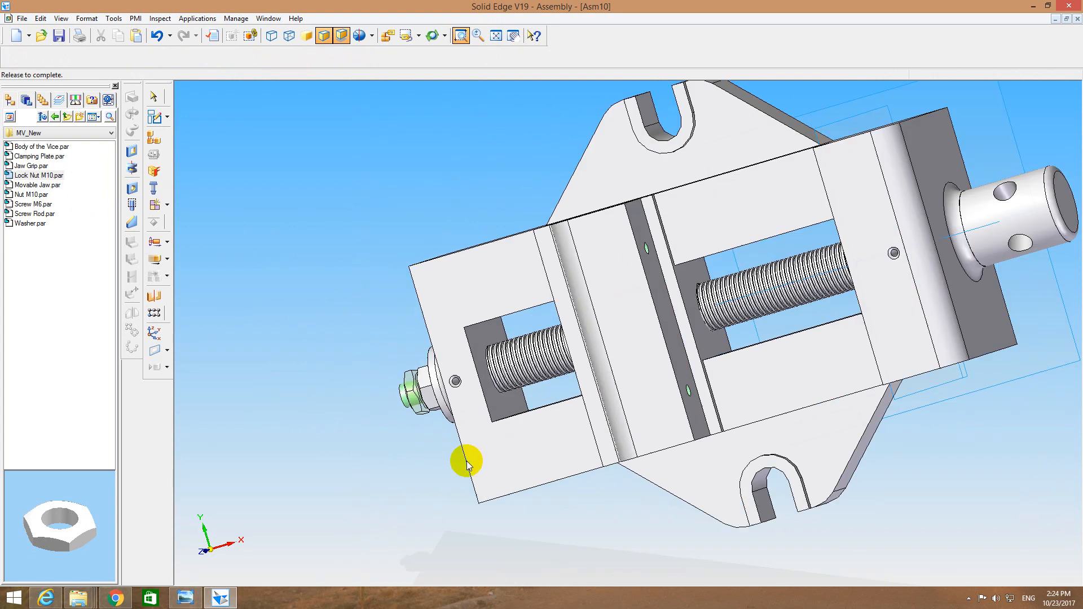
middle_click_drag(418, 269, 472, 280)
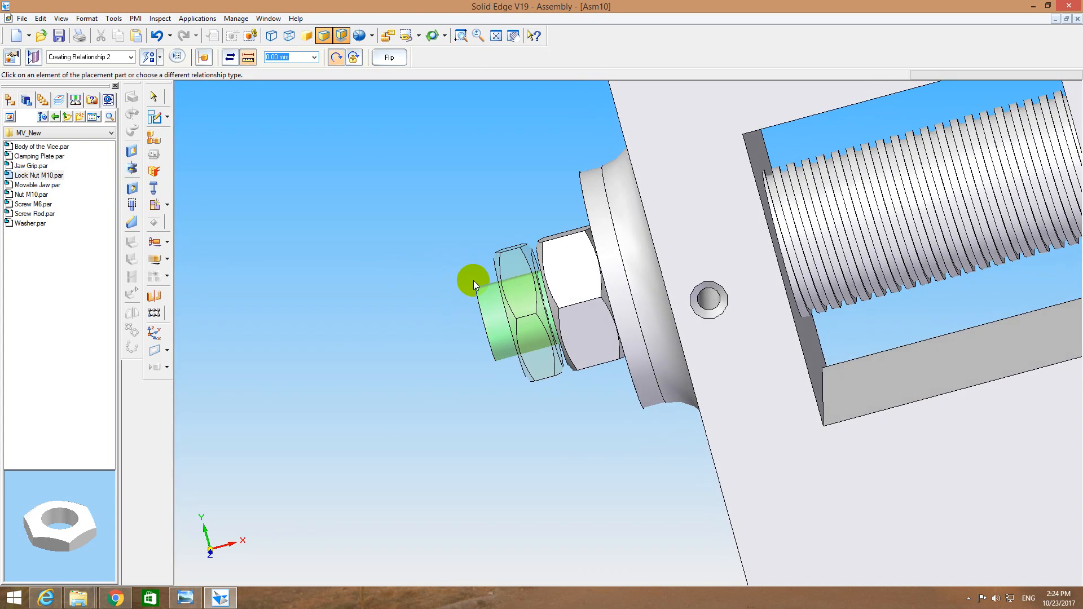
left_click(539, 271)
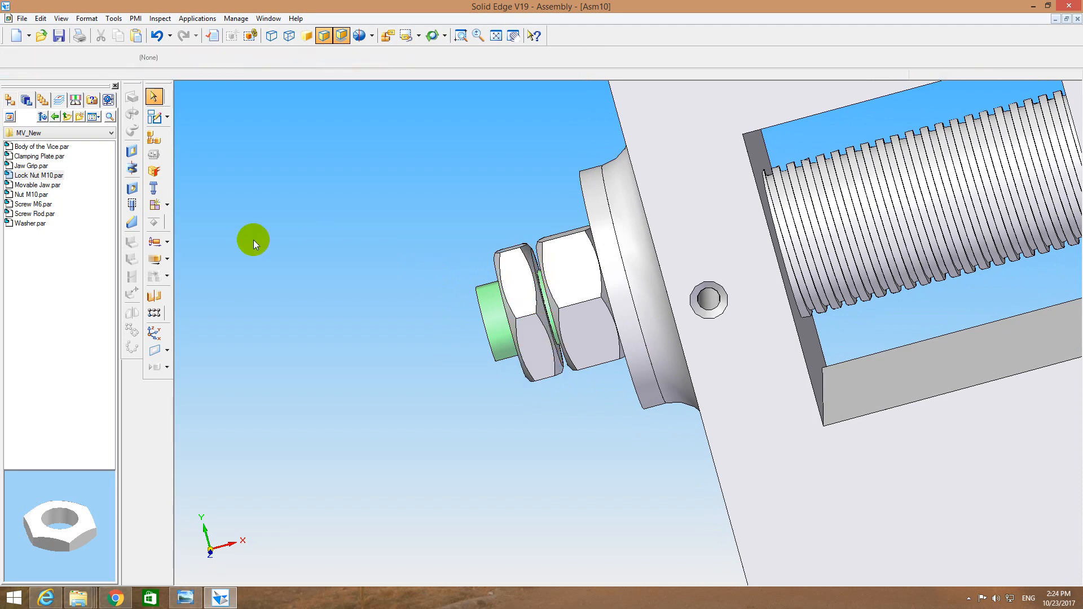
Move the M10 lock nut outward along the screw rod's axis, clear of the M10 nut and the rod's end.
left_click(154, 259)
left_click(644, 229)
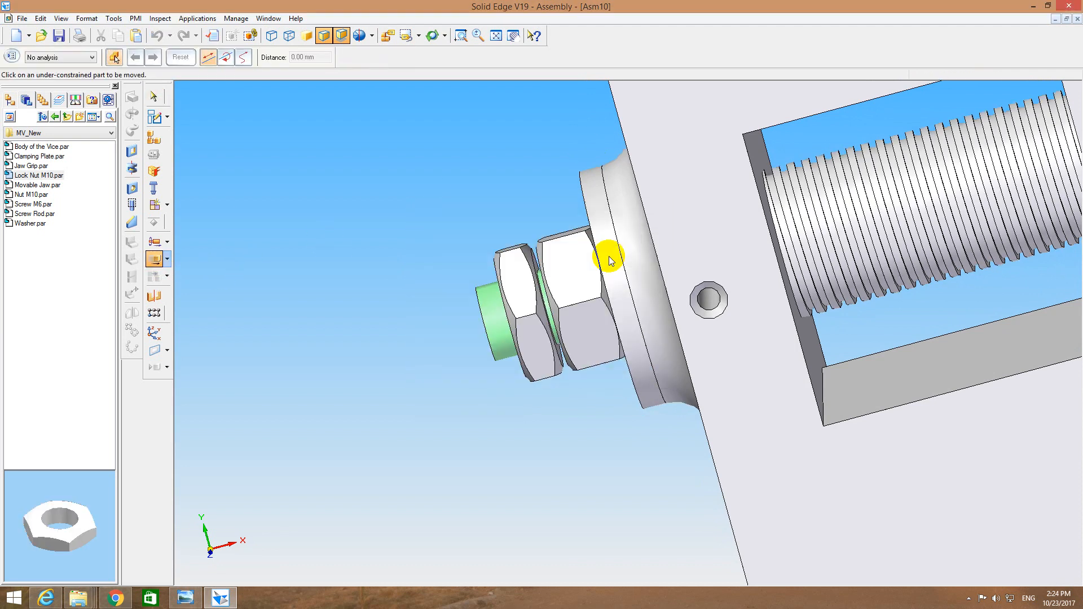
left_click(513, 274)
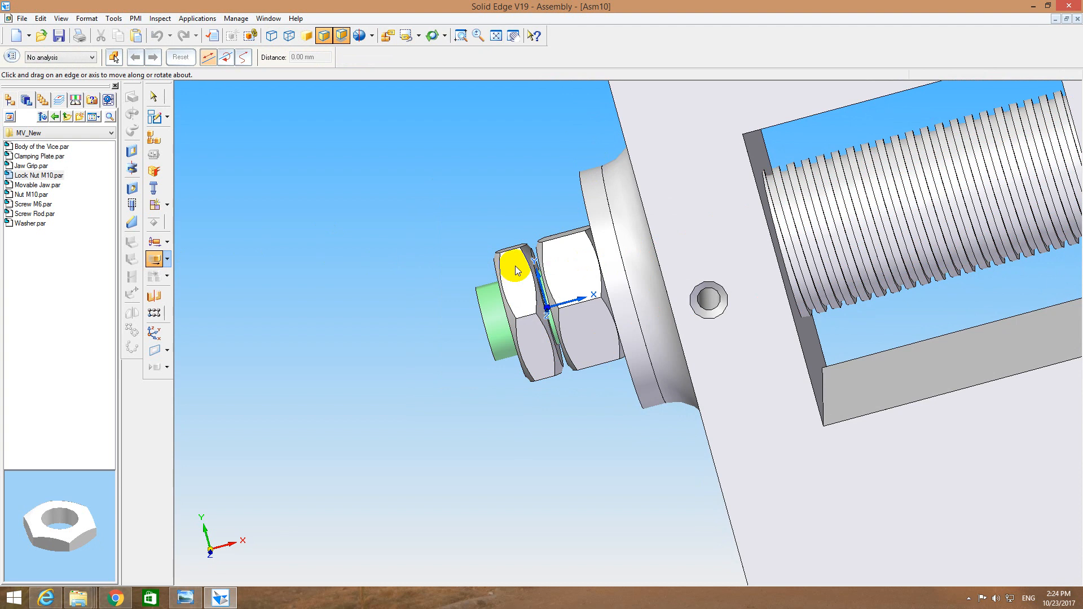
left_click_drag(575, 297, 338, 341)
key("Escape")
Use FlashFit to mate the lock nut's inner face with the M10 nut's outer face at a 0.00 mm offset.
middle_click_drag(326, 249, 291, 271)
left_click(153, 137)
left_click(160, 57)
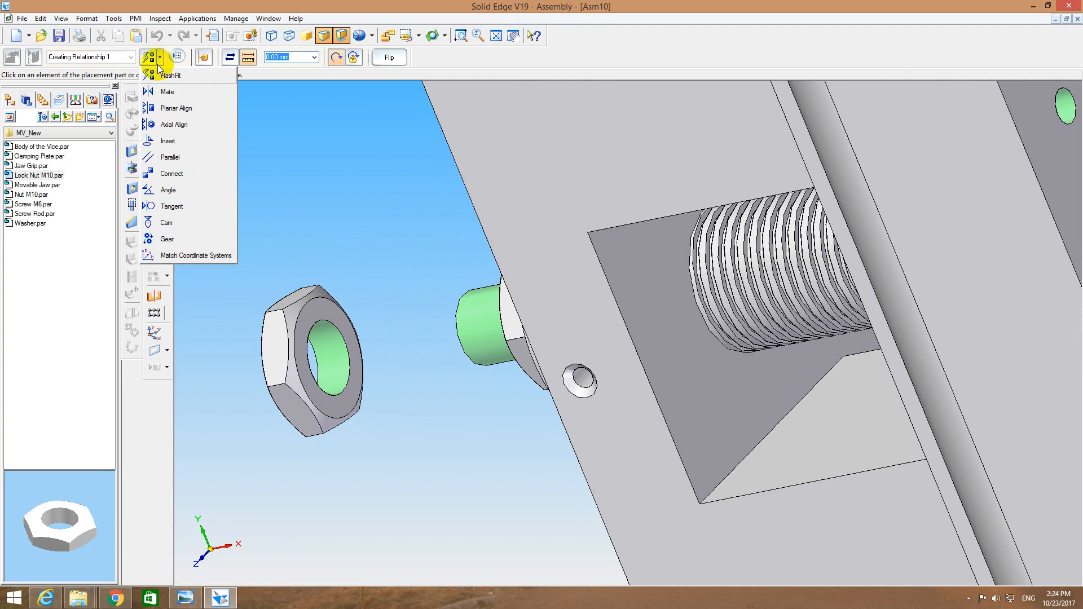
left_click(164, 74)
left_click(310, 336)
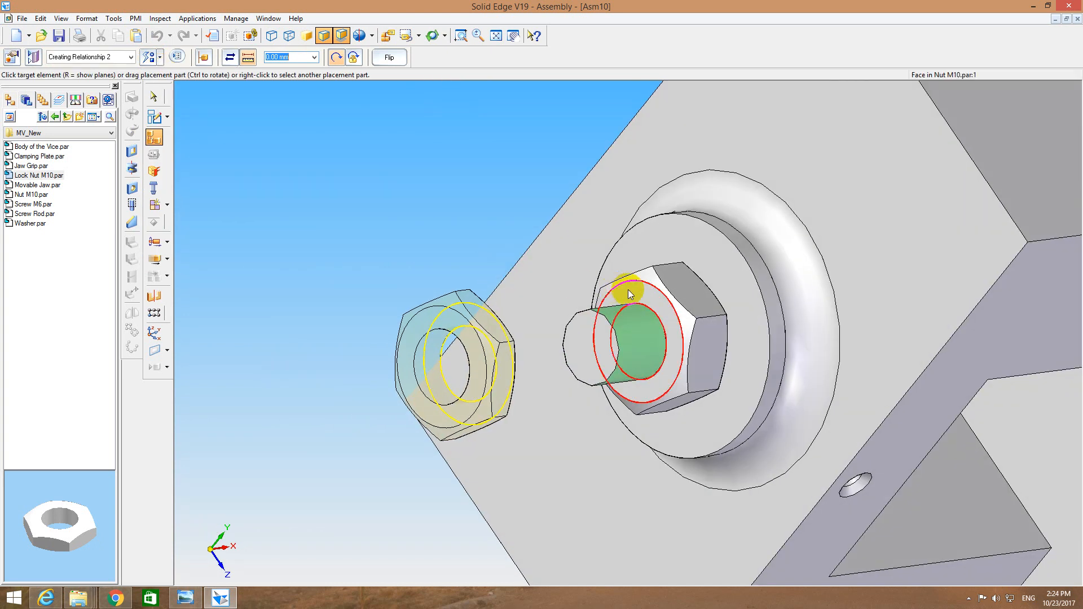
left_click(628, 289)
Align one hexagonal flat of the lock nut with the matching flat of the M10 nut.
middle_click_drag(539, 293, 479, 308)
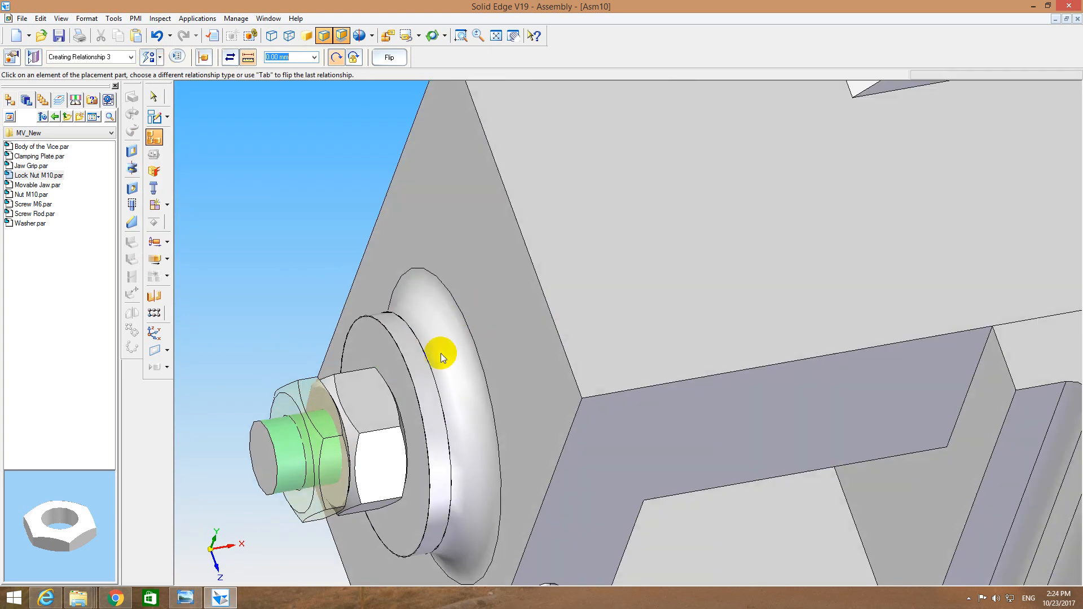
left_click(316, 404)
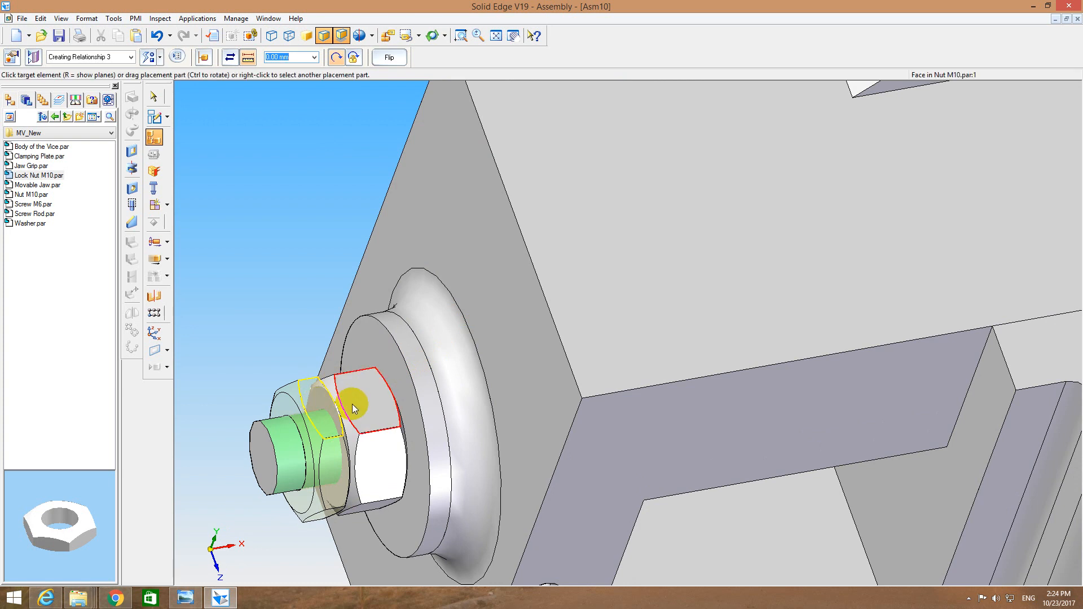
left_click(352, 404)
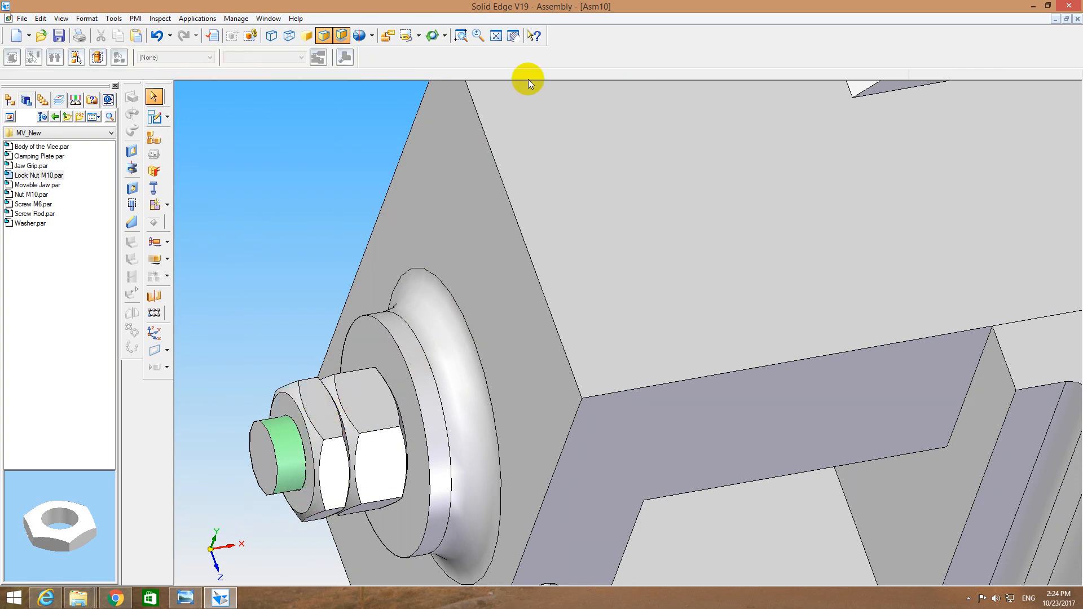
left_click(494, 37)
middle_click_drag(484, 237, 464, 160)
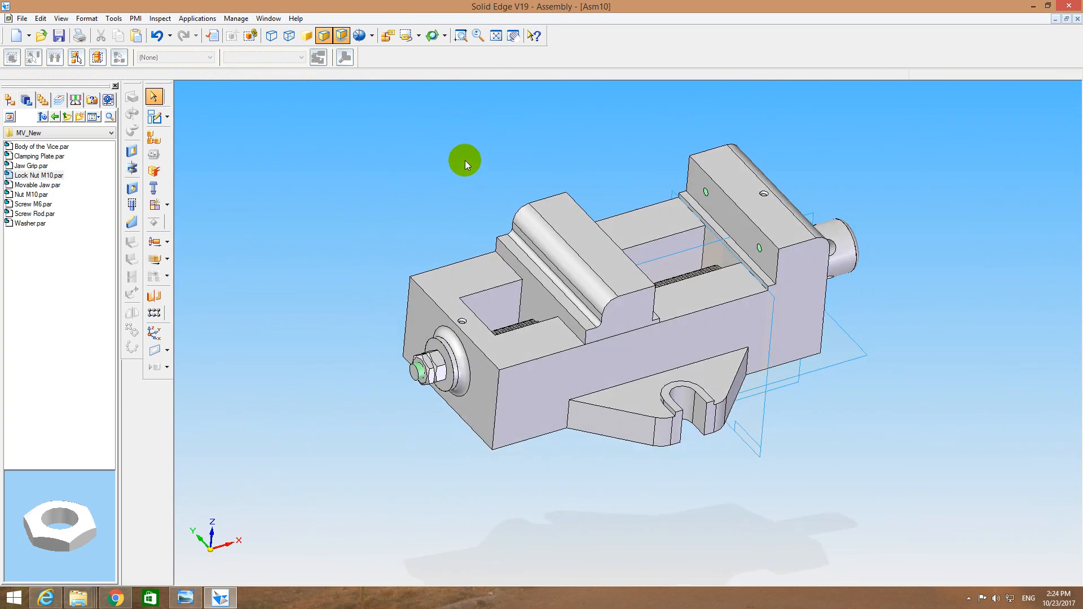
Insert Jaw Grip.par from the library and mate its back face with the movable jaw's clamping face at a 0.00 mm offset.
left_click(48, 158)
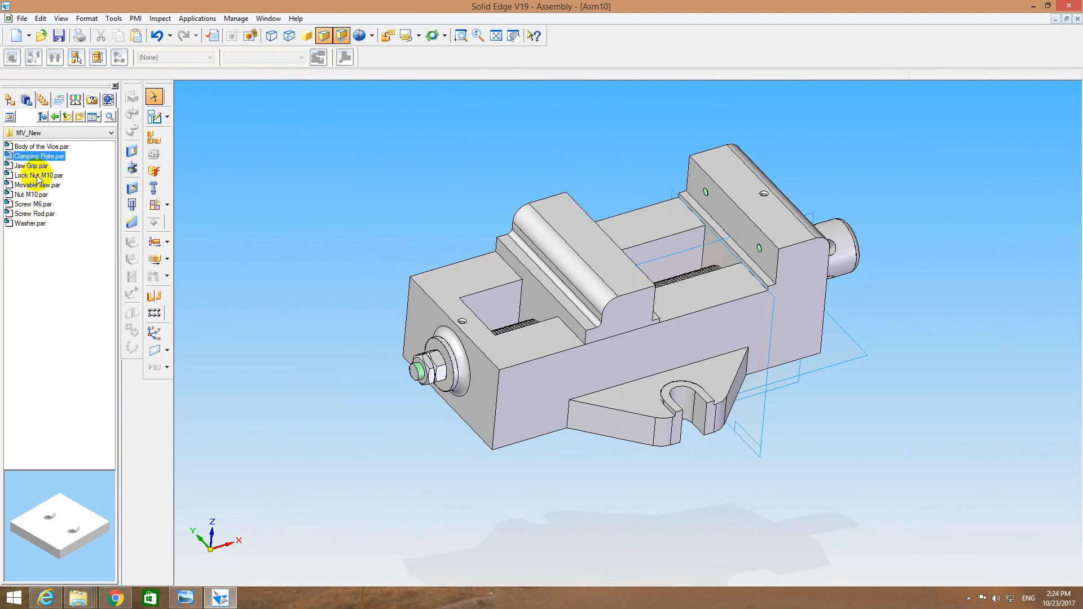
left_click_drag(36, 168, 38, 167)
left_click_drag(435, 191, 435, 192)
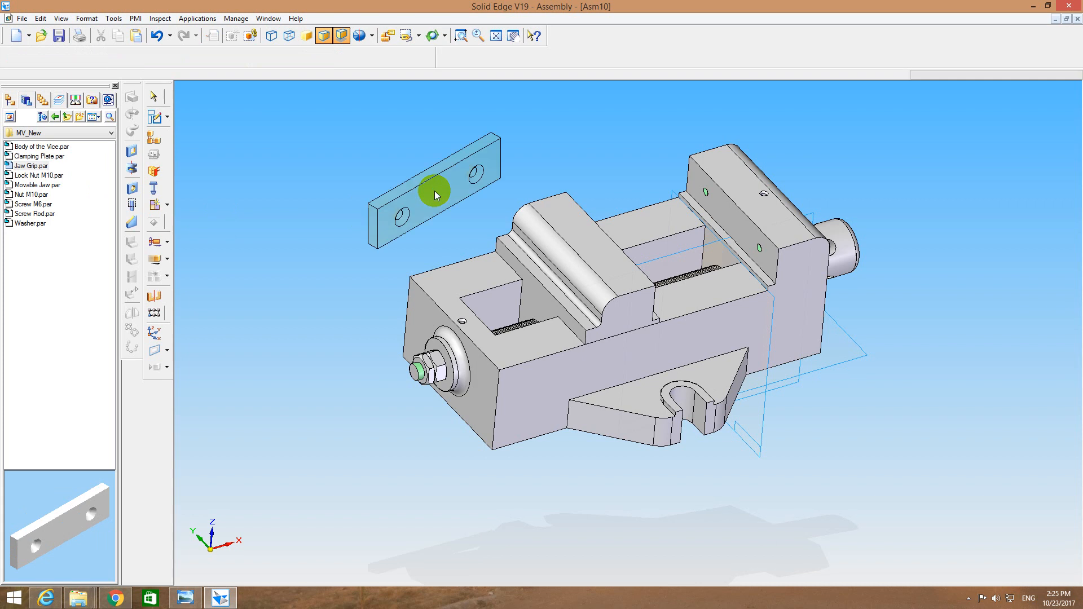
middle_click_drag(297, 169, 554, 223)
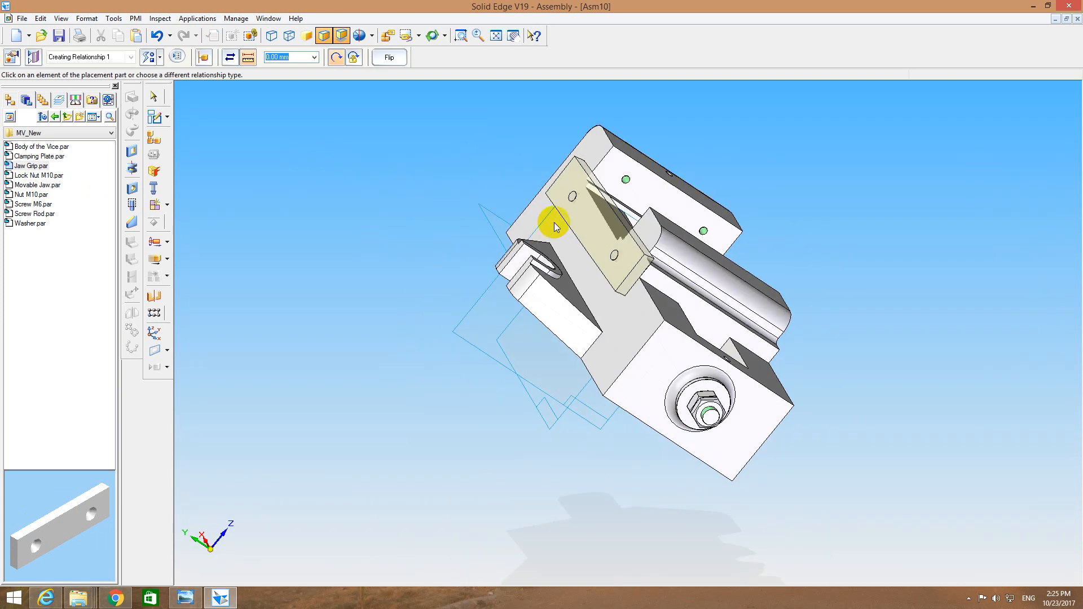
left_click(583, 213)
middle_click_drag(472, 208, 252, 199)
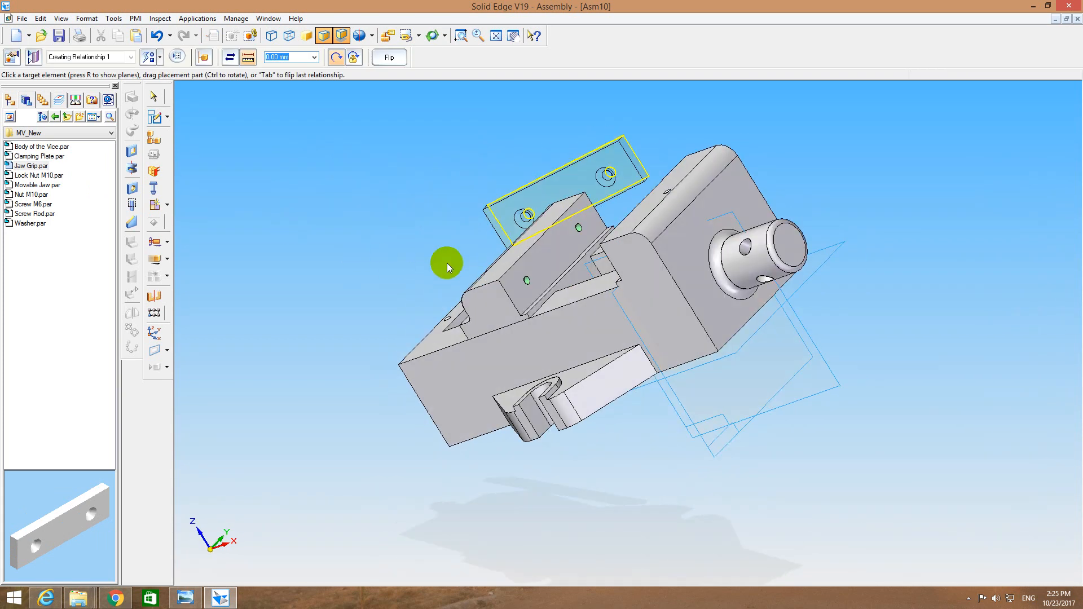
left_click(540, 269)
Align both holes of the jaw grip coaxially with the two holes in the movable jaw.
middle_click_drag(514, 305, 402, 344)
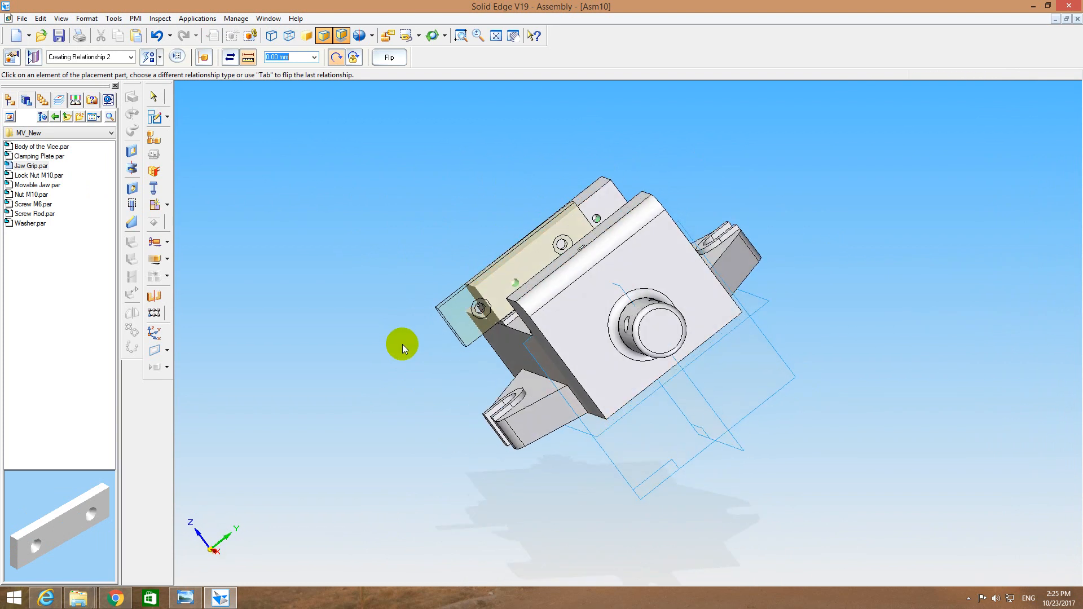
left_click(481, 309)
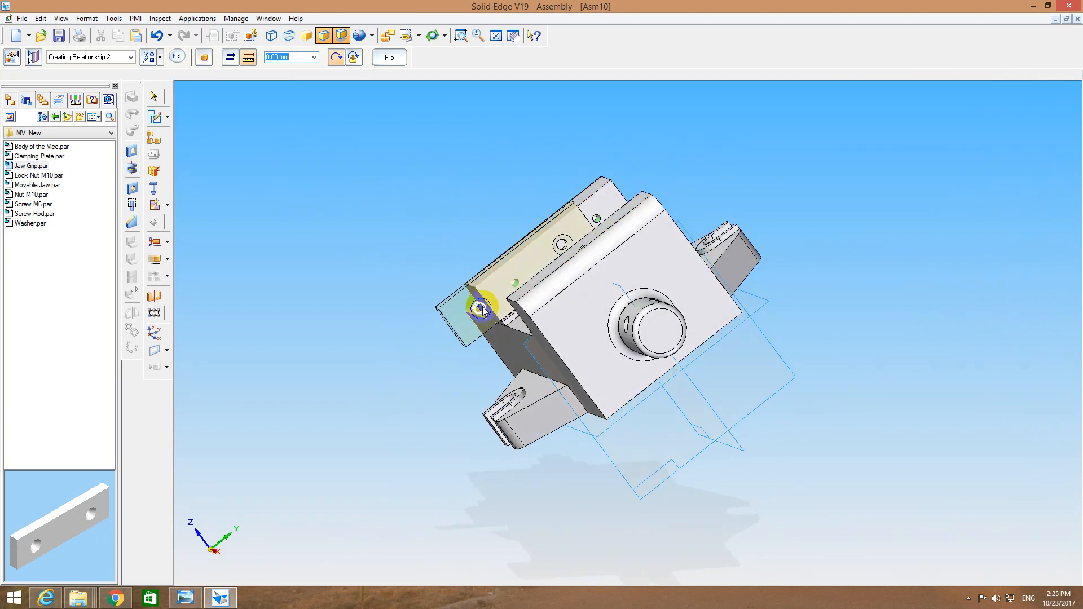
left_click(517, 286)
middle_click_drag(516, 288, 550, 291)
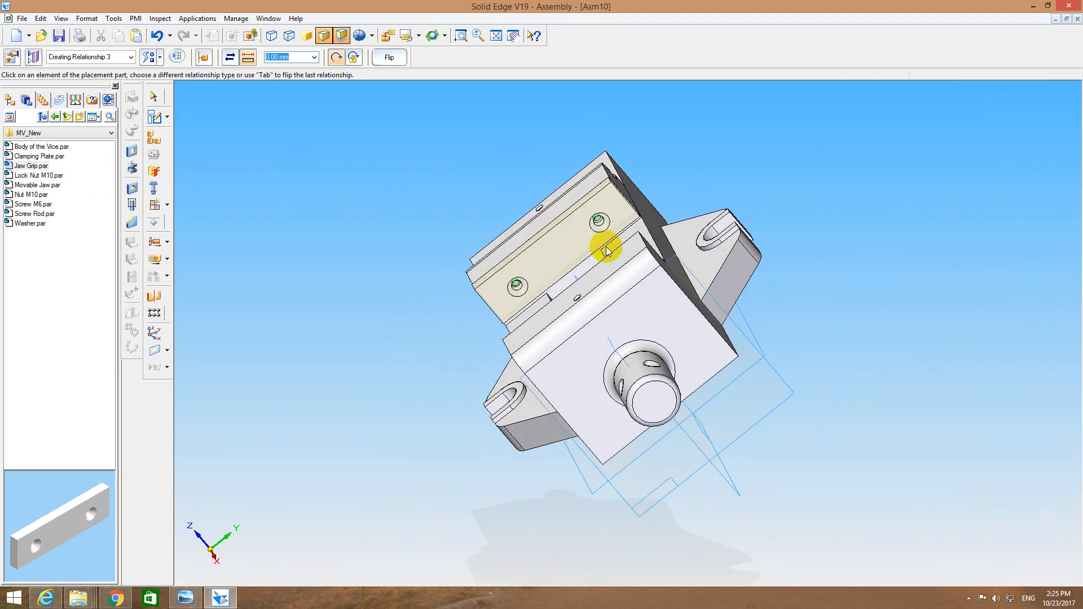
left_click(600, 224)
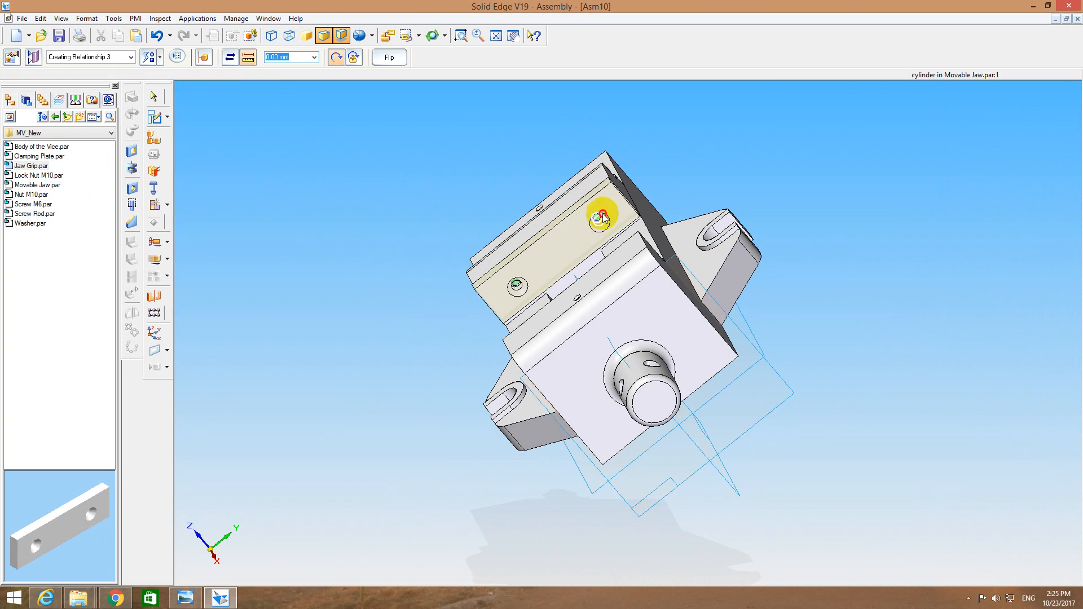
left_click(602, 220)
key("Escape")
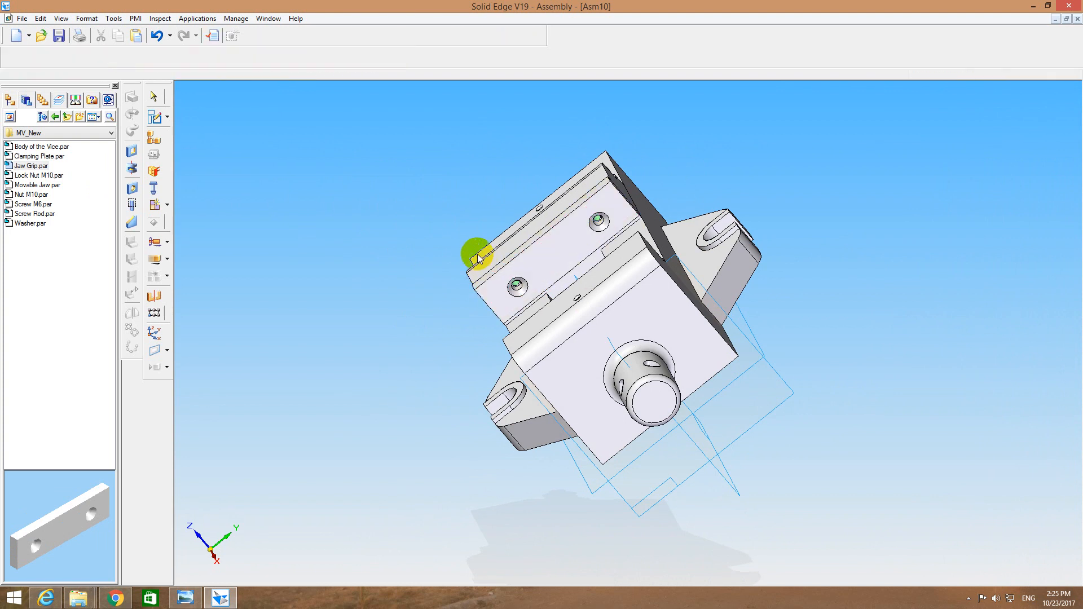
Insert a second Jaw Grip.par and relate its back face to the fixed jaw face of the vice body at 0.00 mm, flipping its orientation.
middle_click_drag(411, 252, 518, 210)
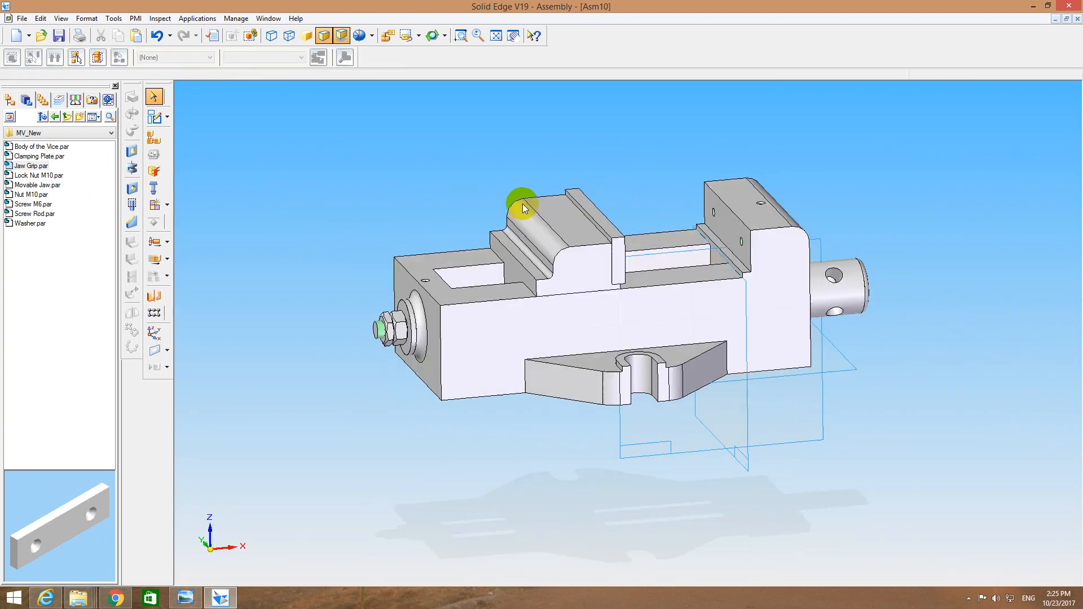
left_click_drag(33, 168, 375, 161)
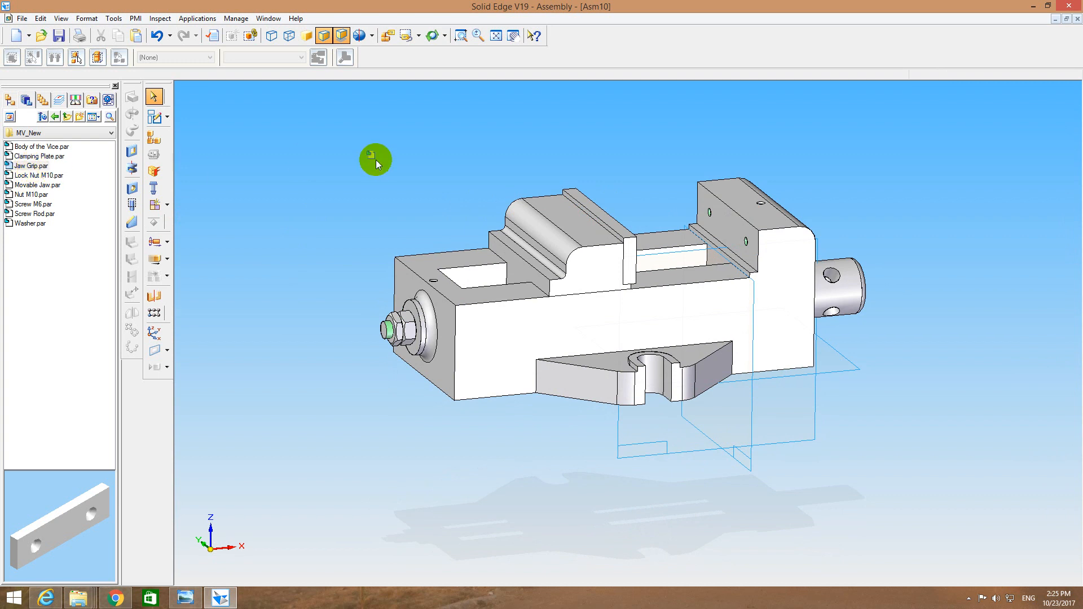
middle_click_drag(366, 190, 634, 249)
left_click(566, 267)
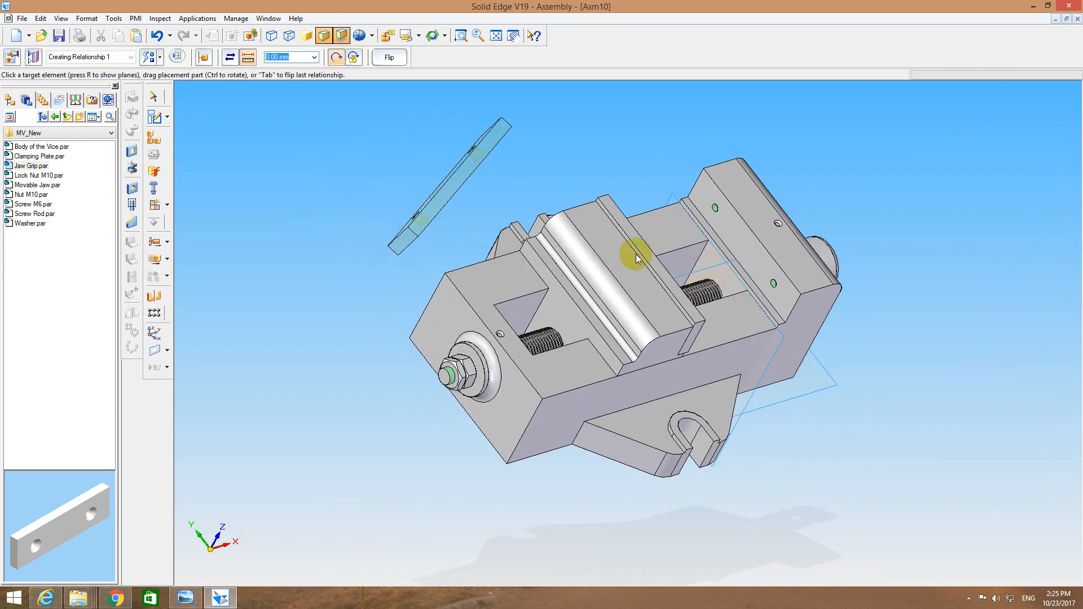
left_click(729, 238)
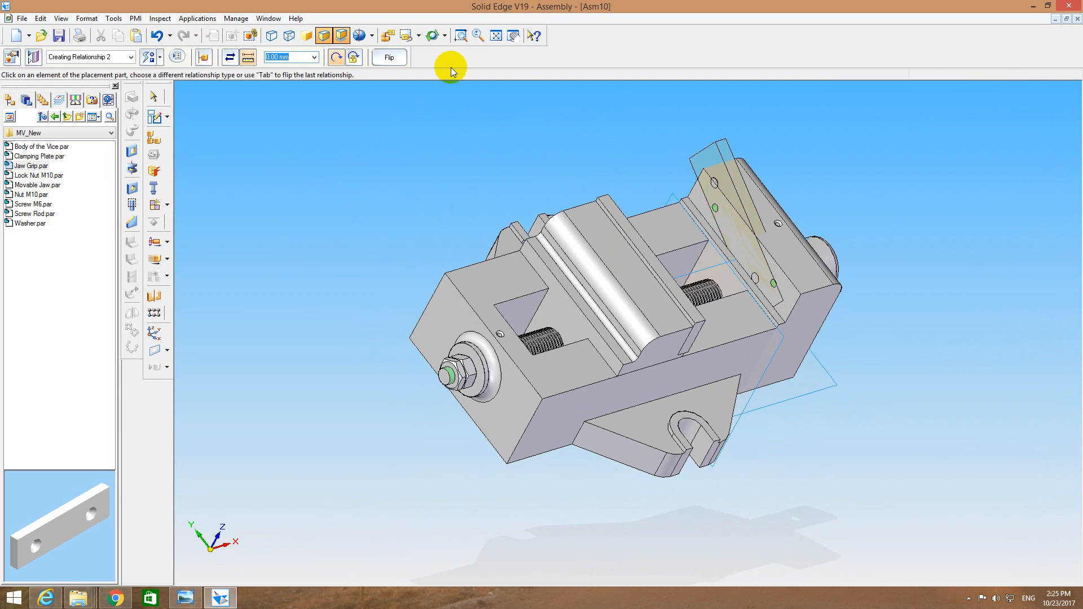
left_click(396, 58)
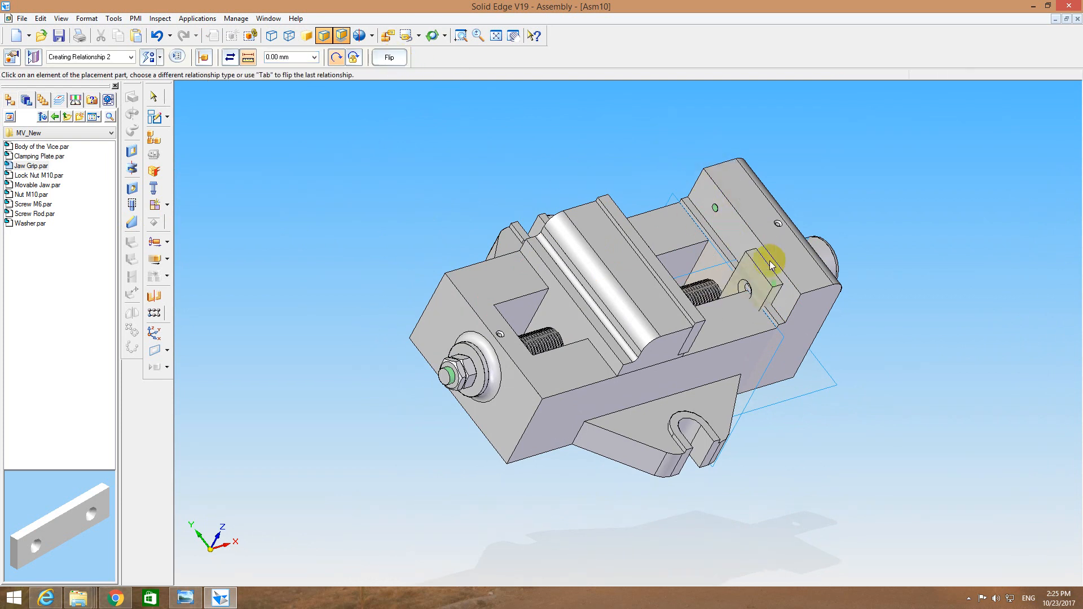
Align both holes of the second jaw grip coaxially with the two holes in the vice body's fixed jaw.
left_click(746, 293)
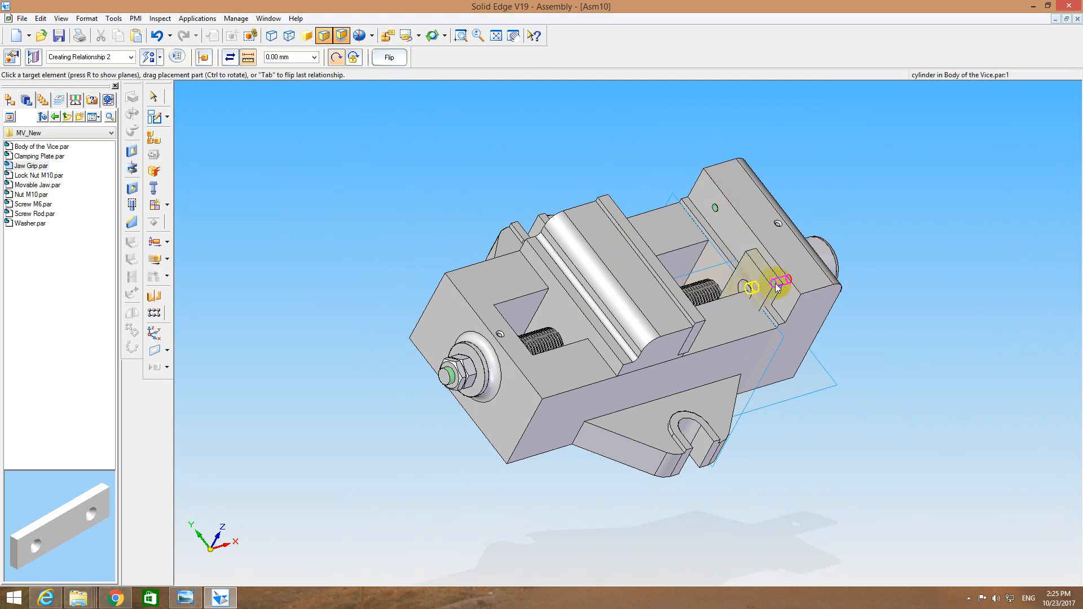
left_click(776, 289)
middle_click_drag(730, 293, 782, 150)
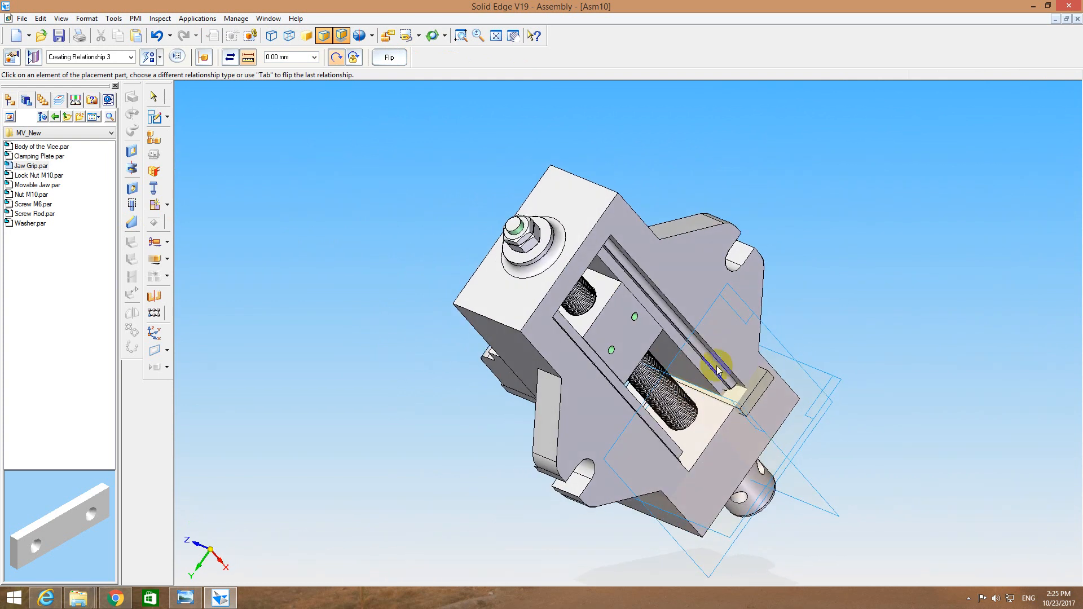
left_click(733, 385)
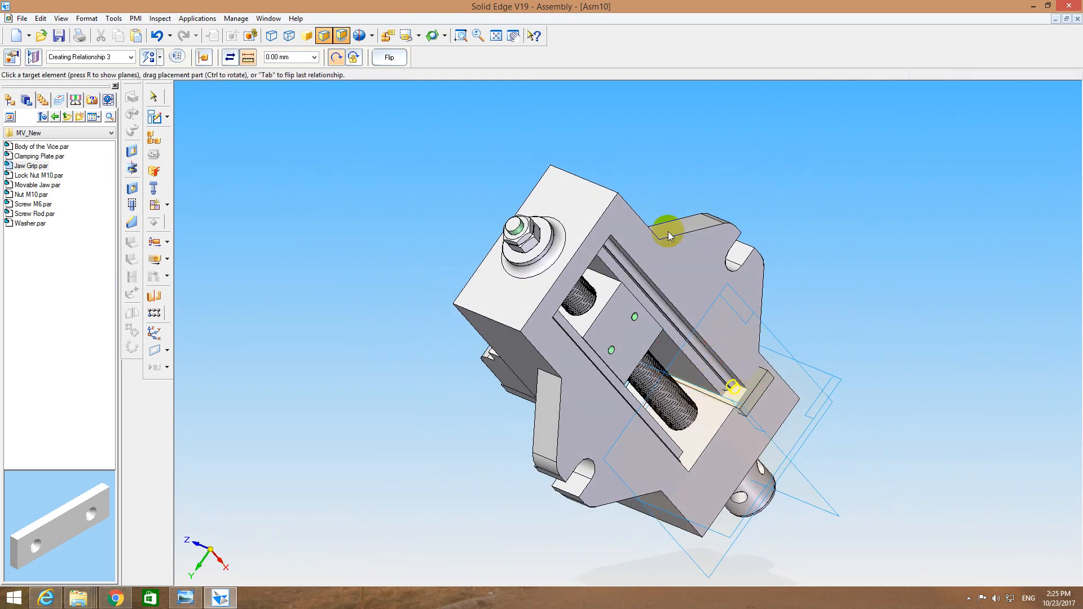
middle_click_drag(643, 182, 565, 270)
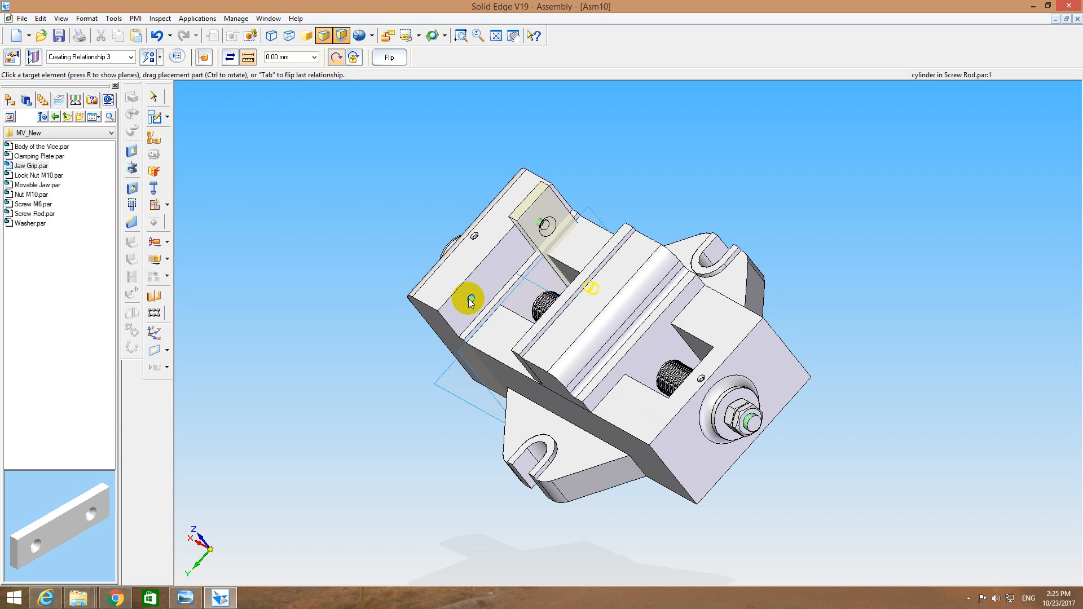
left_click(487, 302)
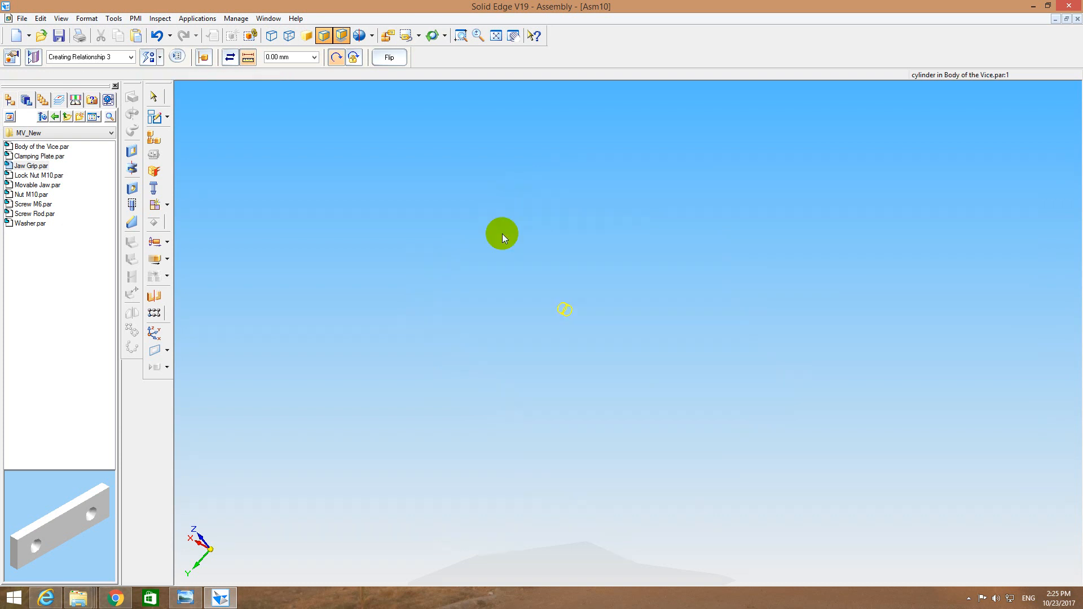
middle_click_drag(422, 224, 333, 209)
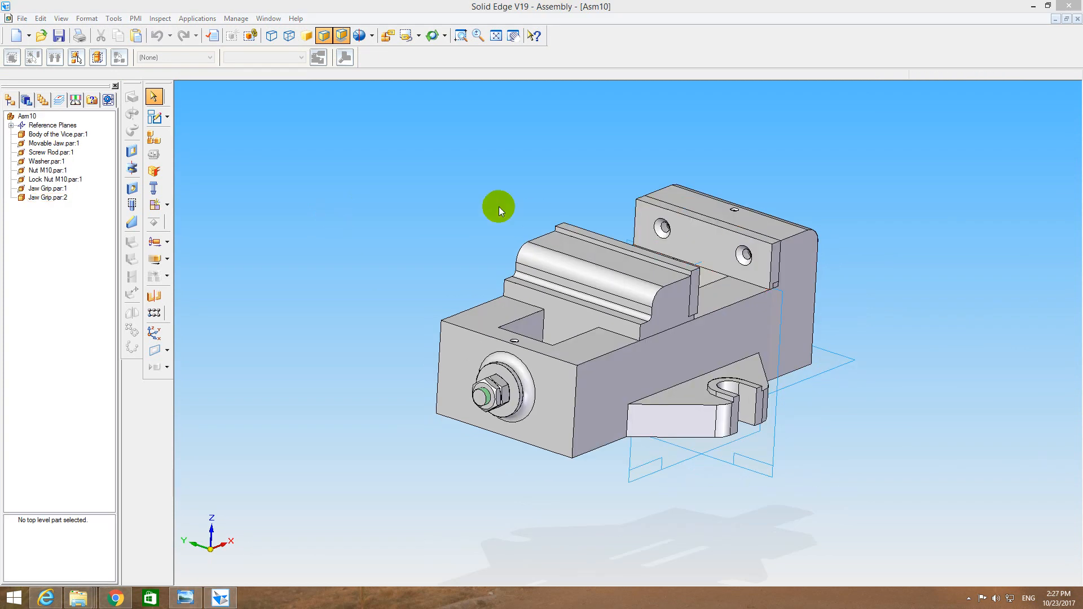
left_click(137, 156)
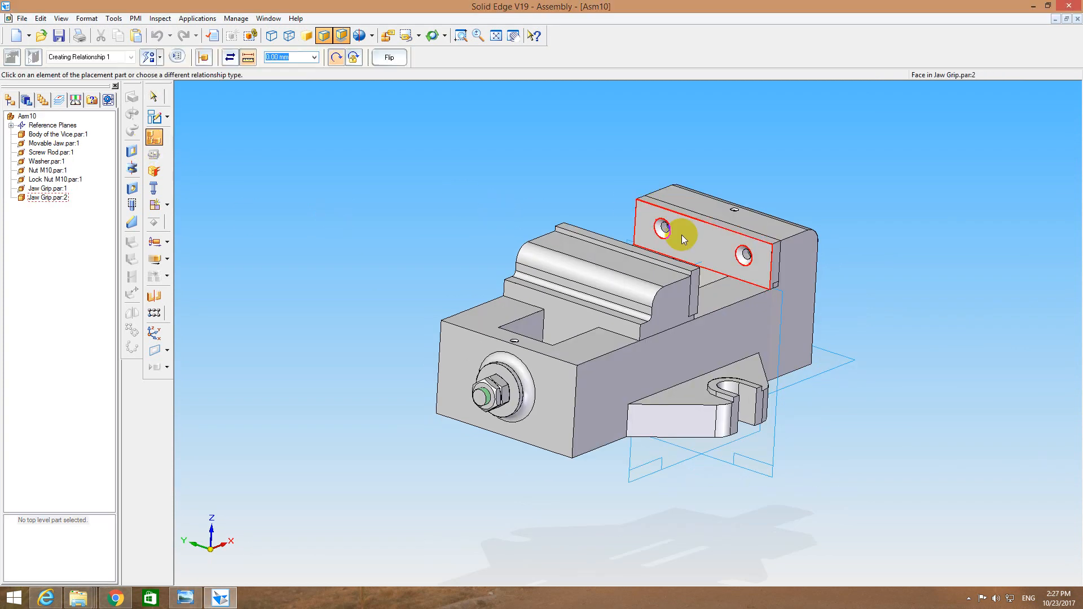
key("Escape")
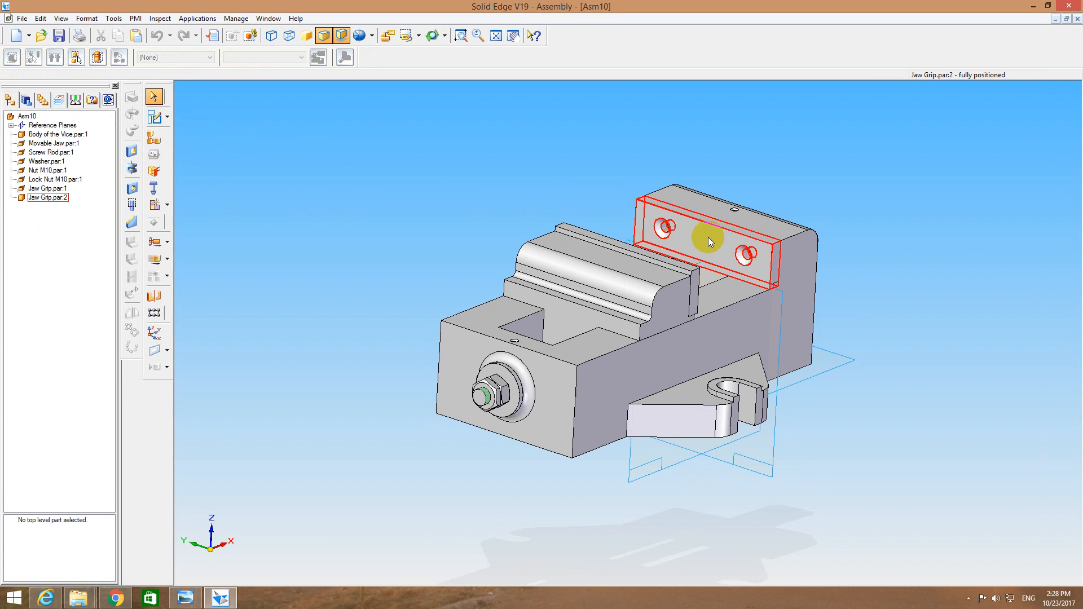
left_click(709, 237)
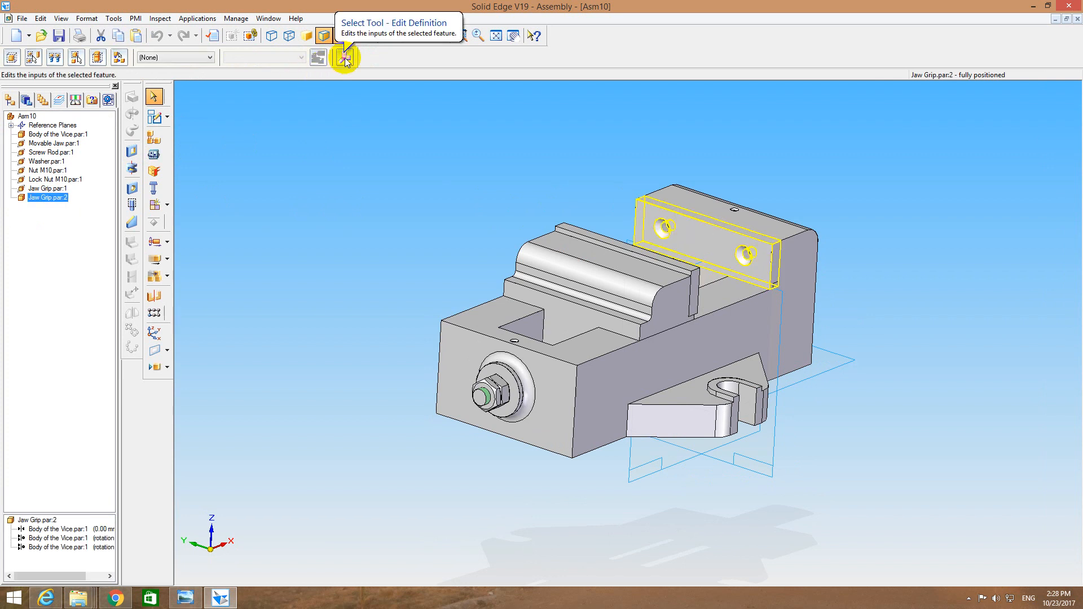
left_click(154, 137)
key("Escape")
Delete the second jaw grip from the fixed jaw of the vice body.
left_click(690, 239)
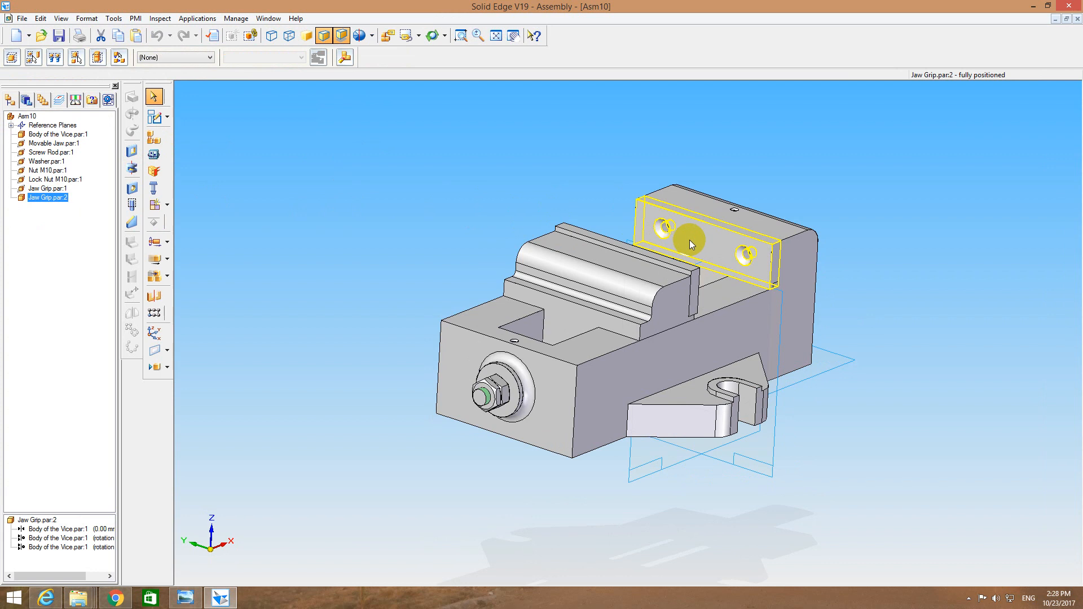
key("Delete")
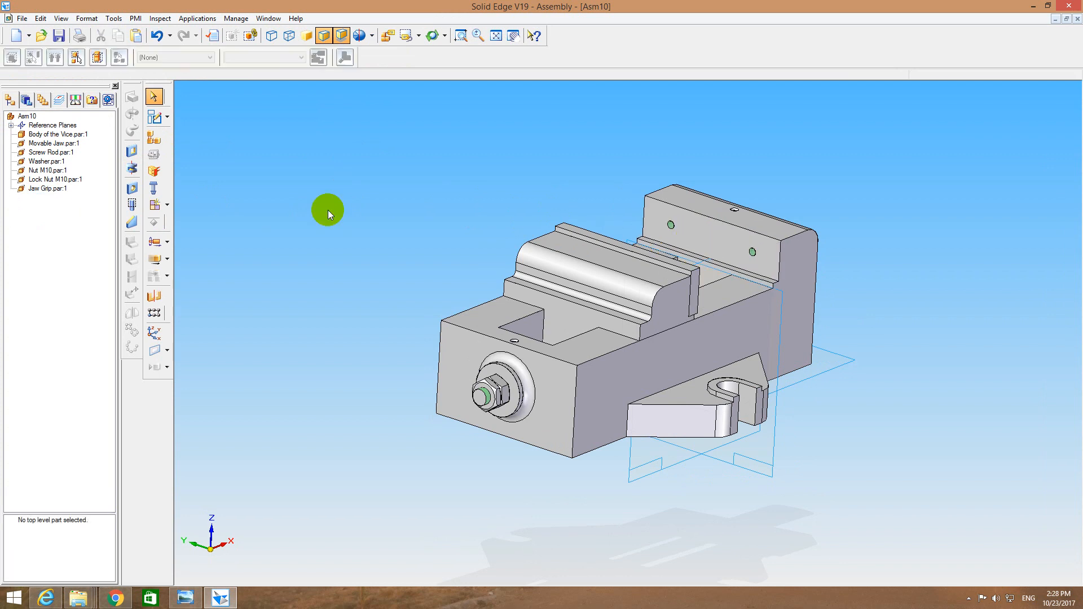
Insert Jaw Grip.par again from the library and mate its back face with the vice body's fixed jaw face at a 0.00 mm offset.
left_click(26, 100)
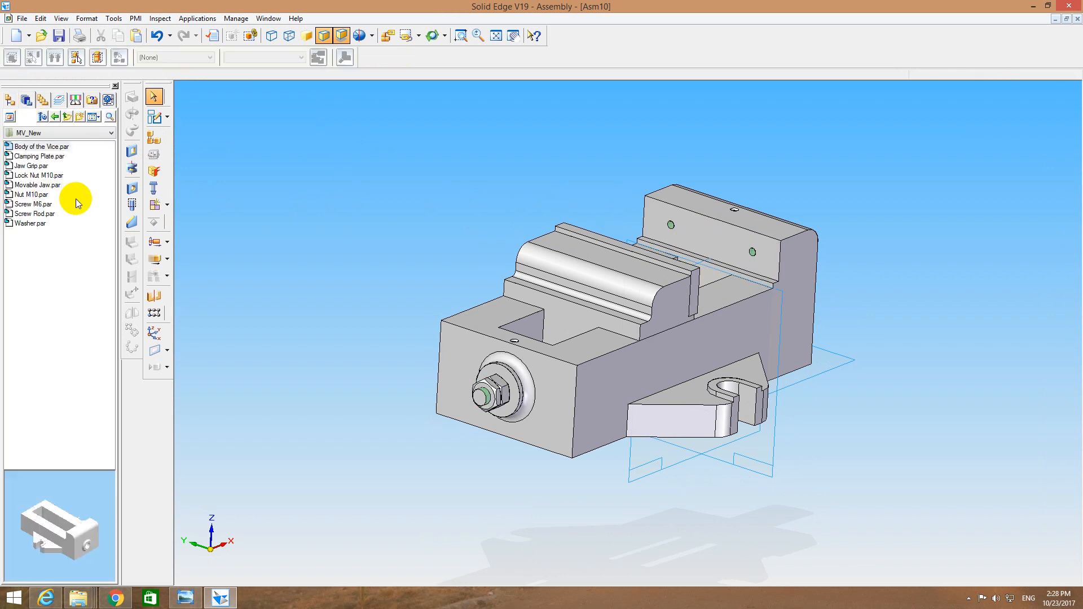
left_click(35, 215)
double_click(33, 167)
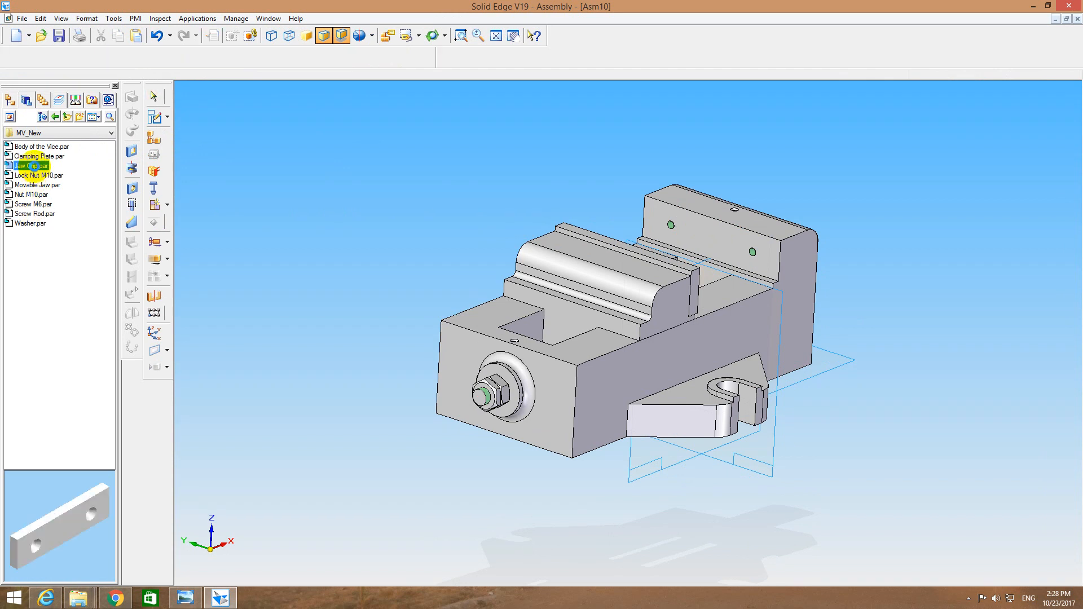
middle_click_drag(408, 272, 293, 356)
middle_click_drag(461, 180, 442, 246)
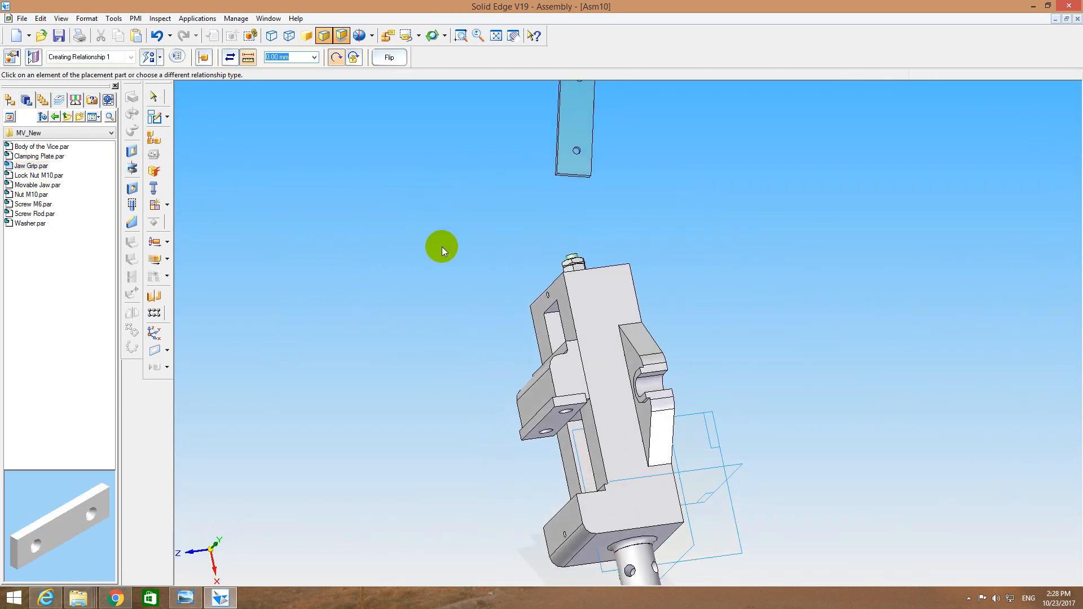
left_click(575, 137)
middle_click_drag(576, 126, 635, 325)
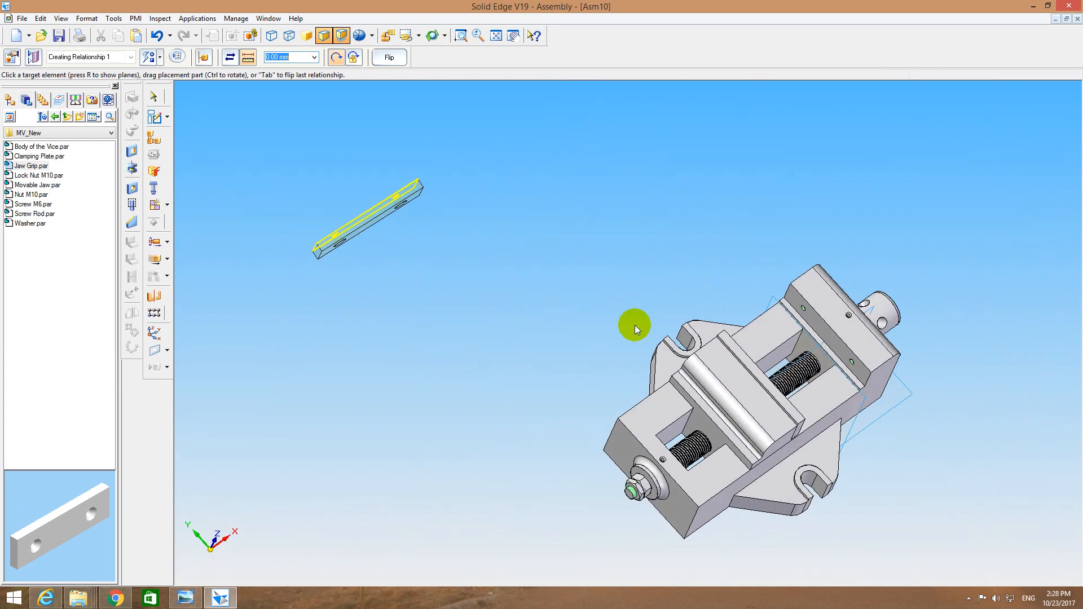
left_click(837, 347)
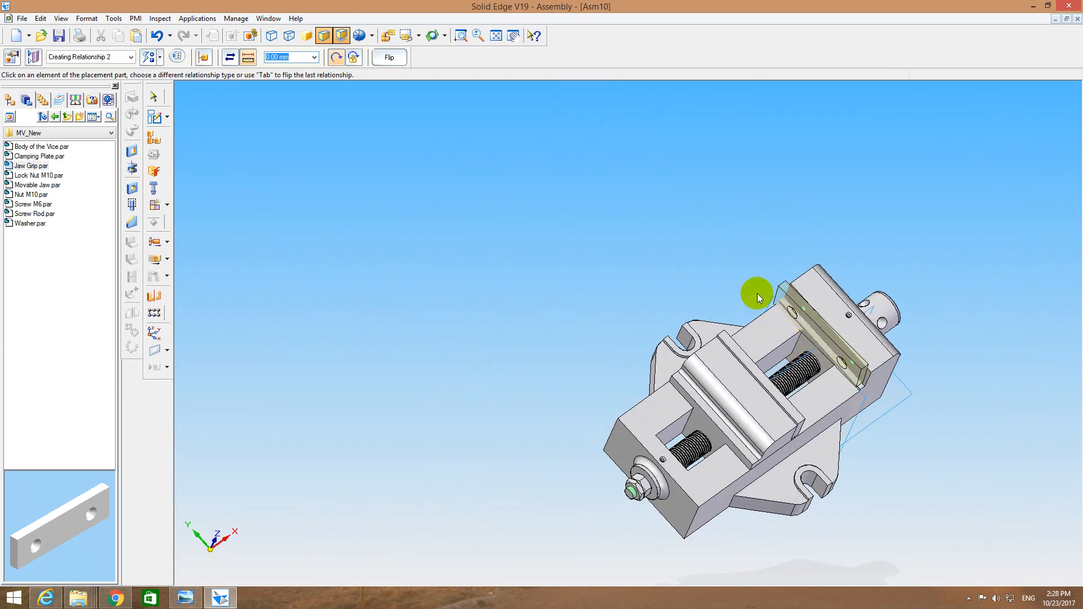
Align both holes of the reinserted jaw grip coaxially with the two threaded holes in the vice body's fixed jaw.
middle_click_drag(757, 294, 808, 293)
left_click(496, 36)
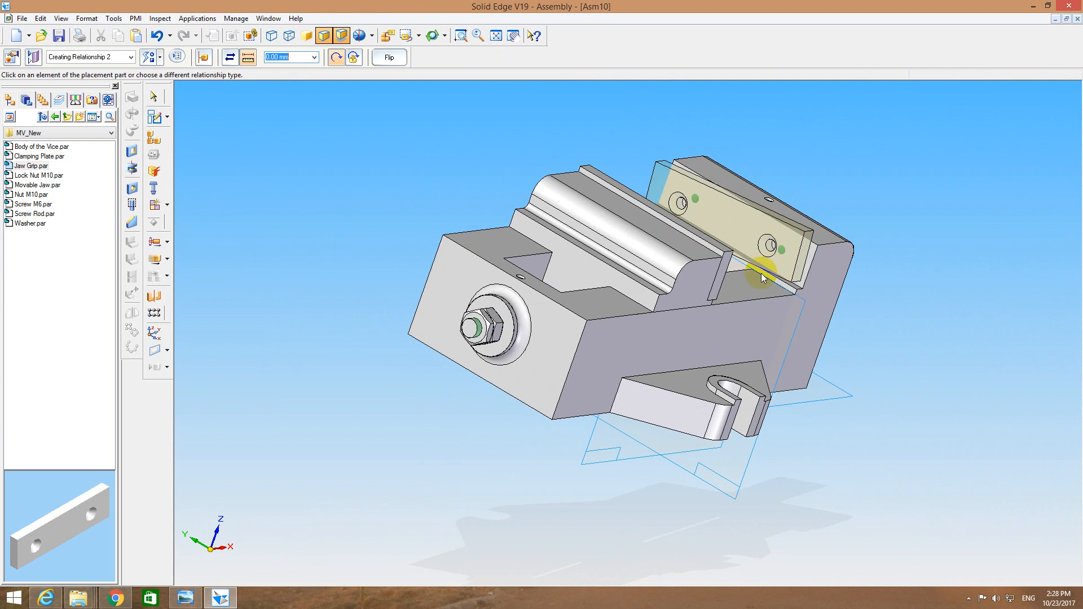
left_click(773, 247)
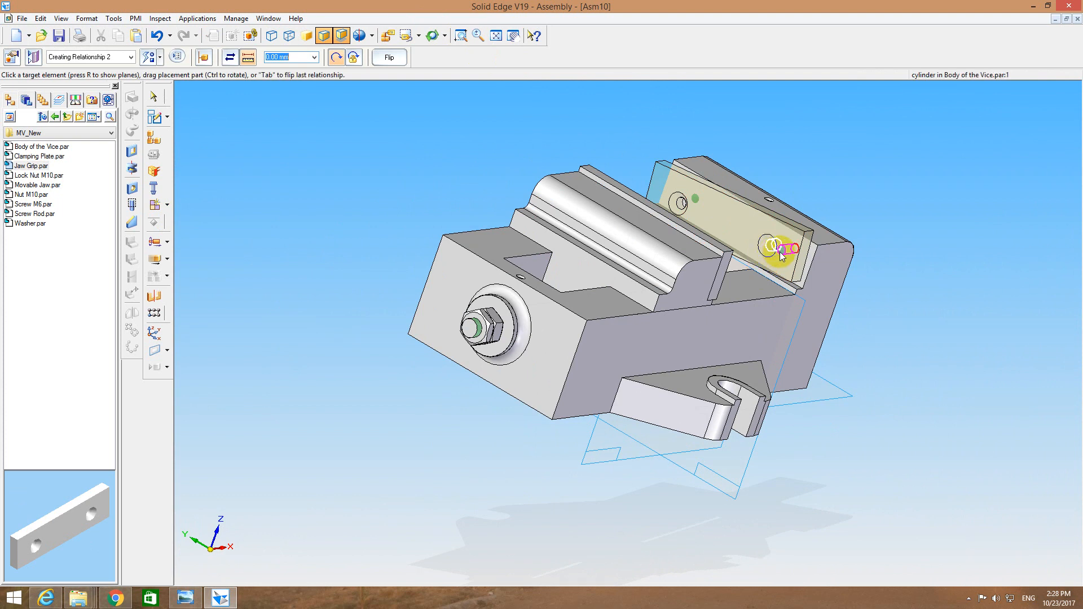
left_click(781, 255)
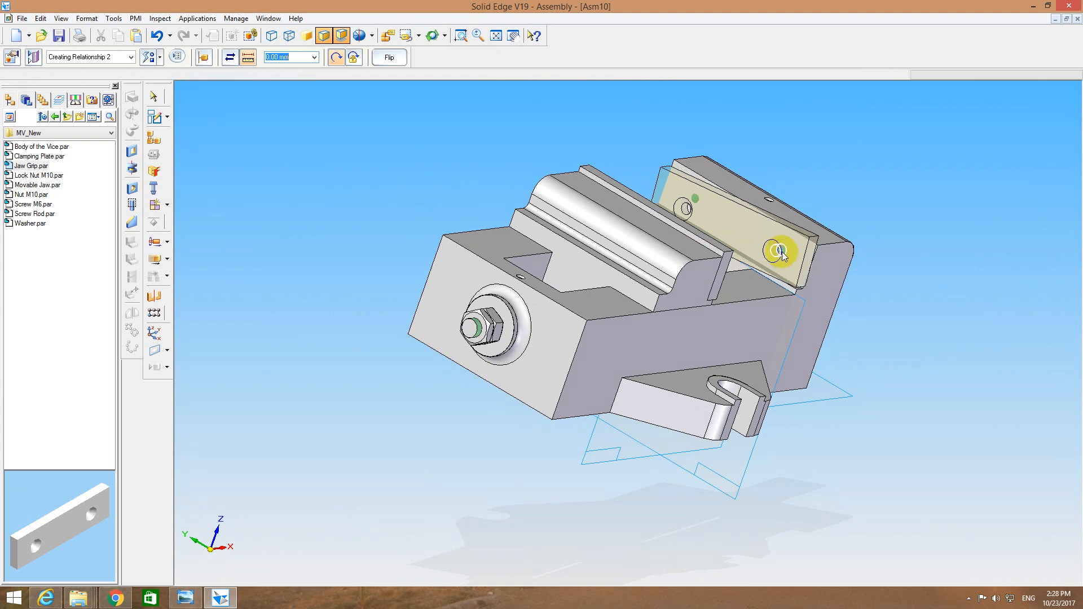
left_click(689, 210)
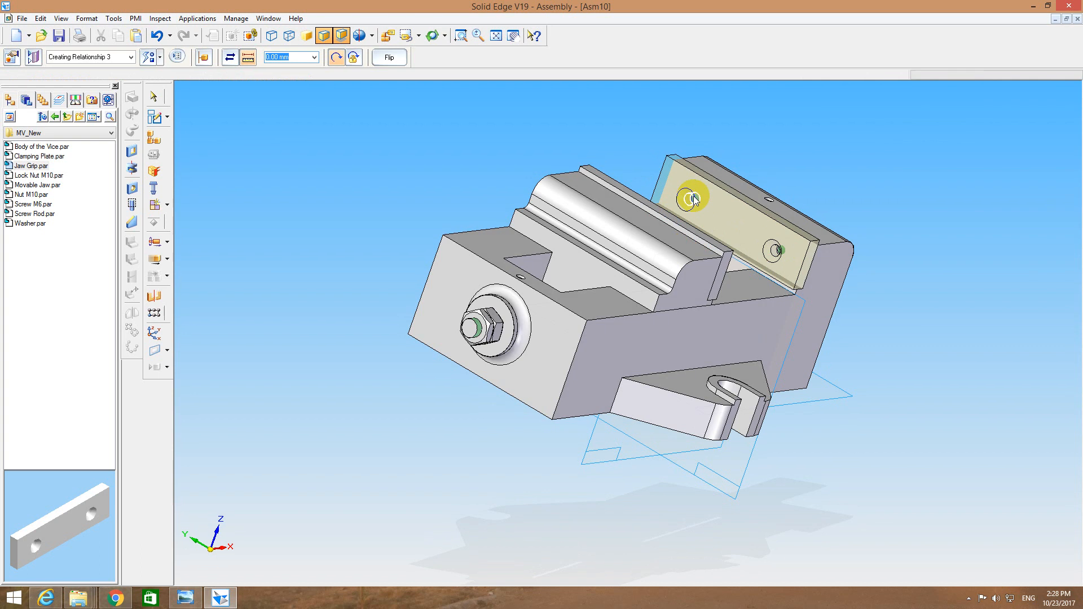
left_click(692, 199)
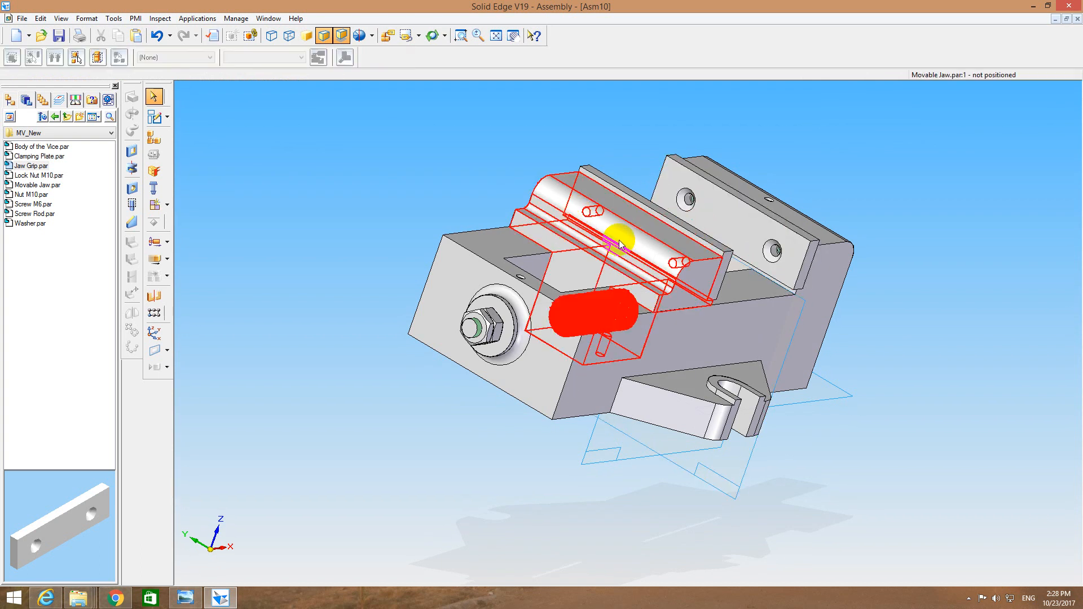
Examine how the lower edge of the fixed jaw's grip sits against the groove in the vice body.
middle_click_drag(537, 212, 583, 213)
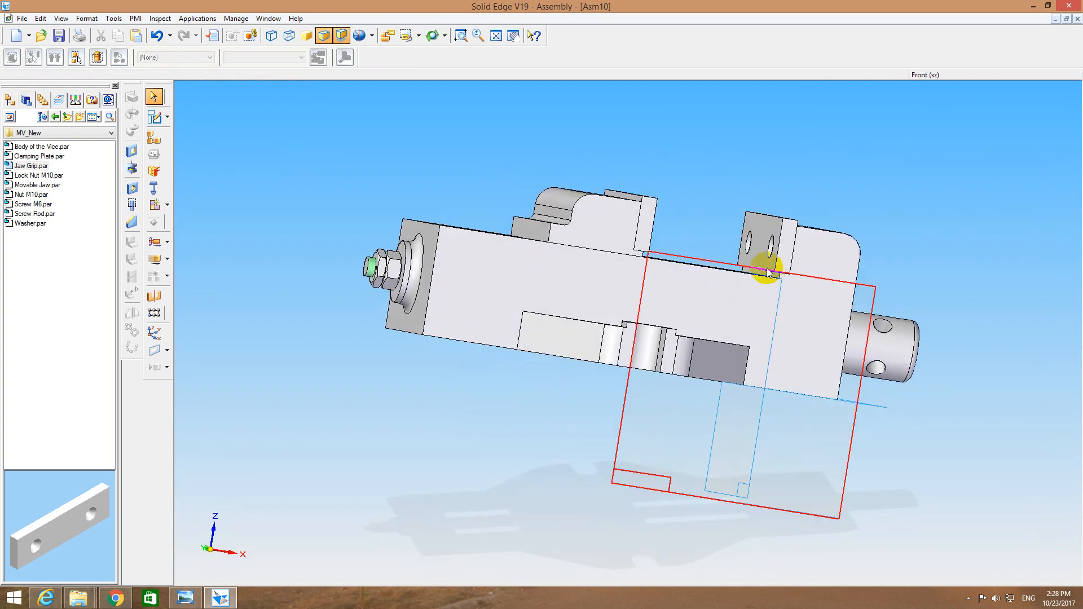
mouse_move(665, 175)
middle_mouse_down()
mouse_move(652, 150)
mouse_move(653, 160)
middle_mouse_up()
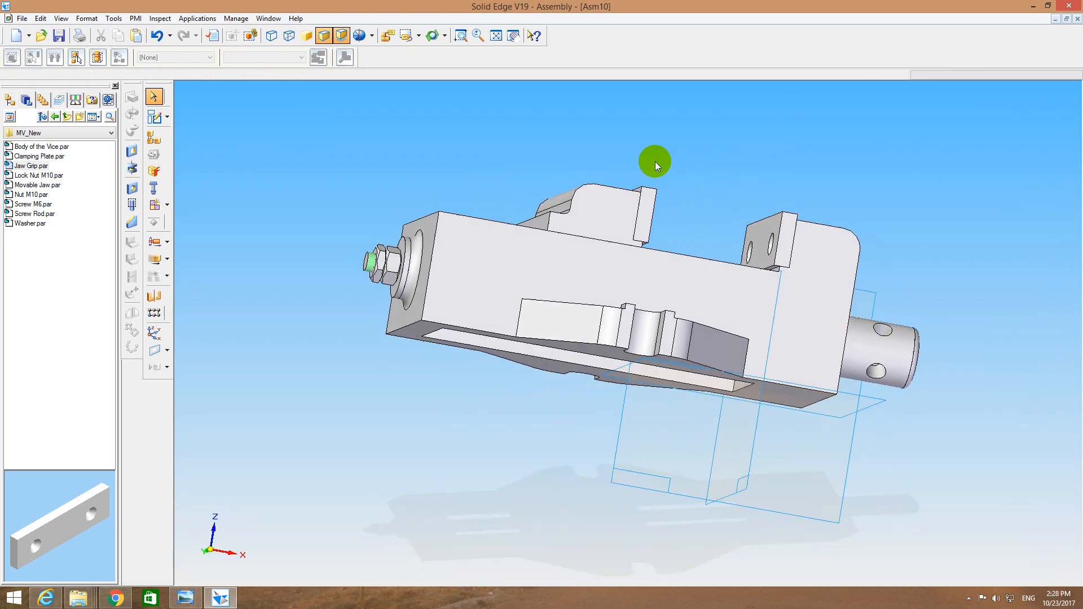
left_click(461, 36)
left_click_drag(721, 242, 797, 297)
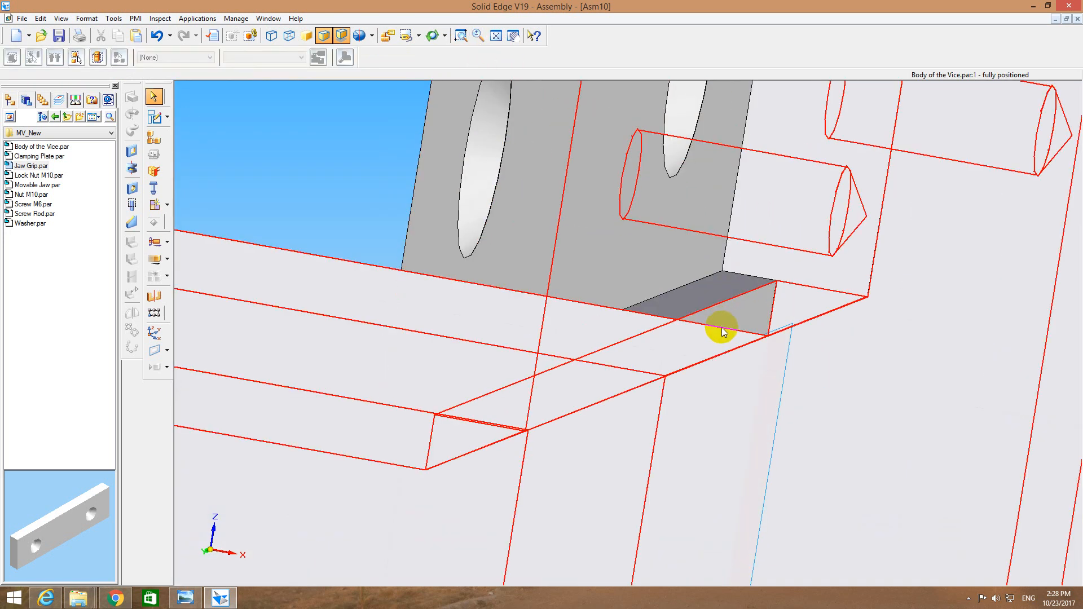
scroll(719, 321, "down", 3)
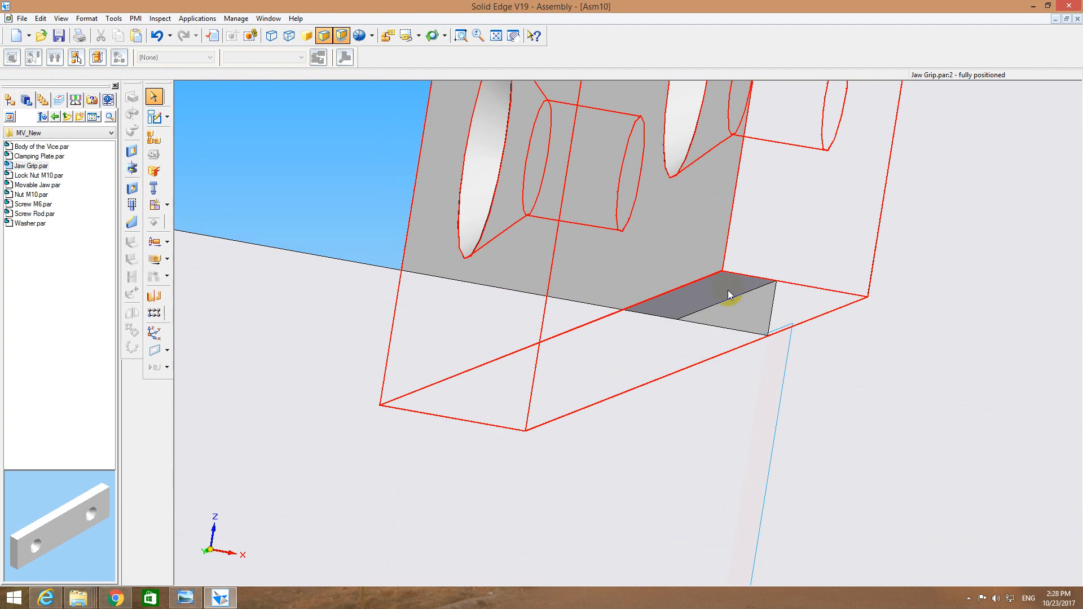
left_click(496, 36)
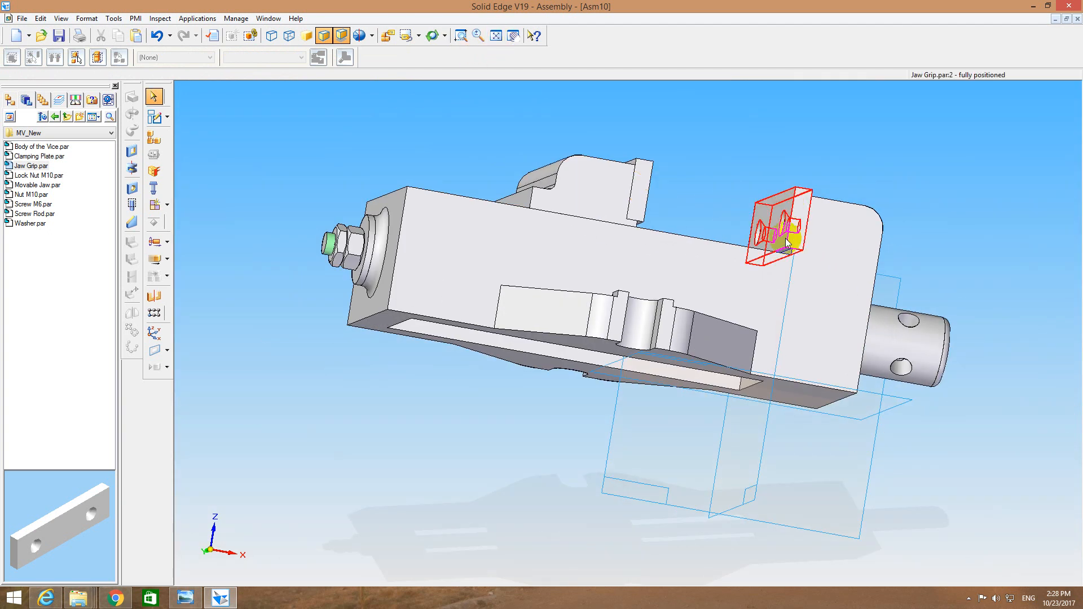
Insert Screw M6.par from the library and align its shank coaxially with the near hole of the movable jaw's grip.
middle_click_drag(356, 139, 305, 190)
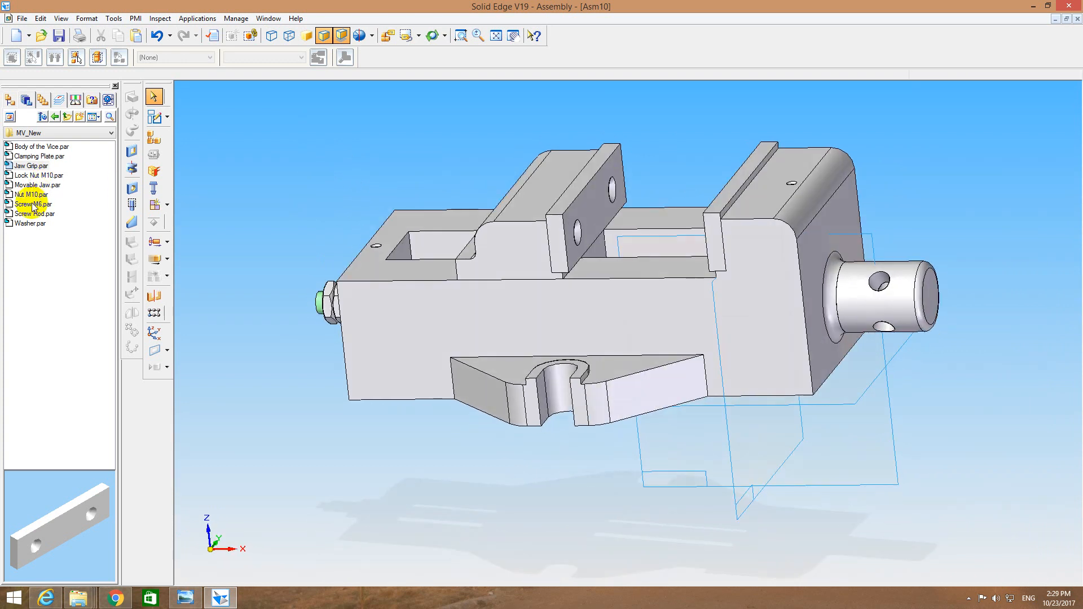
left_click_drag(33, 205, 342, 164)
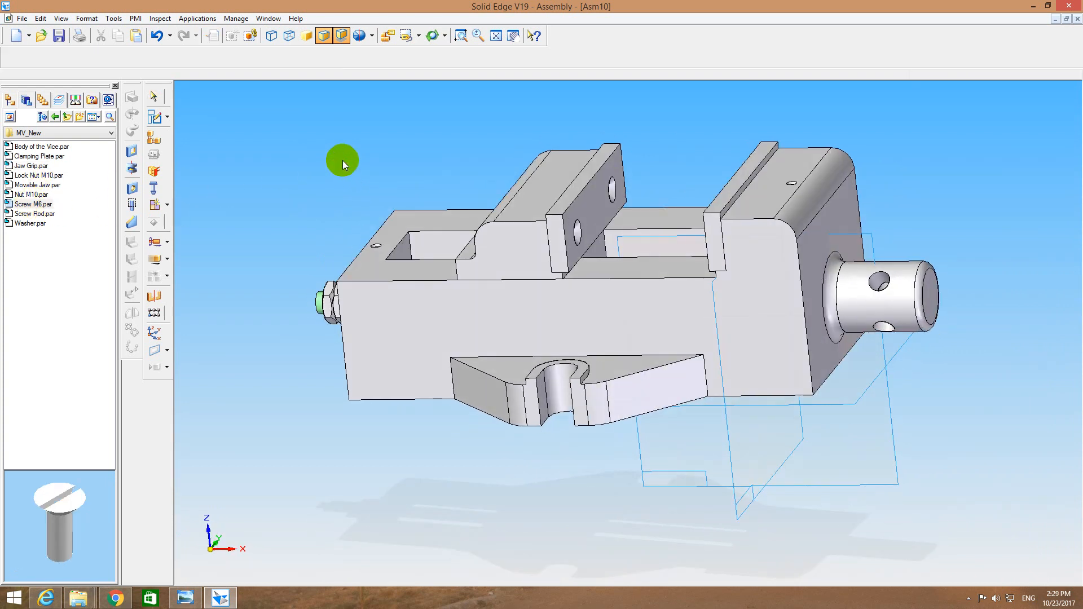
left_click(345, 174)
middle_click_drag(408, 162, 439, 237)
left_click(530, 235)
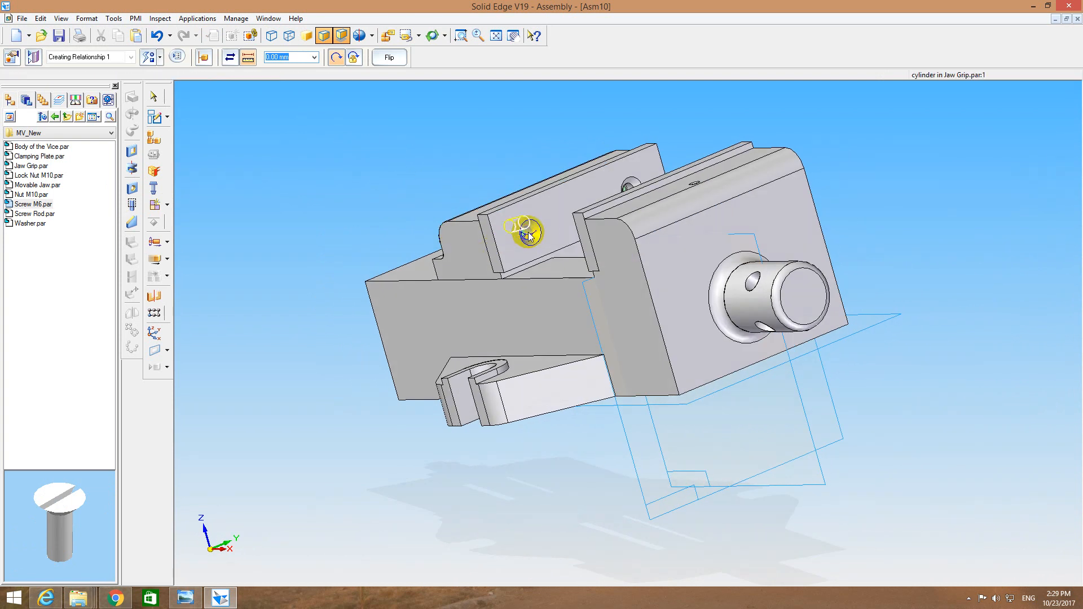
middle_click_drag(565, 206, 537, 194)
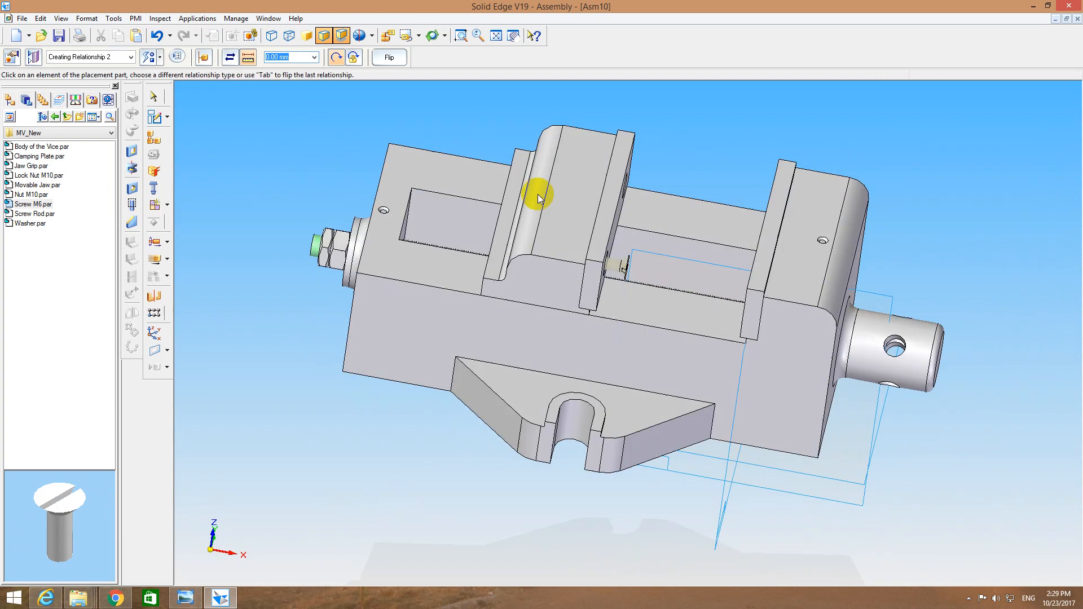